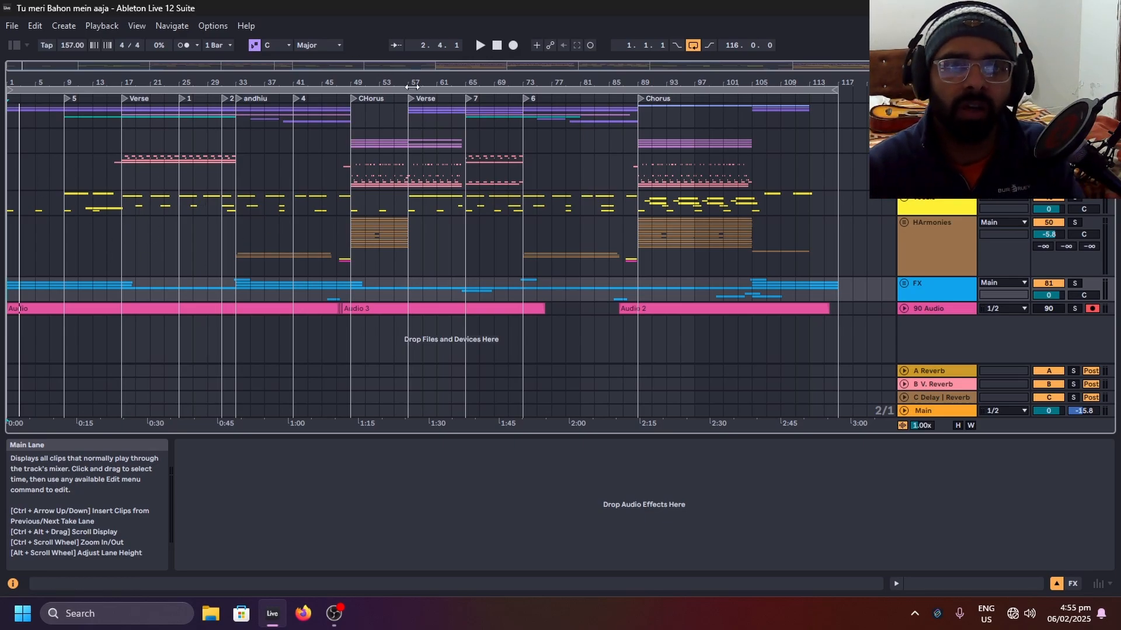
Step: Play the song from the beginning and unfold the Vocals group with all its tracks
click(496, 45)
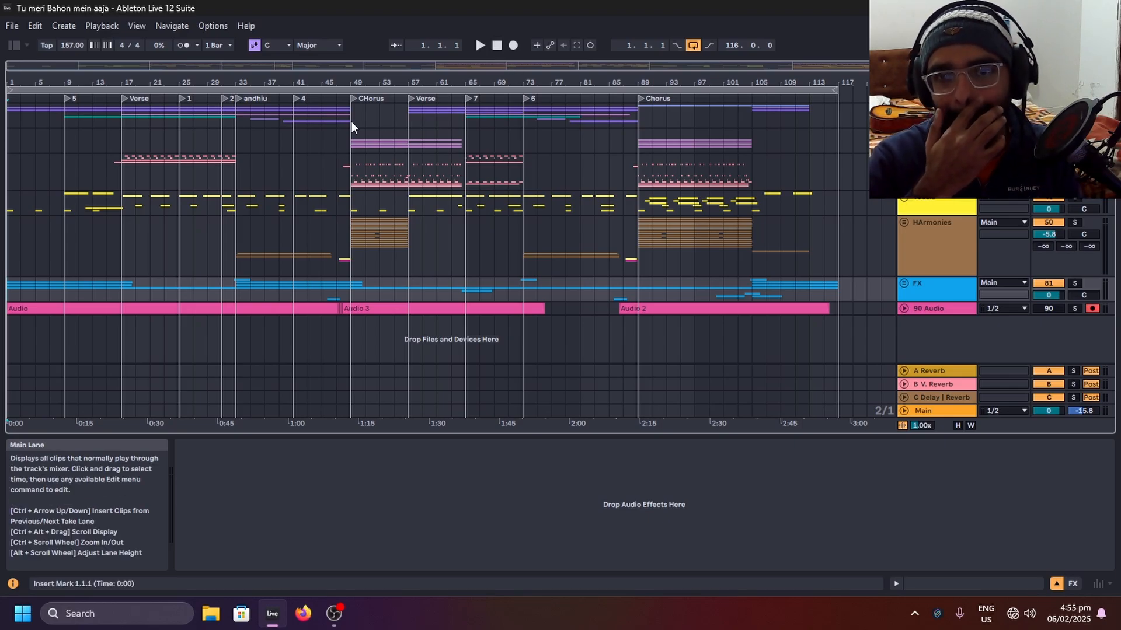
key(space)
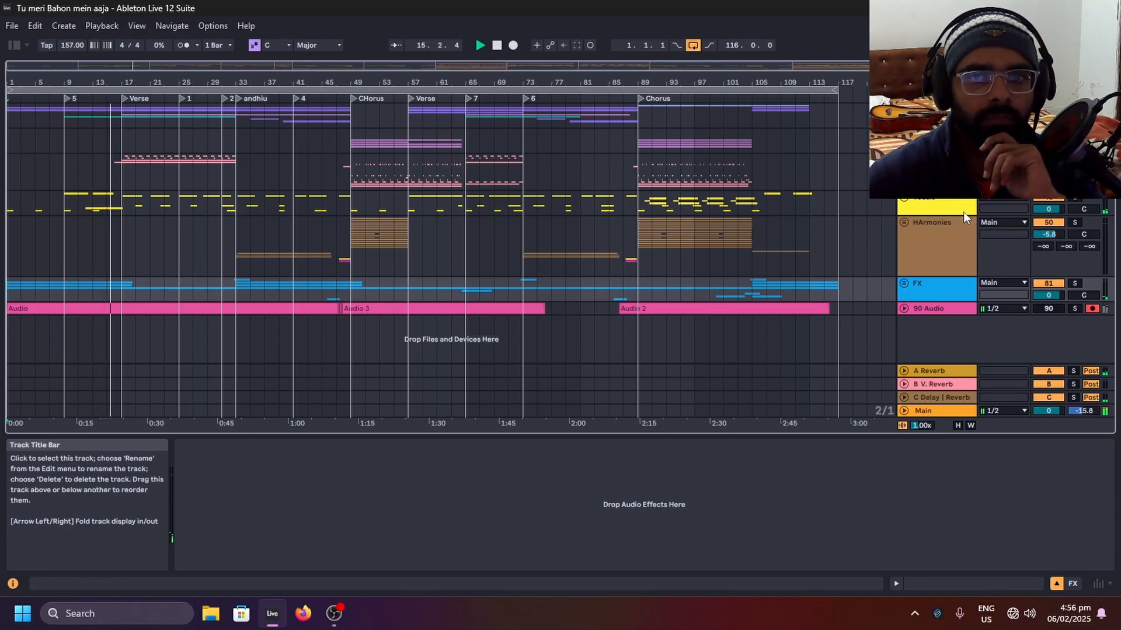
key(alt+u)
scroll(365, 234, down, 5)
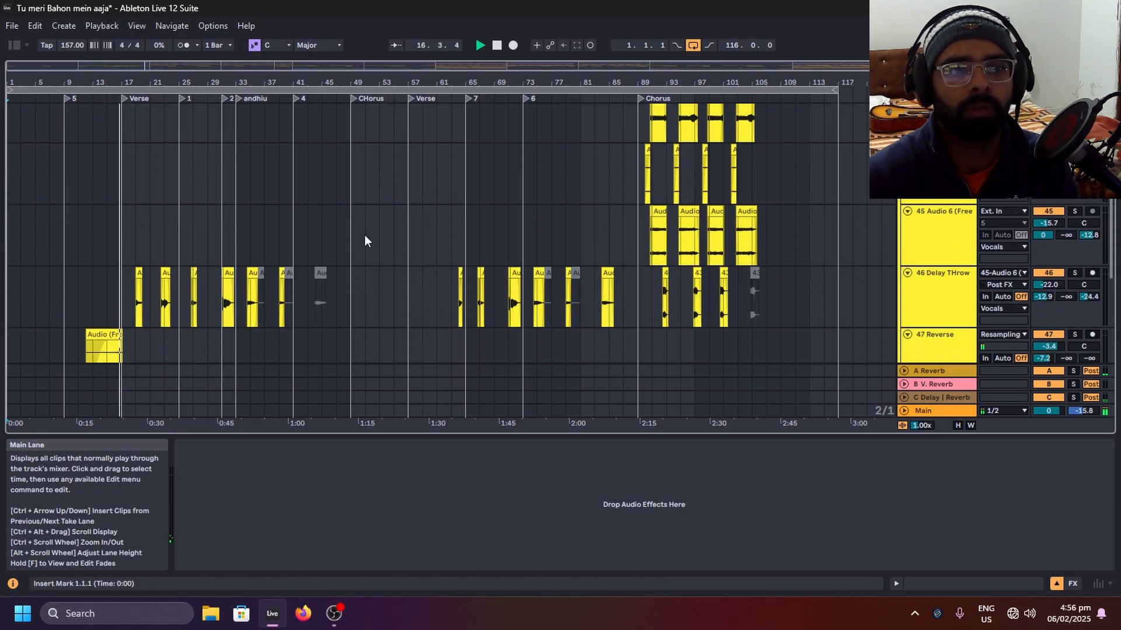
Step: Examine the clips on the High Throw track, especially the starts of those between bars 1 and 14
scroll(146, 266, down, 5)
scroll(65, 275, up, 10)
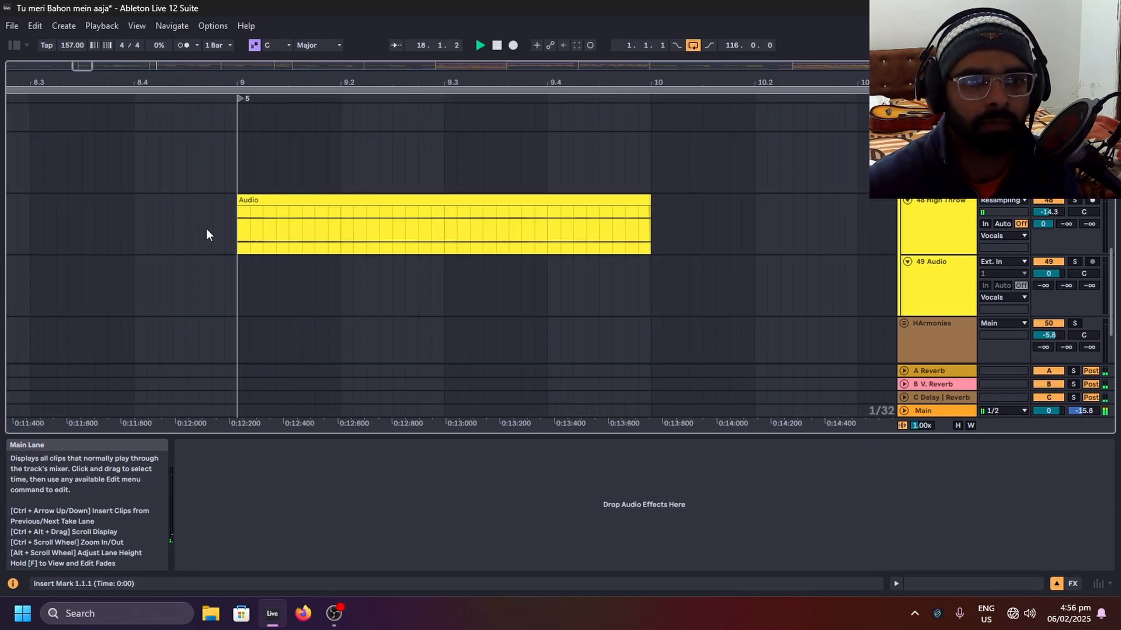
scroll(206, 229, up, 8)
scroll(184, 231, down, 8)
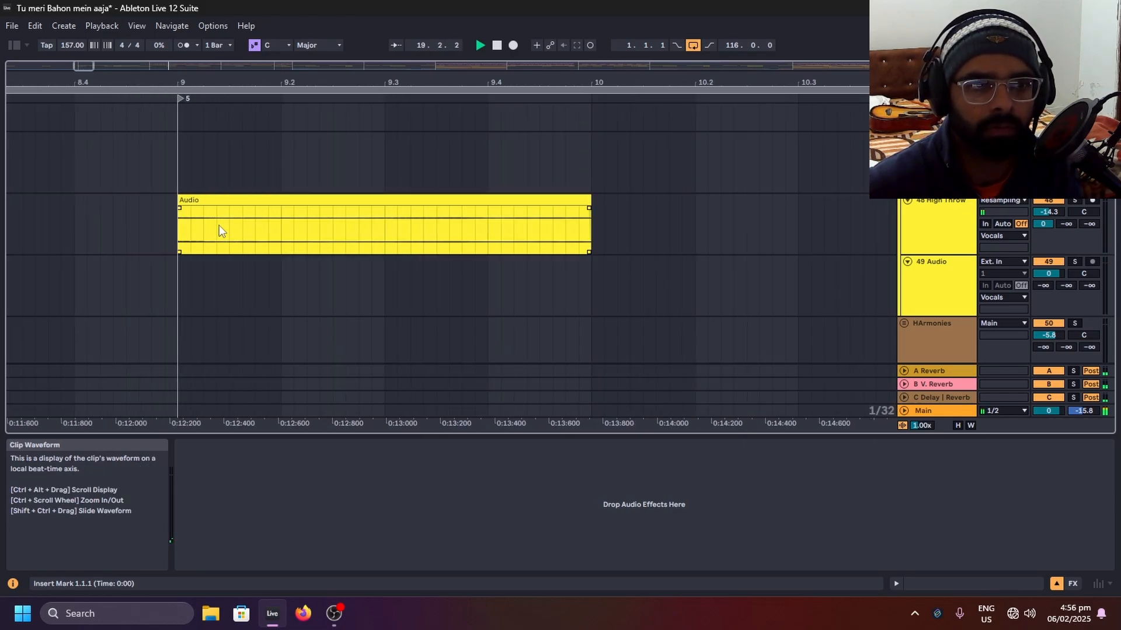
scroll(221, 231, down, 10)
scroll(21, 232, up, 4)
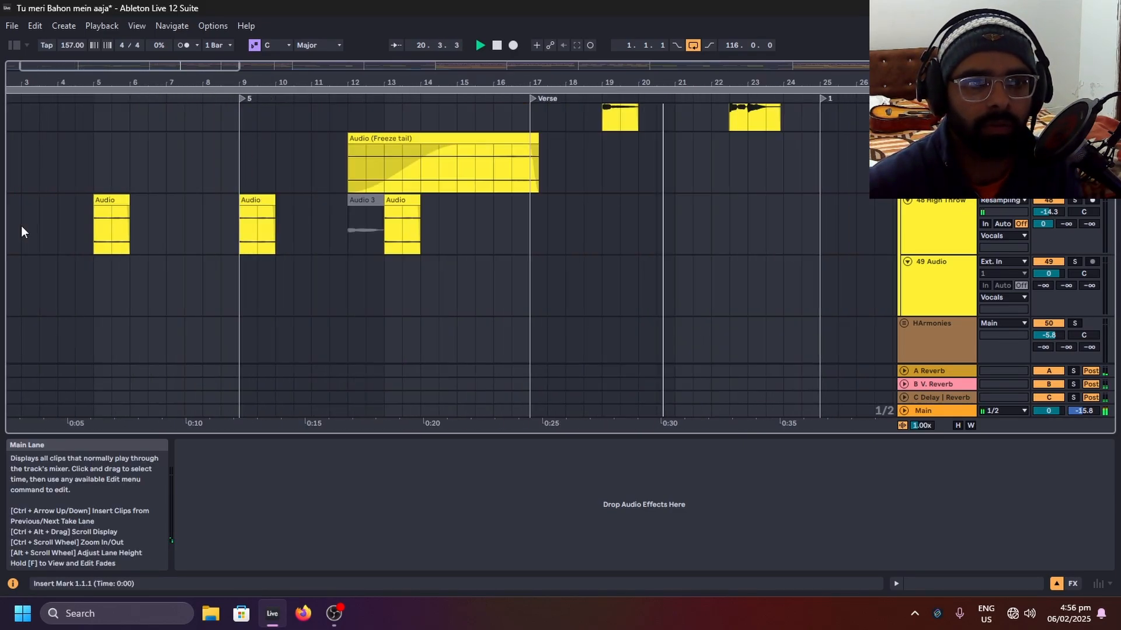
scroll(21, 232, left, 3)
click(14, 220)
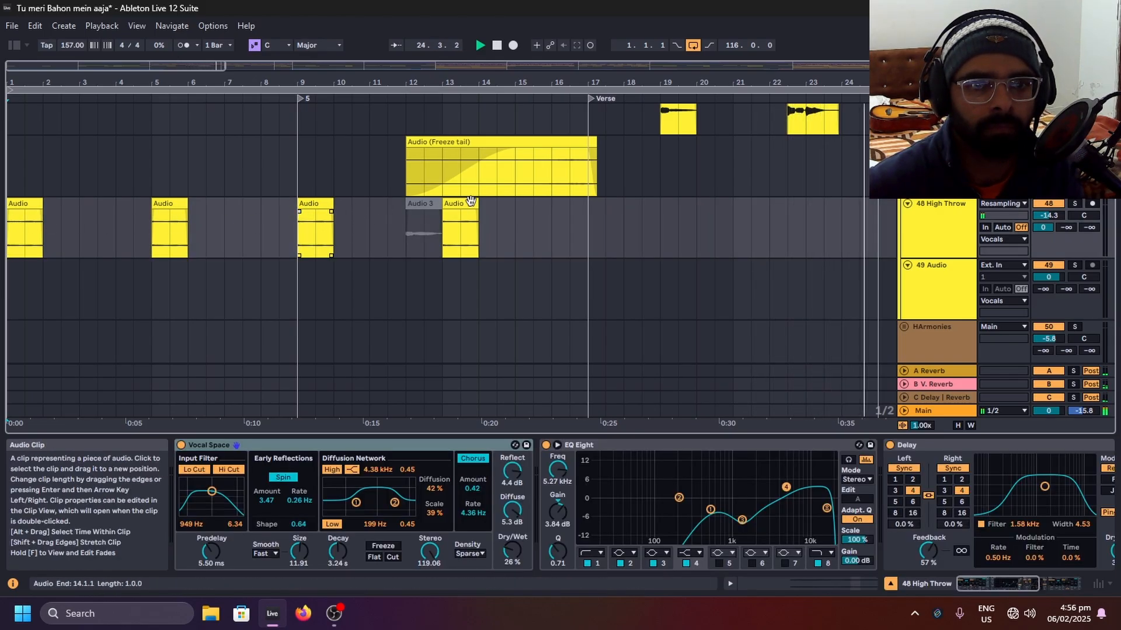
scroll(297, 223, up, 10)
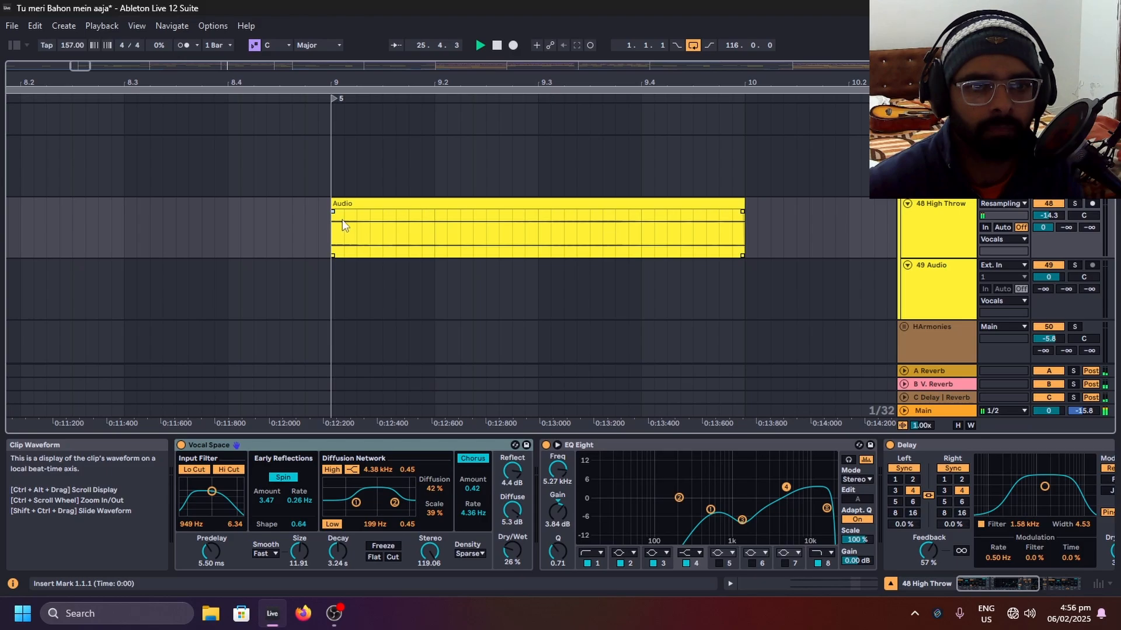
scroll(513, 213, down, 15)
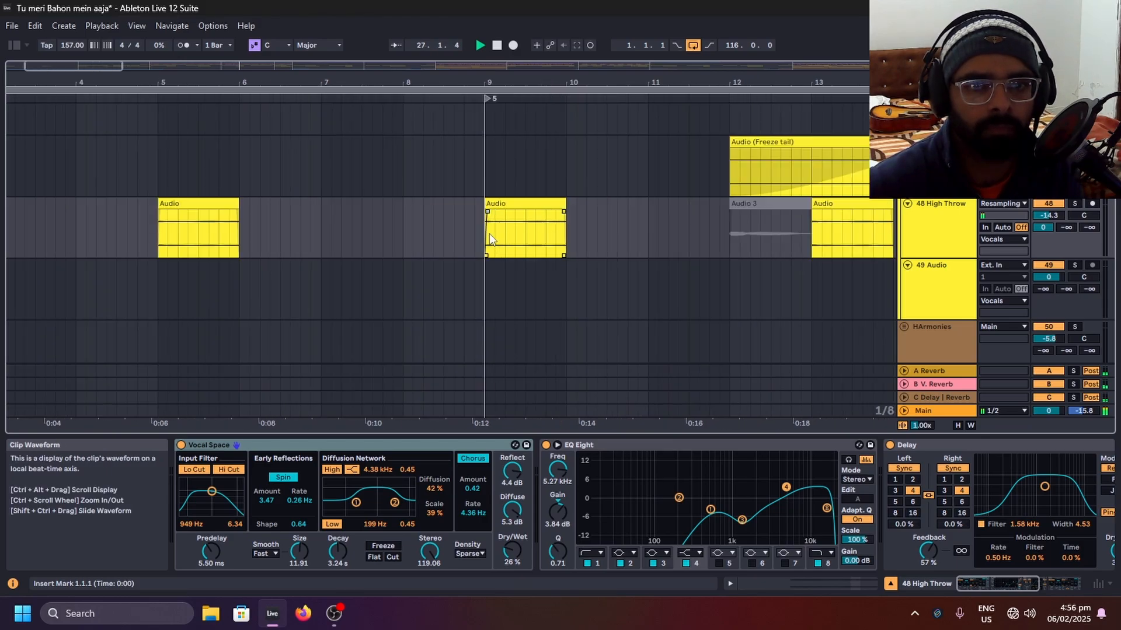
scroll(80, 234, up, 8)
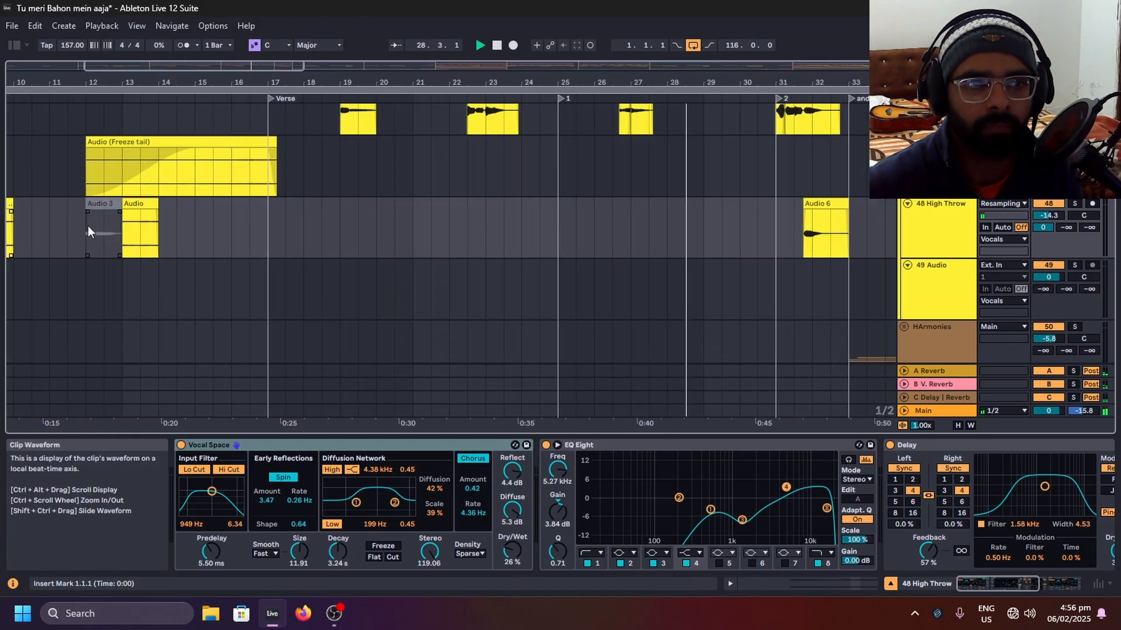
scroll(84, 226, down, 4)
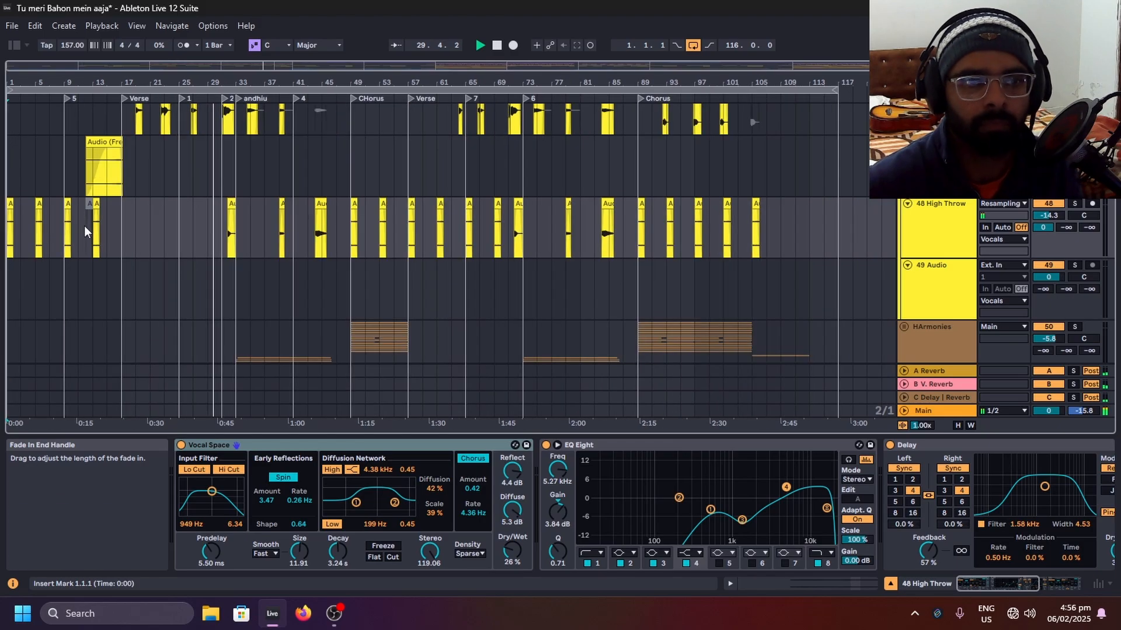
scroll(289, 223, up, 4)
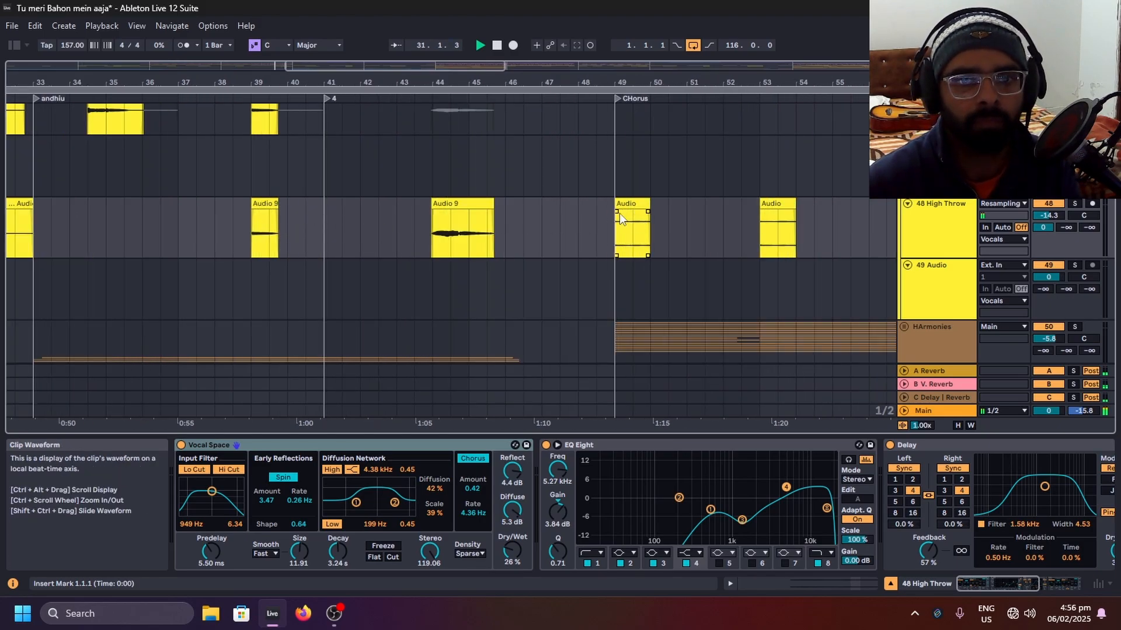
Step: Copy bars 1 to 17 of the High Throw track and paste them at the first chorus, bar 49
scroll(230, 278, down, 6)
drag(117, 225, 7, 228)
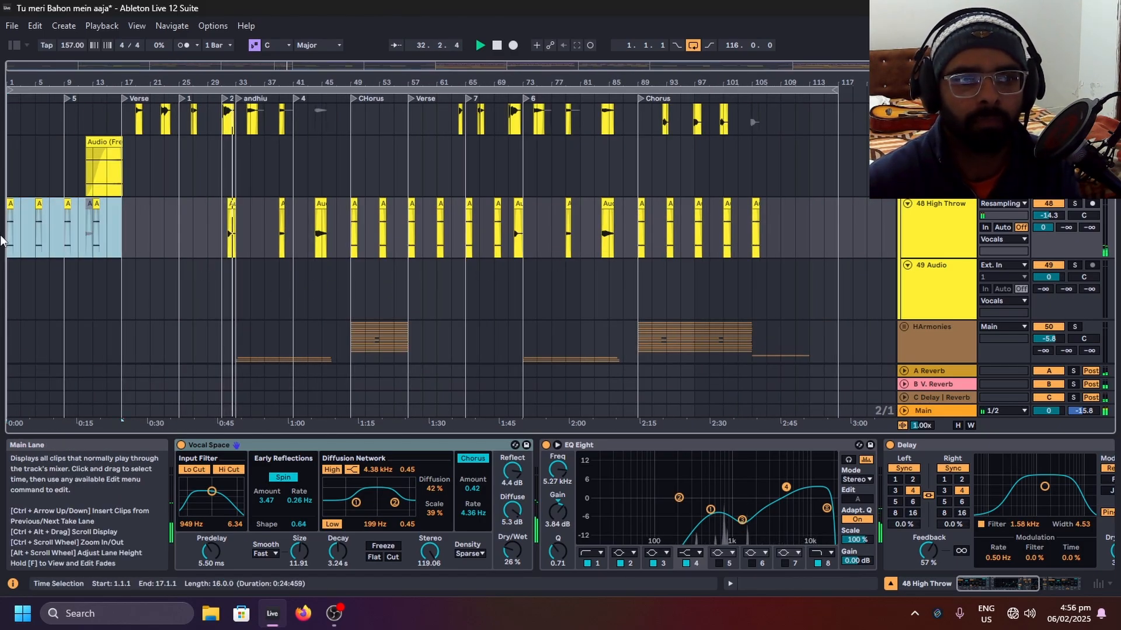
click(345, 234)
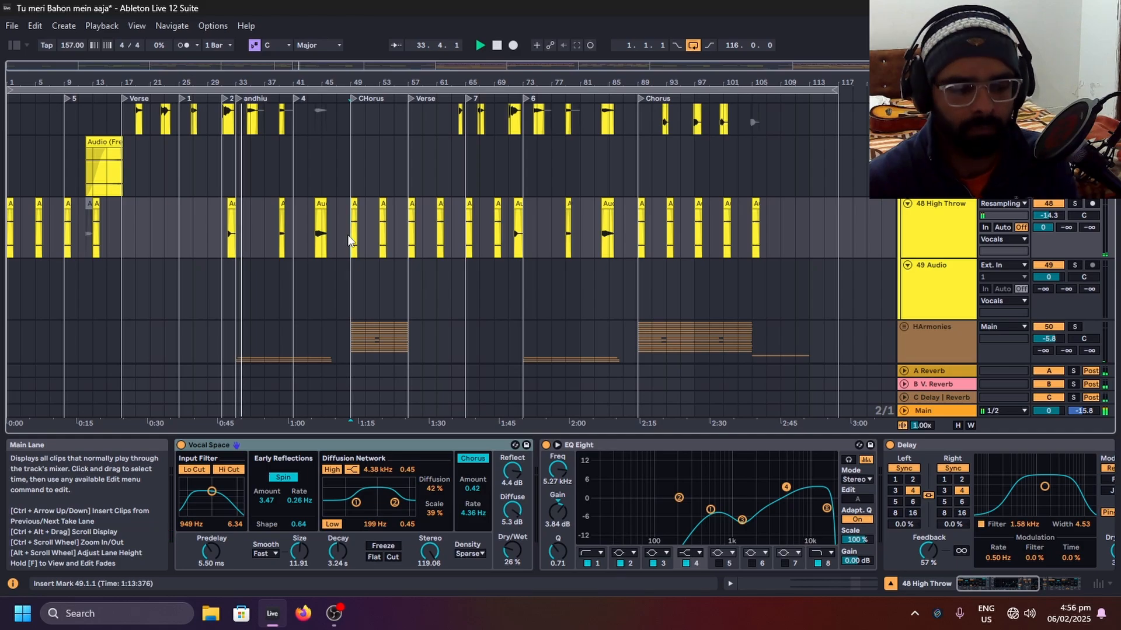
key(ctrl+v)
scroll(421, 235, up, 6)
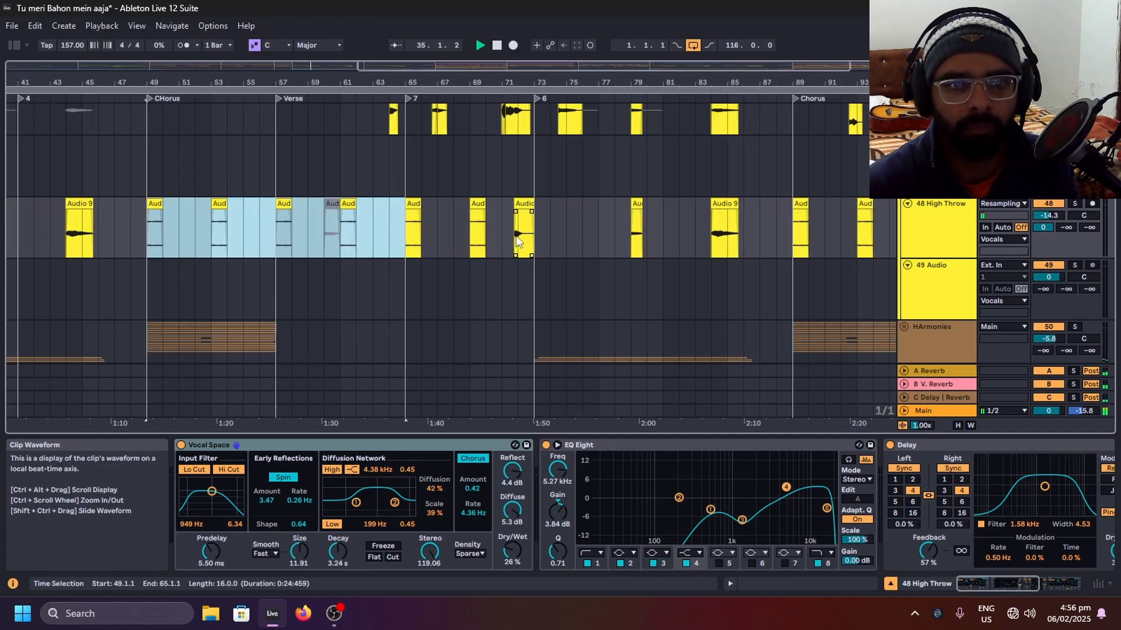
Step: Paste the same 16-bar High Throw section at the second chorus, bar 89
click(380, 225)
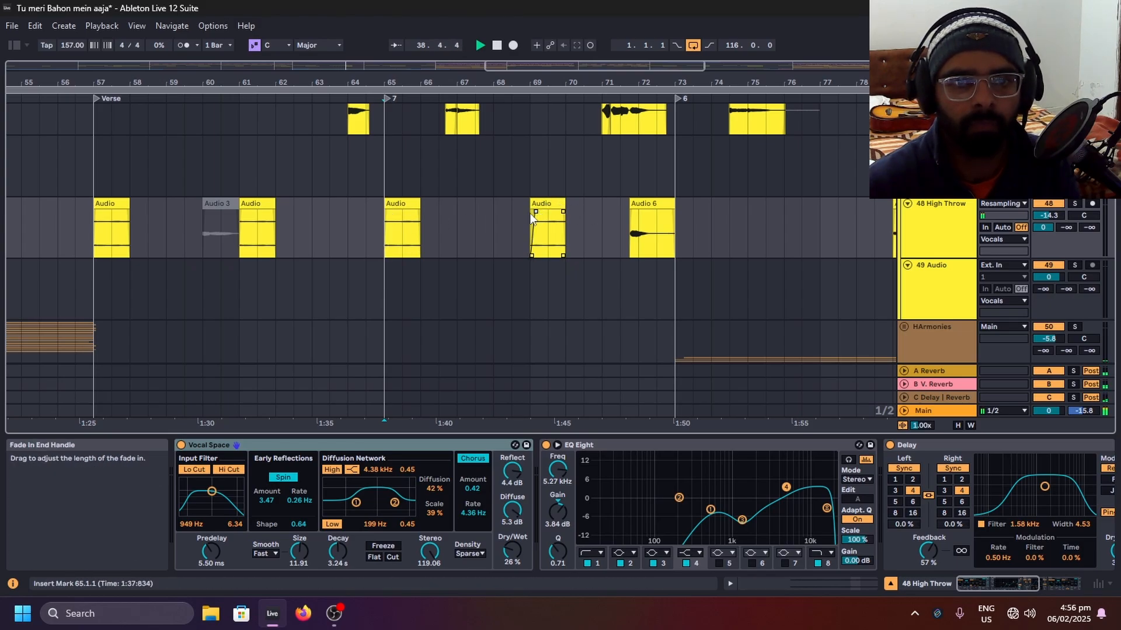
key(w)
scroll(692, 230, up, 2)
scroll(621, 230, up, 2)
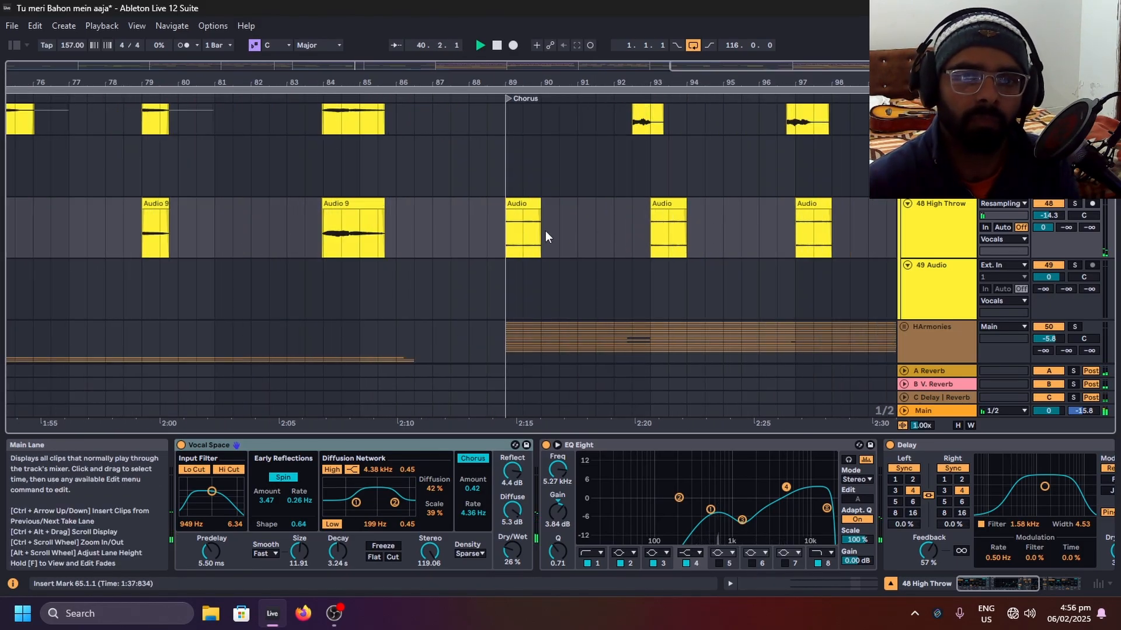
scroll(545, 231, down, 4)
drag(635, 232, 770, 225)
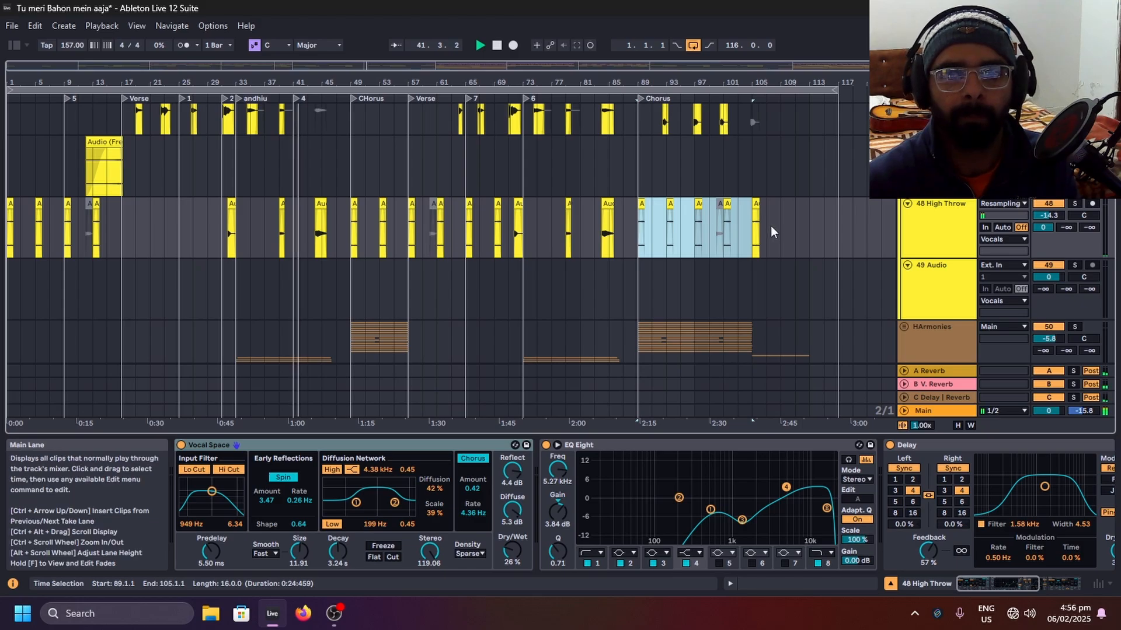
key(z)
click(696, 213)
key(x)
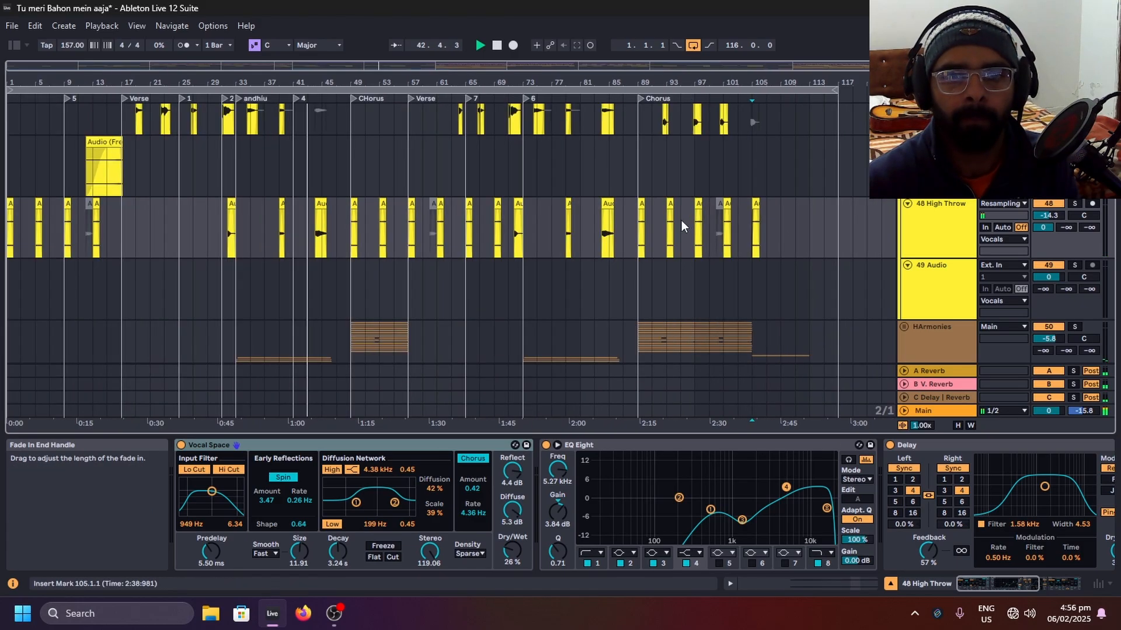
Step: Fold the vocal tracks, collapse the Vocals group and save the set
key(ctrl+s)
scroll(917, 216, up, 2)
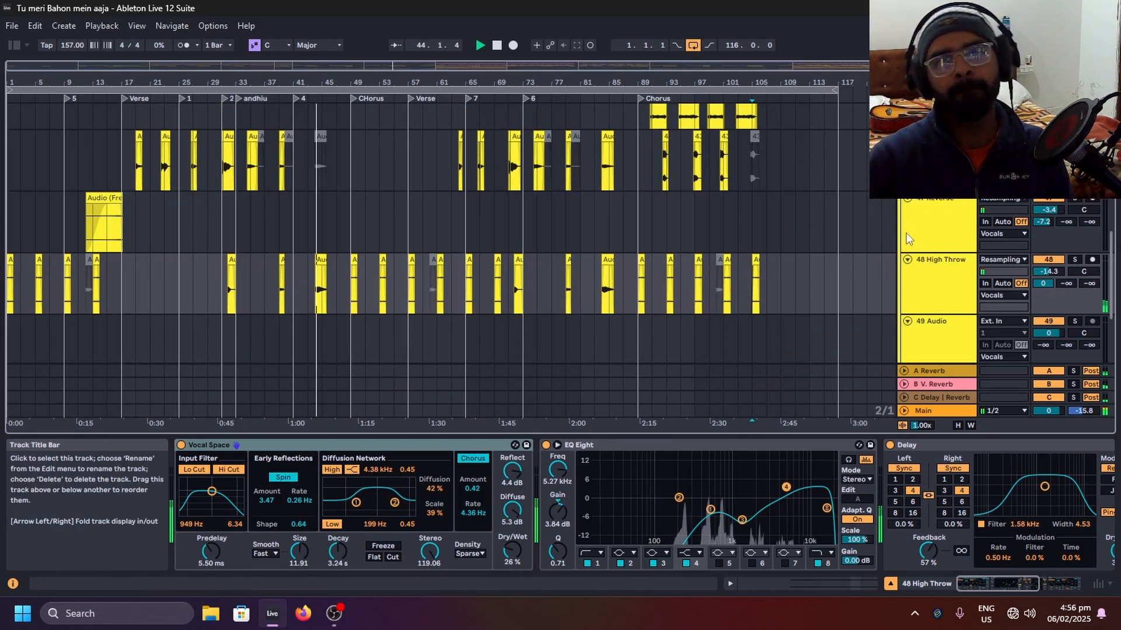
alt+click(906, 201)
key(ctrl+s)
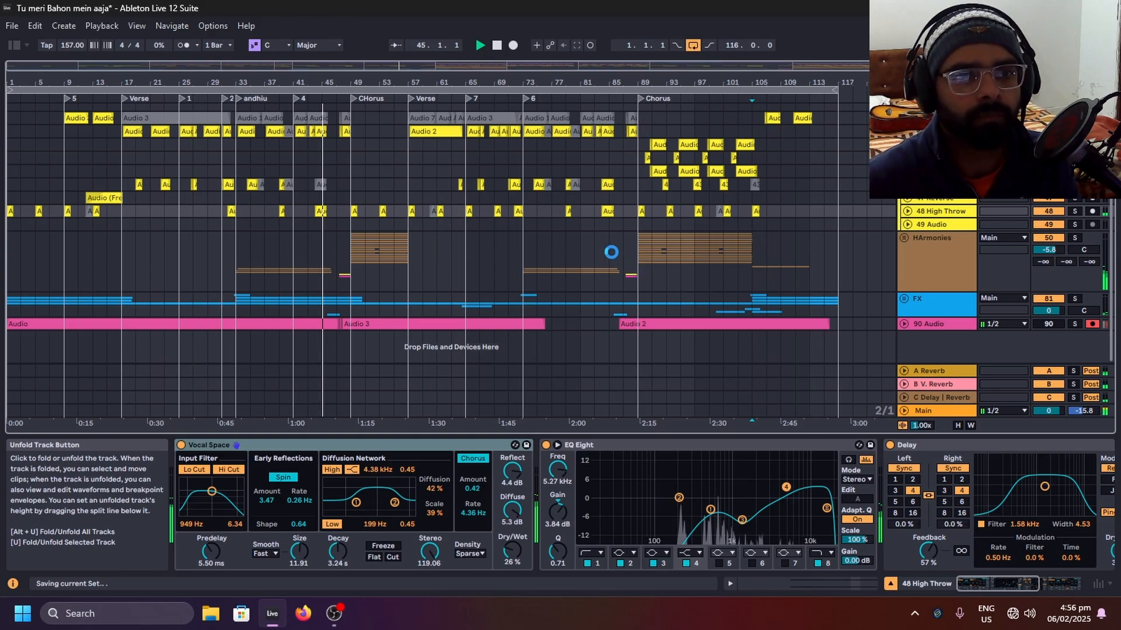
scroll(429, 237, up, 3)
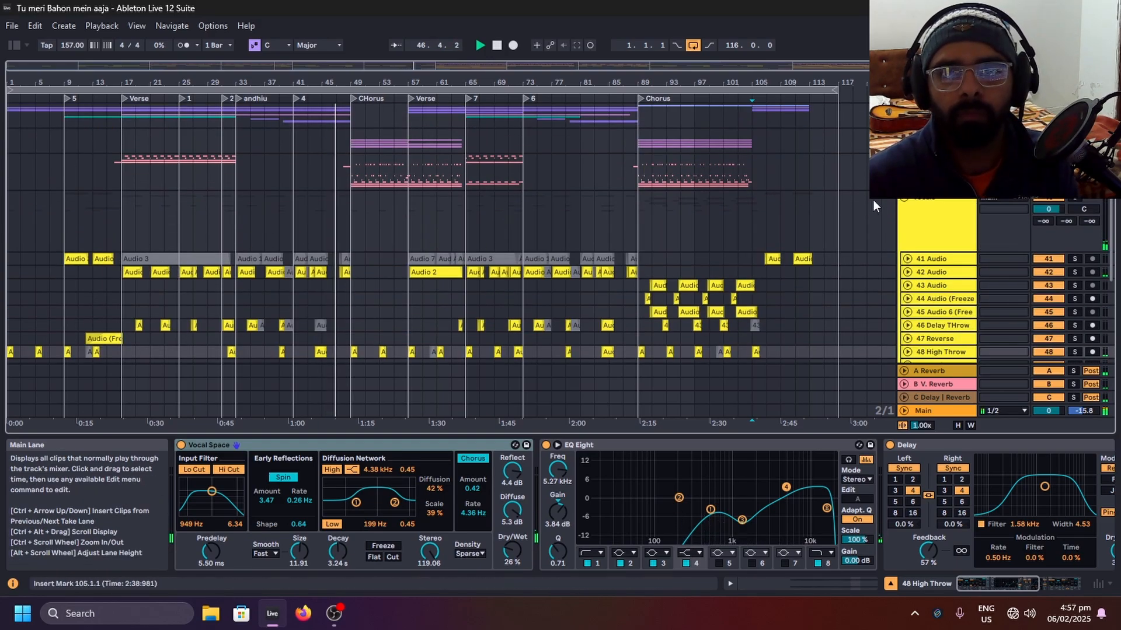
click(902, 201)
key(ctrl+s)
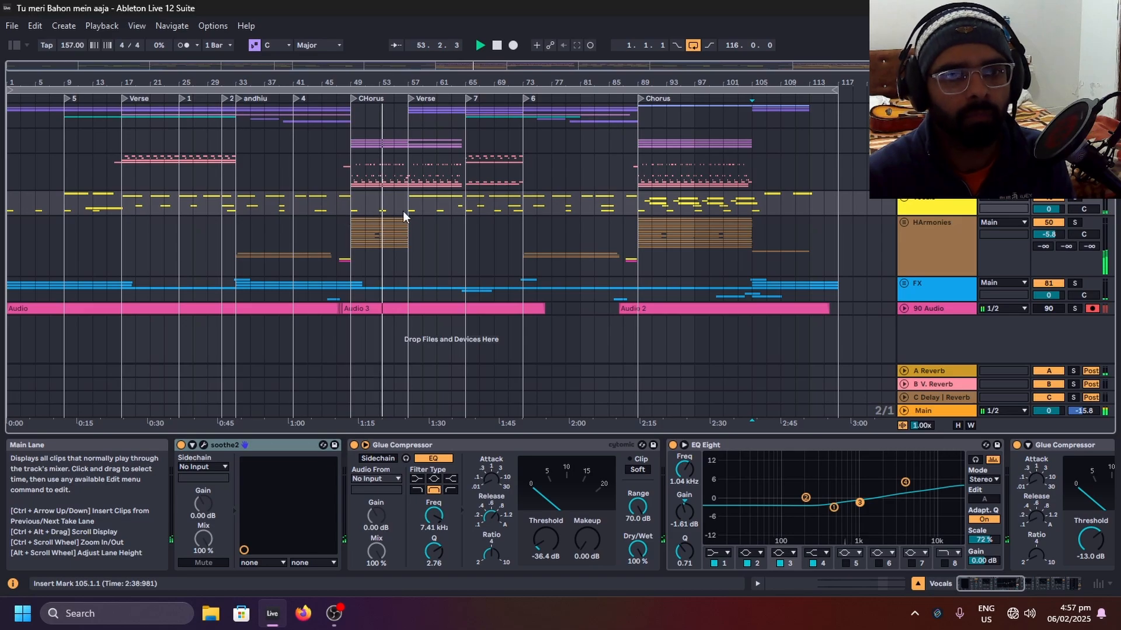
Step: Listen to the second chorus from bar 87, stop playback and return to the start of the song
ctrl+scroll(423, 207, up, 3)
scroll(348, 206, down, 3)
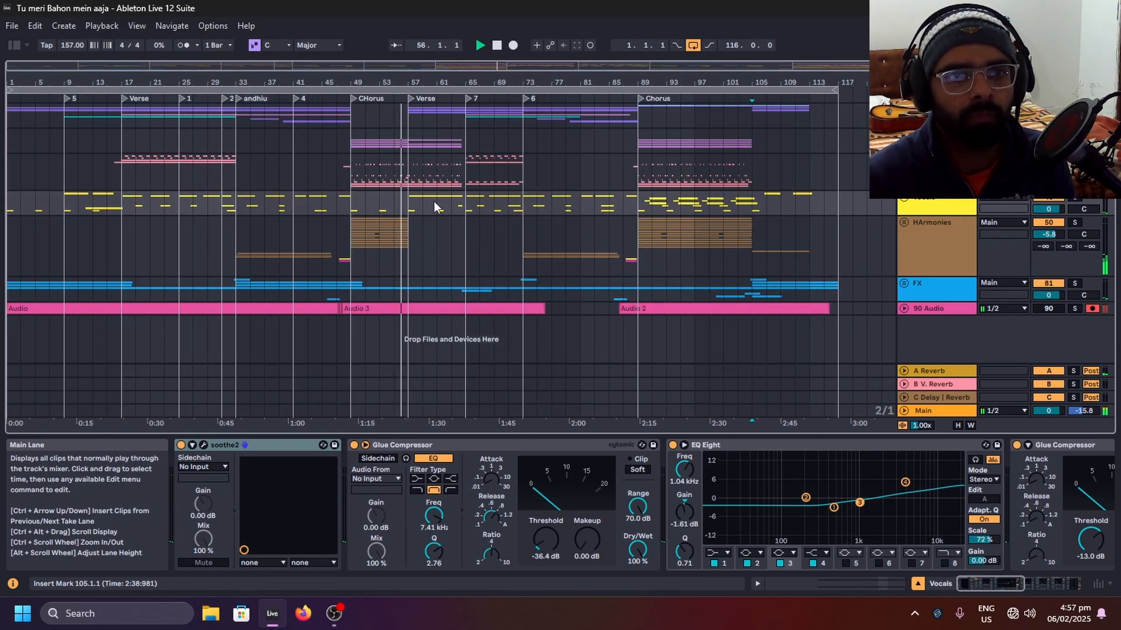
key(space)
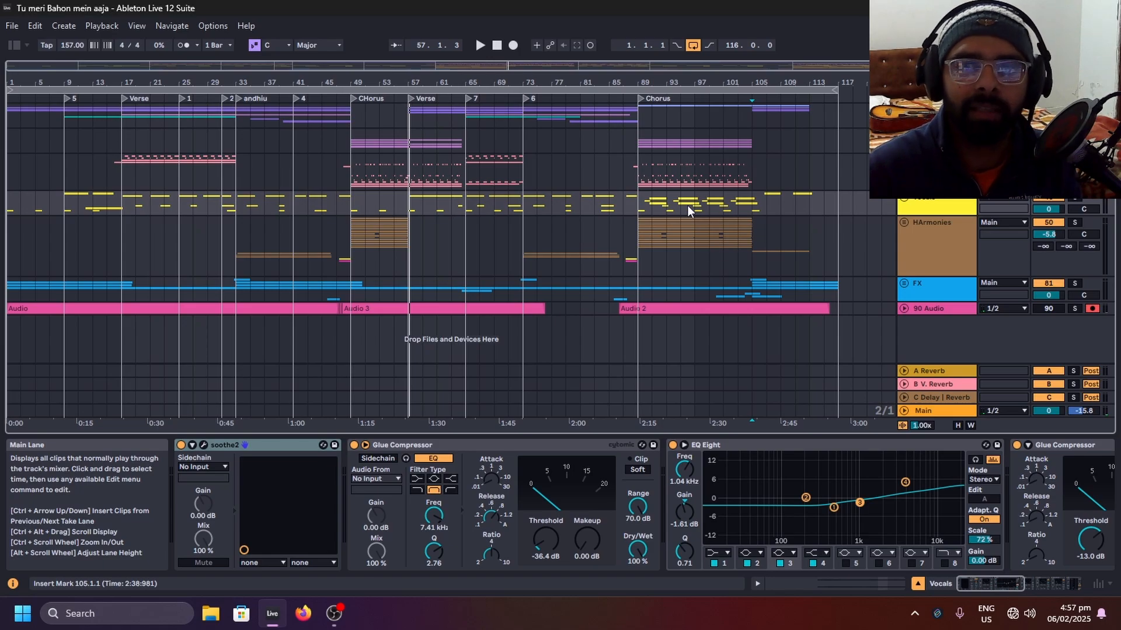
click(621, 205)
key(space)
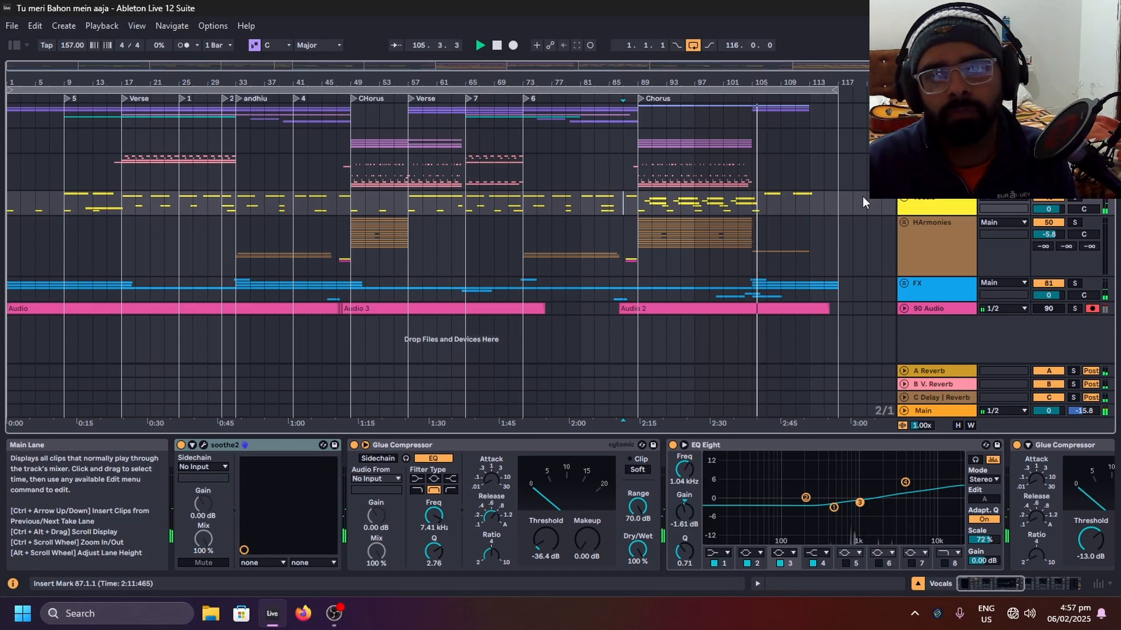
key(space)
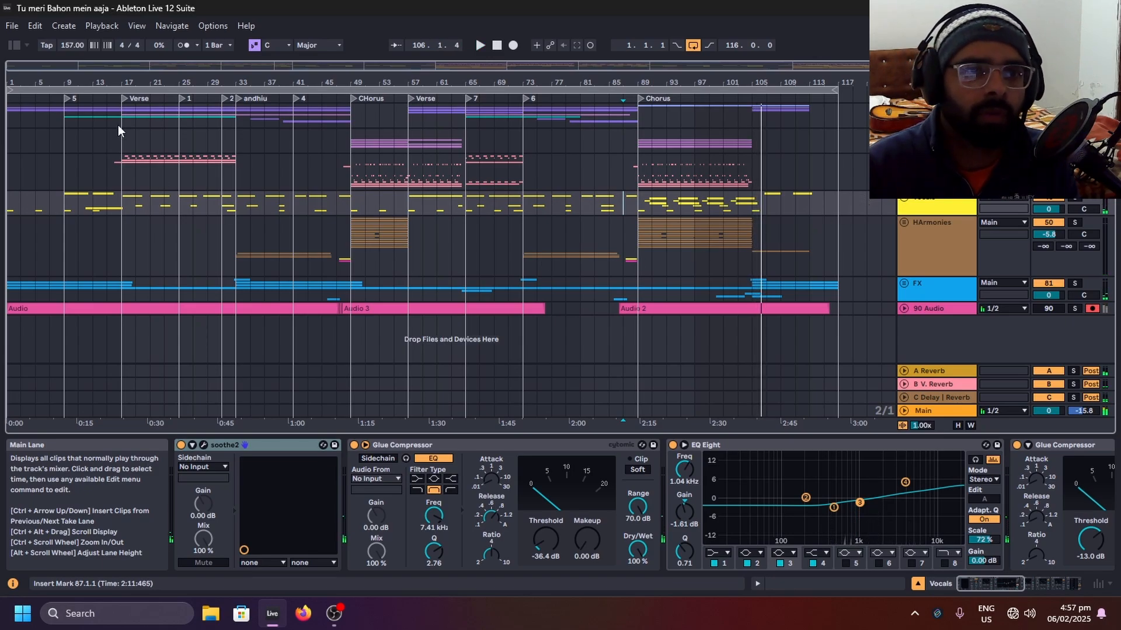
click(497, 45)
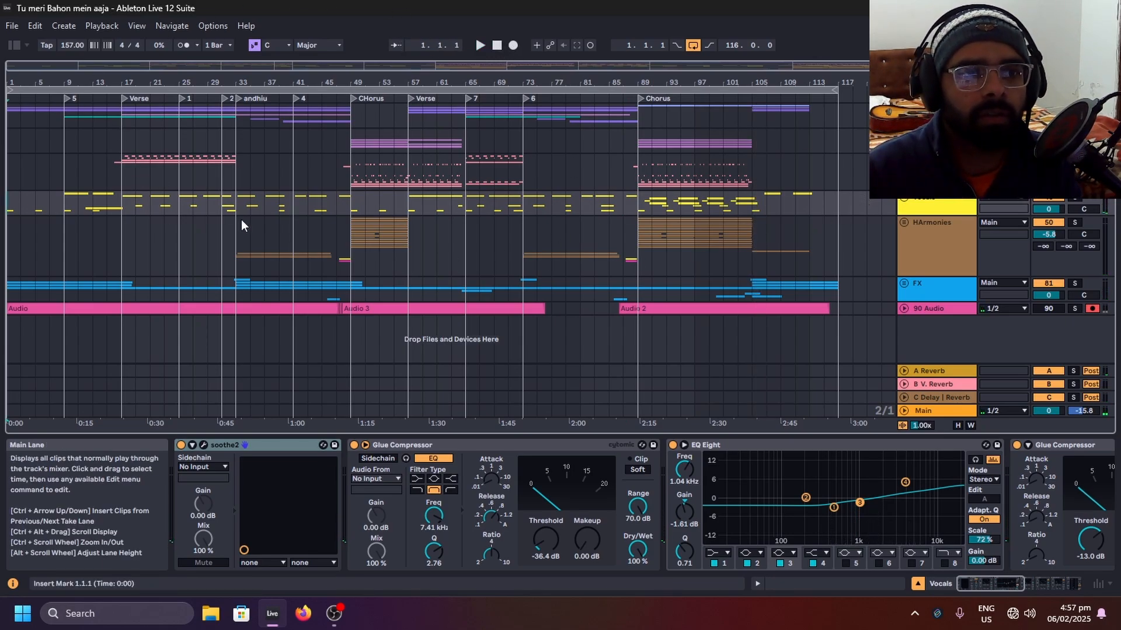
Step: Unfold the group holding the Cymatics bass and pad tracks, and expand its tracks to show their waveforms
click(903, 109)
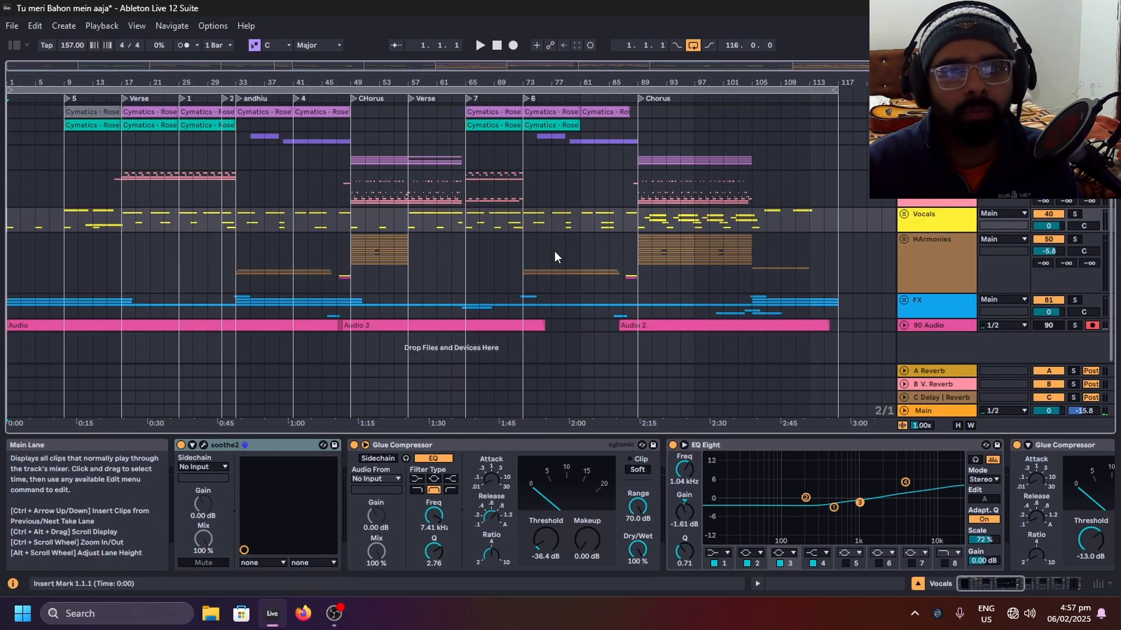
scroll(571, 240, up, 1)
alt+click(907, 140)
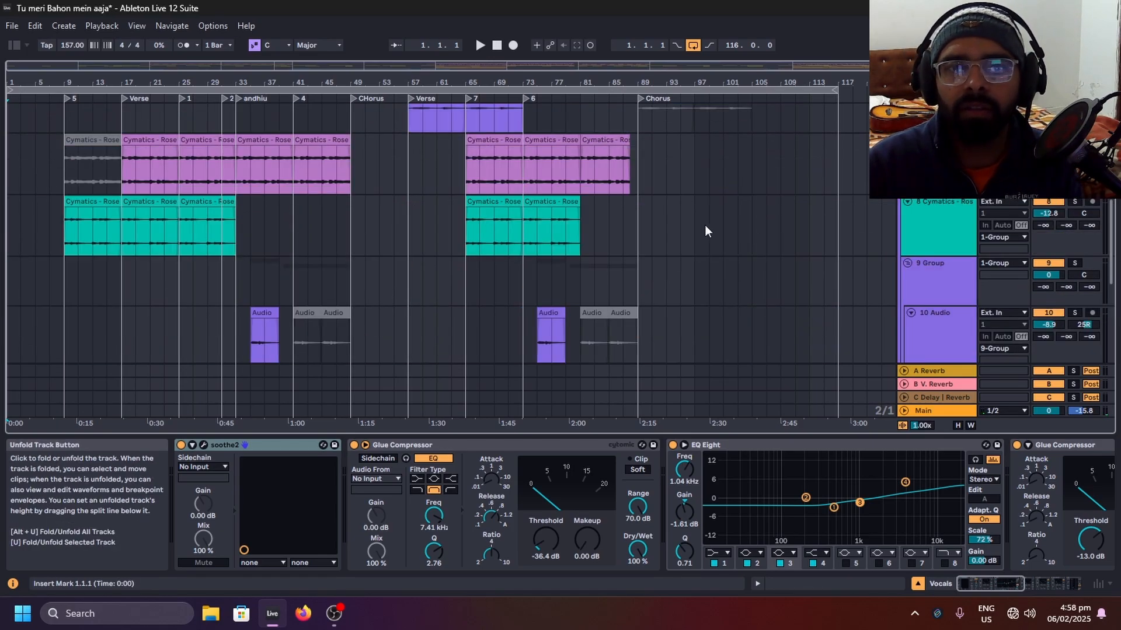
scroll(385, 229, up, 3)
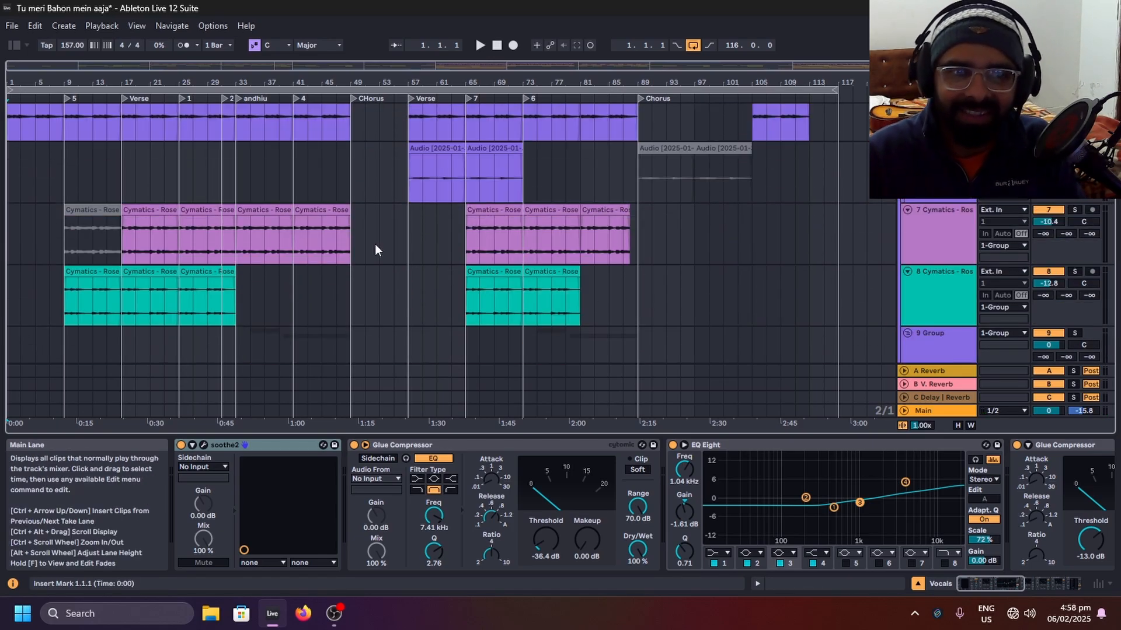
scroll(162, 269, down, 1)
scroll(99, 292, down, 3)
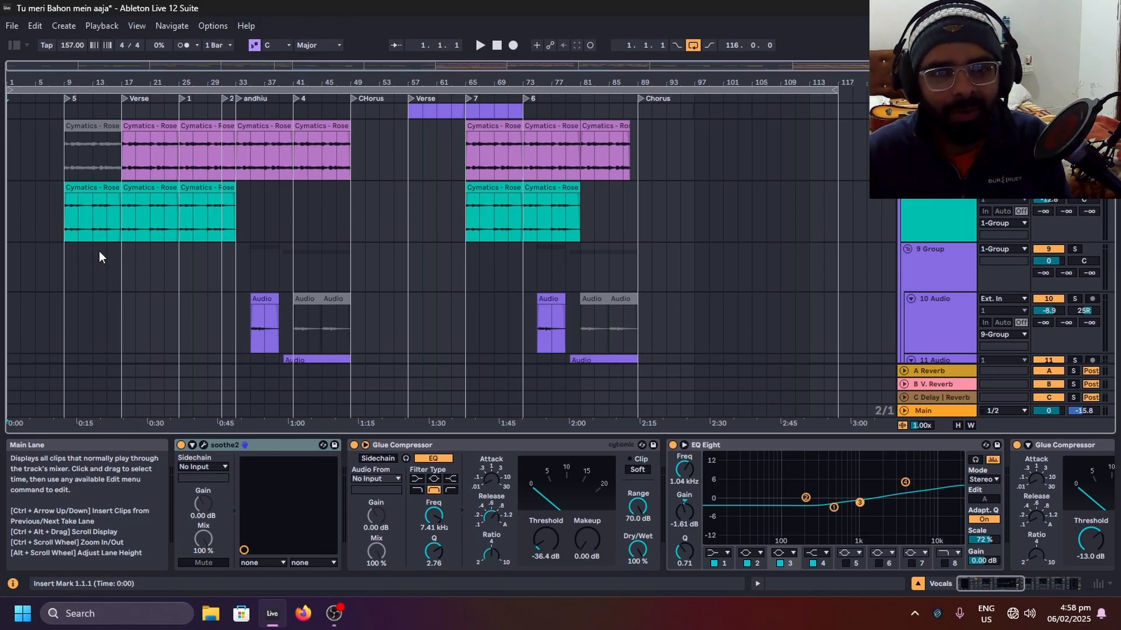
scroll(99, 251, up, 5)
ctrl+scroll(49, 249, up, 6)
scroll(49, 249, down, 3)
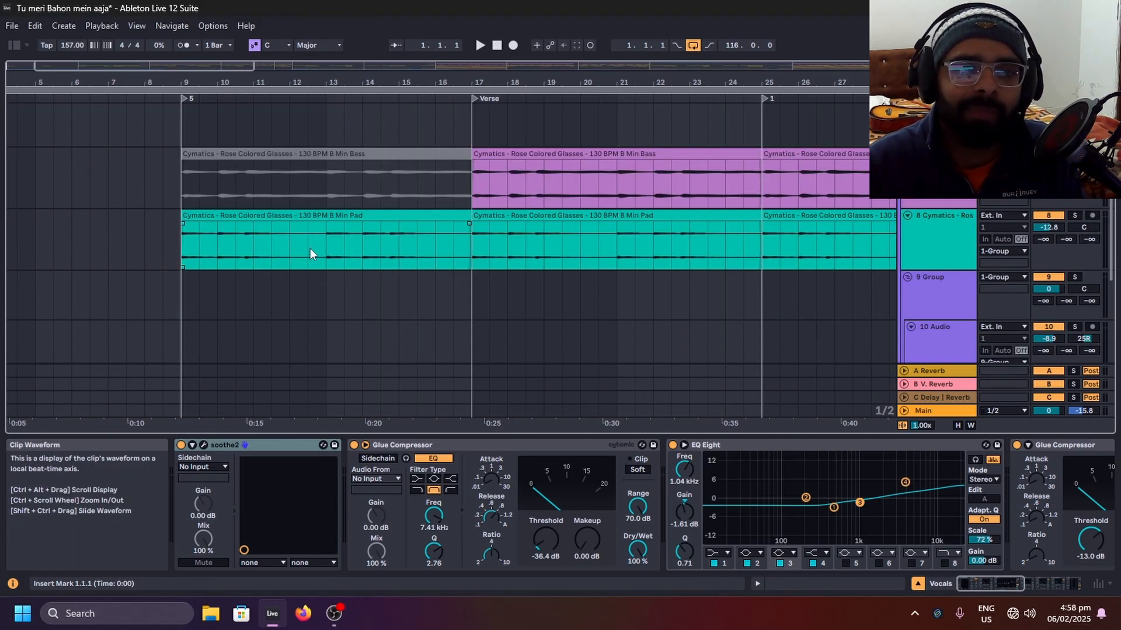
Step: Solo the Cymatics pad track and play its first clip from bar 9
click(303, 202)
ctrl+scroll(300, 207, down, 3)
click(222, 215)
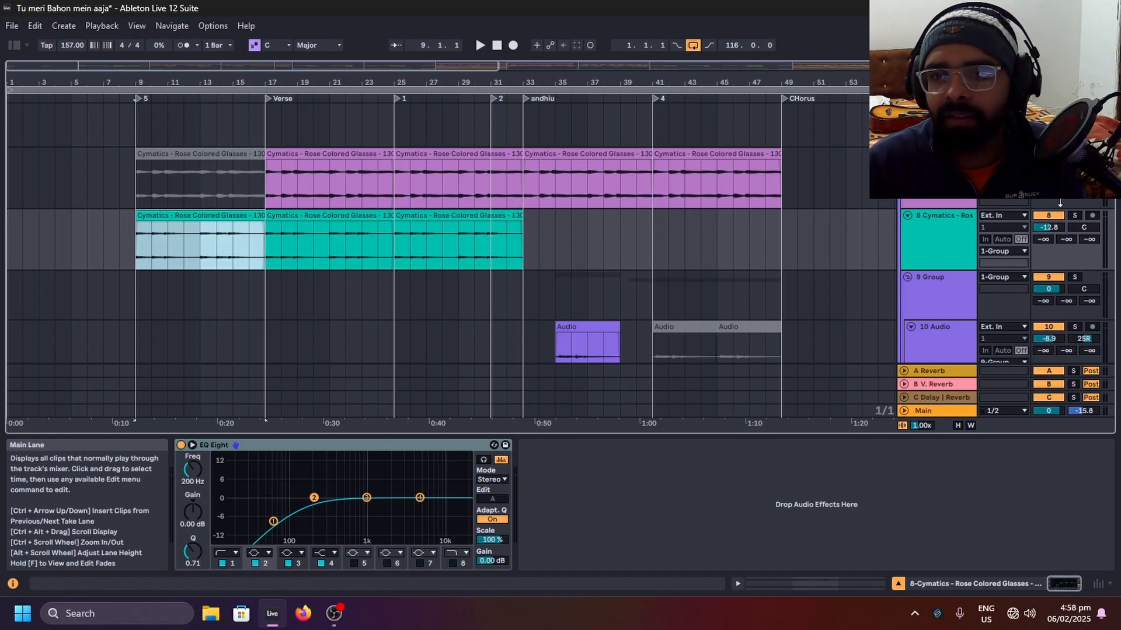
click(1075, 215)
key(space)
ctrl+scroll(136, 249, up, 5)
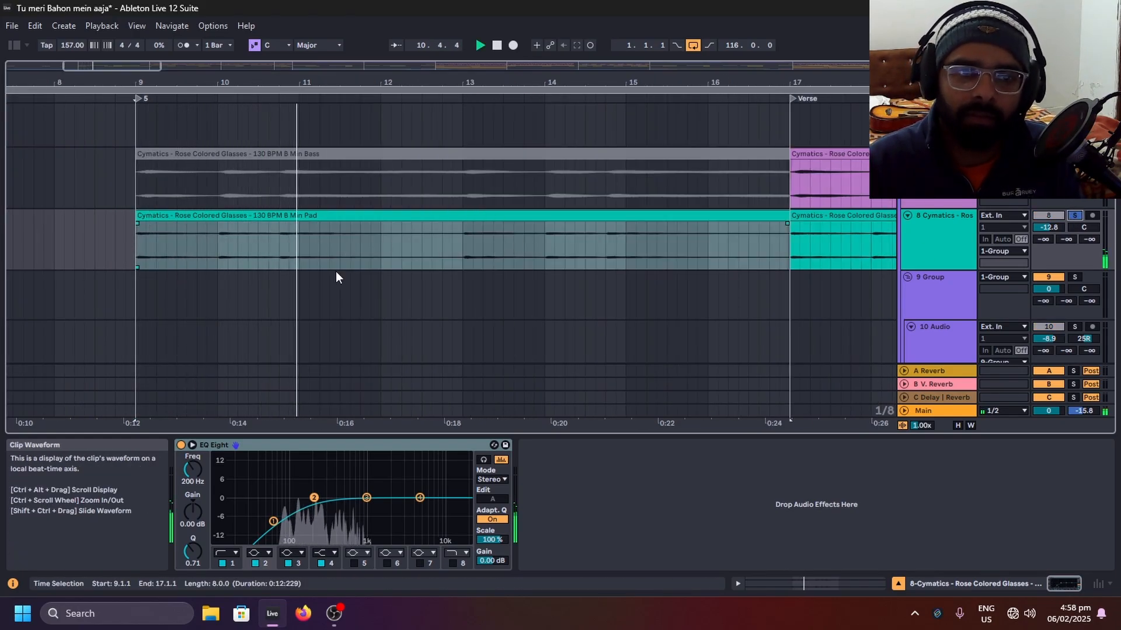
Step: Open the Cymatics pad clip at bar 9 to check its sample and pitch settings, and stop playback
ctrl+scroll(327, 274, down, 5)
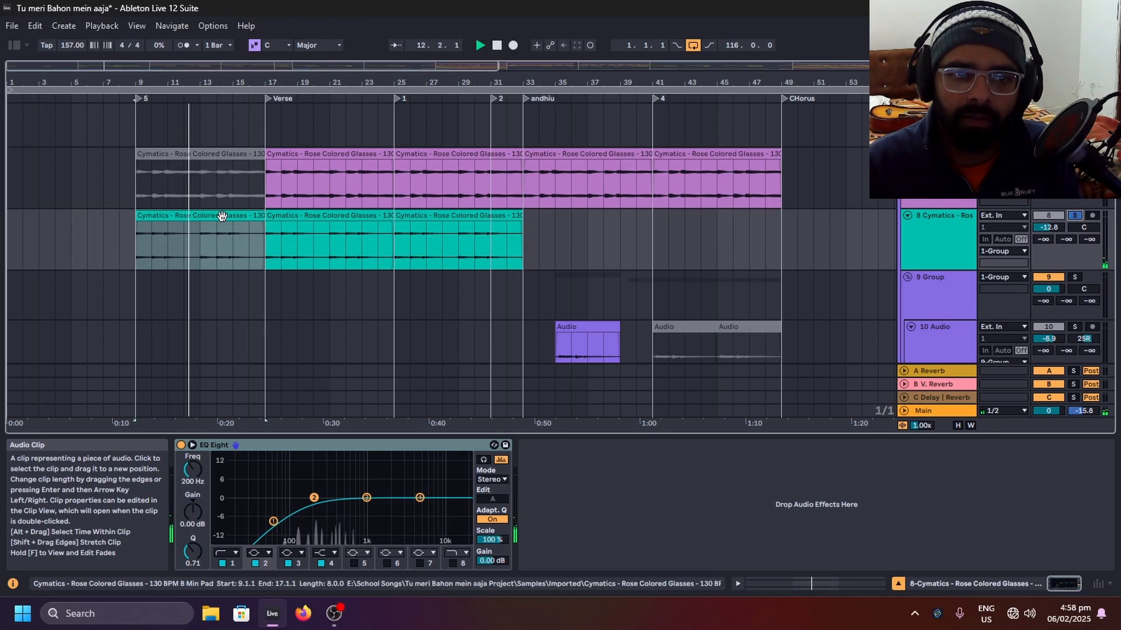
double_click(204, 240)
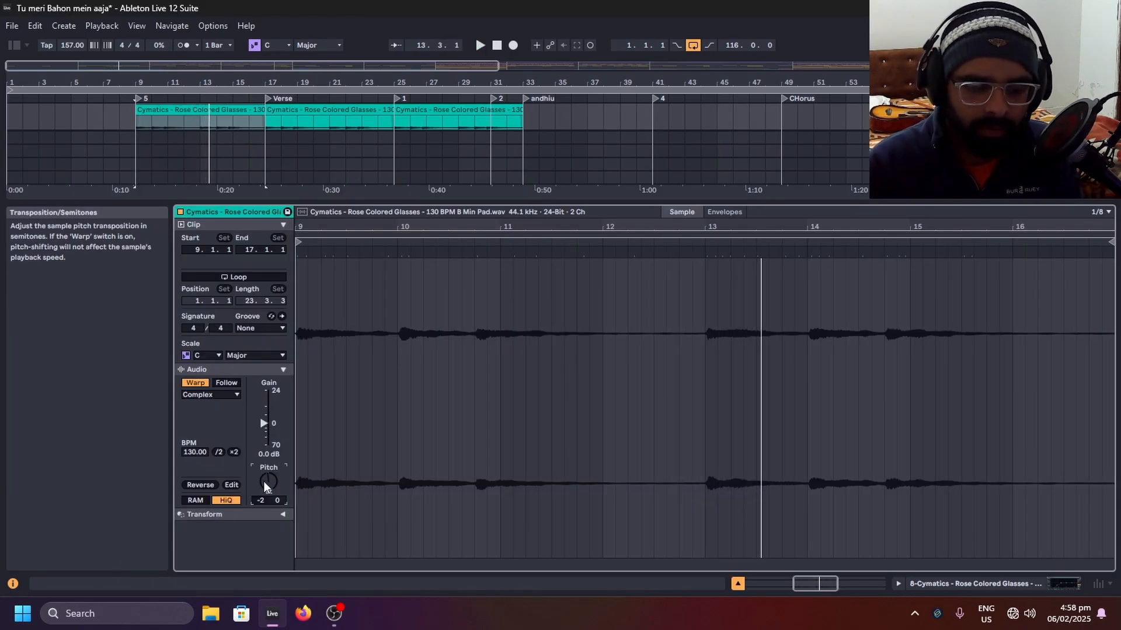
key(space)
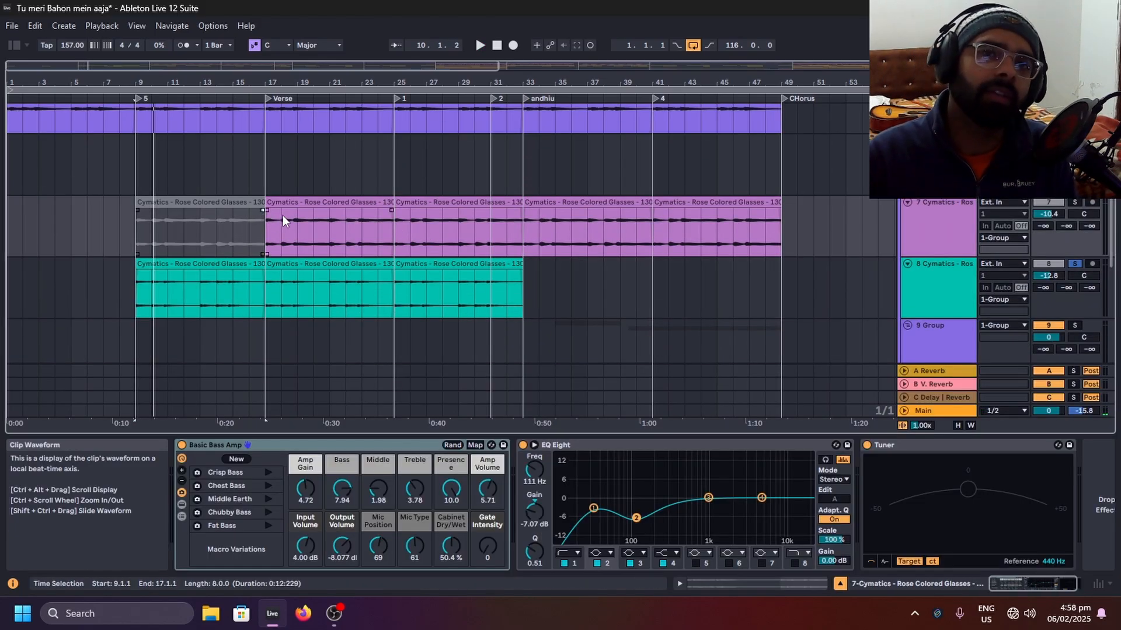
Step: Return to the start of the song and solo the 3 Group that holds tracks 4 to 6 Audio
scroll(302, 221, up, 4)
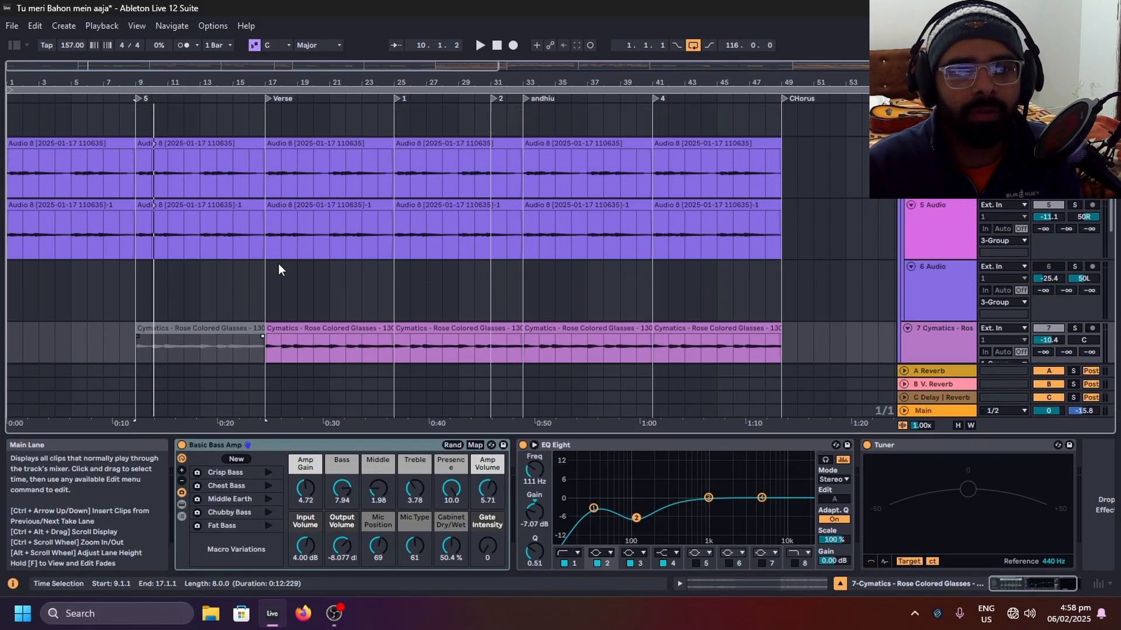
scroll(300, 258, up, 2)
ctrl+scroll(344, 253, down, 3)
scroll(811, 258, down, 5)
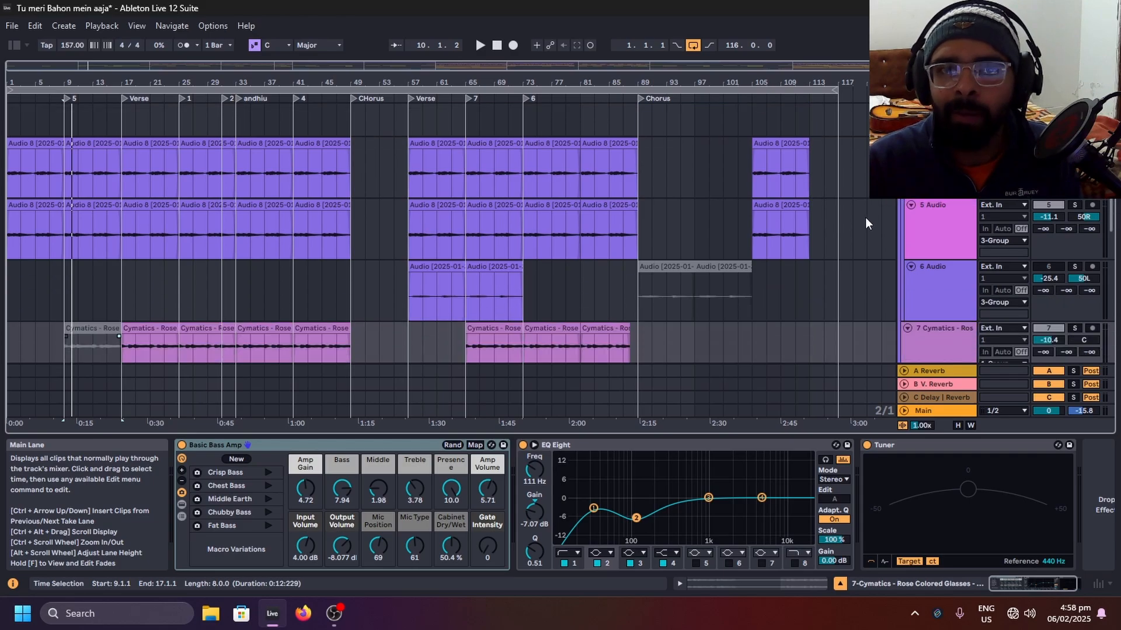
scroll(374, 223, up, 2)
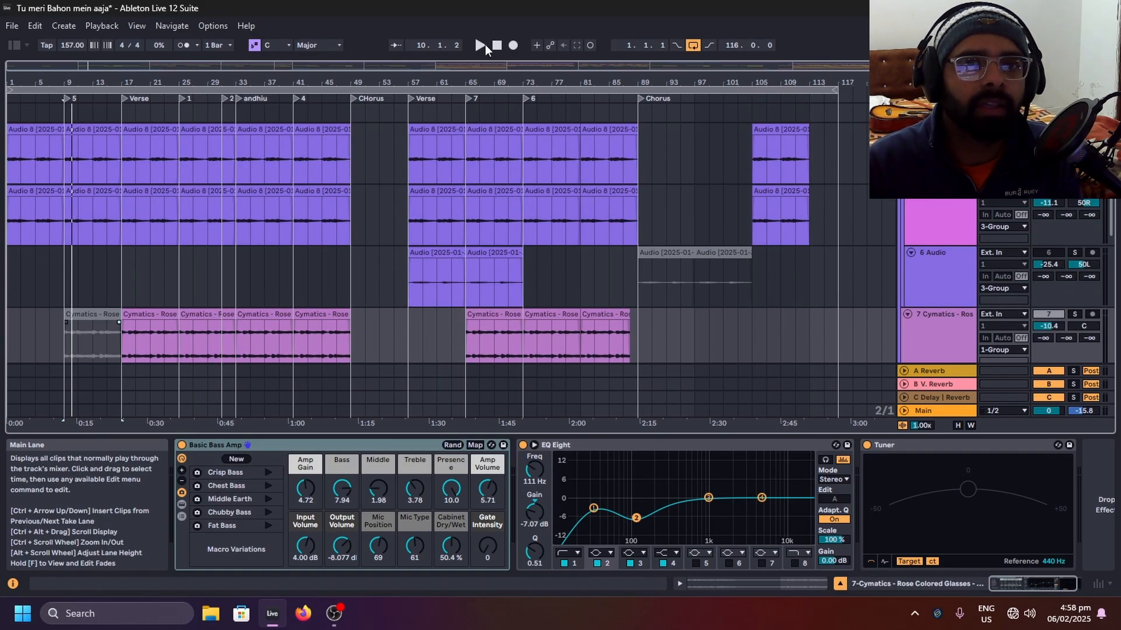
click(495, 46)
scroll(387, 271, up, 2)
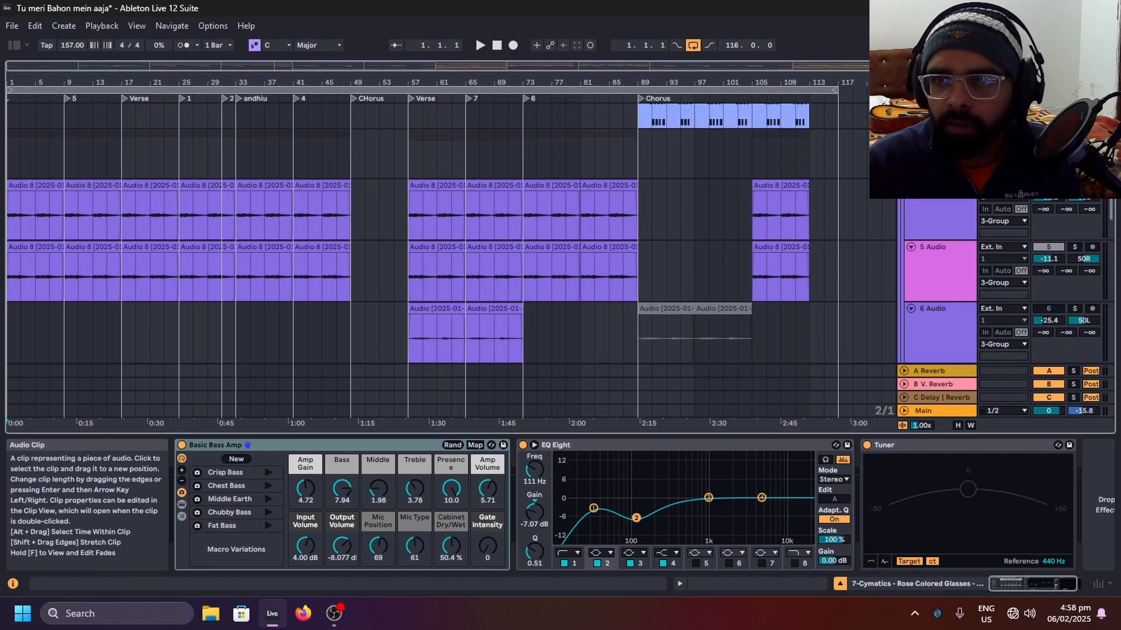
click(1074, 136)
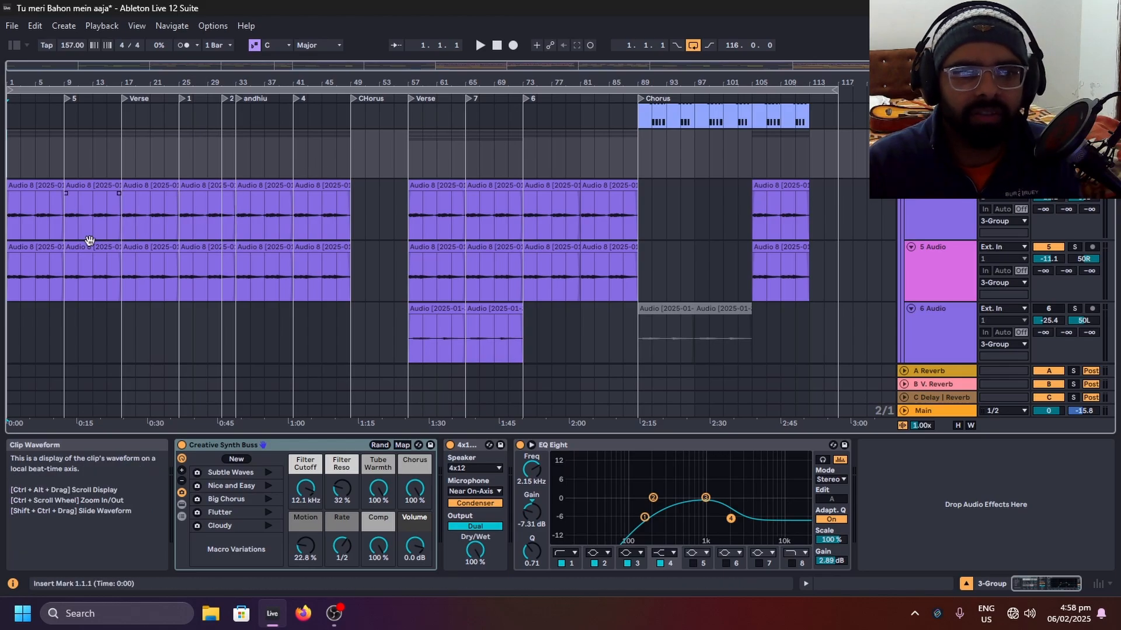
Step: Select the first clip on the 4 Audio track and return to the start of the song
scroll(89, 241, up, 4)
drag(90, 247, 492, 230)
scroll(461, 222, down, 2)
scroll(428, 216, up, 2)
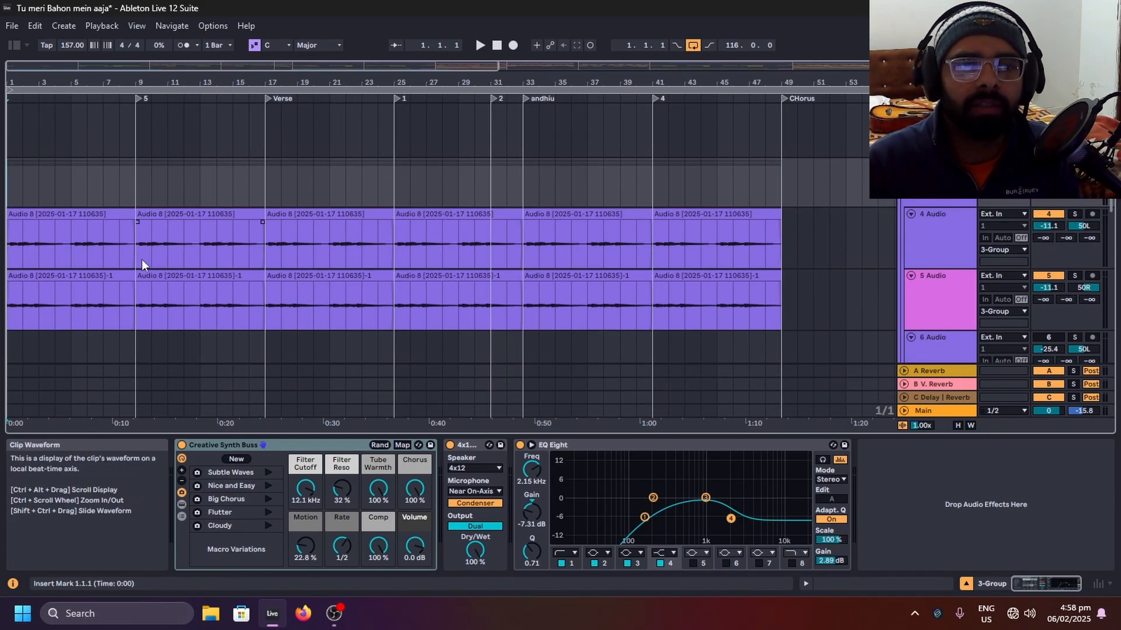
scroll(75, 265, up, 2)
click(137, 219)
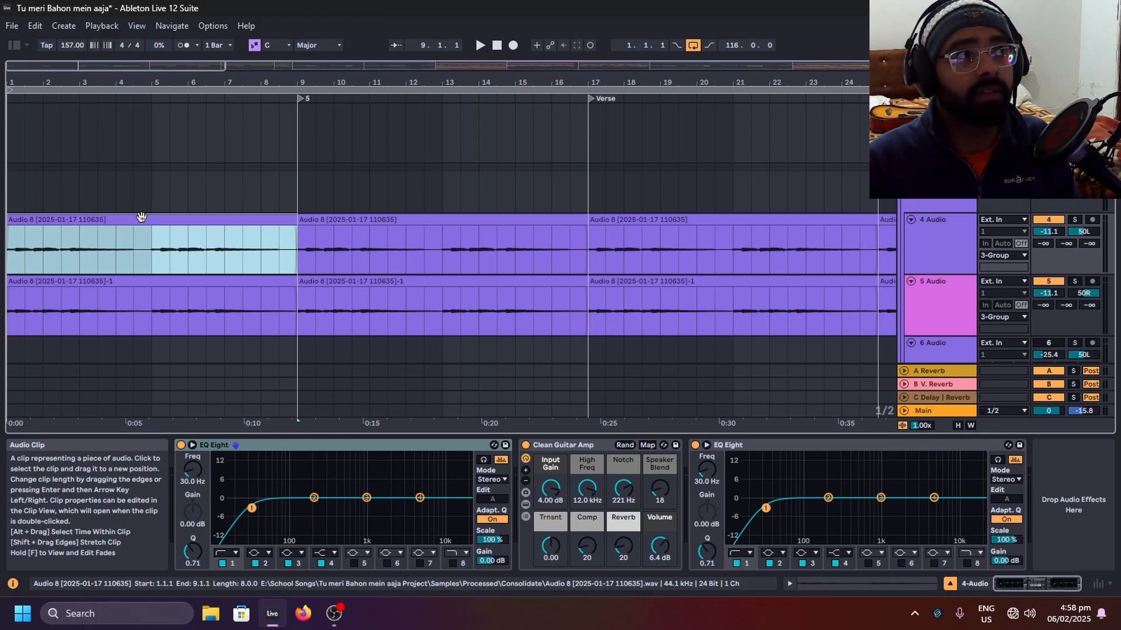
click(500, 47)
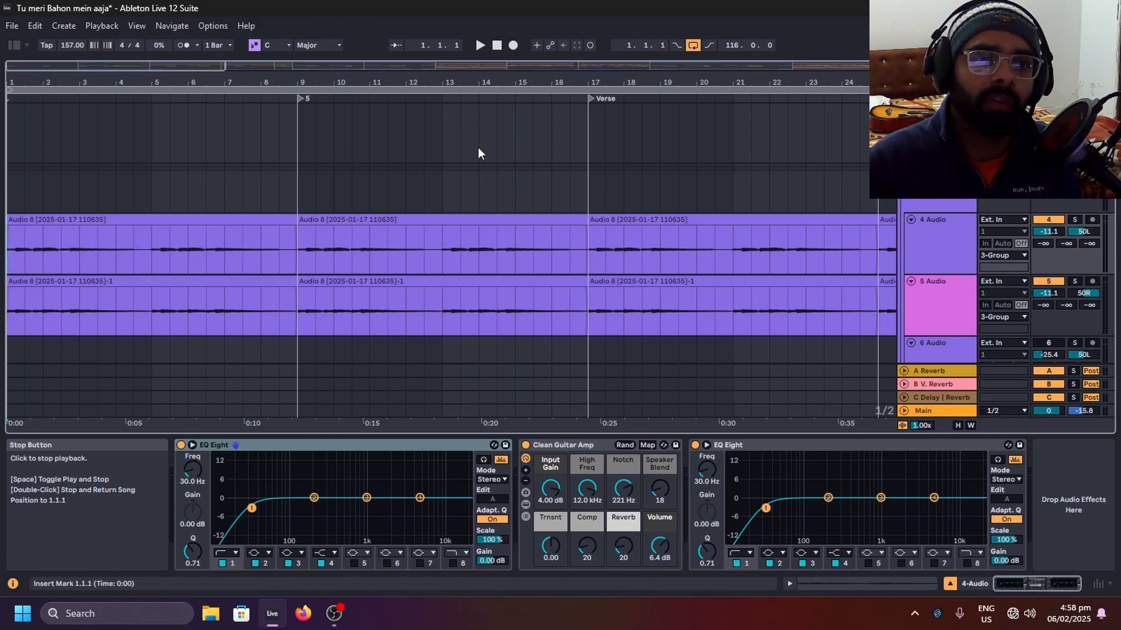
Step: Listen to the soloed 3 Group from bar 1, comparing it with the Creative Synth Buss device off and on
key(space)
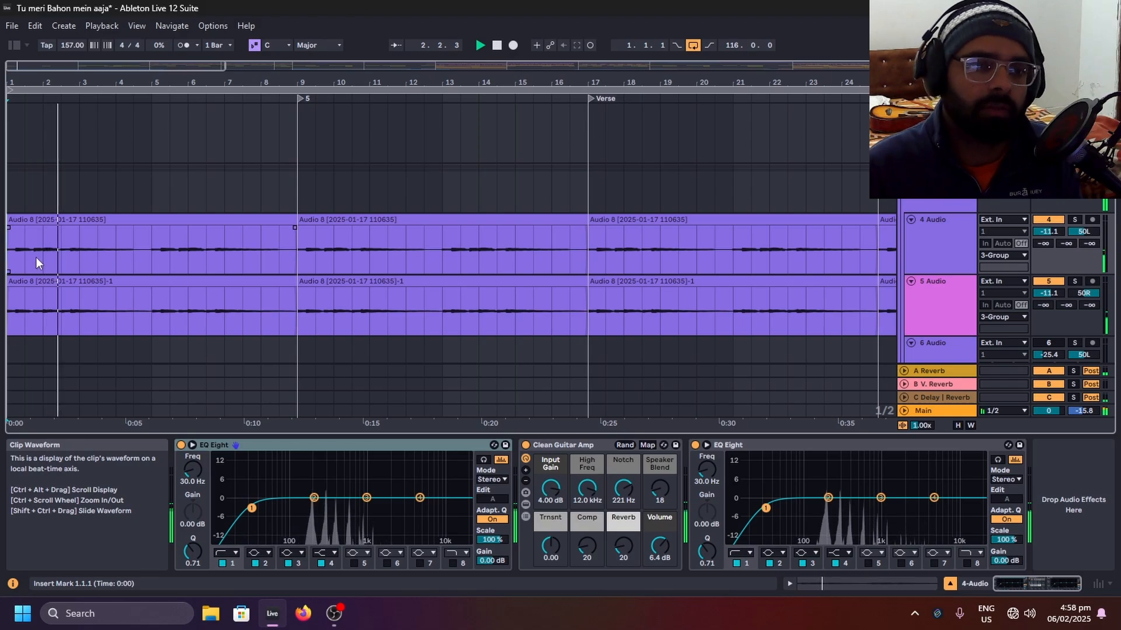
click(928, 206)
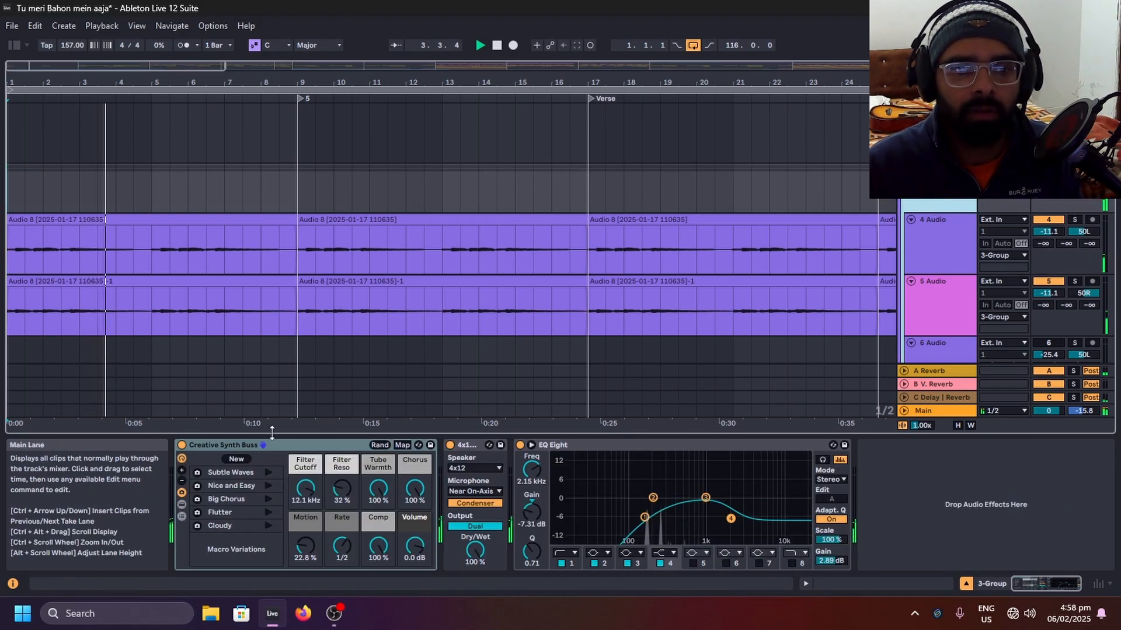
click(181, 446)
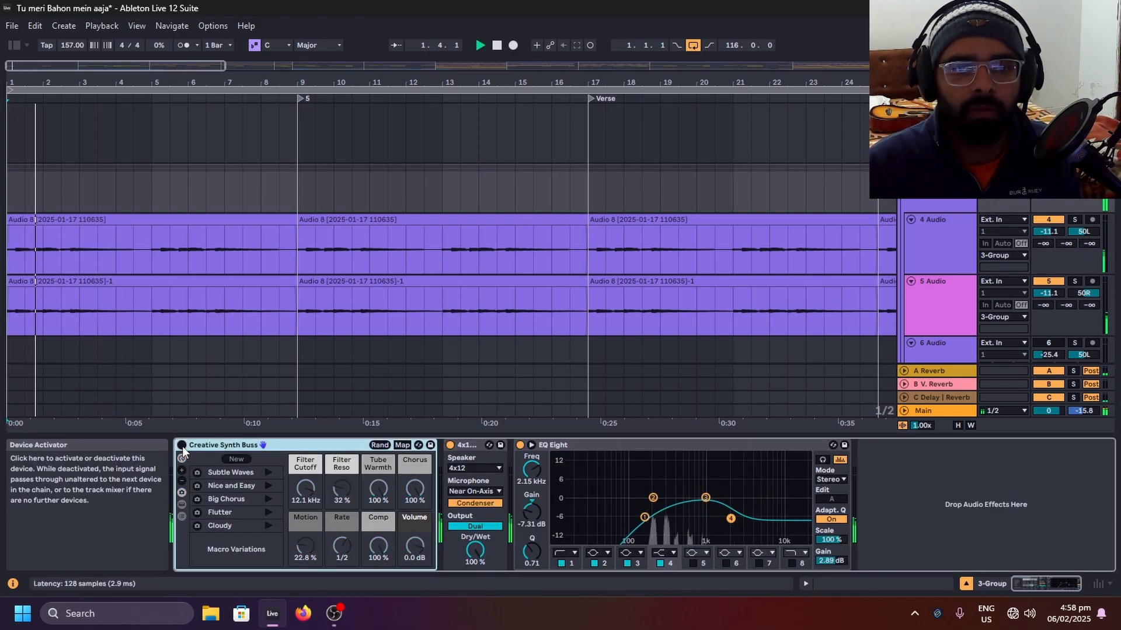
click(182, 446)
click(416, 498)
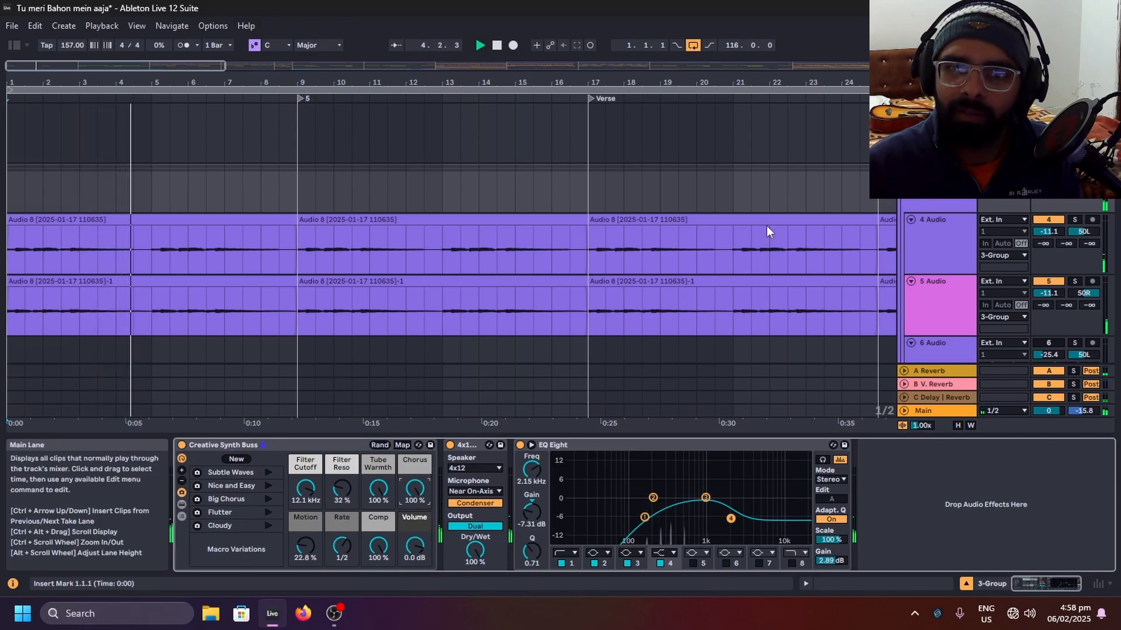
scroll(753, 227, up, 2)
click(711, 233)
scroll(713, 231, down, 2)
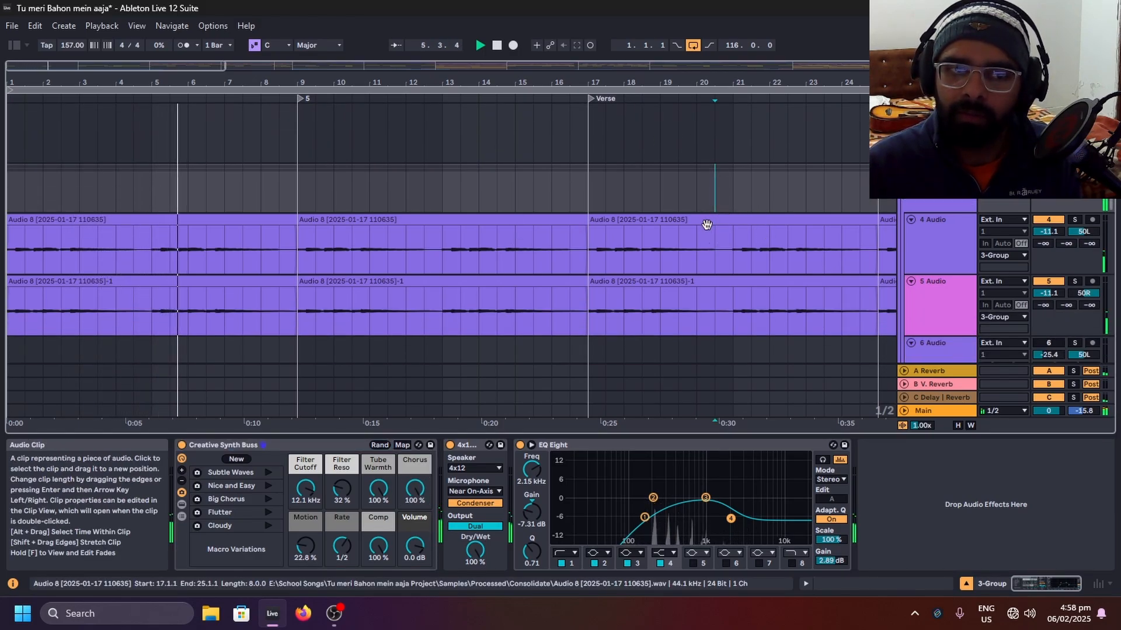
scroll(584, 225, down, 2)
scroll(583, 226, up, 4)
key(space)
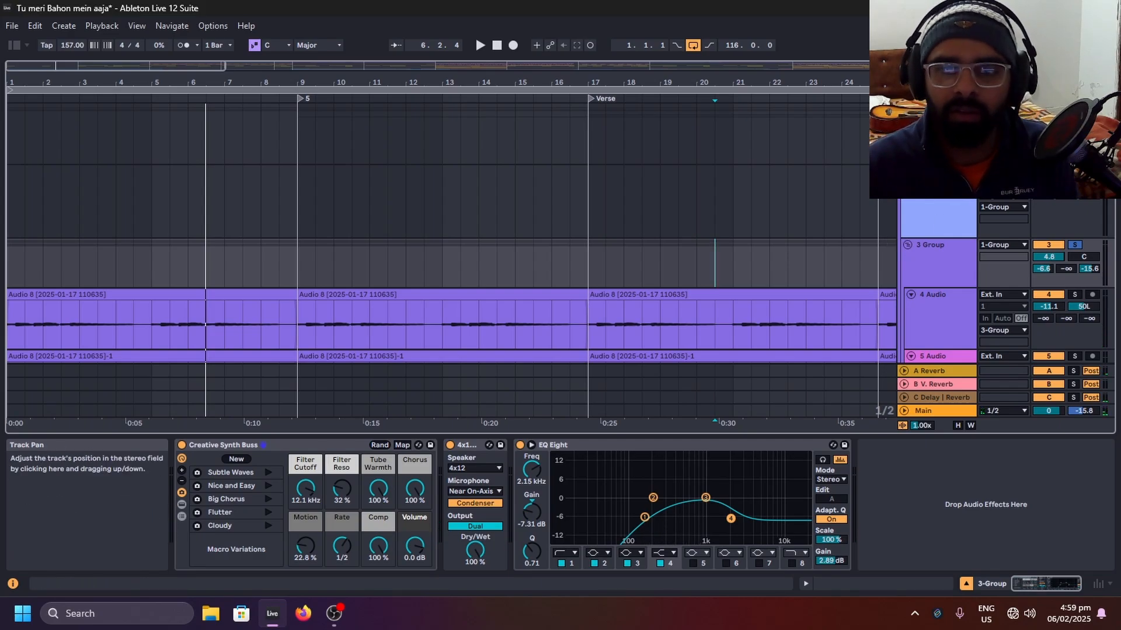
Step: Look over the audio, Cymatics, vocal, harmony and FX tracks across the whole arrangement
scroll(755, 124, down, 5)
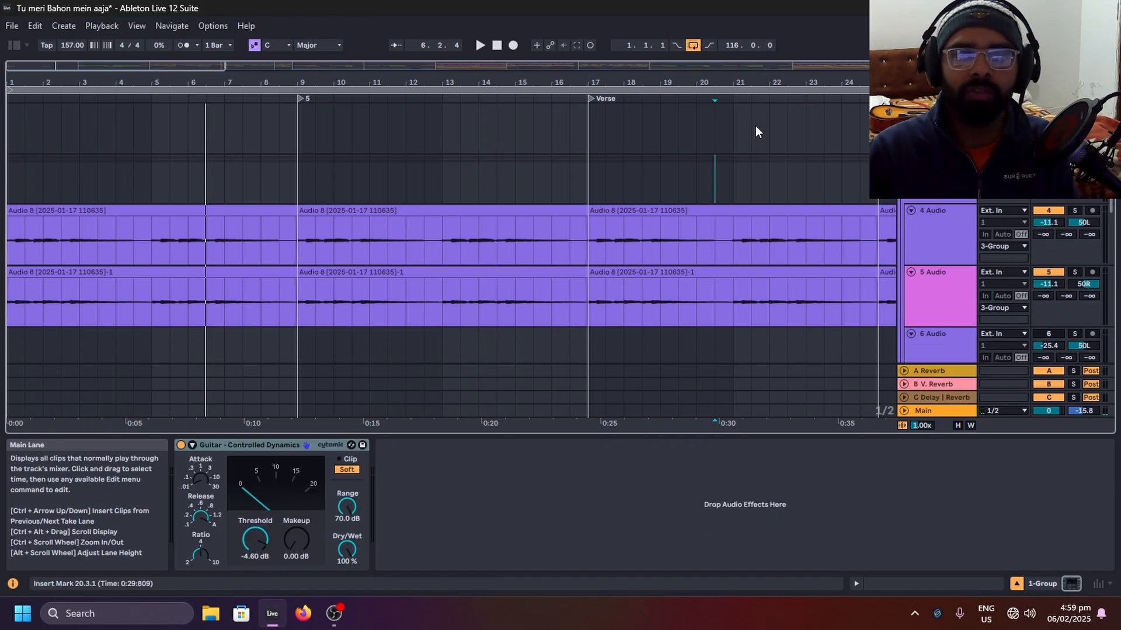
scroll(711, 153, down, 5)
scroll(321, 261, down, 10)
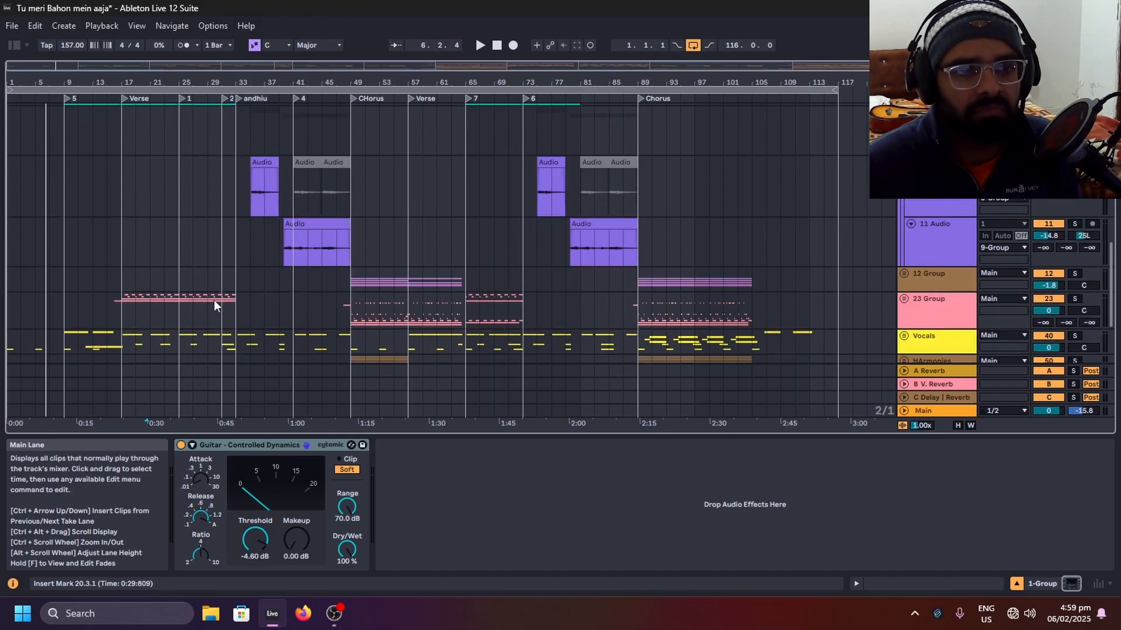
scroll(30, 287, up, 5)
scroll(345, 251, down, 2)
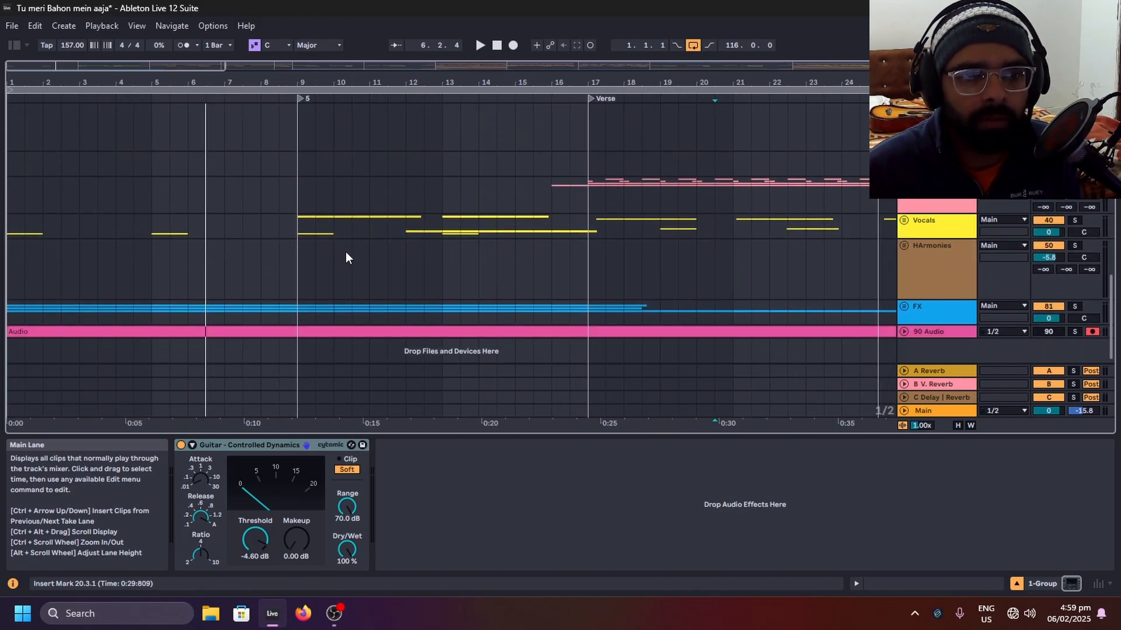
scroll(335, 240, down, 5)
scroll(127, 266, up, 10)
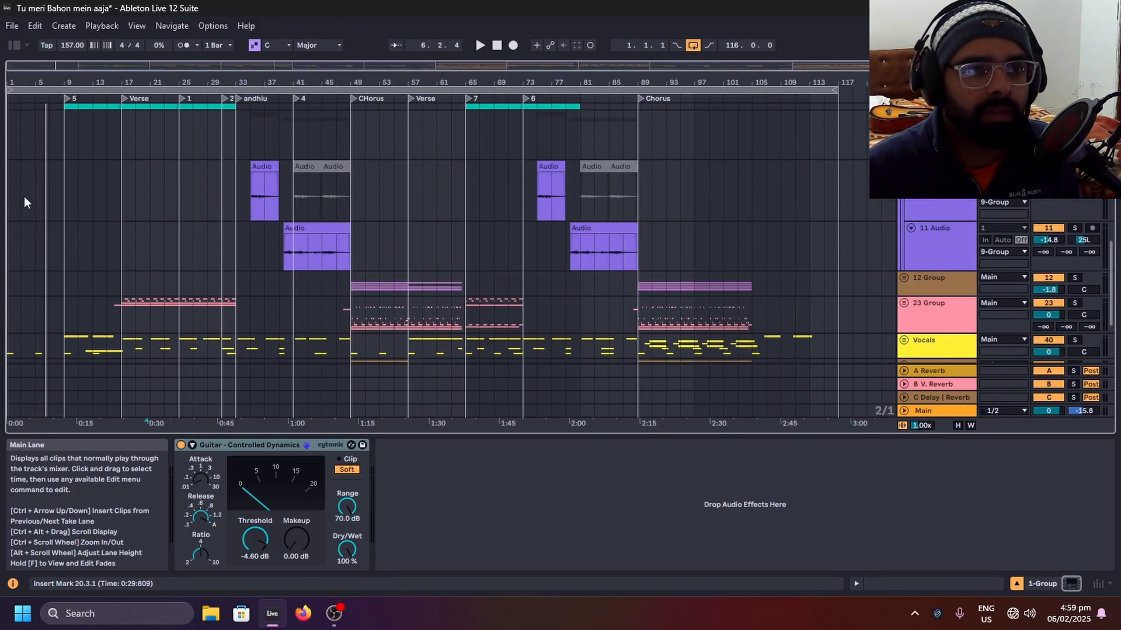
scroll(60, 169, up, 4)
scroll(58, 202, down, 8)
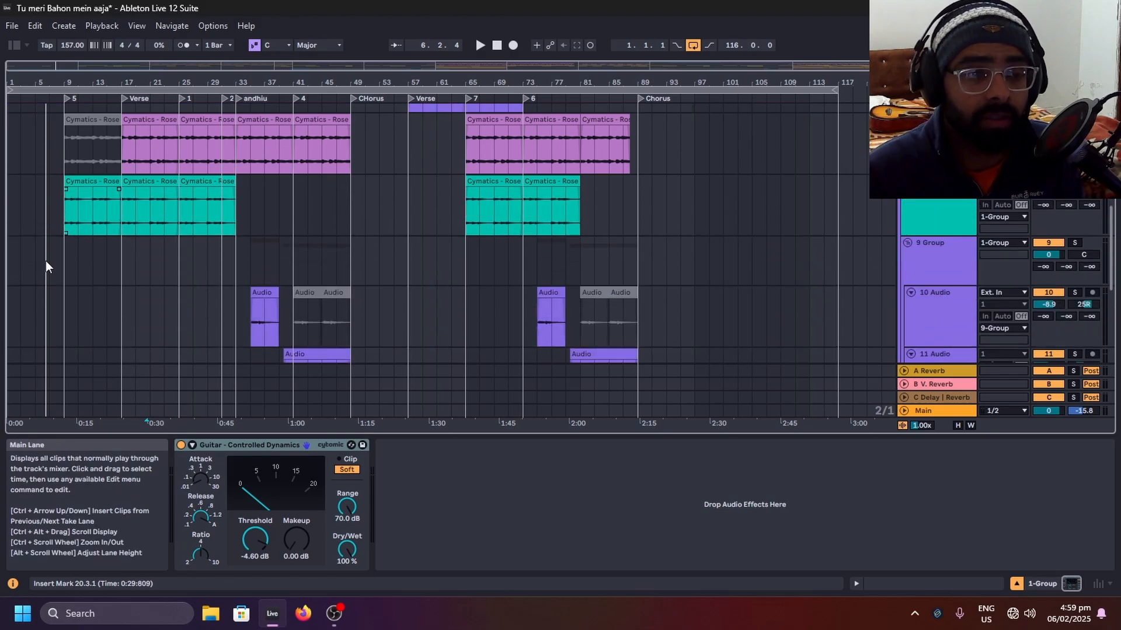
scroll(59, 258, up, 8)
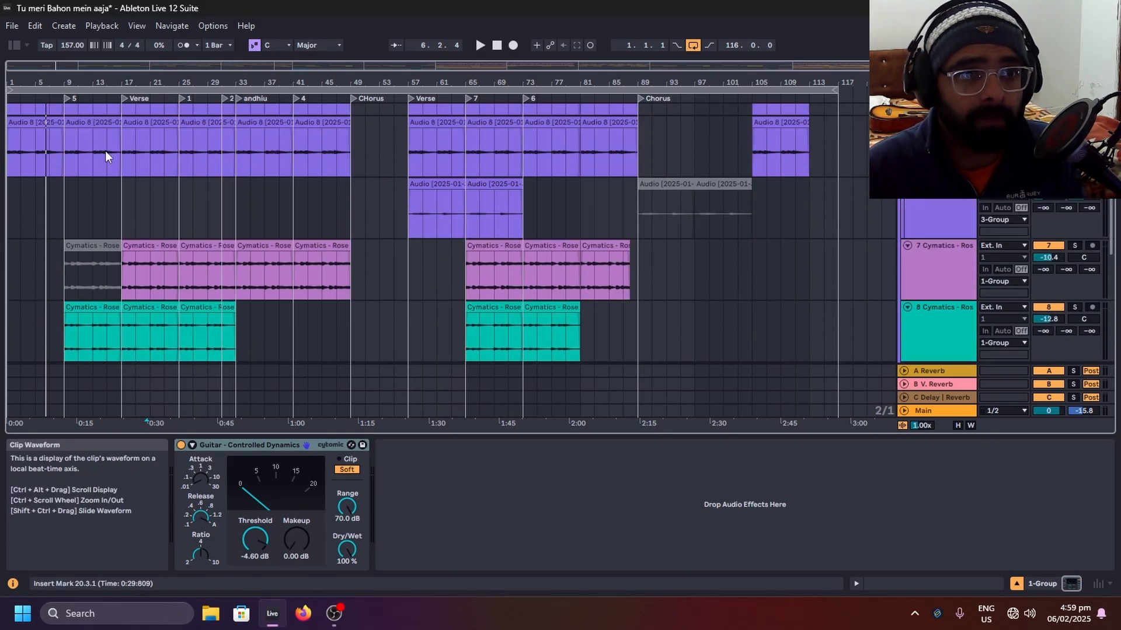
Step: Select bars 1 to 17 on the 5 Audio and 6 Audio tracks and set the loop to that range
drag(114, 159, 6, 230)
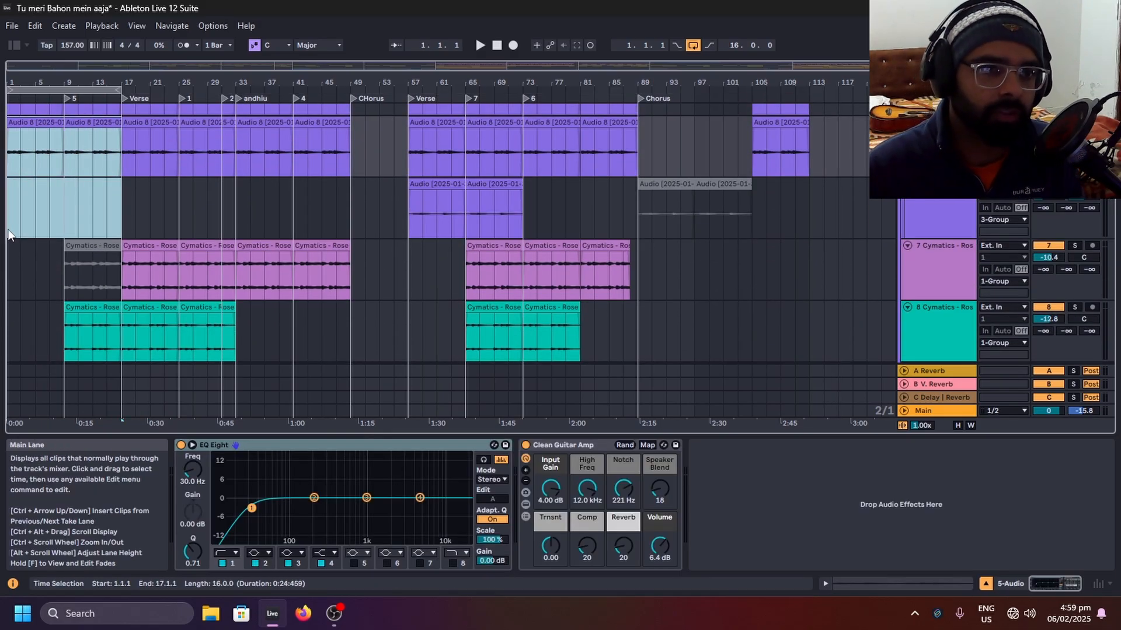
scroll(93, 213, down, 2)
scroll(89, 229, down, 2)
scroll(66, 243, up, 5)
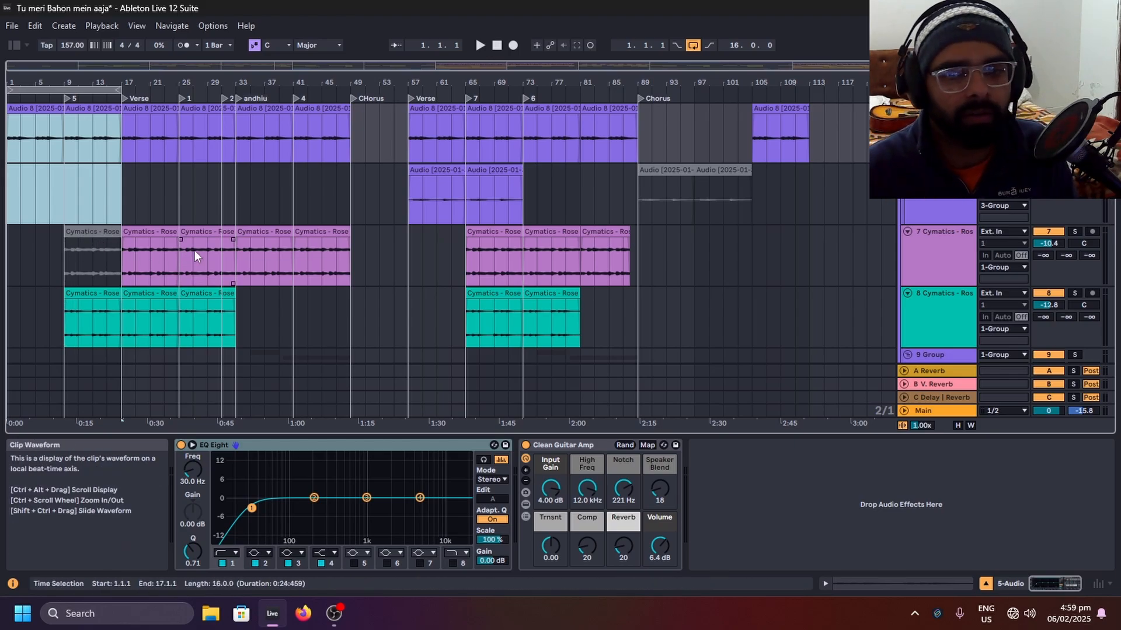
scroll(195, 251, up, 1)
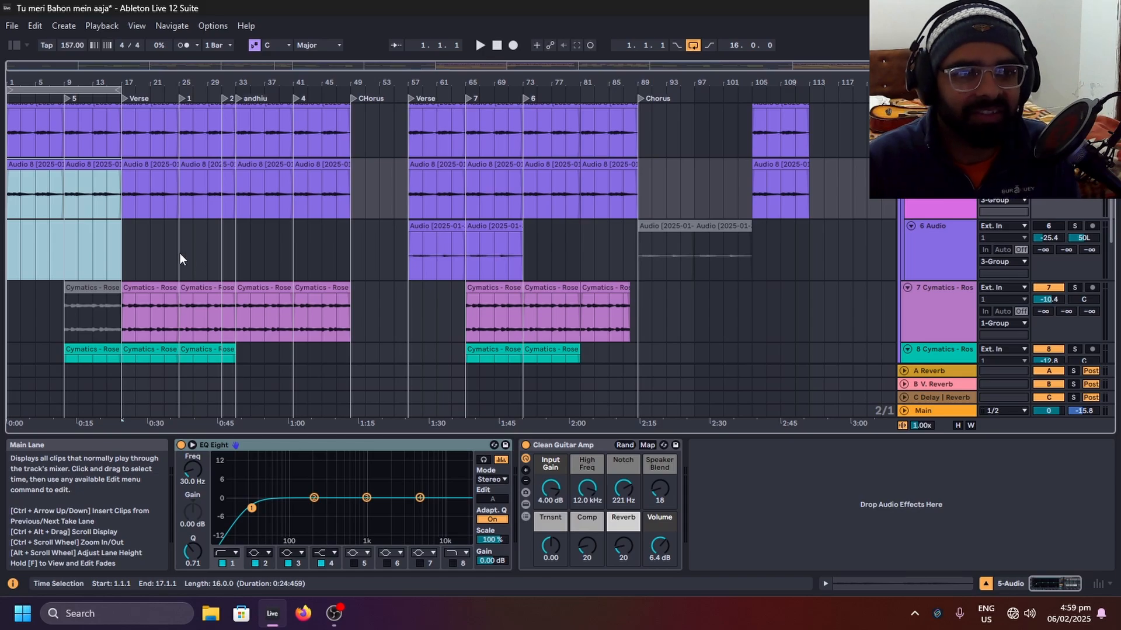
ctrl+scroll(56, 262, up, 3)
scroll(145, 261, down, 3)
Step: Select the Cymatics pad's first clip, from bar 9 to 17, and listen to its opening bars soloed
click(180, 212)
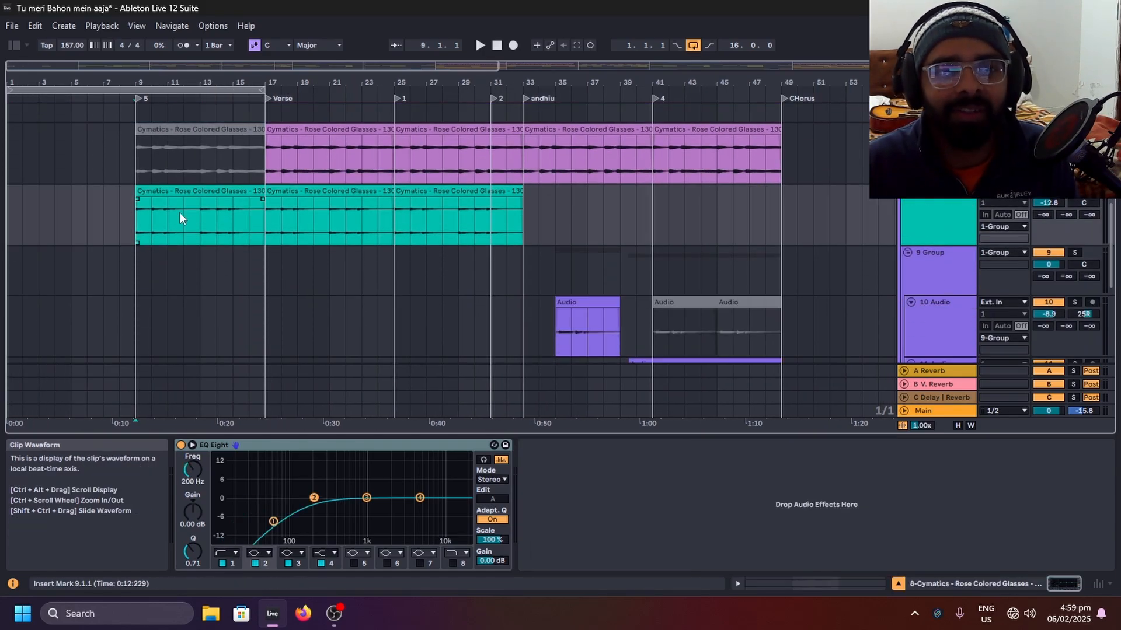
ctrl+scroll(122, 244, up, 3)
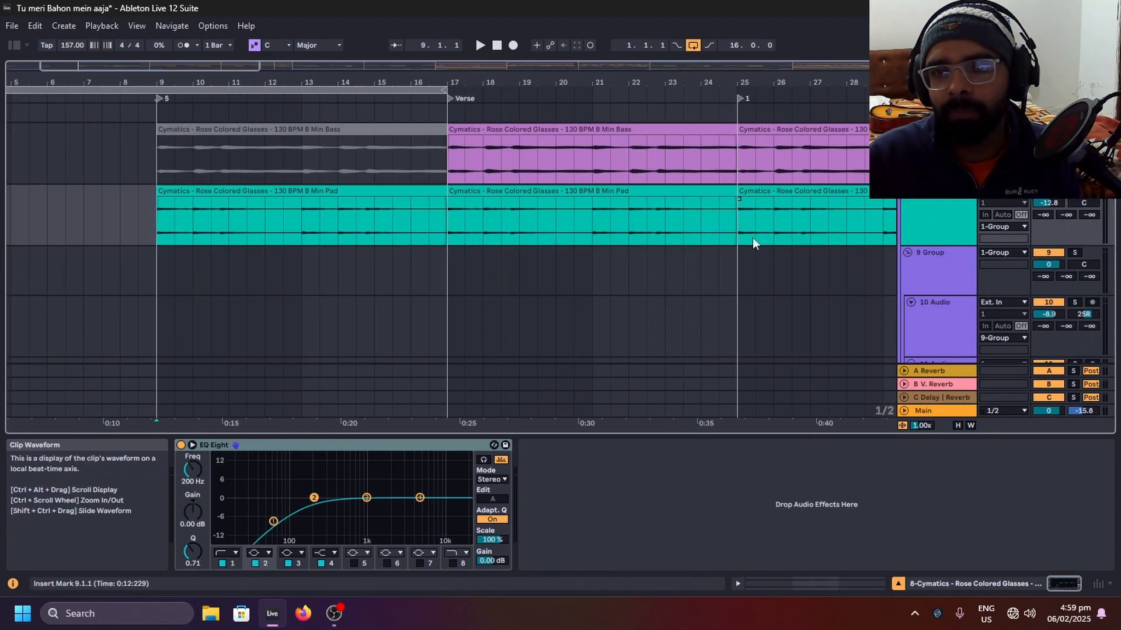
scroll(624, 220, up, 2)
scroll(185, 238, down, 3)
drag(162, 169, 447, 167)
key(space)
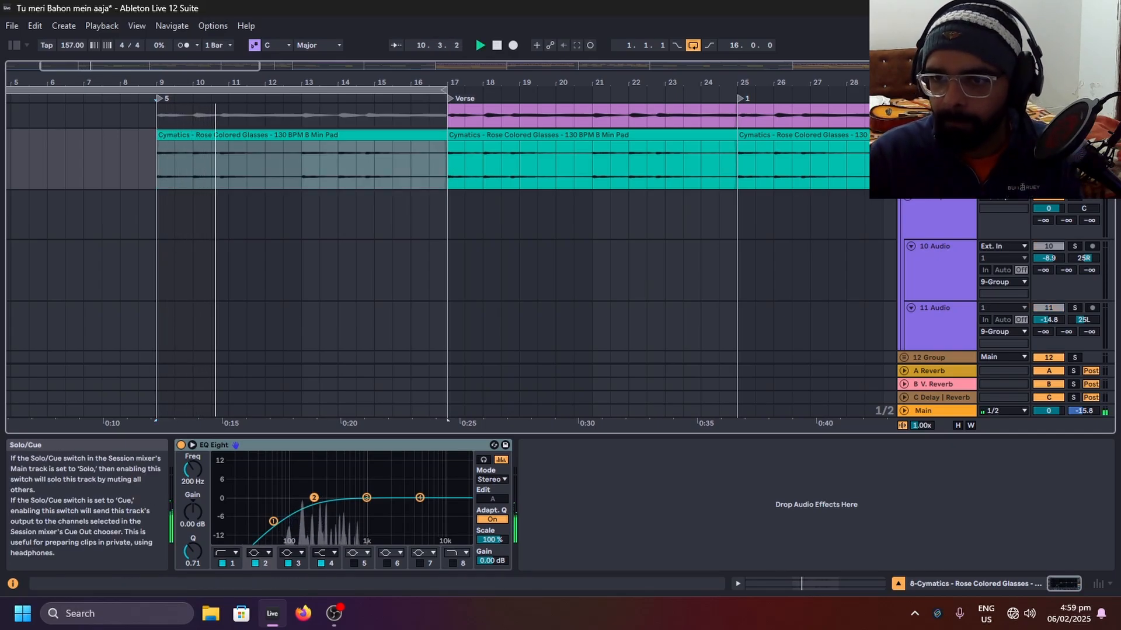
key(space)
Step: Unfold the FX group and expand its tracks to show the texture clips' waveforms across the song
scroll(652, 218, down, 8)
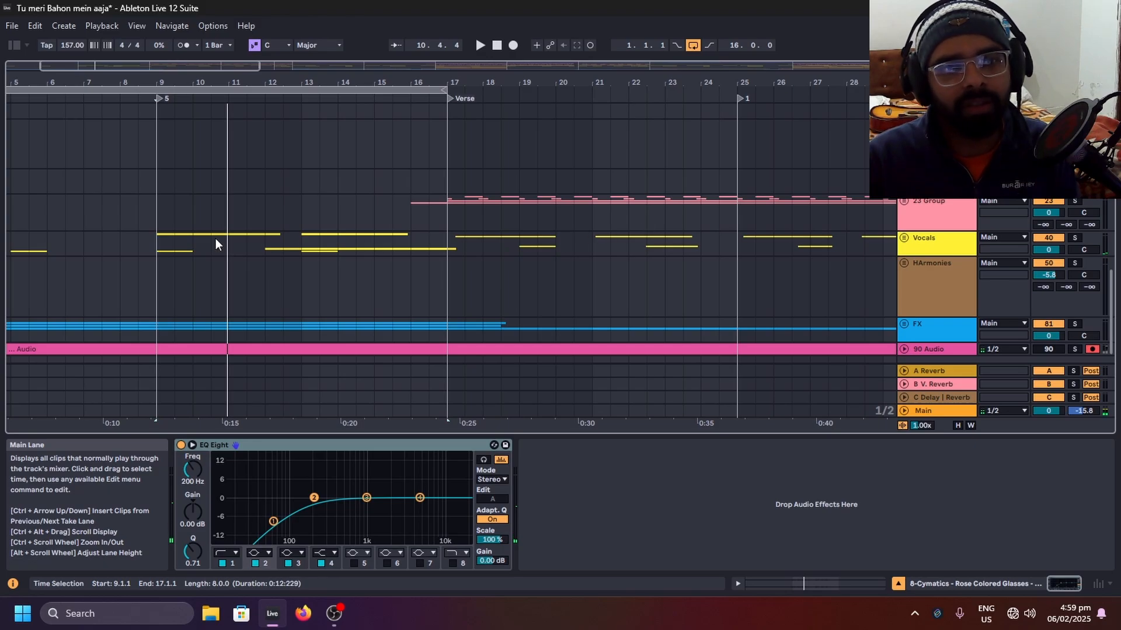
ctrl+scroll(329, 260, down, 3)
scroll(192, 274, up, 3)
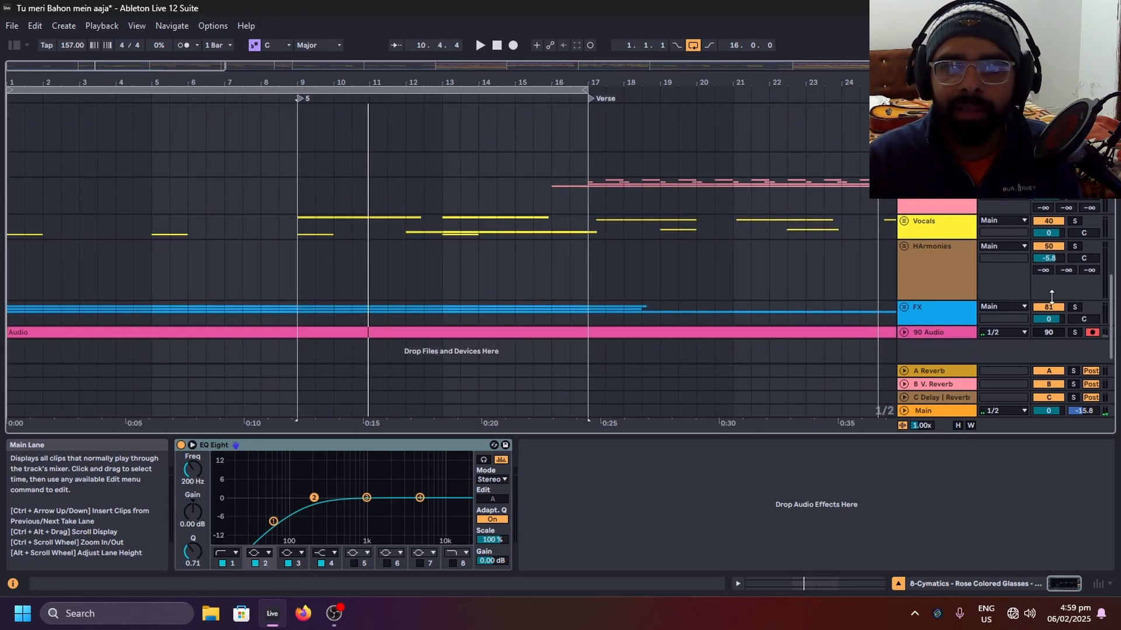
click(902, 310)
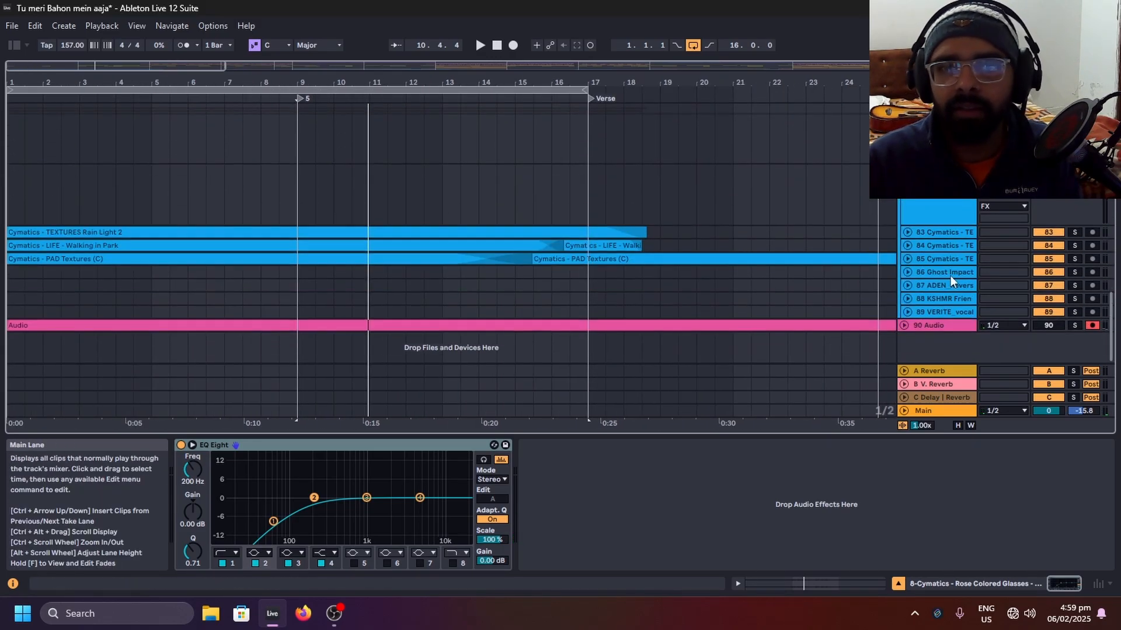
click(905, 230)
ctrl+scroll(611, 198, down, 5)
scroll(611, 197, down, 2)
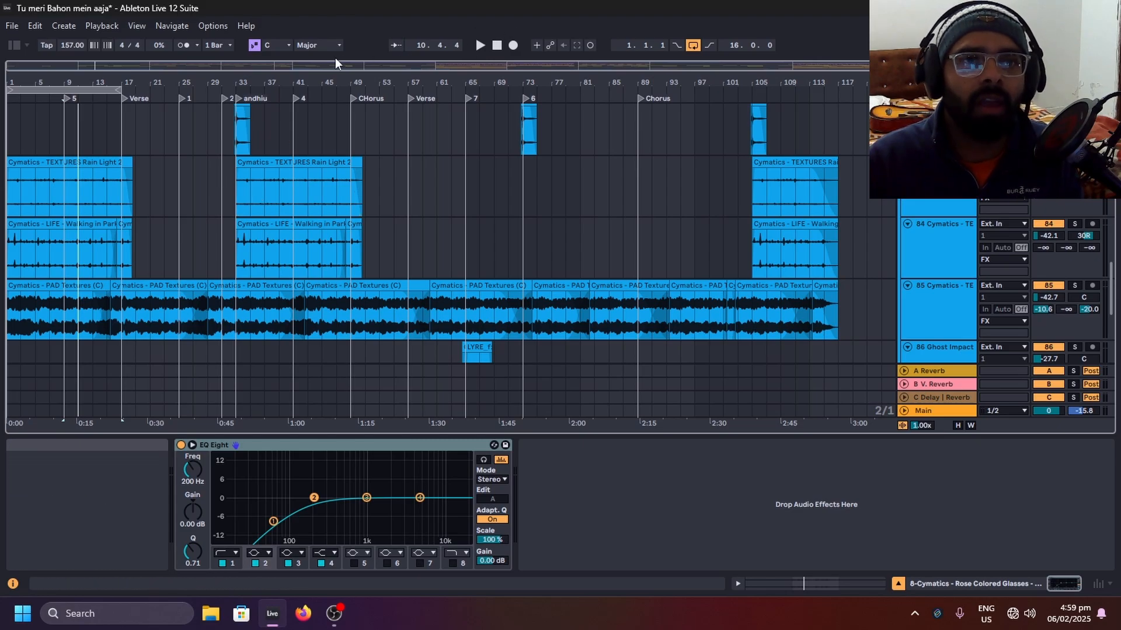
Step: Return to the start of the song and examine the intro's rain, walking and pad texture clips
double_click(497, 46)
ctrl+scroll(73, 244, up, 5)
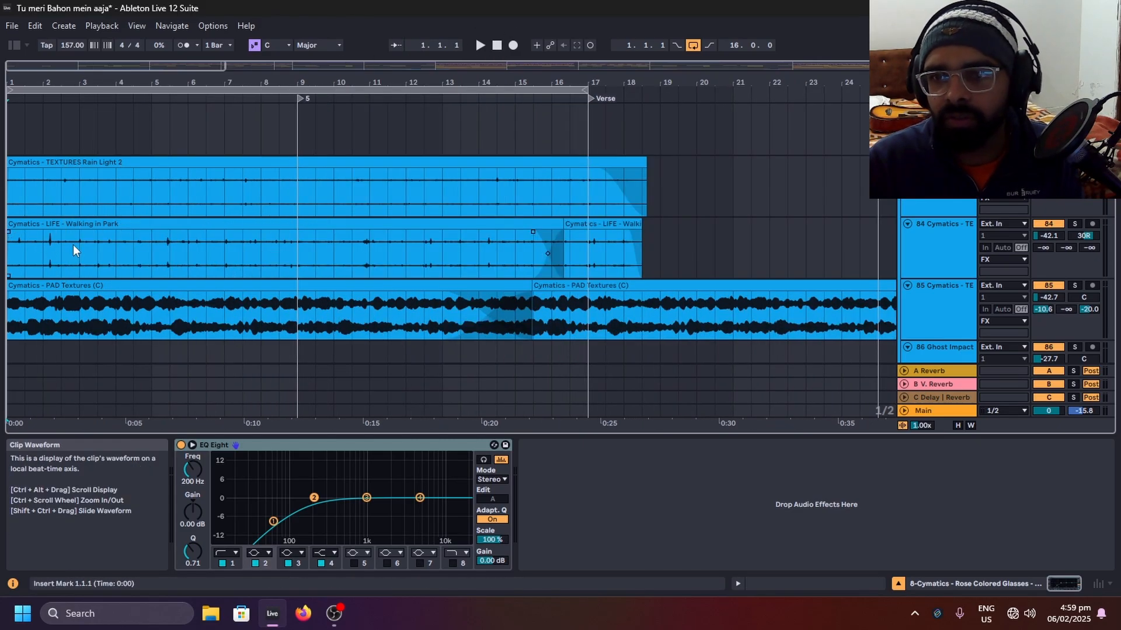
scroll(426, 138, down, 3)
scroll(506, 258, up, 2)
scroll(507, 257, up, 2)
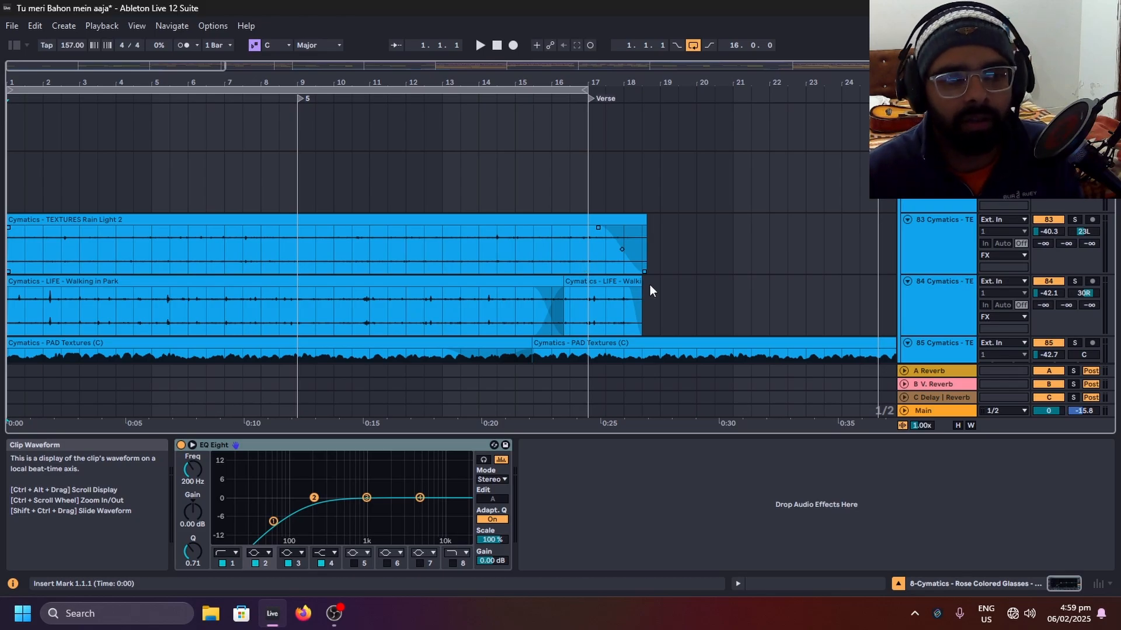
Step: Solo the 83 Cymatics track and listen to its Rain Light 2 texture clip from the start of the song
scroll(645, 251, up, 1)
scroll(700, 219, down, 1)
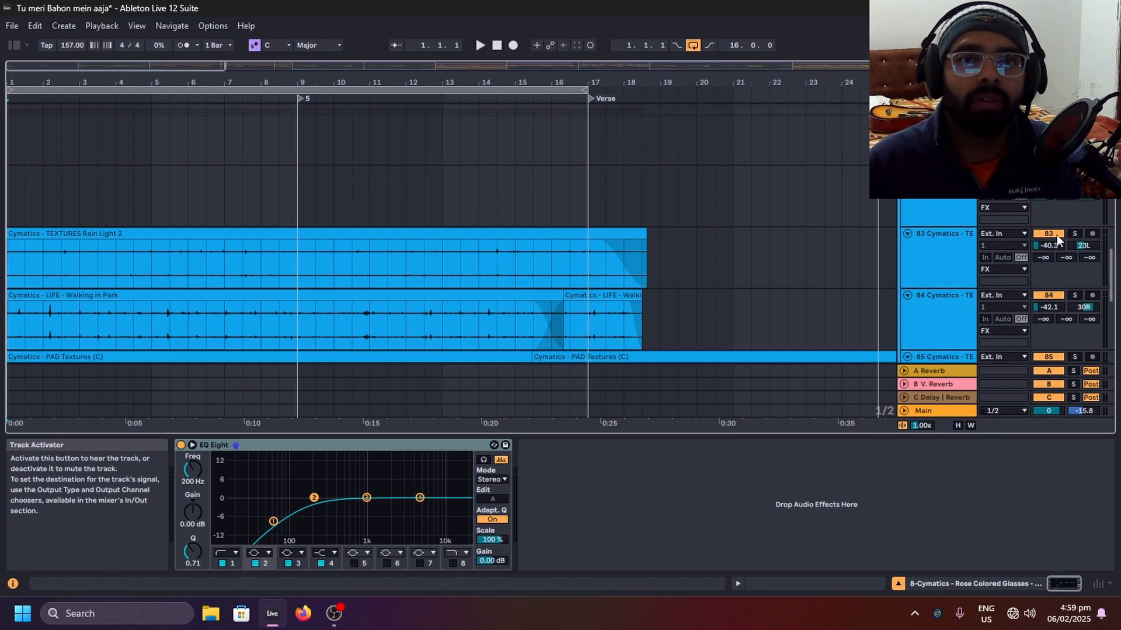
click(1075, 234)
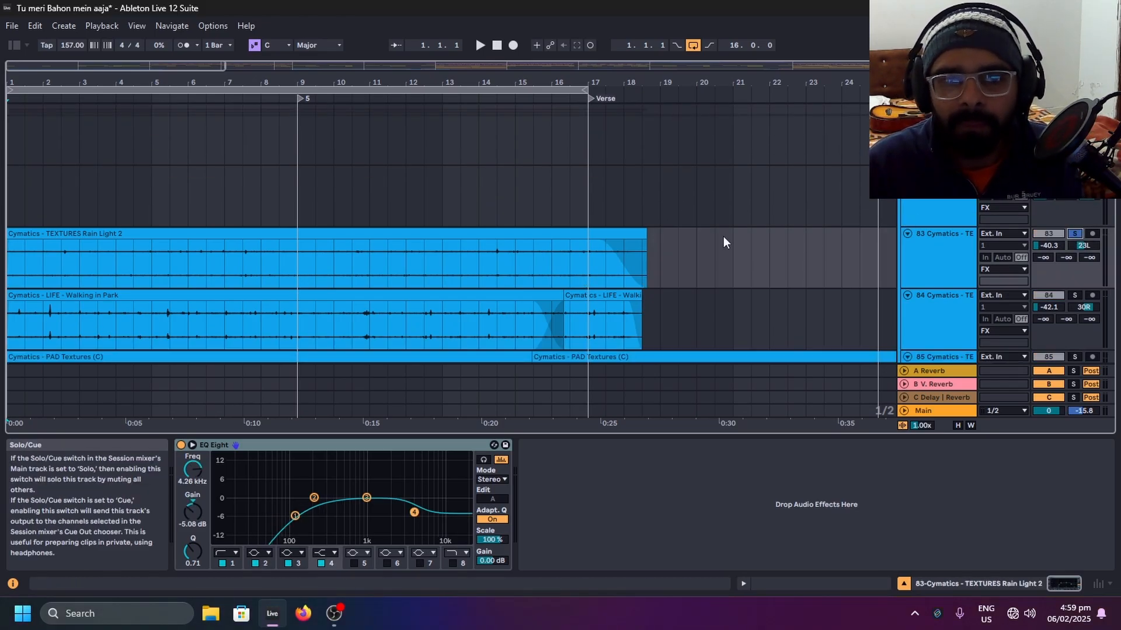
click(51, 234)
key(space)
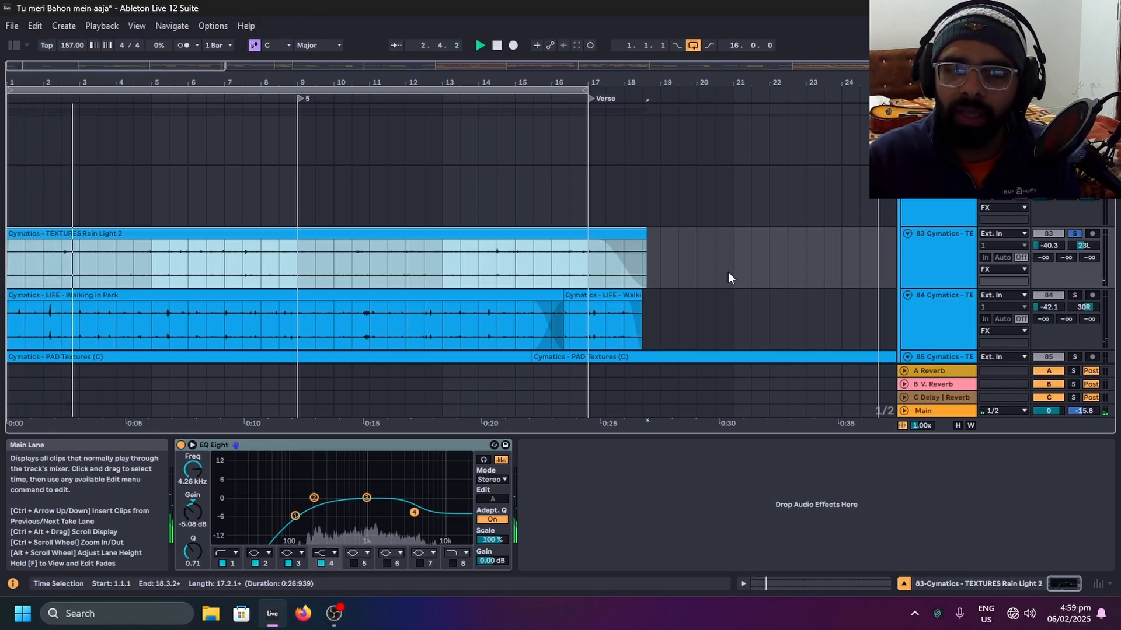
key(space)
Step: Solo the 84 Cymatics track and listen to its Walking in Park clip from the start of the song
click(1075, 295)
scroll(548, 251, down, 3)
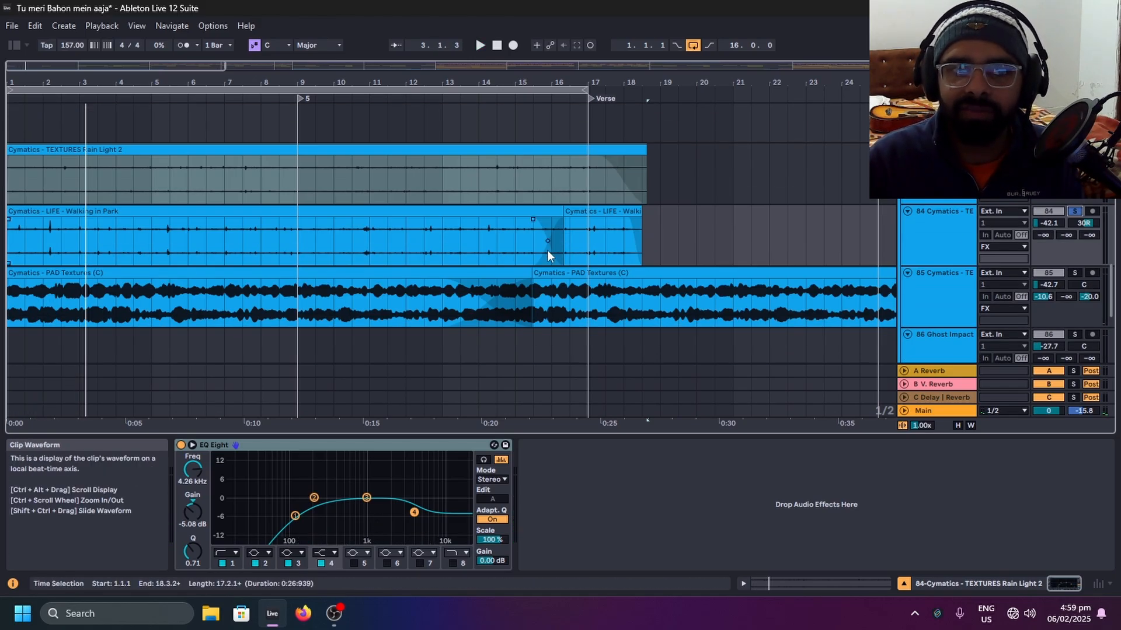
key(space)
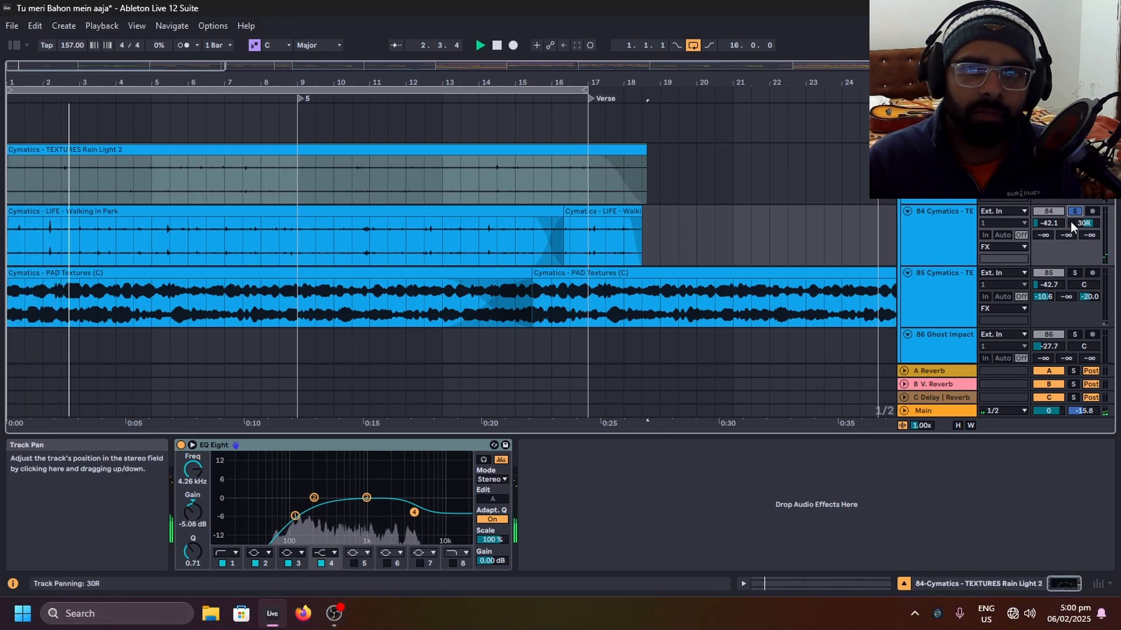
key(space)
Step: Solo the 85 Cymatics track, listen to its PAD Textures clip from bar 1, and look over the neighbouring FX tracks
click(1075, 272)
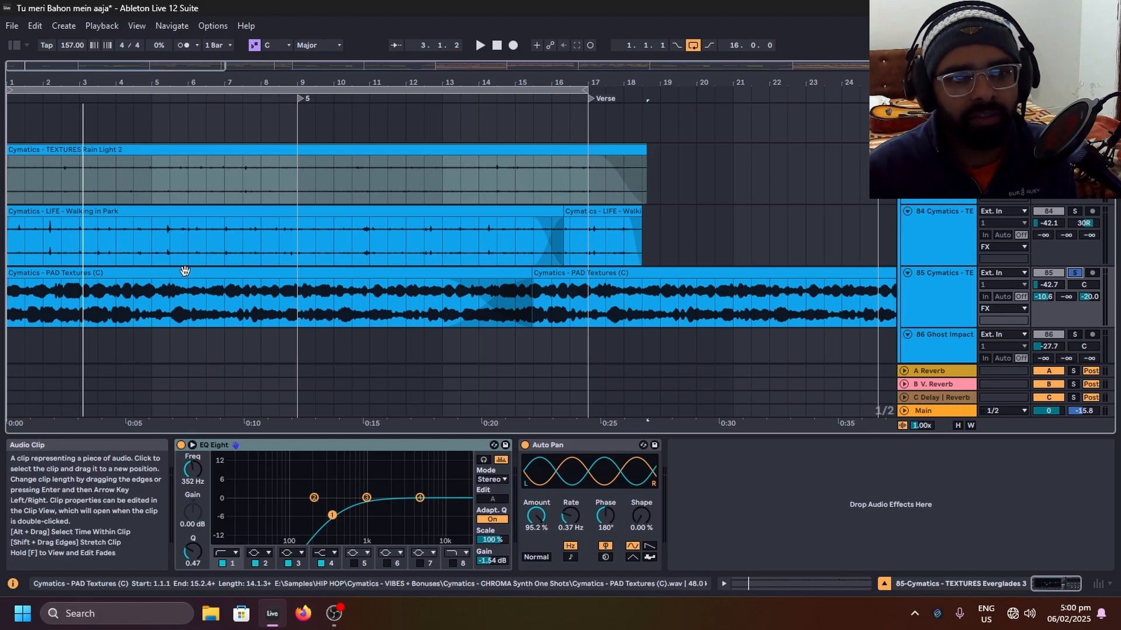
key(space)
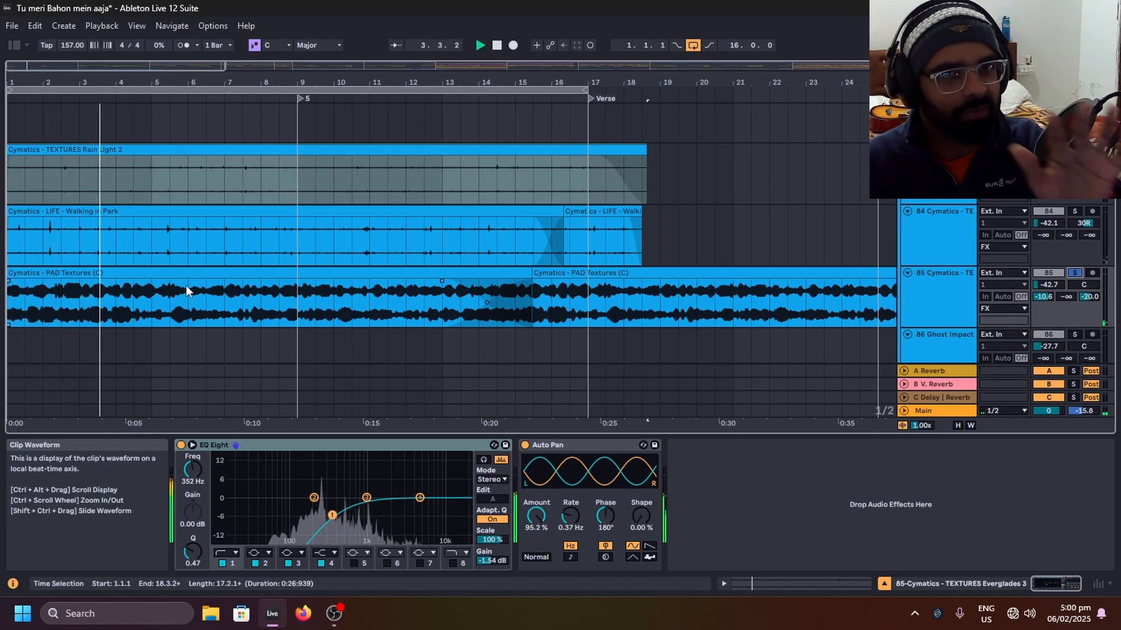
key(space)
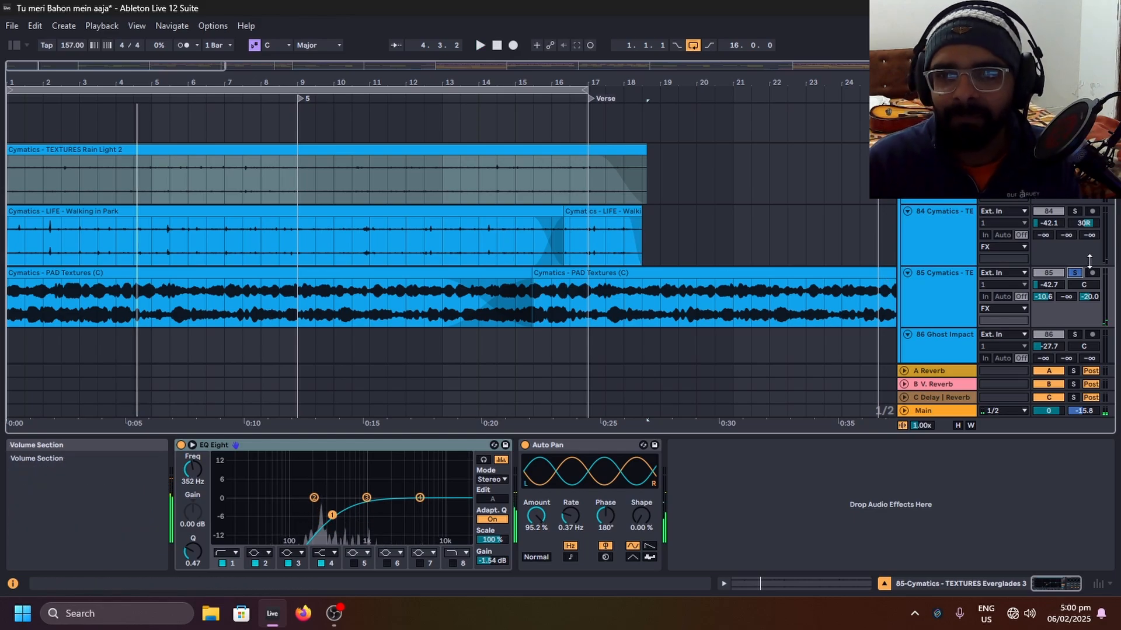
scroll(834, 255, down, 5)
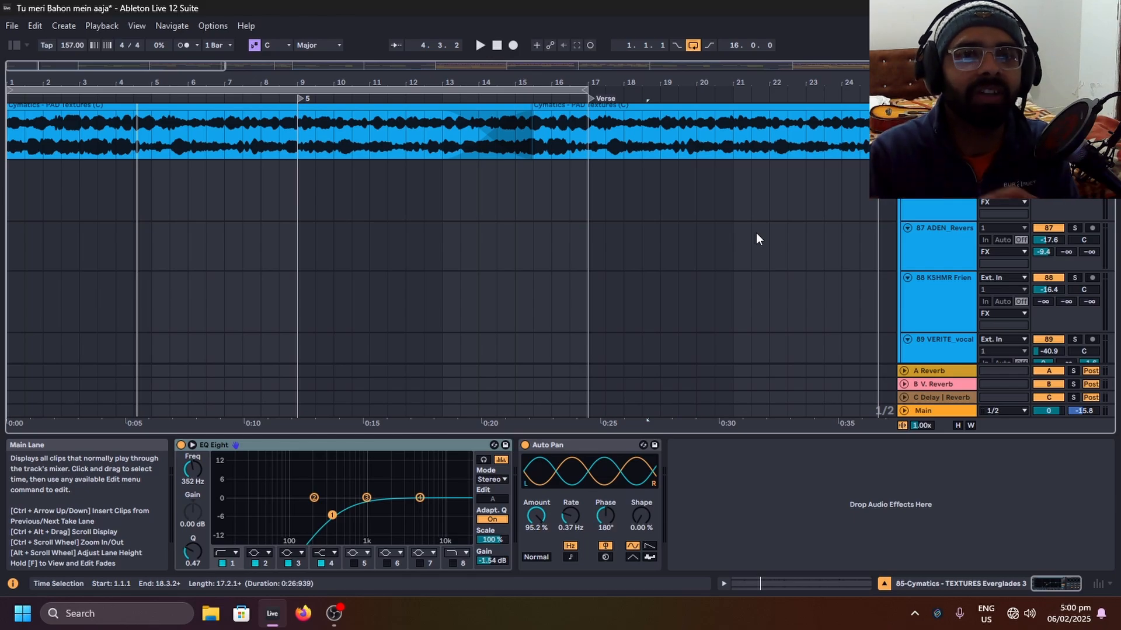
scroll(706, 224, up, 3)
scroll(559, 239, up, 3)
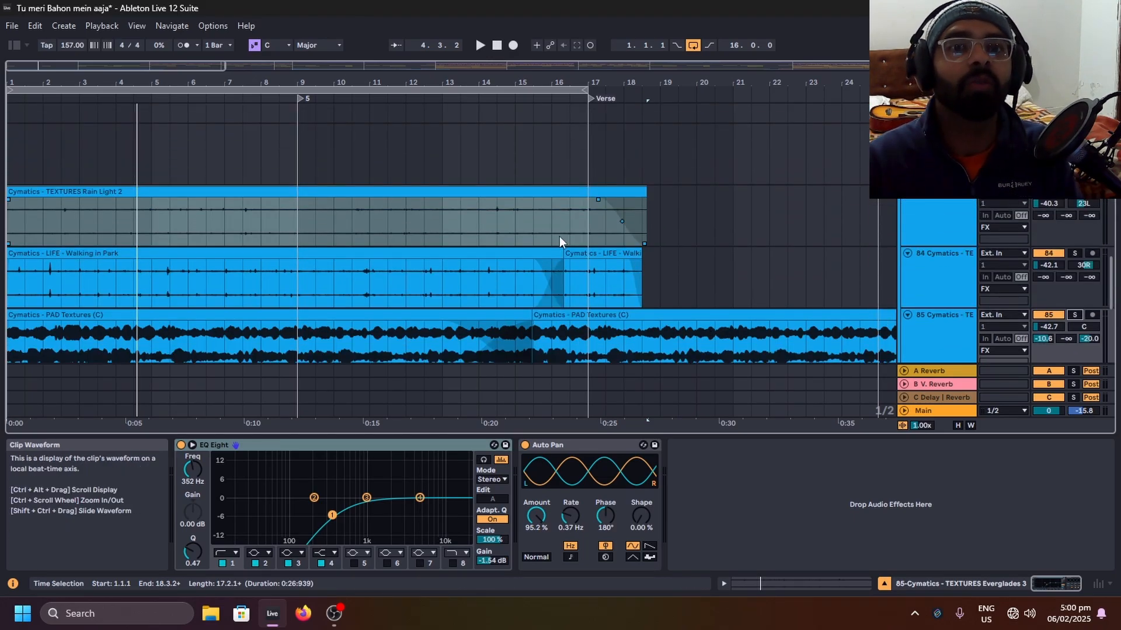
Step: Unfold the Vocals group and expand its tracks to show the vocal clips' waveforms
scroll(502, 233, down, 5)
scroll(170, 261, up, 7)
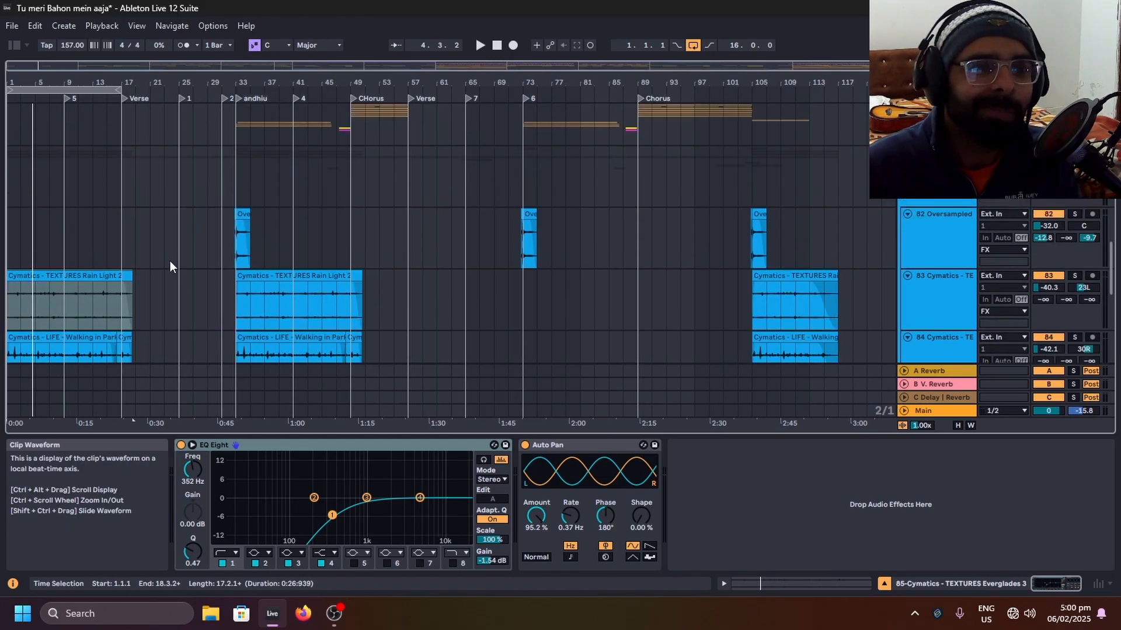
scroll(36, 240, up, 6)
drag(193, 248, 460, 240)
scroll(461, 241, down, 4)
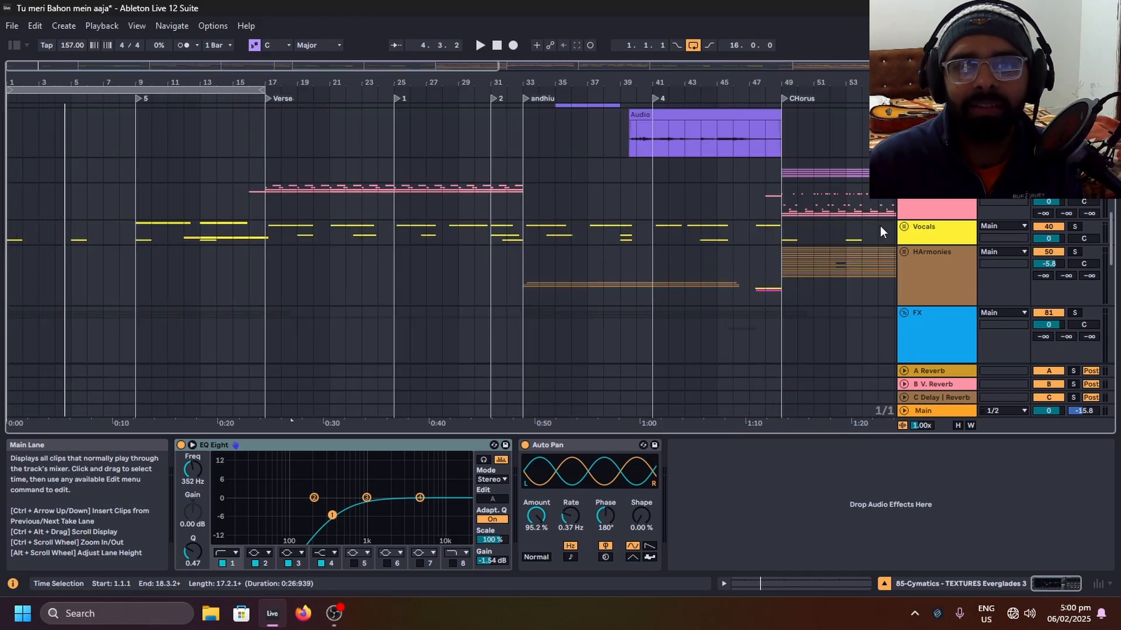
click(905, 227)
scroll(450, 254, down, 3)
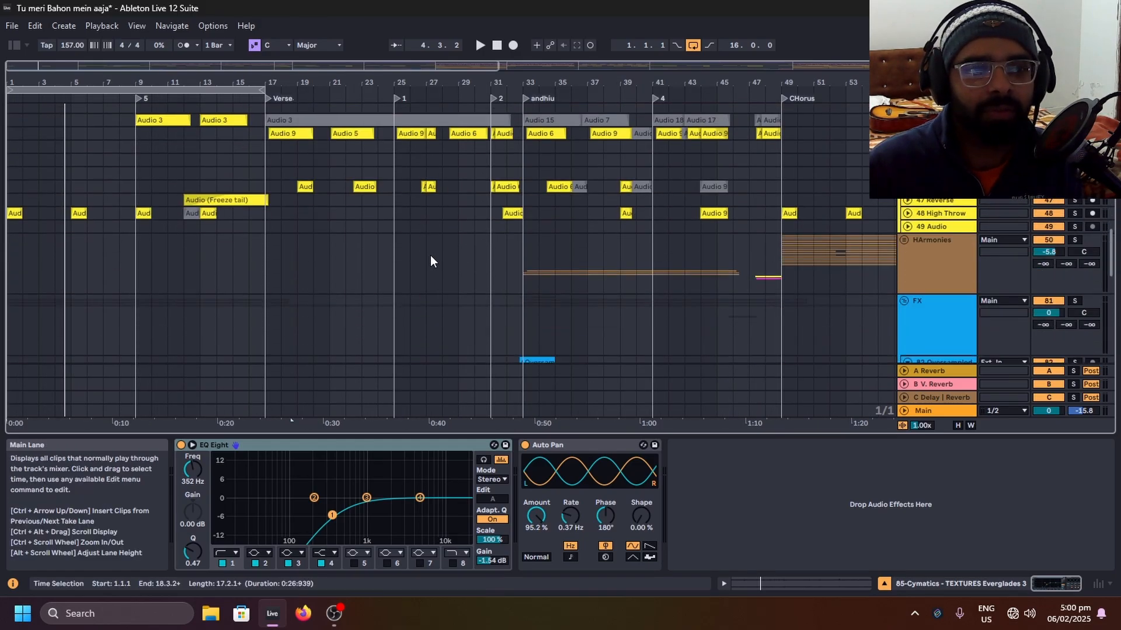
alt+click(908, 213)
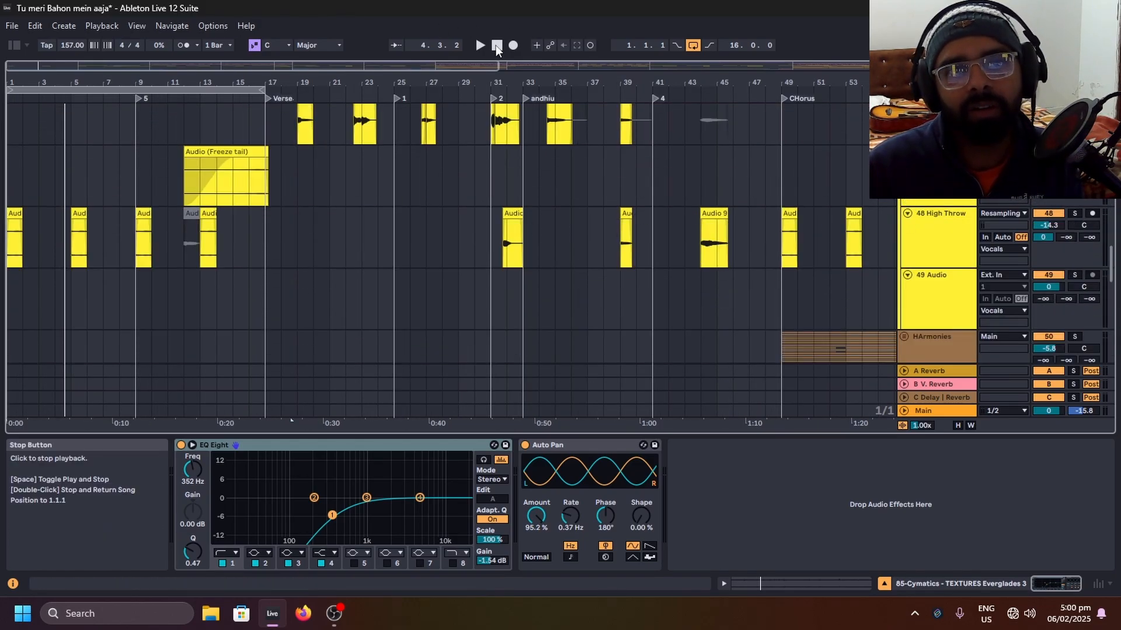
Step: Solo the 48 High Throw track and listen to its intro clips from bars 1, 5 and 13
scroll(53, 265, up, 4)
drag(76, 260, 419, 229)
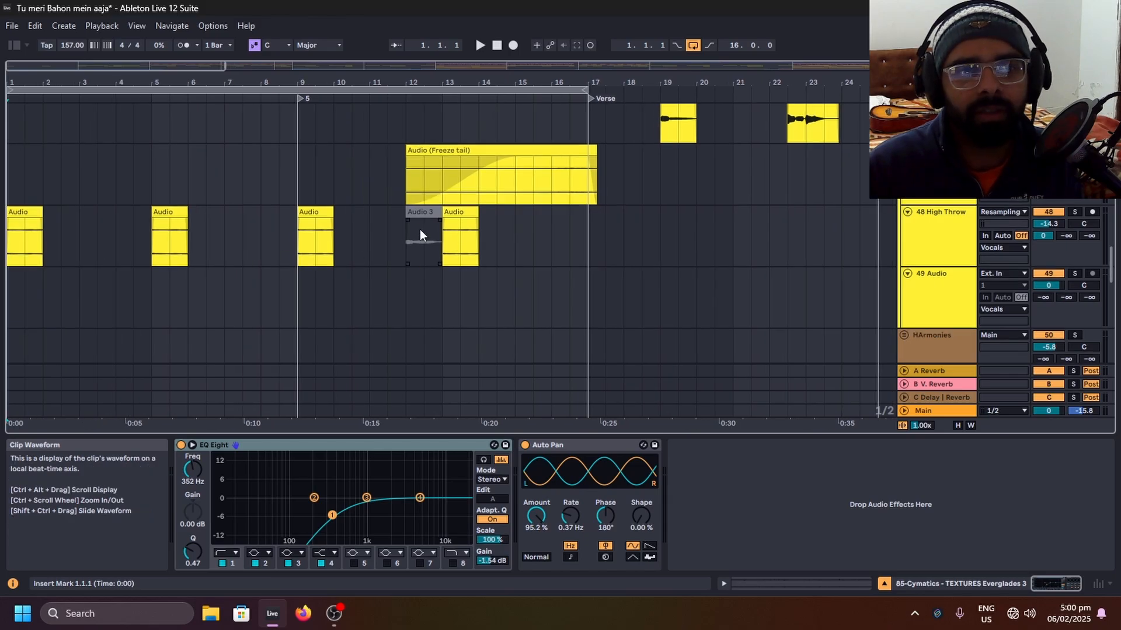
click(1074, 212)
key(space)
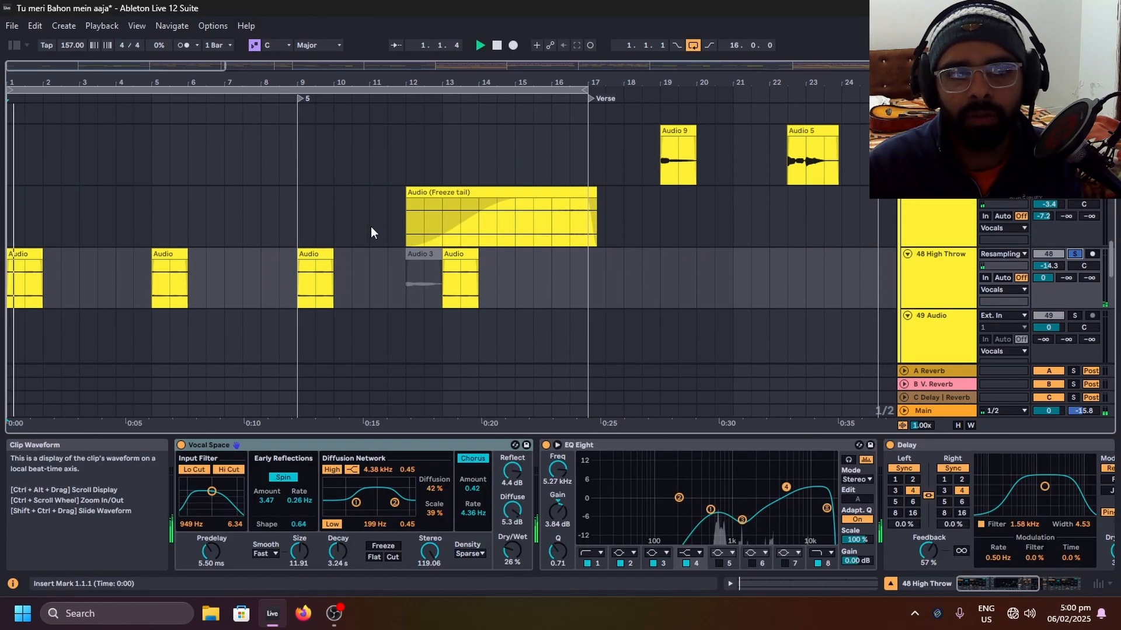
click(151, 302)
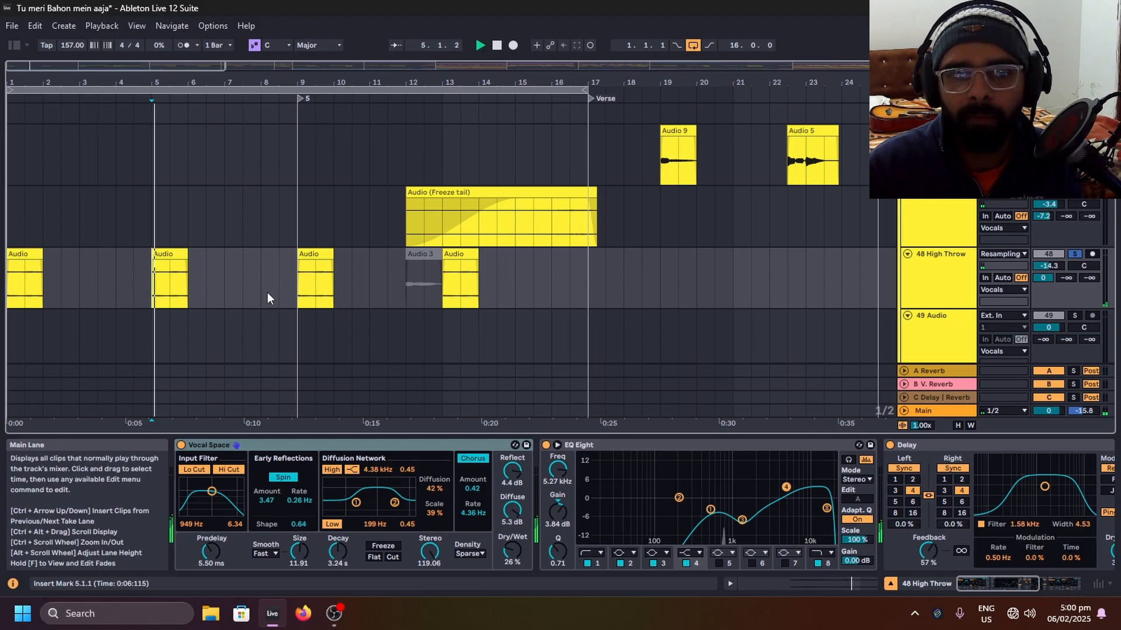
click(447, 290)
Step: Solo the 41 Audio vocal track, select bars 9 to 17, and listen to its two Audio 3 clips
scroll(467, 239, up, 2)
scroll(460, 230, up, 10)
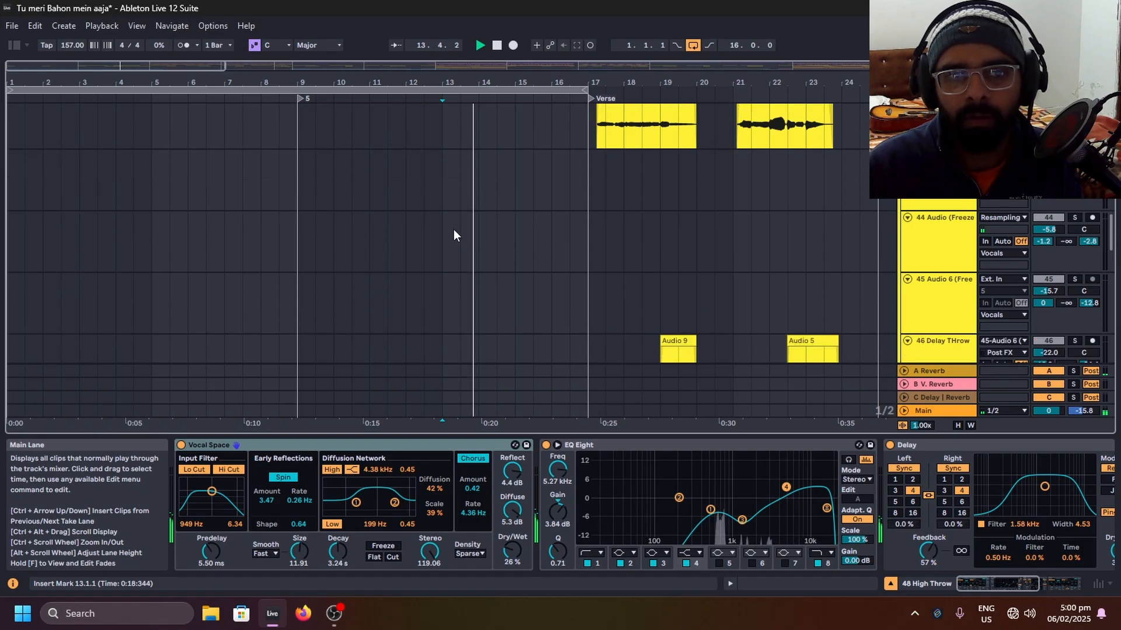
click(311, 258)
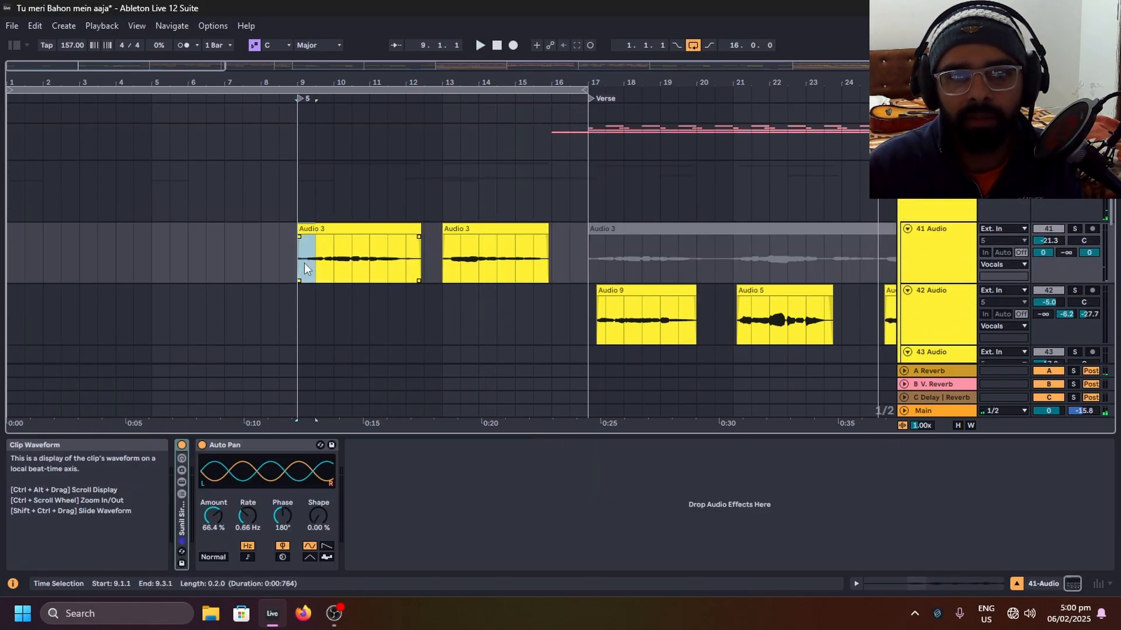
click(304, 265)
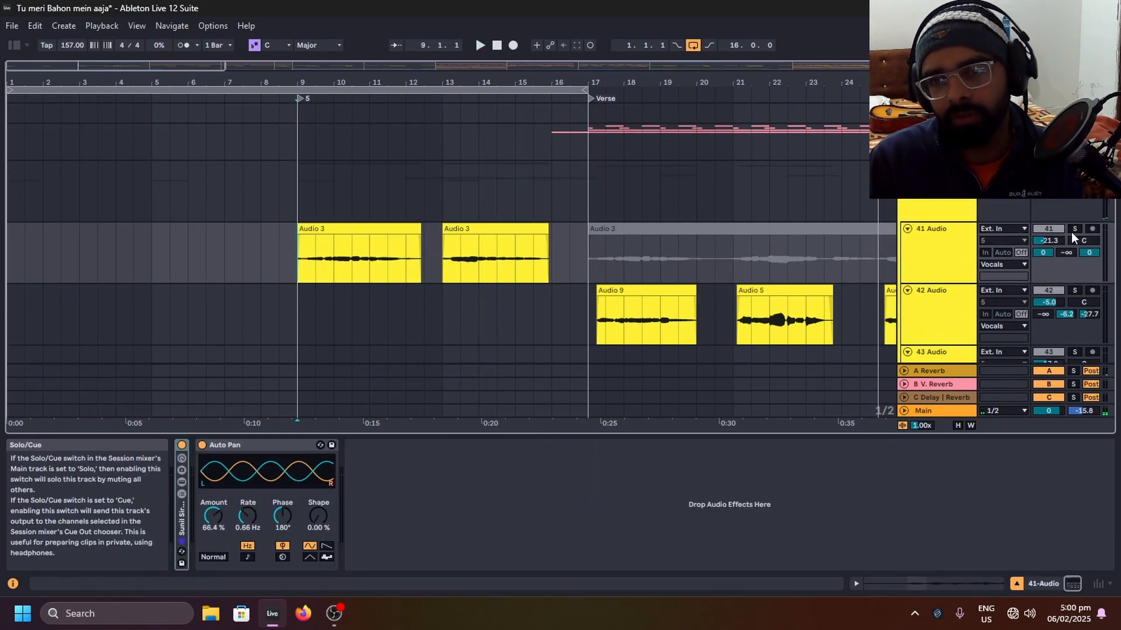
drag(294, 255, 597, 266)
key(space)
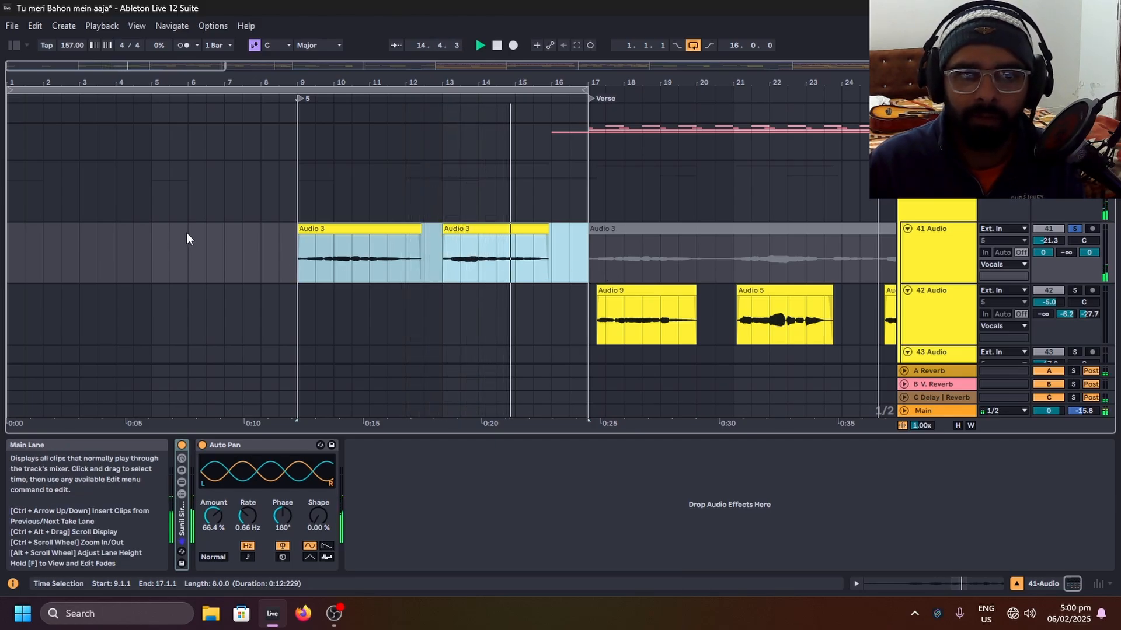
key(space)
Step: Examine the intro vocal clips between bars 9 and 17 on the 41 Audio track, including the first clip's waveform up close
click(240, 250)
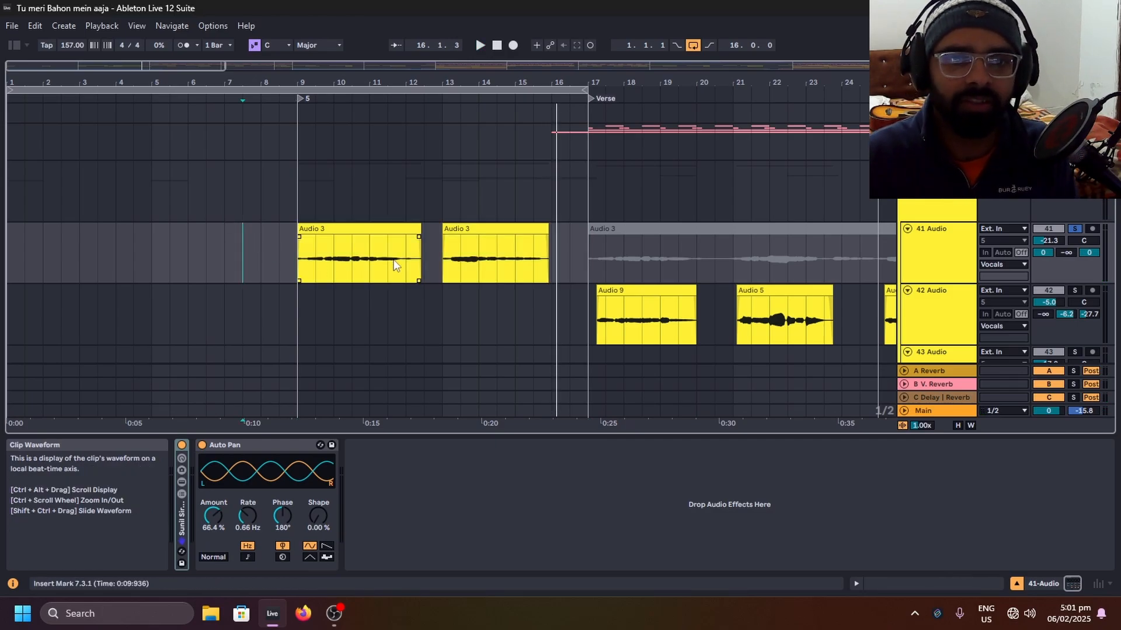
scroll(394, 265, down, 3)
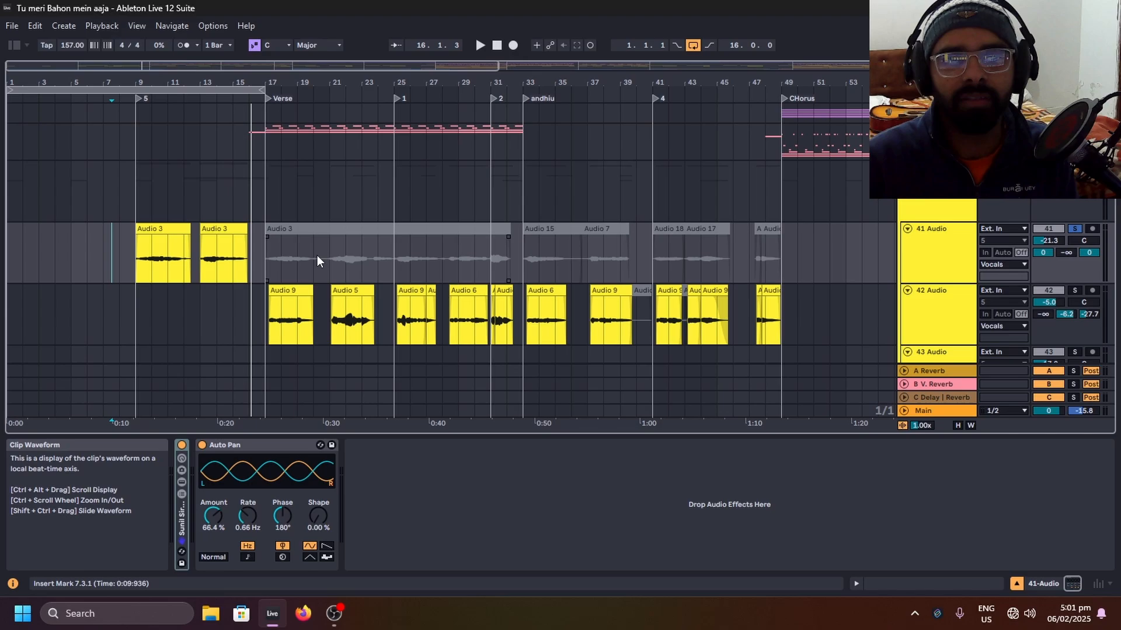
click(265, 258)
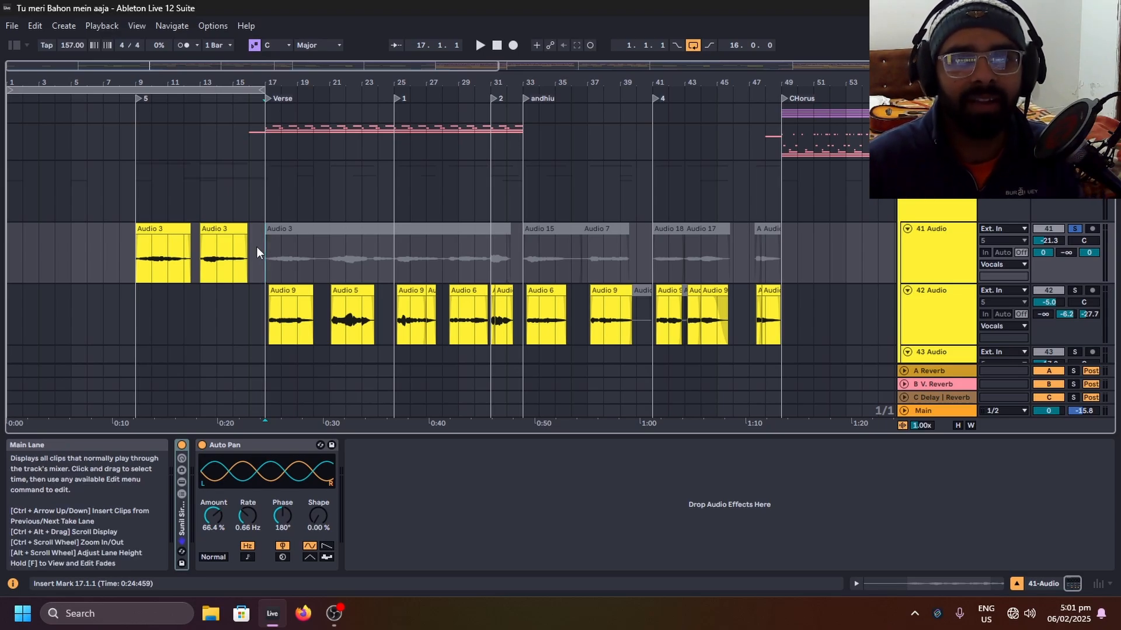
drag(257, 246, 153, 258)
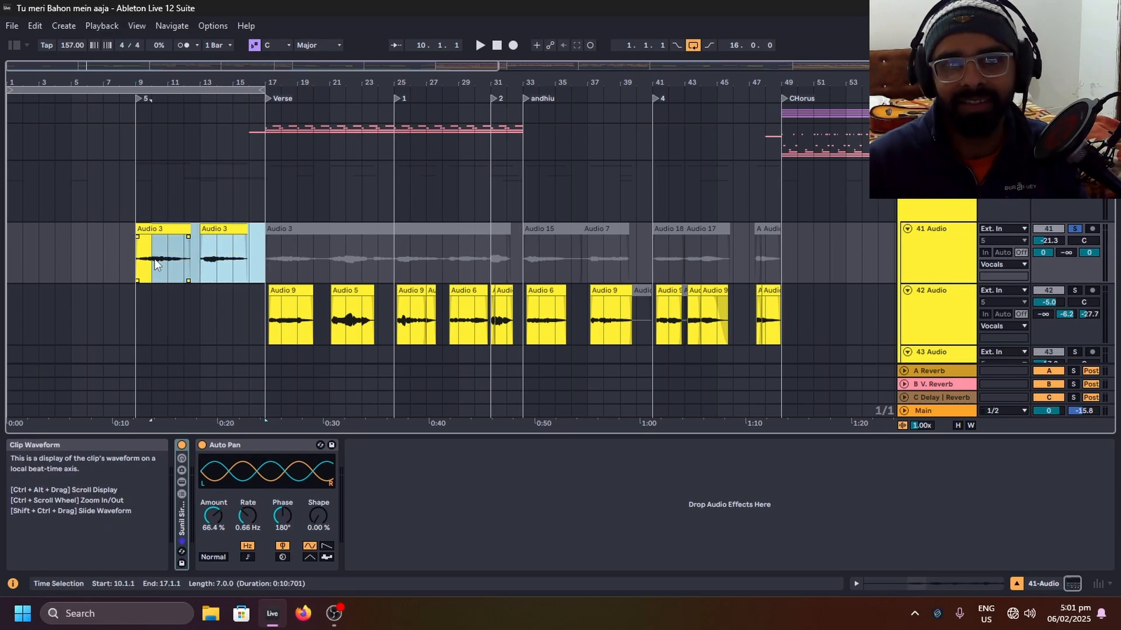
click(114, 267)
scroll(136, 269, up, 6)
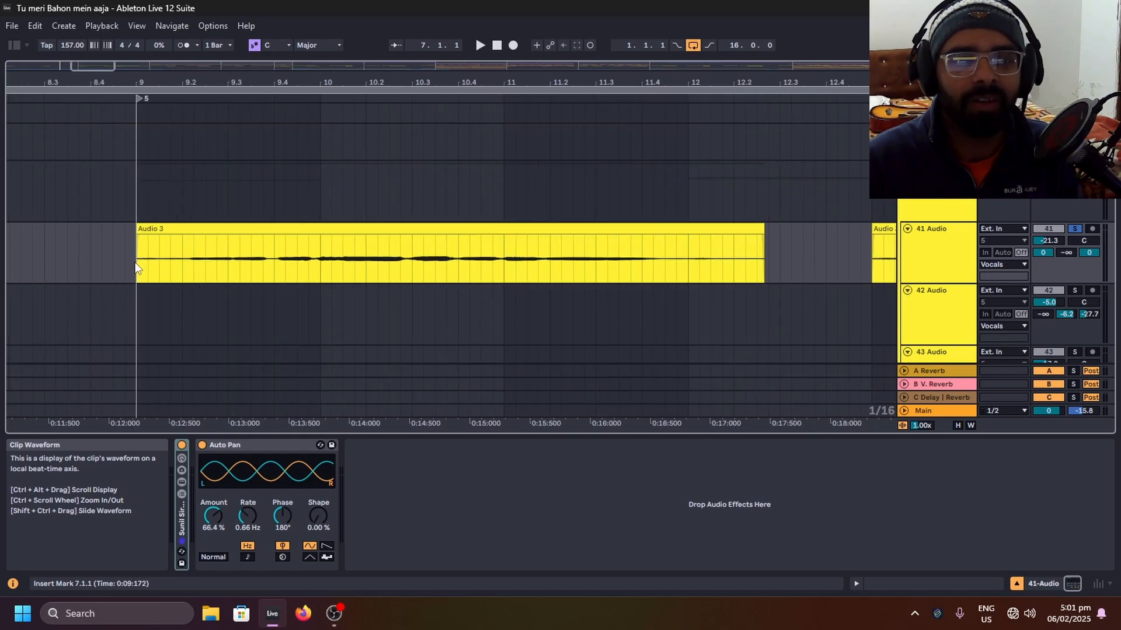
click(209, 266)
scroll(209, 266, down, 3)
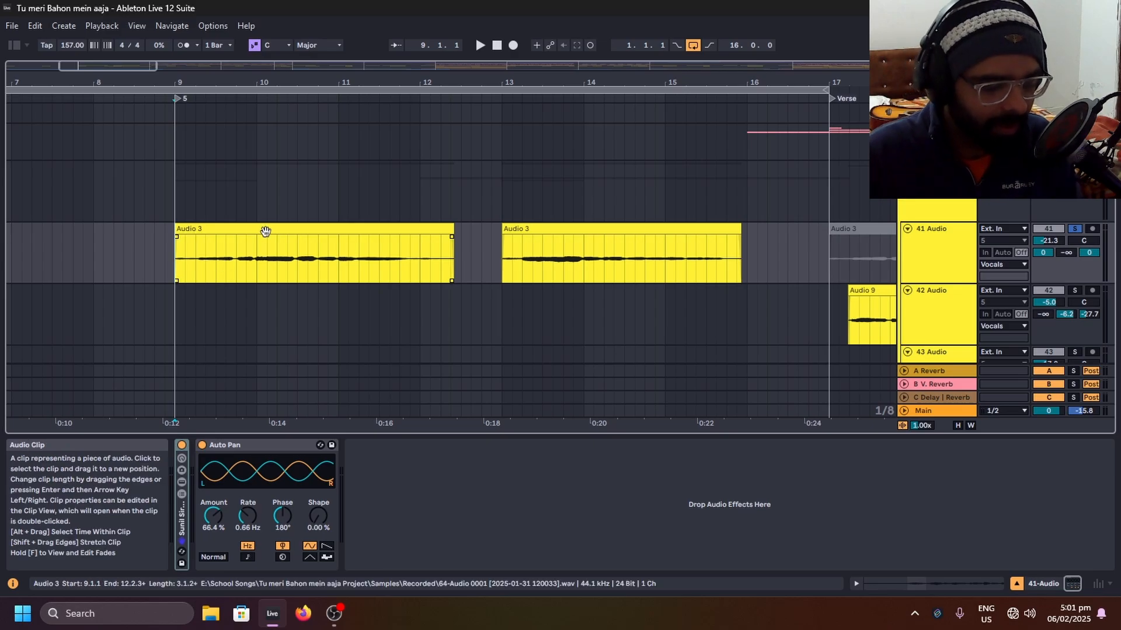
Step: Compare the first Audio 3 clip from bar 9 with the vocal effects rack on 41 Audio bypassed and switched back on
click(182, 482)
click(182, 483)
click(183, 445)
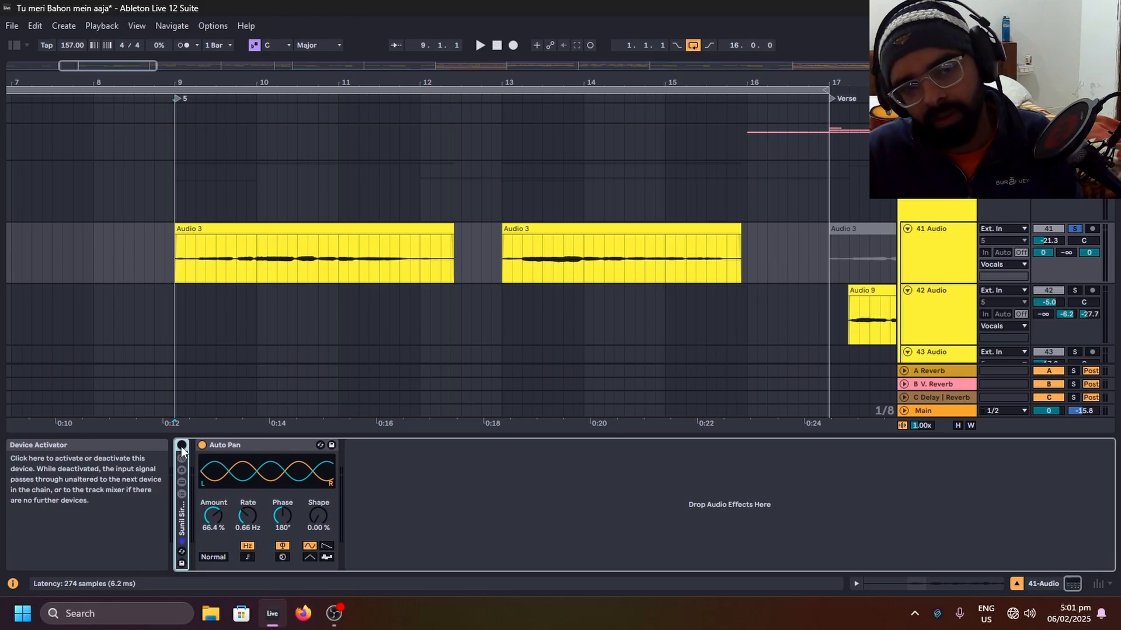
click(166, 271)
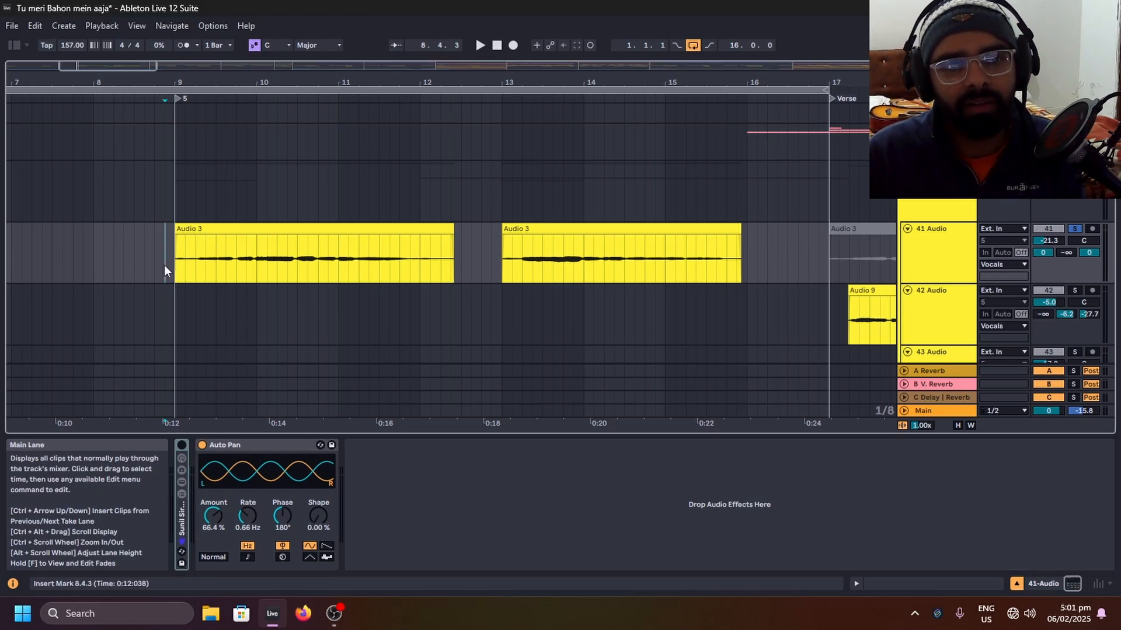
key(space)
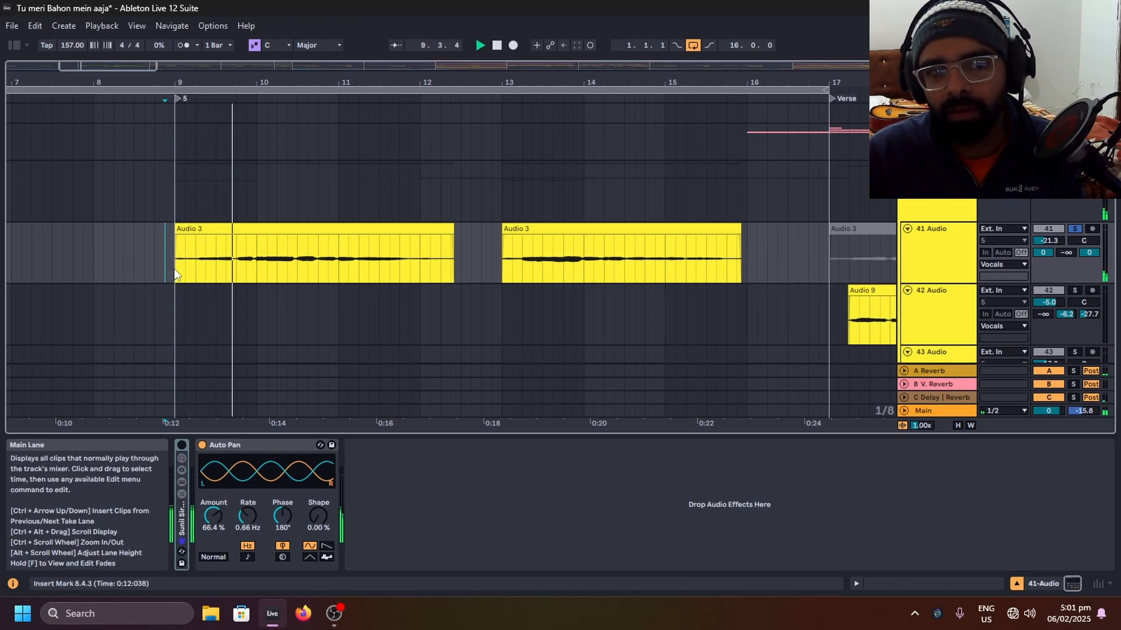
click(175, 274)
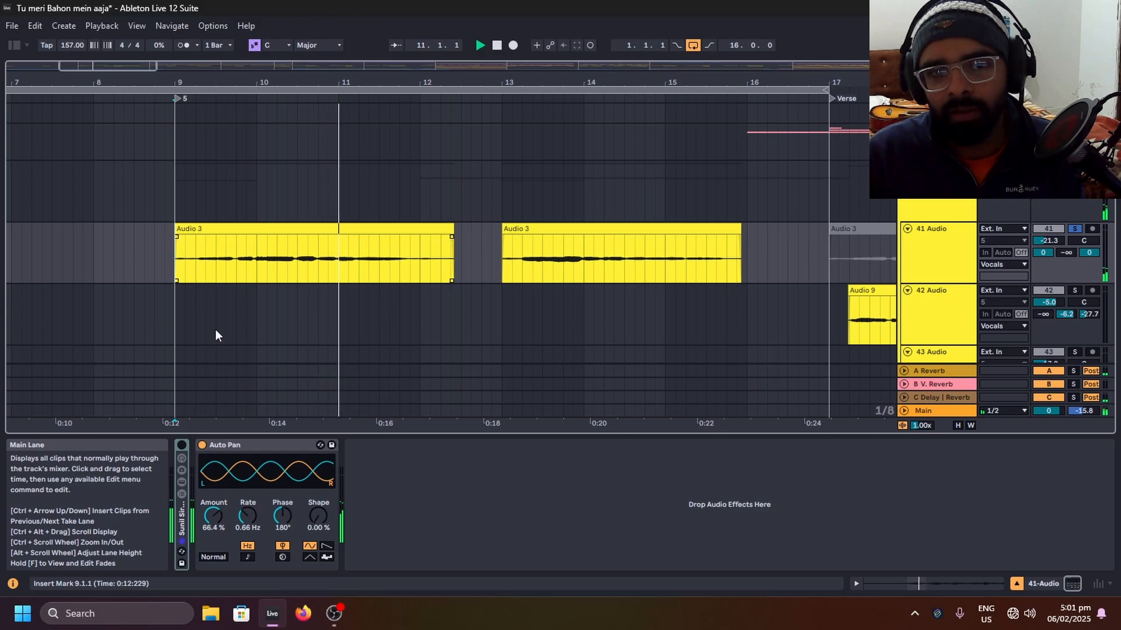
click(184, 446)
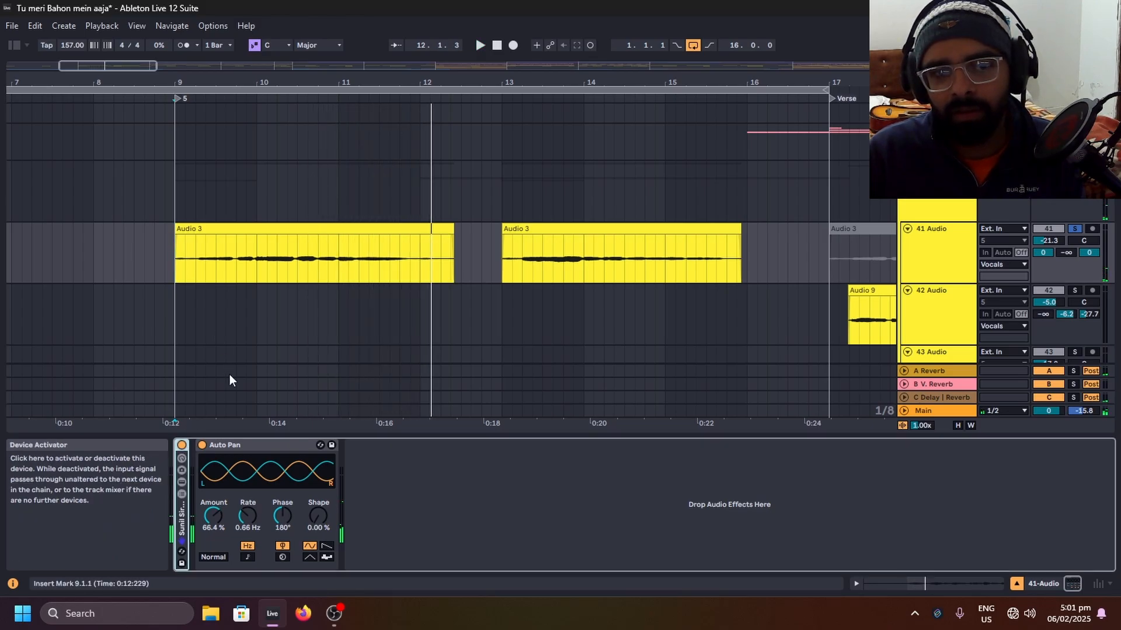
Step: Save the project and place the insert marker at bar 17, the start of the verse, above the 4 Audio guitar clips
key(w)
key(ctrl+s)
scroll(166, 280, up, 15)
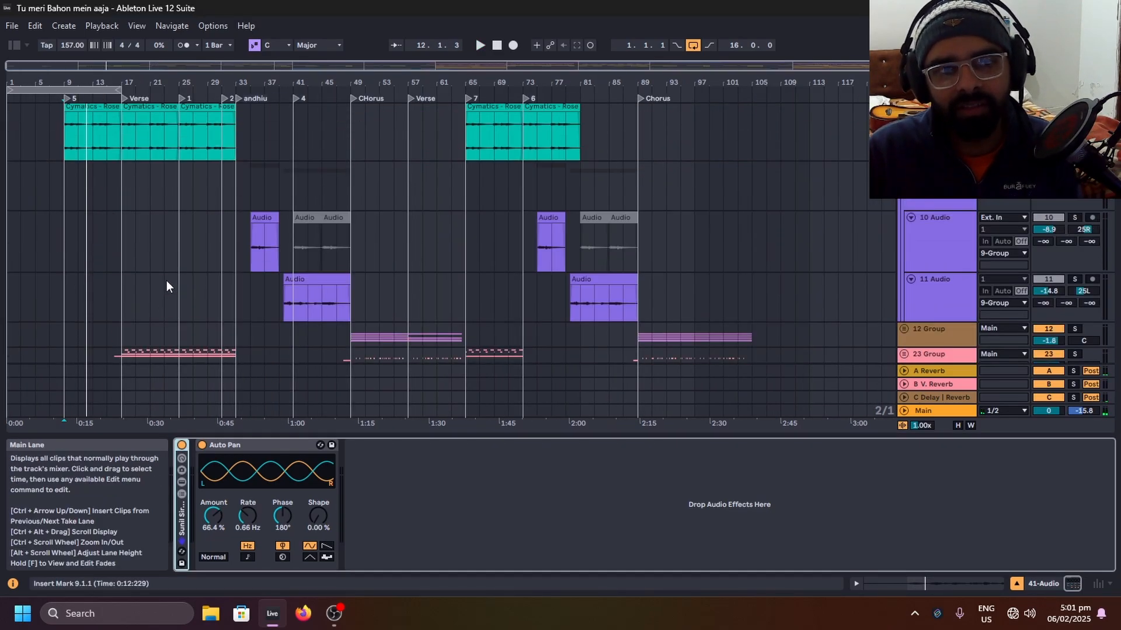
scroll(164, 283, up, 5)
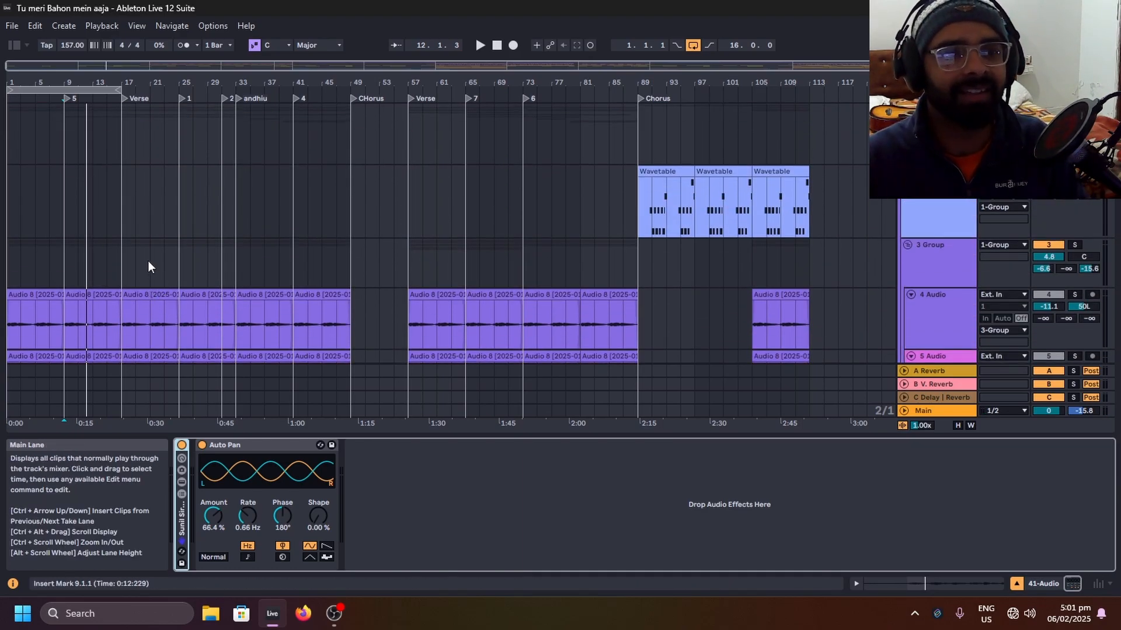
scroll(148, 260, down, 2)
scroll(151, 240, up, 2)
scroll(150, 245, down, 2)
click(125, 159)
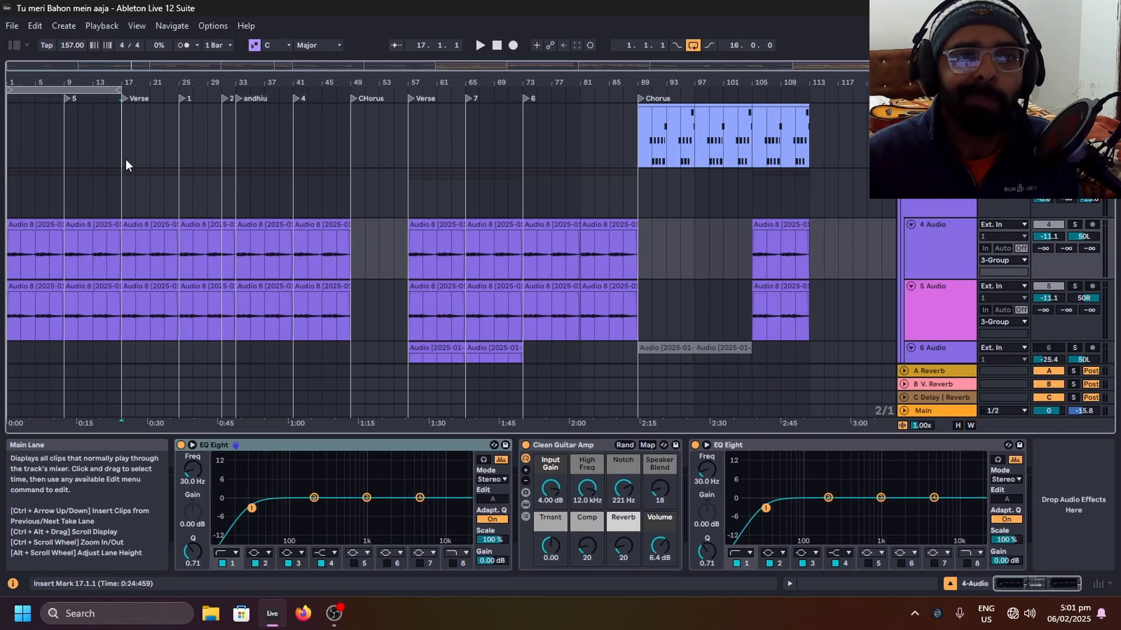
Step: Loop bars 17 to 25, the start of the verse, and play the section with the 1-Group soloed
drag(125, 159, 249, 155)
scroll(188, 198, down, 2)
scroll(143, 177, up, 3)
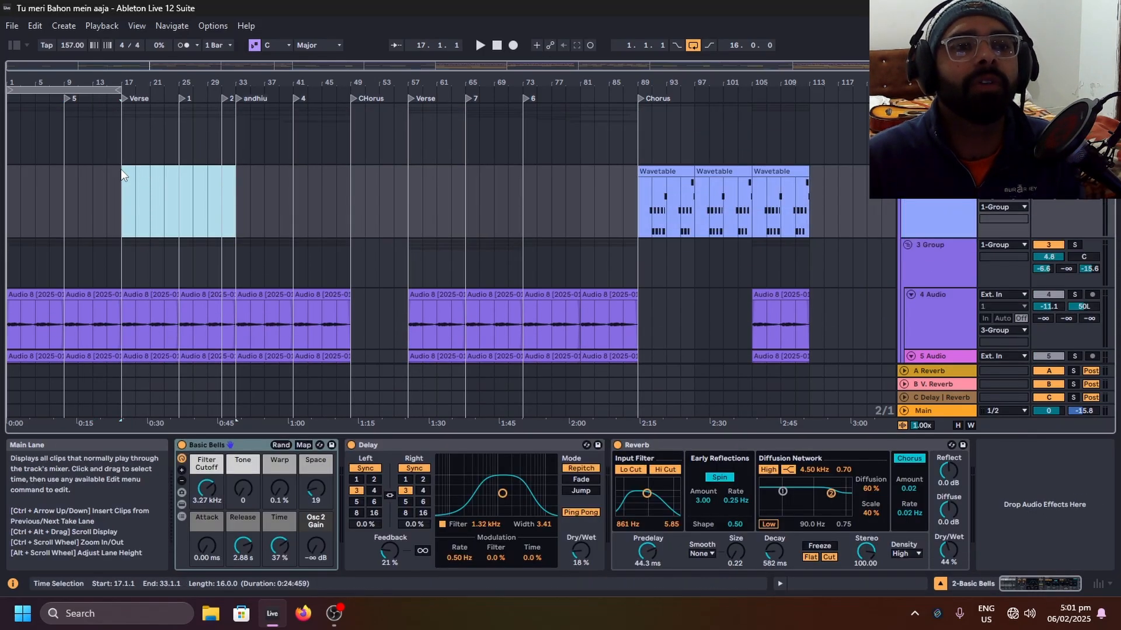
drag(109, 191, 136, 204)
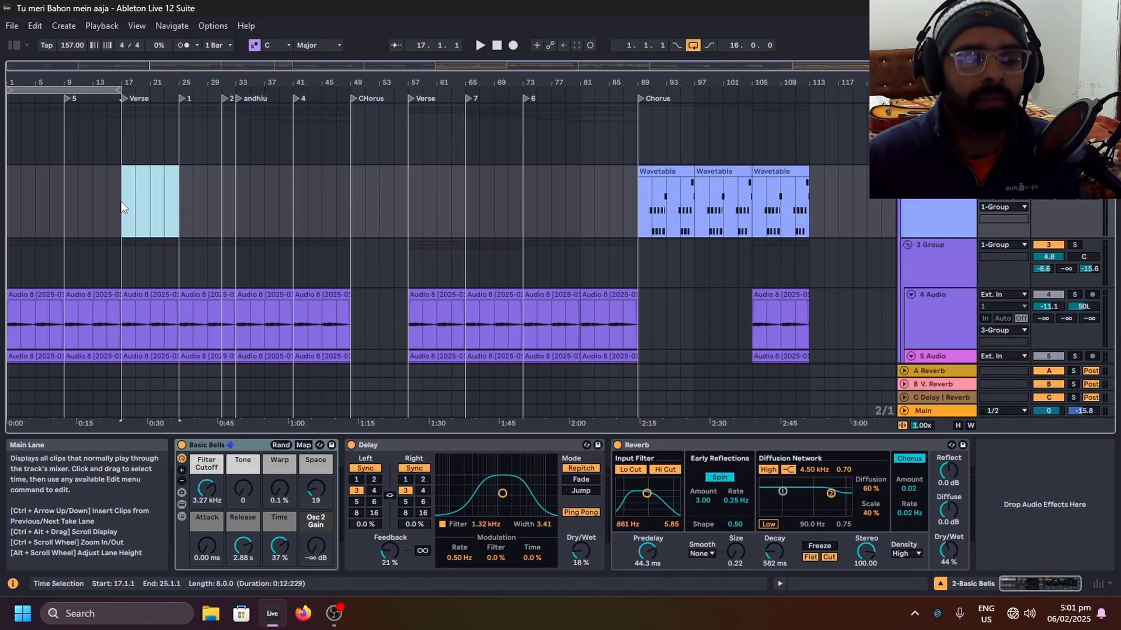
key(ctrl+l)
key(space)
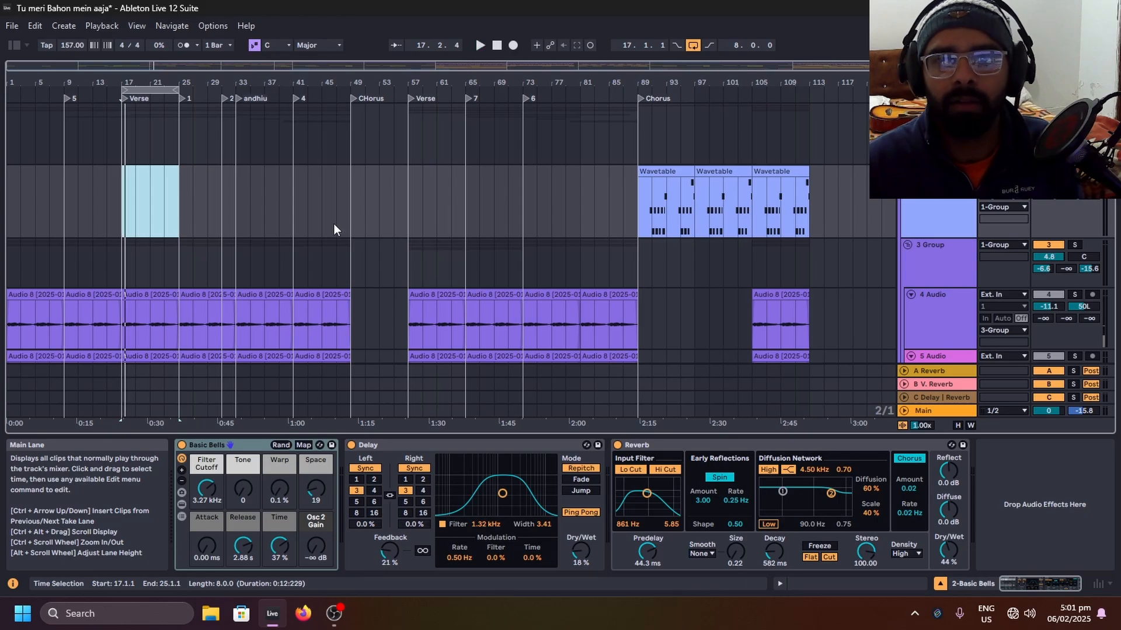
click(1075, 111)
key(space)
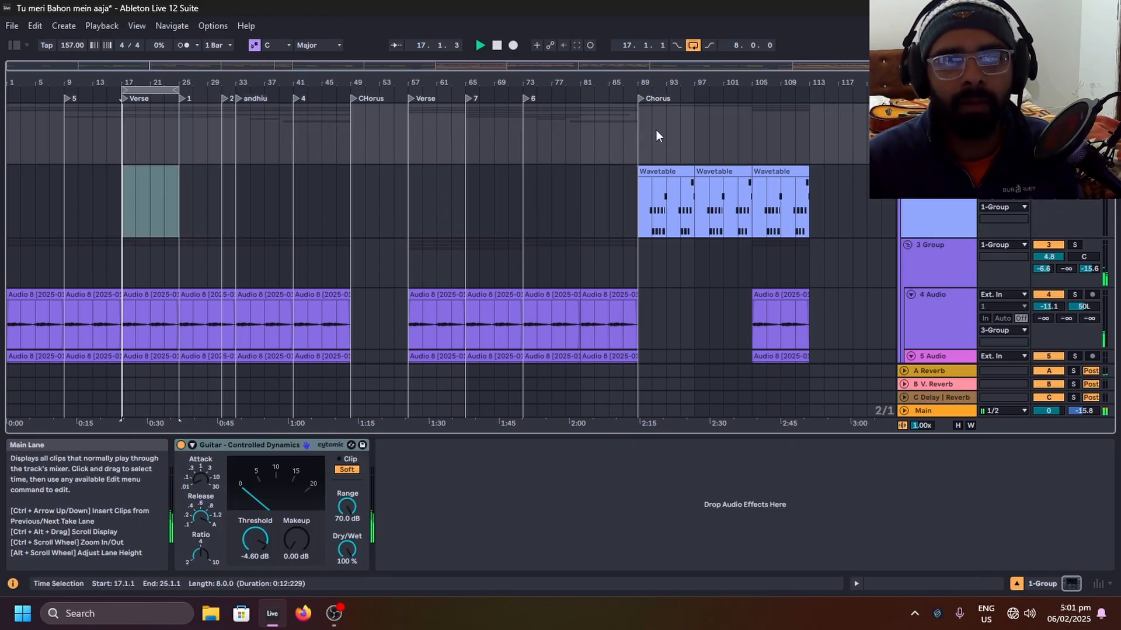
Step: Examine the guitar, bass, pad and percussion clips in the verse from bar 17 while the loop plays
scroll(166, 227, down, 6)
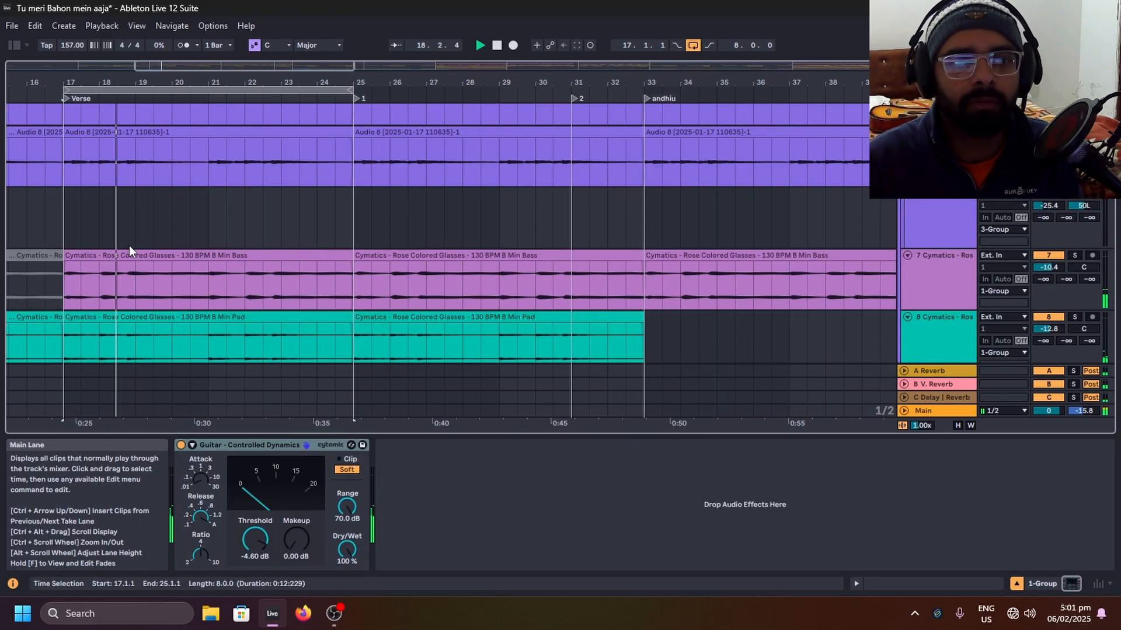
scroll(167, 235, down, 3)
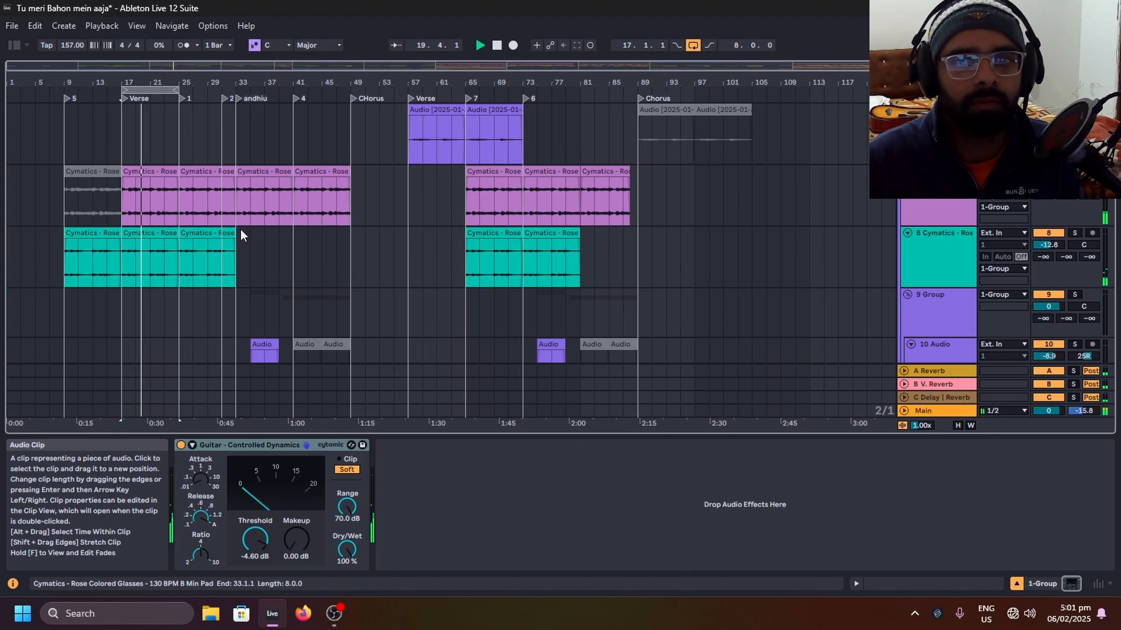
scroll(240, 233, down, 2)
scroll(240, 235, down, 6)
scroll(107, 296, up, 5)
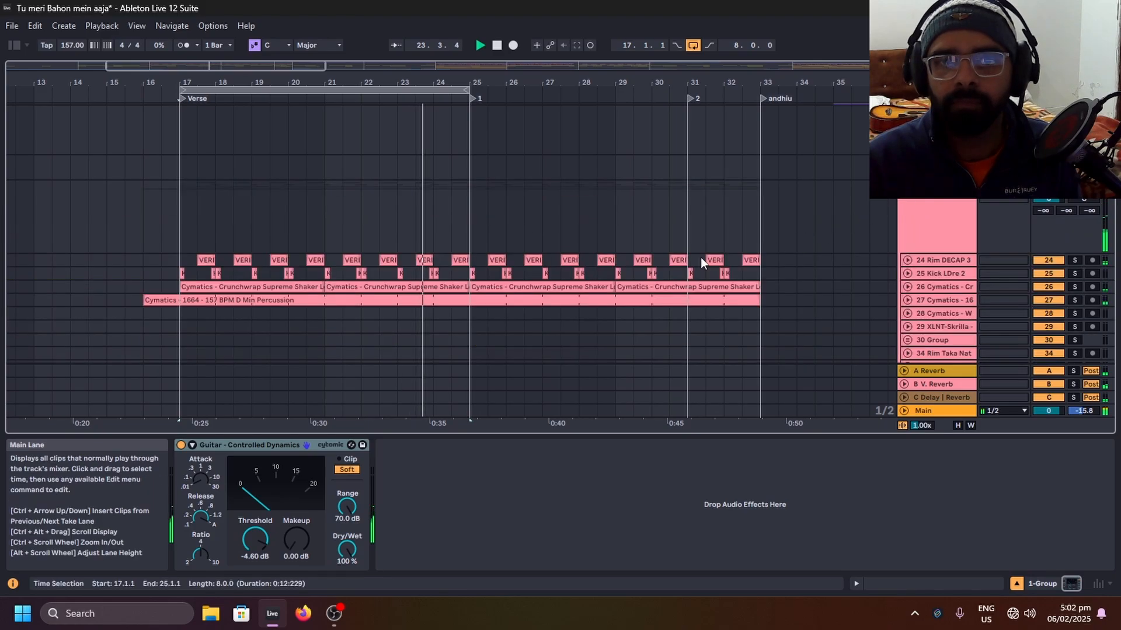
scroll(405, 244, up, 5)
scroll(451, 236, down, 5)
scroll(157, 244, up, 10)
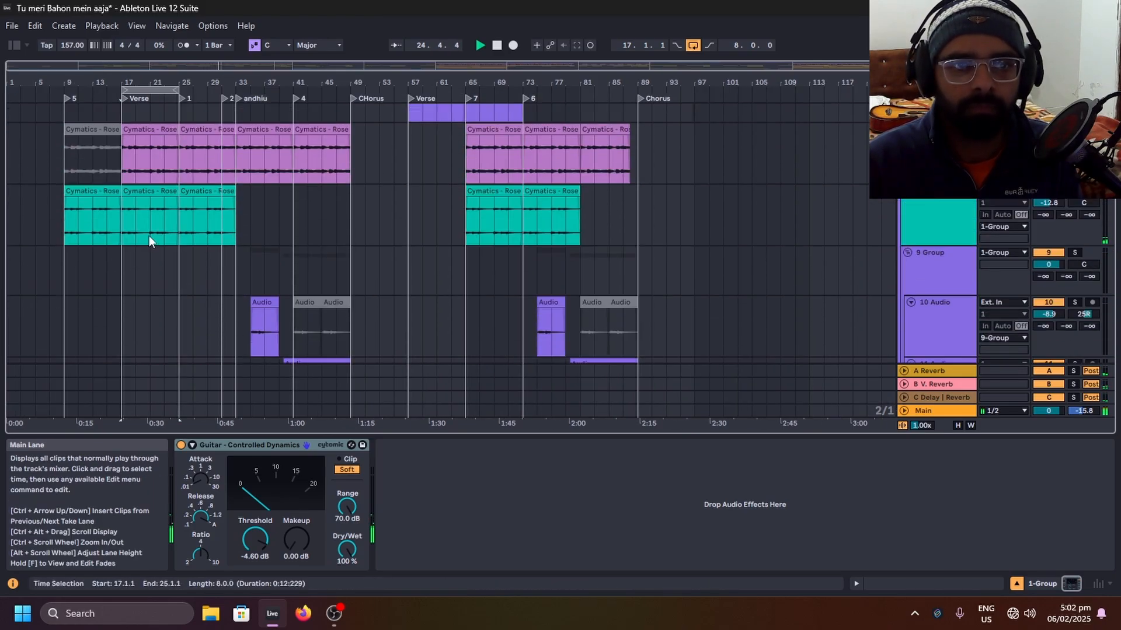
Step: Extend the loop's end to bar 33 and play the whole verse from bar 17
key(space)
drag(180, 89, 222, 104)
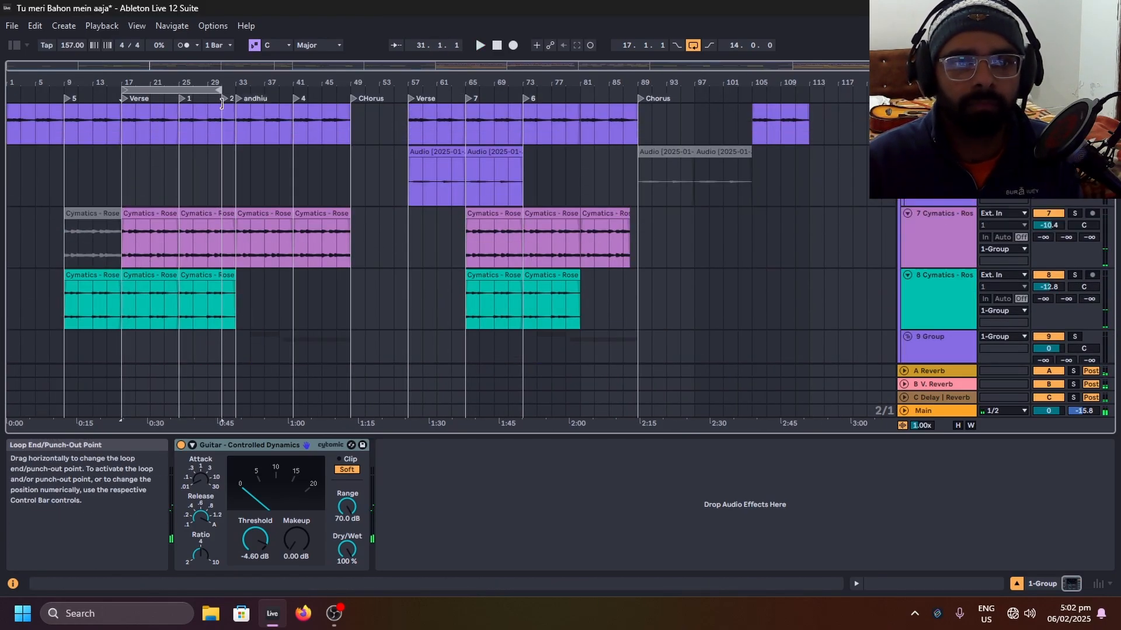
scroll(149, 186, up, 8)
key(space)
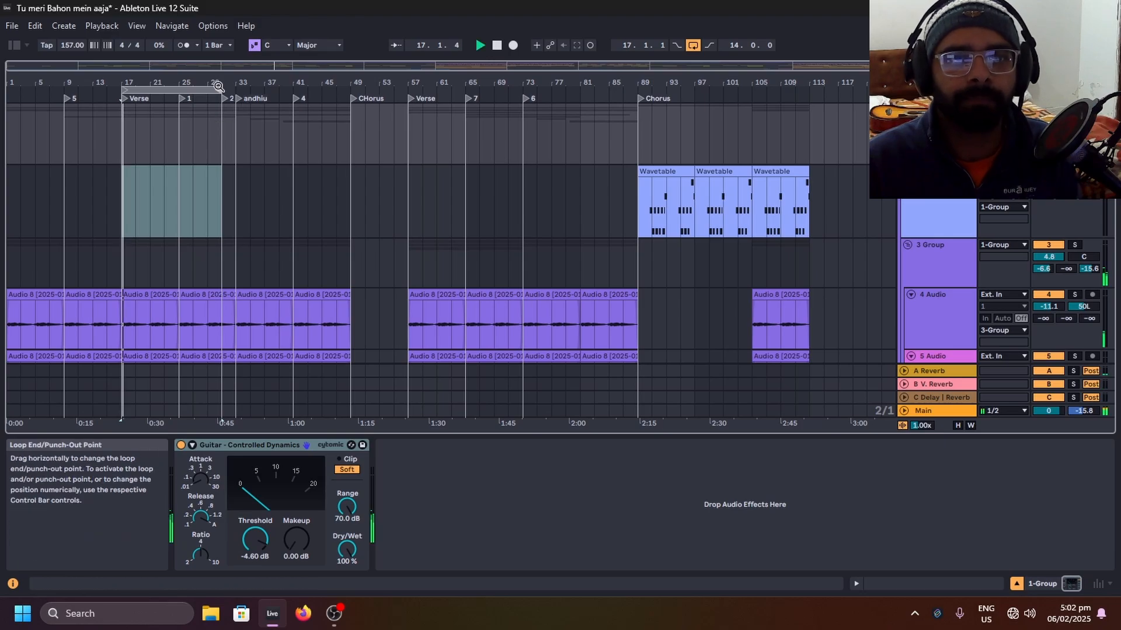
drag(221, 83, 238, 91)
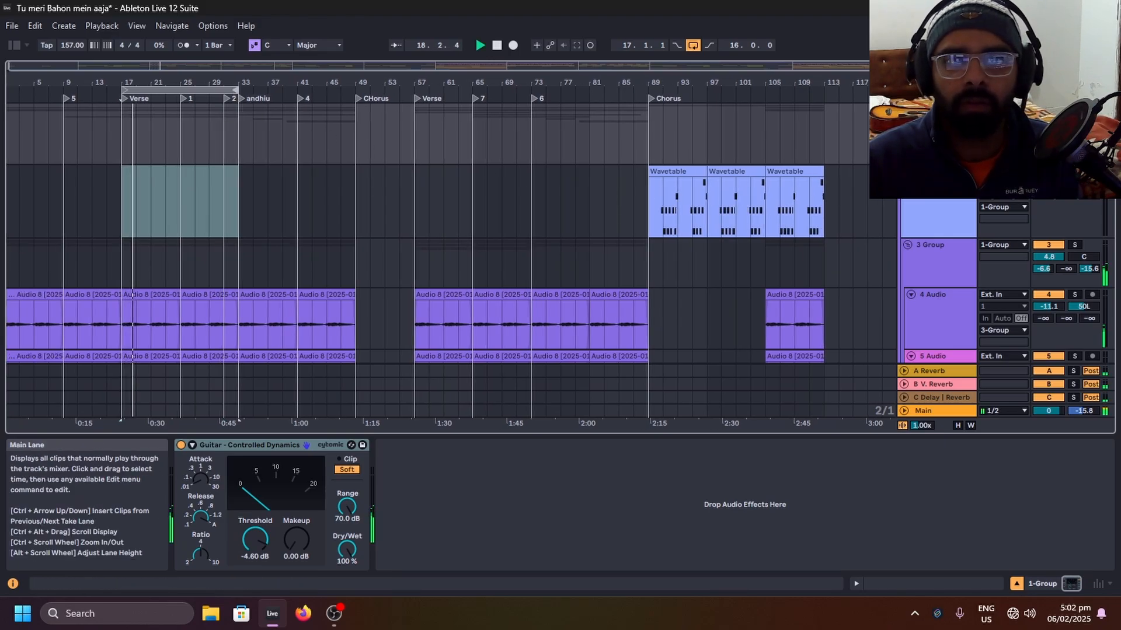
Step: Collapse all track groups, listen to the looped verse, and place the insert marker at bar 16 on the 12-Group track
key(alt+u)
click(230, 166)
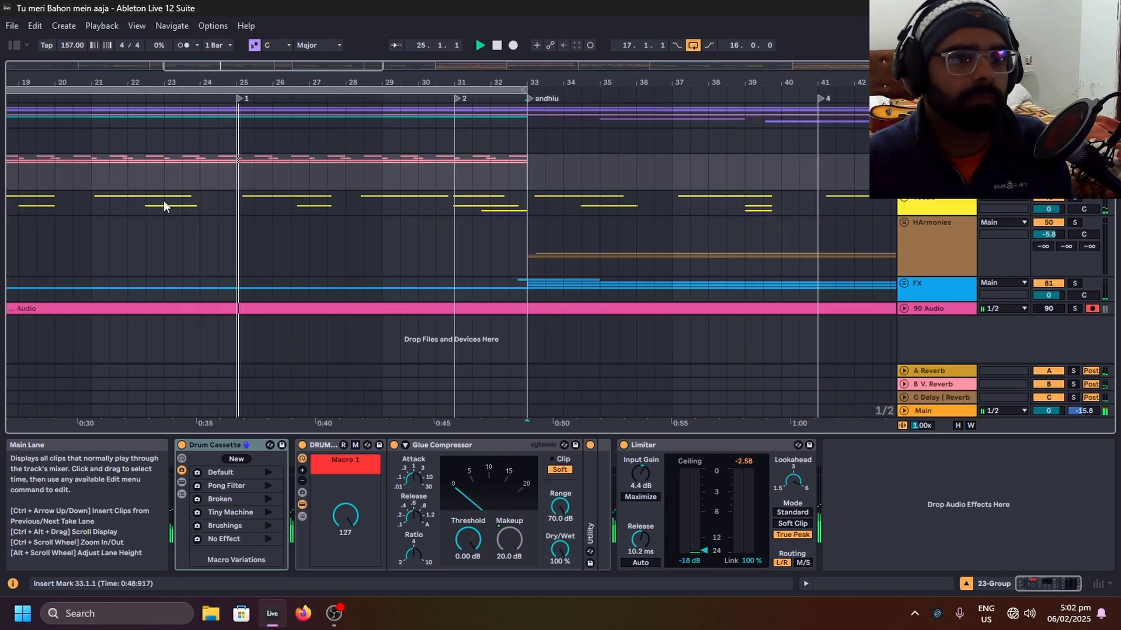
ctrl+scroll(175, 203, up, 2)
ctrl+scroll(187, 198, up, 2)
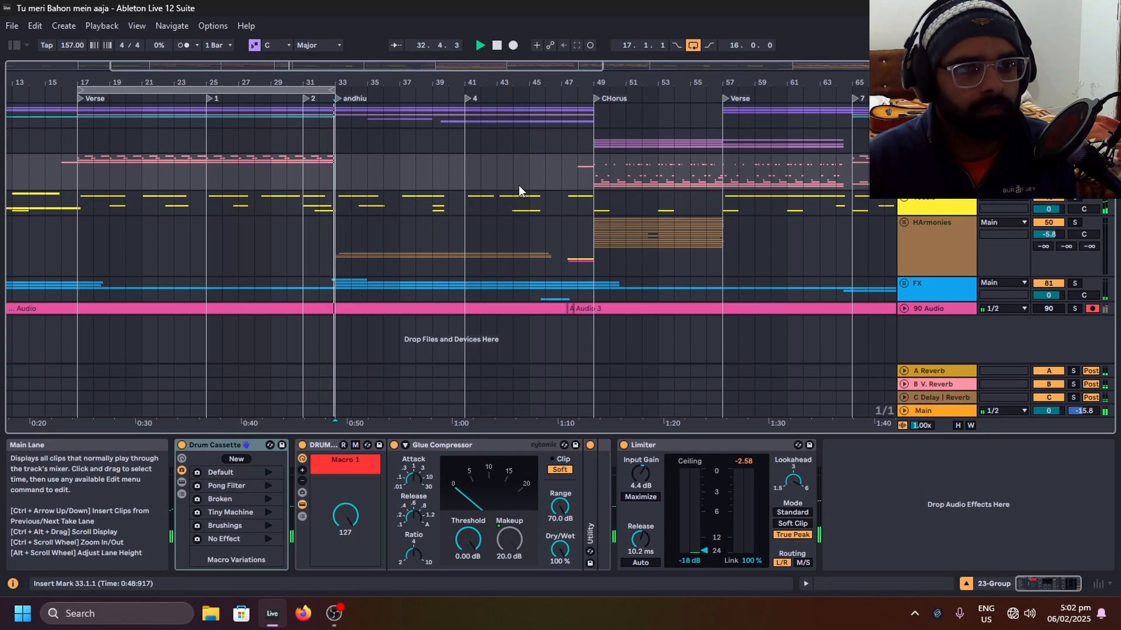
click(61, 140)
key(space)
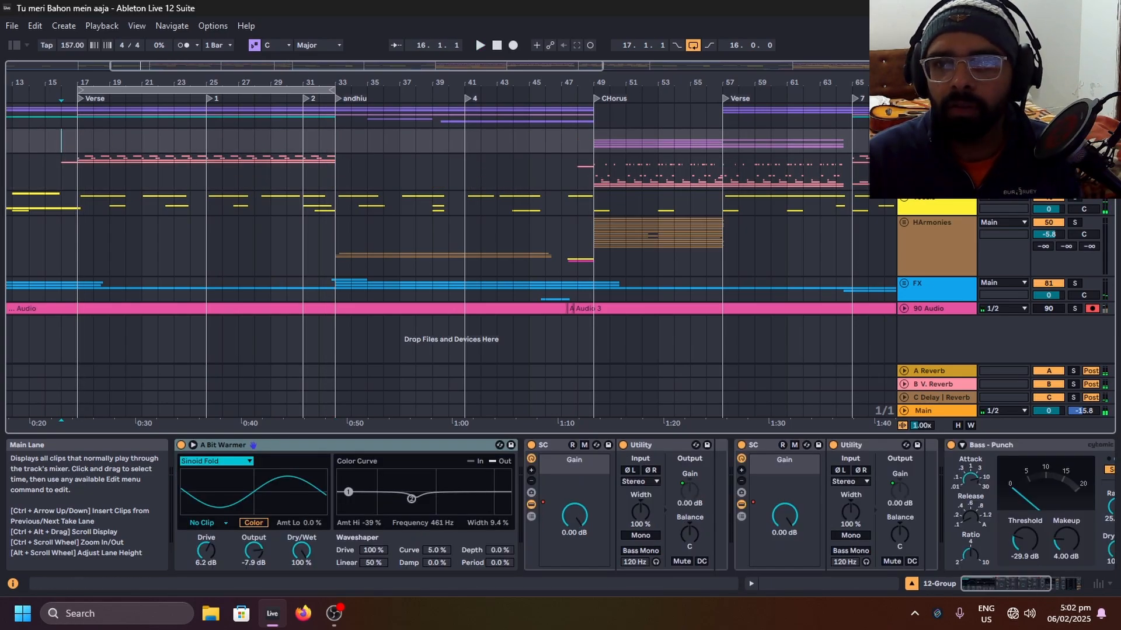
Step: Unfold the 1-Group tracks and place the insert marker at bar 17 on the 6 Audio track
scroll(49, 173, up, 5)
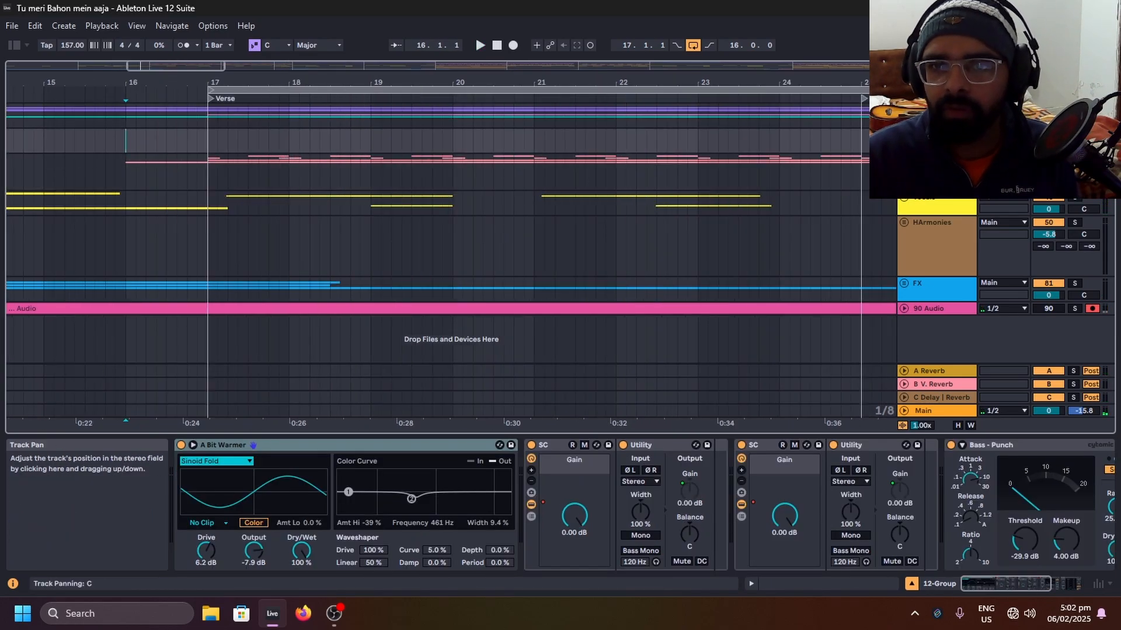
click(904, 111)
scroll(255, 205, down, 6)
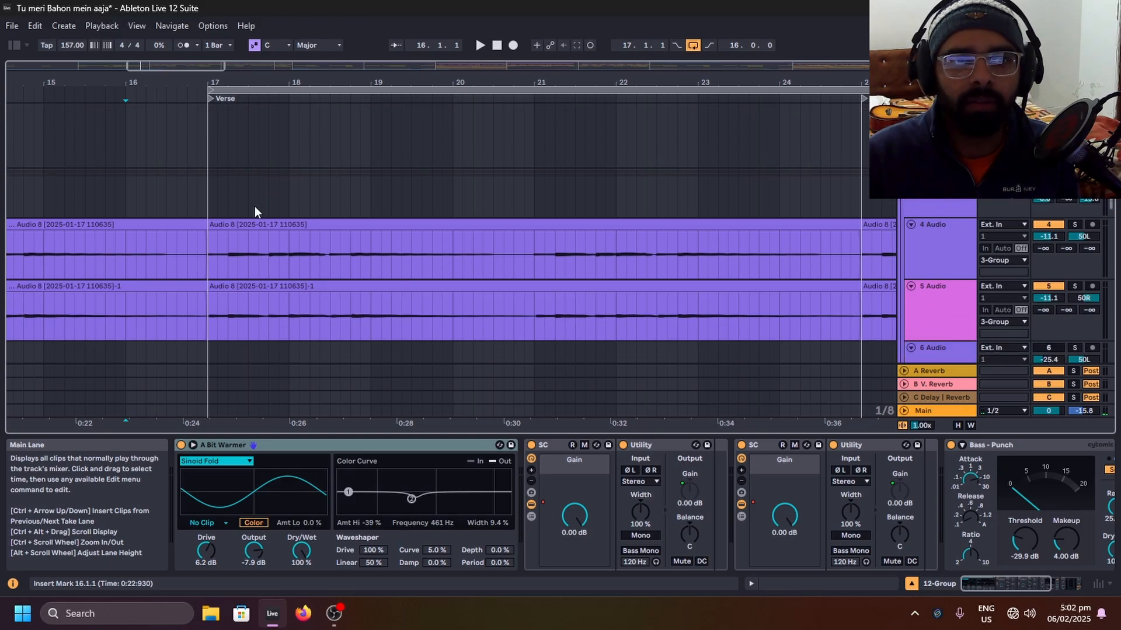
scroll(169, 213, up, 6)
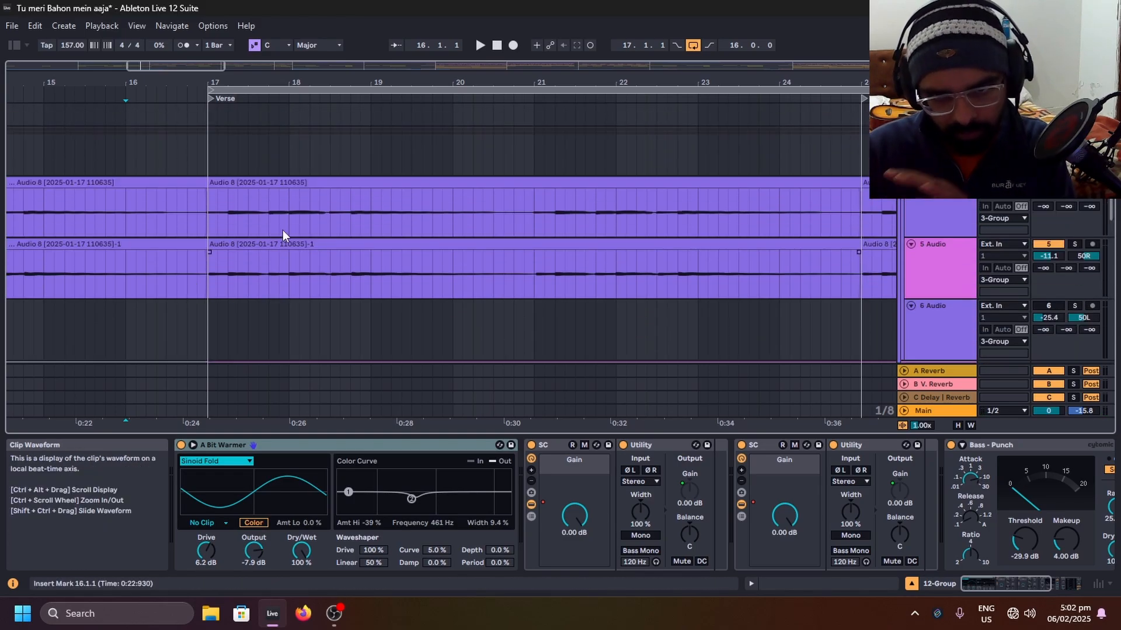
drag(199, 229, 505, 175)
scroll(409, 200, down, 5)
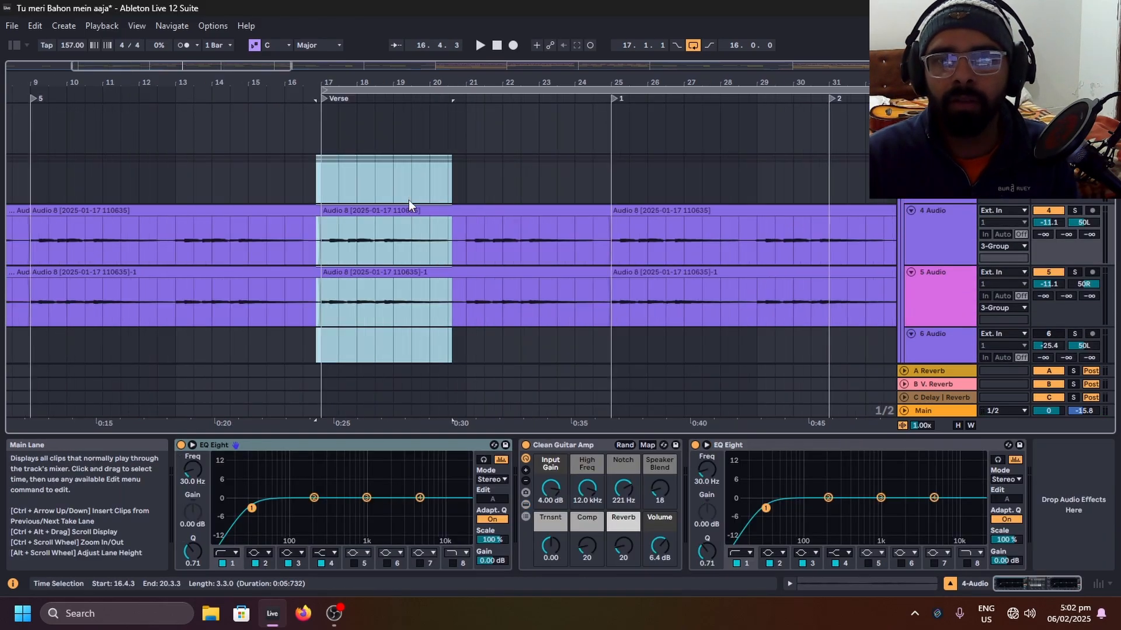
scroll(373, 254, down, 4)
click(268, 201)
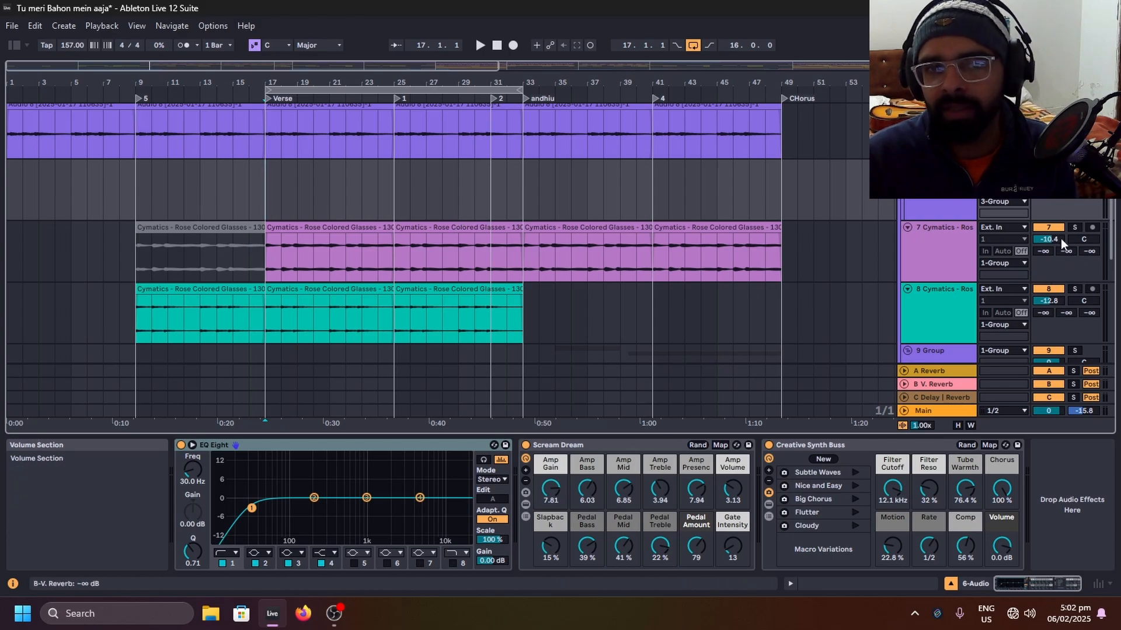
Step: Solo the 7 Cymatics bass track, listen to it from bar 17, and turn the solo off
click(1072, 229)
key(space)
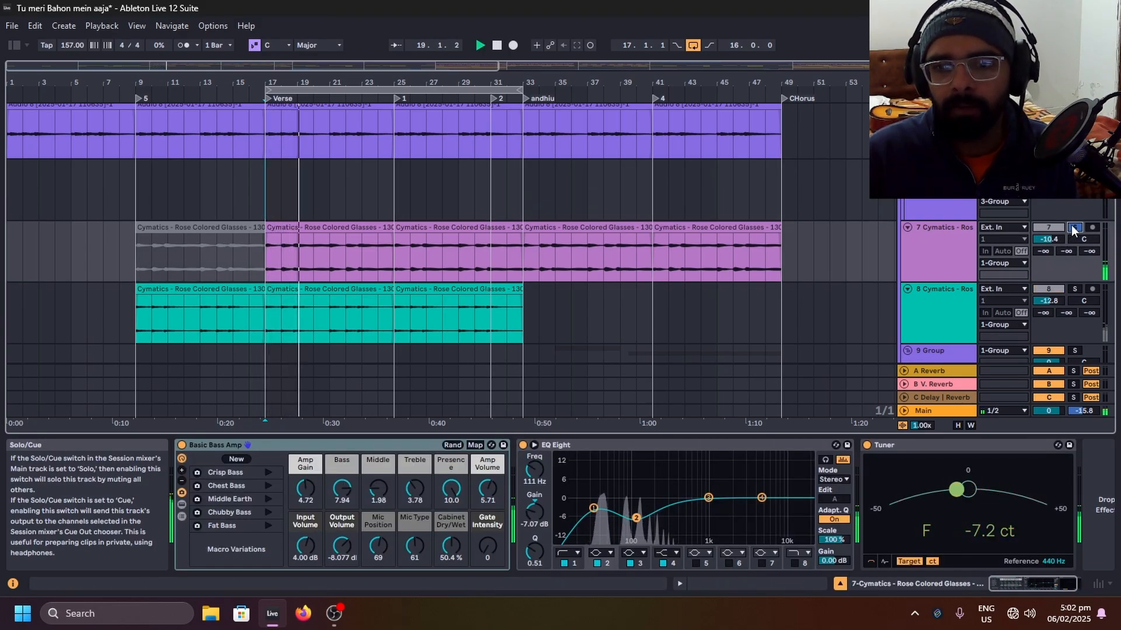
click(1075, 228)
key(space)
Step: Place the insert marker at bar 17 on the 23 Group drums and listen to the verse beat
scroll(848, 275, down, 1)
scroll(786, 239, down, 5)
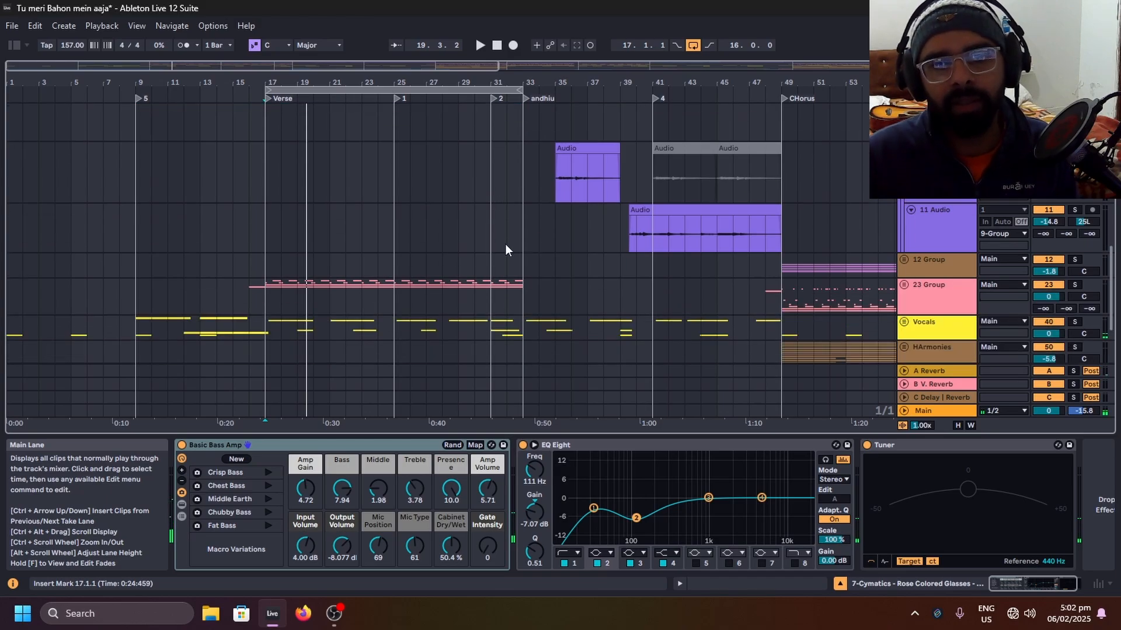
scroll(488, 265, down, 3)
click(263, 202)
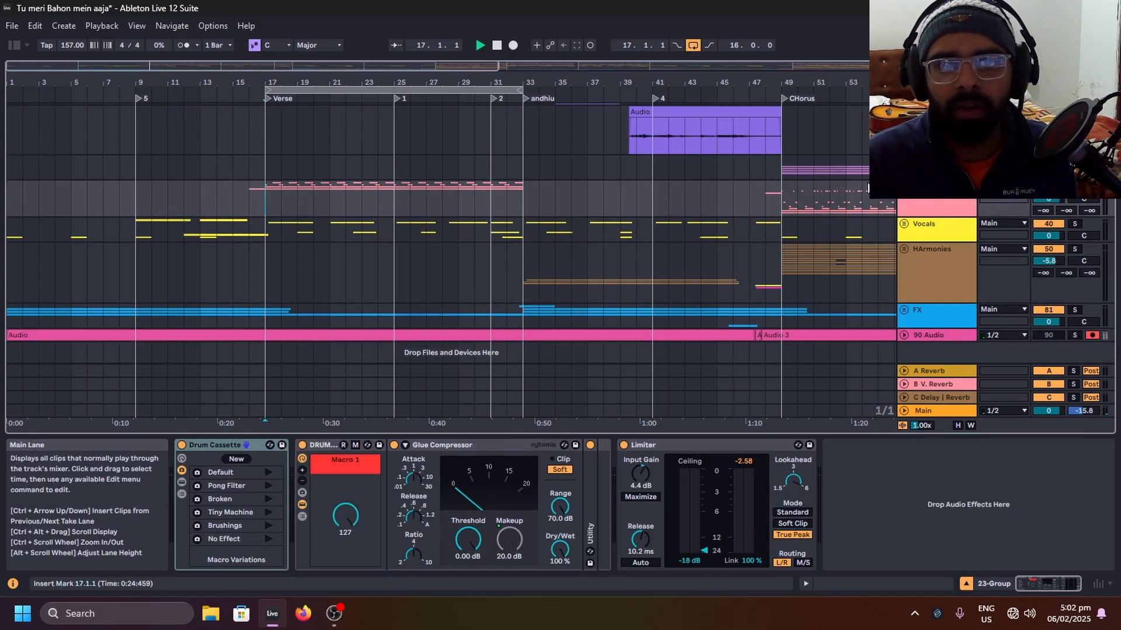
key(space)
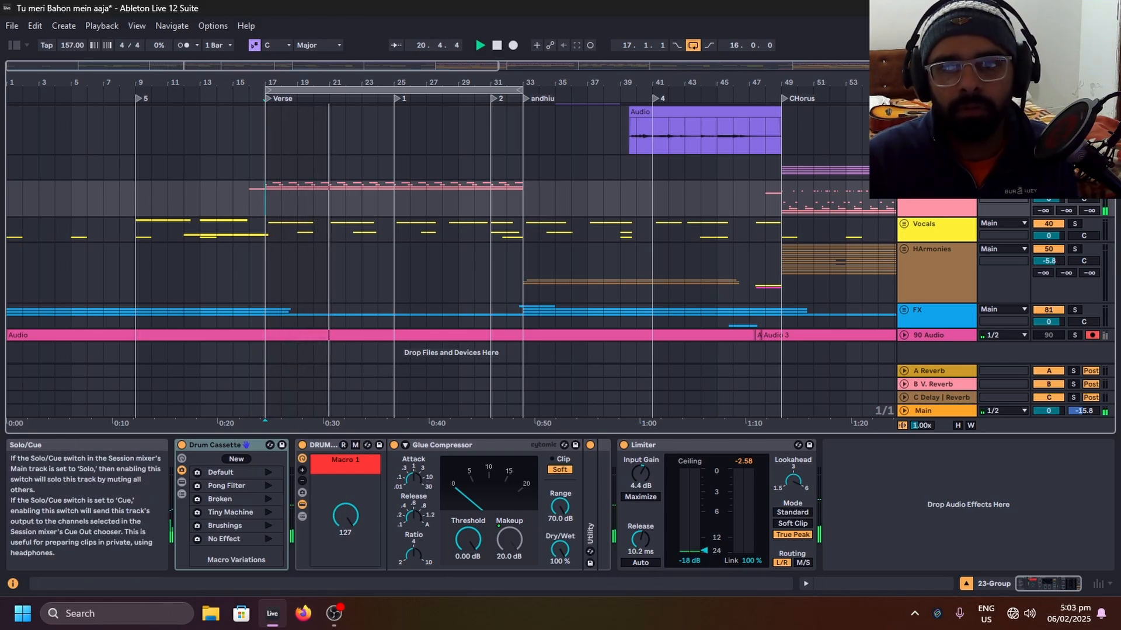
key(space)
Step: Unfold the 23 Group and its drum tracks to show the shaker and percussion waveforms around bar 16
key(u)
scroll(320, 237, down, 3)
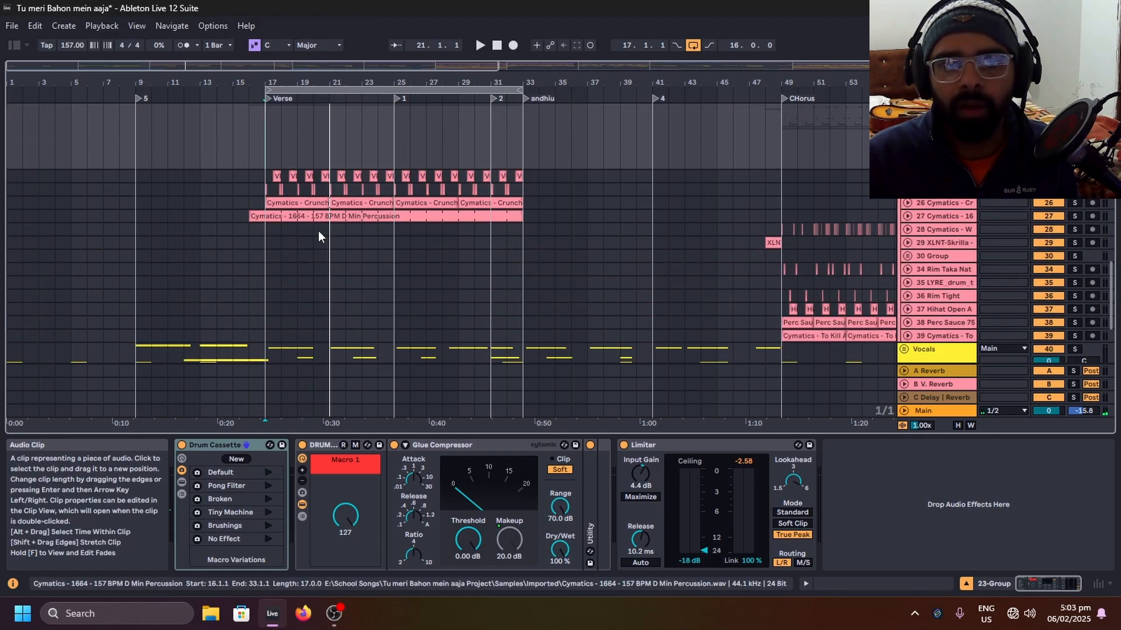
scroll(254, 206, up, 8)
scroll(907, 198, up, 2)
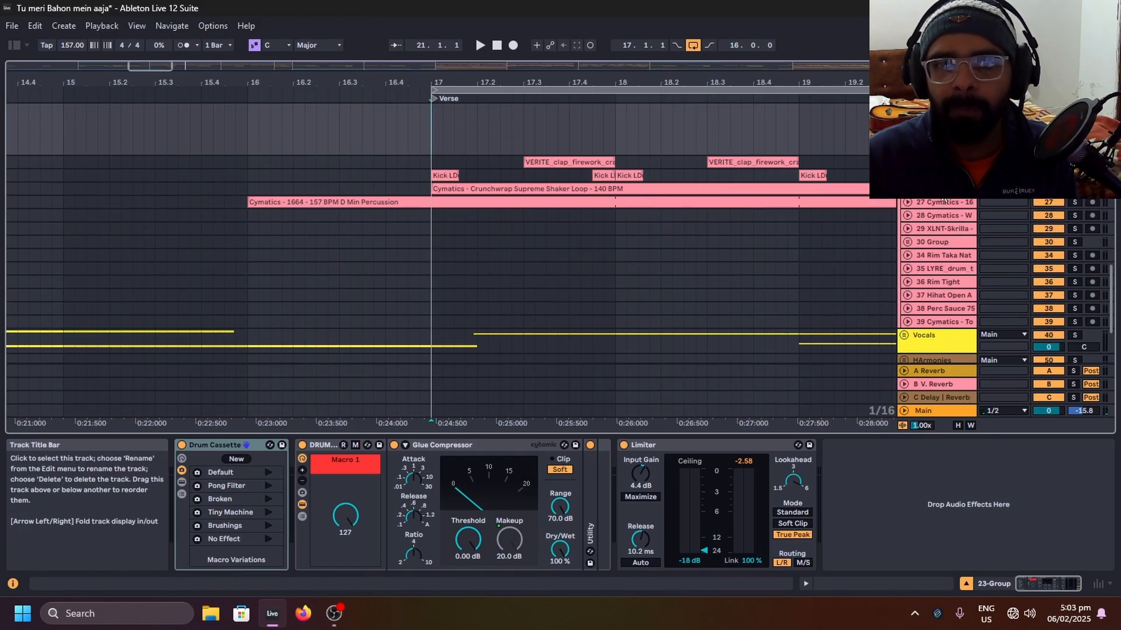
click(907, 202)
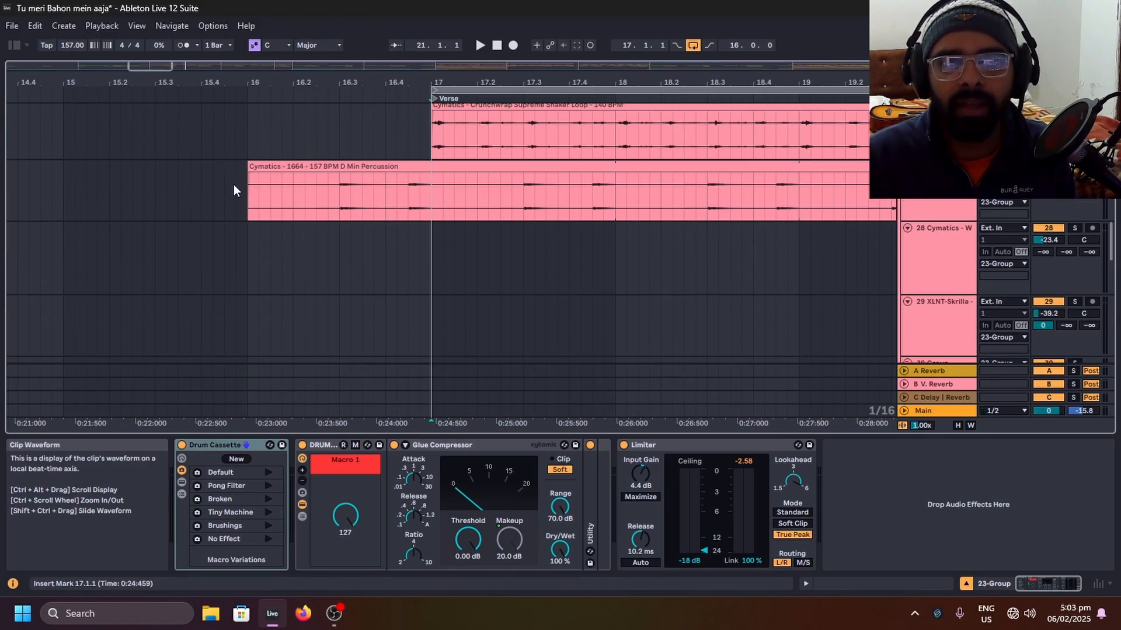
scroll(432, 207, down, 2)
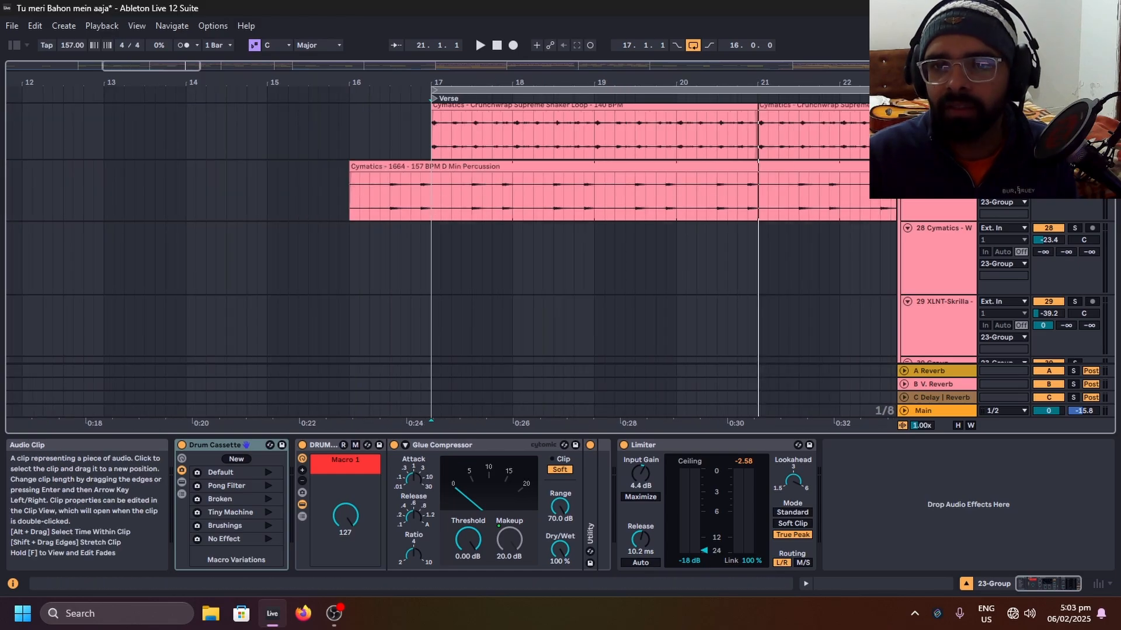
Step: Listen to the 157 BPM D Min Percussion clip on track 27 from bar 16 with the track soloed
click(417, 212)
click(349, 200)
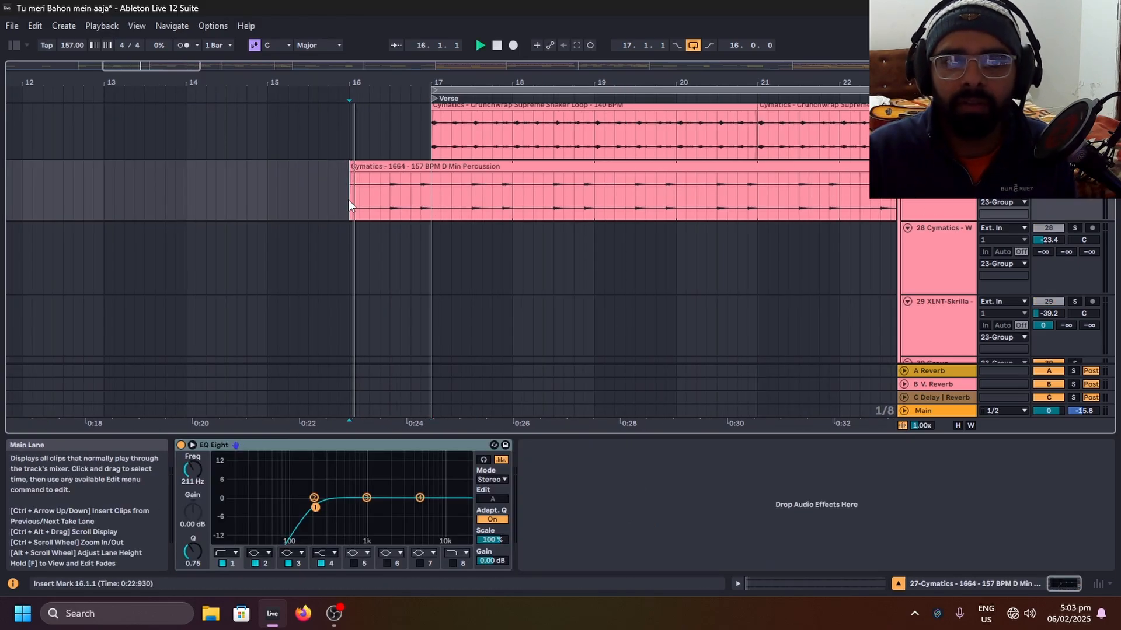
key(space)
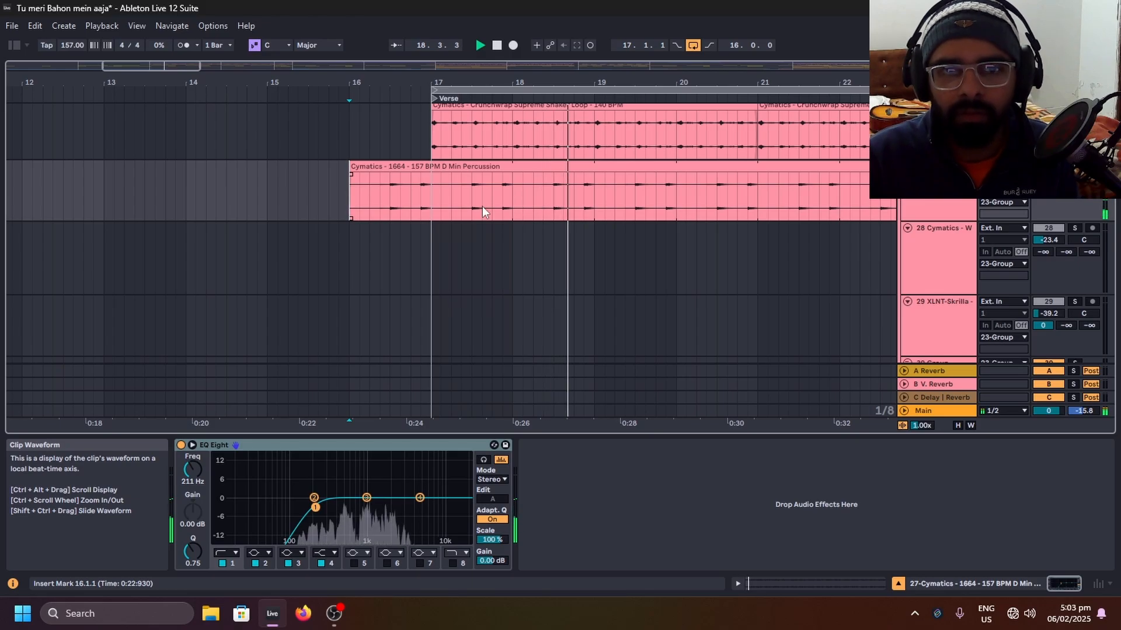
scroll(483, 207, down, 4)
scroll(524, 210, up, 2)
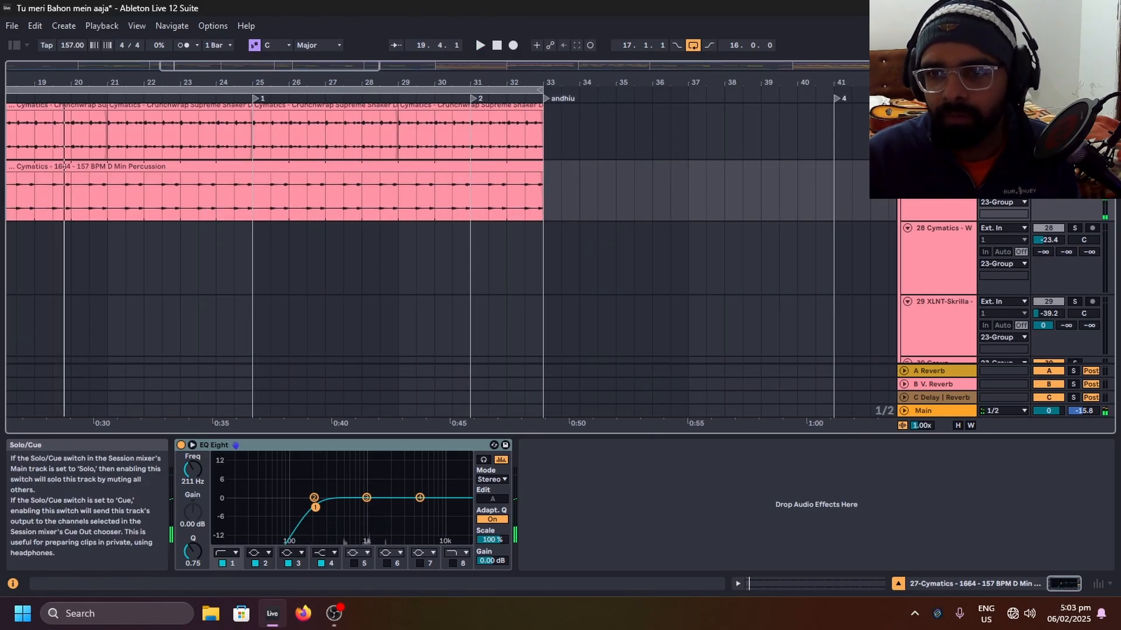
Step: Play the arrangement from bar 16 into the verse without the percussion solo while checking the remaining drum tracks
scroll(457, 208, down, 3)
scroll(461, 217, down, 5)
scroll(461, 217, down, 1)
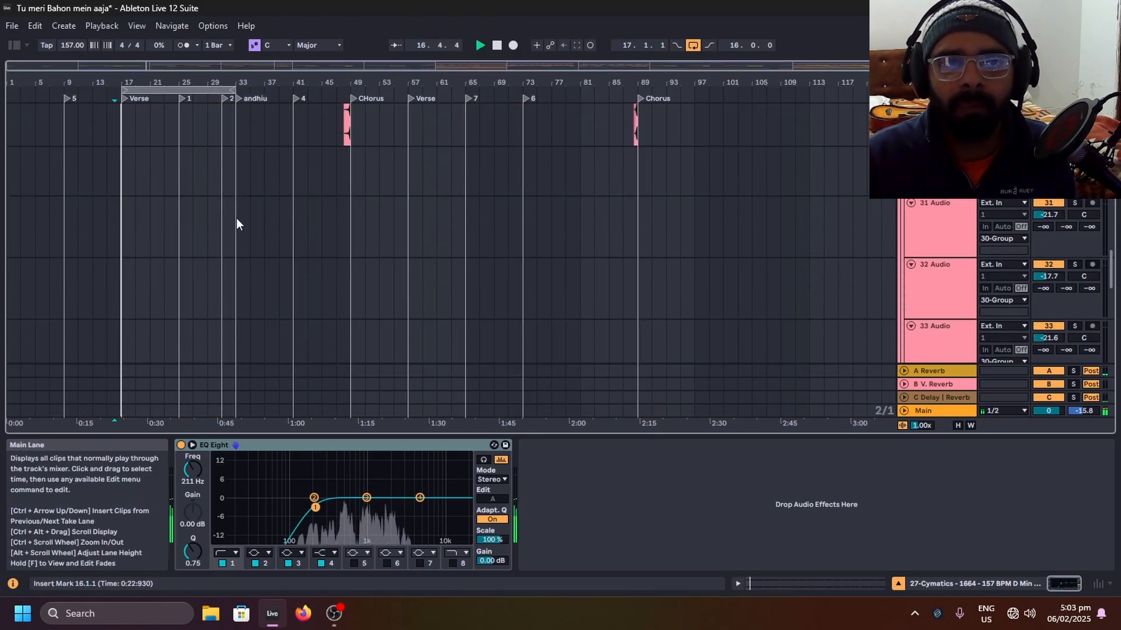
scroll(97, 217, up, 7)
scroll(398, 177, down, 3)
scroll(587, 231, down, 3)
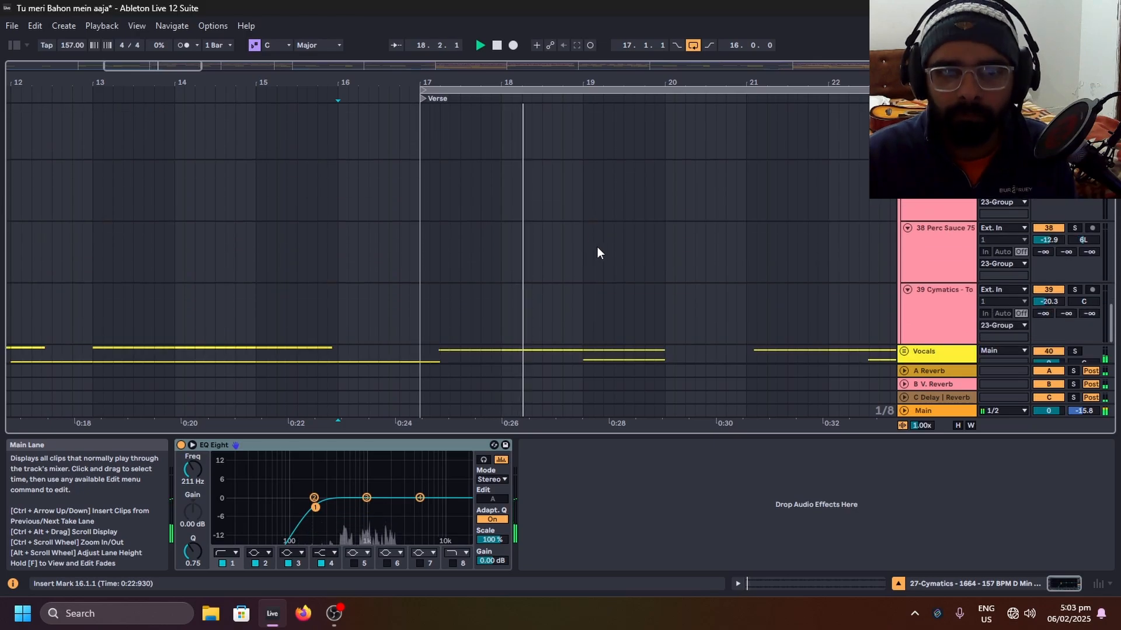
key(space)
Step: Unfold the Vocals group and place the insert marker at bar 17 on the 42 Audio track
scroll(593, 259, down, 6)
scroll(593, 259, down, 2)
scroll(79, 253, up, 2)
scroll(139, 270, down, 2)
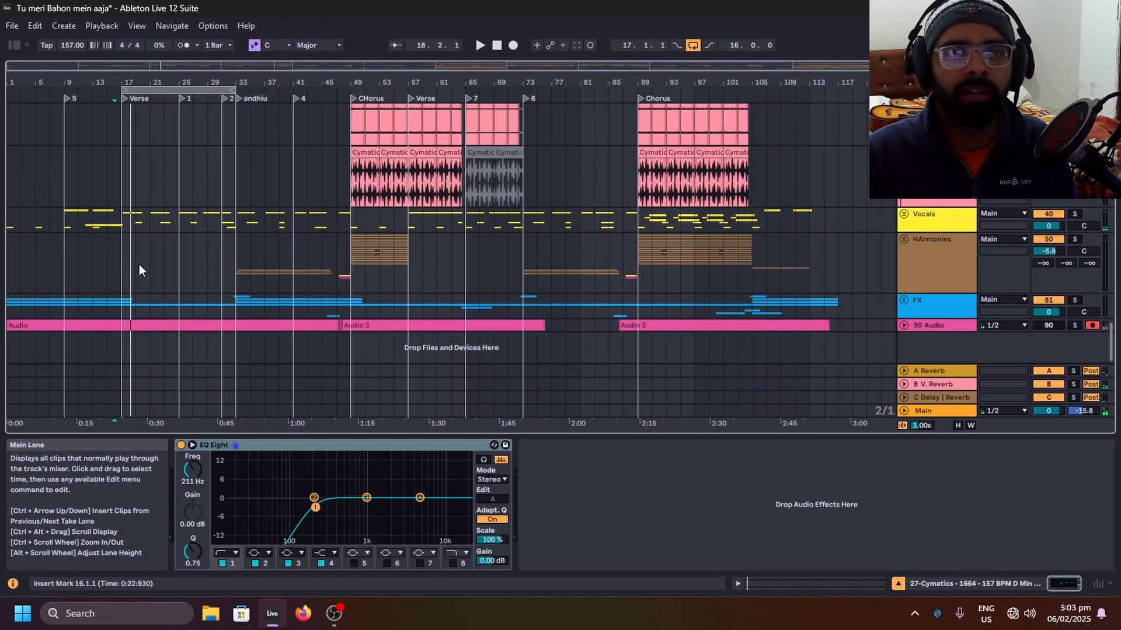
scroll(864, 219, down, 5)
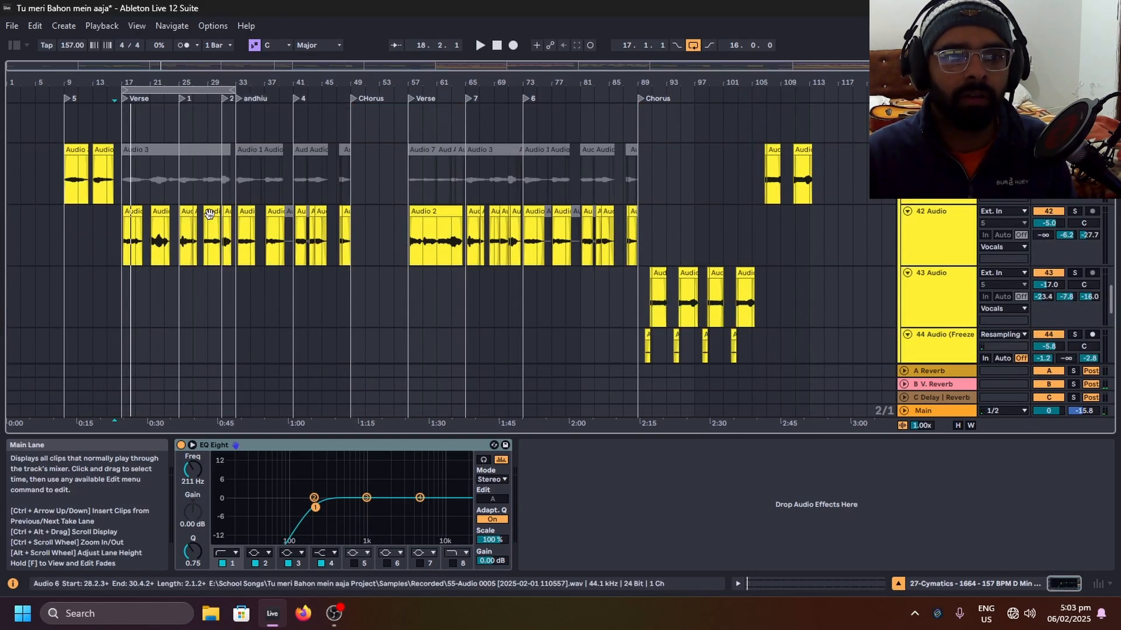
click(139, 257)
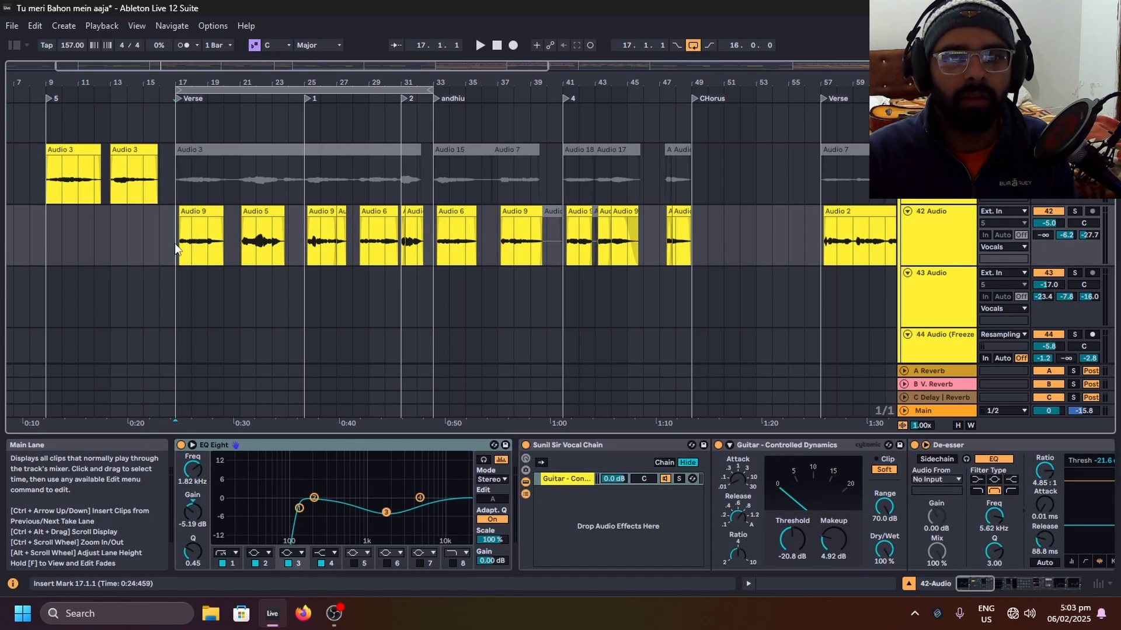
Step: Place the insert marker at bar 17 on the 42 Audio vocal track and solo that track
drag(78, 245, 693, 221)
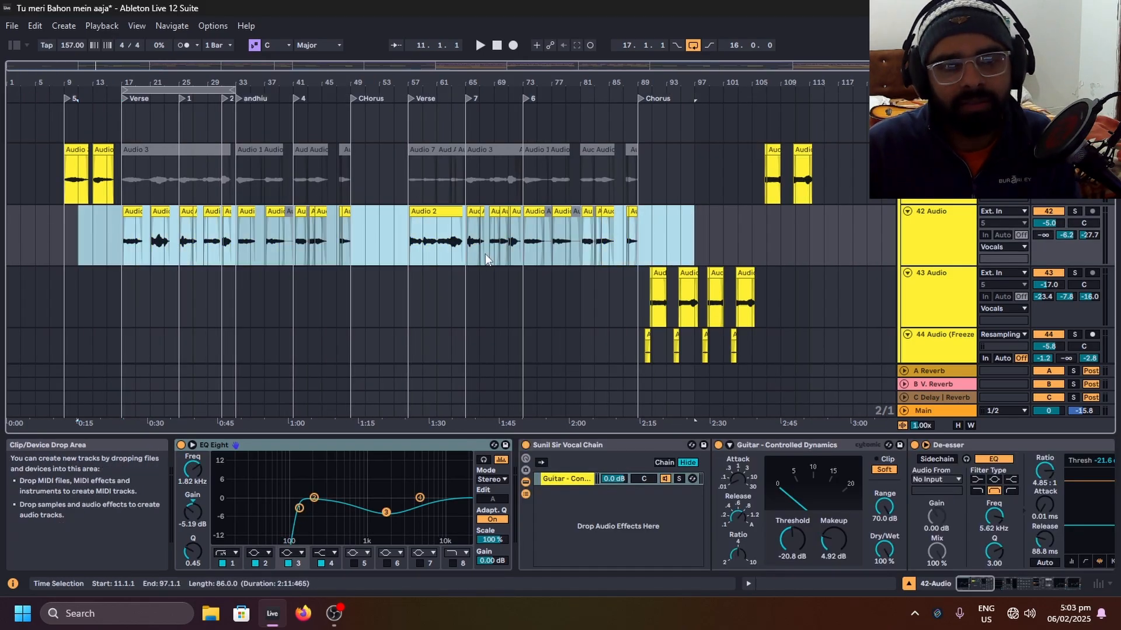
click(117, 255)
scroll(117, 255, up, 5)
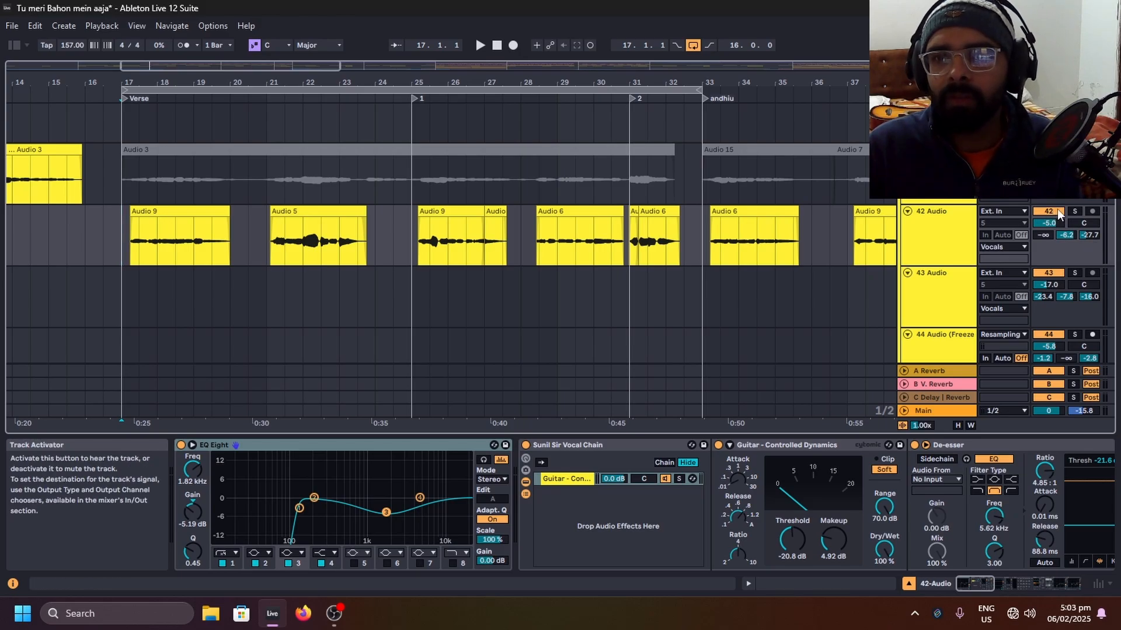
click(1076, 212)
Step: Fold the vocal chain rack's devices on 42 Audio and bypass both the rack and the first EQ Eight
click(570, 444)
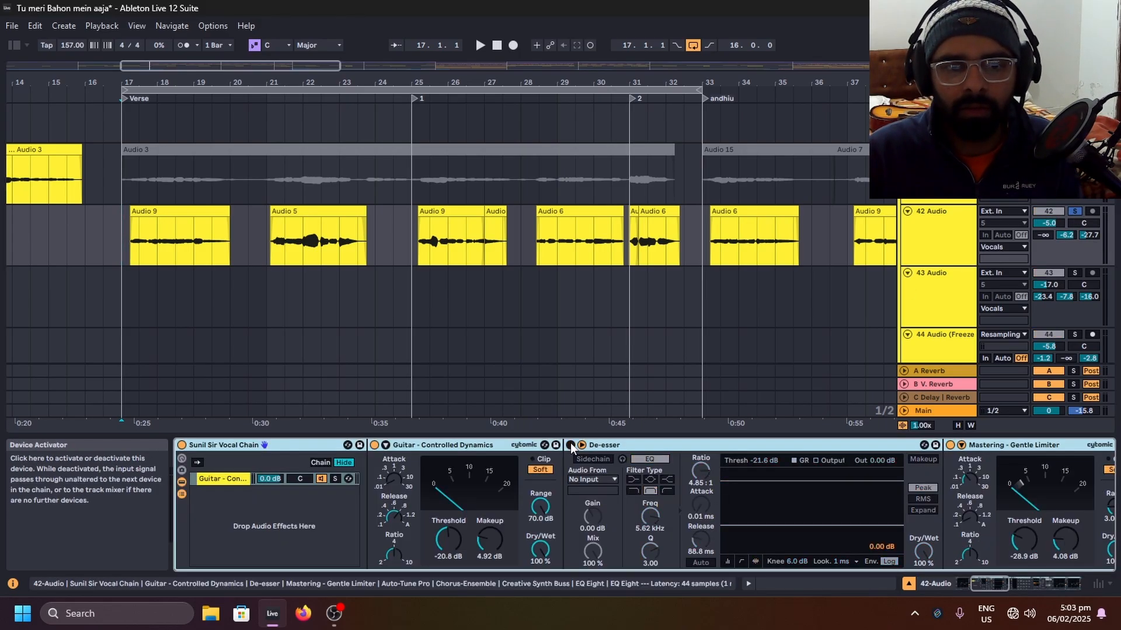
double_click(296, 445)
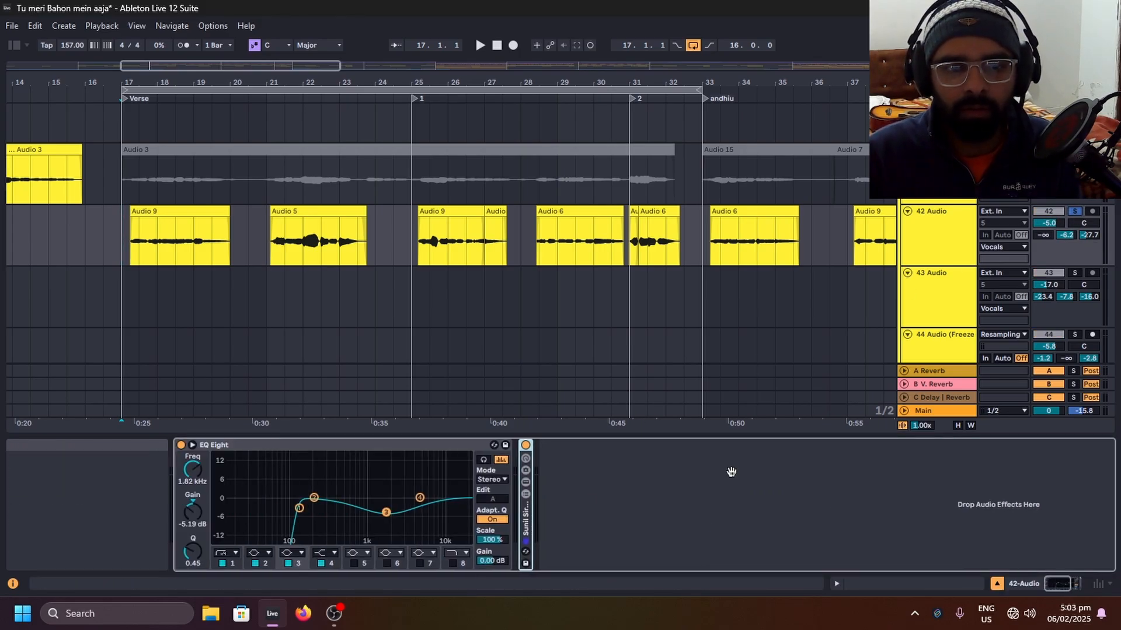
click(265, 446)
key(0)
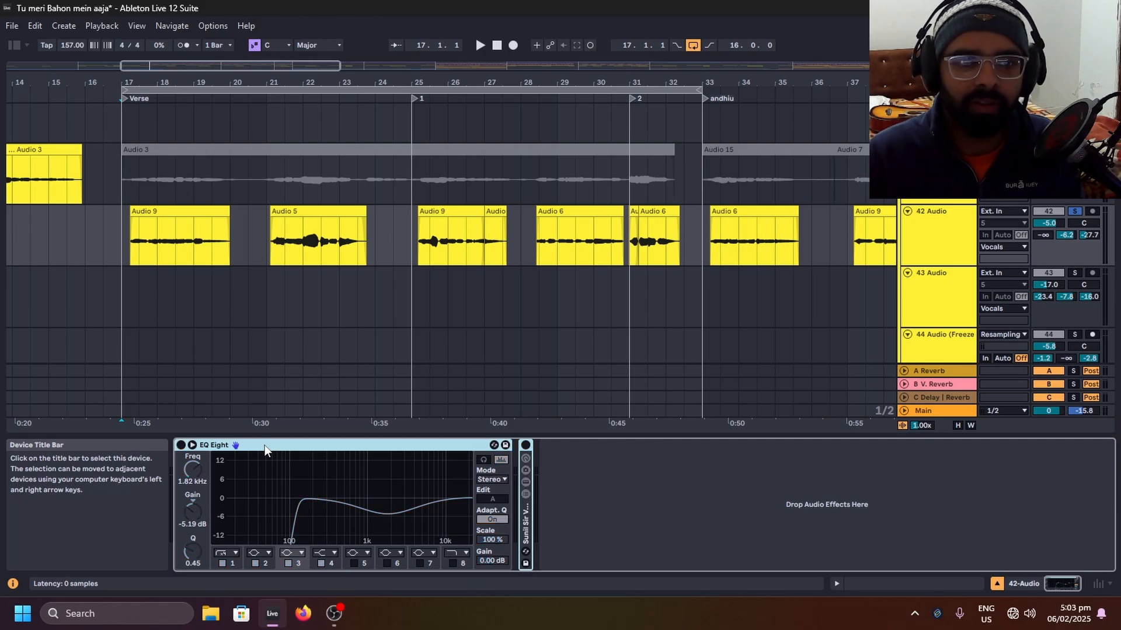
Step: Listen to the unprocessed vocal on the soloed 42 Audio track from bar 17
key(space)
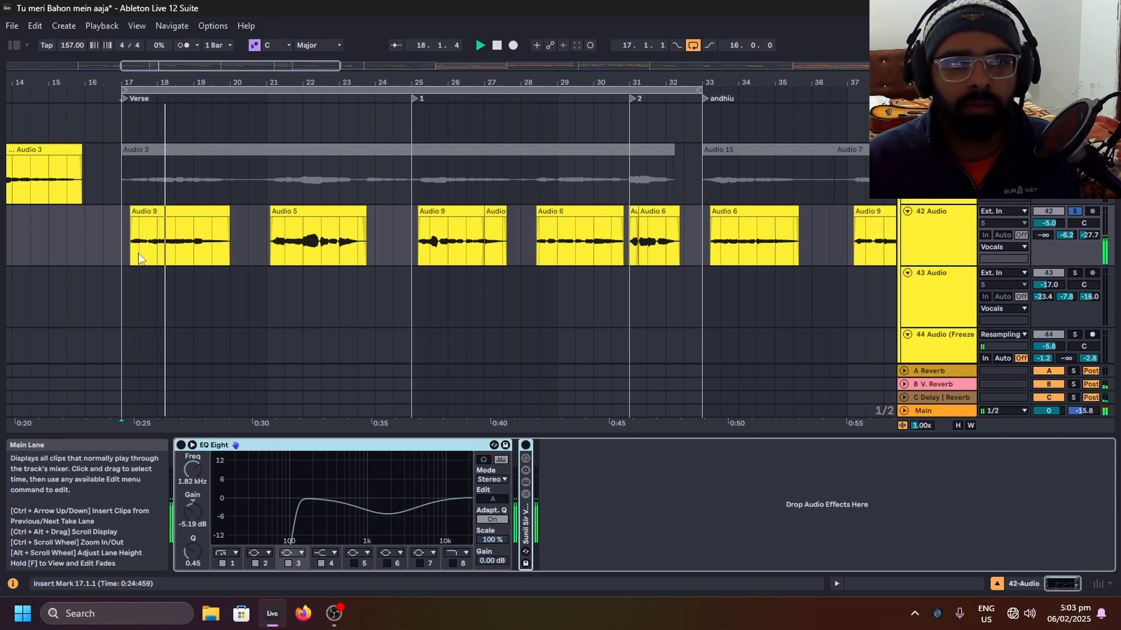
click(119, 242)
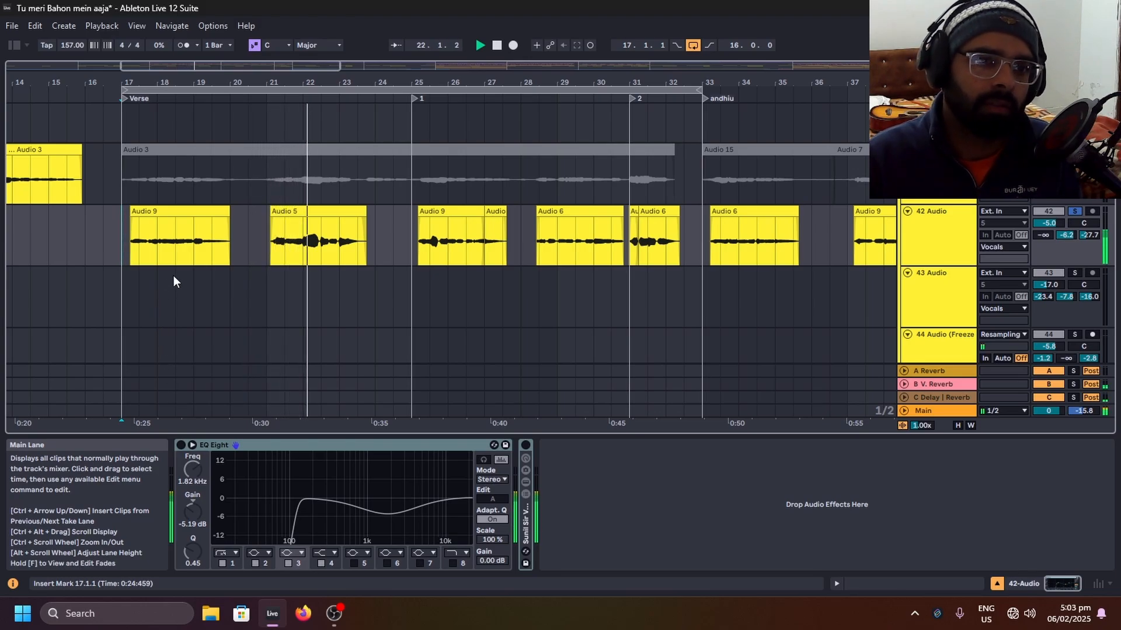
click(109, 234)
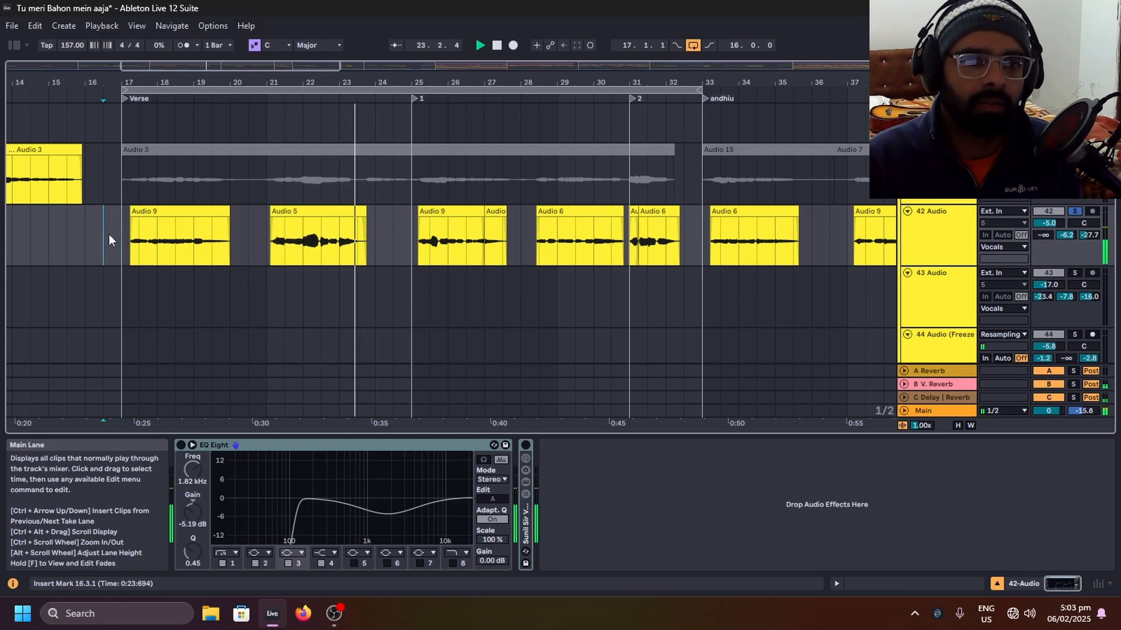
key(space)
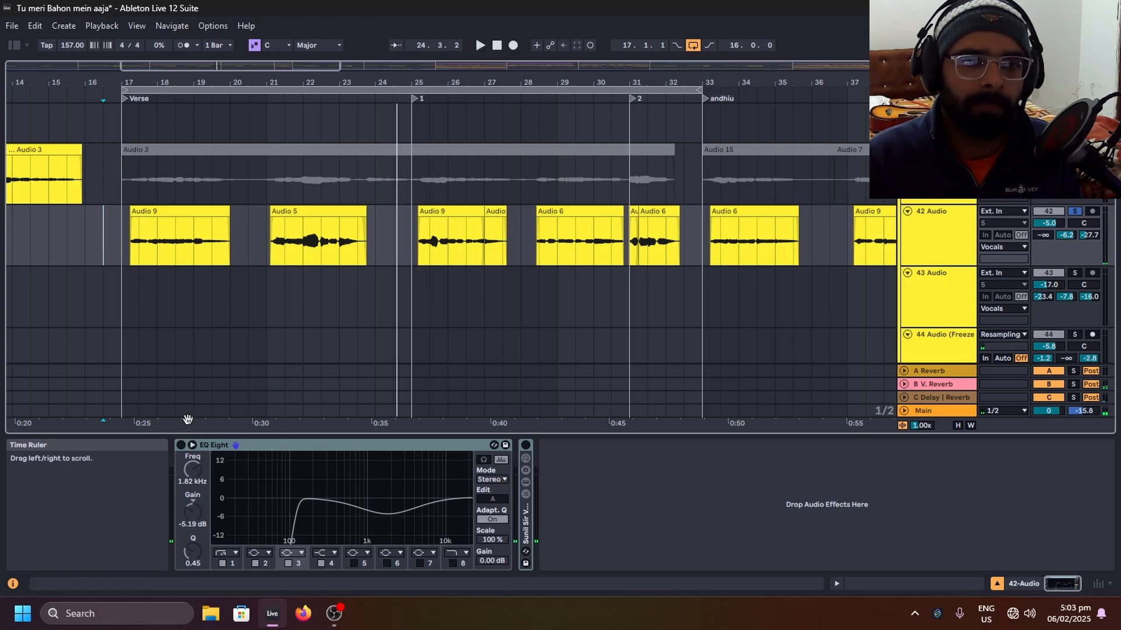
Step: Reactivate the first EQ Eight and the vocal chain rack, and return the insert marker to bar 17
scroll(251, 322, down, 2)
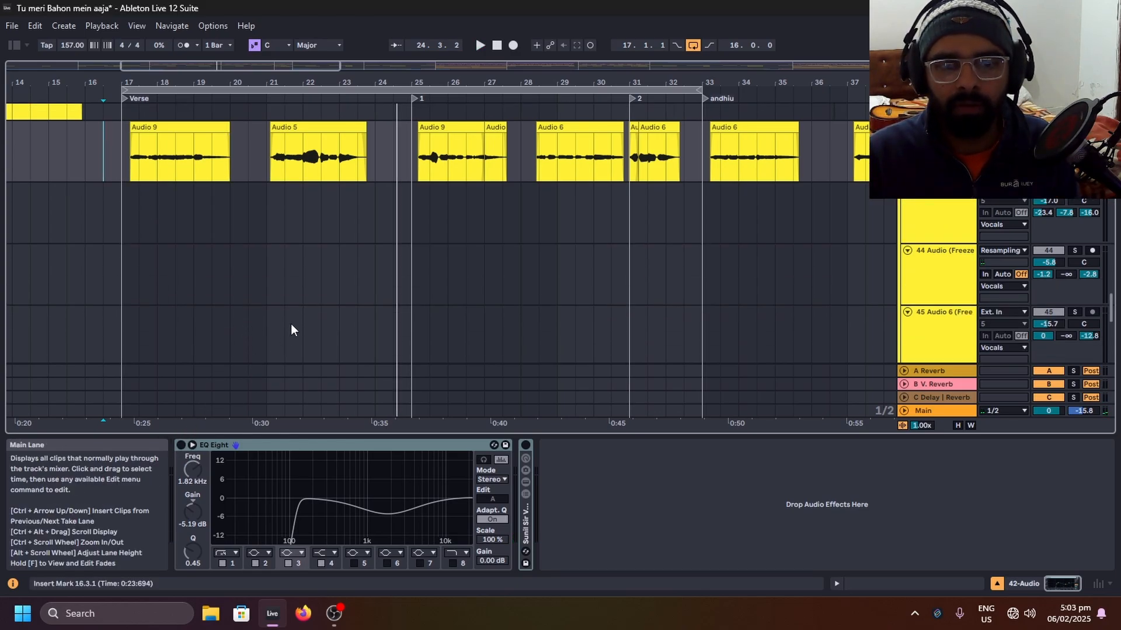
click(181, 446)
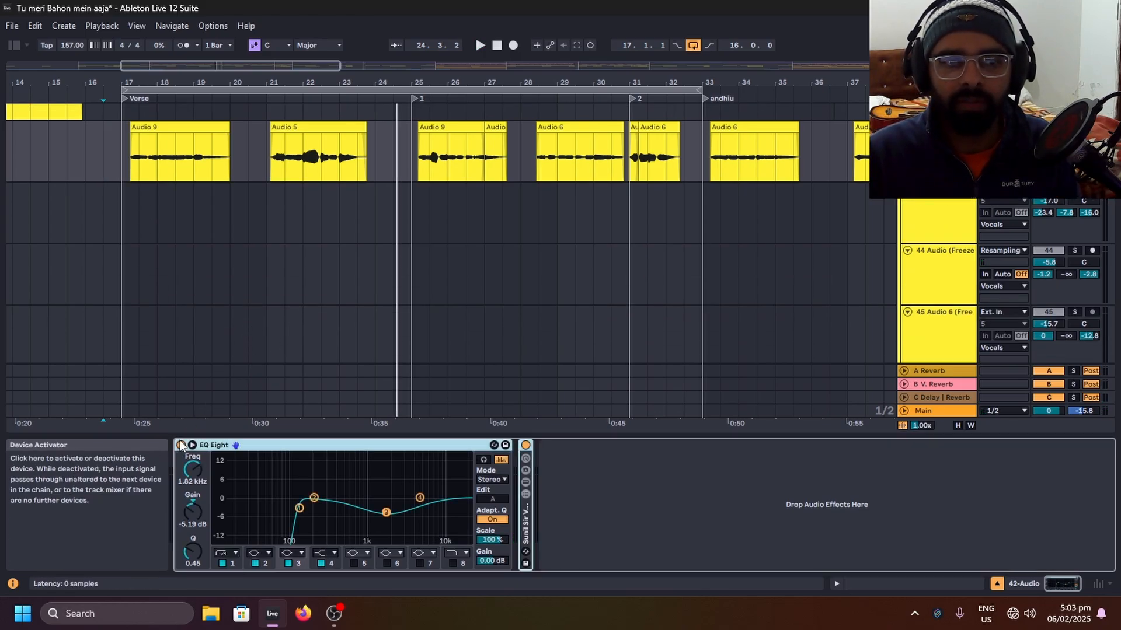
click(124, 157)
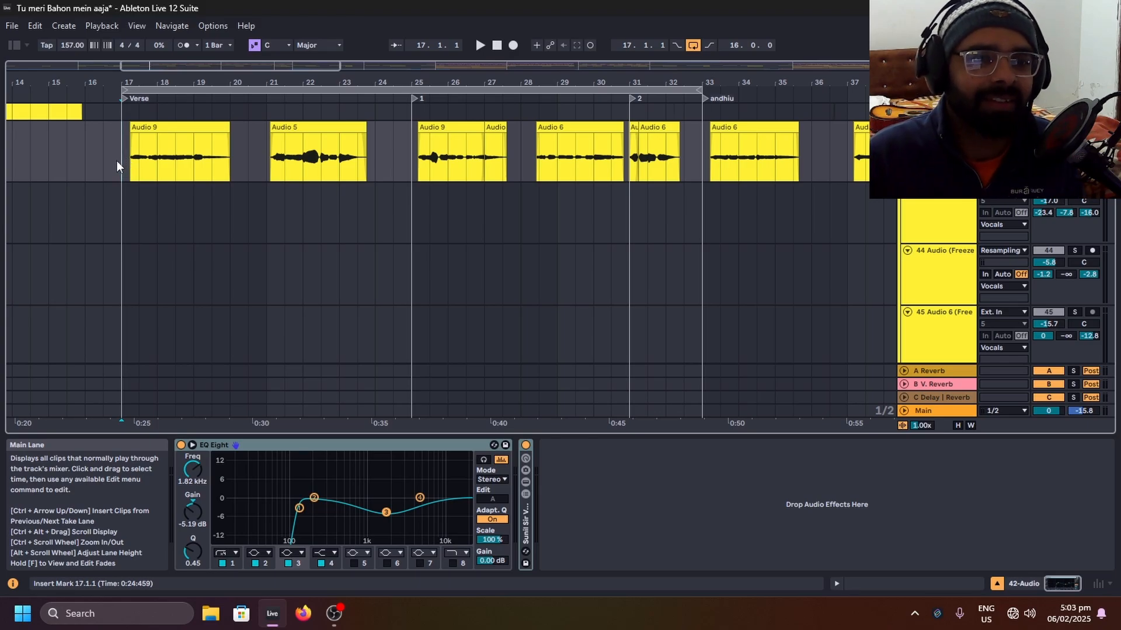
Step: Examine the first EQ Eight's curve, and show the rack's devices to inspect the Guitar - Controlled Dynamics compressor
click(383, 516)
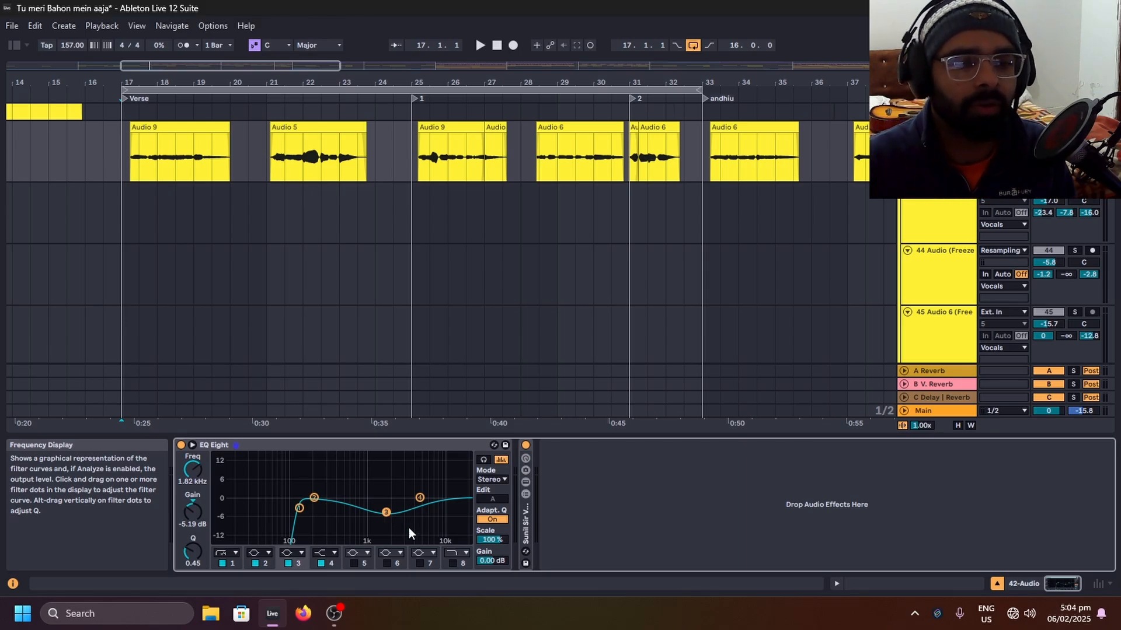
click(526, 483)
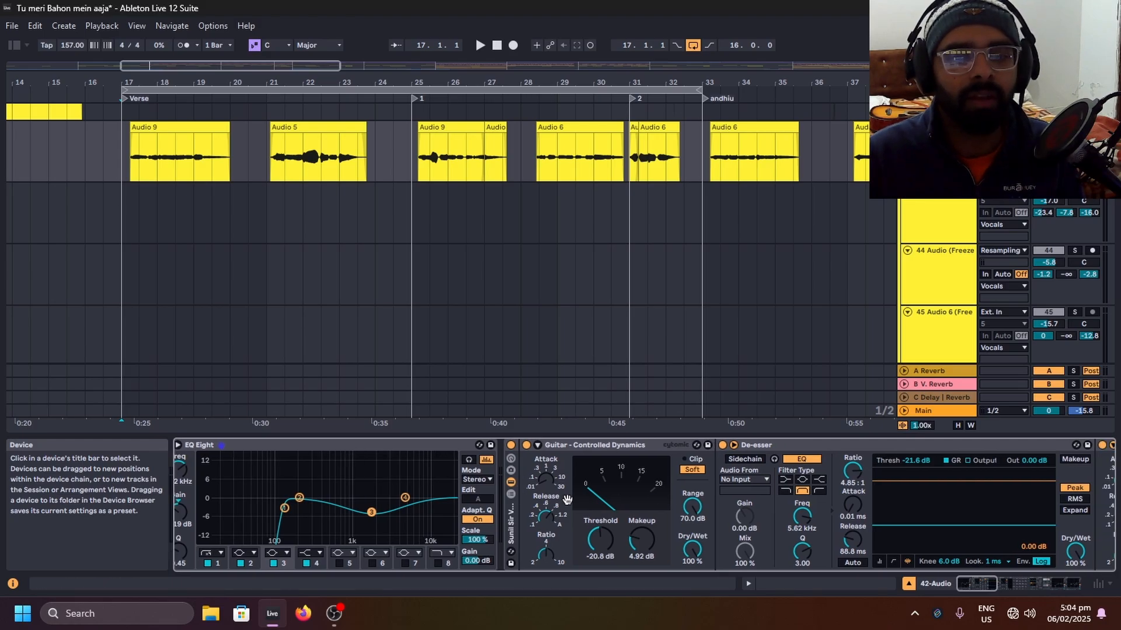
drag(567, 500, 423, 502)
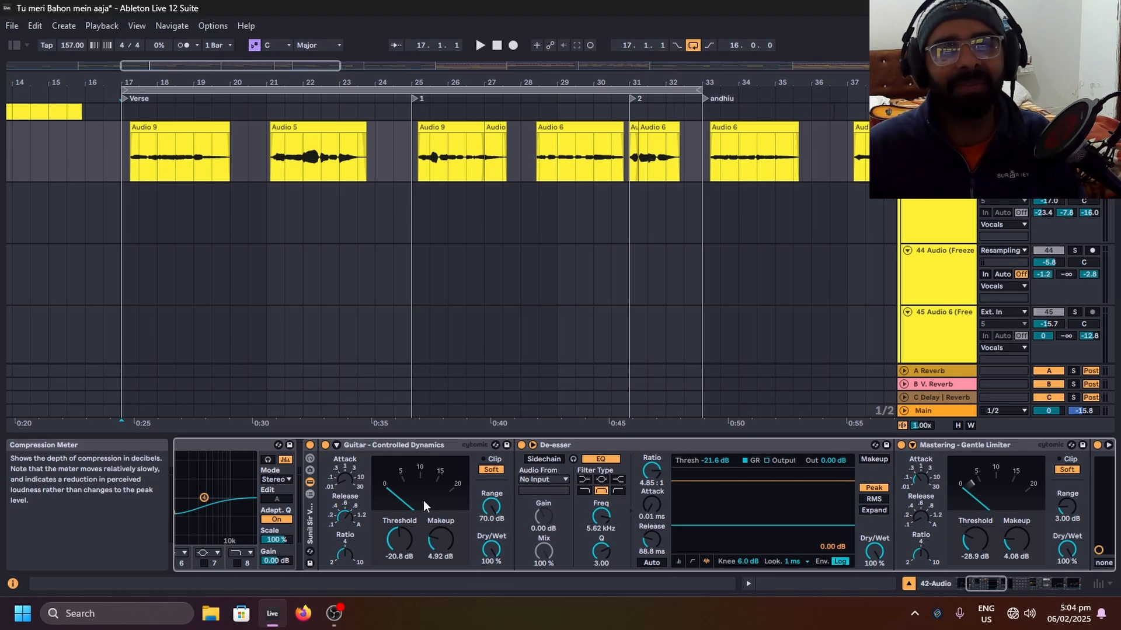
drag(429, 476, 464, 481)
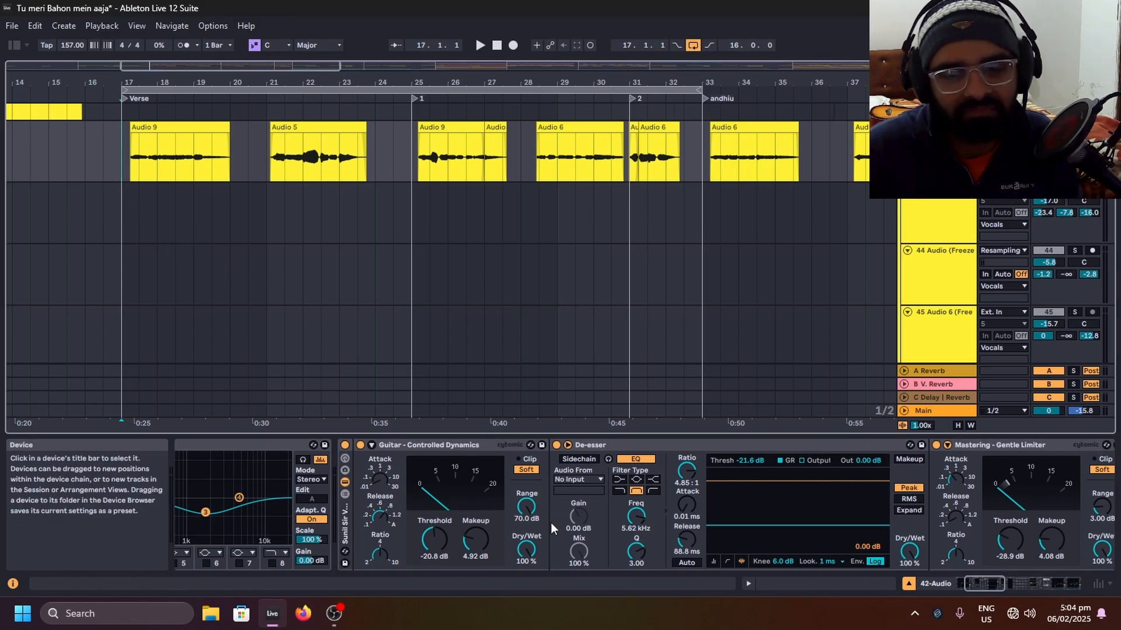
Step: Fold the De-esser, Gentle Limiter, Auto-Tune Pro, Chorus-Ensemble and last two EQ Eights, and bypass every device after Controlled Dynamics
double_click(643, 444)
double_click(642, 444)
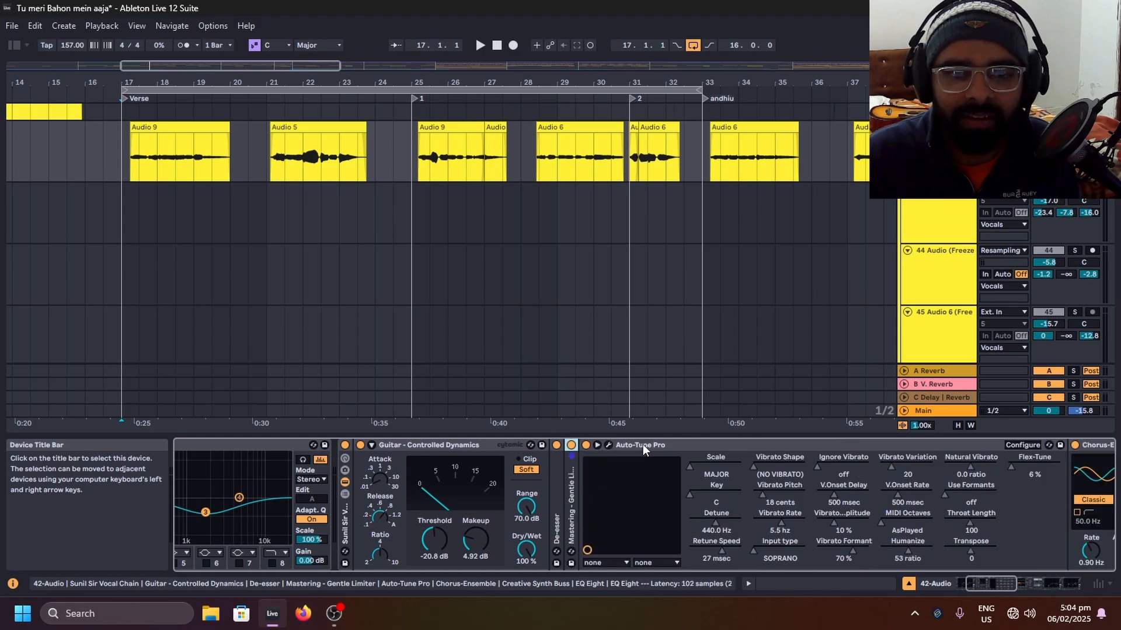
double_click(643, 444)
double_click(642, 444)
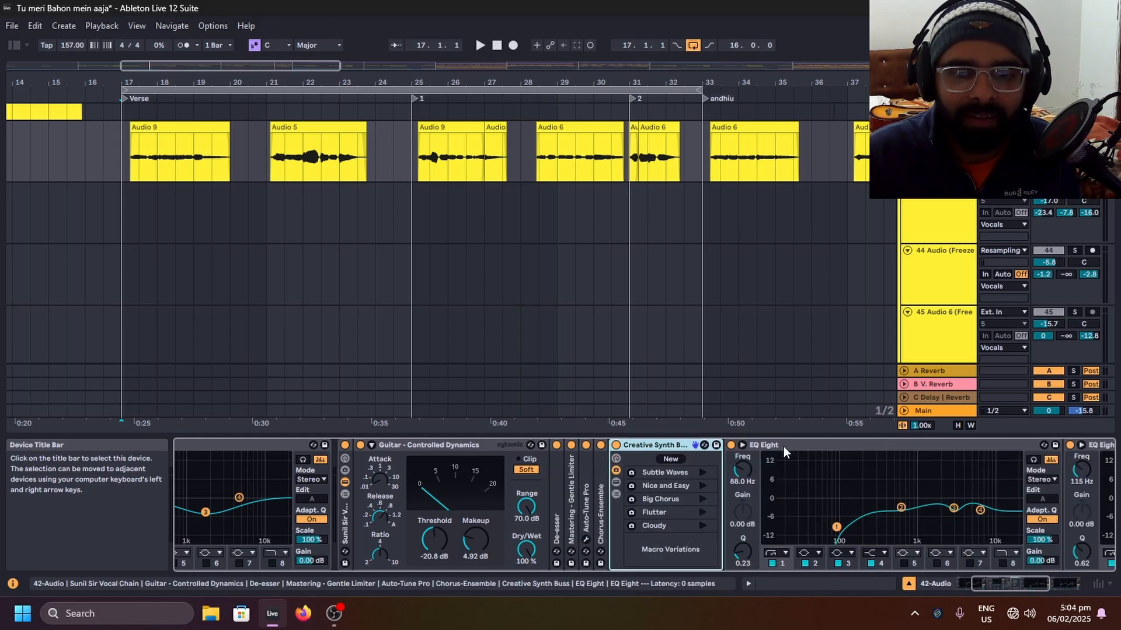
double_click(801, 444)
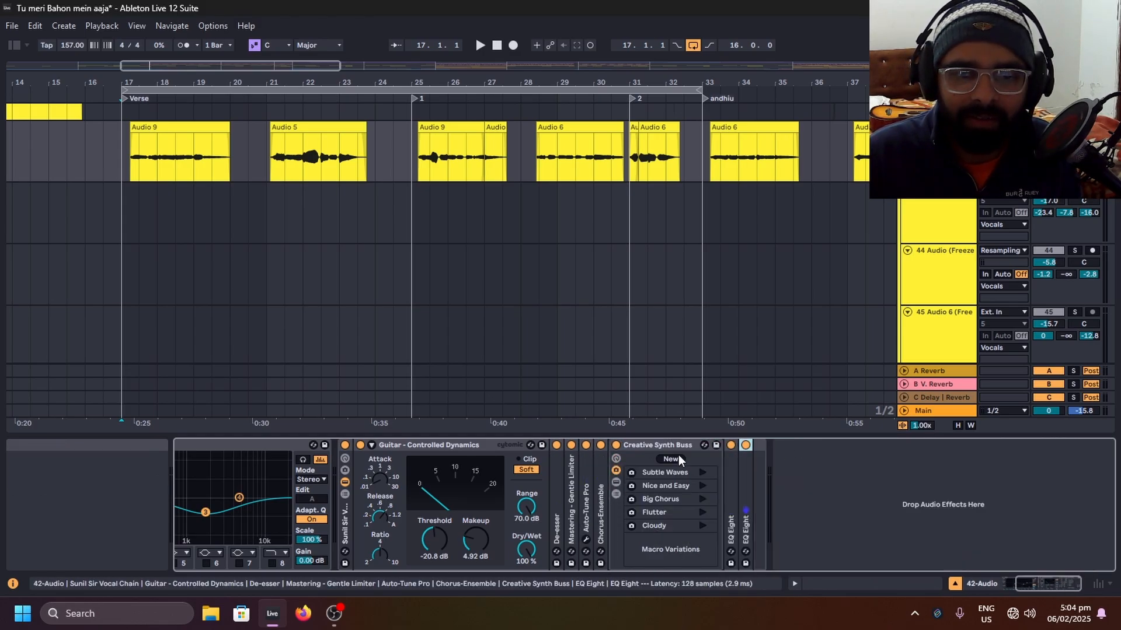
shift+click(556, 468)
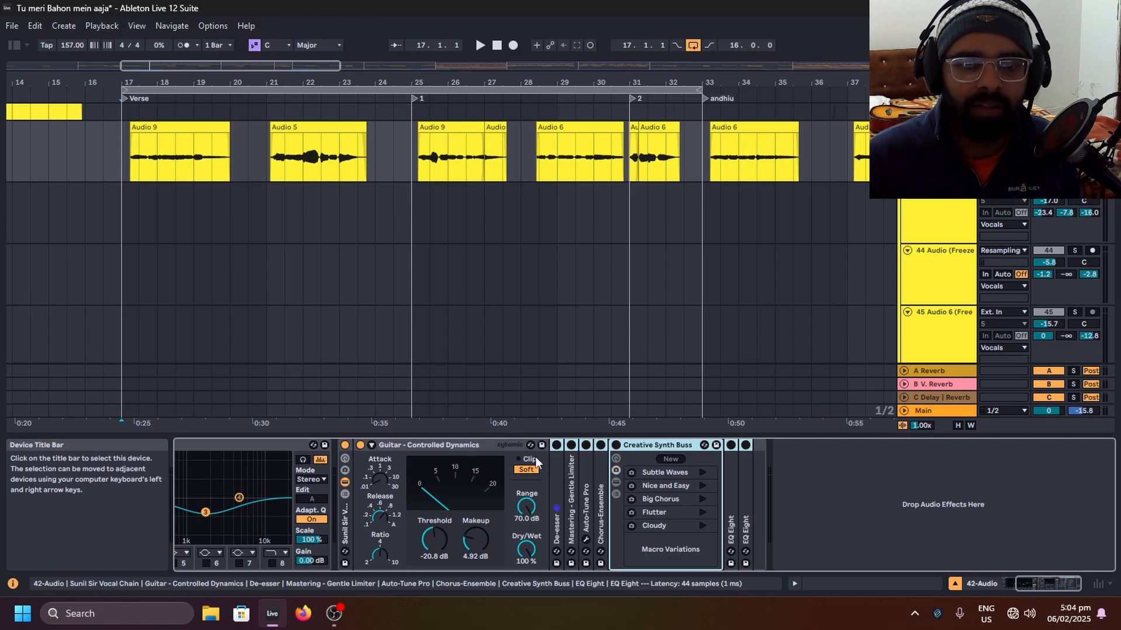
Step: Listen to the vocal from bar 17 with only the first EQ Eight and Controlled Dynamics active
click(124, 157)
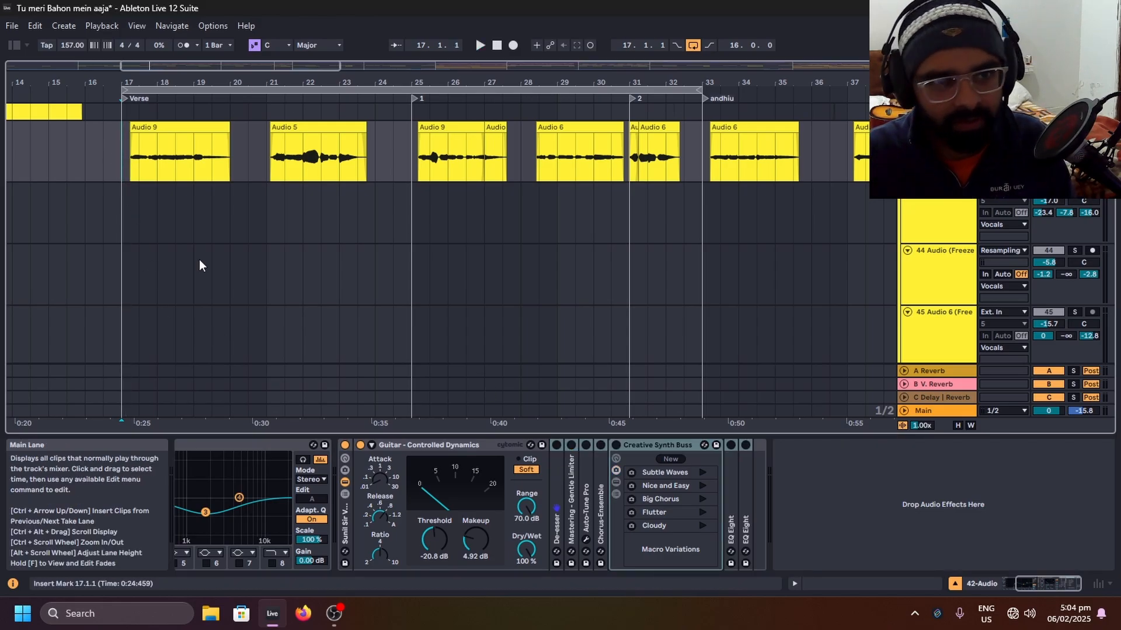
key(space)
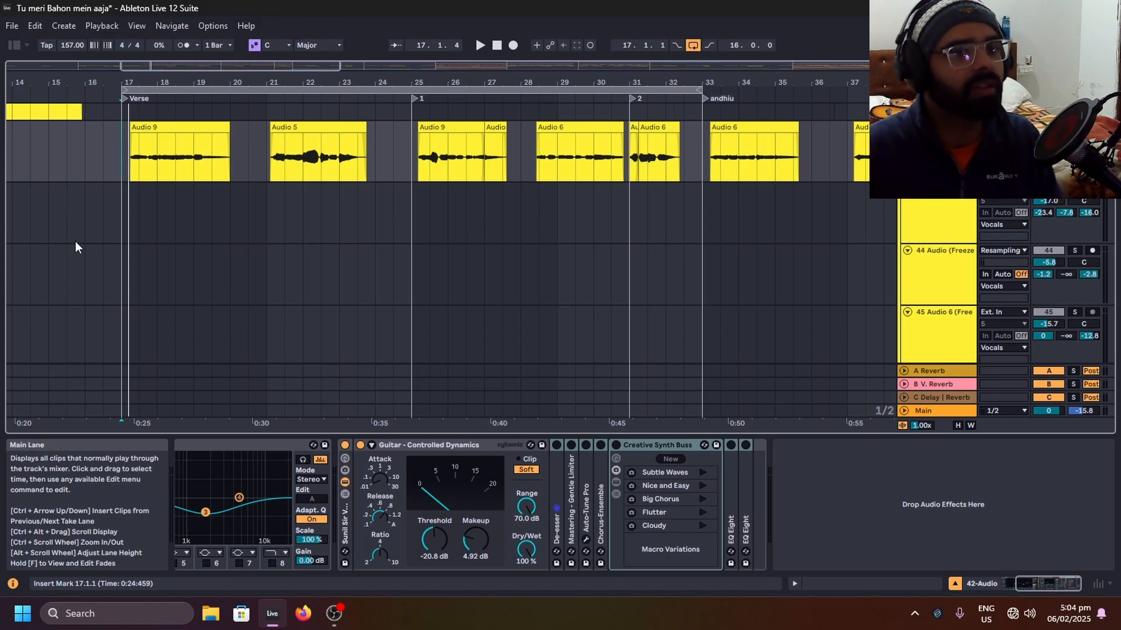
ctrl+scroll(117, 154, up, 3)
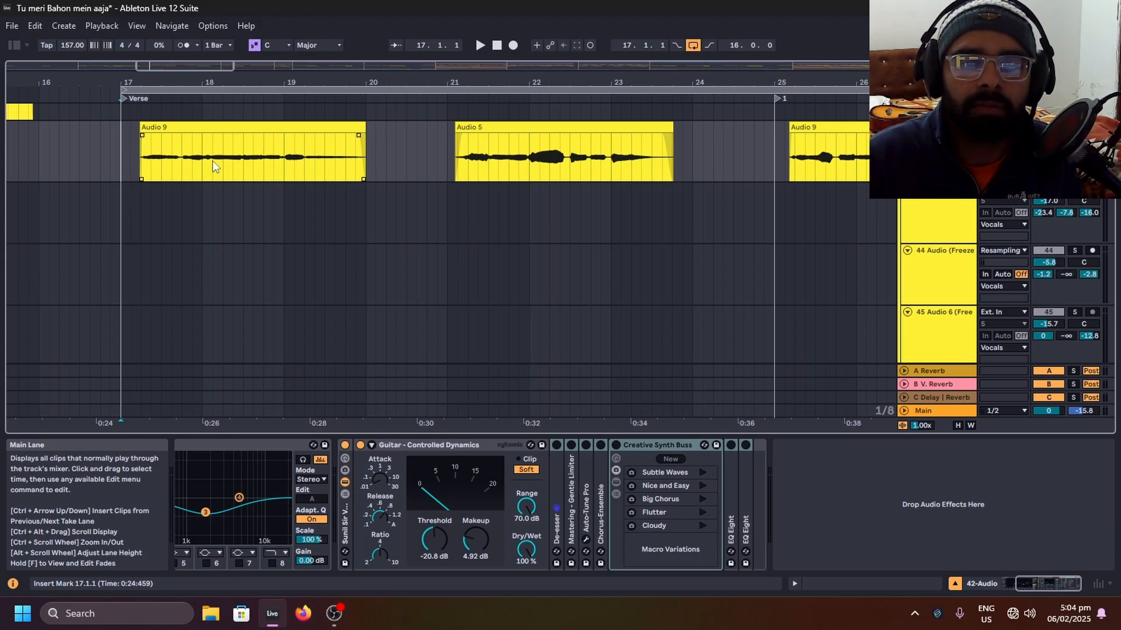
key(space)
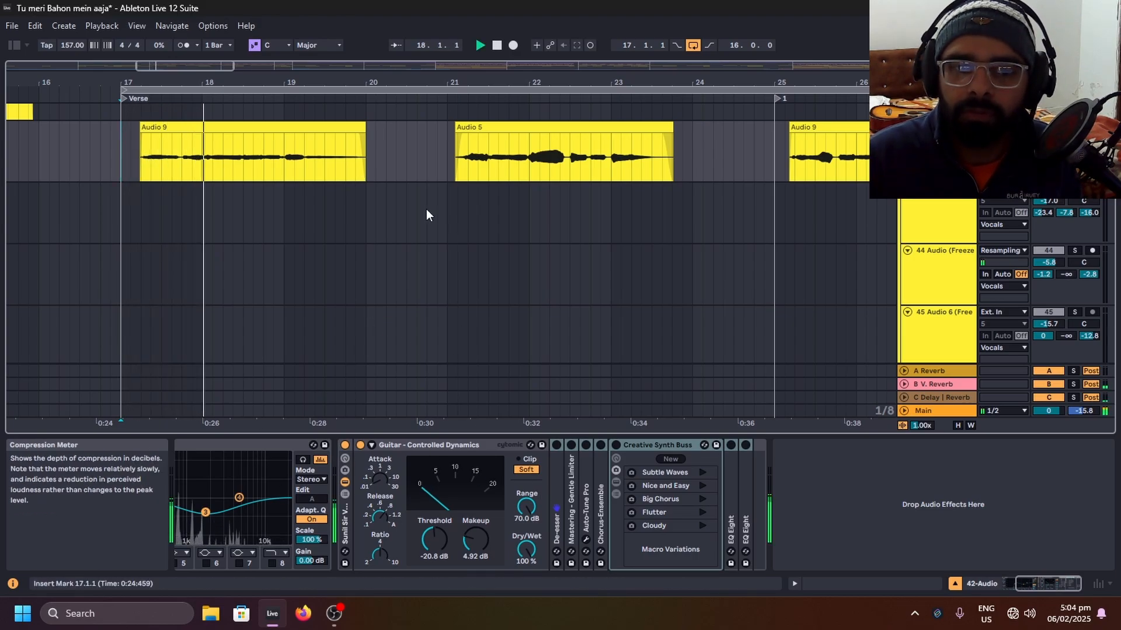
ctrl+scroll(425, 210, down, 8)
ctrl+scroll(164, 191, up, 3)
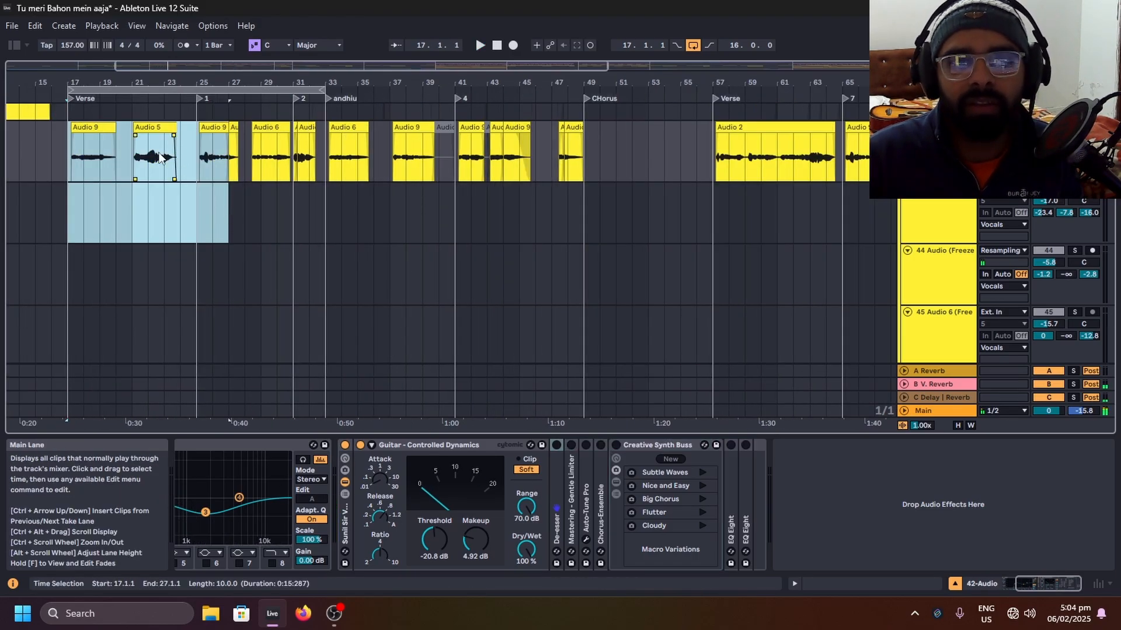
Step: Examine the waveforms of the first Audio 9 and Audio 5 vocal clips between bars 17 and 25
click(150, 160)
drag(138, 171, 173, 167)
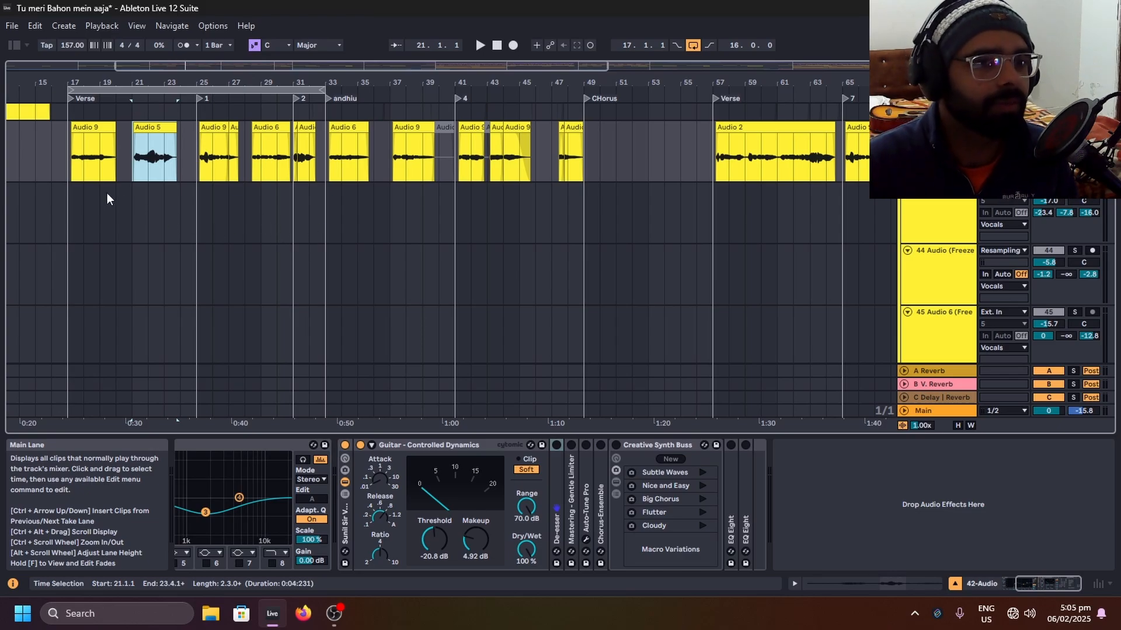
click(71, 162)
scroll(68, 169, up, 2)
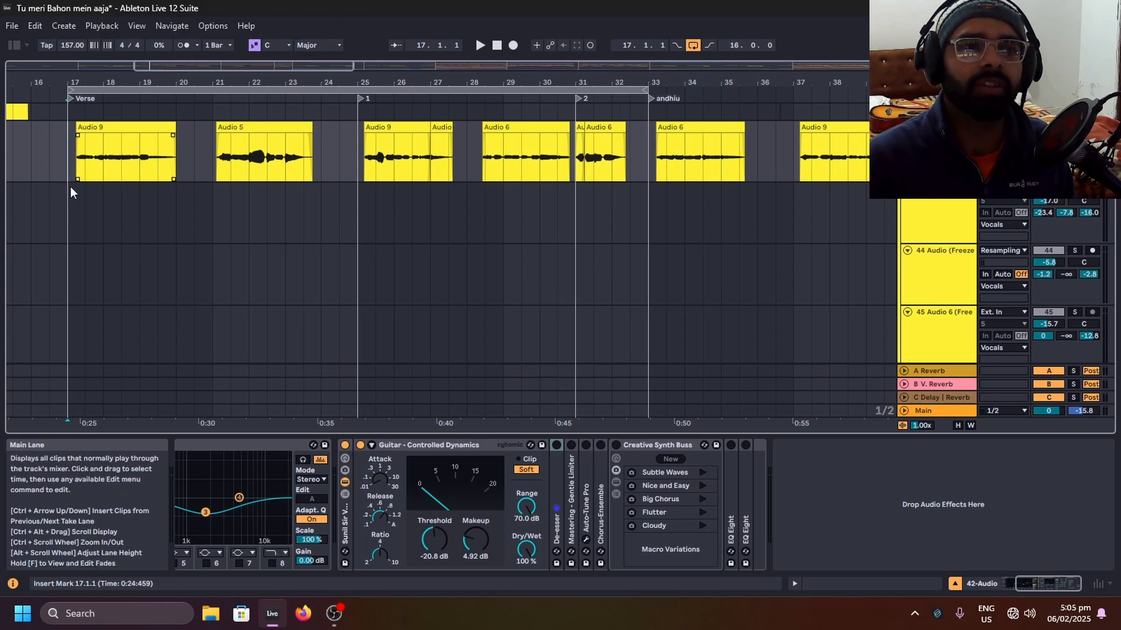
drag(69, 172, 353, 165)
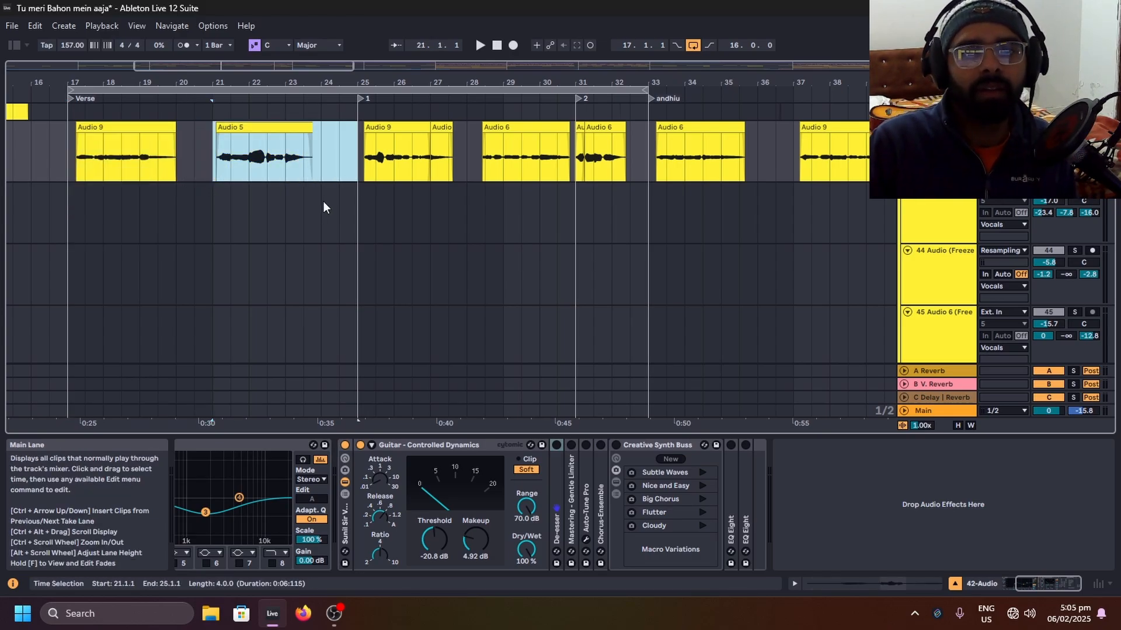
drag(62, 152, 339, 167)
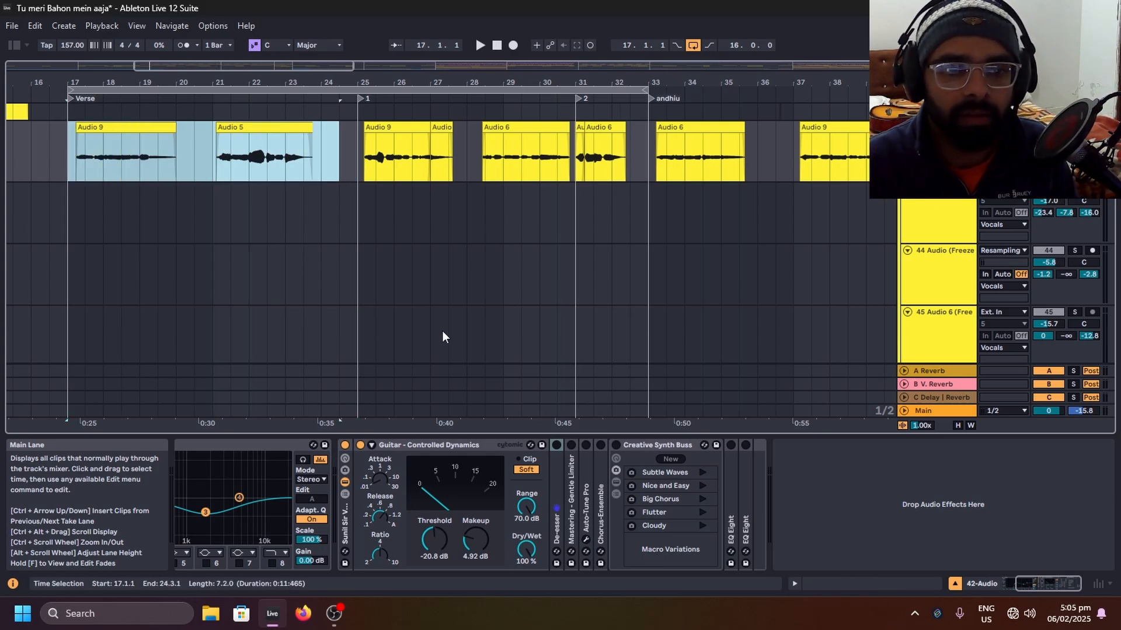
Step: Fold the Controlled Dynamics compressor and activate the unfolded De-esser
double_click(401, 447)
double_click(377, 481)
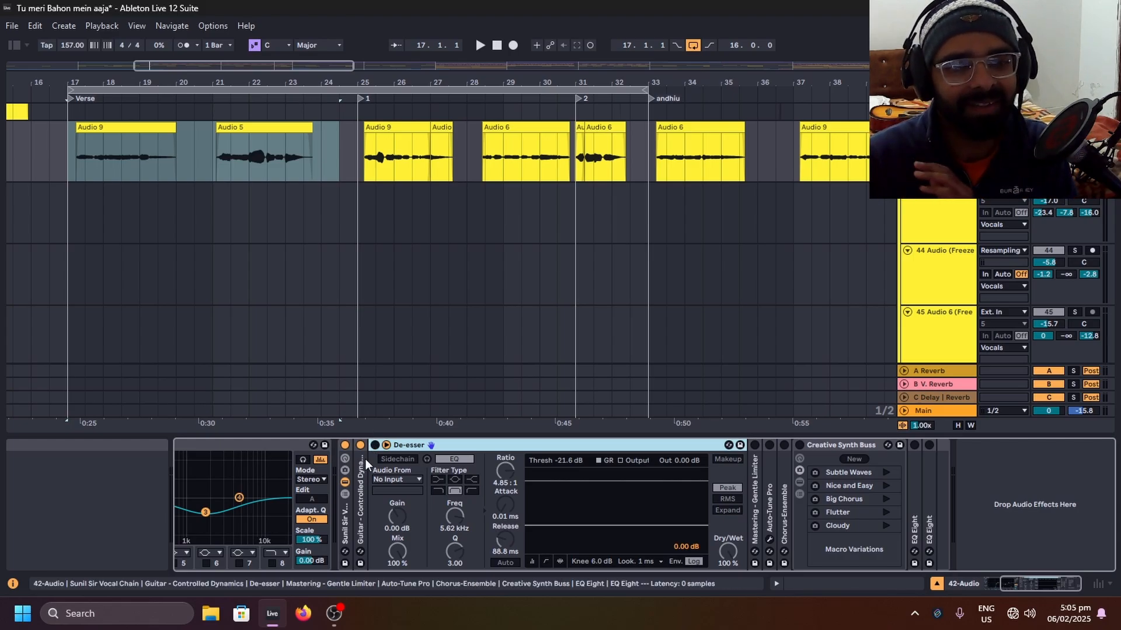
click(377, 444)
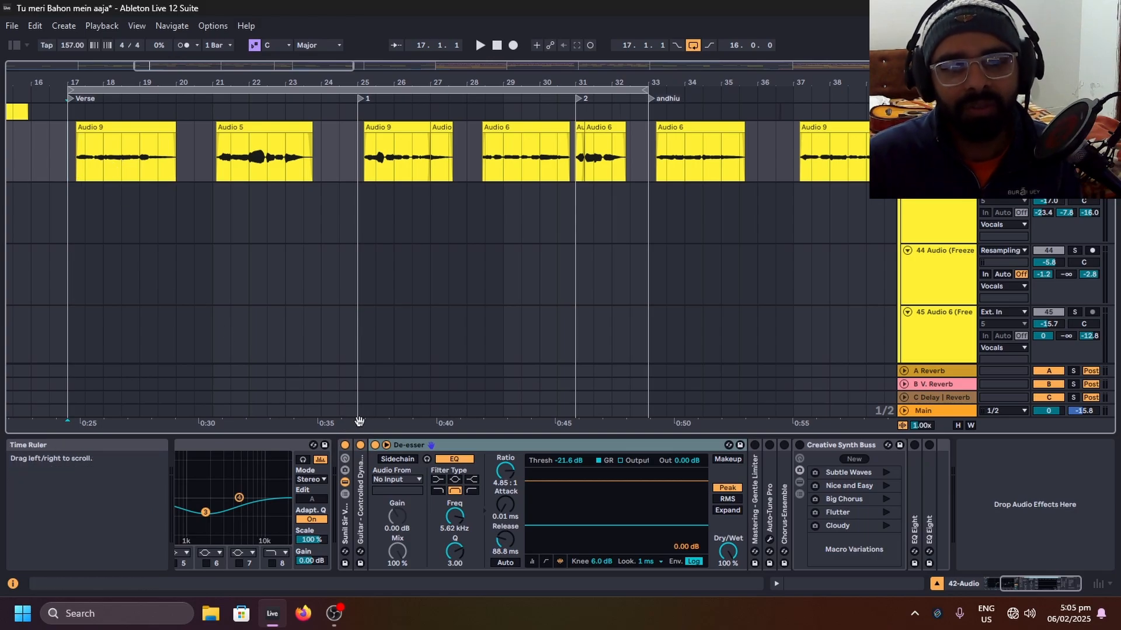
Step: Listen to the vocal from bar 17 with the De-esser active while watching its gain reduction display
click(385, 445)
click(385, 445)
key(space)
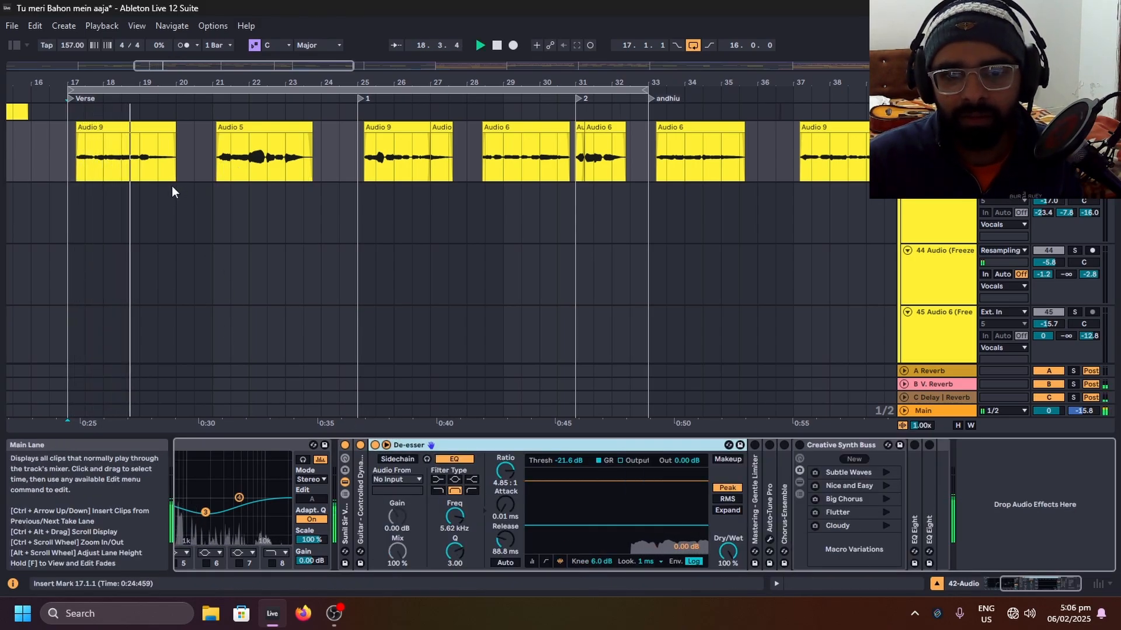
key(space)
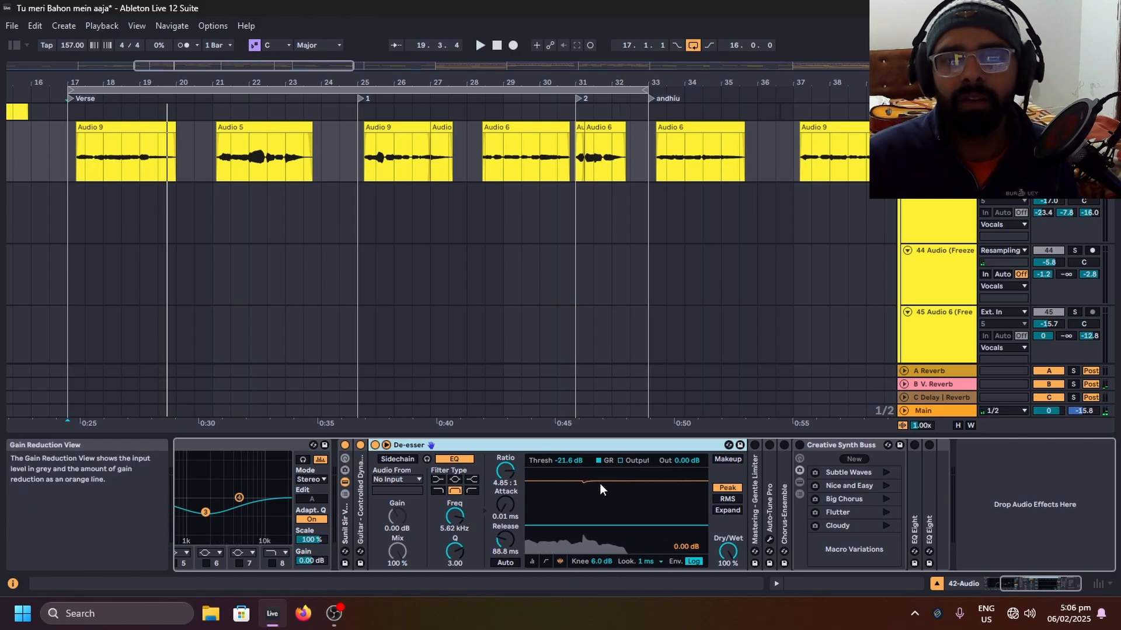
Step: Fold the De-esser, activate Mastering - Gentle Limiter and listen to the vocal from bar 17 with it on
click(386, 445)
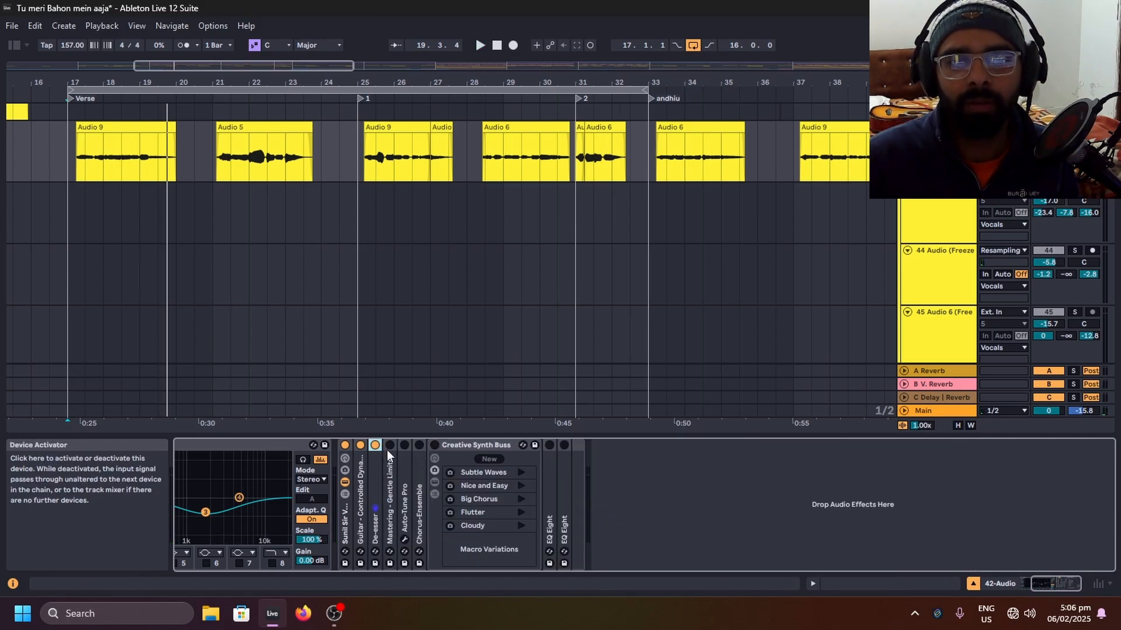
double_click(391, 477)
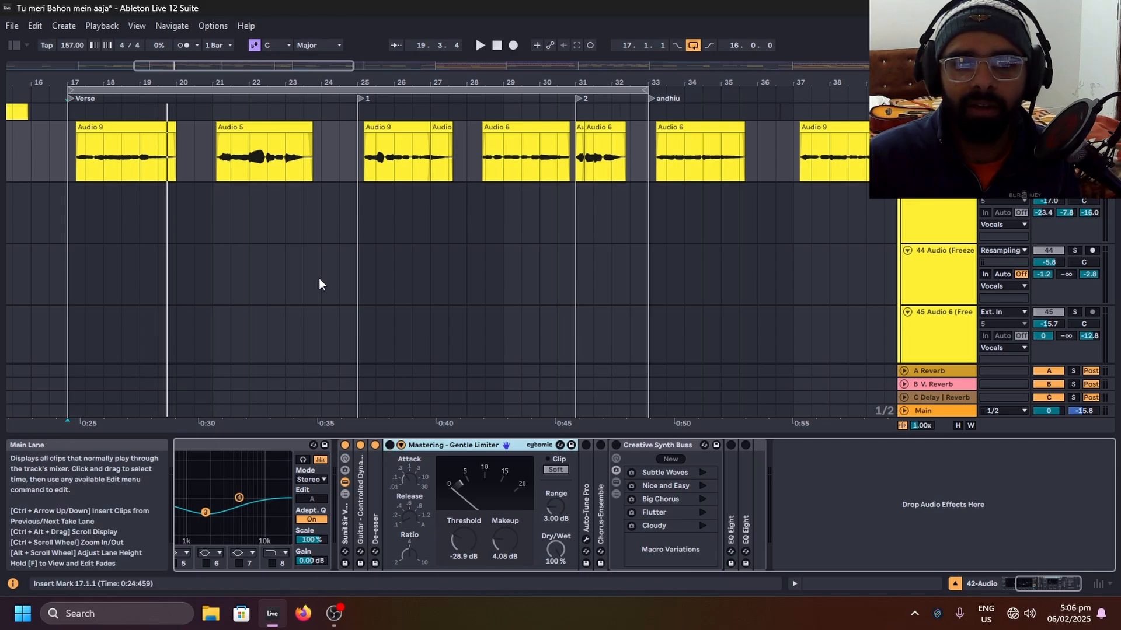
click(386, 444)
key(space)
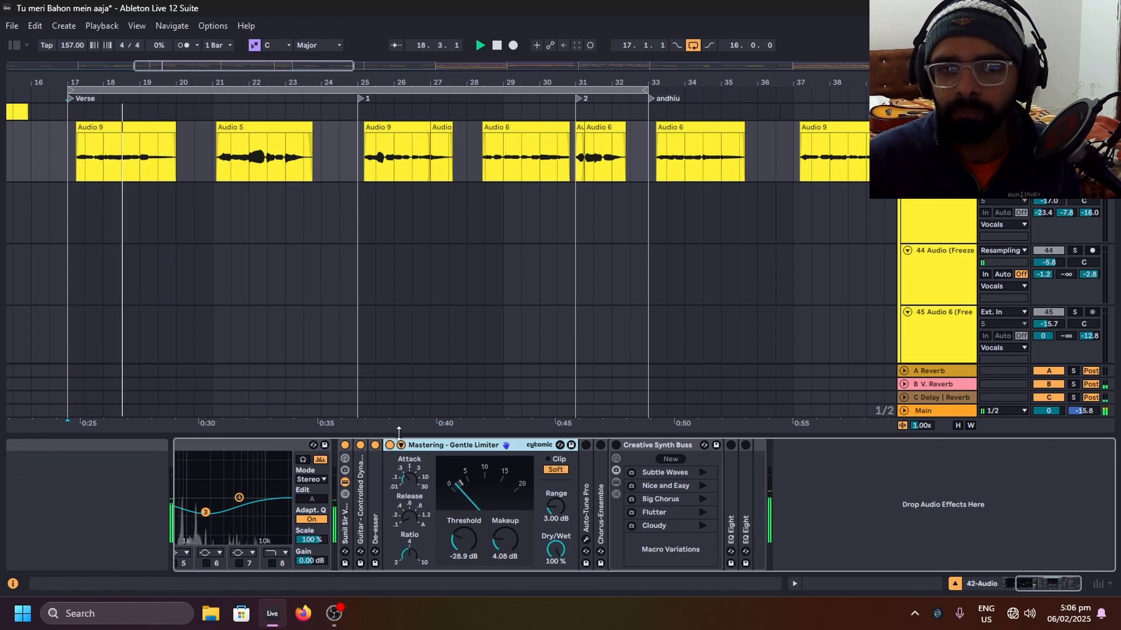
key(space)
double_click(433, 447)
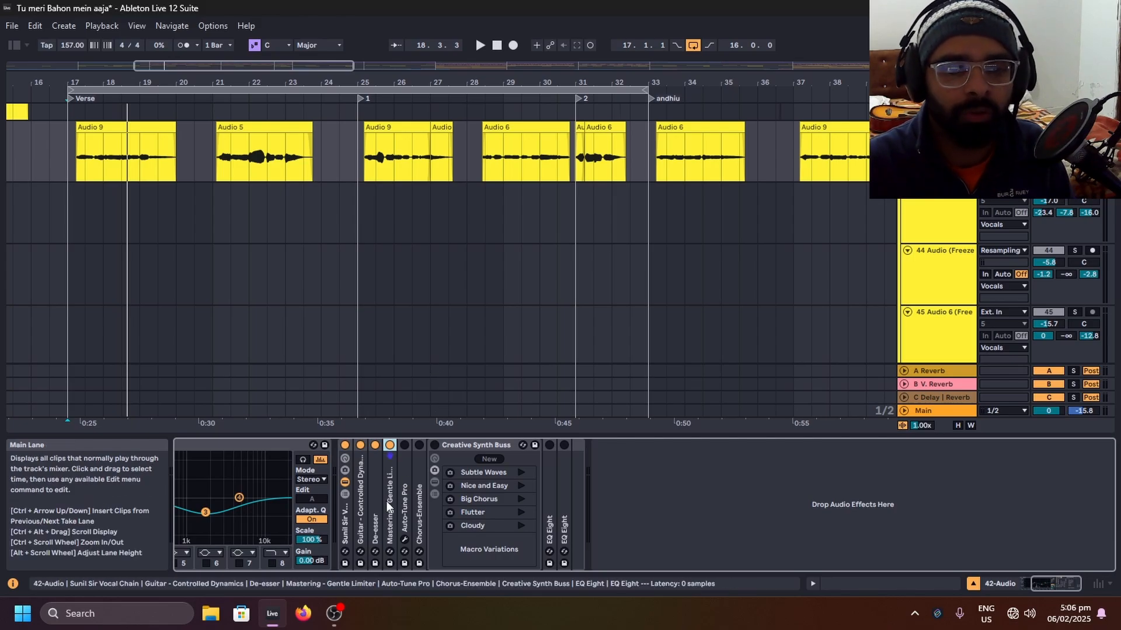
Step: Look over Auto-Tune Pro's parameters, activate it and place the insert mark at bar 17
double_click(404, 486)
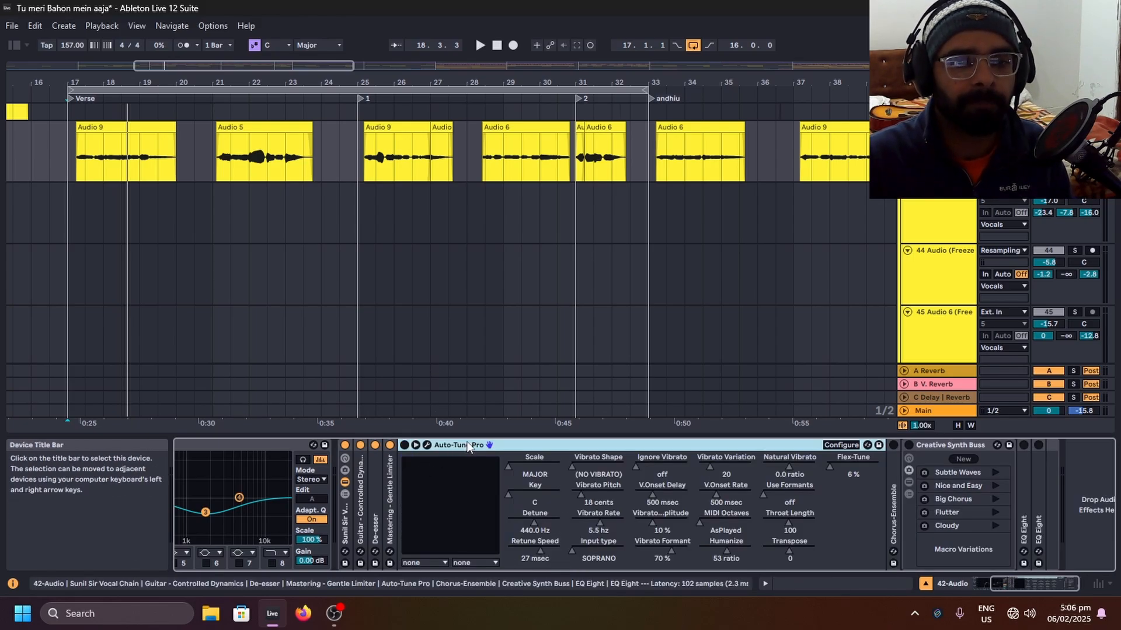
double_click(440, 447)
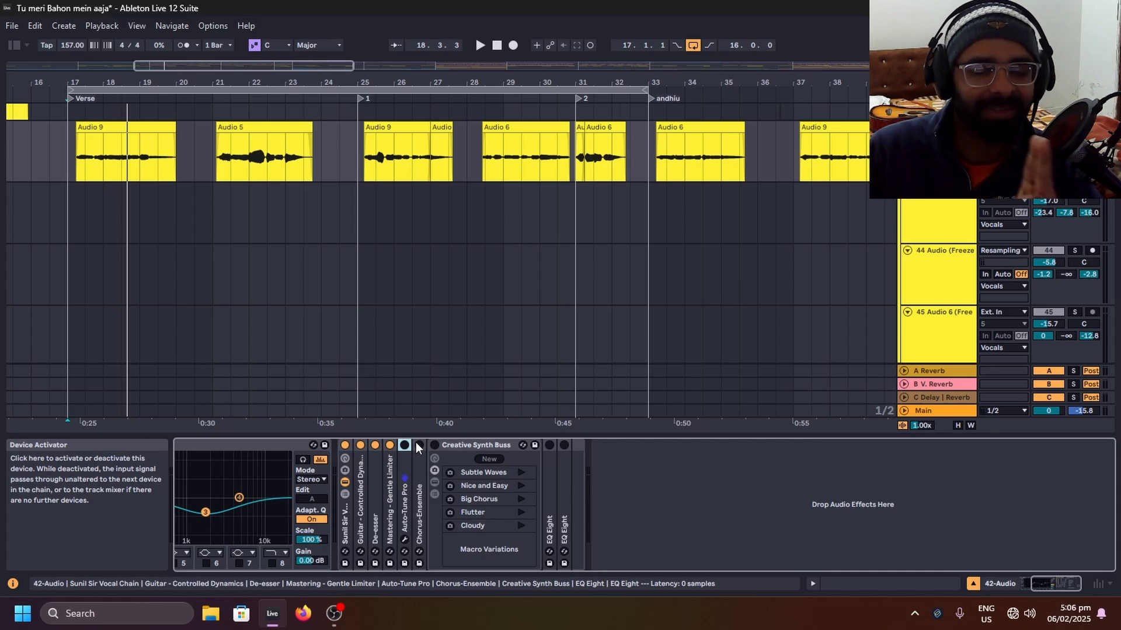
click(404, 446)
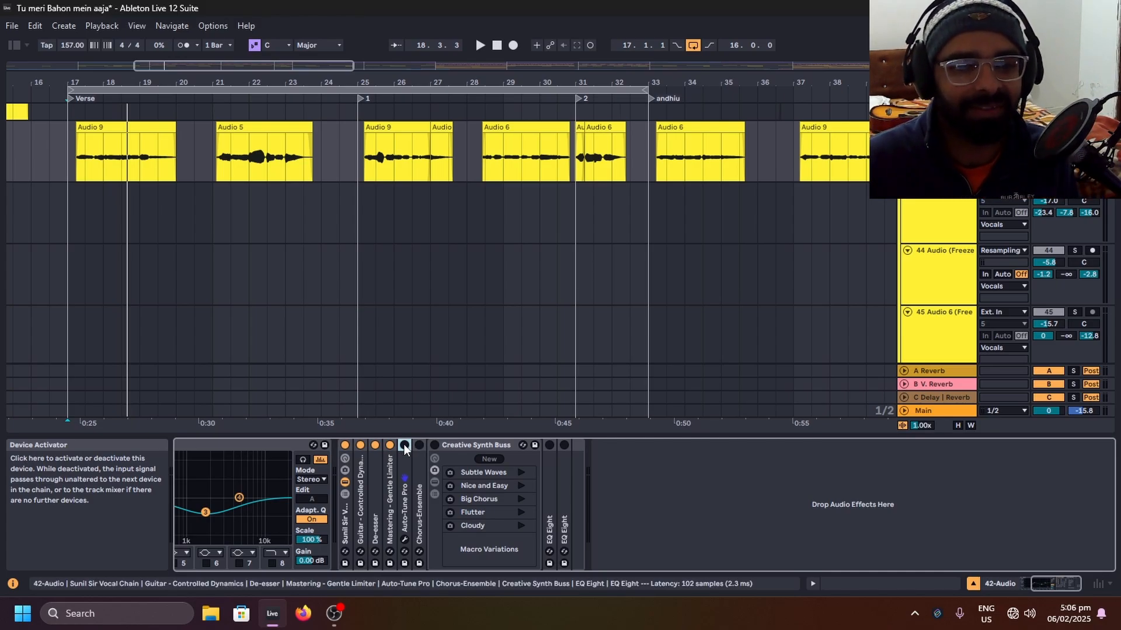
click(72, 174)
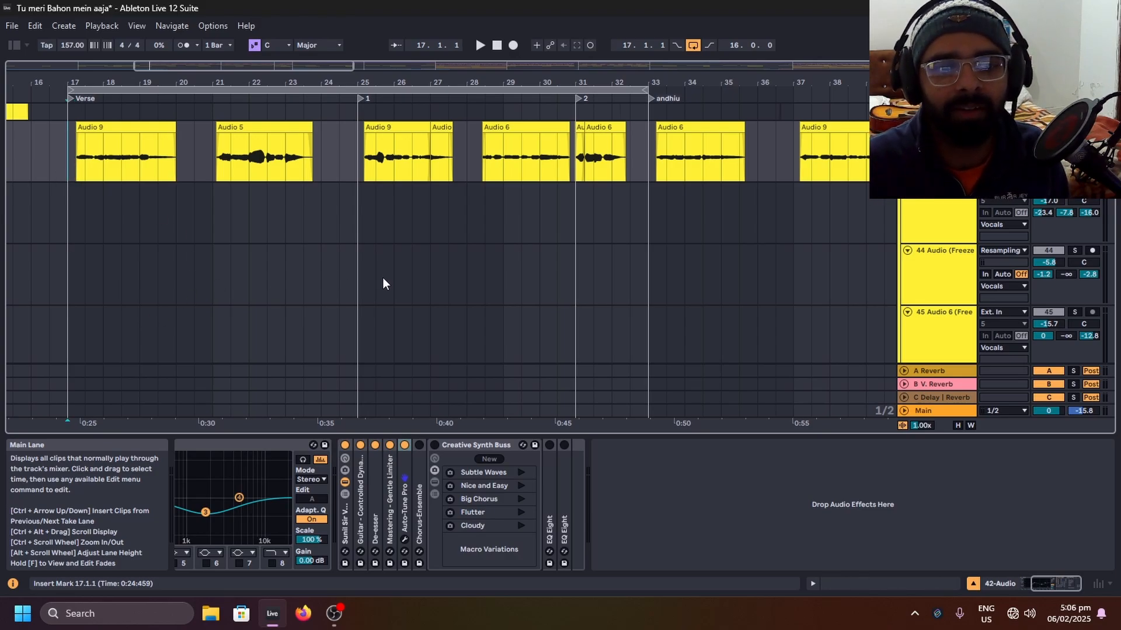
Step: Listen to the vocal from bar 17 with Auto-Tune Pro active and open its plug-in window over the arrangement
double_click(398, 500)
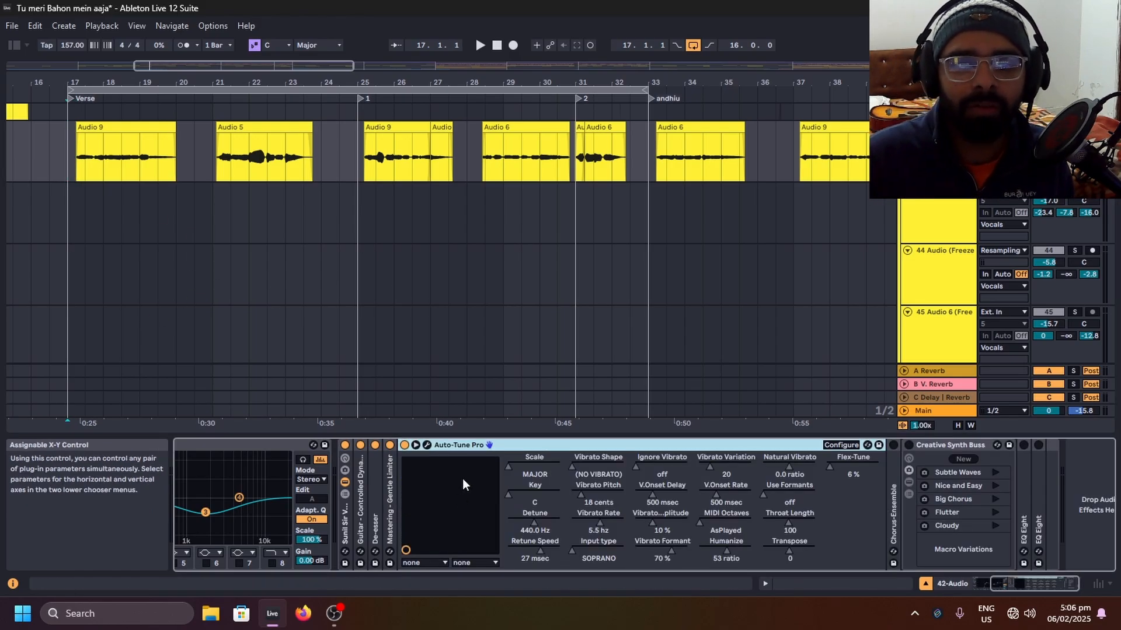
double_click(472, 443)
key(space)
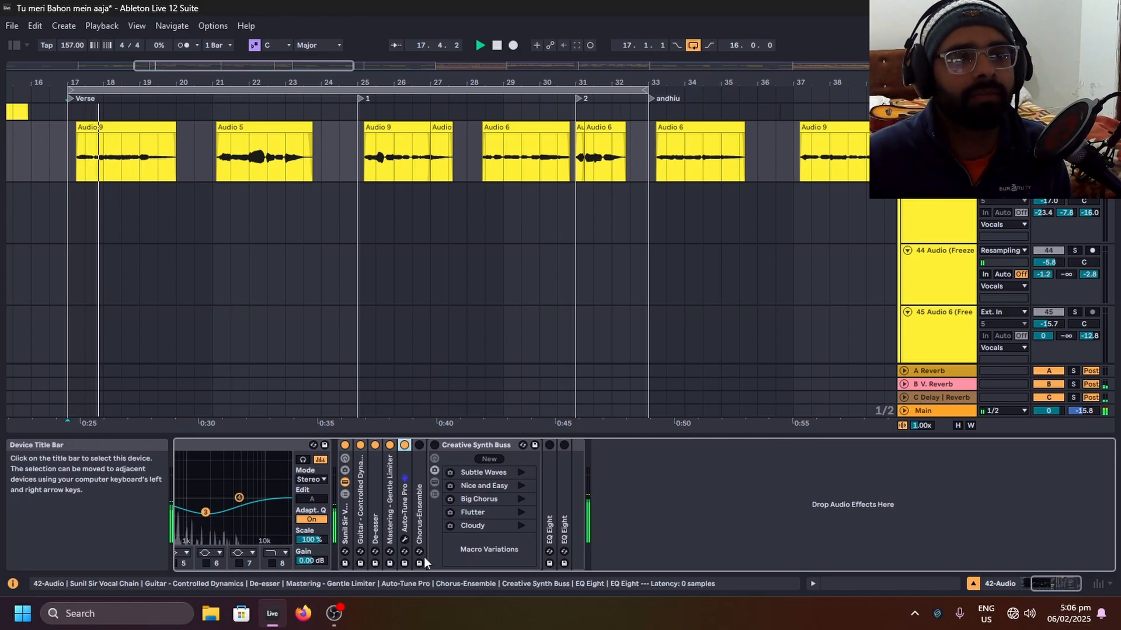
double_click(398, 465)
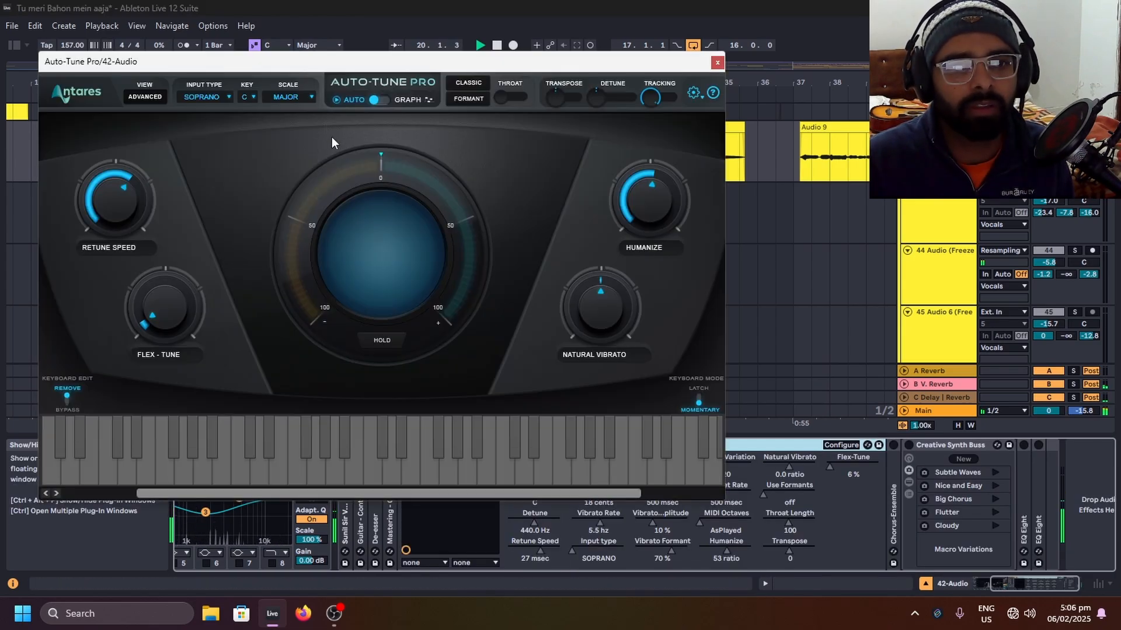
drag(266, 68, 570, 208)
key(space)
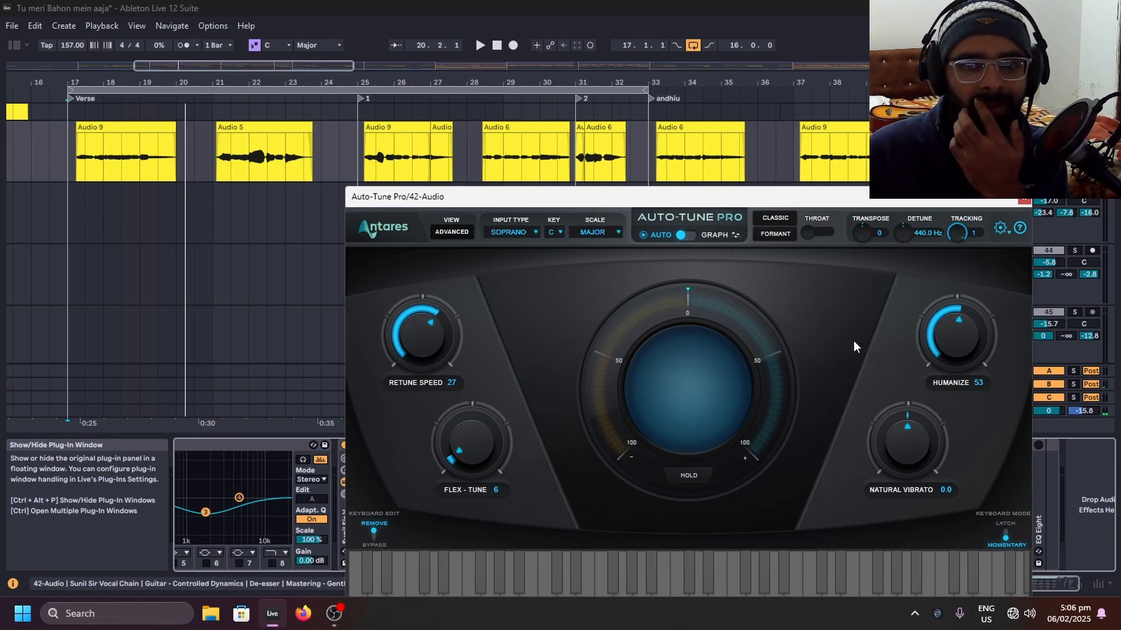
Step: Set Auto-Tune Pro's Retune Speed to 32, listen to the vocal from bar 17 and close the plug-in window
mouse_move(442, 324)
mouse_down()
mouse_move(440, 343)
mouse_move(445, 332)
mouse_up()
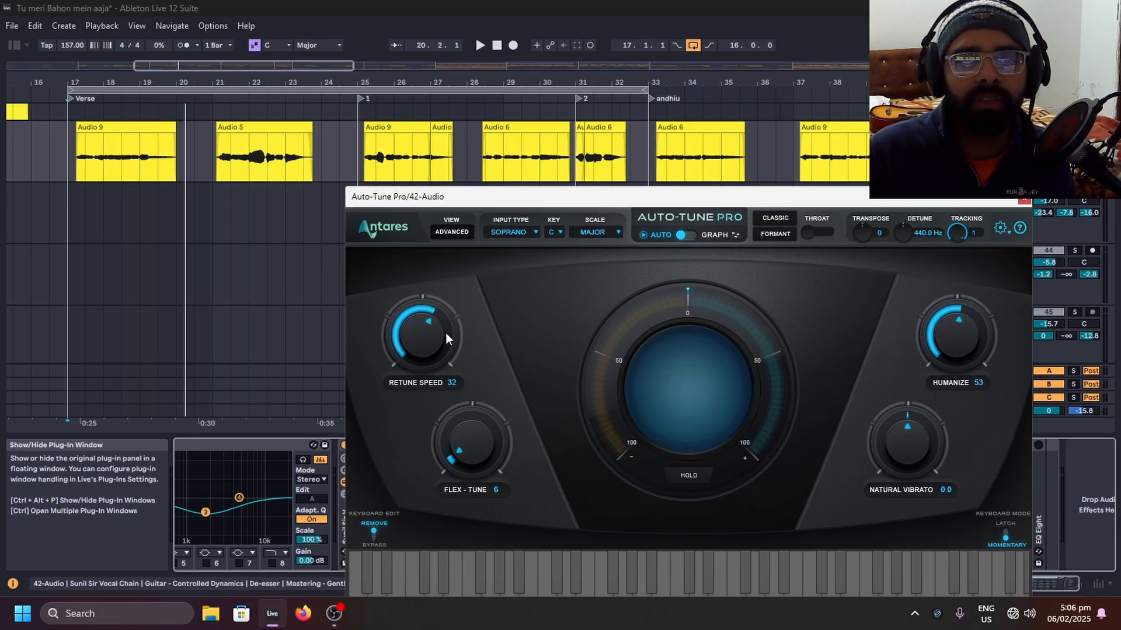
drag(617, 199, 488, 230)
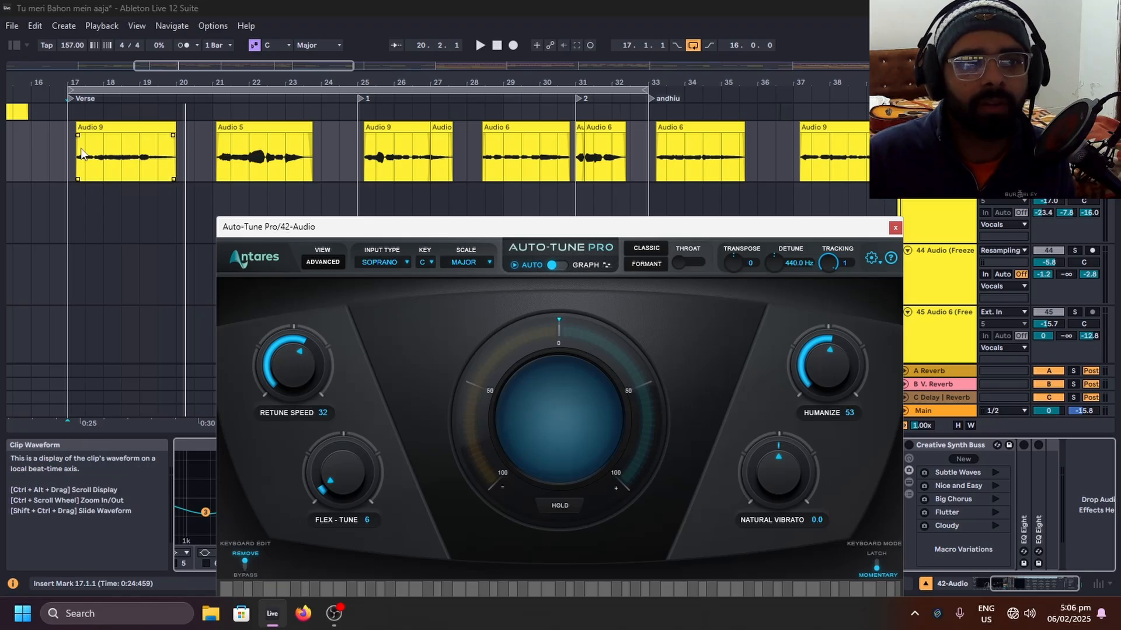
click(60, 149)
key(space)
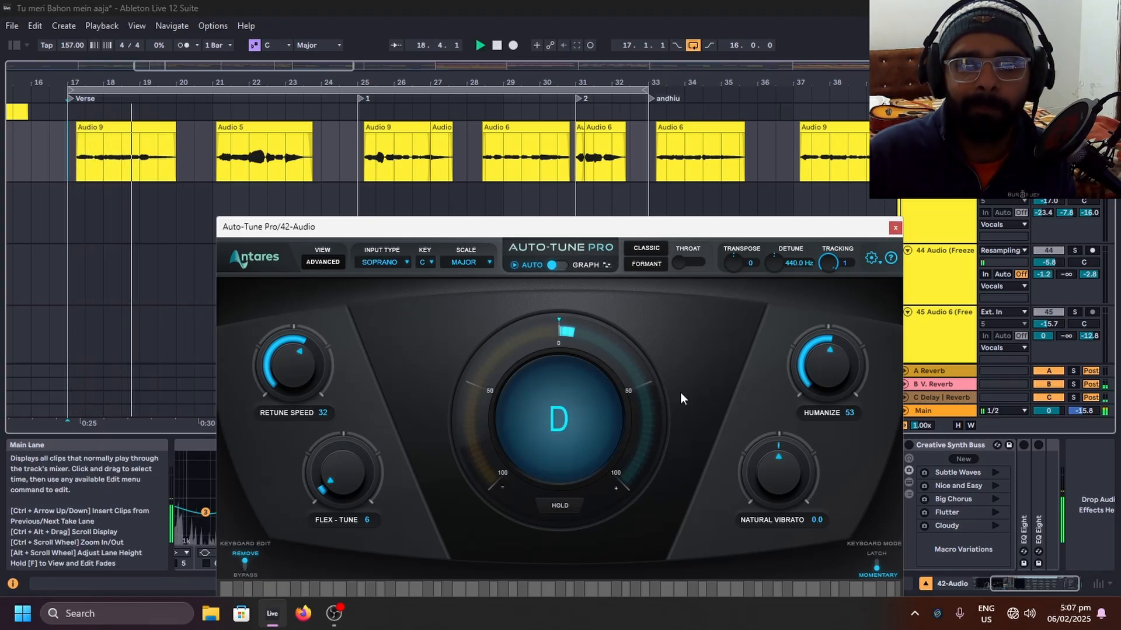
click(895, 227)
key(space)
Step: Fold Auto-Tune Pro, then activate the unfolded Chorus-Ensemble and play the vocal from bar 17
click(584, 446)
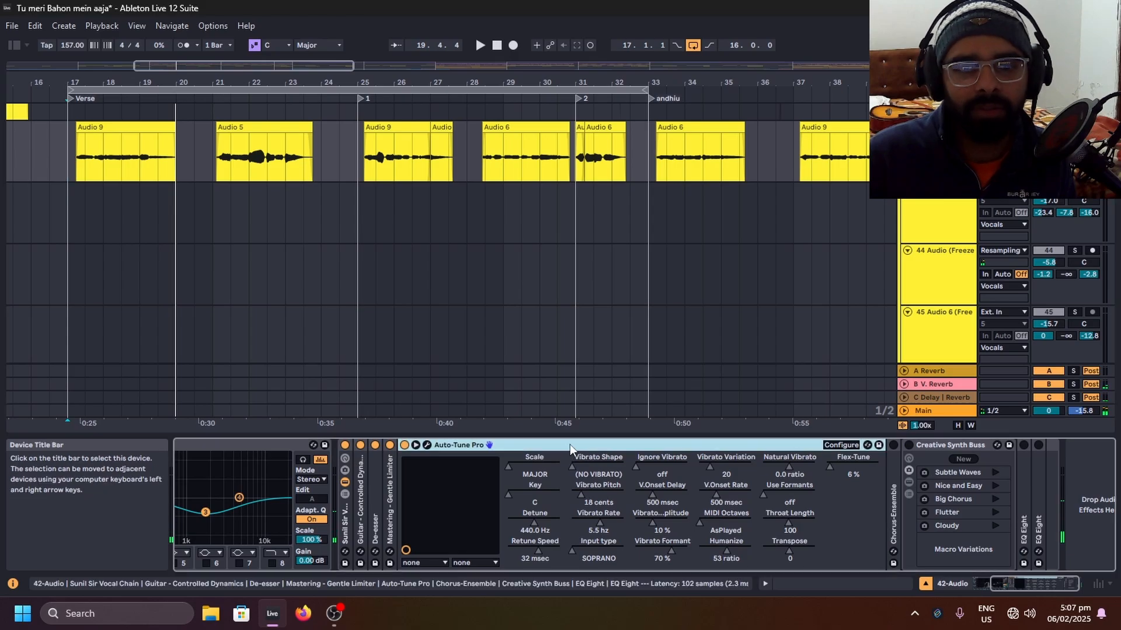
click(417, 446)
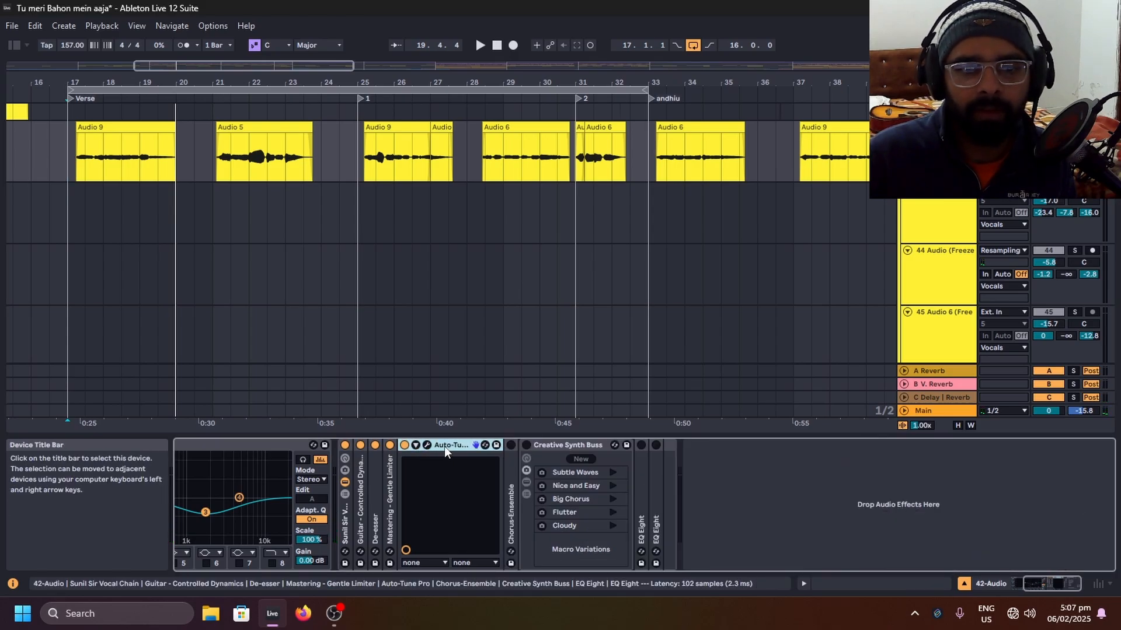
double_click(443, 447)
double_click(417, 471)
key(space)
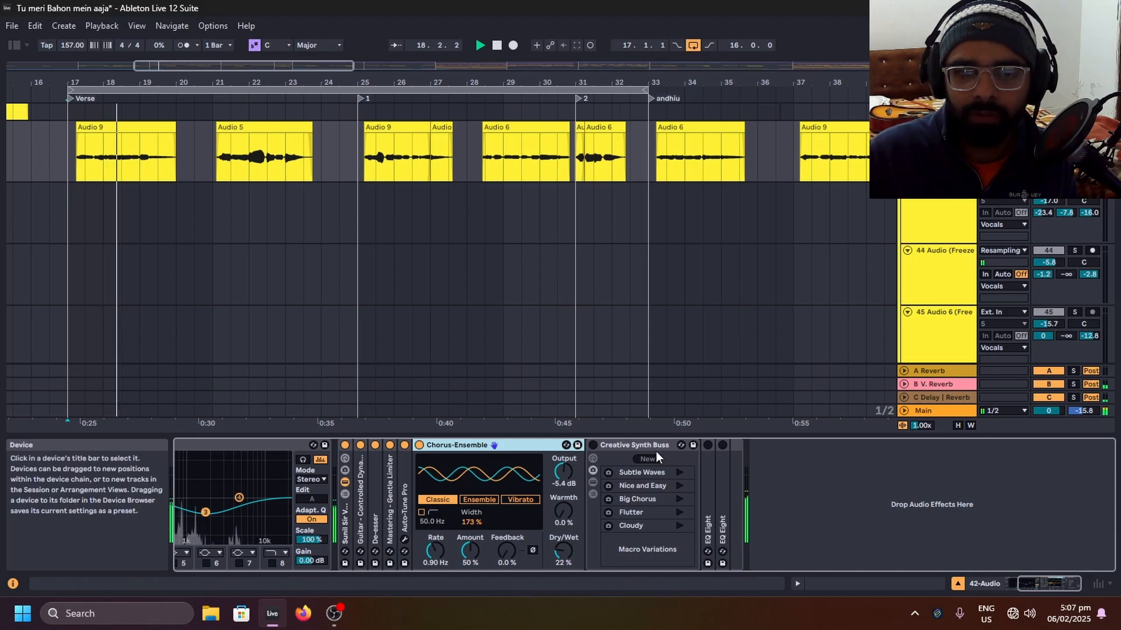
Step: Activate the Creative Synth Buss rack and listen to the vocal again from bar 17
click(592, 445)
key(space)
key(space)
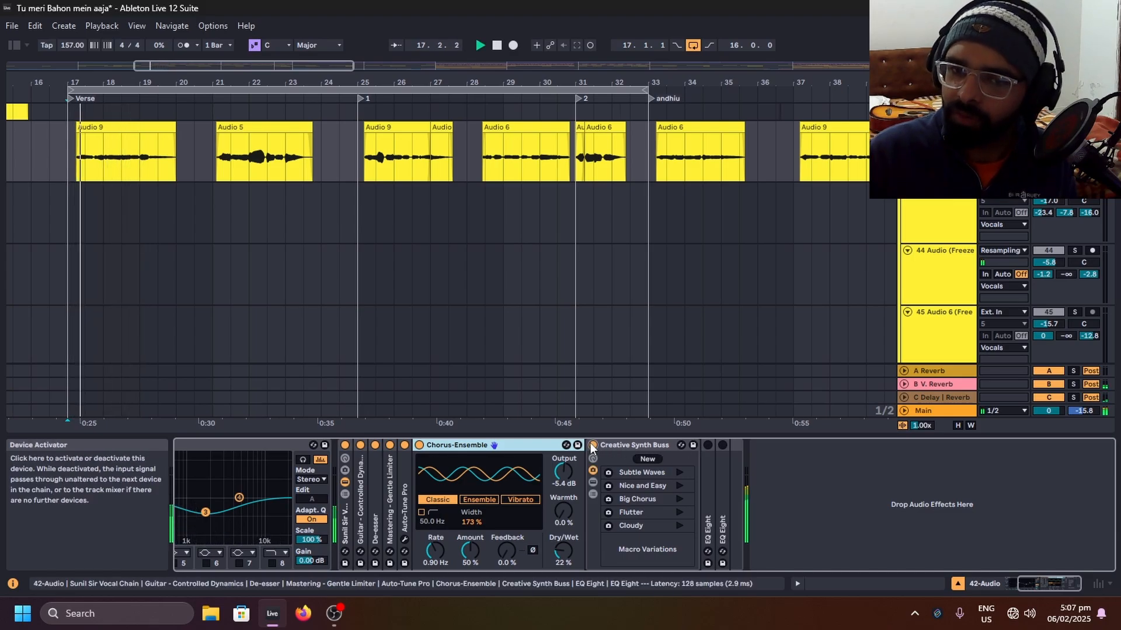
click(608, 445)
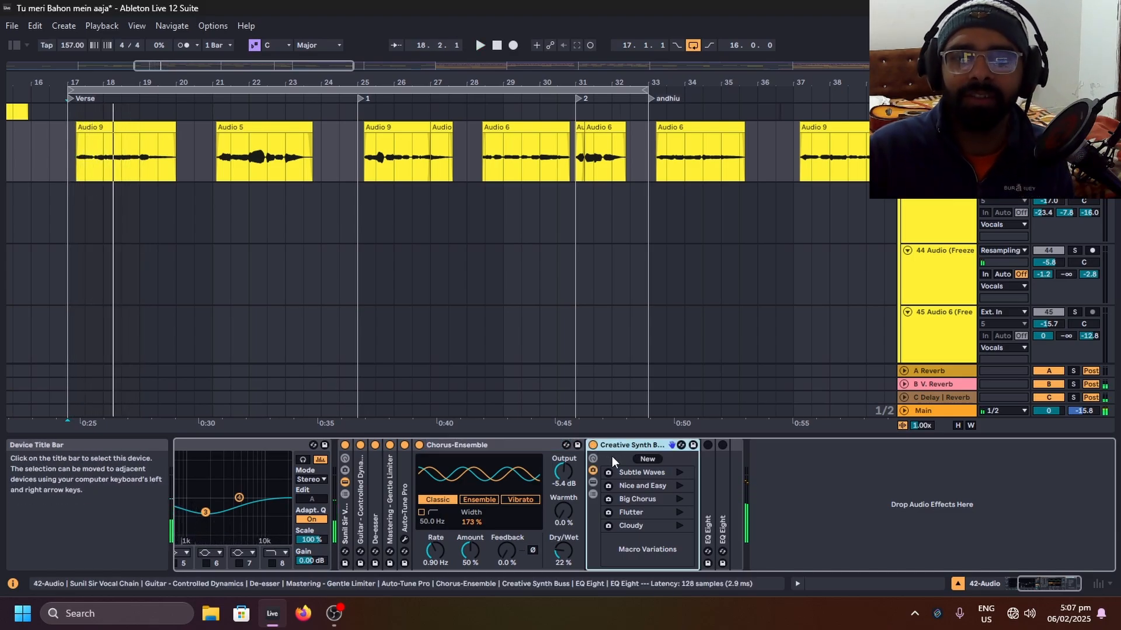
Step: Show the devices inside Creative Synth Buss, fold the Chorus-Ensemble before it and check the rack's chain list
click(593, 483)
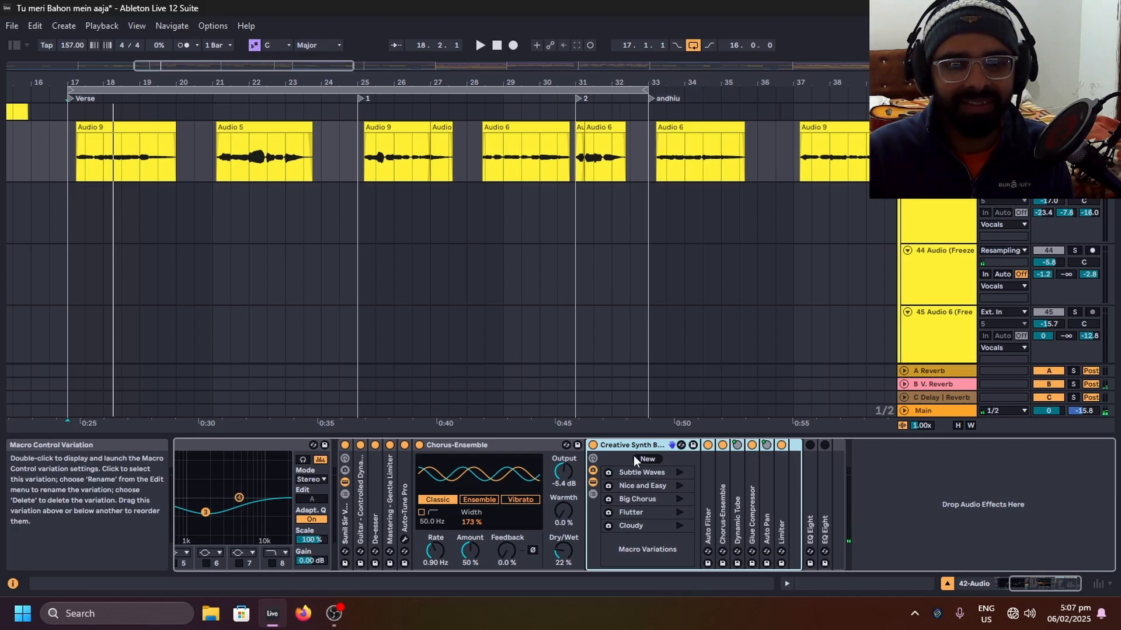
click(475, 442)
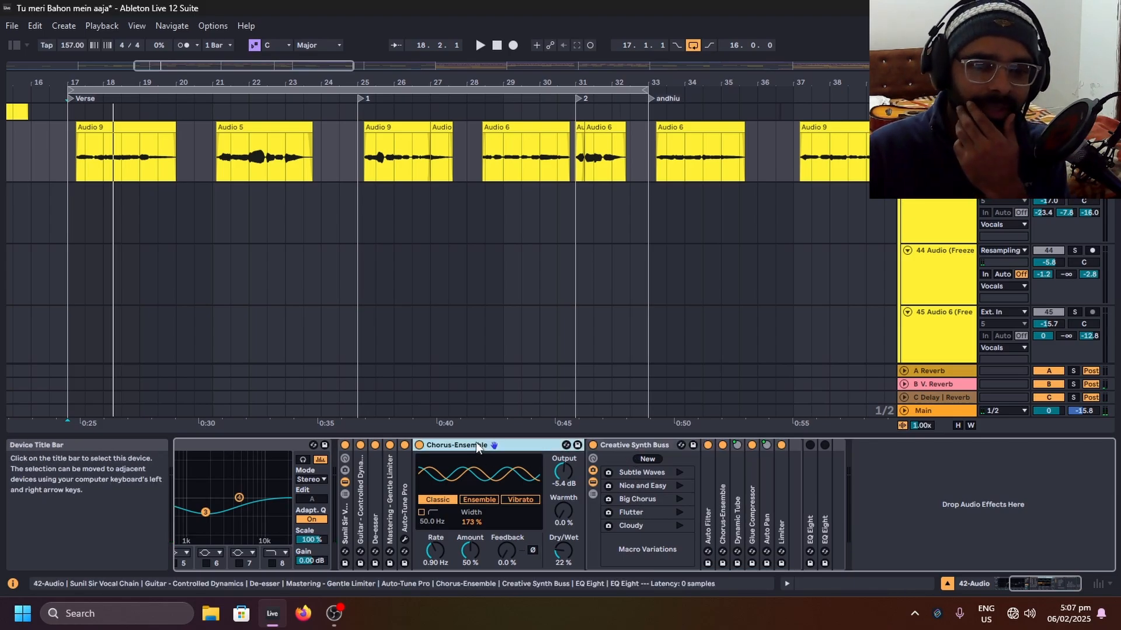
double_click(437, 443)
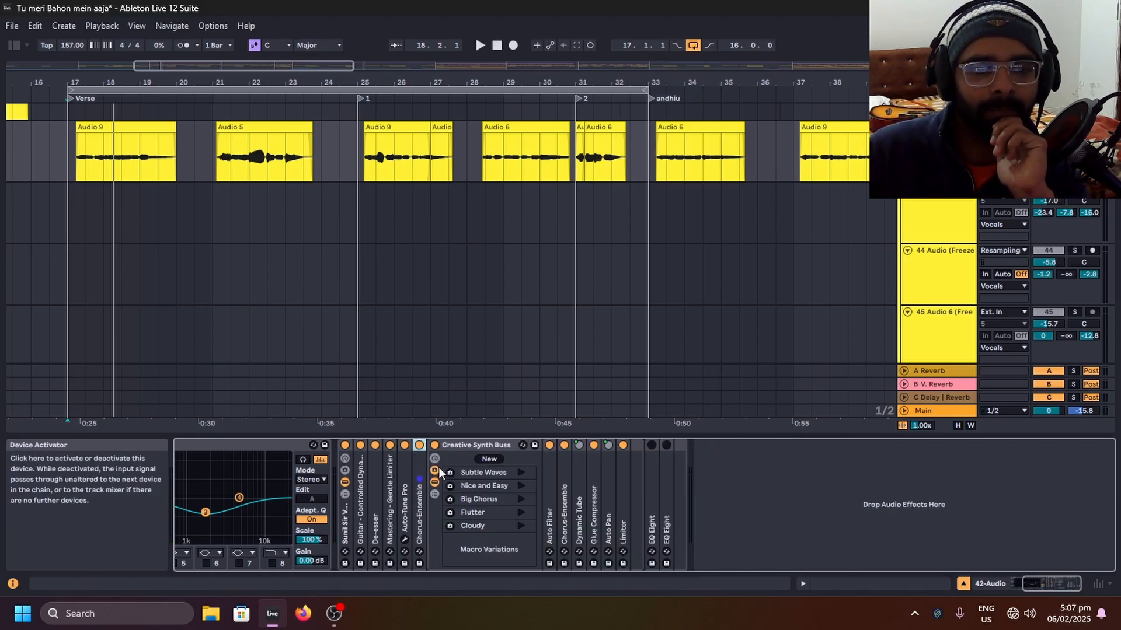
click(434, 495)
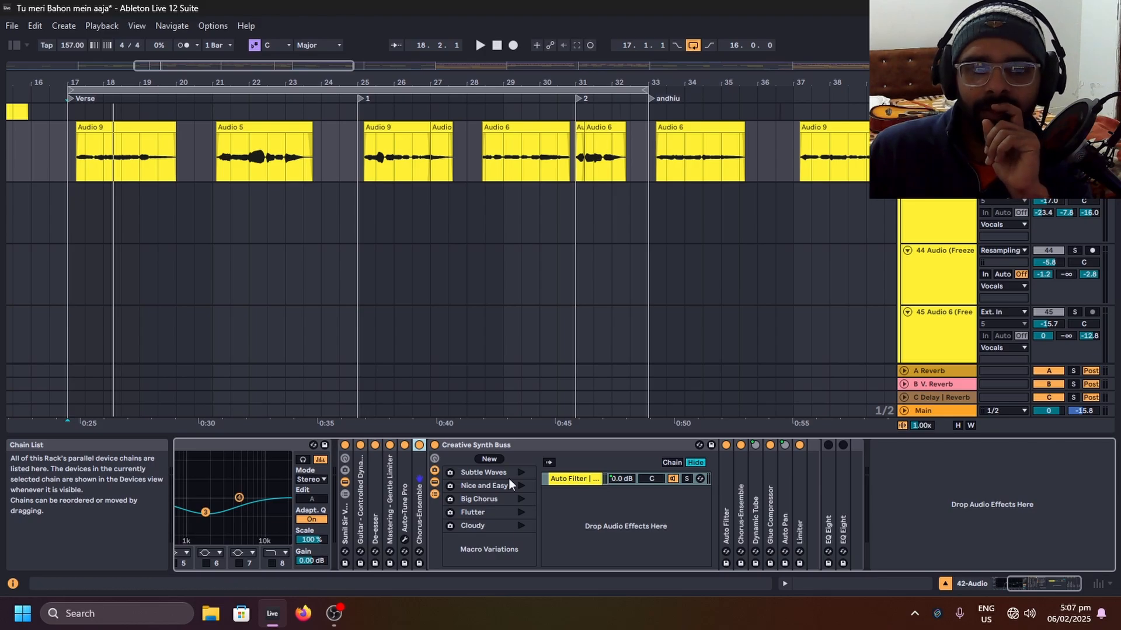
click(436, 494)
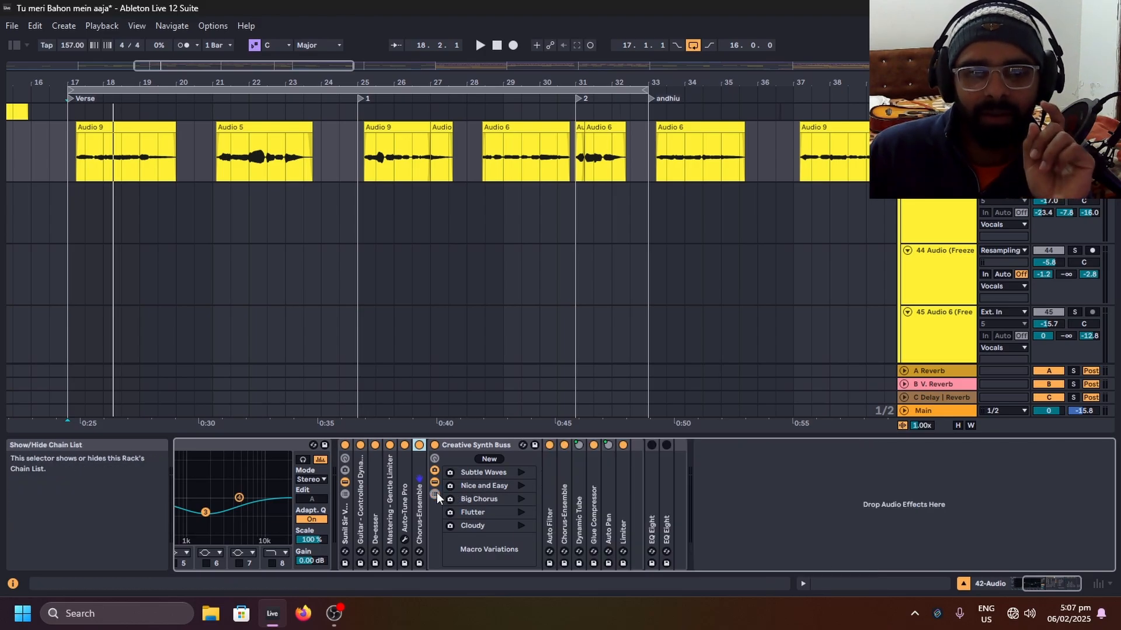
Step: Examine the Chorus-Ensemble and Dynamic Tube settings inside Creative Synth Buss, then fold both and hide the rack's devices
double_click(564, 486)
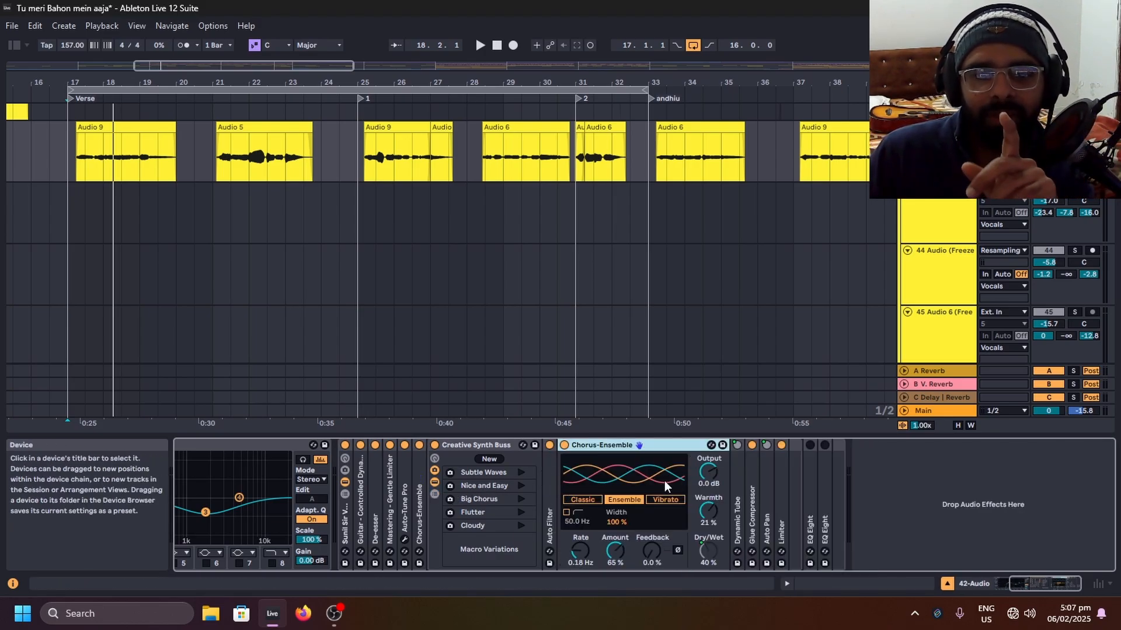
double_click(731, 487)
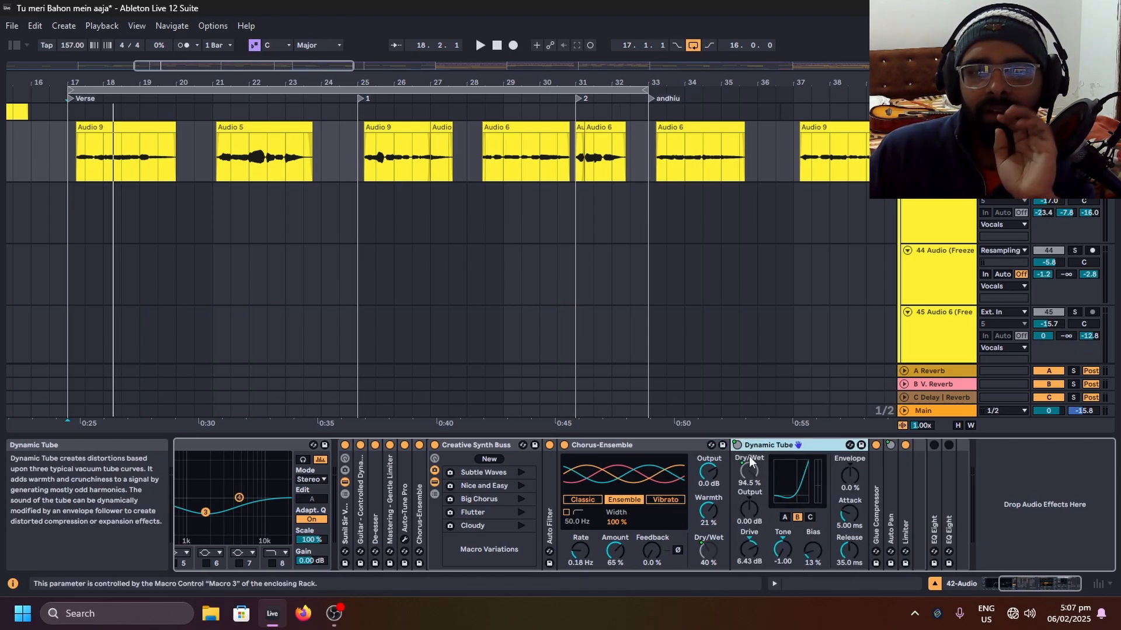
double_click(763, 447)
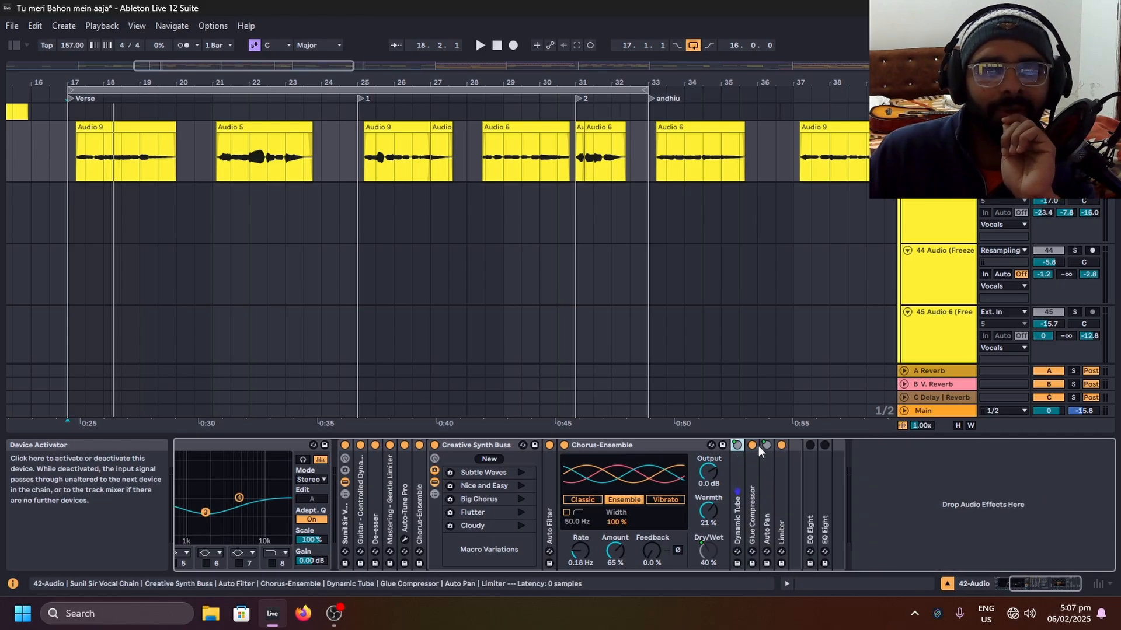
double_click(615, 447)
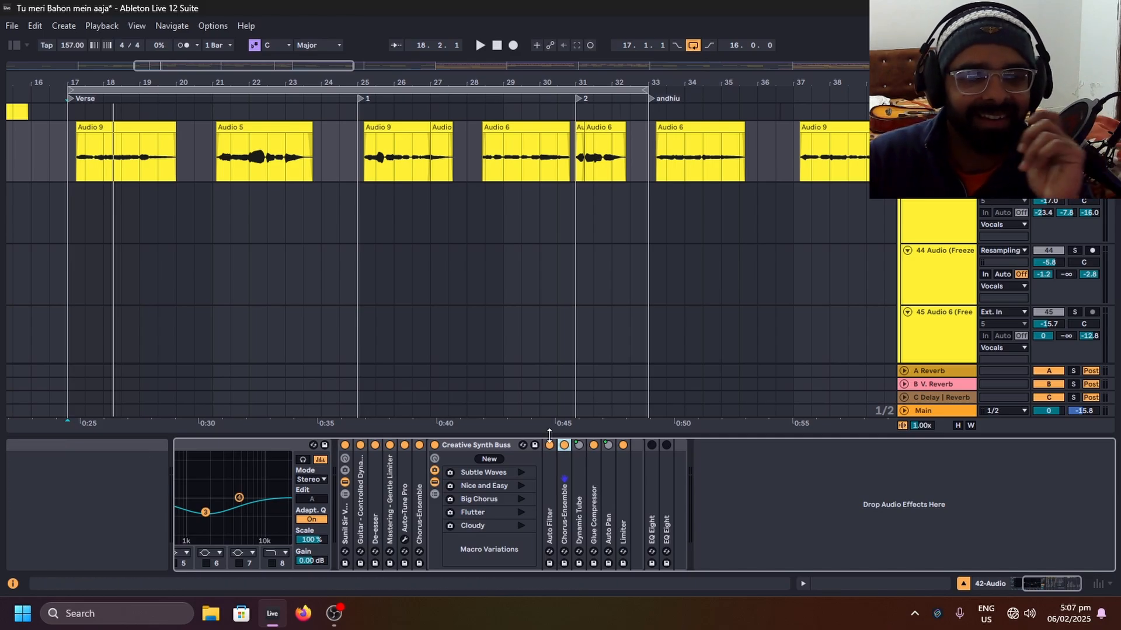
click(462, 447)
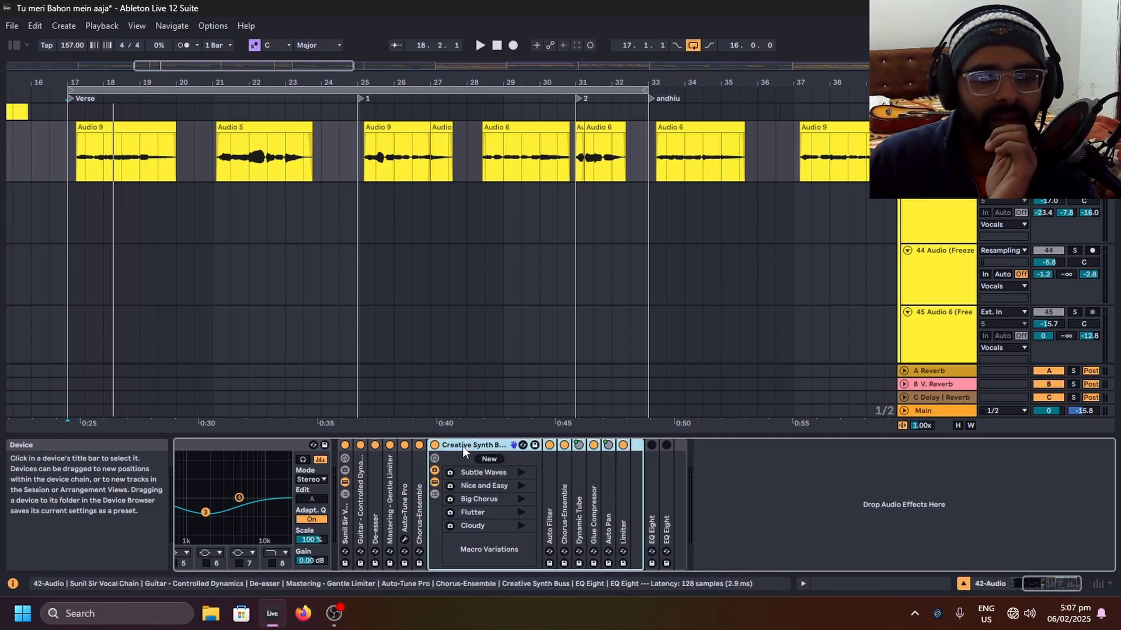
double_click(462, 447)
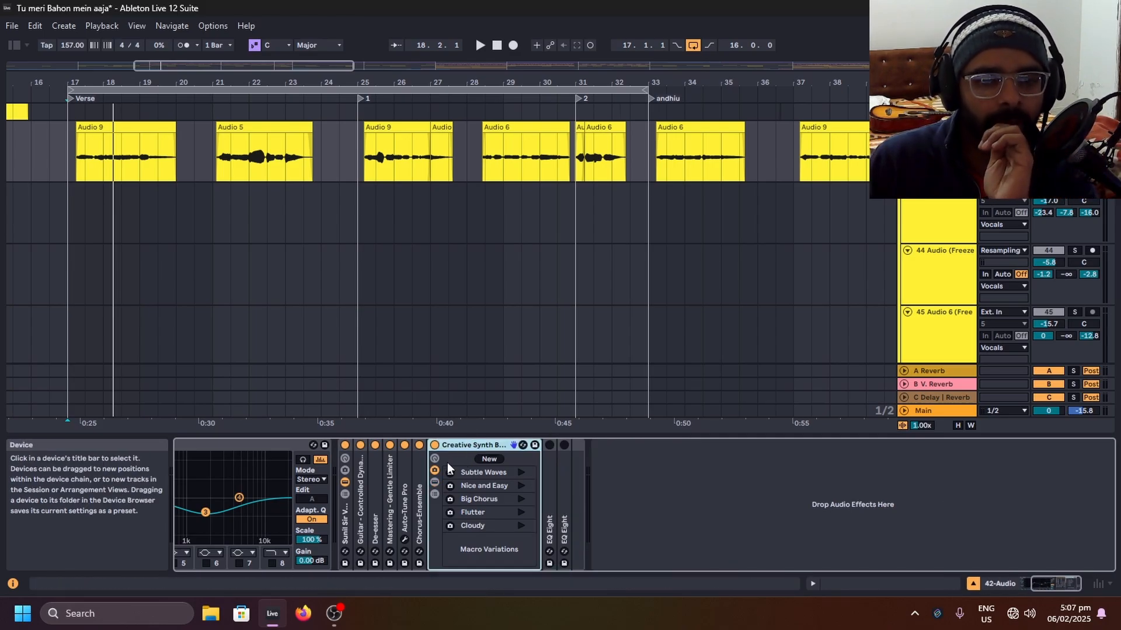
Step: Activate the EQ Eight directly after Creative Synth Buss, listen to the vocal from bar 17 and fold the EQ
double_click(549, 473)
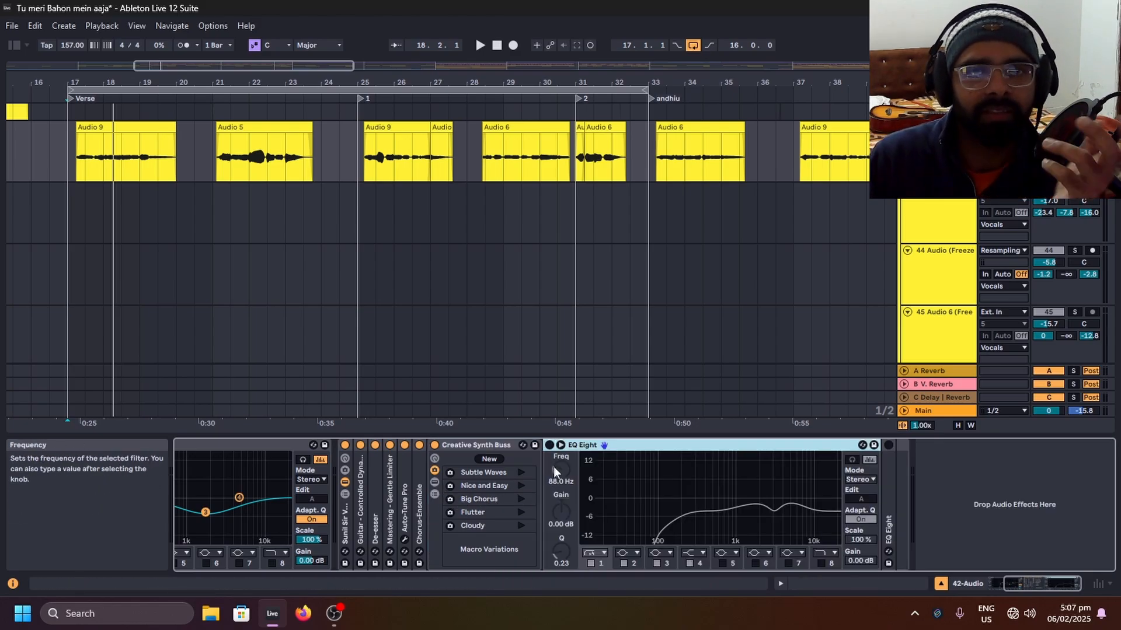
click(550, 445)
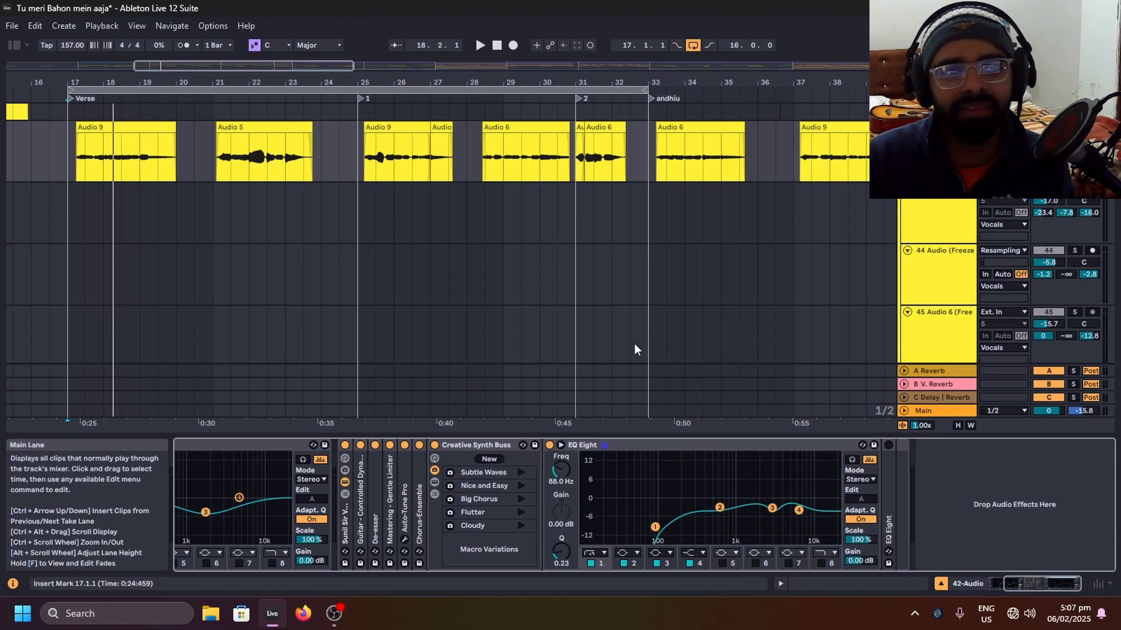
key(space)
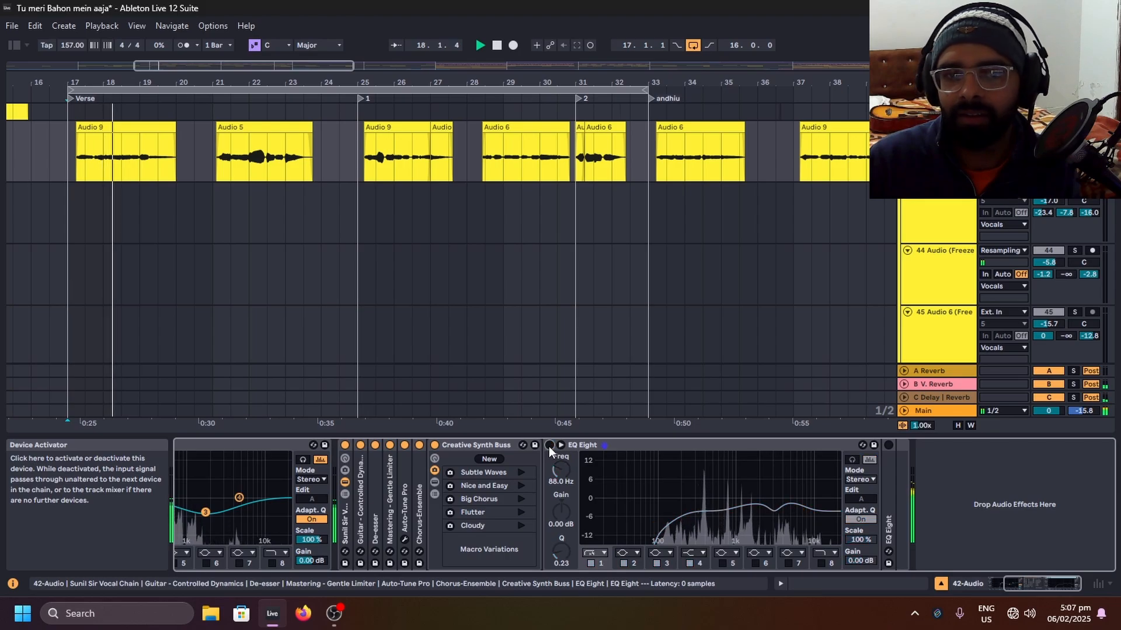
double_click(591, 443)
key(space)
Step: Unfold and activate the last EQ Eight in the vocal chain, play from bar 17 and bypass it briefly to compare
double_click(566, 471)
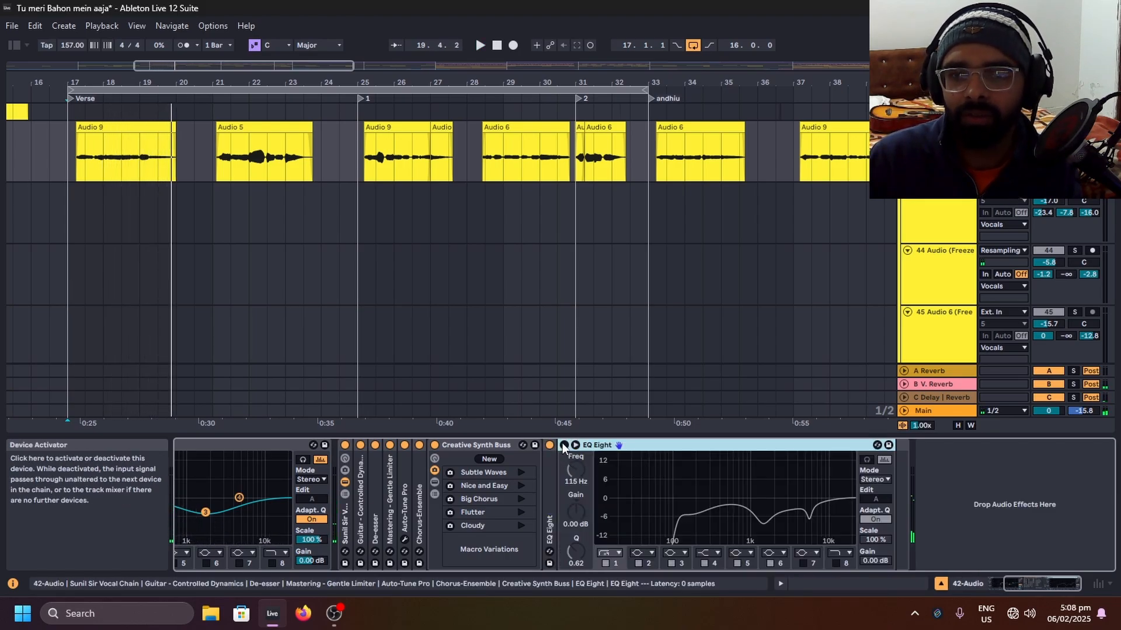
click(564, 444)
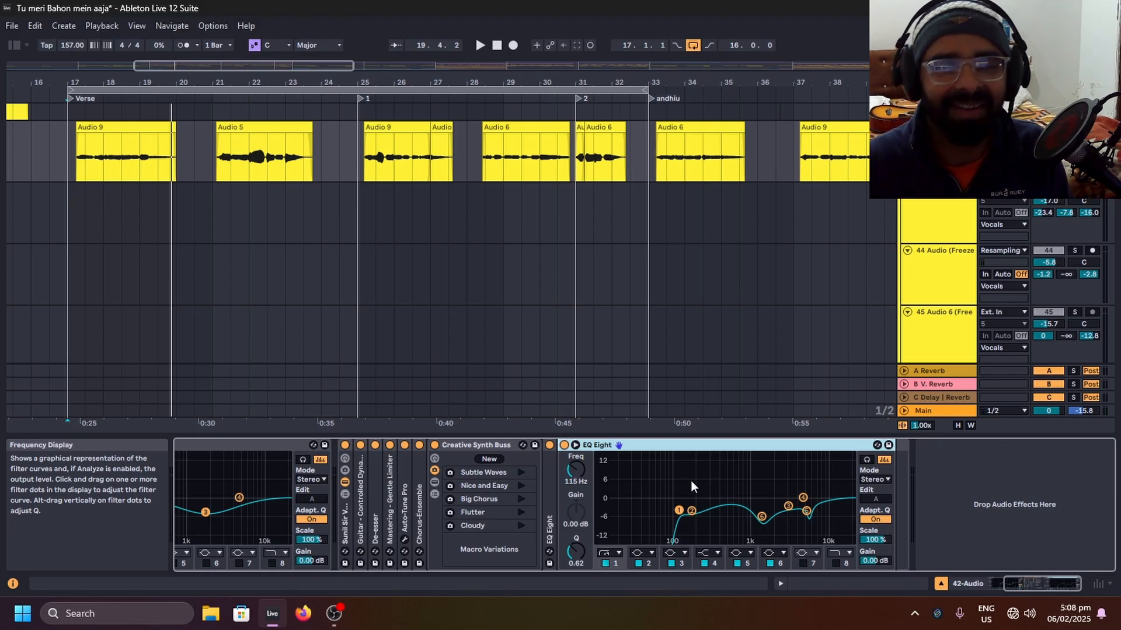
key(space)
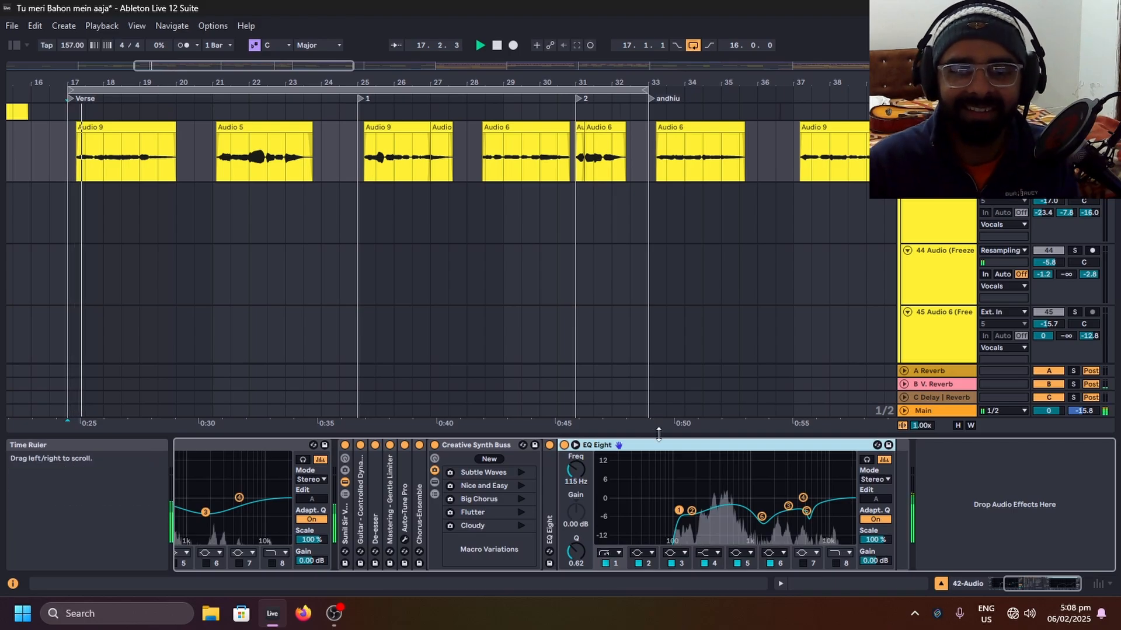
click(562, 445)
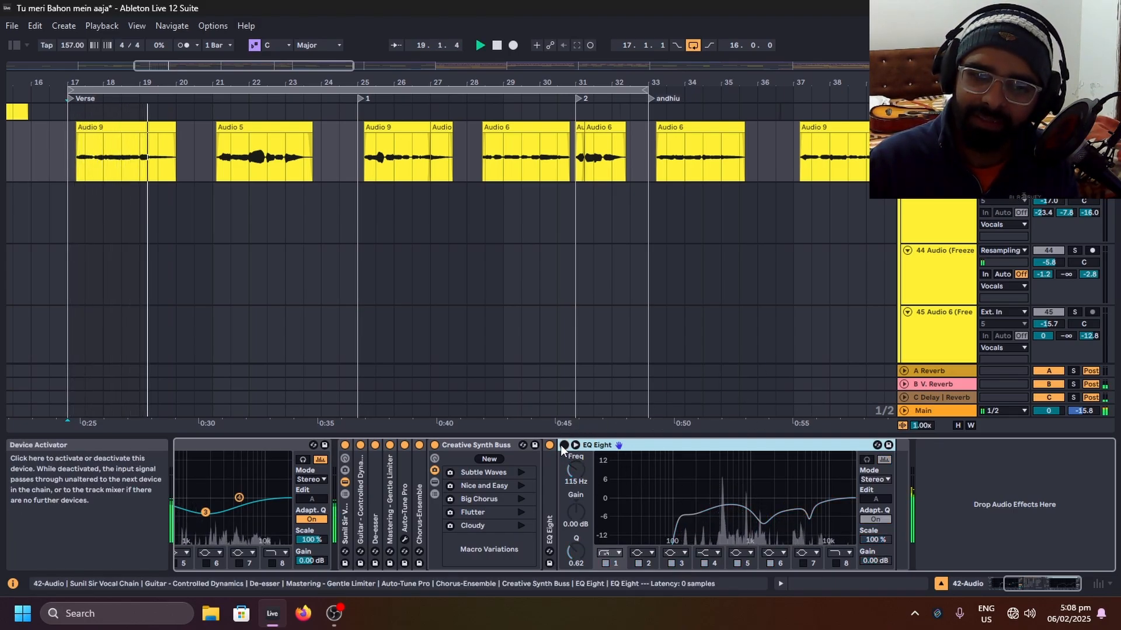
click(562, 444)
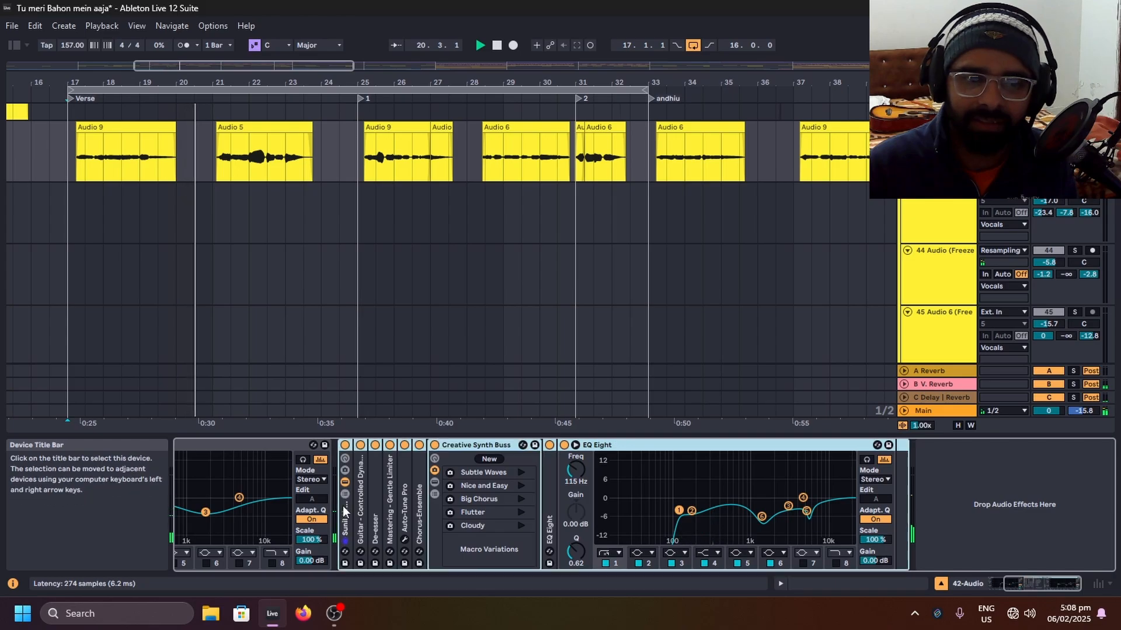
Step: Hide the devices inside track 42's vocal chain rack, look over the verse vocal clips and stop playback
click(344, 482)
ctrl+alt+drag(184, 205, 510, 323)
scroll(516, 283, down, 3)
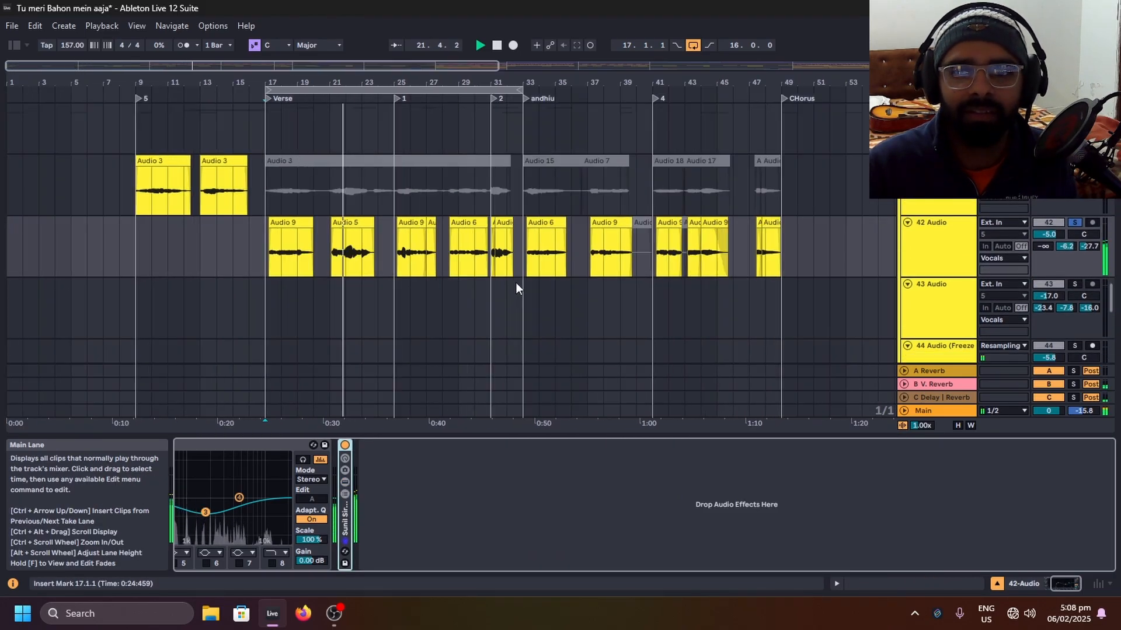
scroll(517, 282, up, 2)
scroll(940, 227, up, 1)
scroll(697, 266, down, 4)
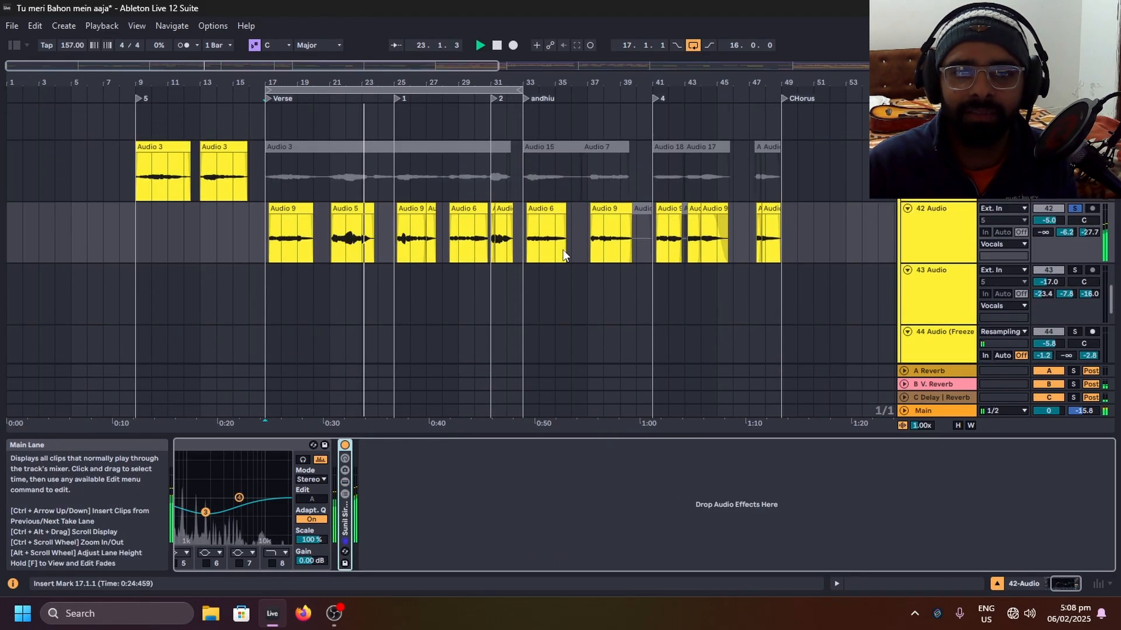
scroll(840, 233, up, 3)
key(space)
Step: Select the Vocals group track, open its soothe2 plug-in window and move it below the arrangement
scroll(870, 233, down, 3)
scroll(905, 236, up, 1)
click(944, 238)
click(940, 138)
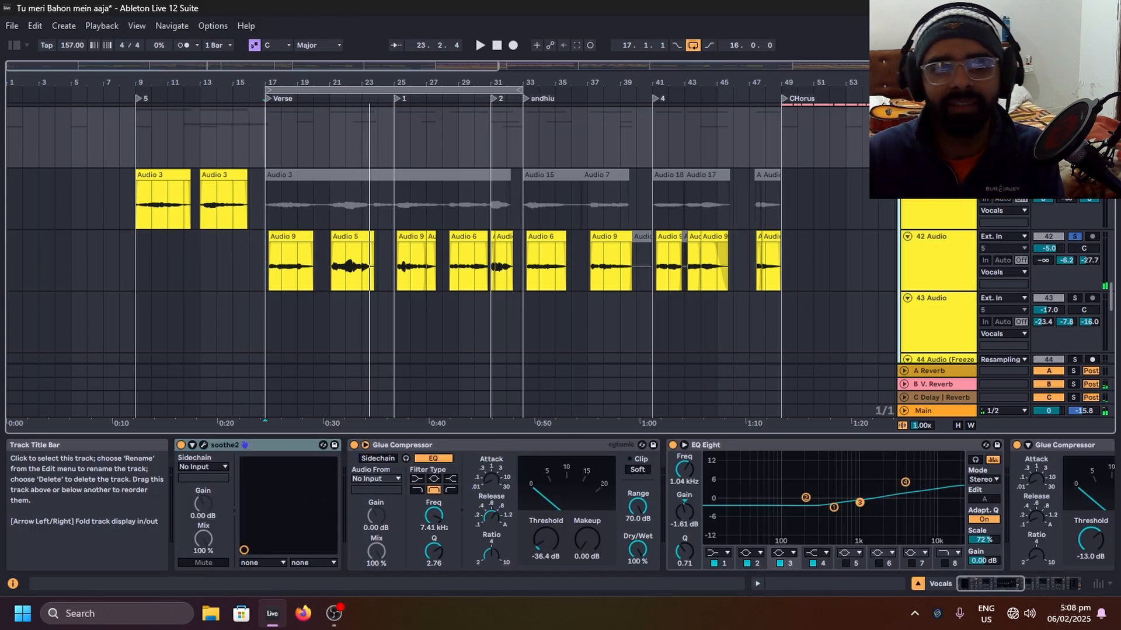
click(203, 444)
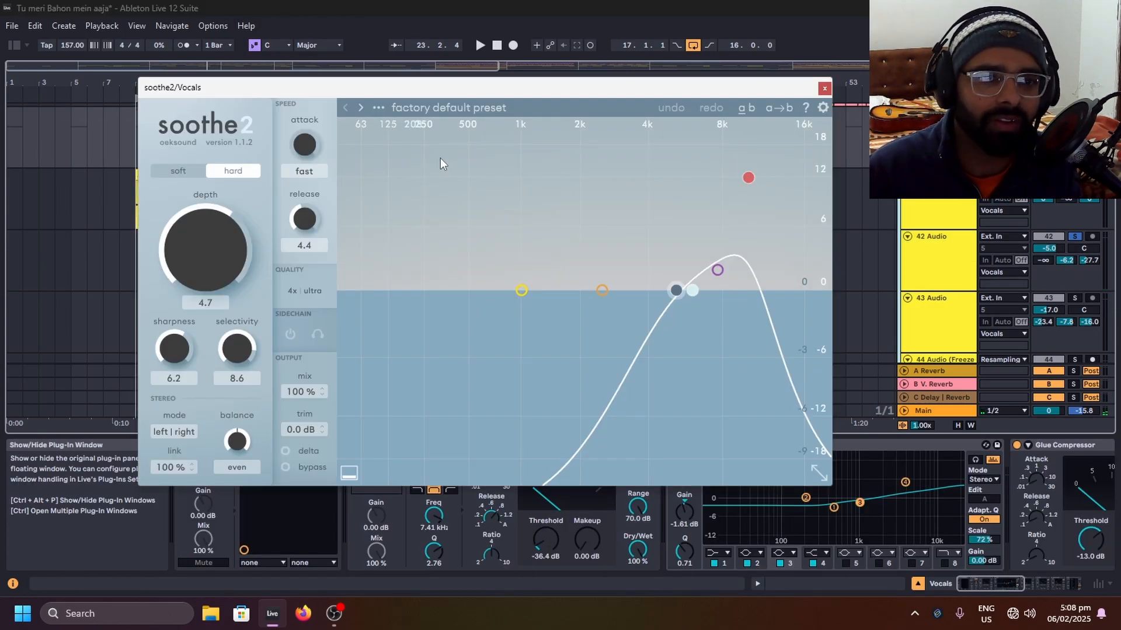
drag(472, 92, 470, 414)
Step: Look over the vocal, harmony and FX tracks across the whole song and return to select vocal track 42
scroll(409, 260, down, 5)
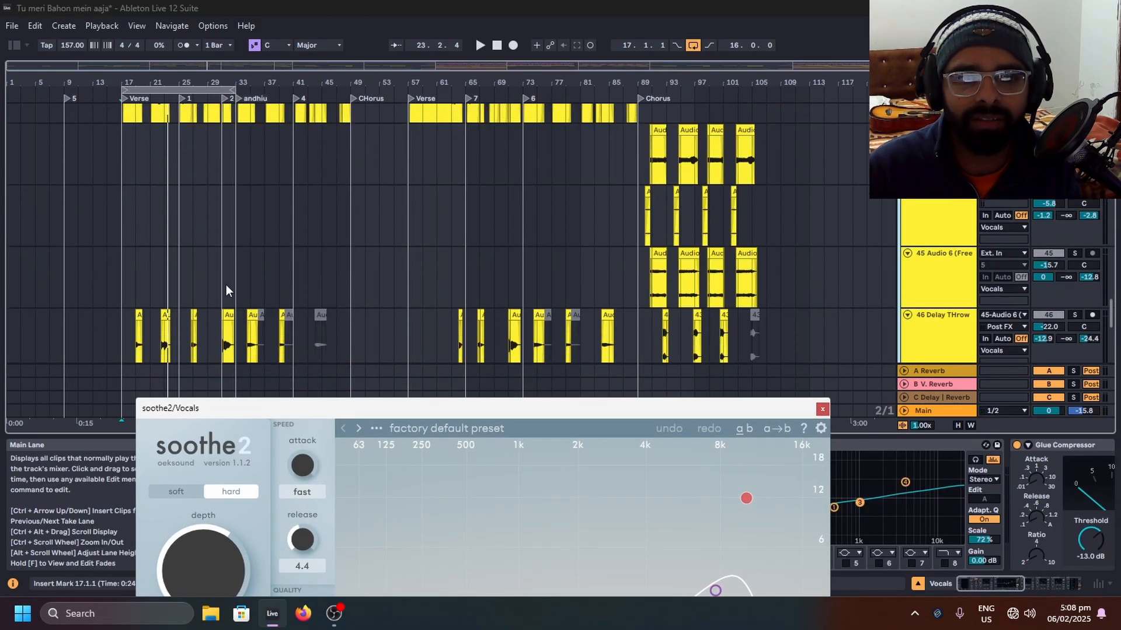
scroll(293, 275, down, 4)
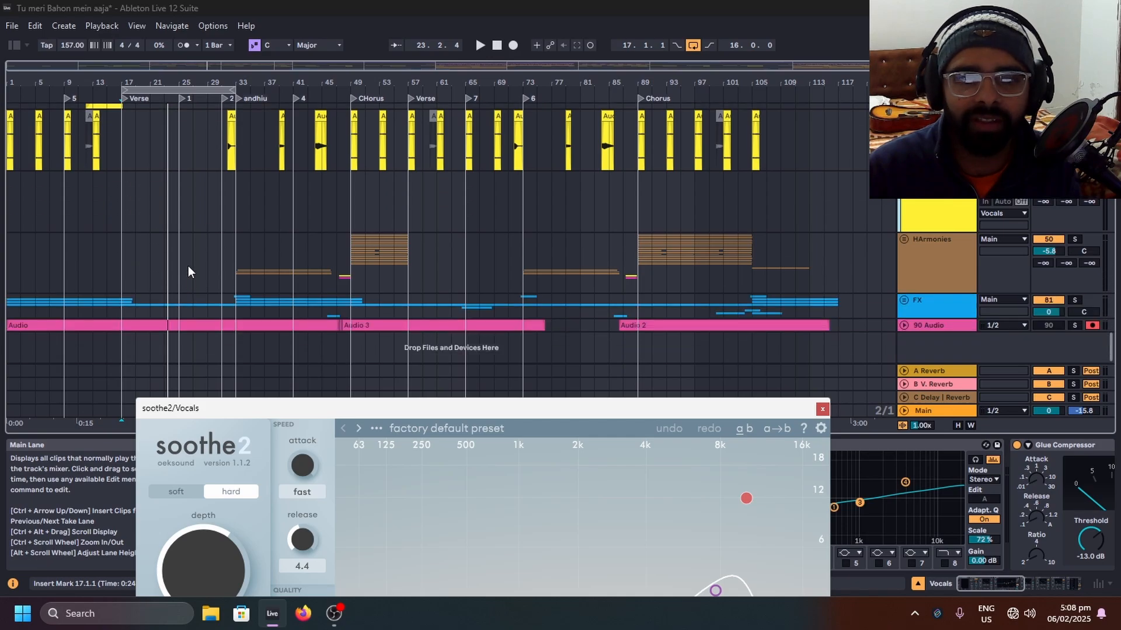
scroll(591, 255, up, 6)
scroll(627, 310, up, 5)
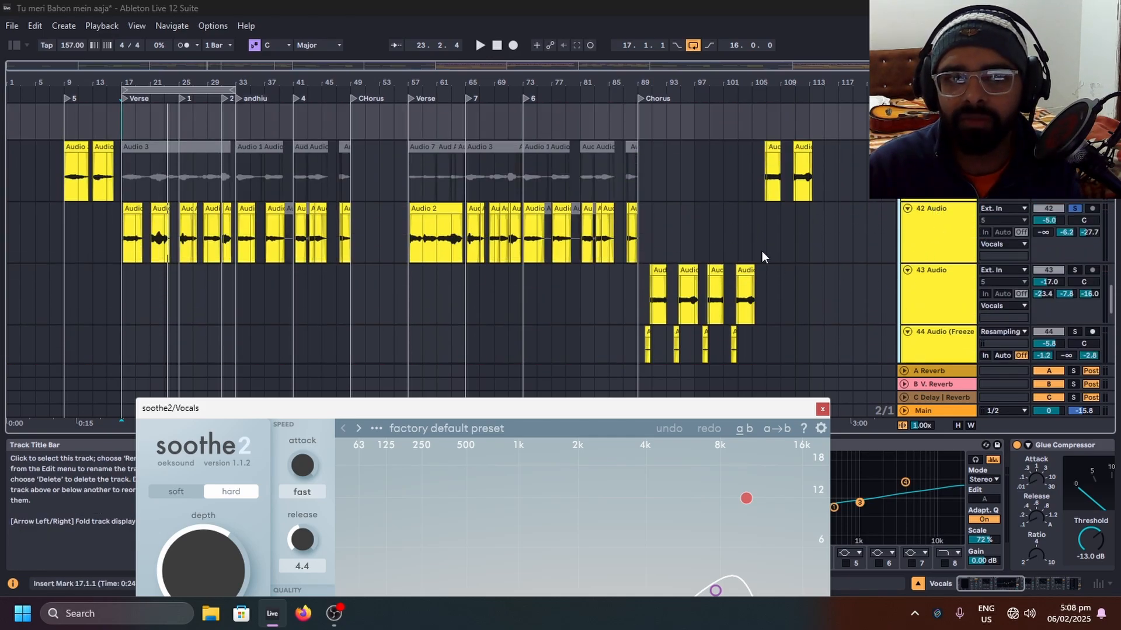
click(927, 236)
scroll(639, 242, down, 3)
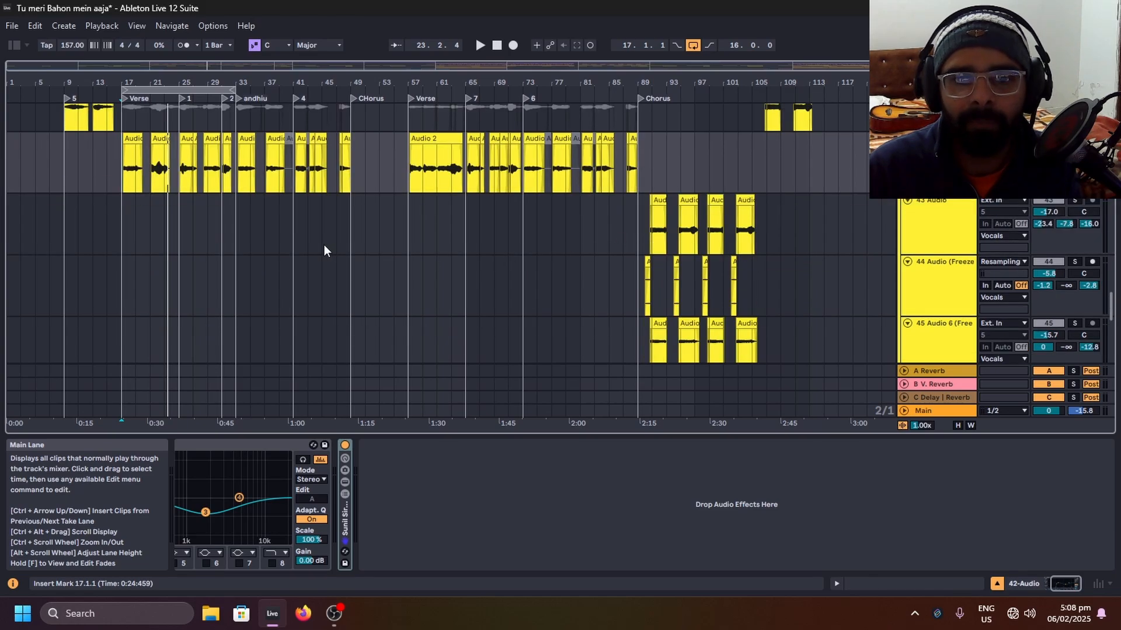
Step: Select the time range from bar 85 to bar 113 around the chorus clips on track 43
drag(508, 180, 594, 182)
shift+click(815, 192)
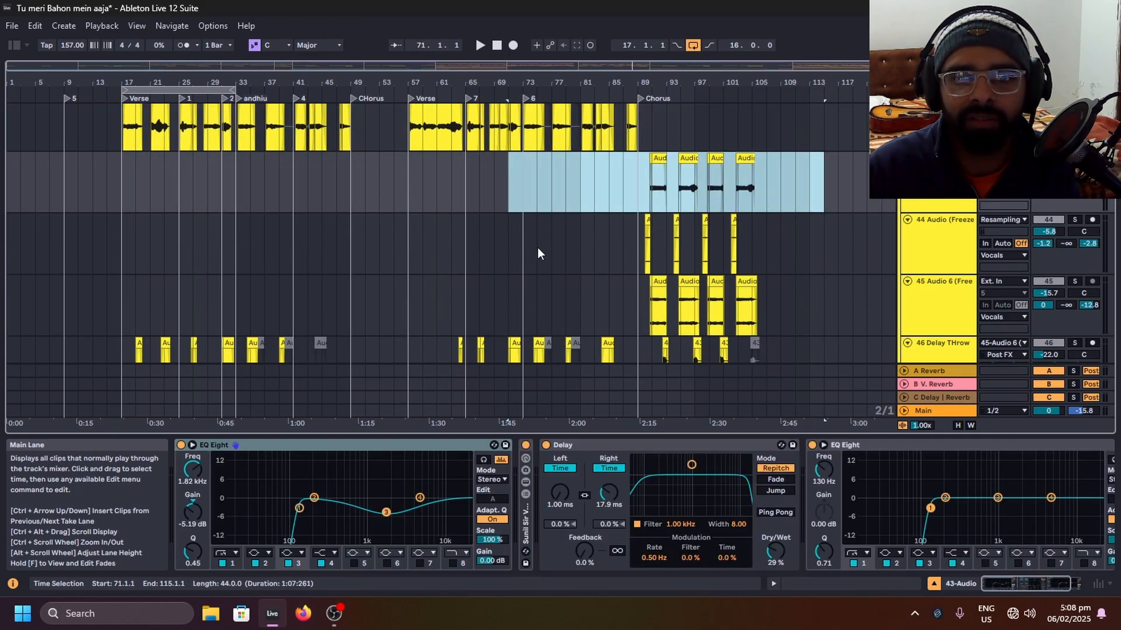
drag(809, 190, 611, 193)
scroll(609, 196, down, 2)
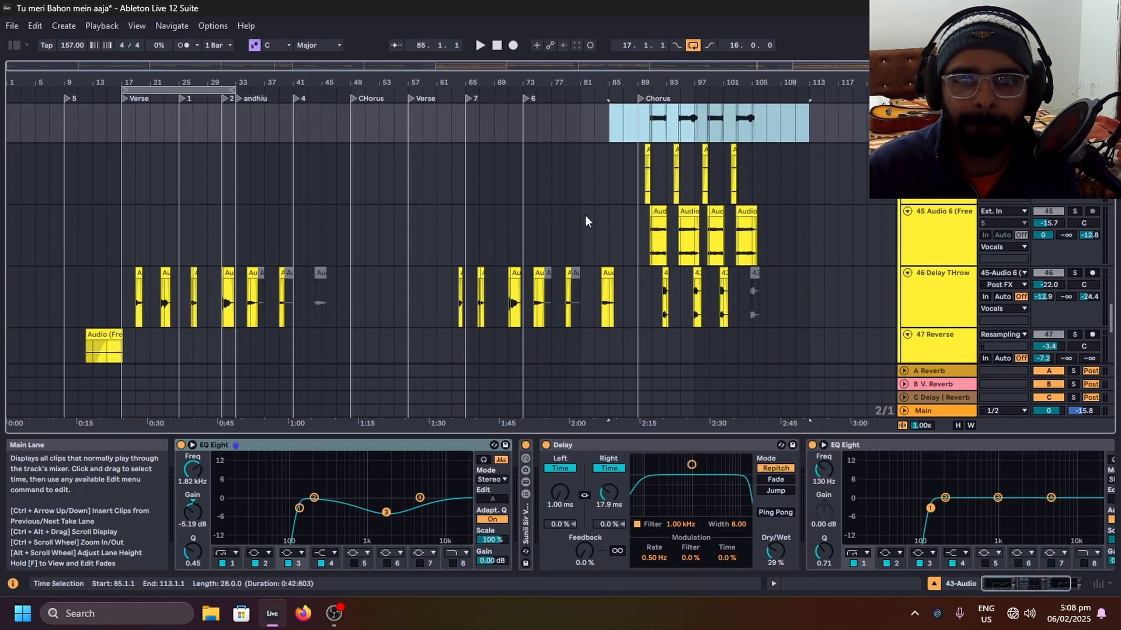
Step: Select bars 17 to 51 of the 46 Delay THrow track, then place the insert marker at bar 17 on track 42
drag(145, 300, 203, 298)
drag(310, 297, 368, 298)
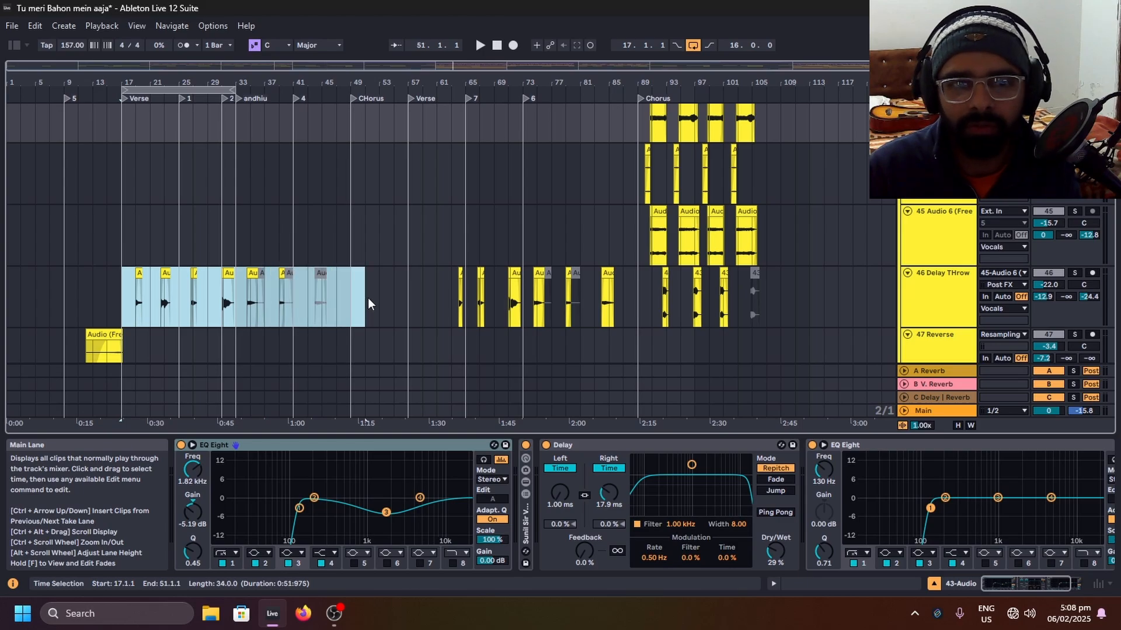
scroll(128, 234, up, 5)
click(126, 279)
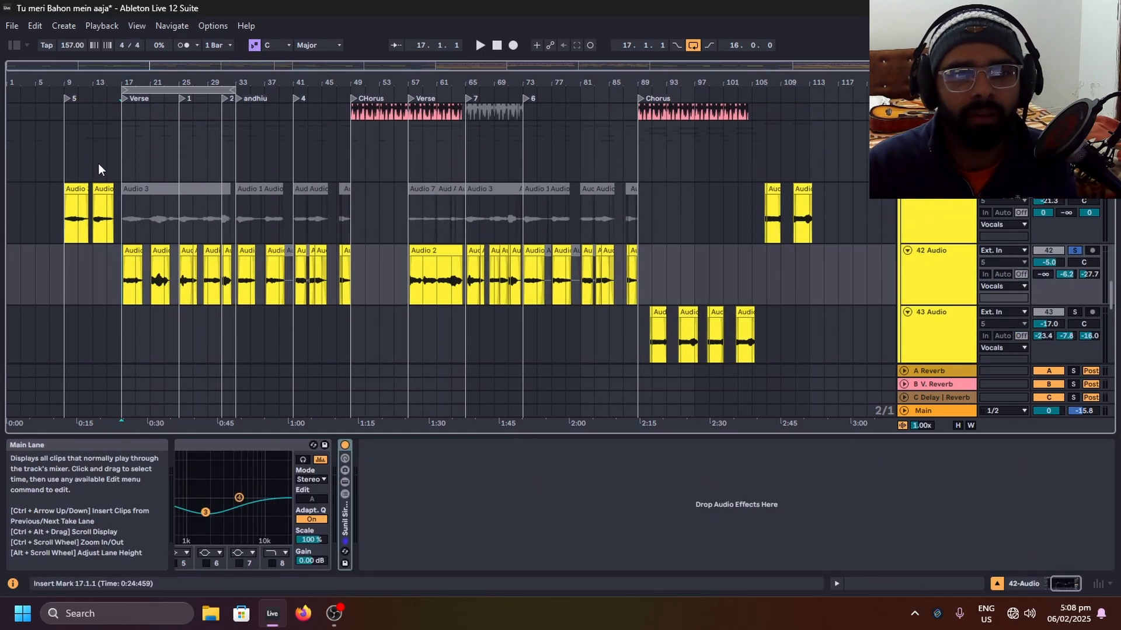
Step: Bring the Vocals group's soothe2 window into full view, watch its reduction during playback from bar 17 and close it
click(125, 167)
drag(319, 201, 339, 104)
key(space)
key(space)
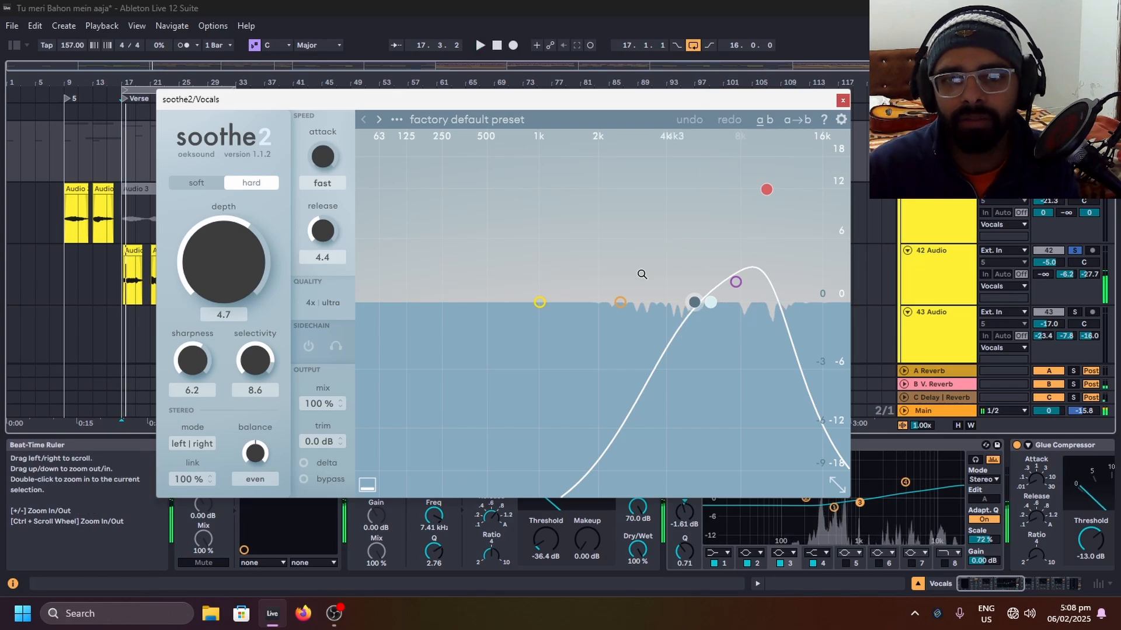
click(842, 102)
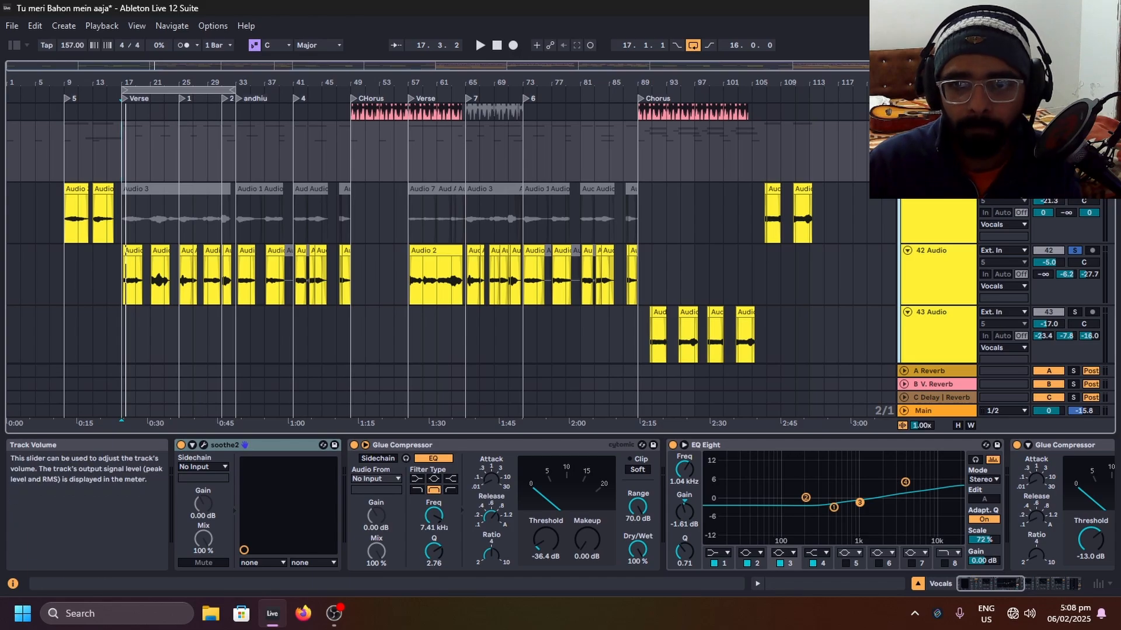
Step: Unsolo track 42, fold the first Glue Compressor on the Vocals group and select band 1 in the EQ Eight after it
click(1074, 251)
scroll(654, 461, right, 3)
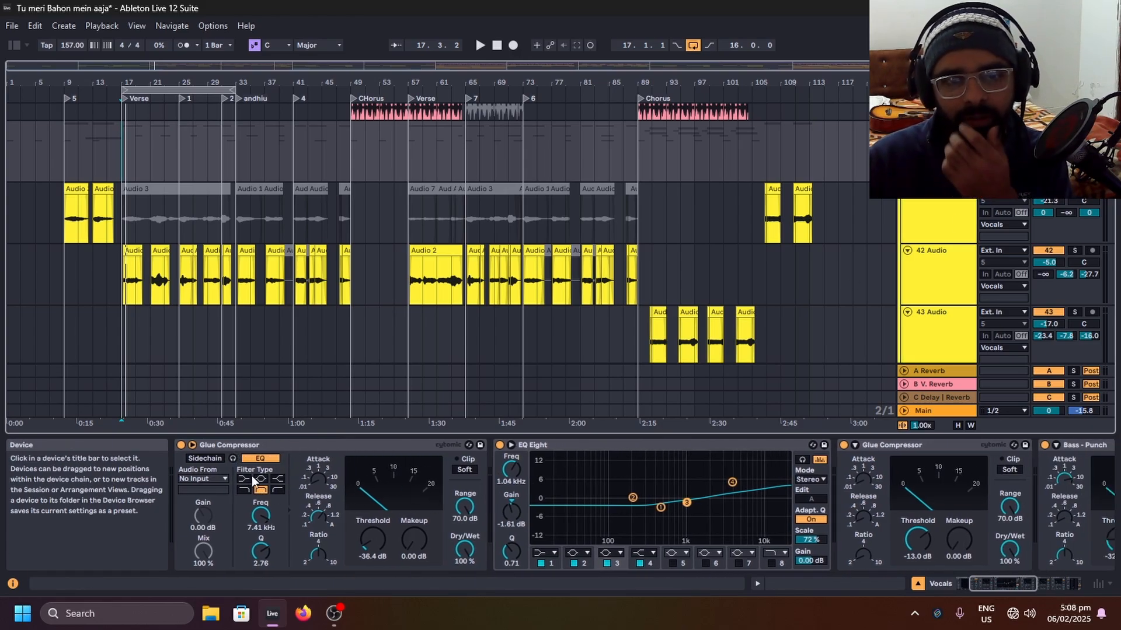
double_click(353, 446)
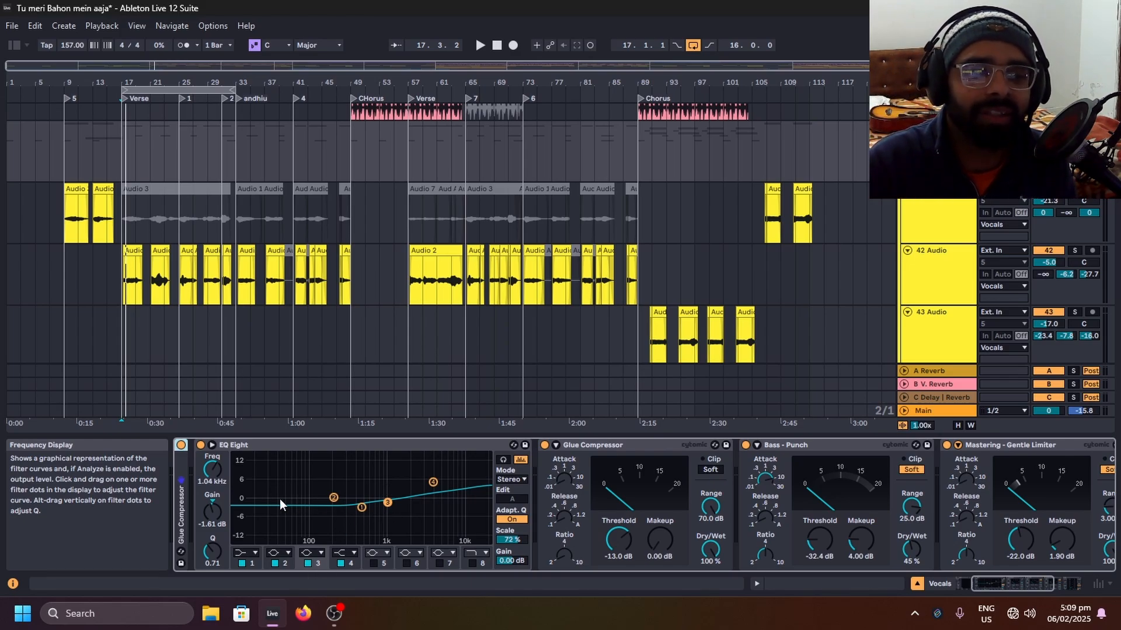
click(362, 509)
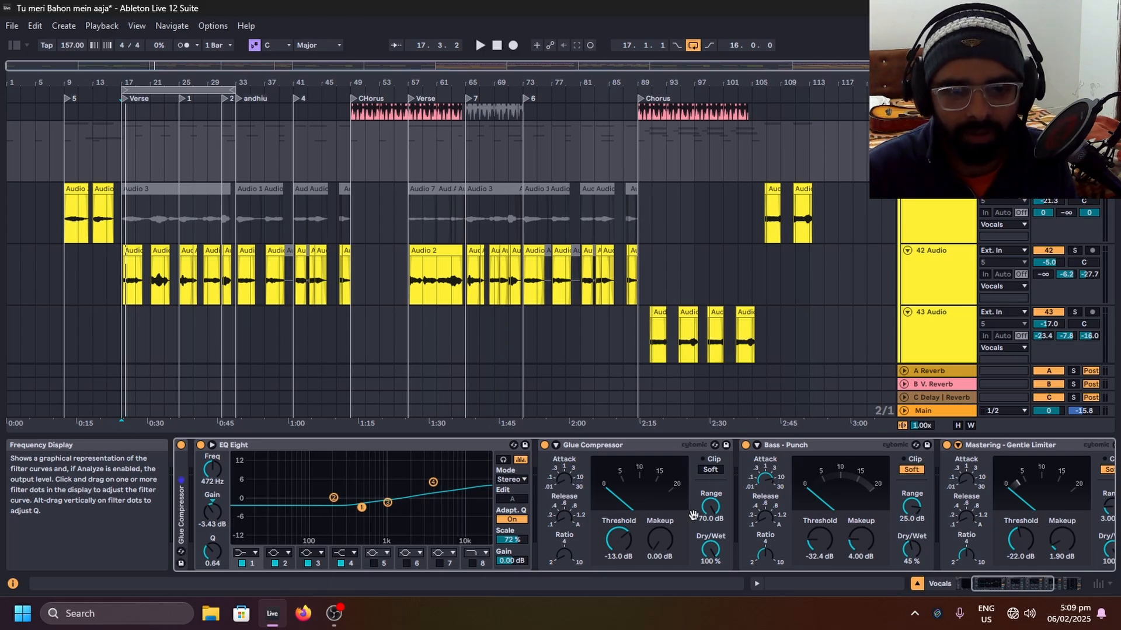
Step: Play from bar 17 to watch the Vocals group's Glue Compressor, Bass - Punch, Mastering - Gentle Limiter and Limiter working
scroll(390, 518, down, 5)
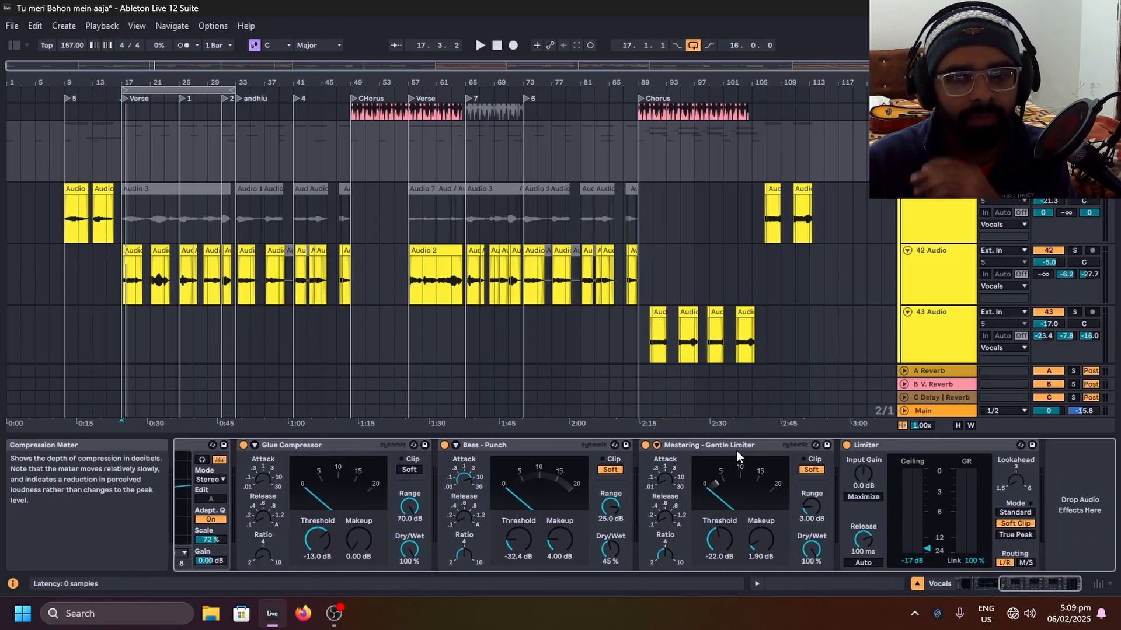
key(space)
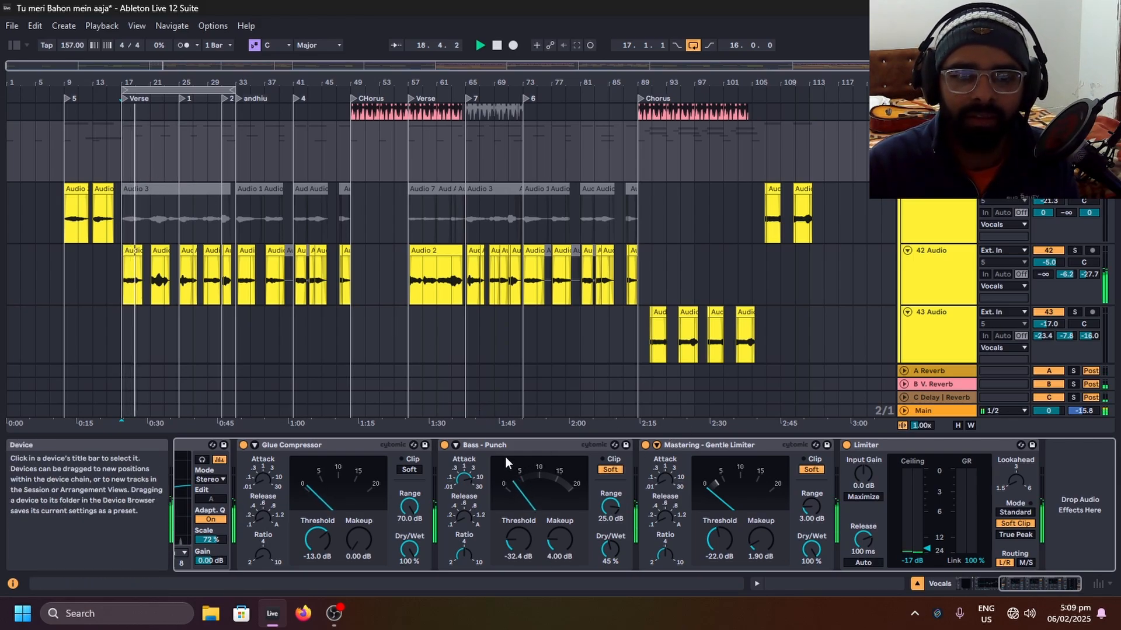
key(space)
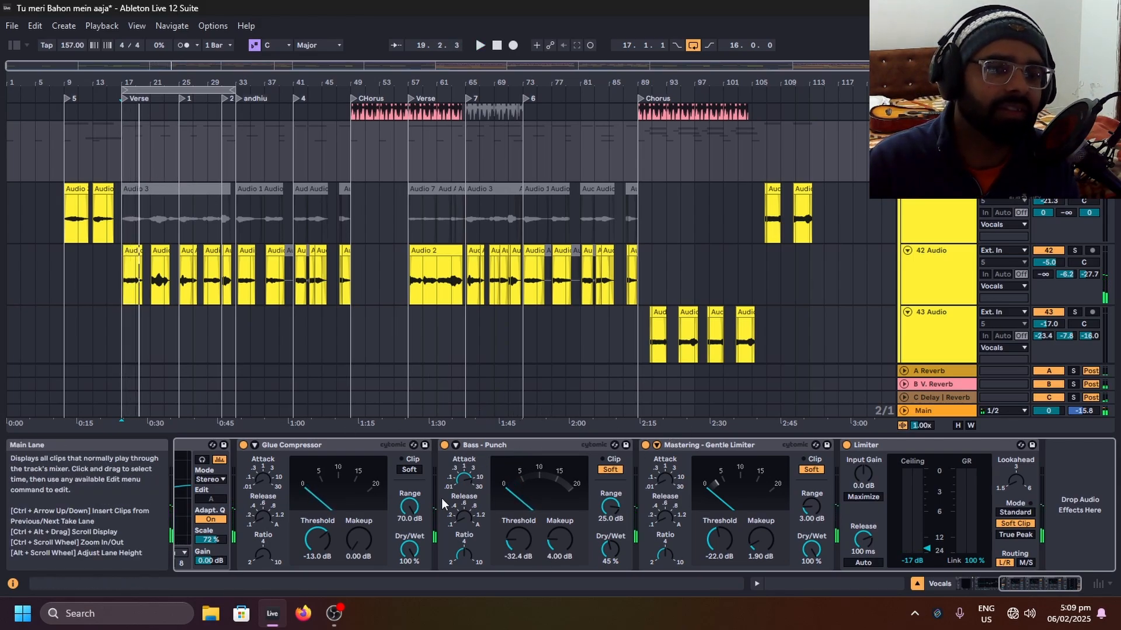
Step: Play the verse from bar 17 with all tracks while examining the vocal clips down to the delay throw tracks, then stop
scroll(292, 289, up, 2)
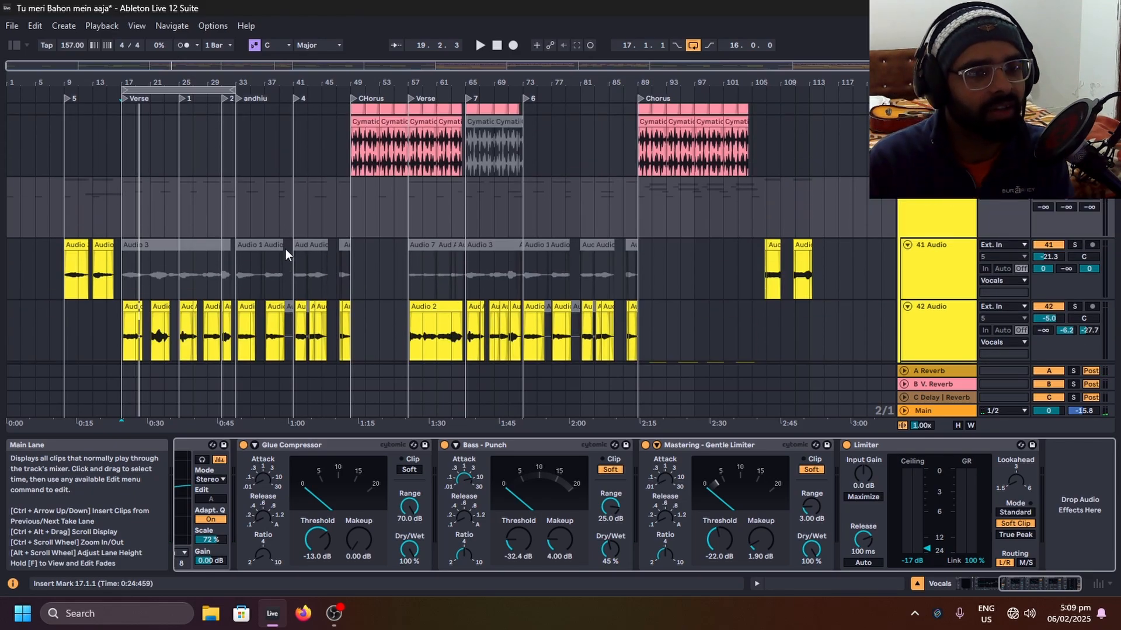
key(space)
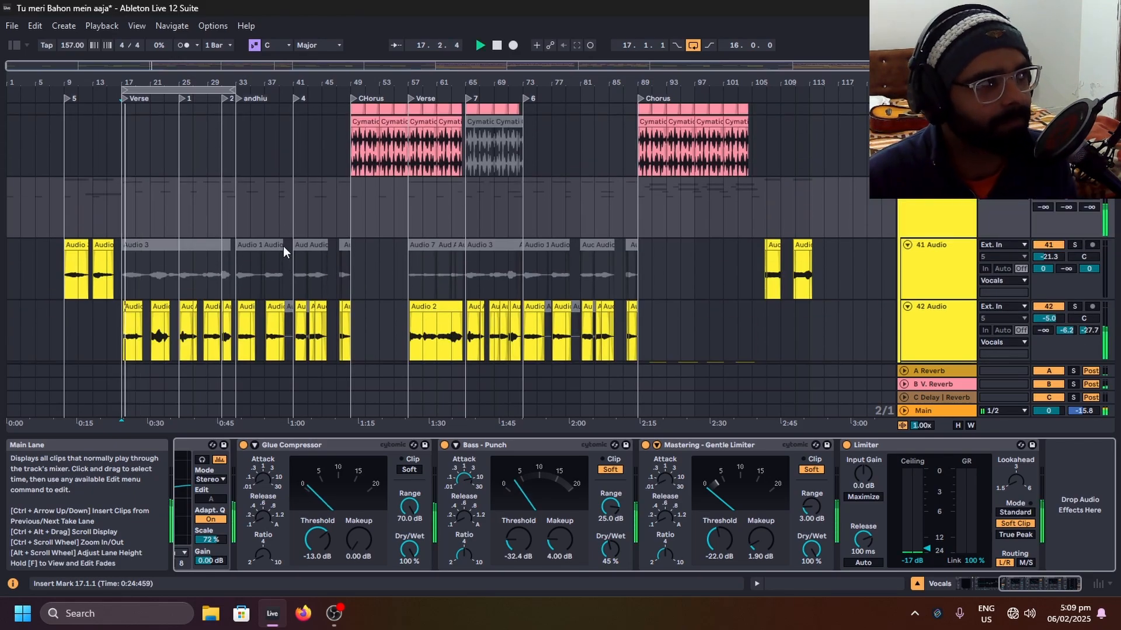
ctrl+scroll(149, 304, up, 10)
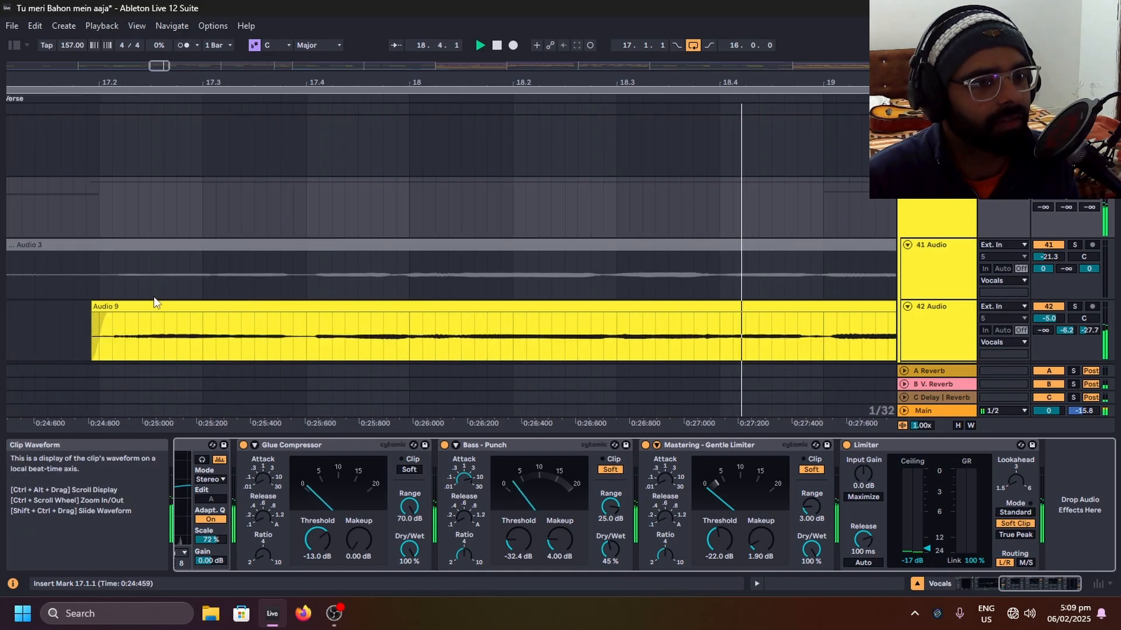
ctrl+scroll(240, 312, down, 8)
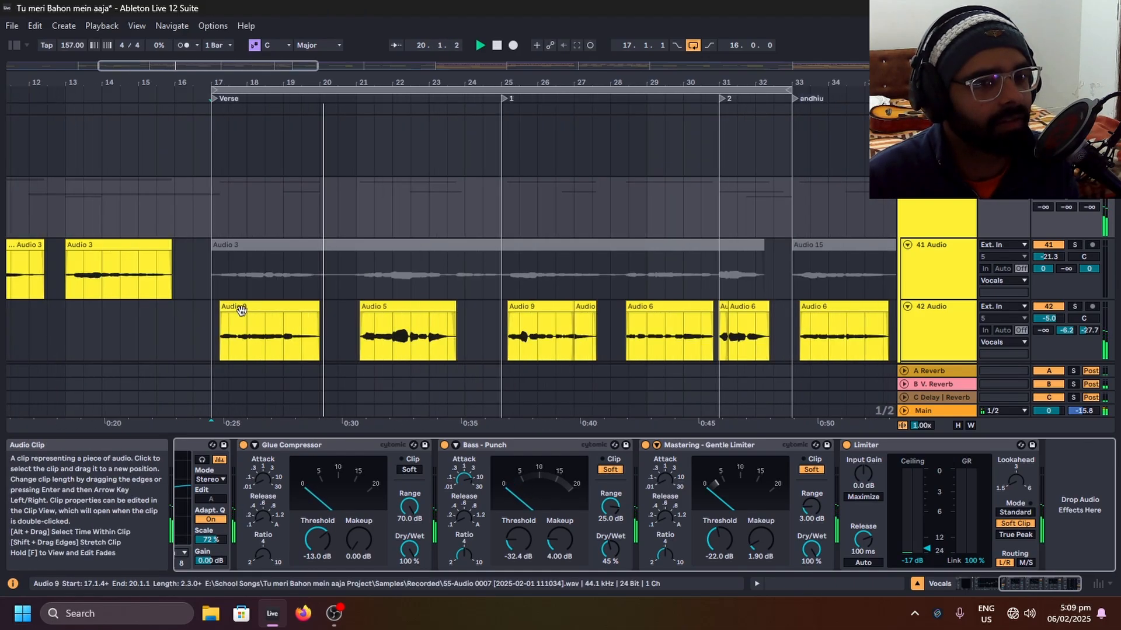
scroll(455, 313, down, 5)
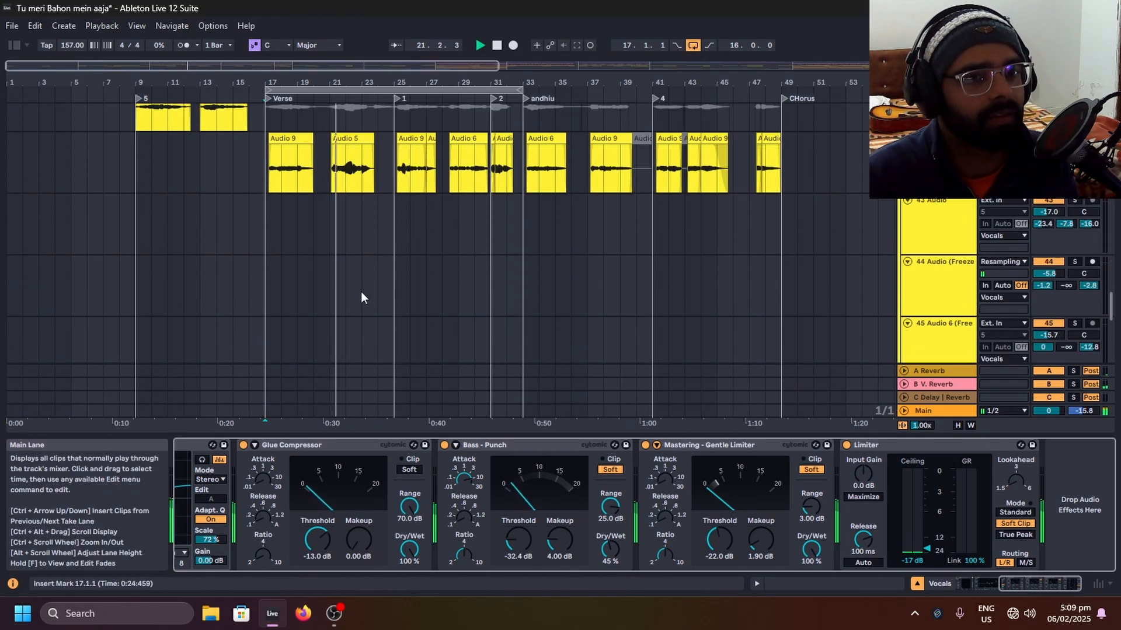
ctrl+scroll(362, 296, down, 4)
scroll(455, 298, up, 1)
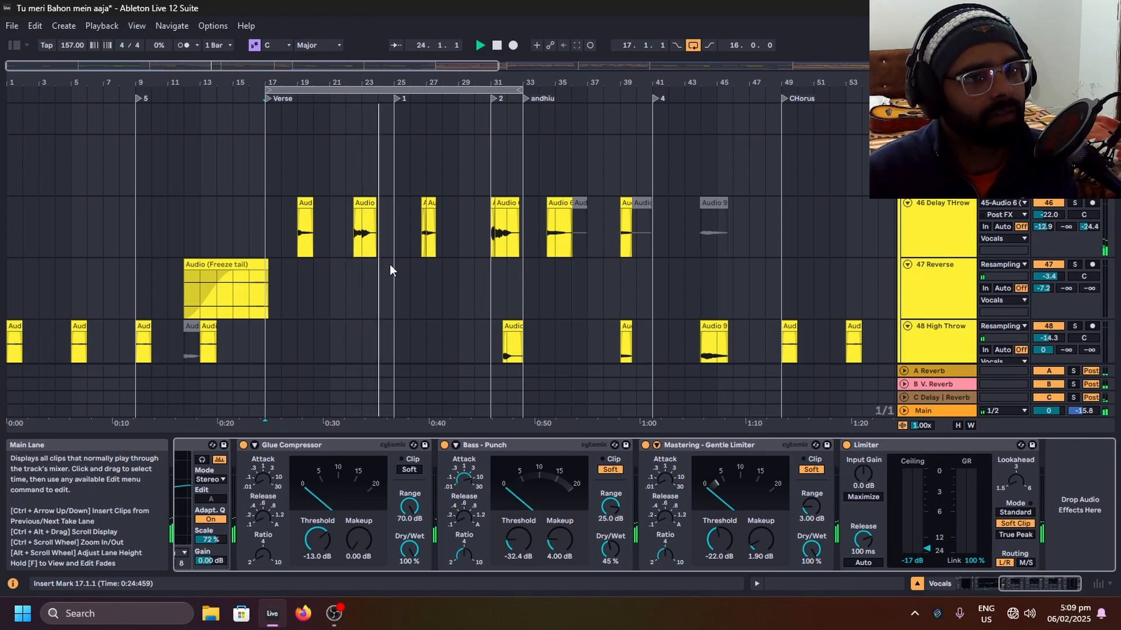
key(space)
Step: Select the 46 Delay THrow track to show its effect devices
scroll(392, 261, down, 1)
click(1003, 168)
click(940, 153)
click(941, 153)
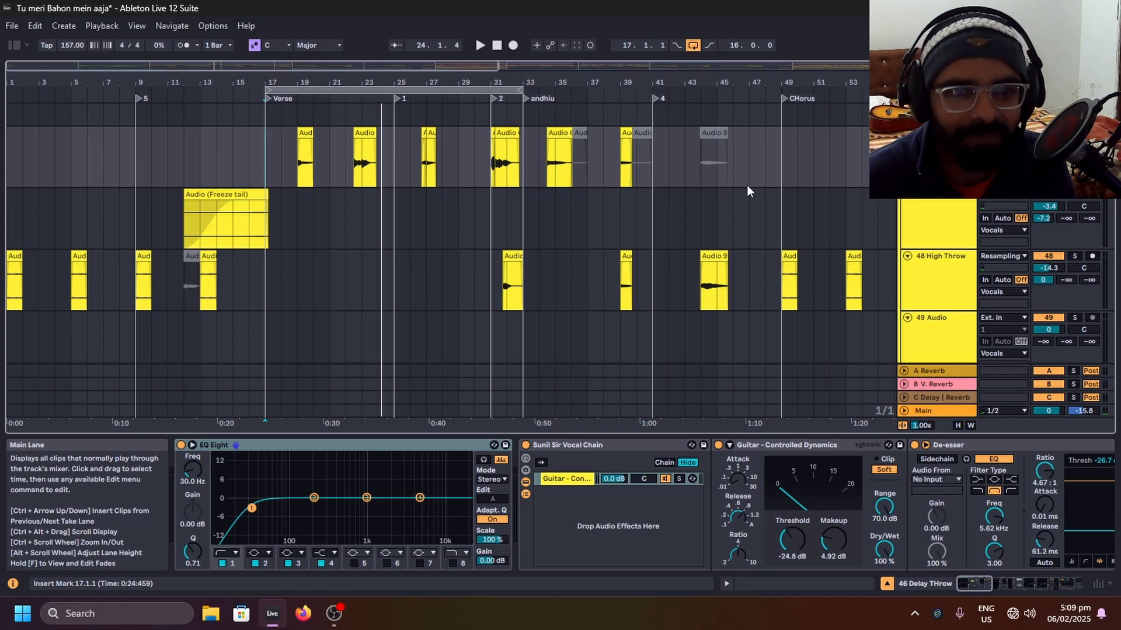
Step: Audition the first delay throw clip by playing from just before it, then place the insert marker at bar 19
ctrl+scroll(297, 167, up, 5)
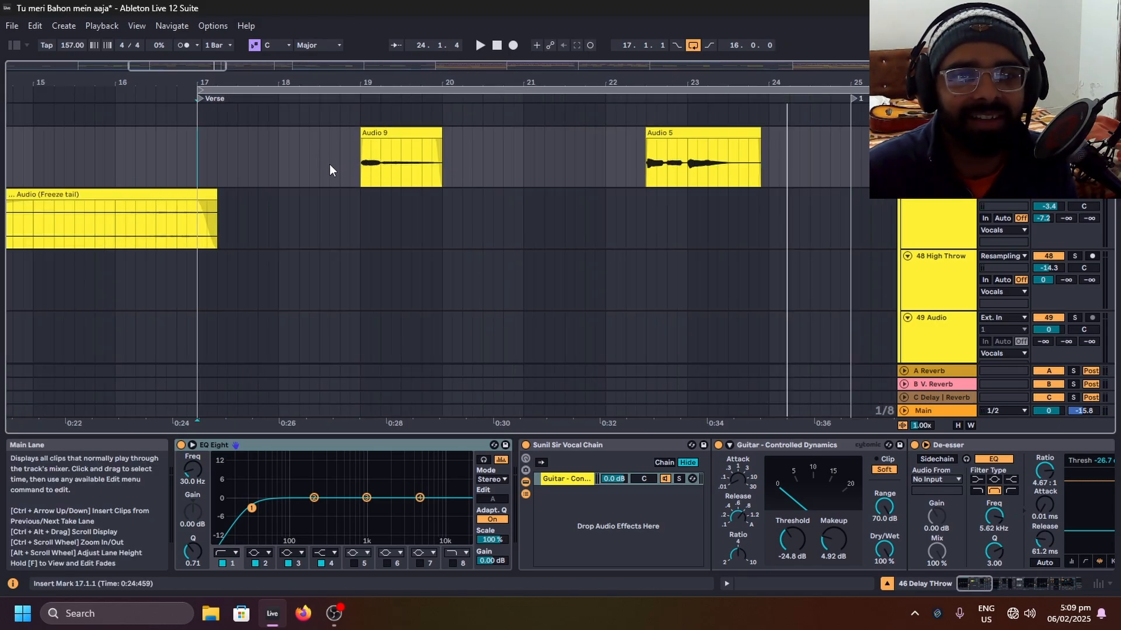
drag(309, 166, 319, 166)
key(space)
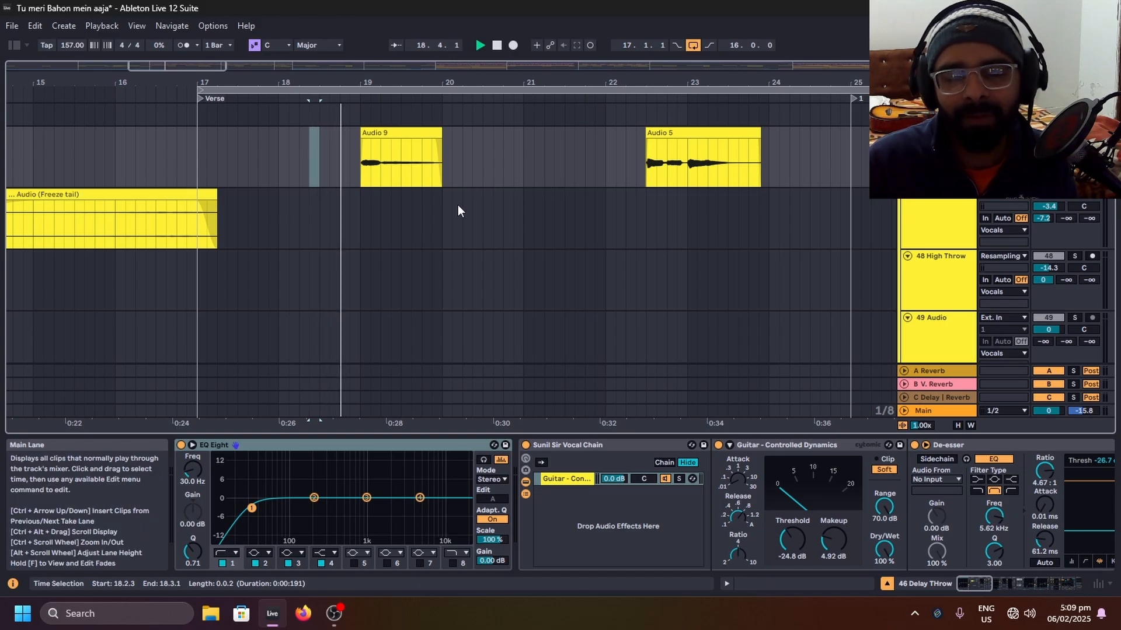
scroll(458, 211, up, 1)
click(363, 224)
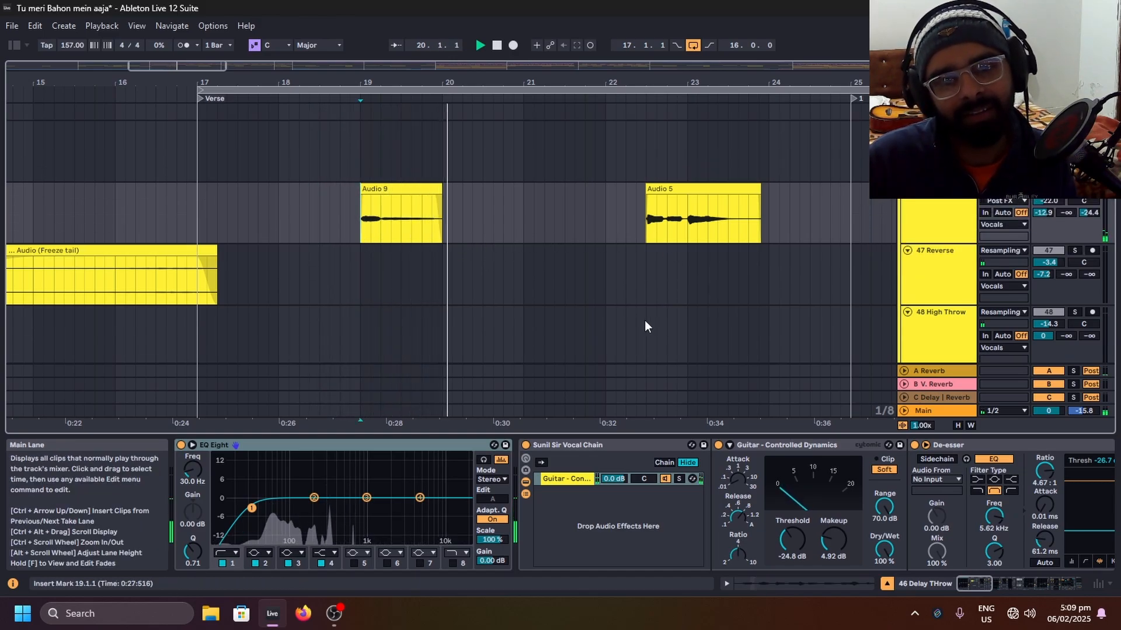
Step: Stop playback and examine the delay throw chain through its Delay, Reverb and Auto Pan, then show the C Delay | Reverb return's devices
key(space)
click(588, 448)
click(588, 448)
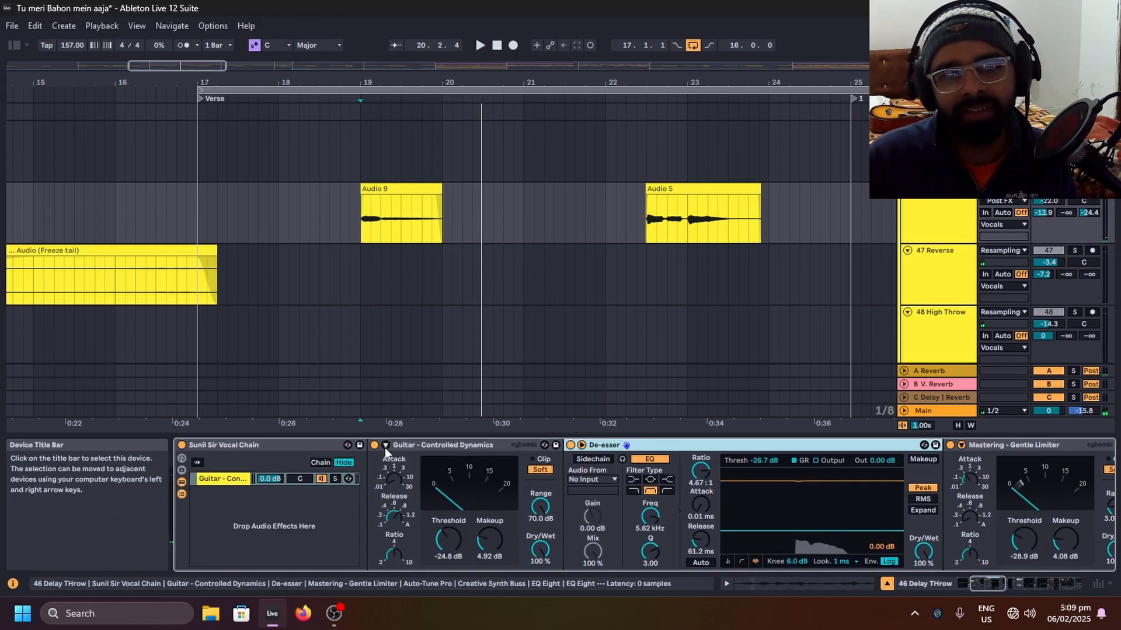
double_click(281, 445)
ctrl+scroll(409, 339, down, 8)
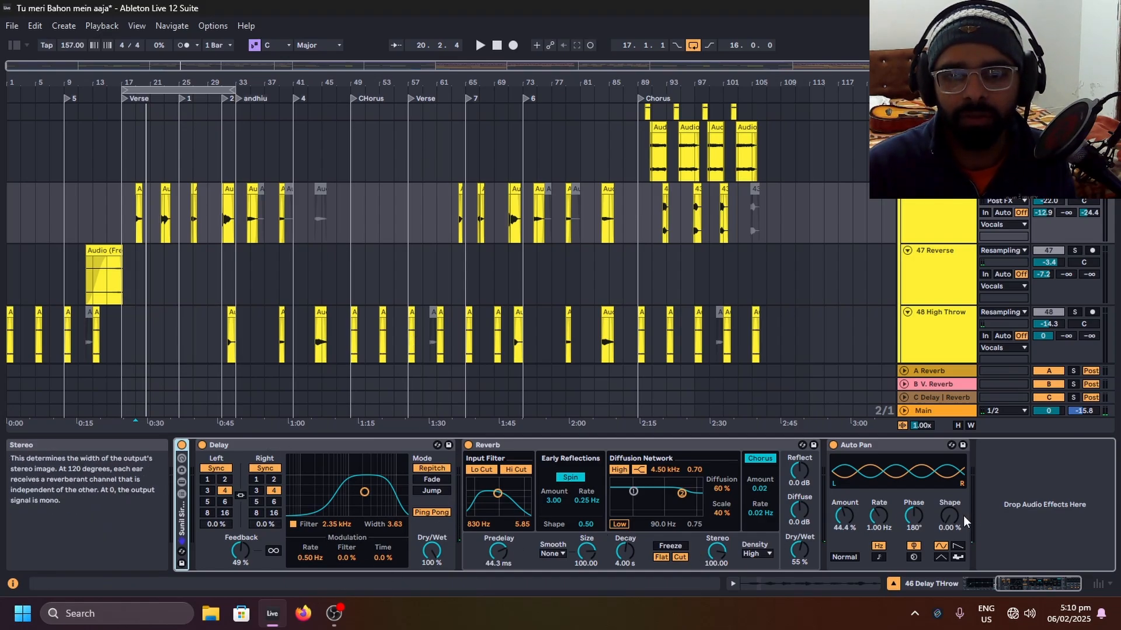
click(912, 397)
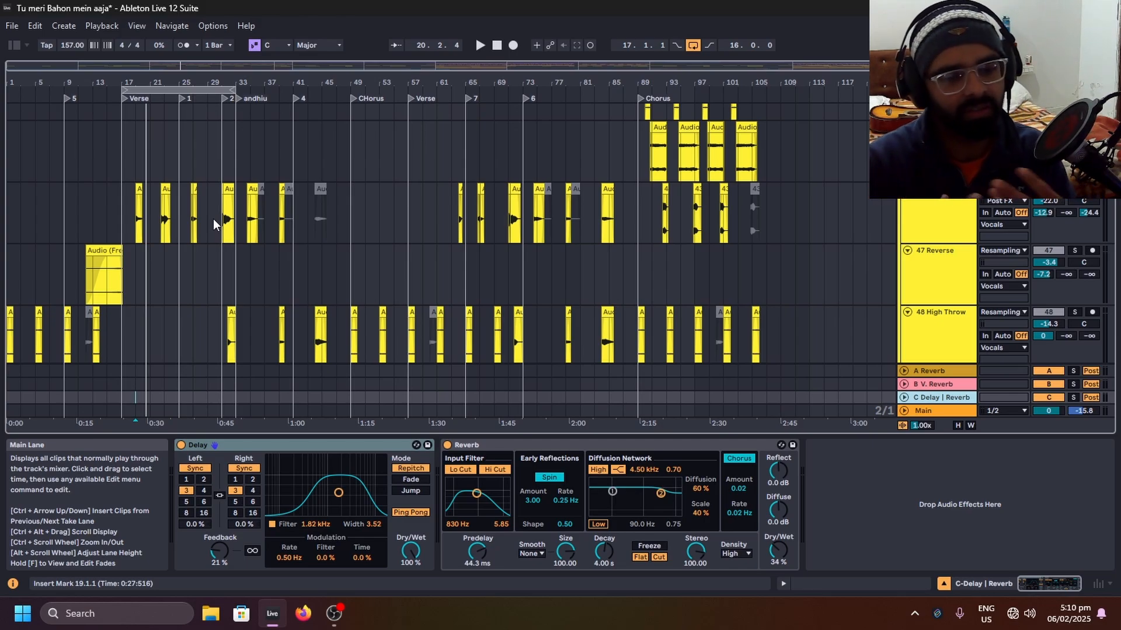
Step: Solo the 48 High Throw track and audition its first verse clip by playing from just before bar 31, then stop
scroll(345, 335, up, 2)
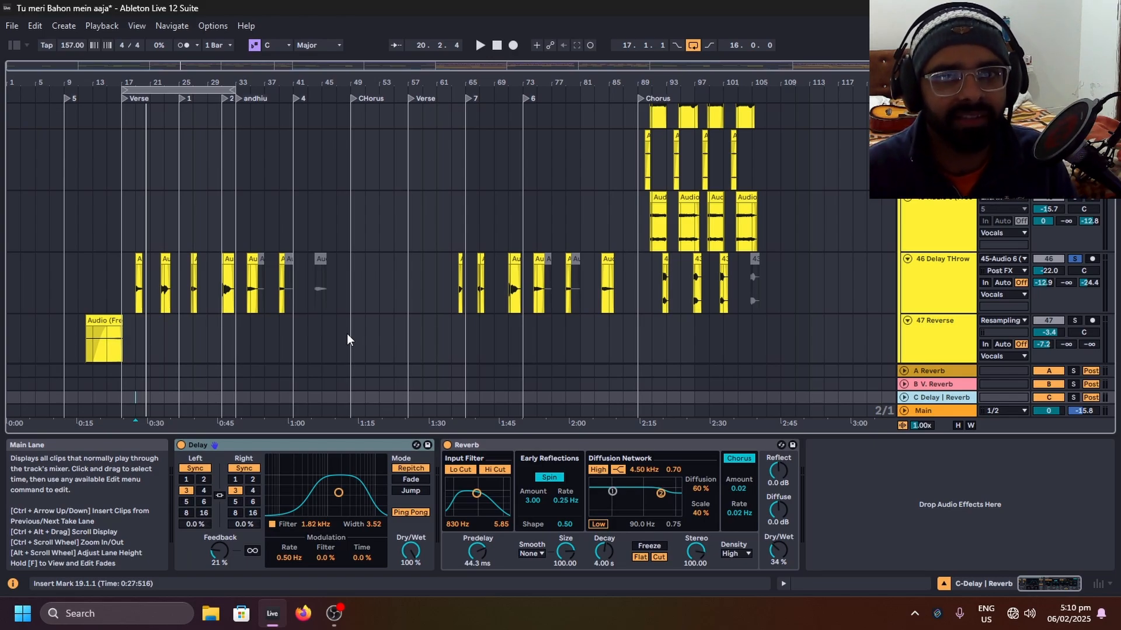
scroll(269, 297, up, 4)
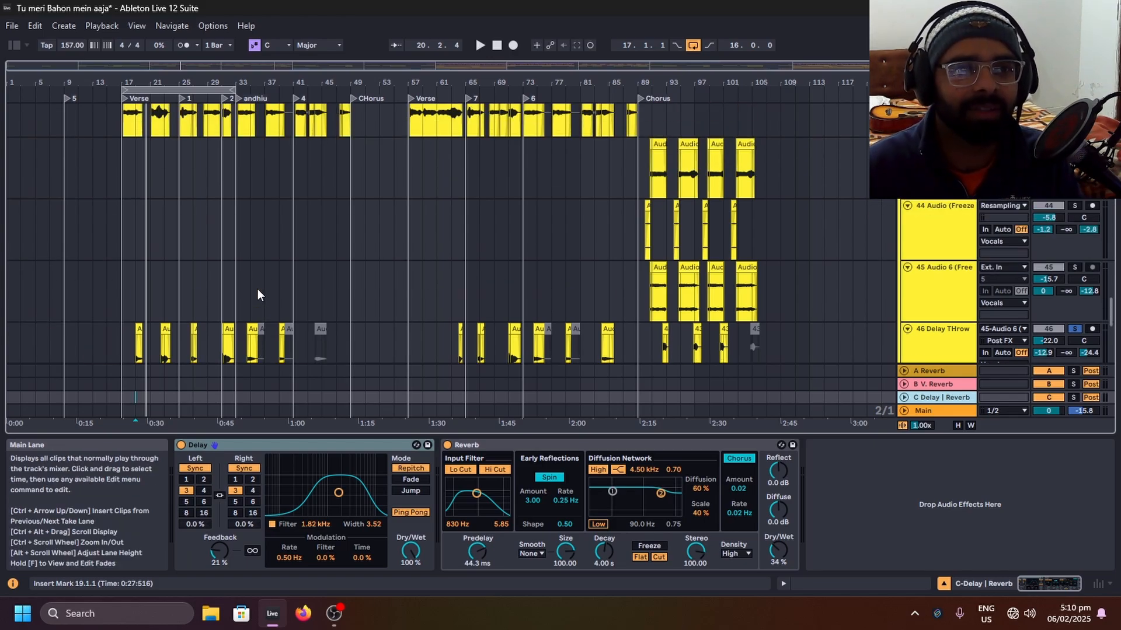
scroll(248, 266, down, 10)
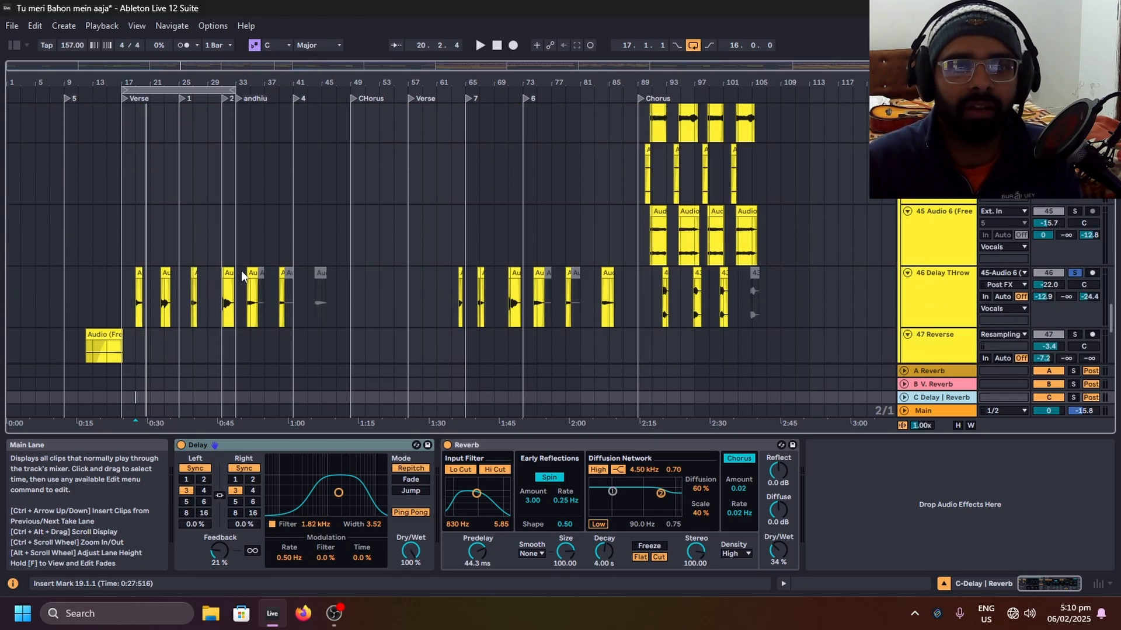
scroll(199, 245, up, 2)
ctrl+scroll(212, 219, up, 8)
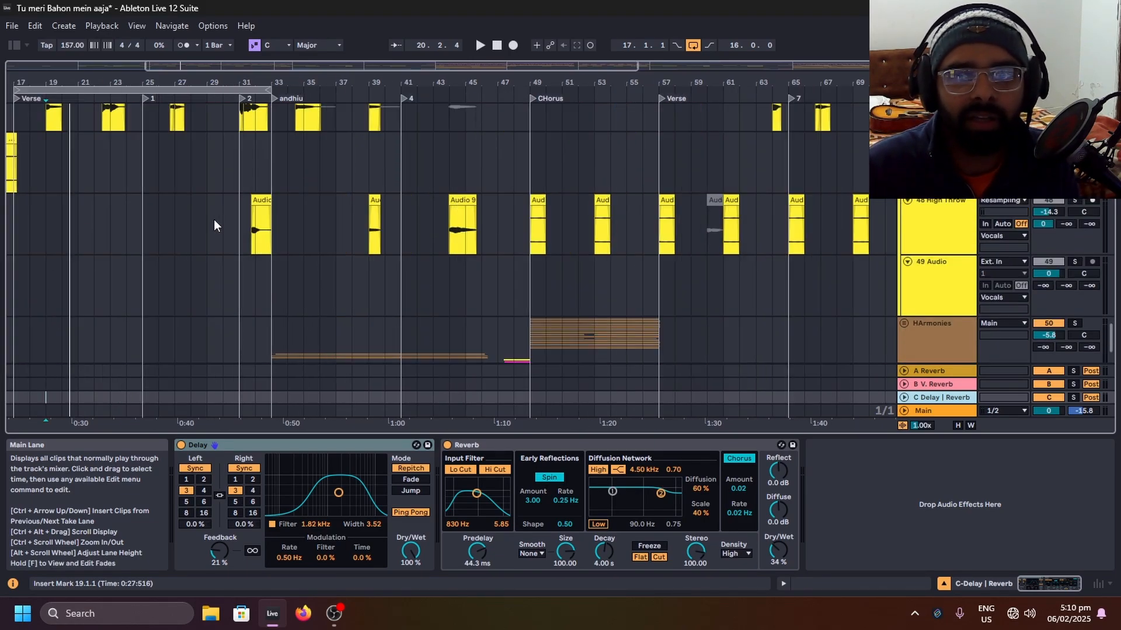
click(240, 225)
click(963, 227)
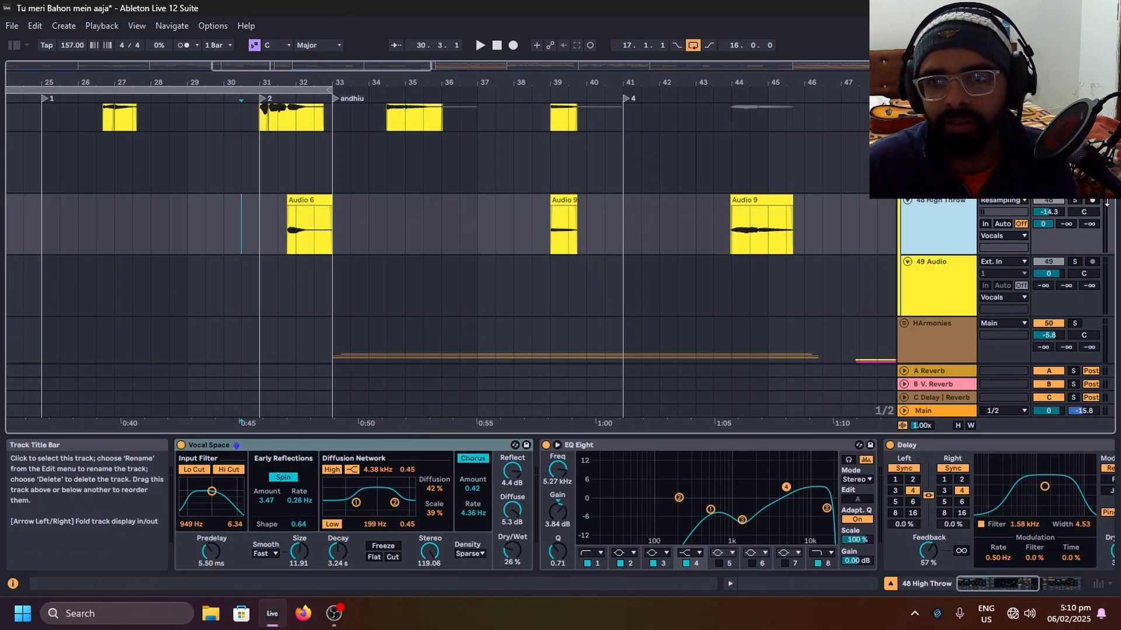
click(1075, 200)
key(space)
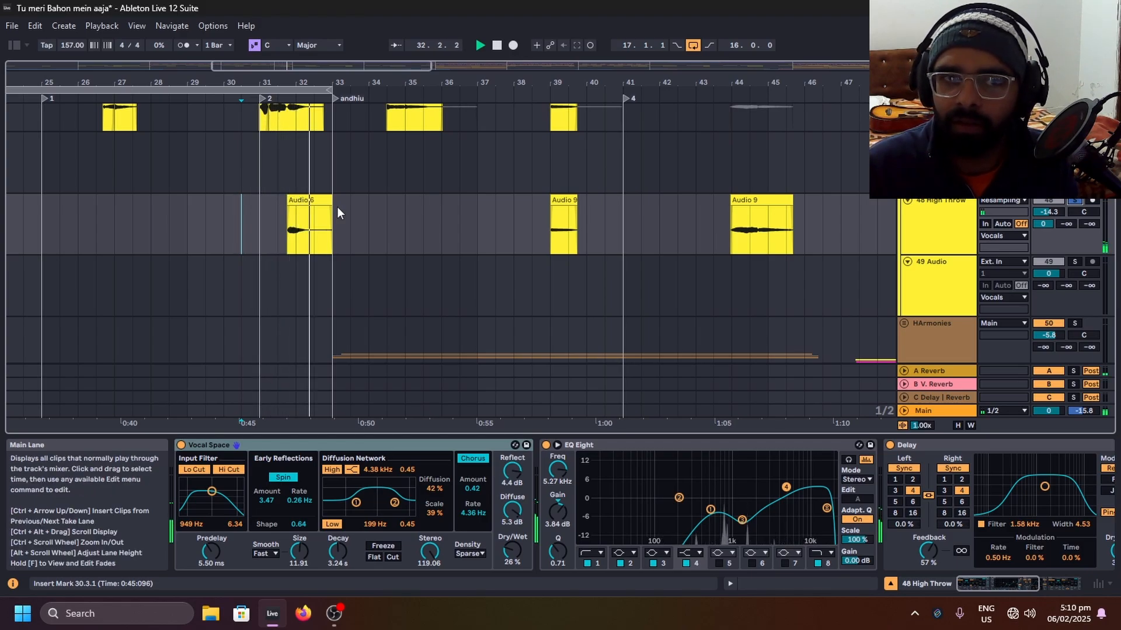
key(space)
Step: Clear the solo using the Vocals group, then fold that group and fit the whole arrangement in view
scroll(613, 233, up, 3)
scroll(612, 233, up, 8)
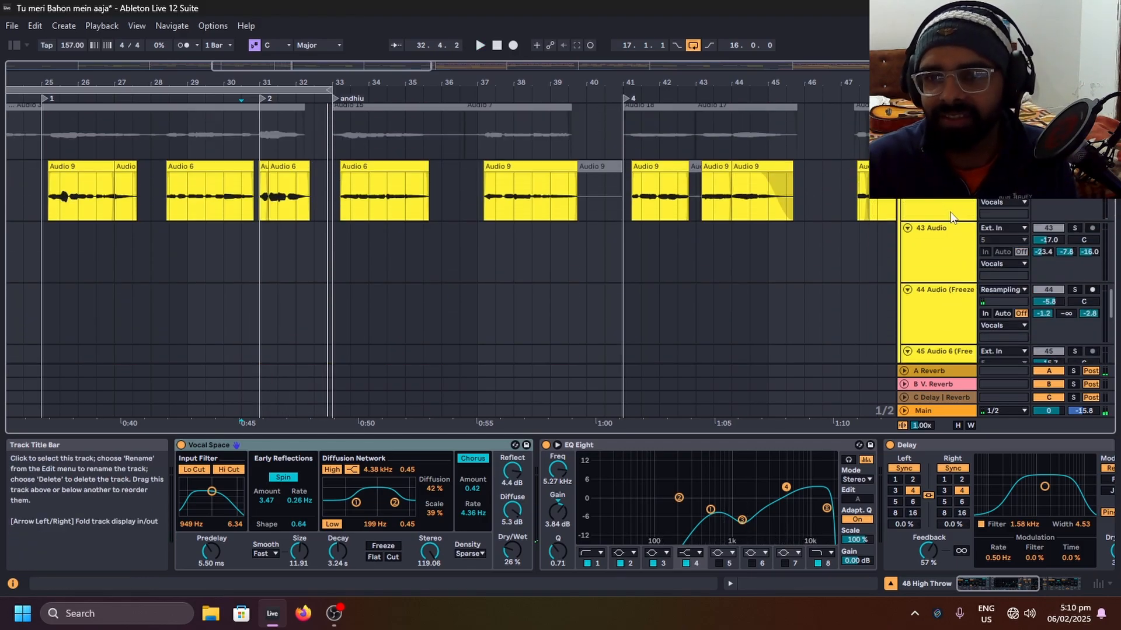
click(1076, 211)
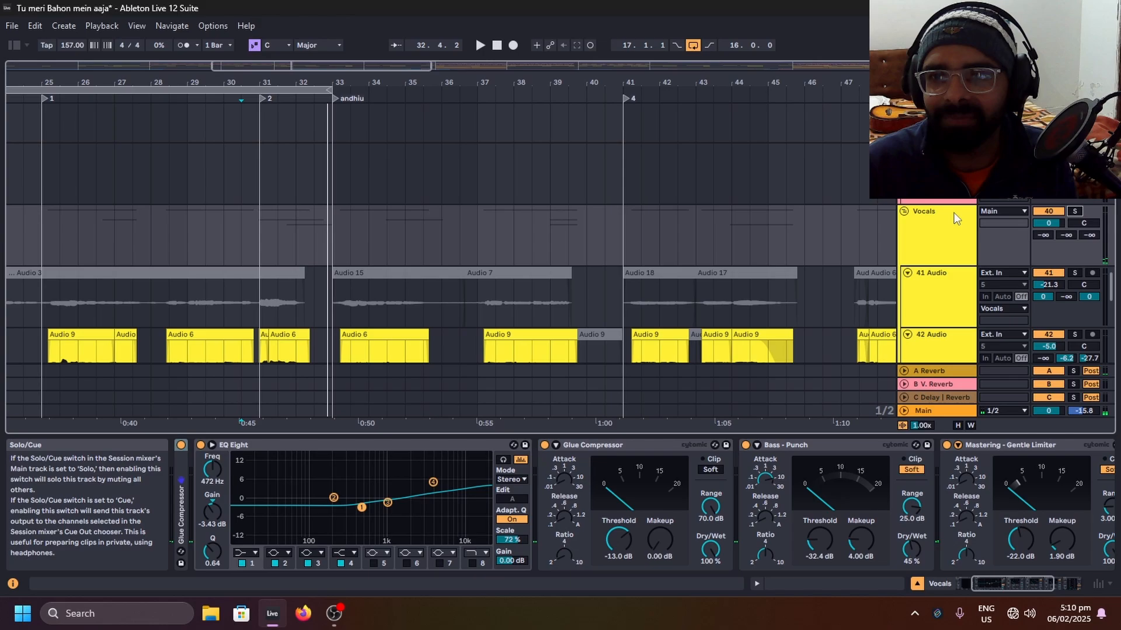
click(904, 210)
key(w)
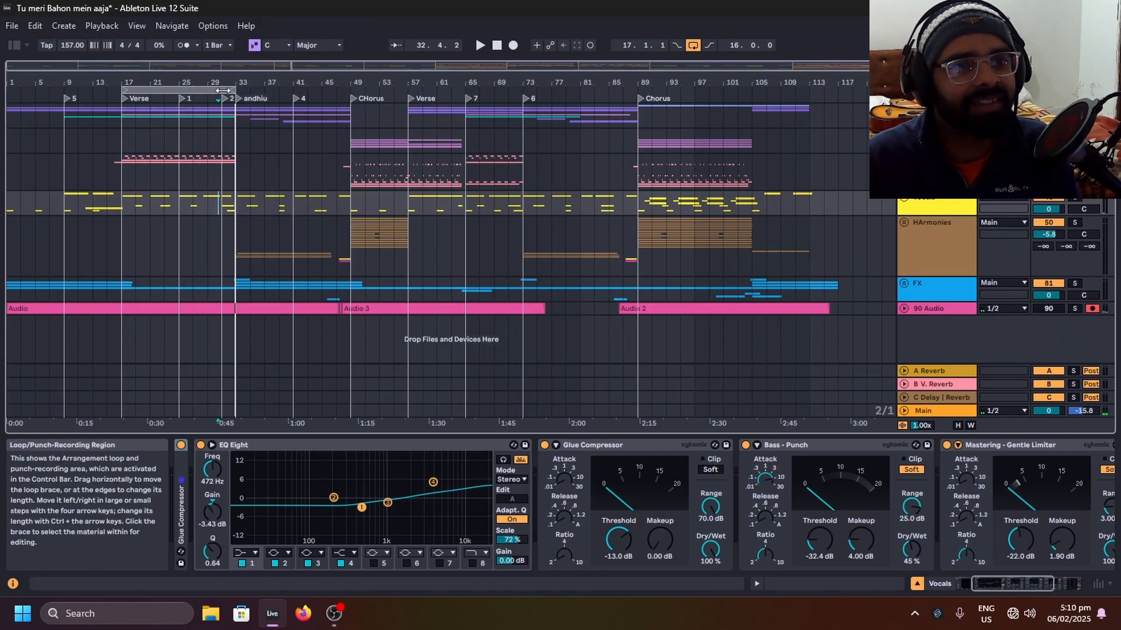
Step: Set the arrangement loop to run from bar 33 to bar 57
drag(231, 88, 409, 89)
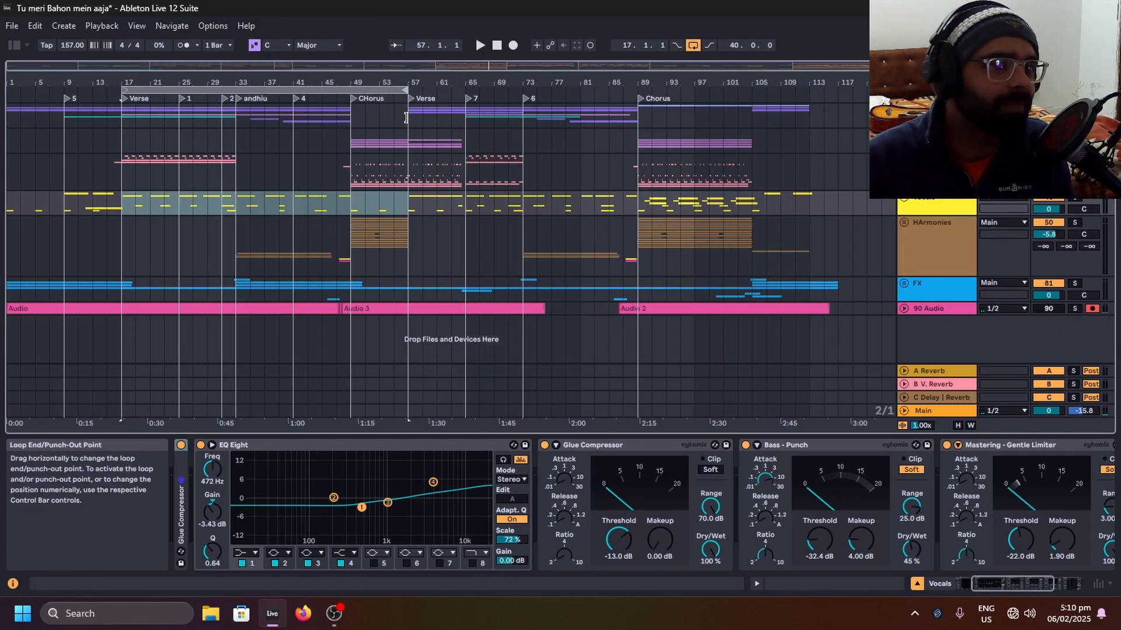
drag(121, 89, 231, 93)
click(237, 131)
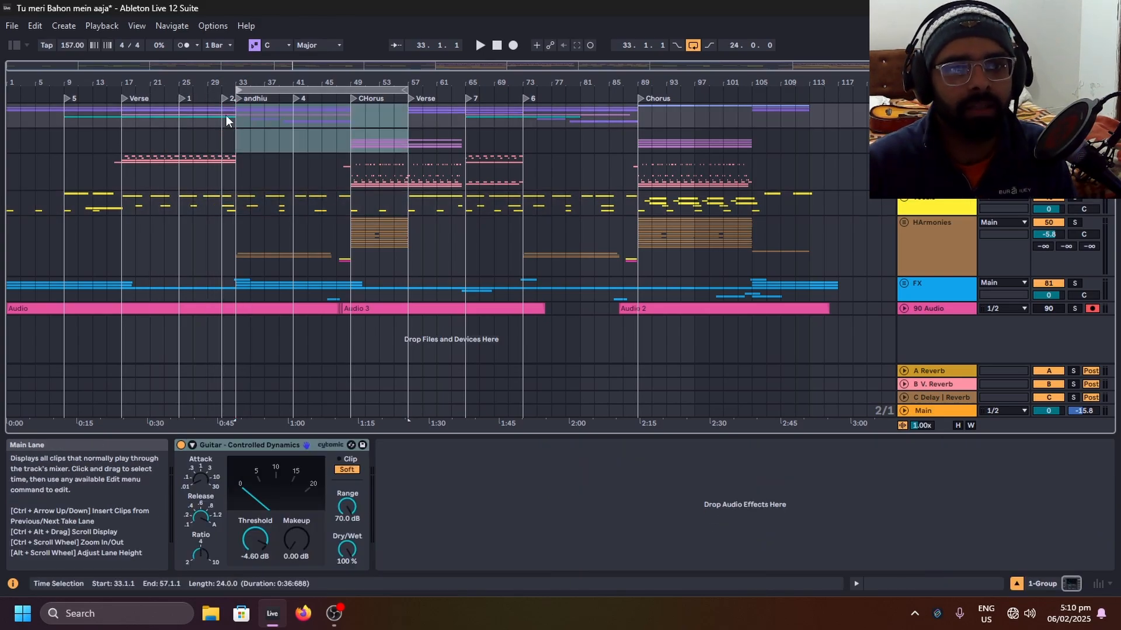
Step: Play from bar 31 up to the start of the chorus, saving the Set during playback, then stop
click(224, 160)
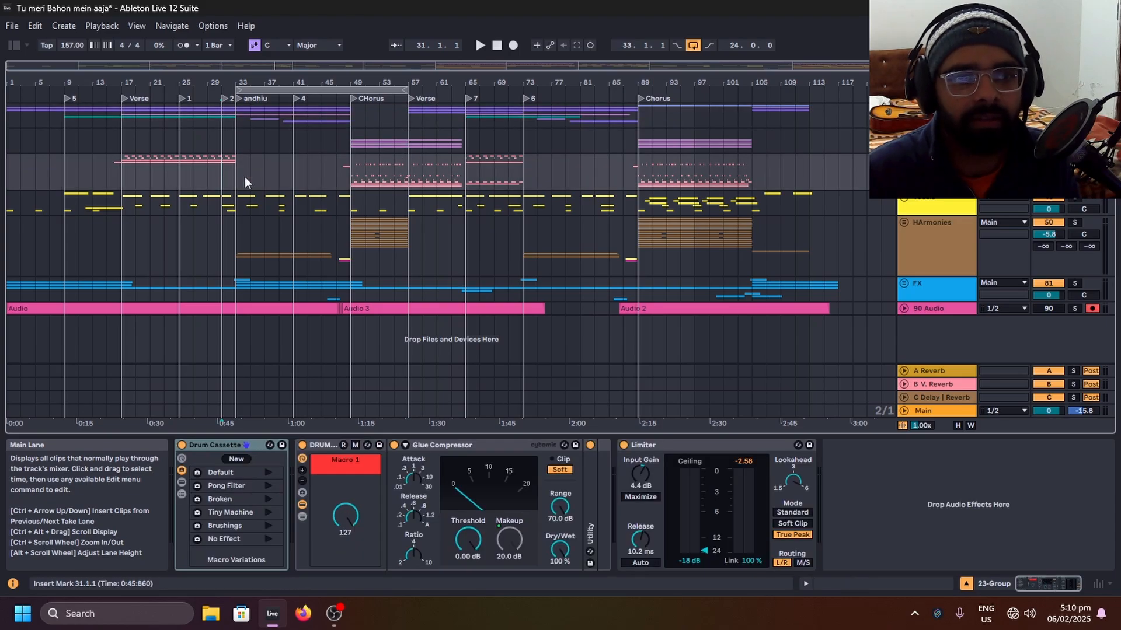
key(space)
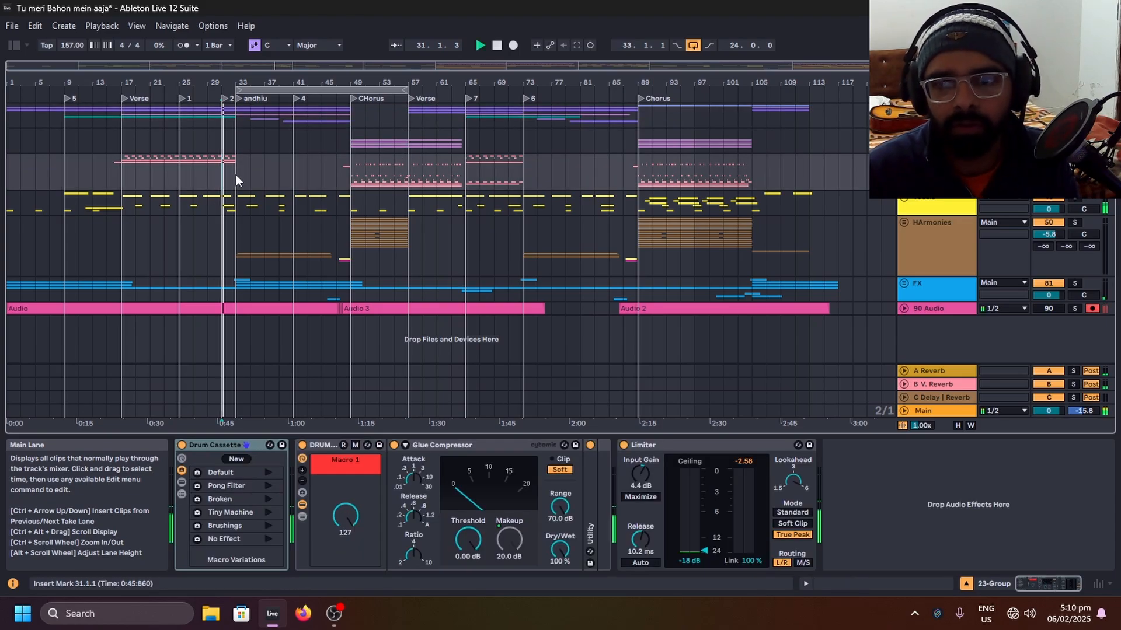
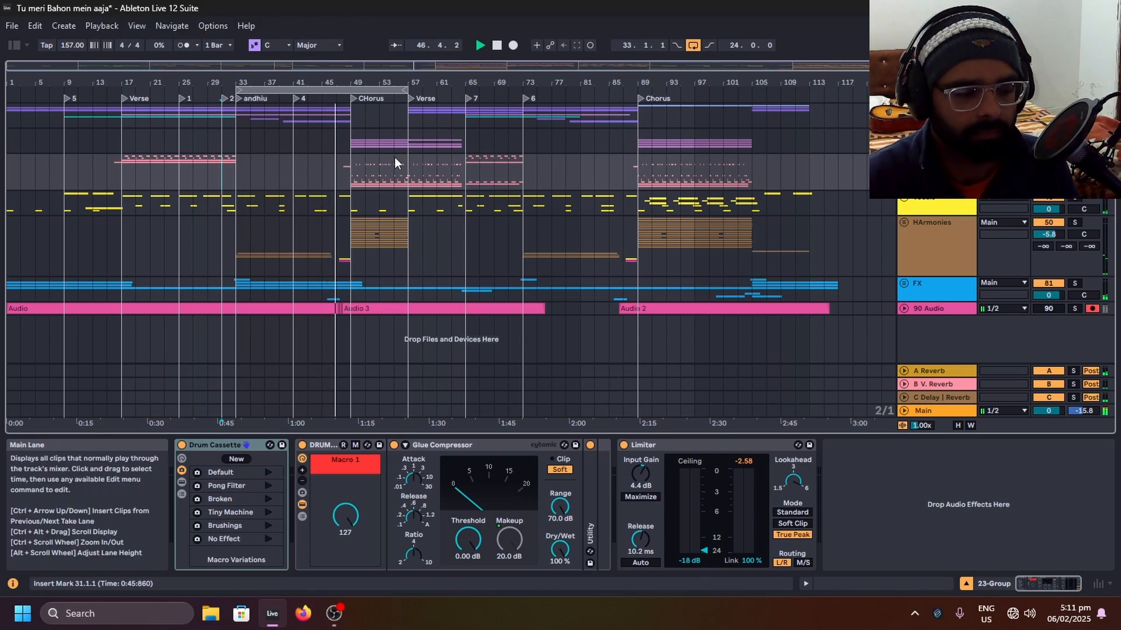
key(ctrl+s)
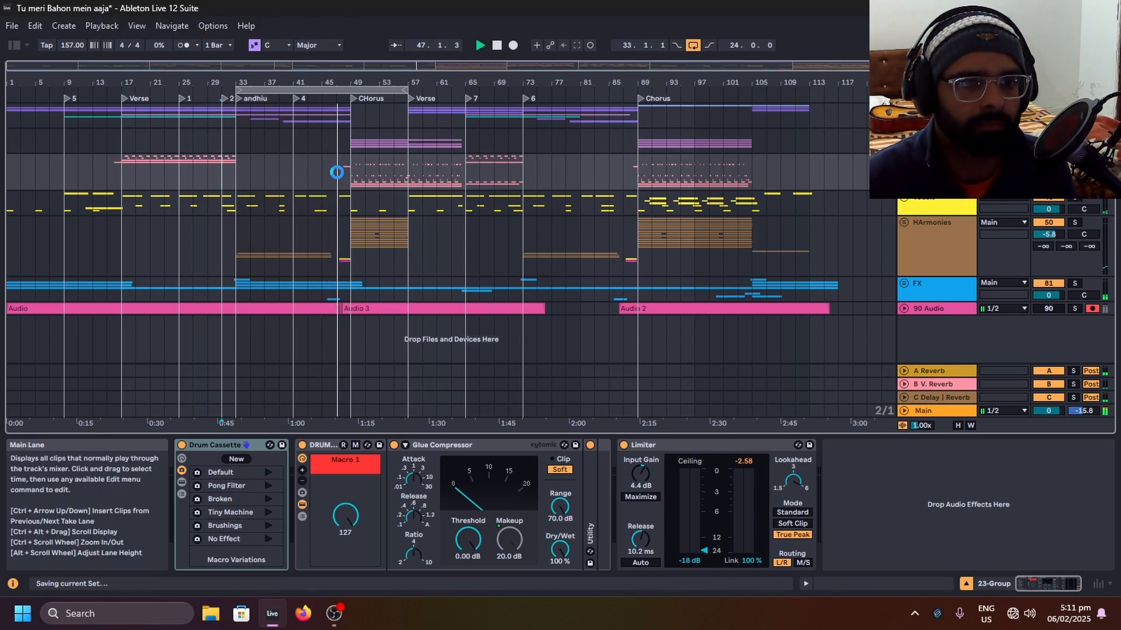
key(space)
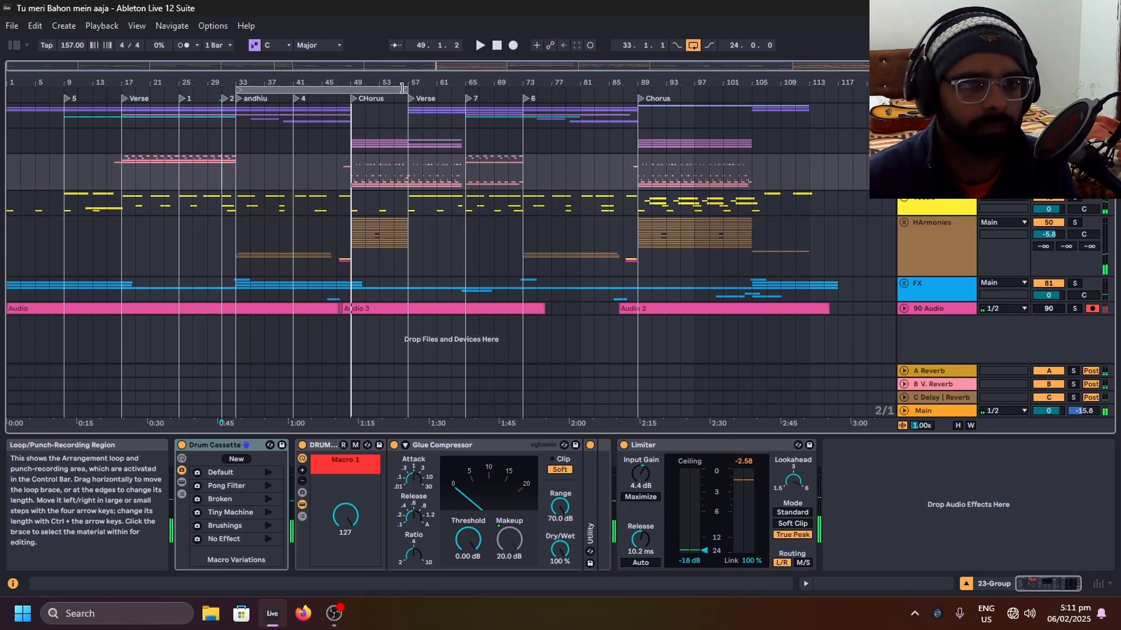
Step: Shorten the loop to end at bar 49 and place the insert marker at bar 33 on 1-Group
drag(402, 87, 352, 88)
scroll(229, 150, up, 5)
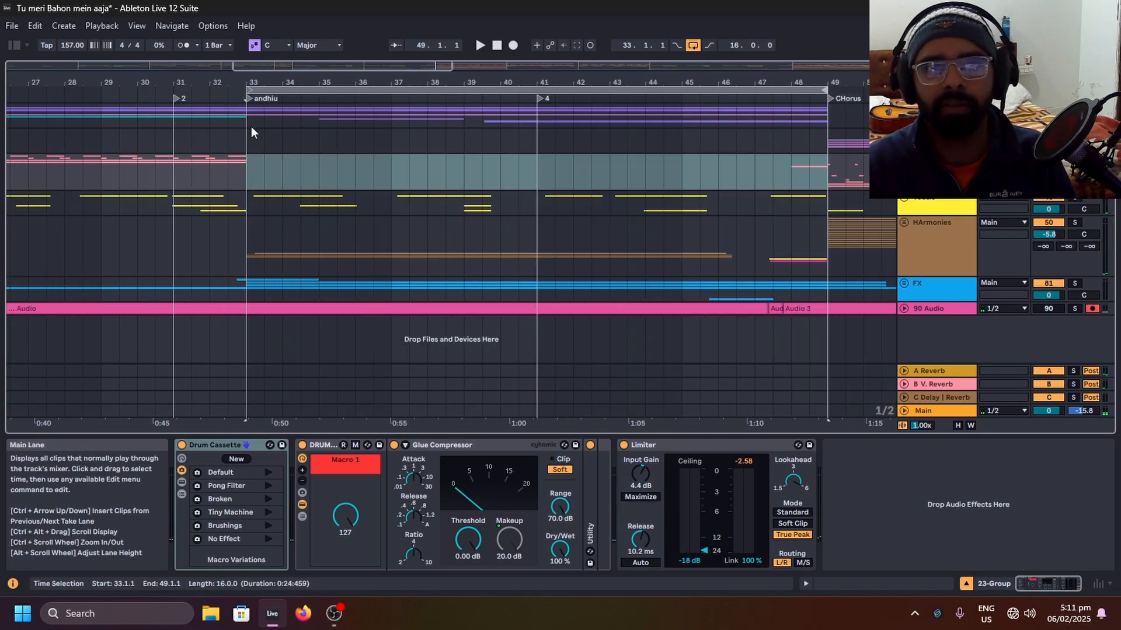
click(250, 123)
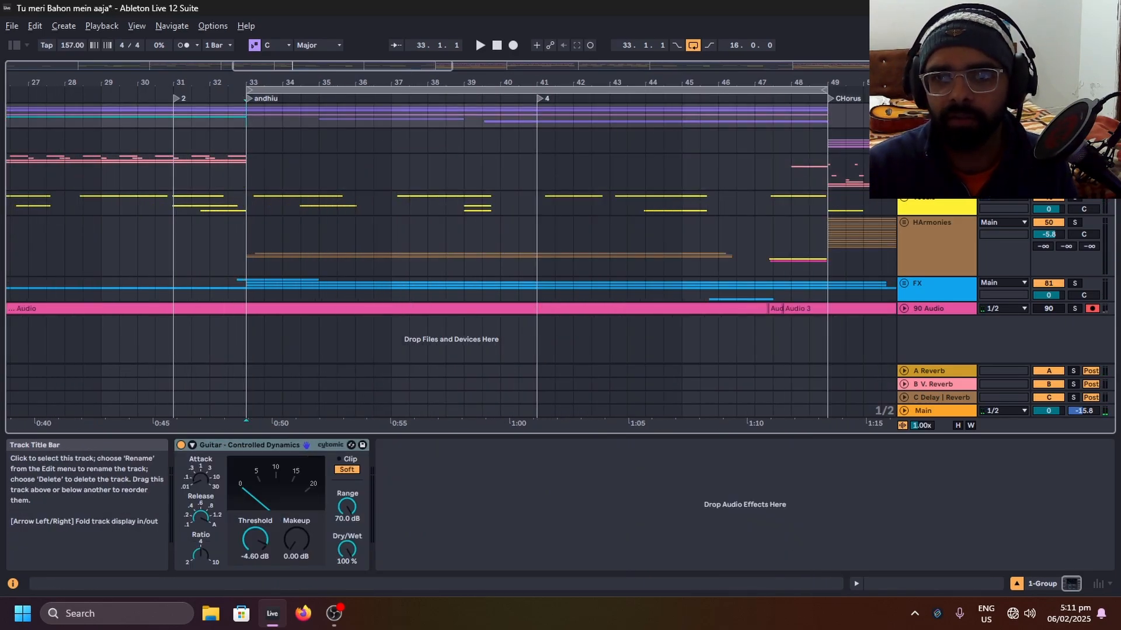
Step: Unfold 1-Group, look through its tracks in the section from bar 33, and select 9 Group to show its effect devices
click(904, 110)
scroll(703, 165, down, 5)
scroll(286, 233, down, 4)
scroll(227, 243, up, 3)
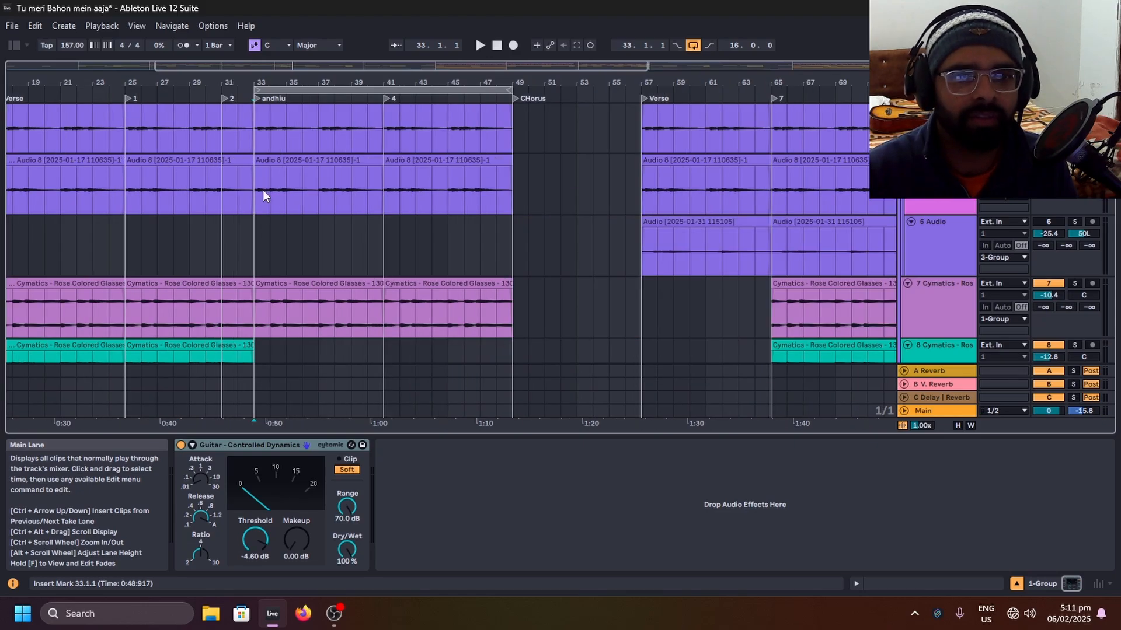
scroll(363, 271, down, 8)
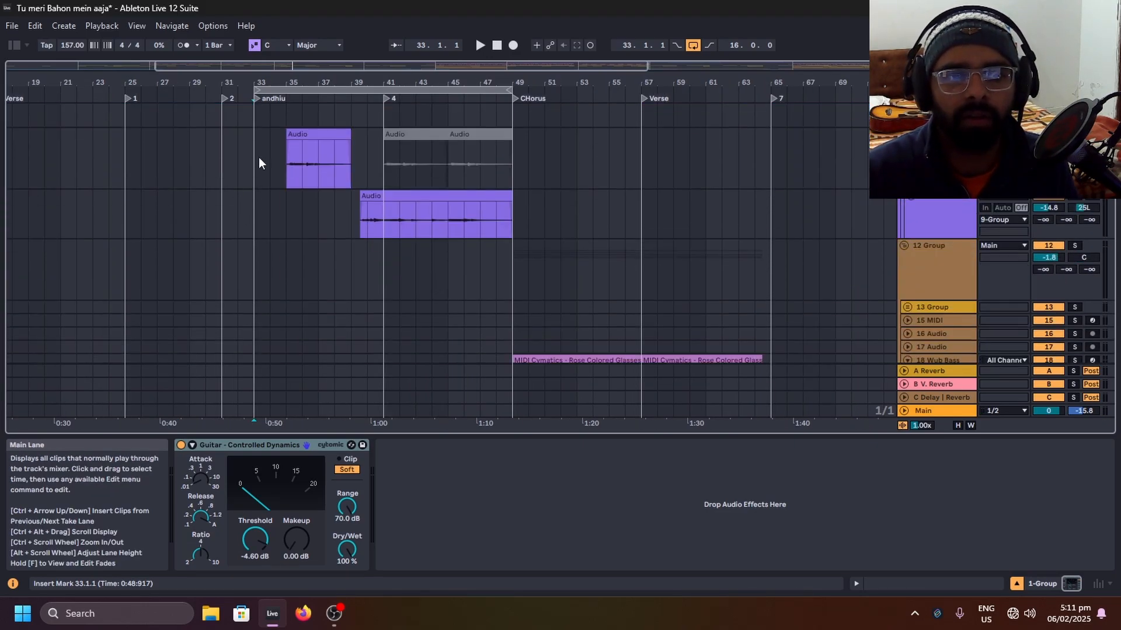
scroll(259, 162, up, 3)
click(262, 277)
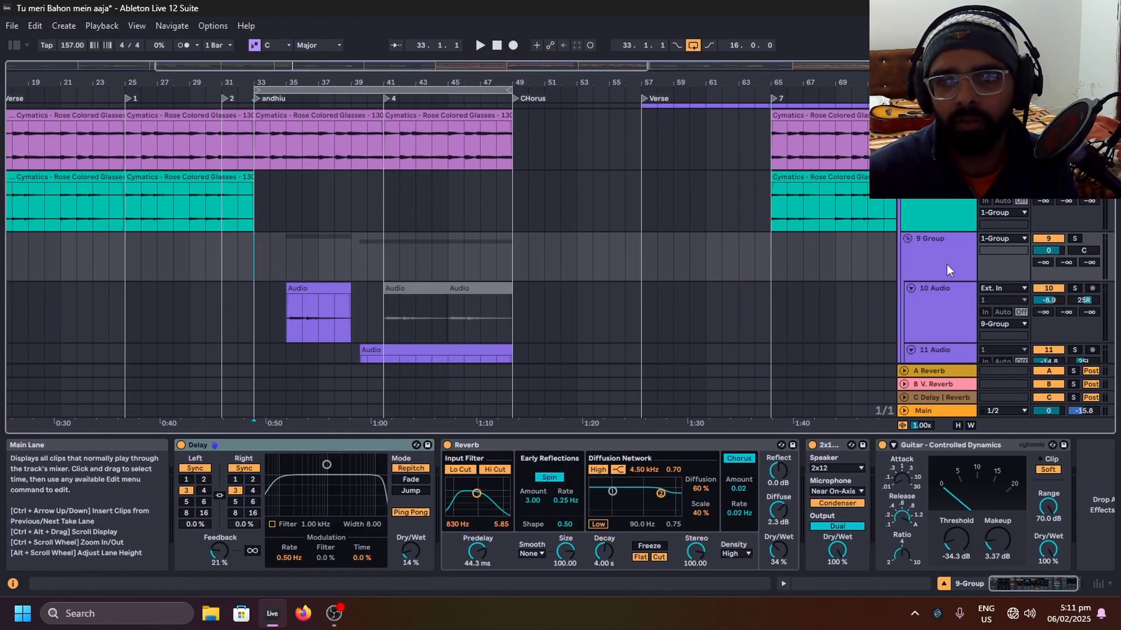
Step: Audition 9 Group's clips by playing 10 Audio from bar 35 and 11 Audio from bar 39, then stop
scroll(611, 238, down, 3)
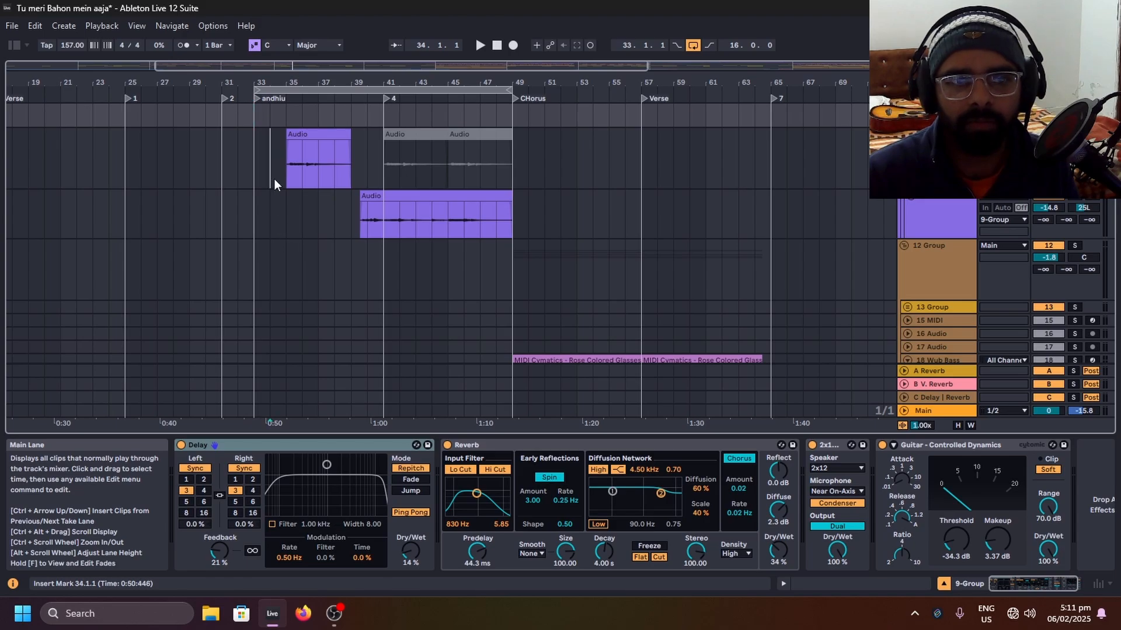
click(286, 175)
key(space)
scroll(372, 185, up, 1)
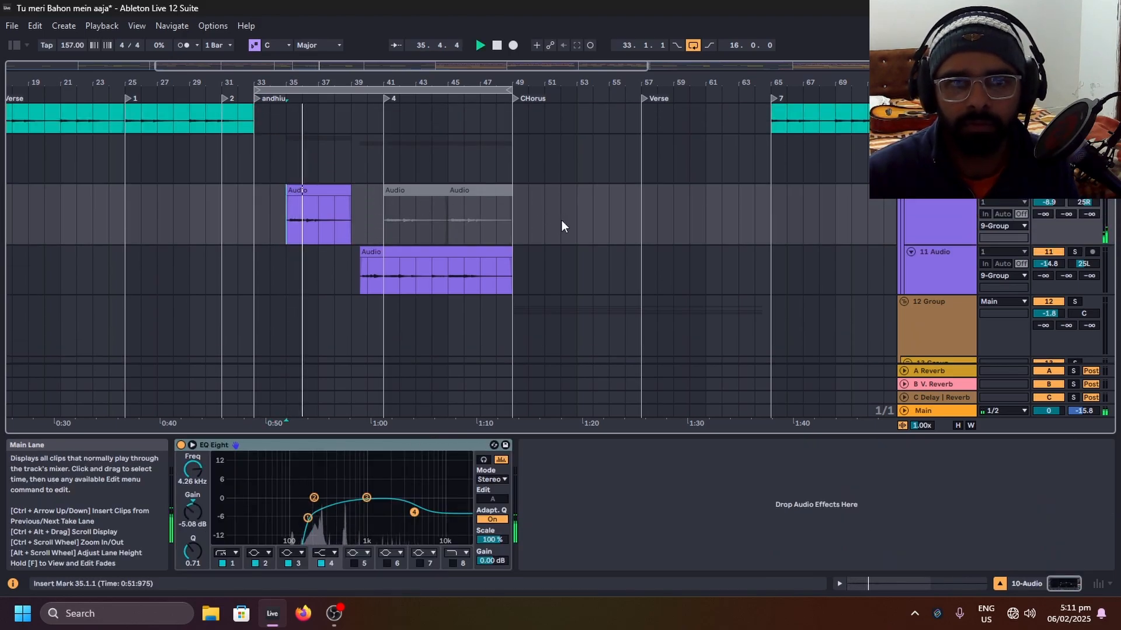
click(352, 261)
scroll(397, 262, up, 1)
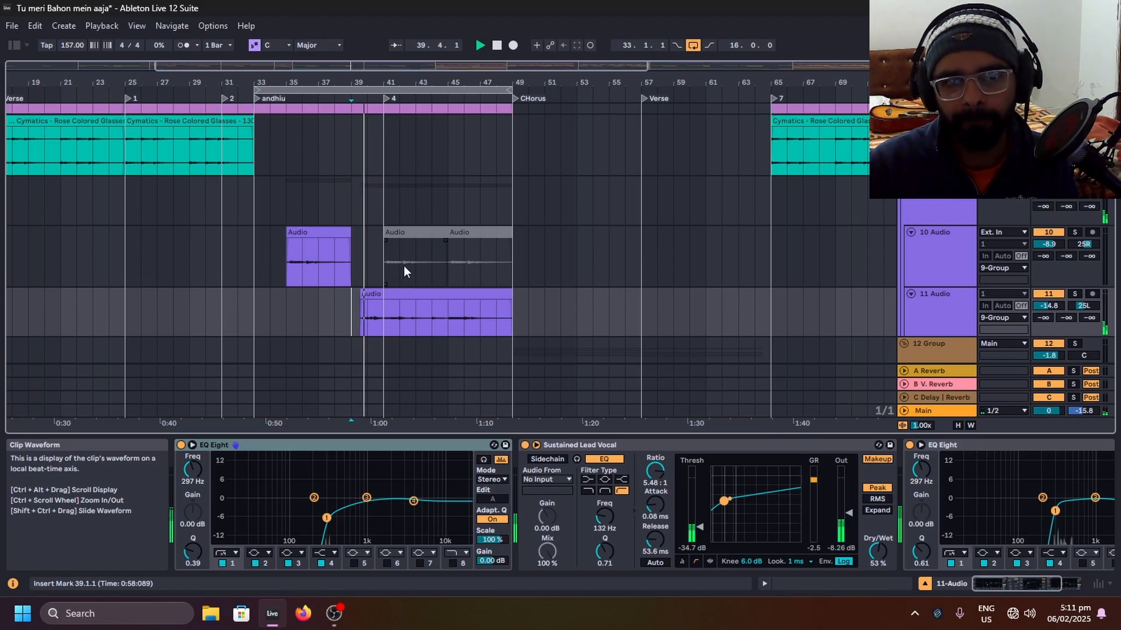
scroll(729, 276, up, 1)
key(space)
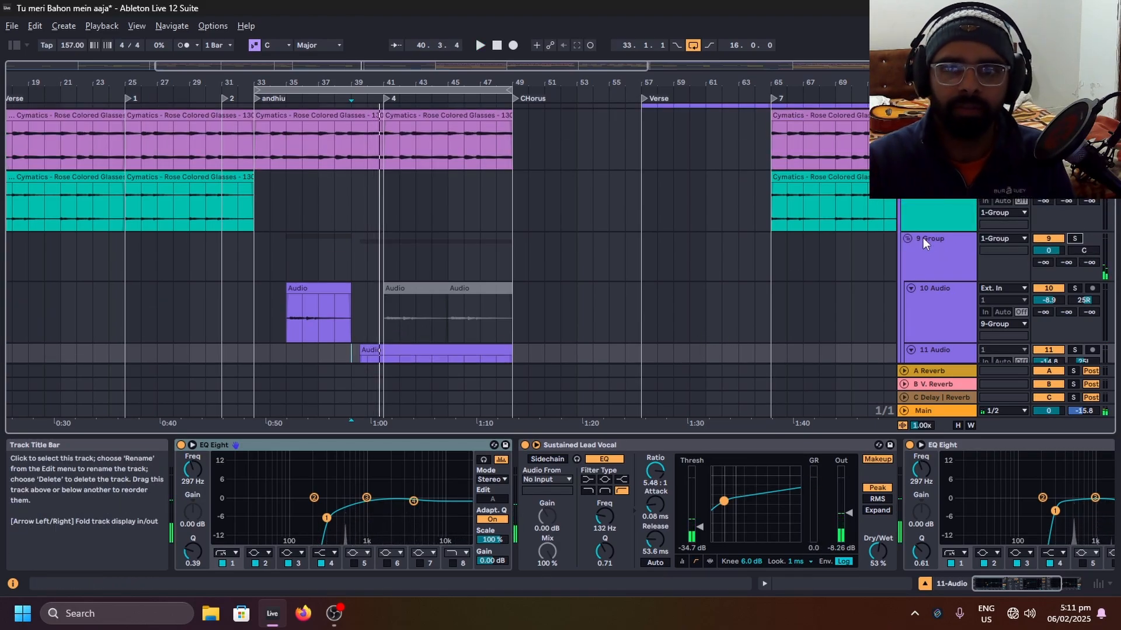
Step: Fold 9 Group and examine which synth, percussion, vocal throw and HArmonies tracks have clips between bars 33 and 49
click(906, 238)
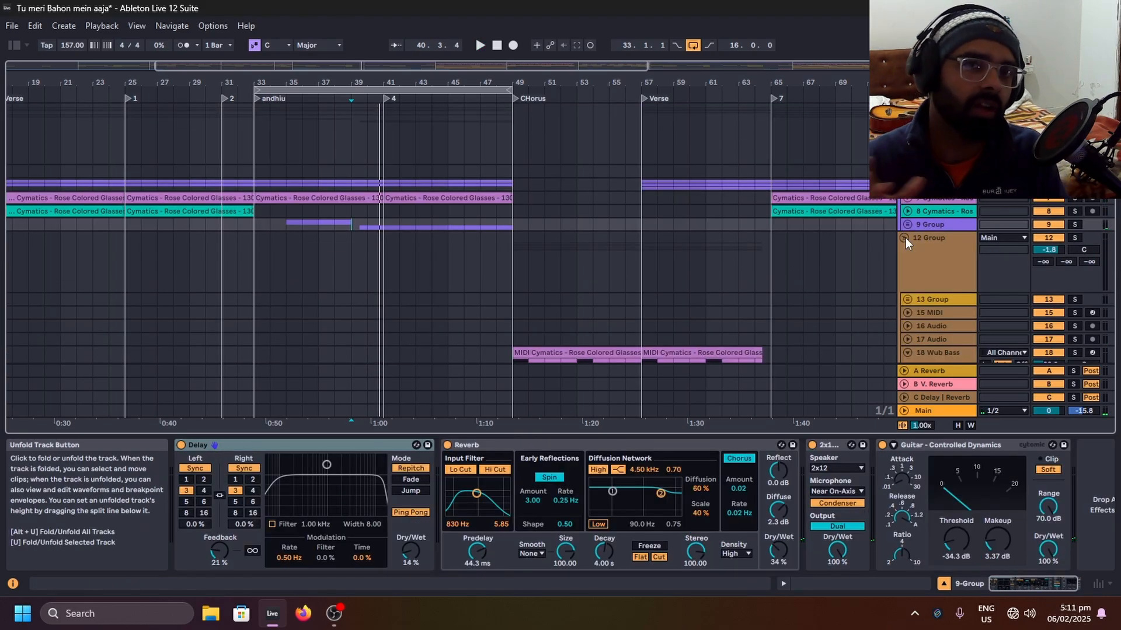
click(905, 237)
scroll(418, 199, down, 3)
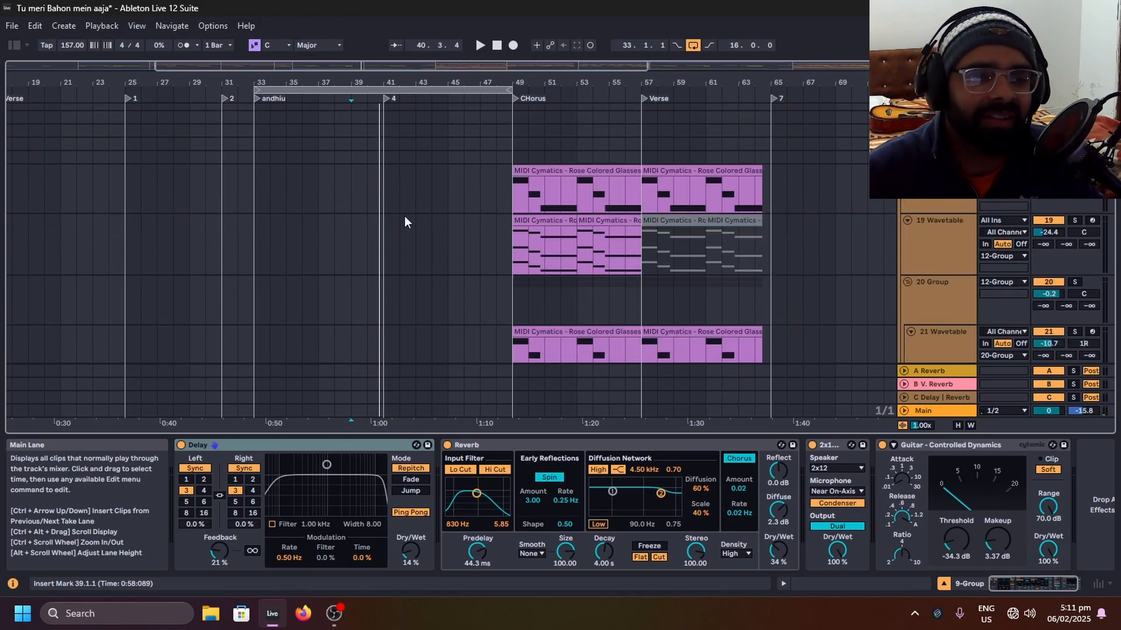
scroll(406, 222, down, 3)
scroll(407, 220, down, 5)
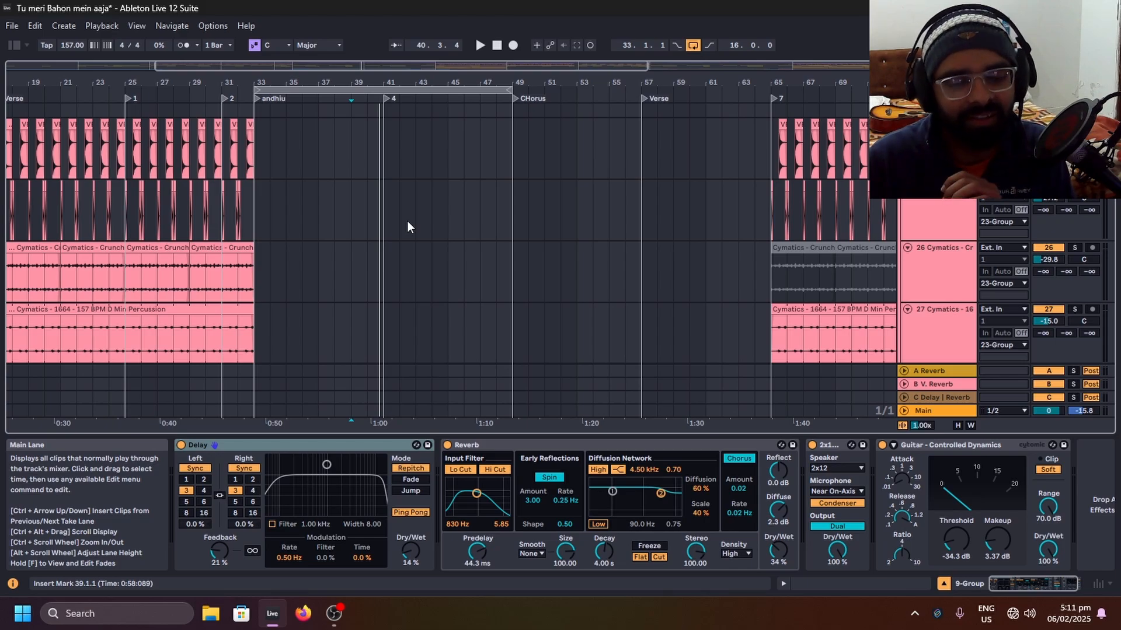
scroll(523, 182, down, 1)
scroll(523, 186, down, 15)
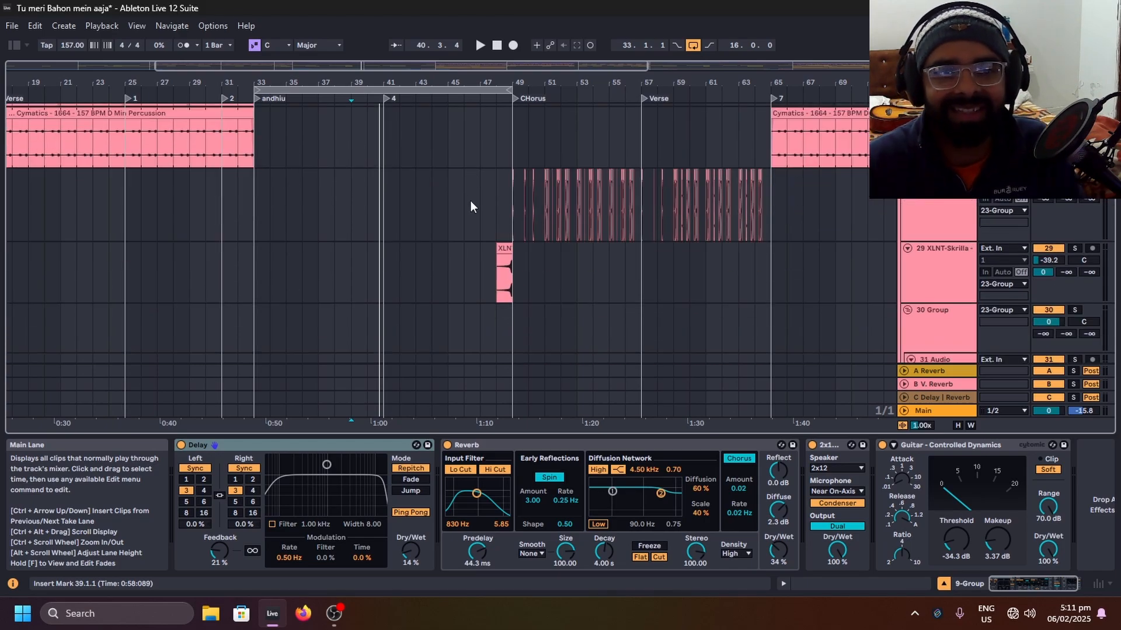
scroll(223, 244, down, 15)
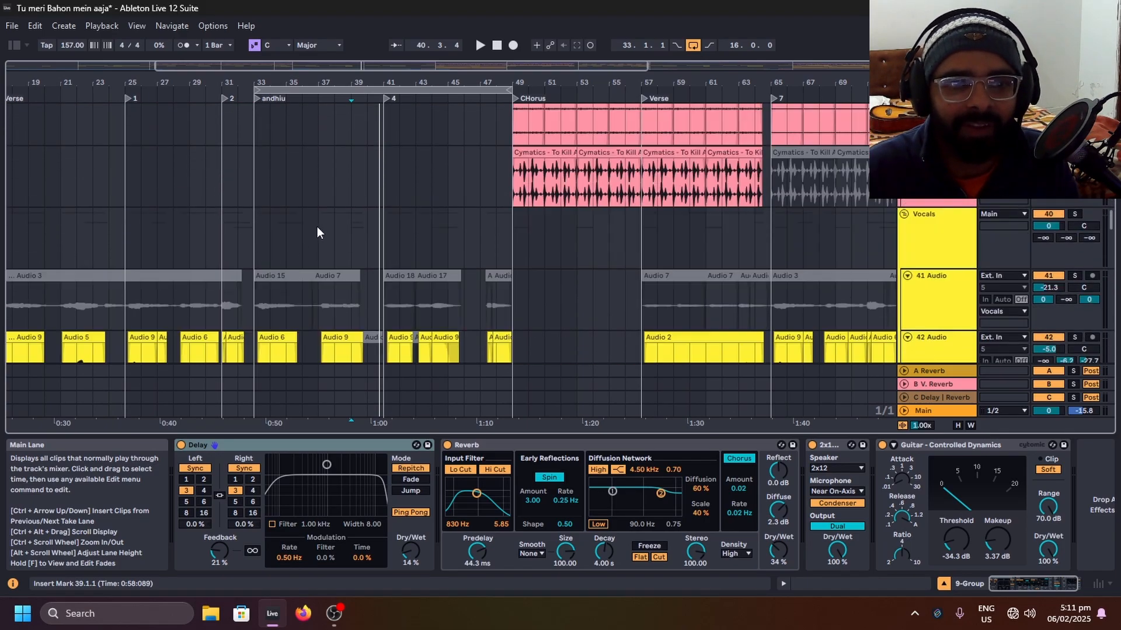
scroll(264, 247, down, 10)
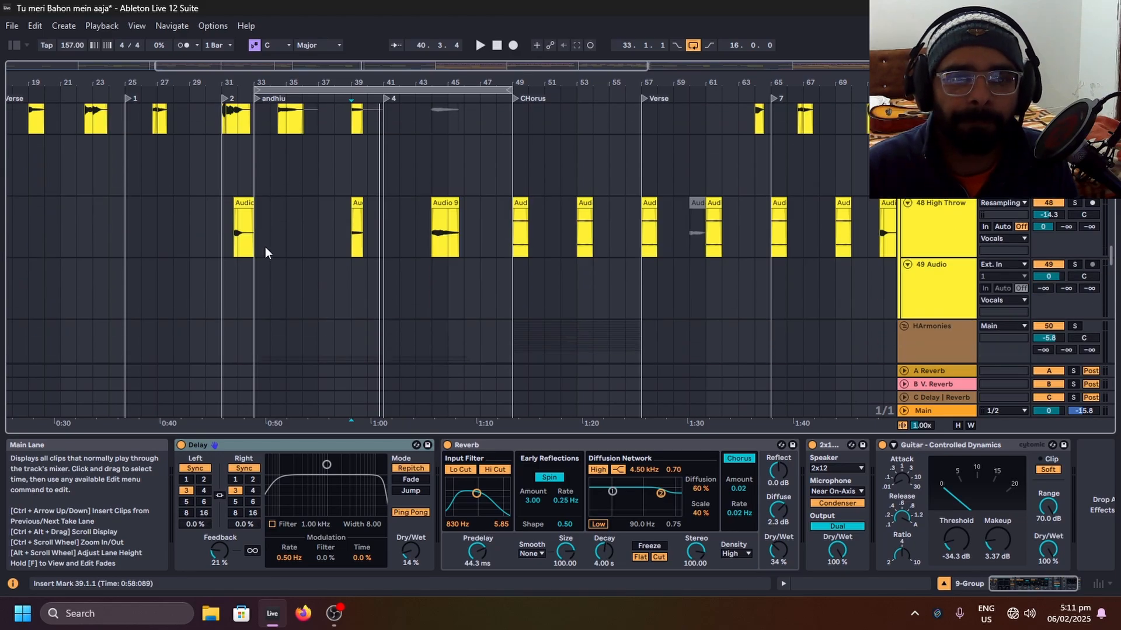
scroll(842, 129, up, 1)
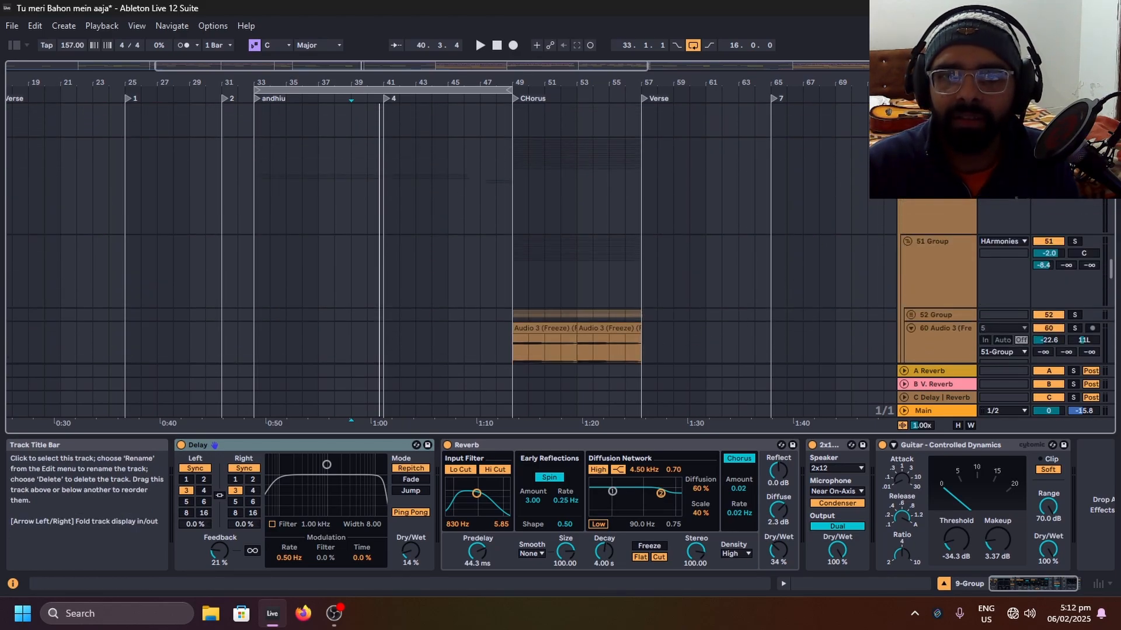
Step: Fold the harmony tracks, unfold the FX group and solo the 82 Oversampled transition track
alt+click(904, 144)
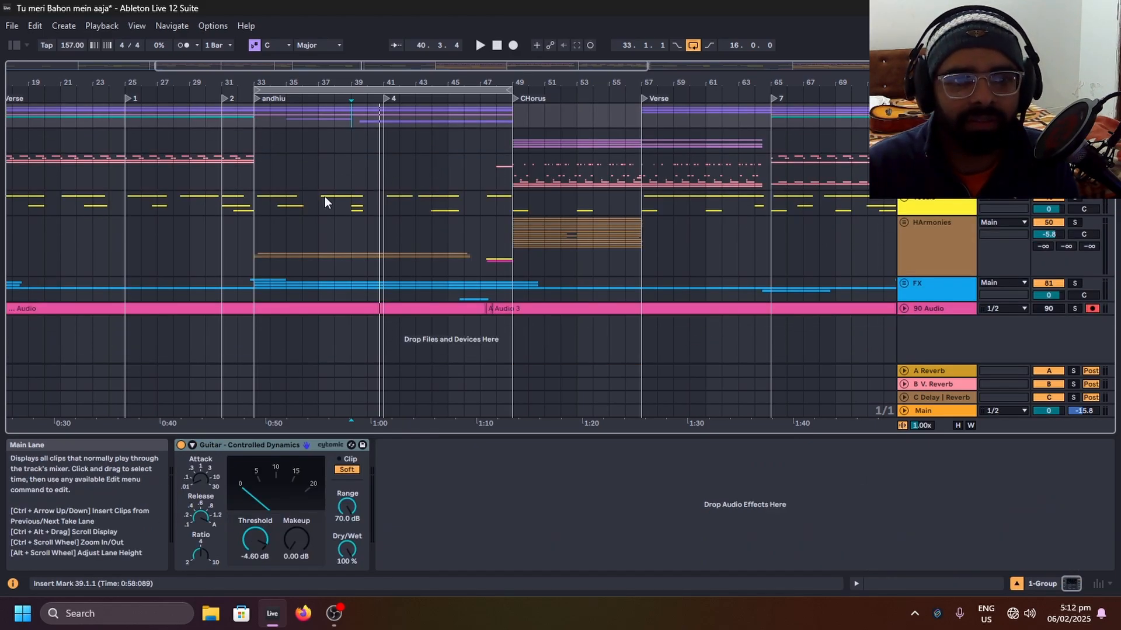
click(903, 286)
scroll(233, 320, down, 4)
click(231, 234)
key(space)
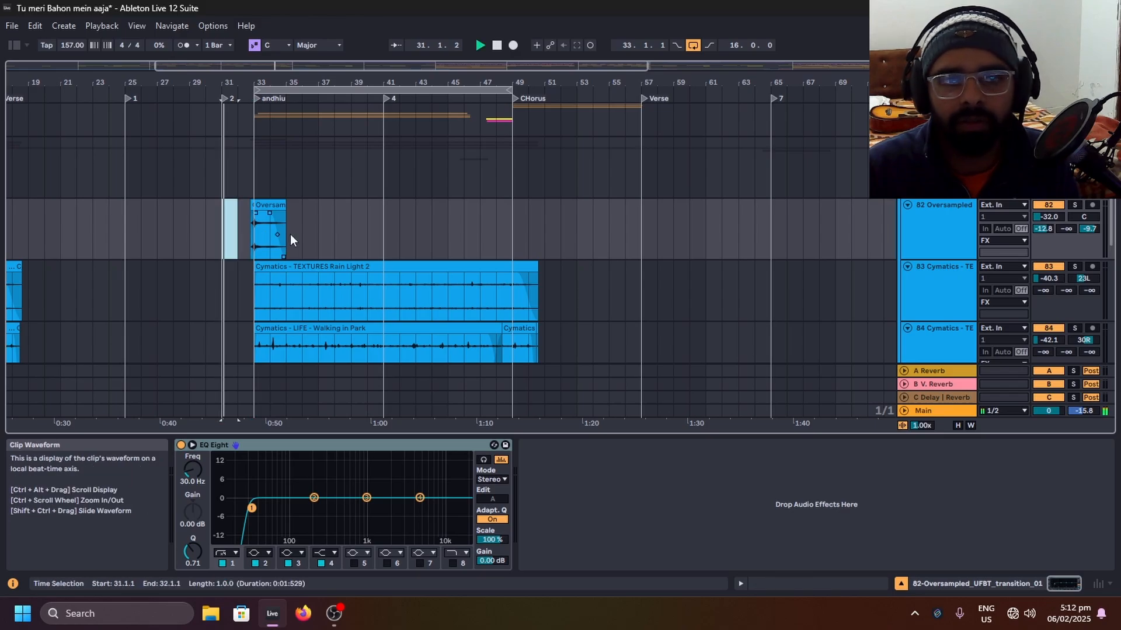
click(1074, 206)
key(space)
Step: Audition the 82 Oversampled transition clip by playing from 32.3.1, then stop
scroll(251, 246, up, 3)
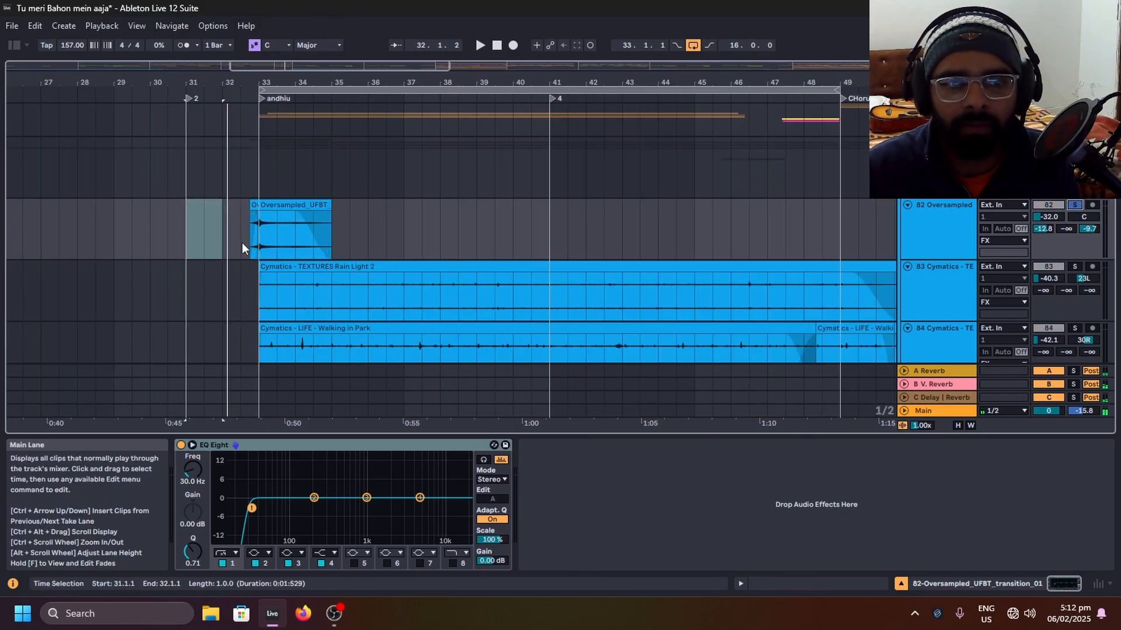
click(240, 237)
key(space)
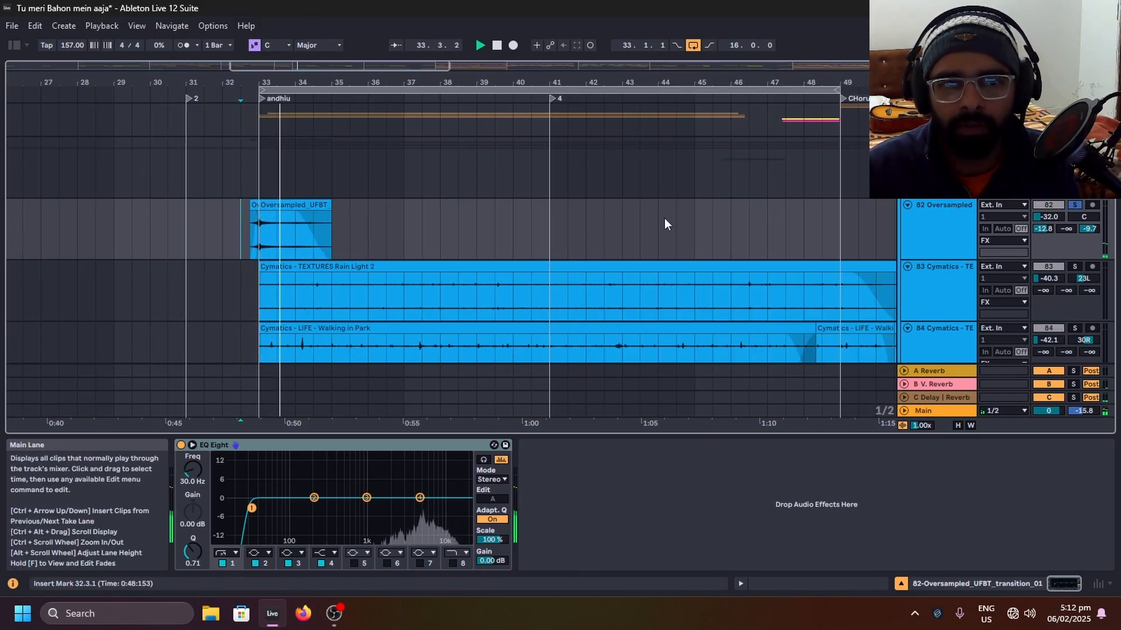
key(space)
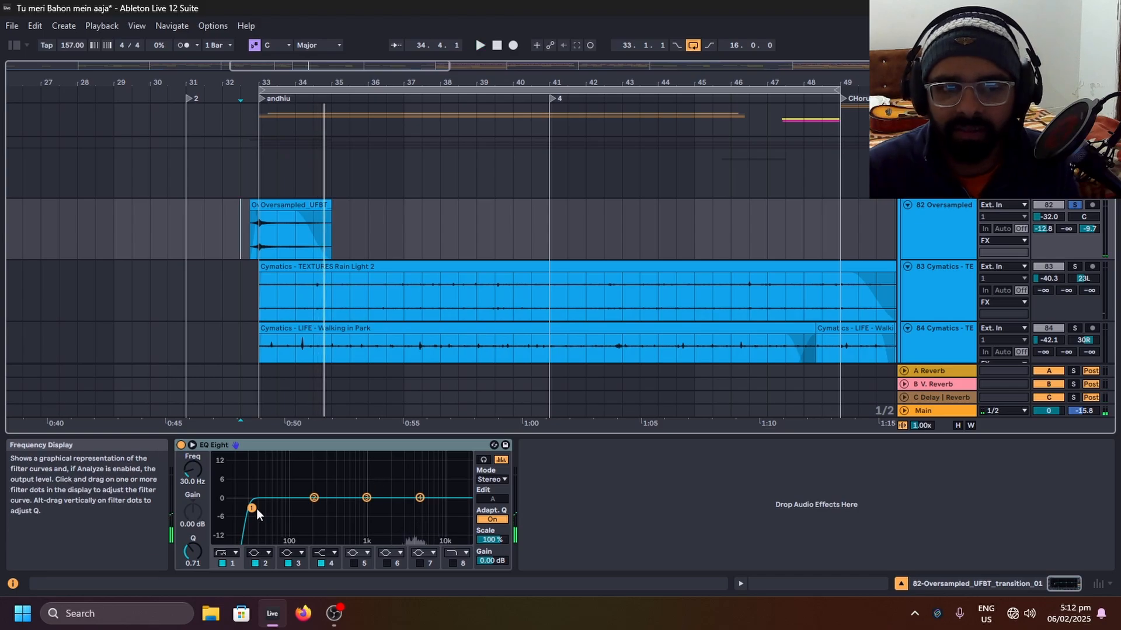
Step: Play the transition while setting the first band of its EQ Eight to 516 Hz with a Q of 0.20, then stop
key(space)
drag(257, 509, 345, 528)
scroll(776, 184, down, 3)
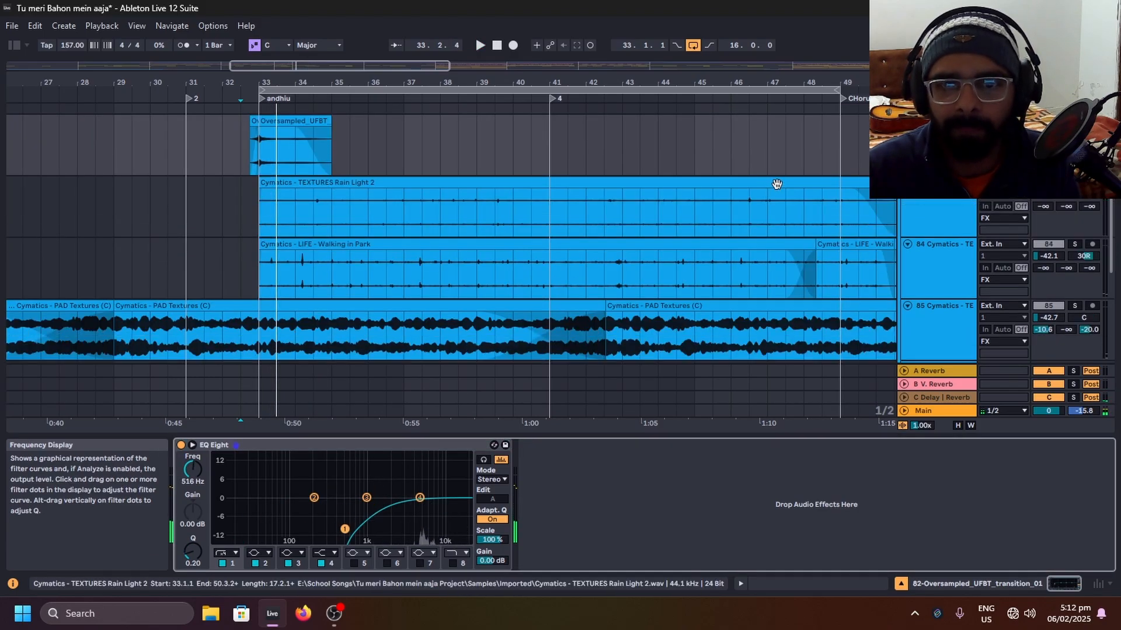
scroll(776, 184, down, 3)
key(space)
Step: Turn off the solo on 82 Oversampled and fold the FX group
click(419, 201)
click(223, 199)
key(w)
scroll(228, 239, up, 3)
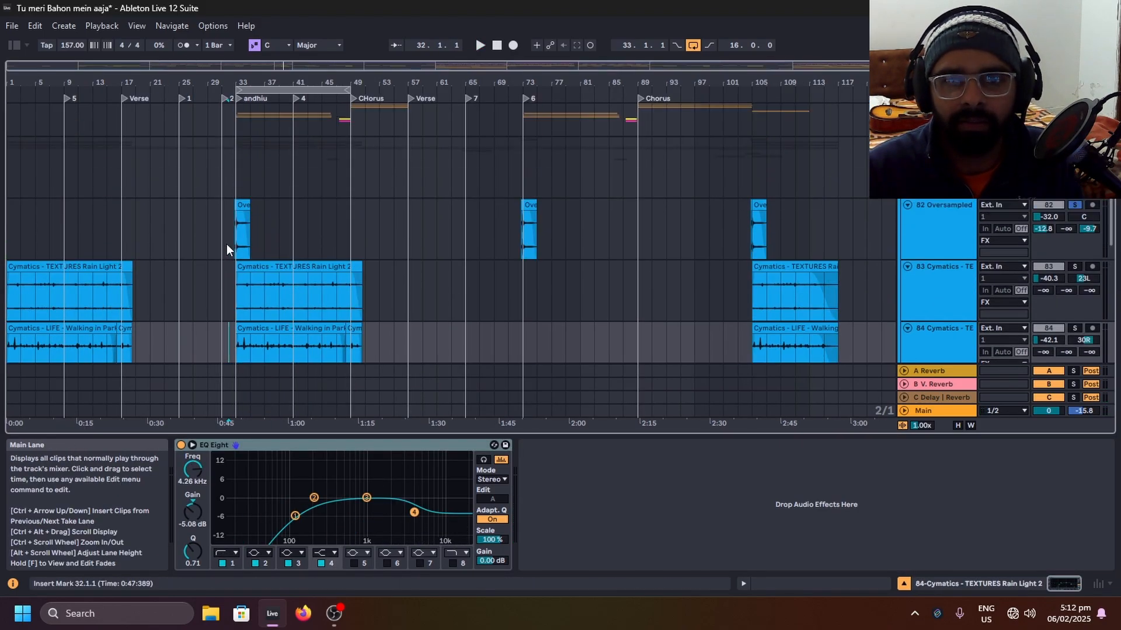
click(1074, 227)
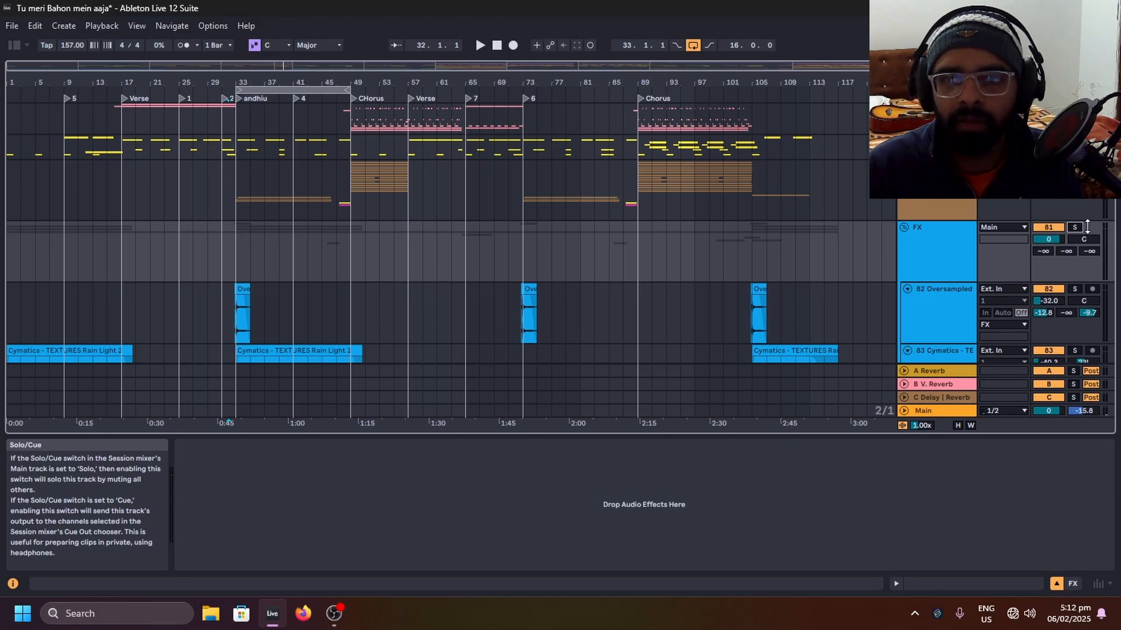
scroll(321, 215, up, 2)
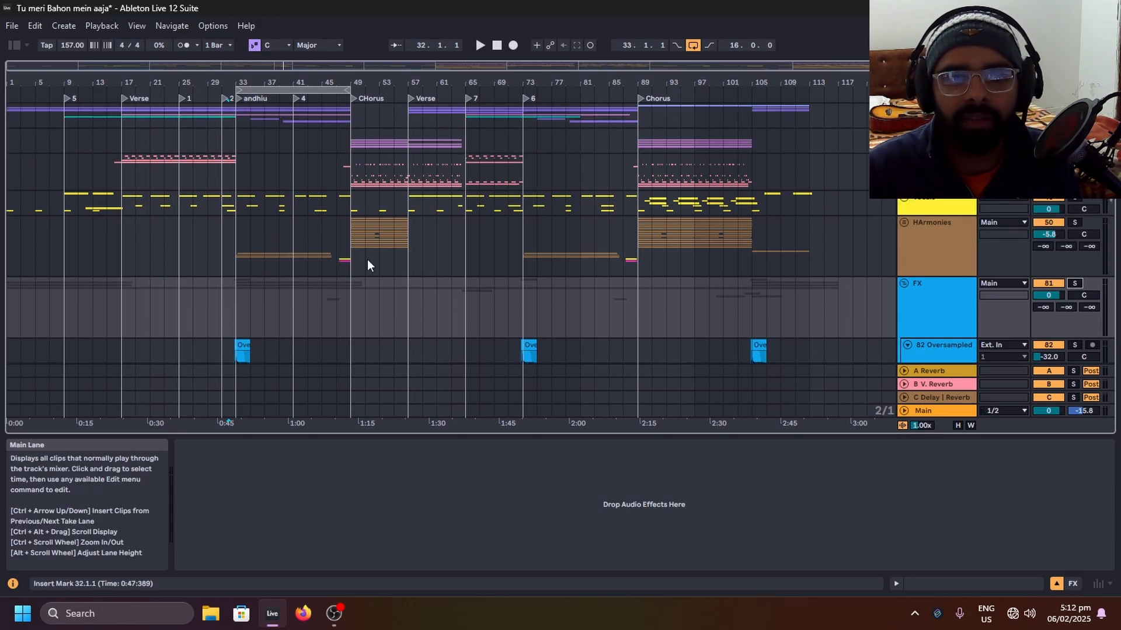
click(904, 284)
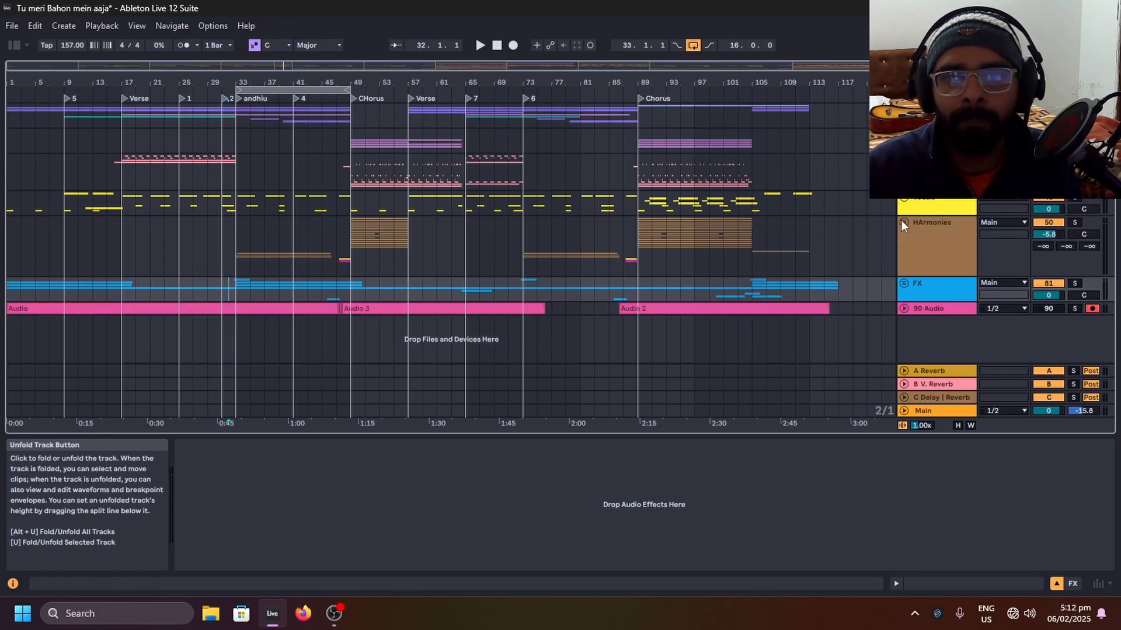
click(903, 222)
scroll(733, 218, down, 2)
click(903, 152)
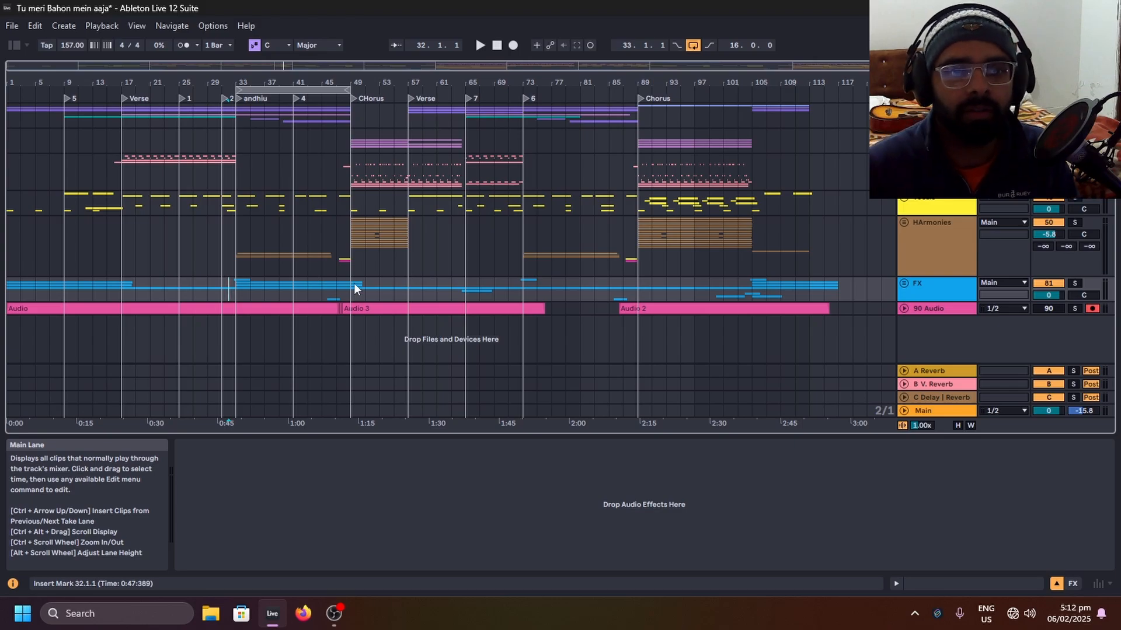
Step: Unfold HArmonies and select 75 Group, followed by 76 Audio, at bar 33 to examine their effect devices
click(904, 223)
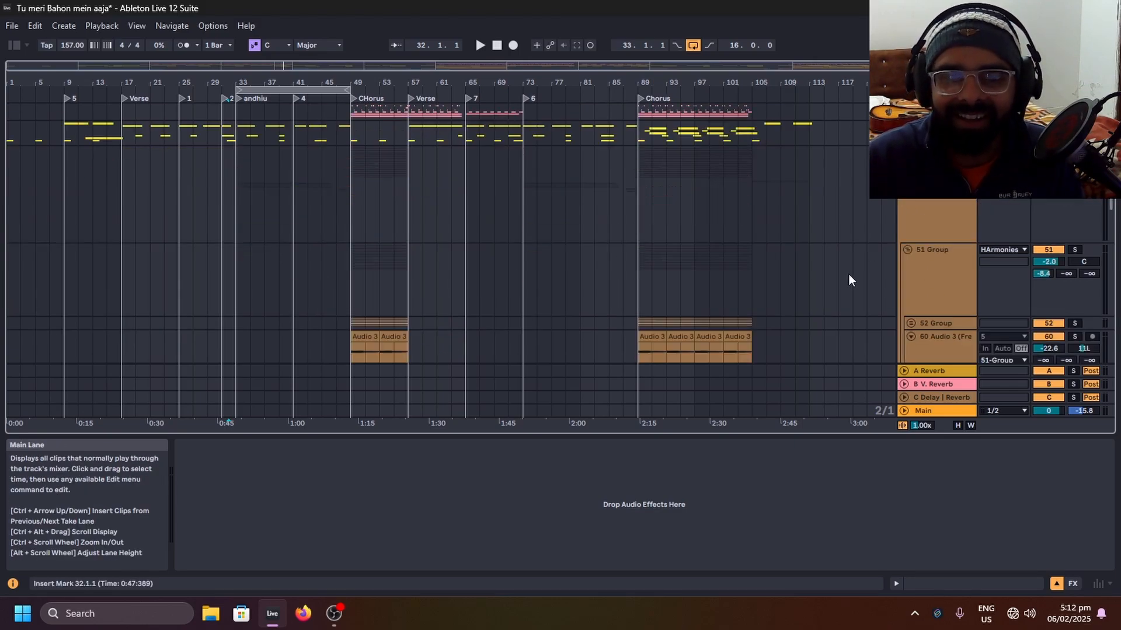
scroll(525, 295, down, 5)
scroll(236, 175, down, 3)
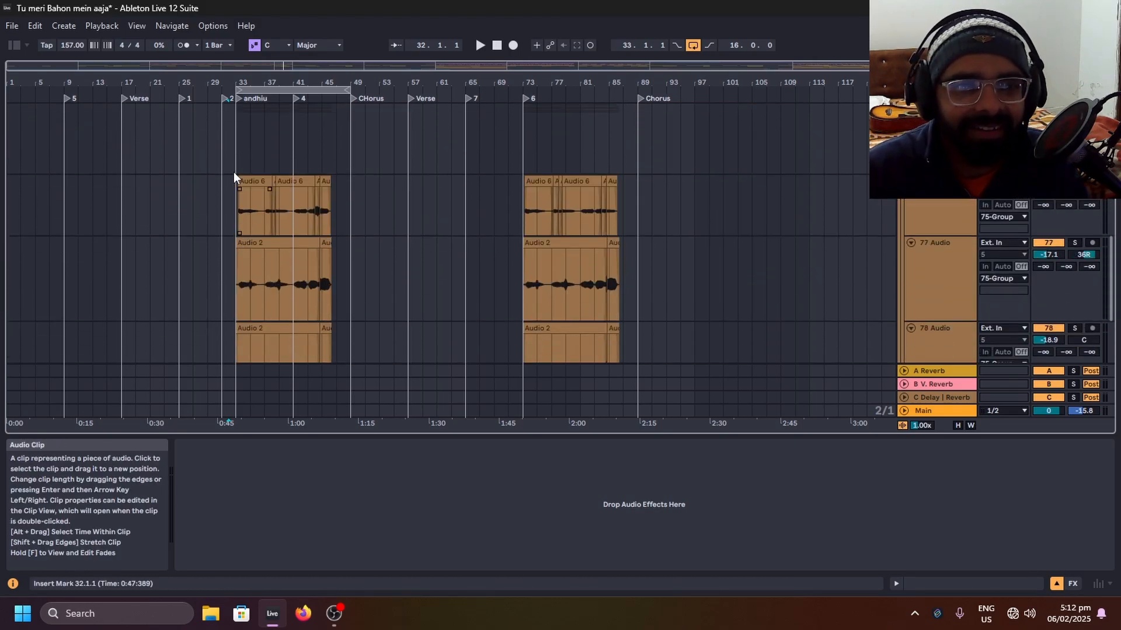
scroll(237, 163, up, 3)
click(241, 152)
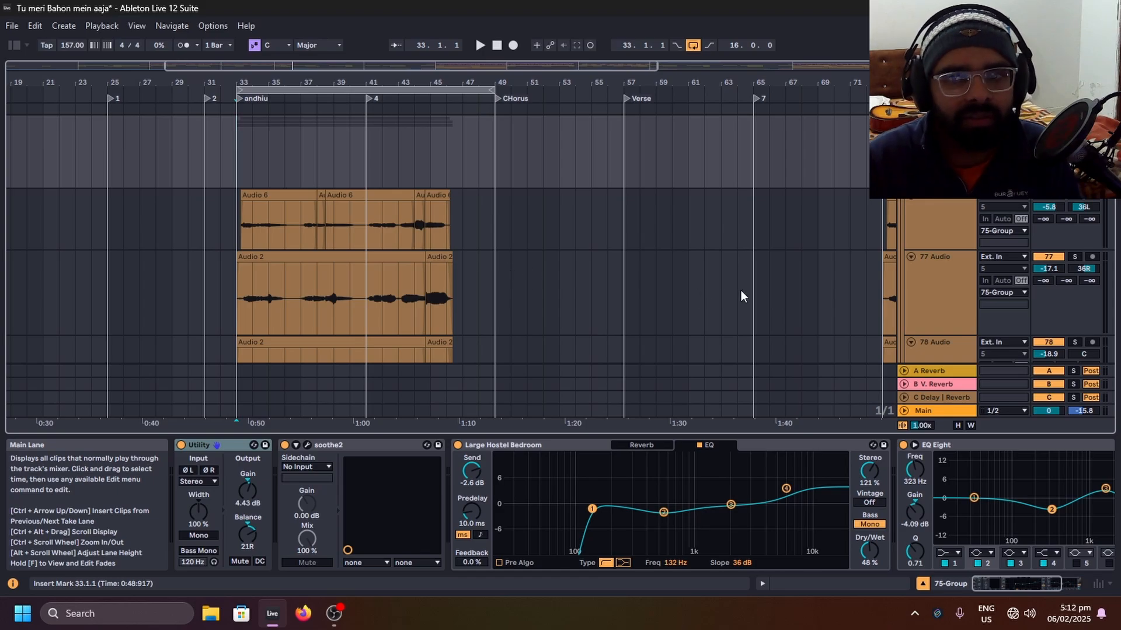
key(Down)
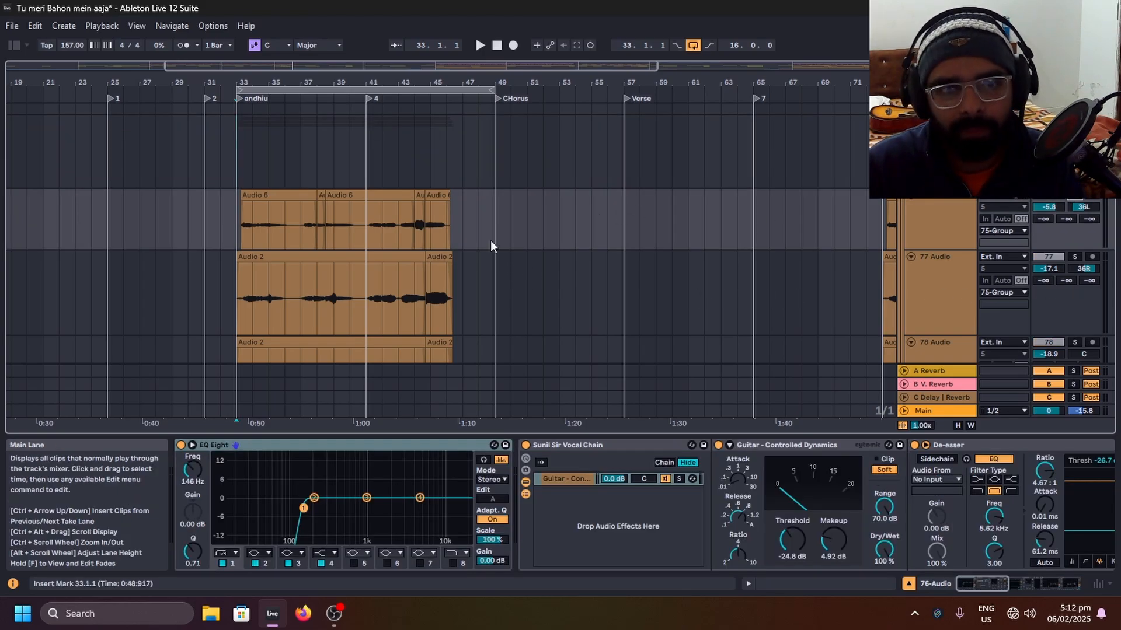
Step: Select the Vocals group and play it from bar 33 while examining the section's vocal clips
scroll(242, 233, up, 3)
scroll(242, 233, up, 3)
scroll(759, 257, up, 5)
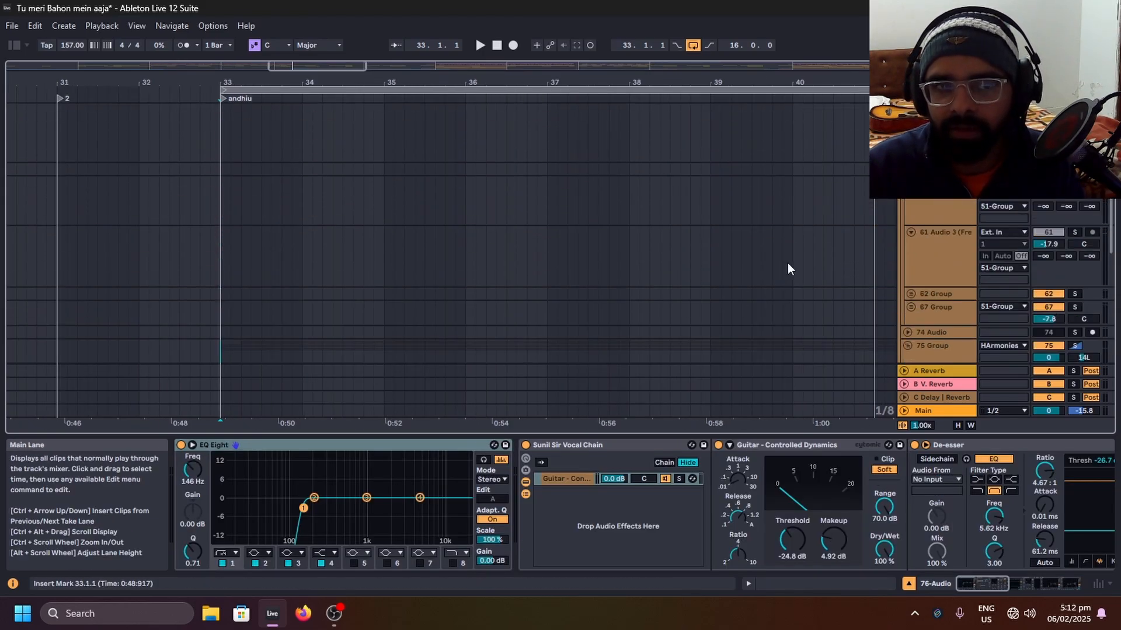
scroll(761, 247, up, 2)
key(Up)
key(space)
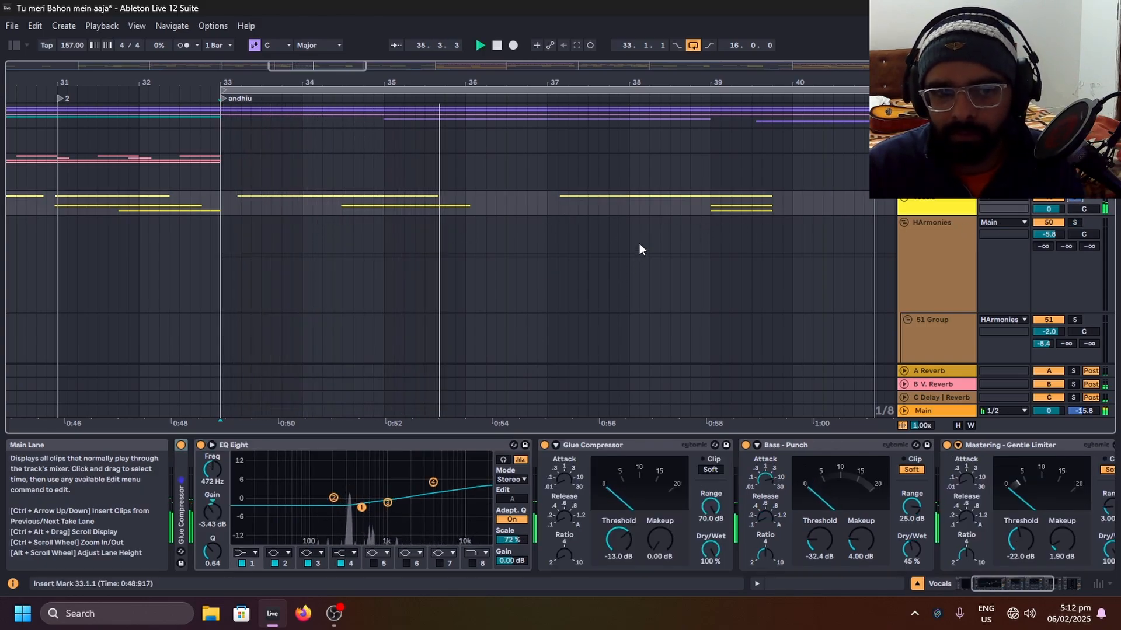
scroll(639, 249, down, 2)
scroll(683, 252, up, 1)
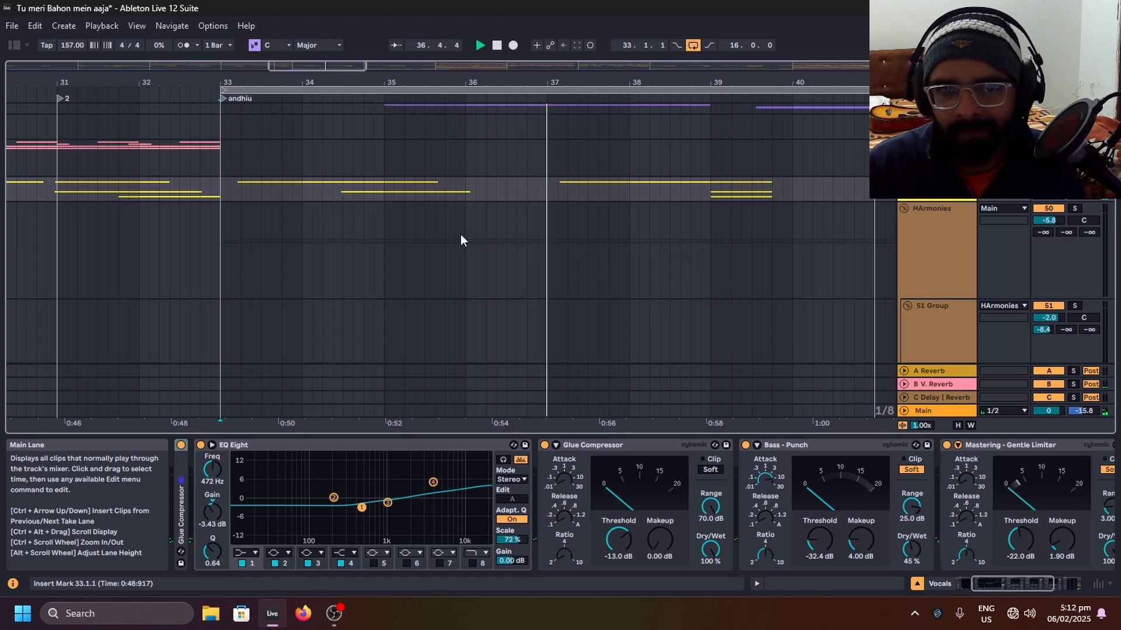
scroll(471, 243, down, 5)
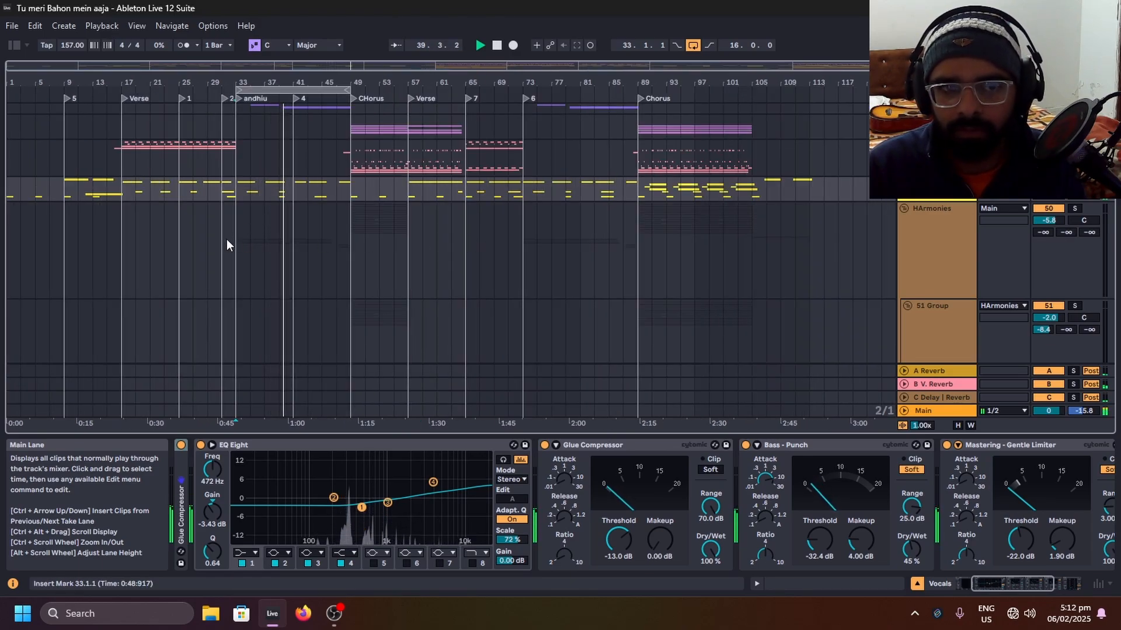
scroll(222, 245, up, 2)
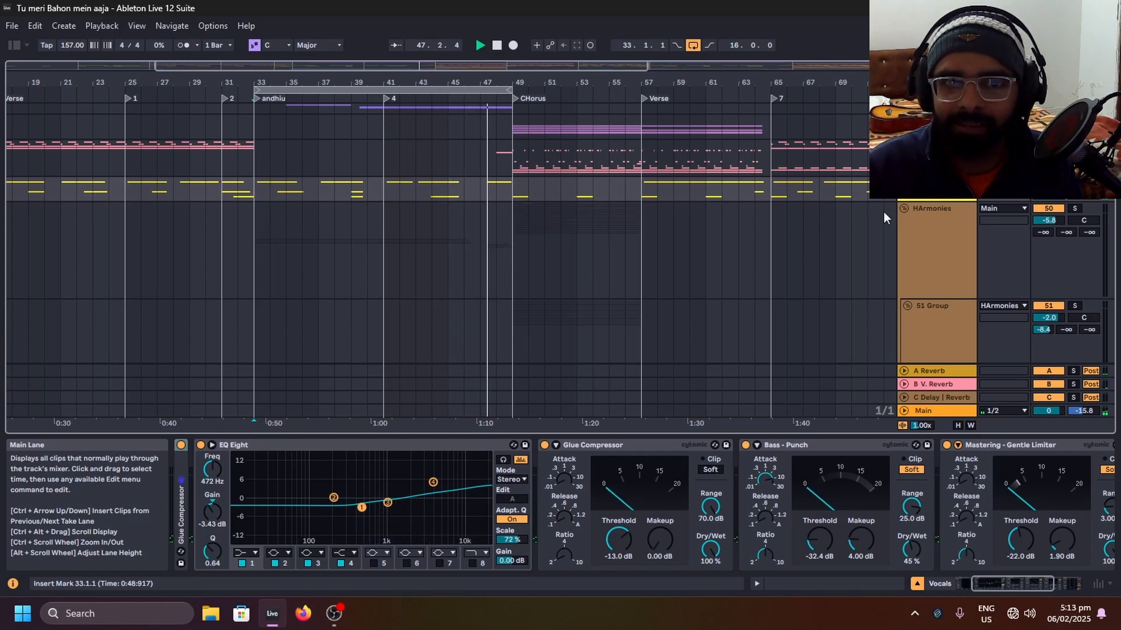
Step: Unfold the Vocals group to bring the 48 High Throw track into view, and stop playback
click(904, 184)
scroll(467, 260, down, 7)
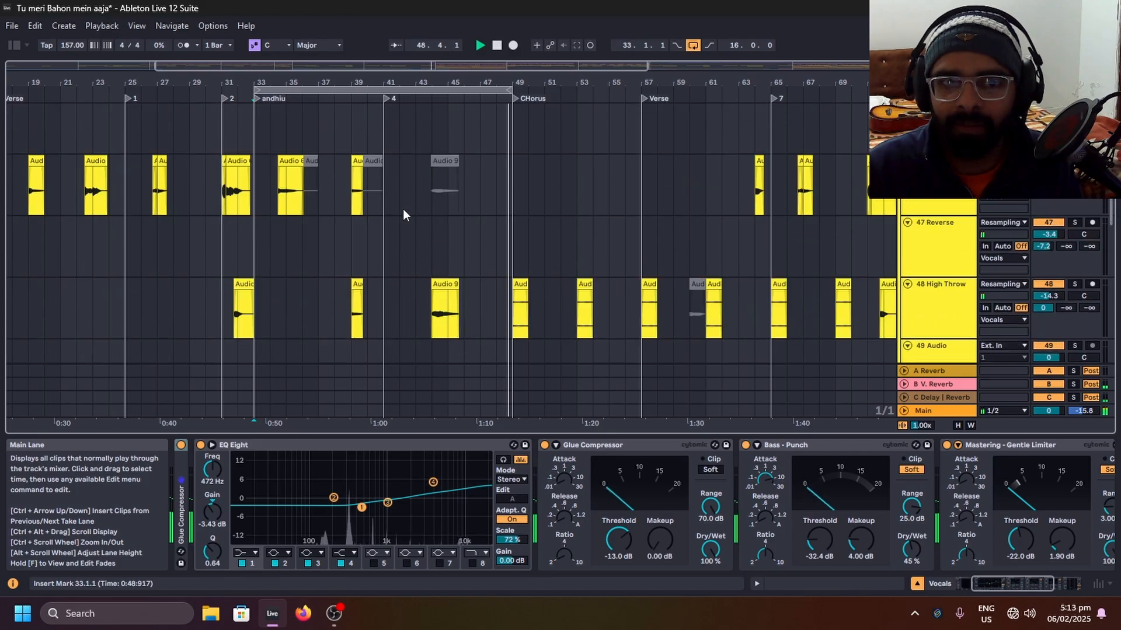
key(space)
scroll(506, 228, down, 3)
scroll(490, 195, up, 2)
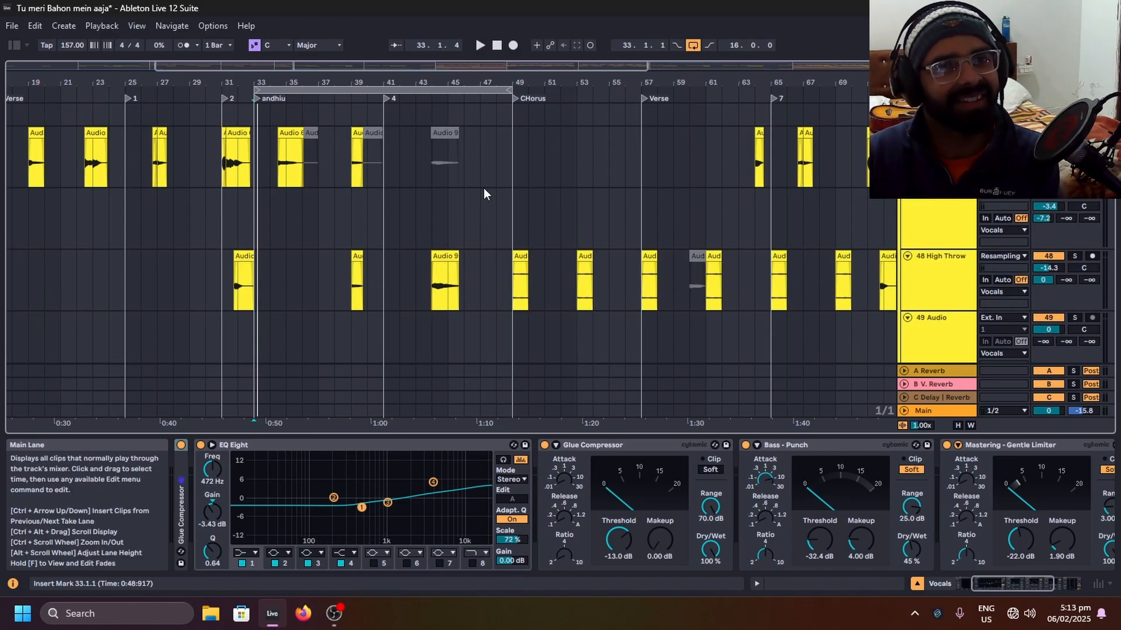
Step: Examine the sample and pitch settings of the Audio 9 clip near bar 44 on 48 High Throw, then return to the track's devices
drag(397, 284, 467, 286)
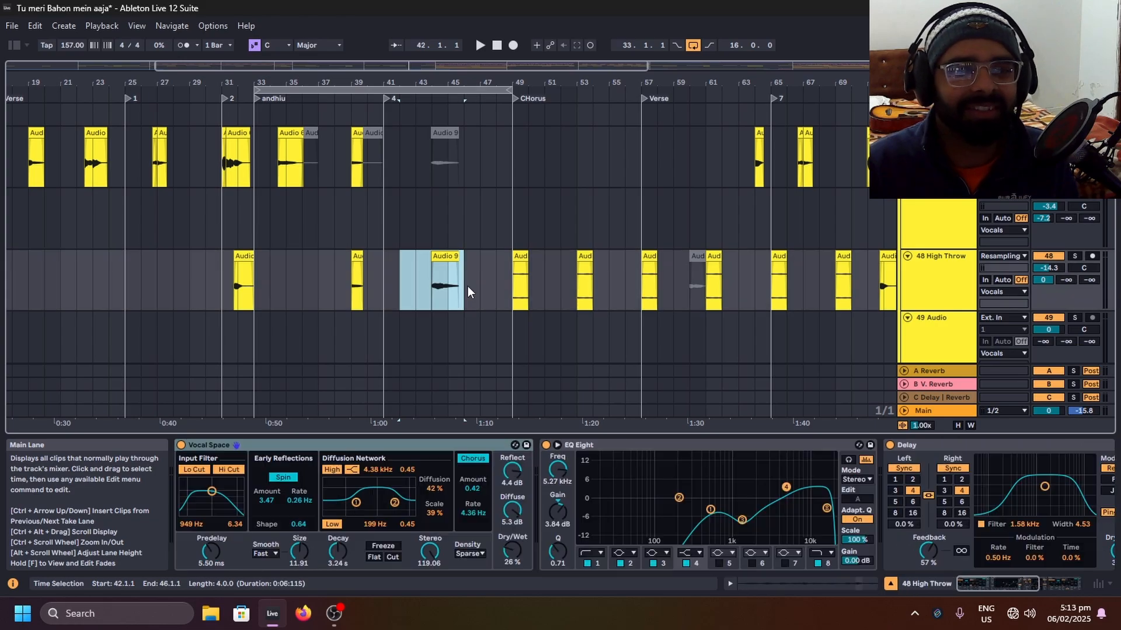
double_click(452, 254)
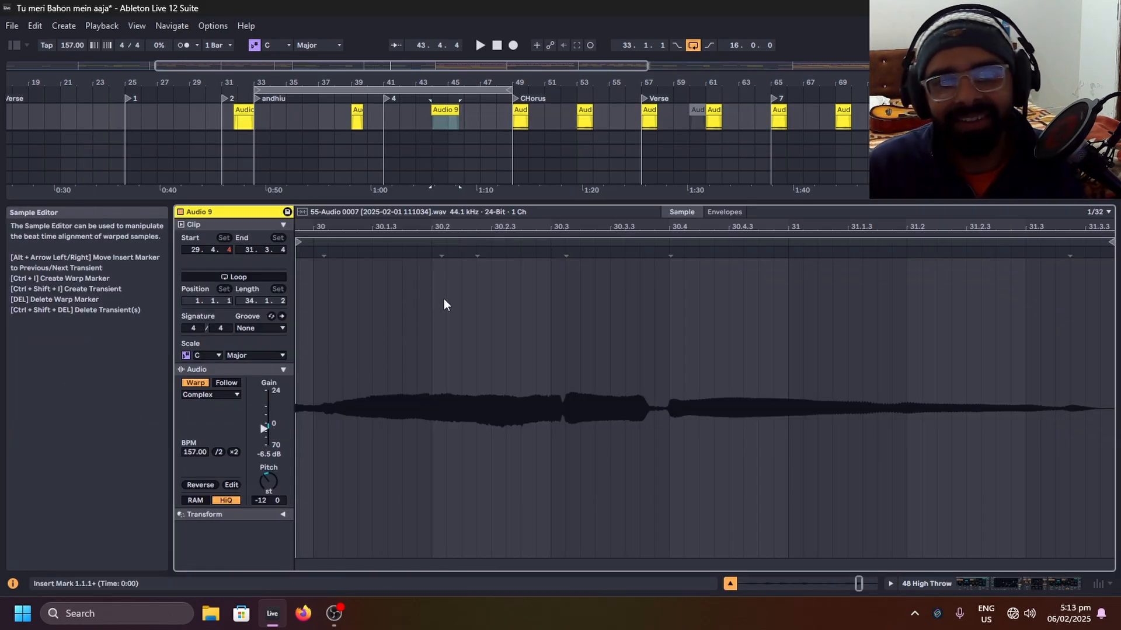
key(shift+Tab)
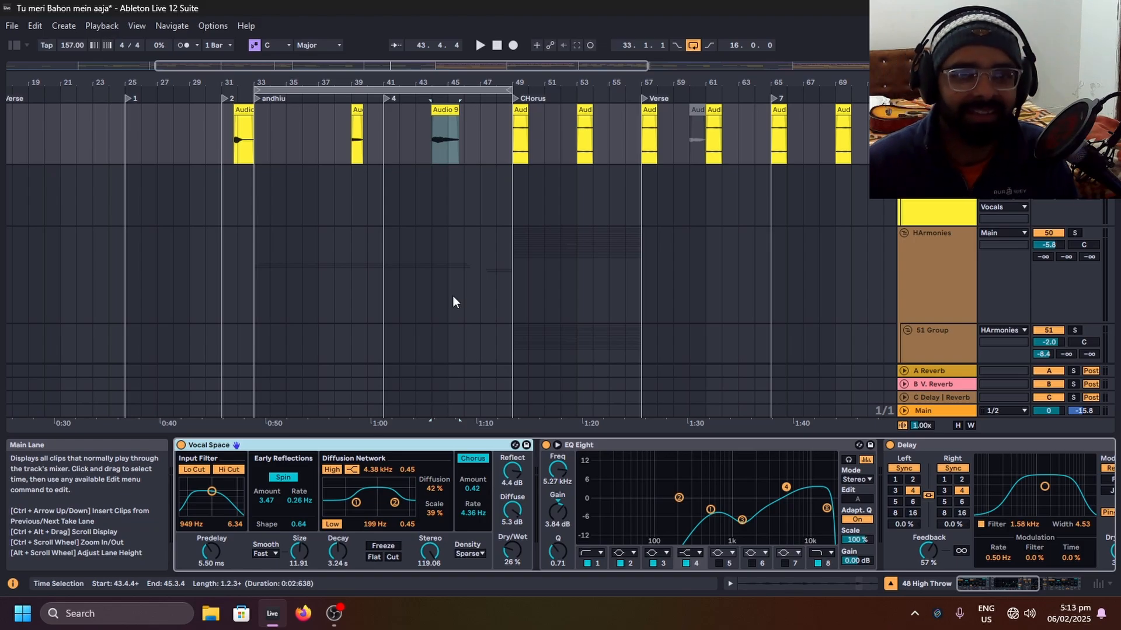
scroll(582, 280, up, 2)
scroll(433, 219, up, 4)
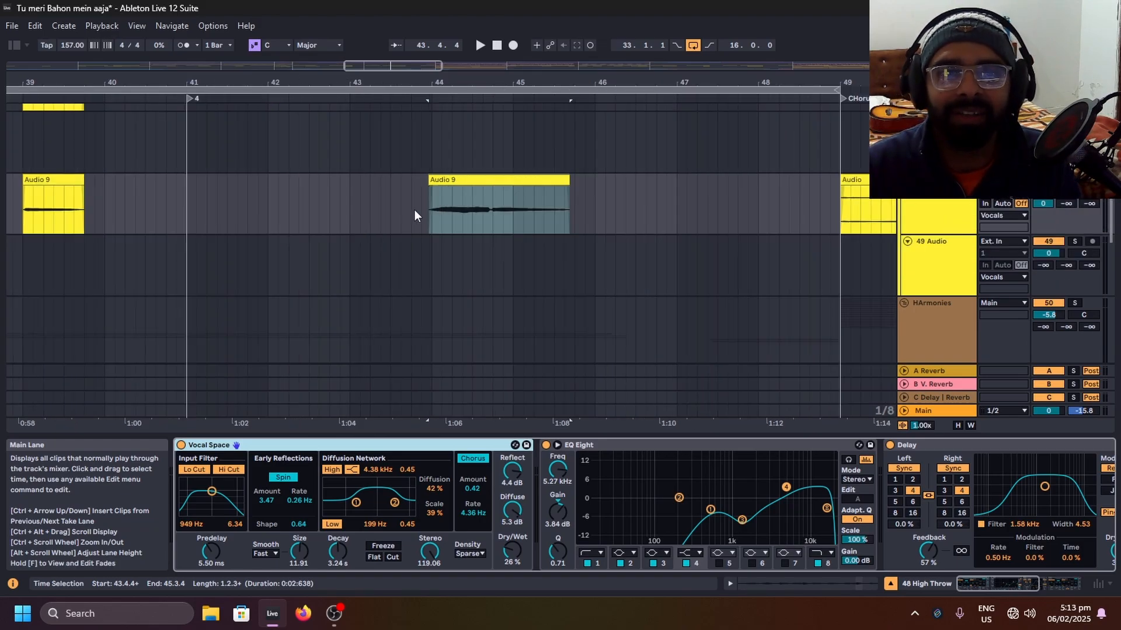
drag(414, 209, 614, 212)
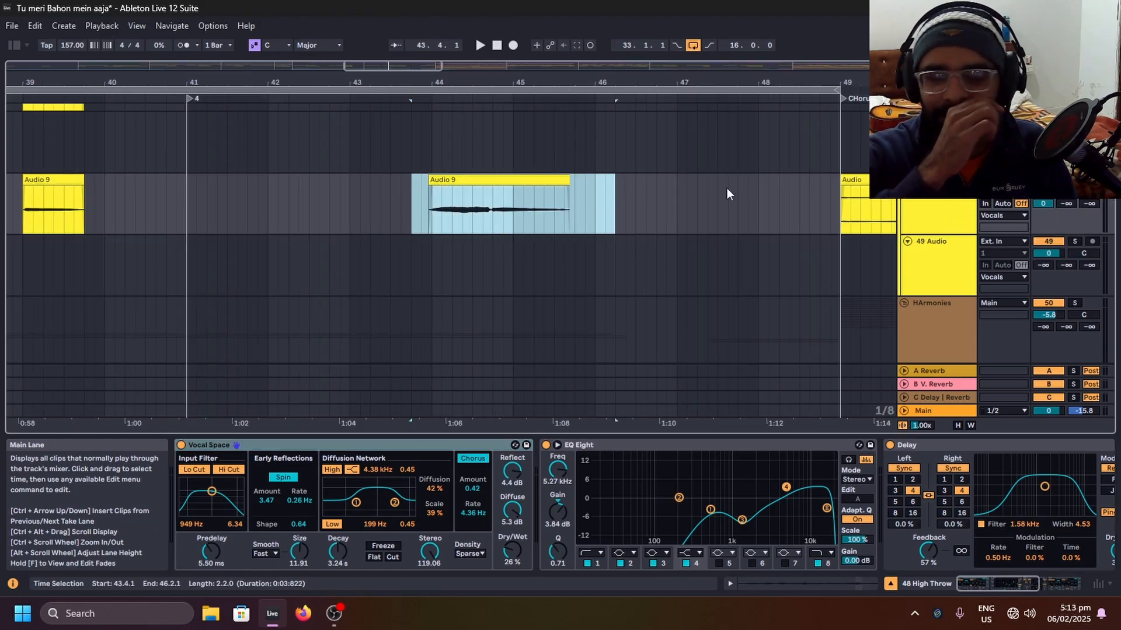
key(shift+Tab)
key(shift+Tab)
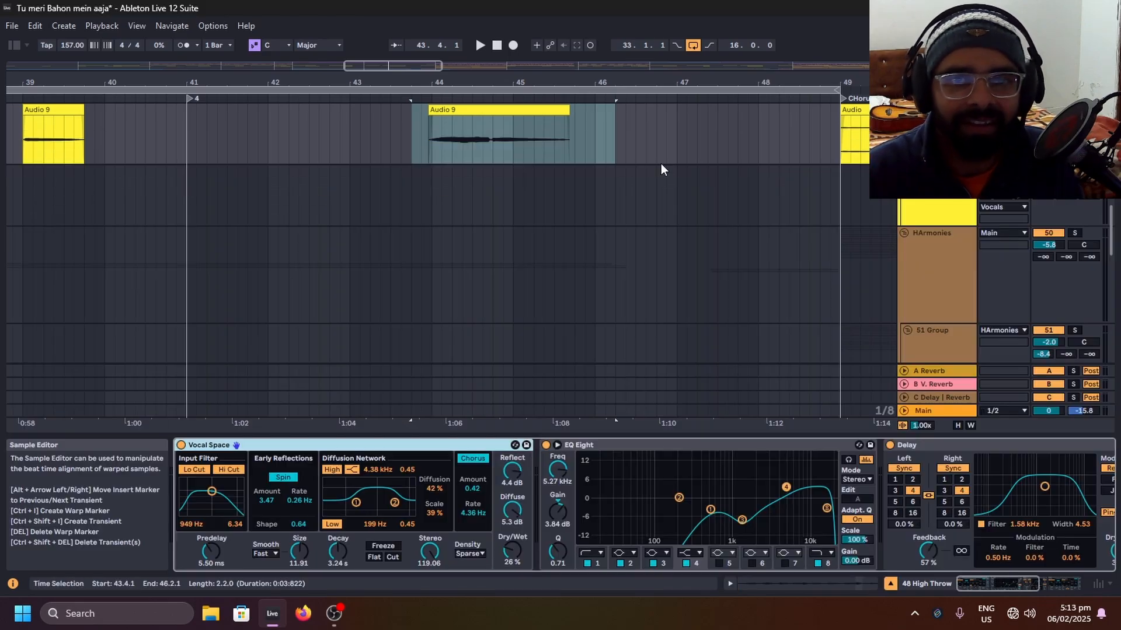
Step: Solo 48 High Throw, play its Audio 9 clip from 43.4.3, then stop and turn the solo off
scroll(884, 161, up, 1)
click(1074, 152)
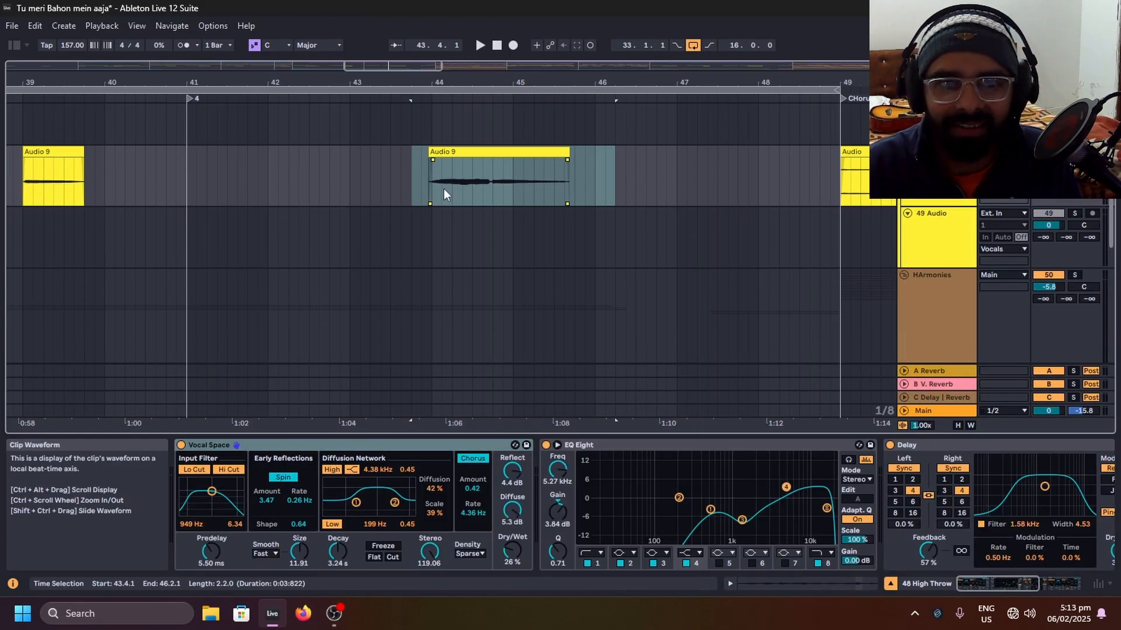
drag(420, 180, 620, 177)
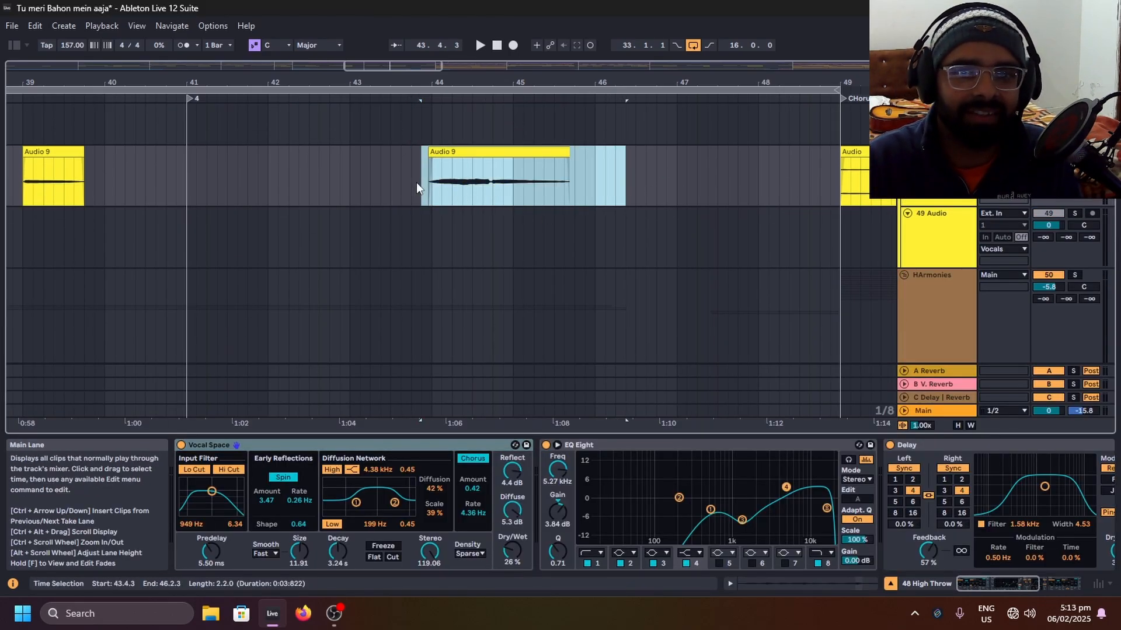
key(space)
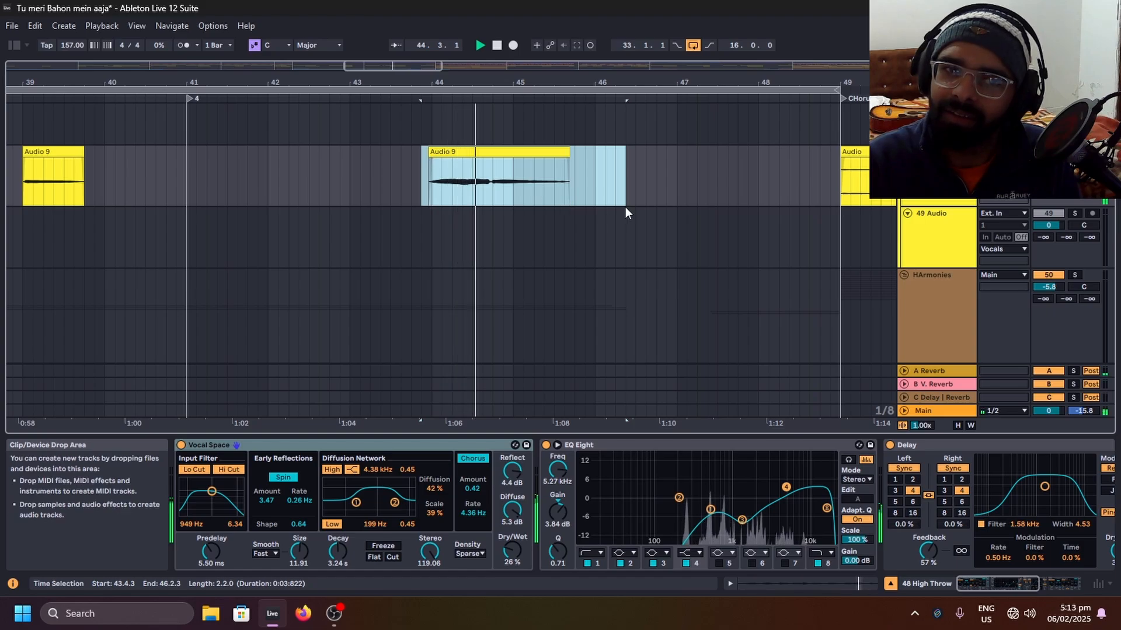
scroll(625, 206, up, 1)
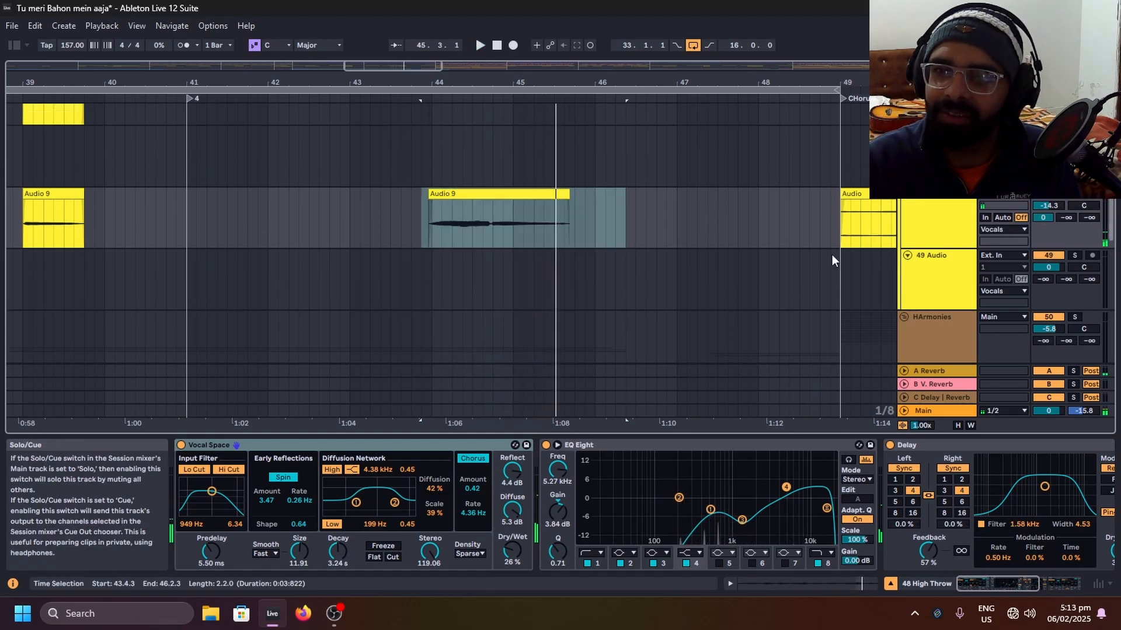
Step: Fold all the individual tracks inside the Vocals group, from 41 Audio down
scroll(716, 241, up, 6)
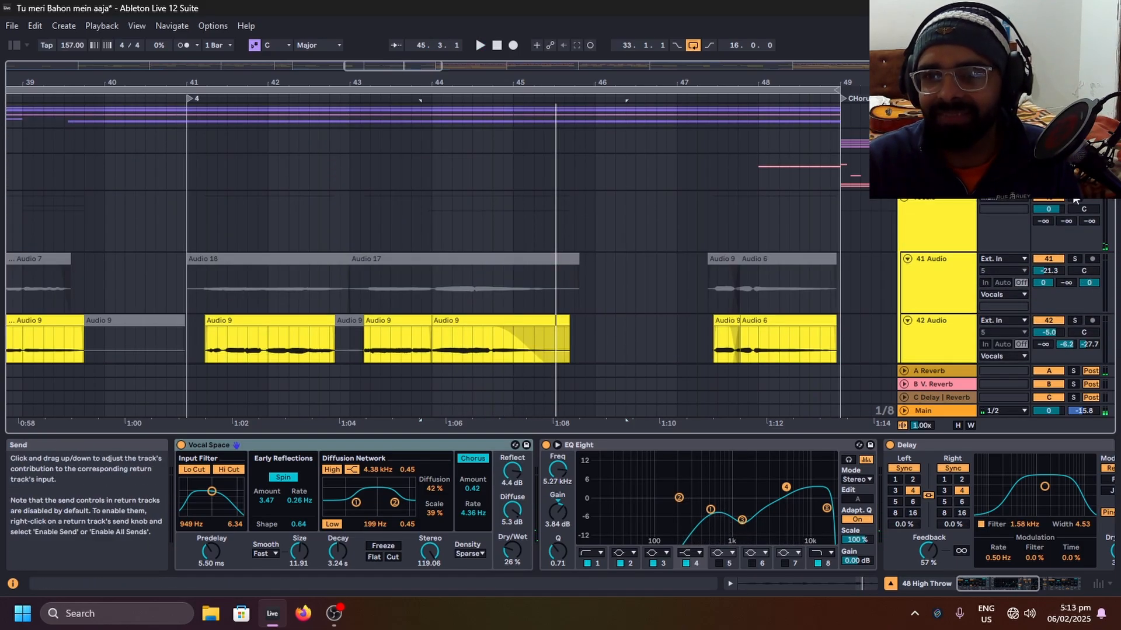
click(909, 245)
click(906, 260)
alt+click(907, 260)
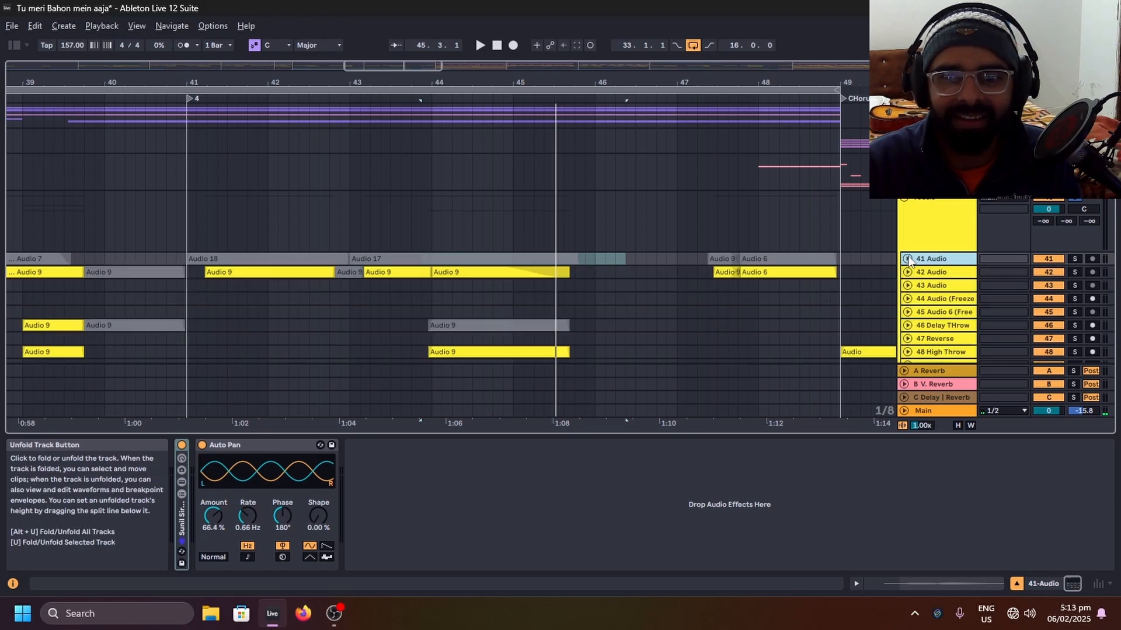
Step: Play the Vocals group from 43.1.3 to hear the high throw together with the other vocals
click(371, 218)
key(space)
scroll(559, 219, down, 3)
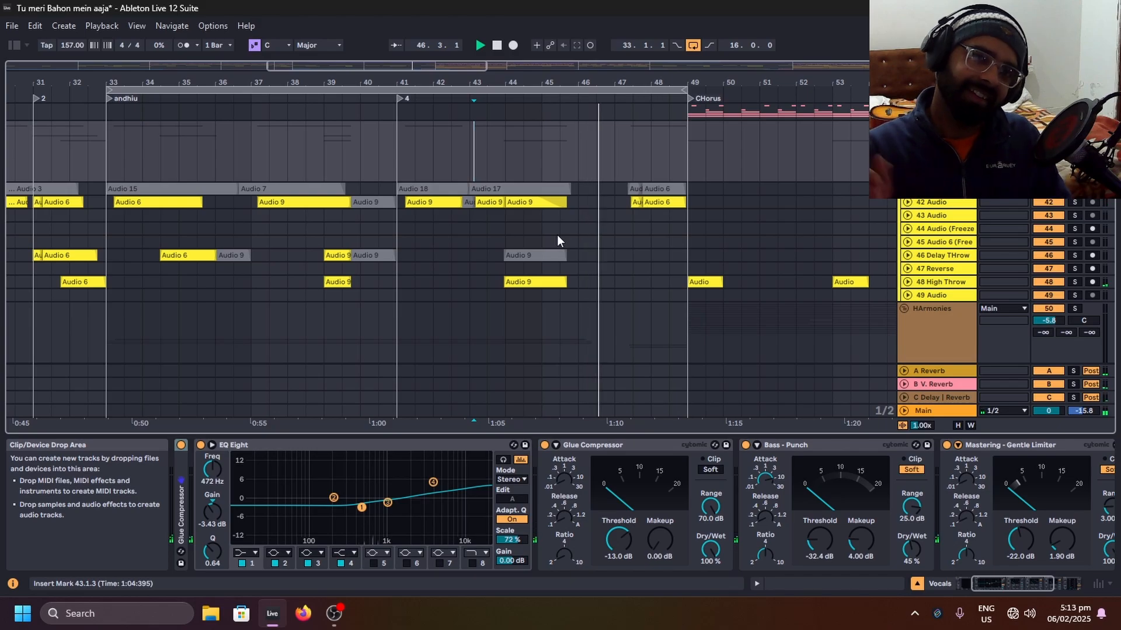
Step: Stop playback and save the project
key(space)
key(ctrl+s)
Step: Place the insert mark at 33.1.1 on the 75-Group track and look over its harmony tracks 76 to 78
scroll(615, 274, down, 10)
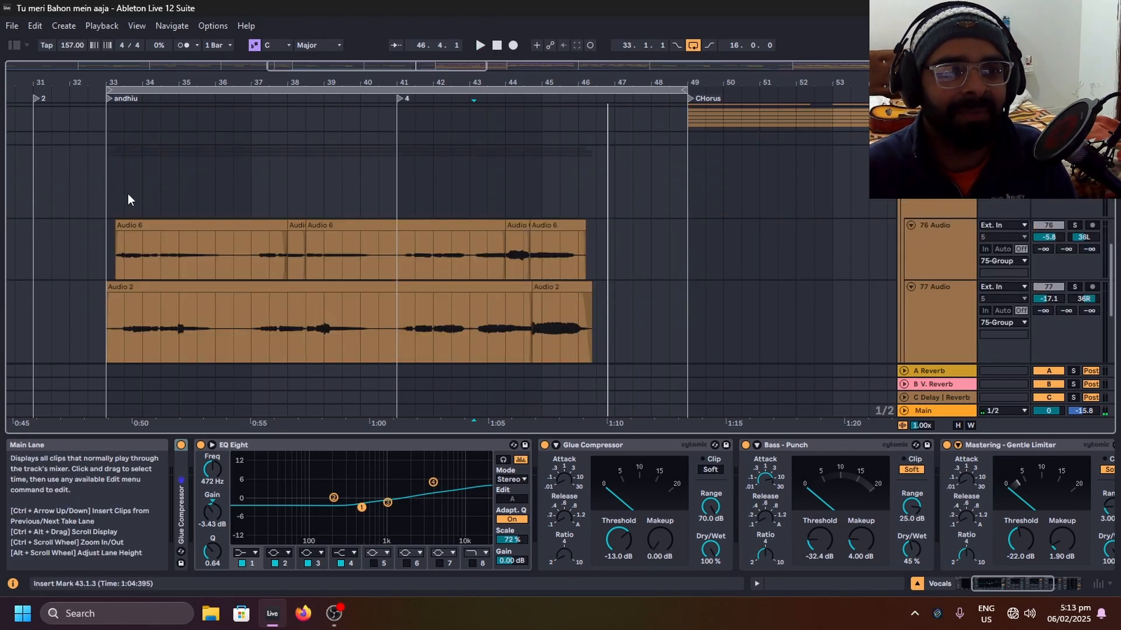
click(127, 194)
click(99, 188)
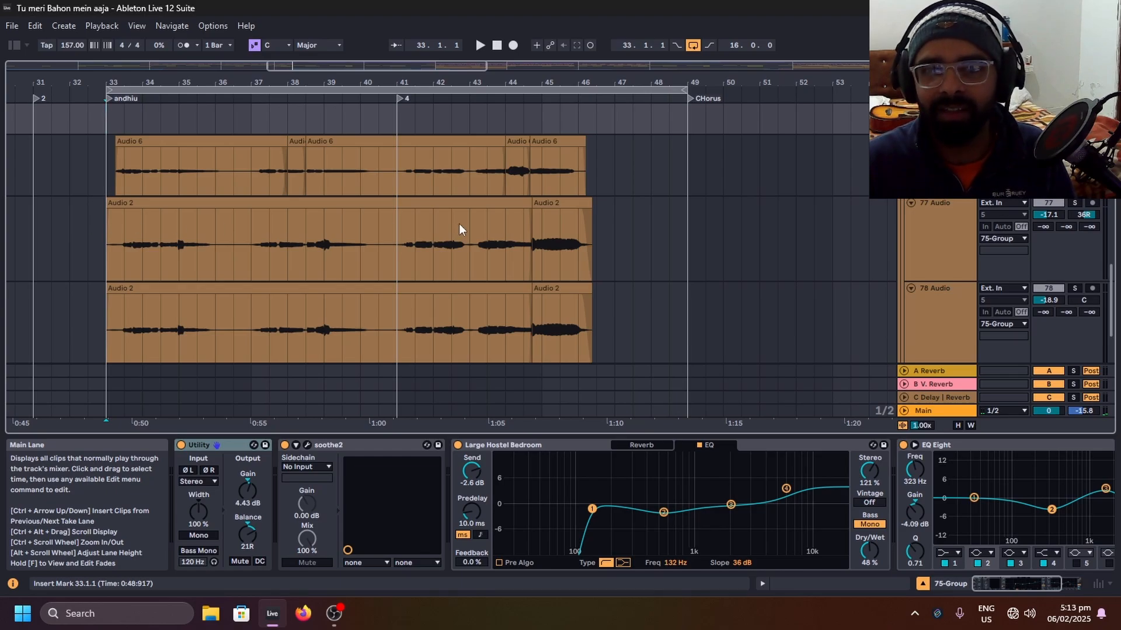
scroll(1061, 175, down, 1)
scroll(1017, 211, down, 1)
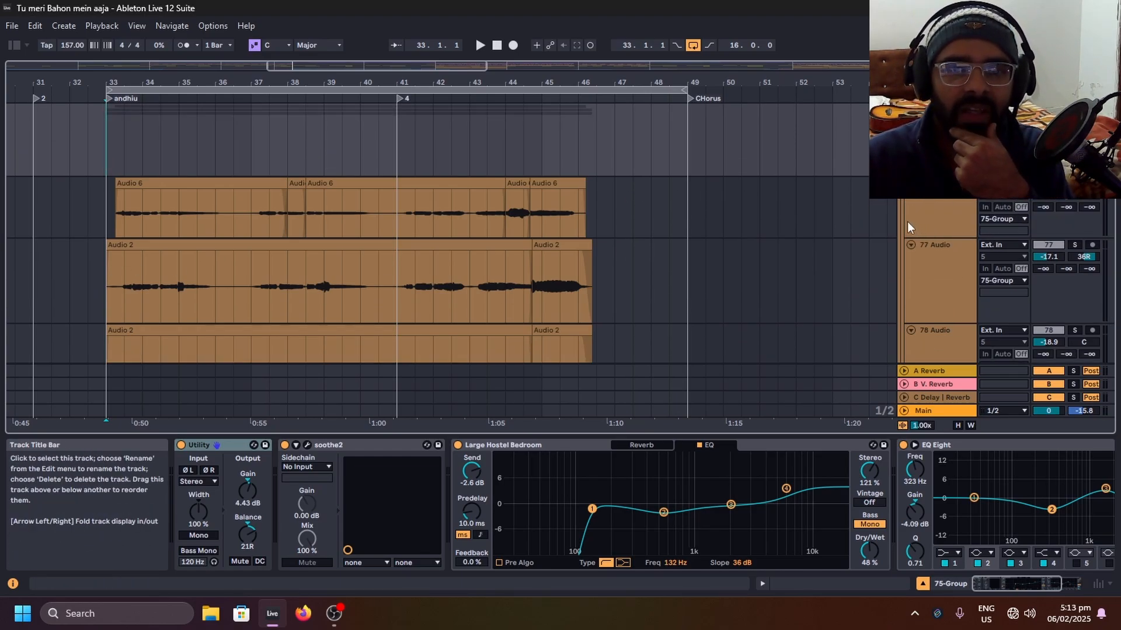
scroll(681, 236, down, 4)
Step: Highlight the Audio 2 harmony clips on 77 Audio and on 78 Audio in turn, from bar 32 to about bar 50
drag(681, 235, 89, 235)
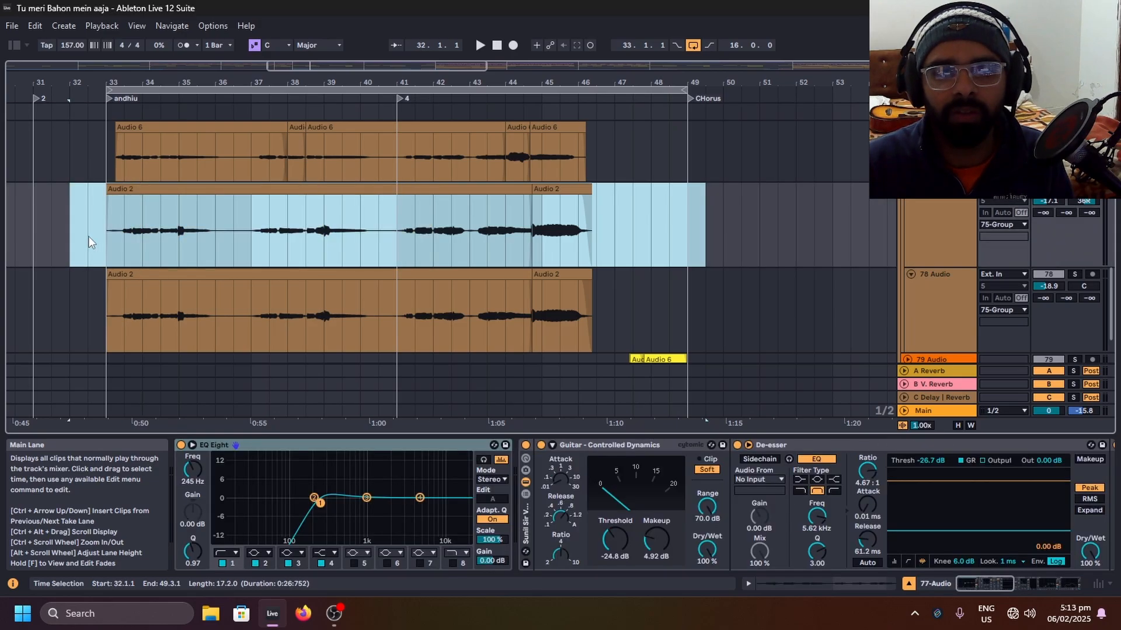
drag(76, 299, 721, 301)
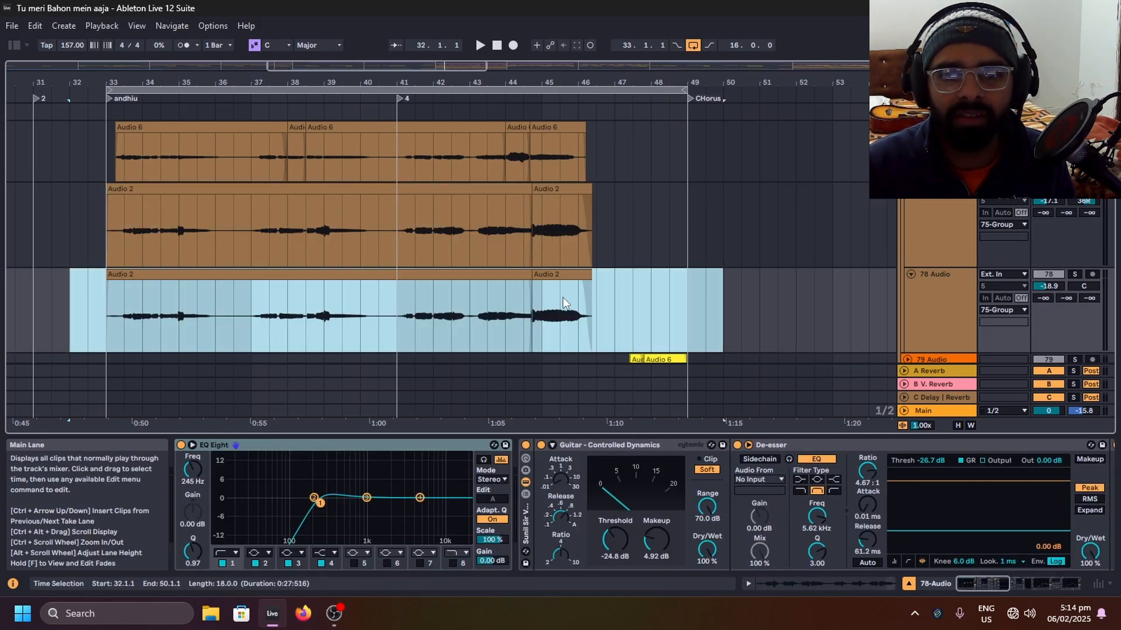
scroll(713, 336, up, 5)
scroll(934, 368, down, 3)
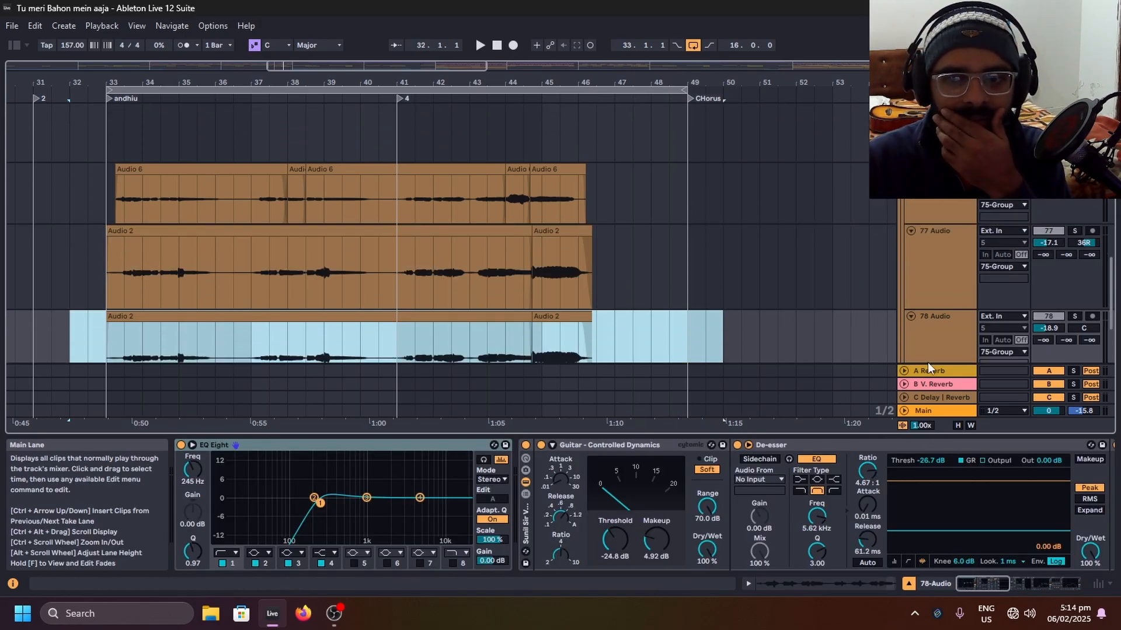
click(942, 329)
Step: Solo 76 Audio and play its harmony from 33.1.1, then stop playback
scroll(579, 326, up, 2)
click(107, 250)
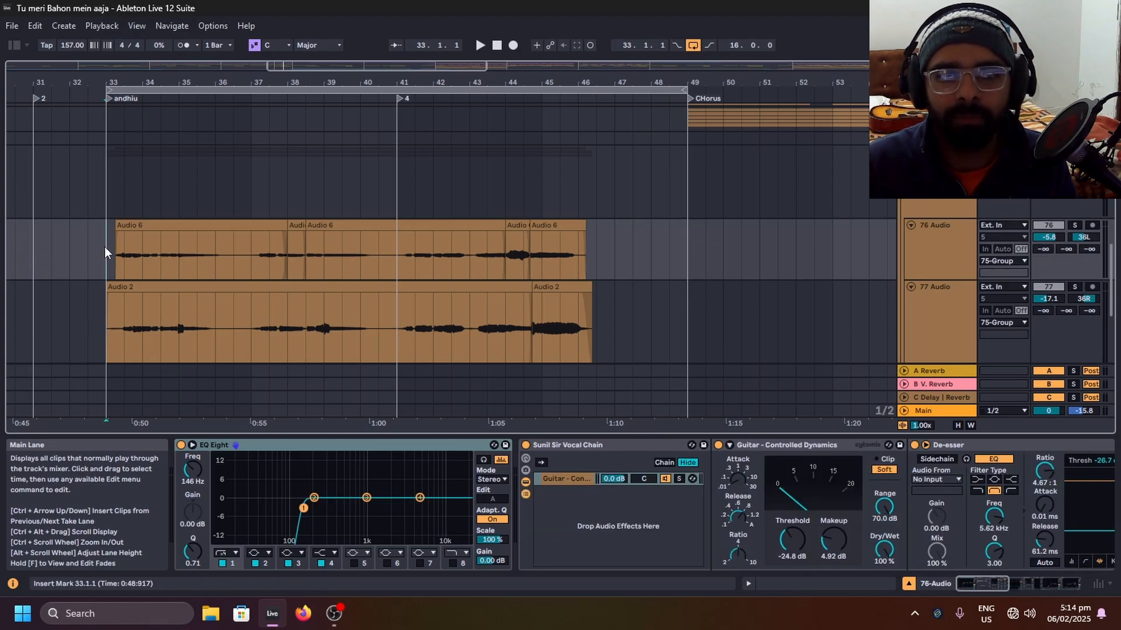
click(1075, 225)
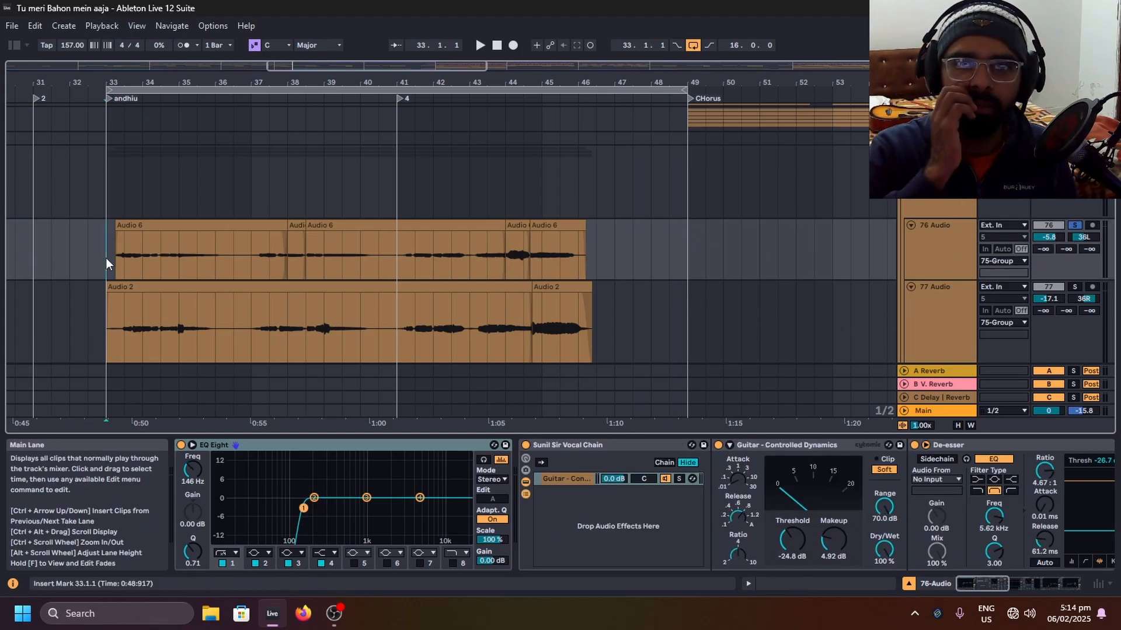
key(space)
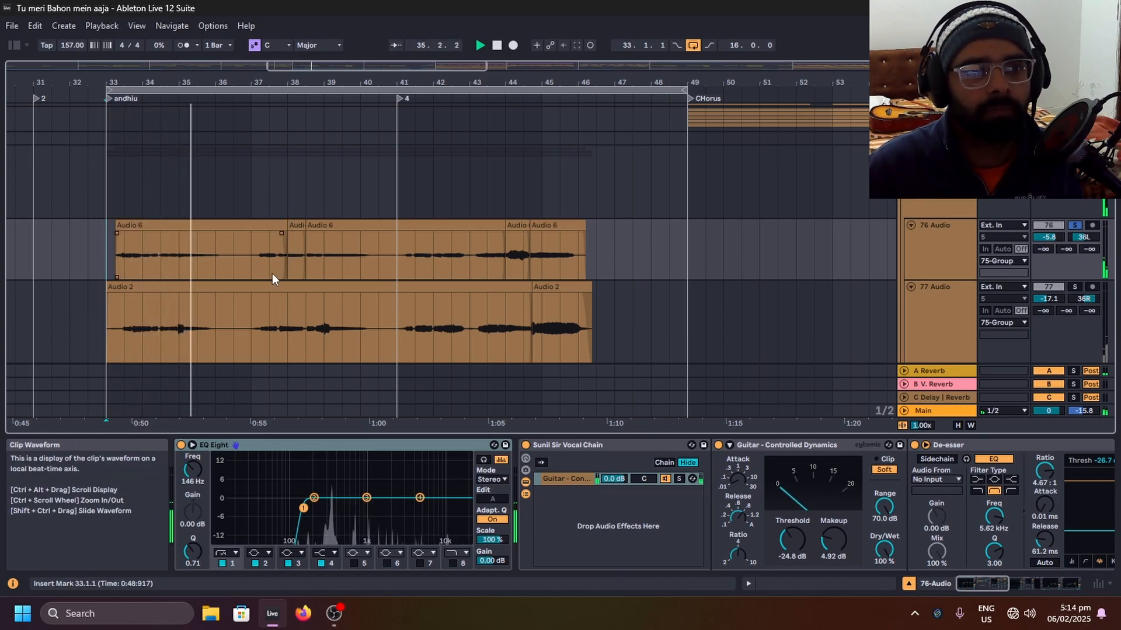
scroll(237, 276, down, 2)
key(space)
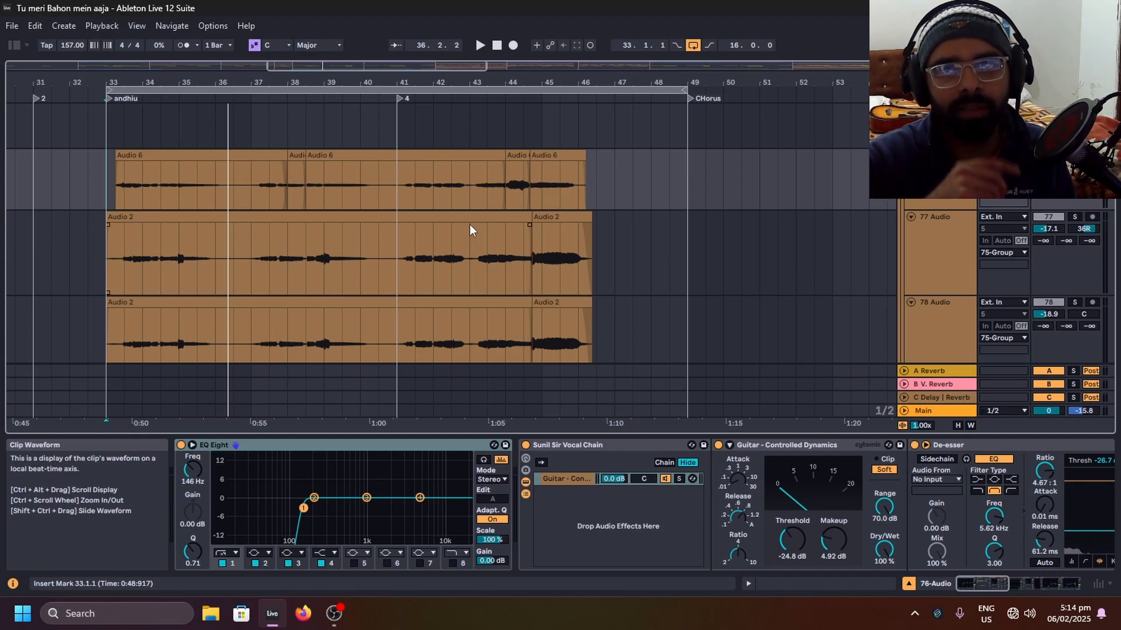
Step: Solo 77 Audio instead and play its harmony from 33.1.1, then stop playback
scroll(502, 231, down, 1)
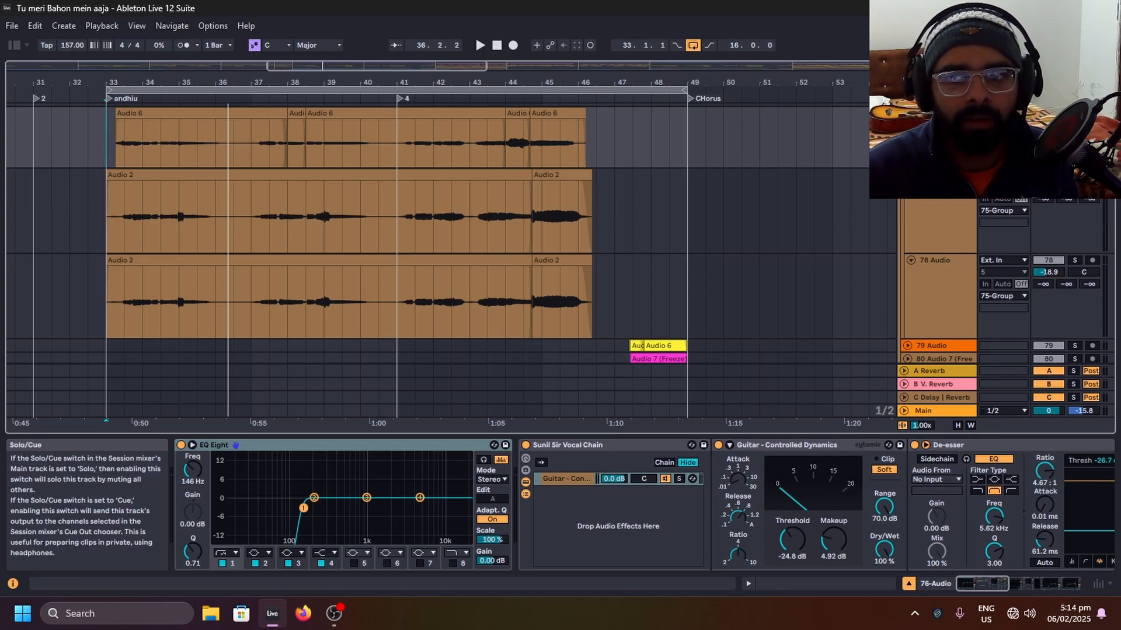
click(1075, 174)
key(space)
scroll(228, 235, up, 1)
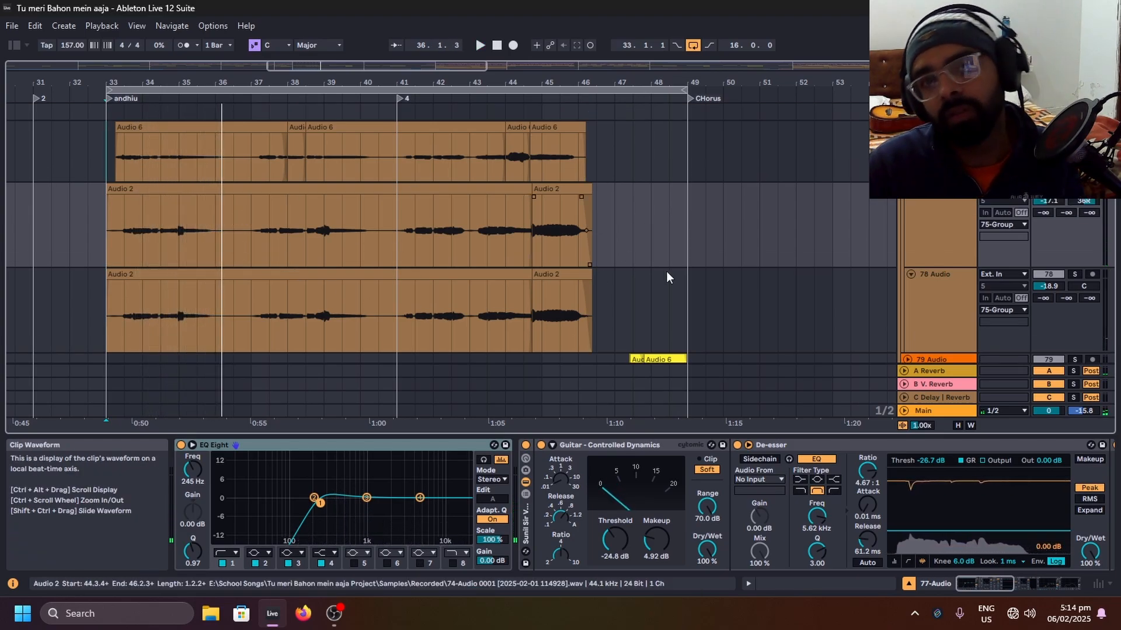
Step: Play the 76 Audio harmony track from bar 43
click(467, 164)
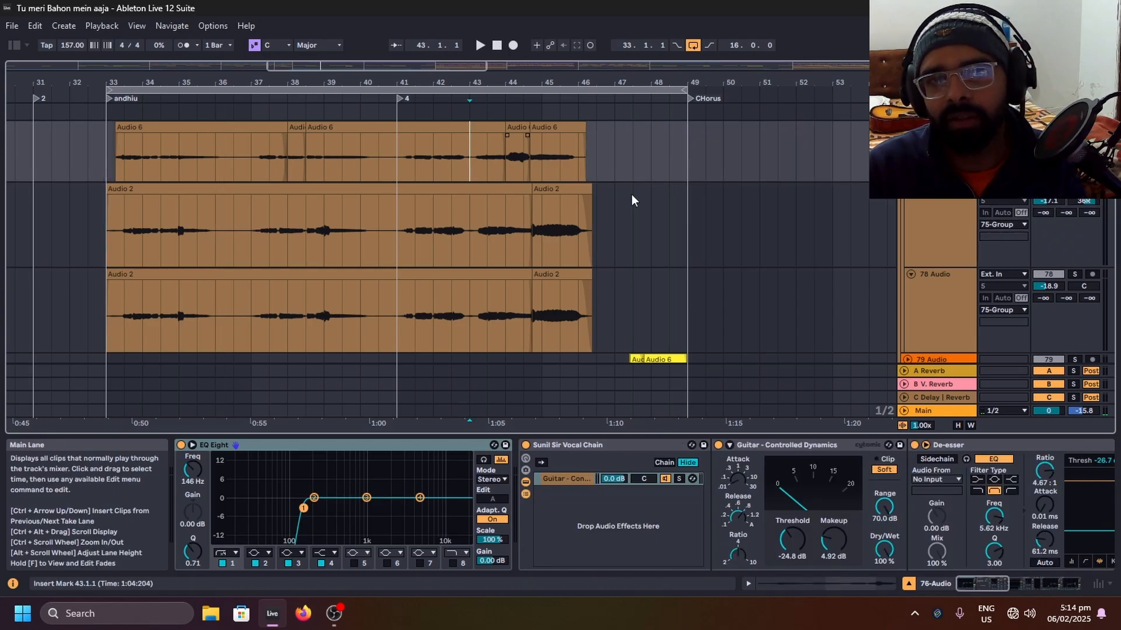
scroll(631, 195, up, 2)
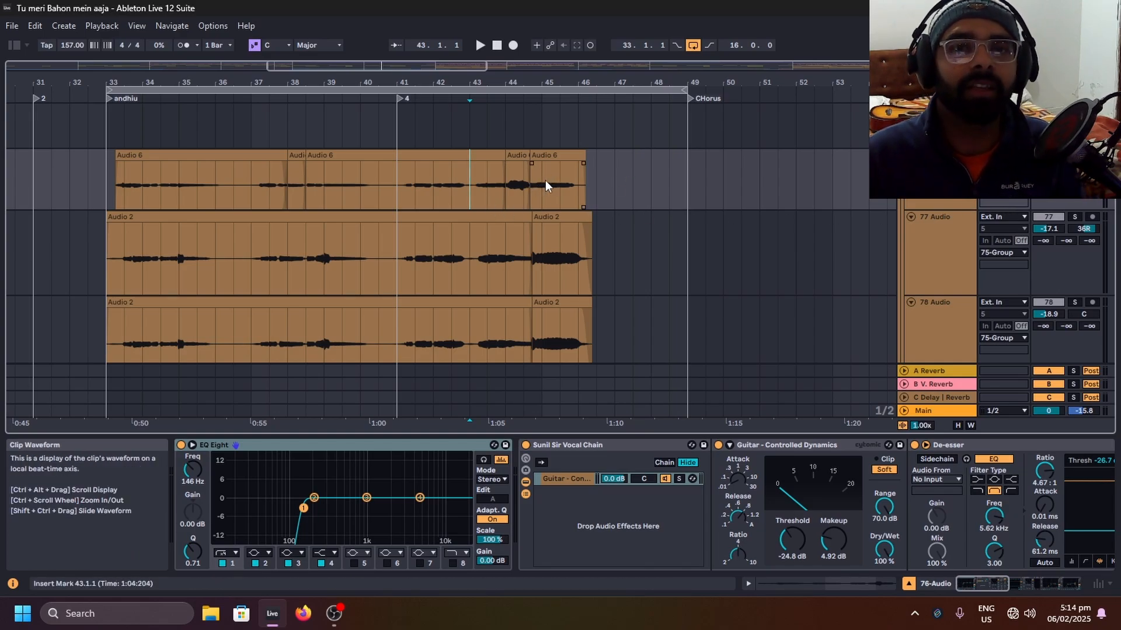
key(space)
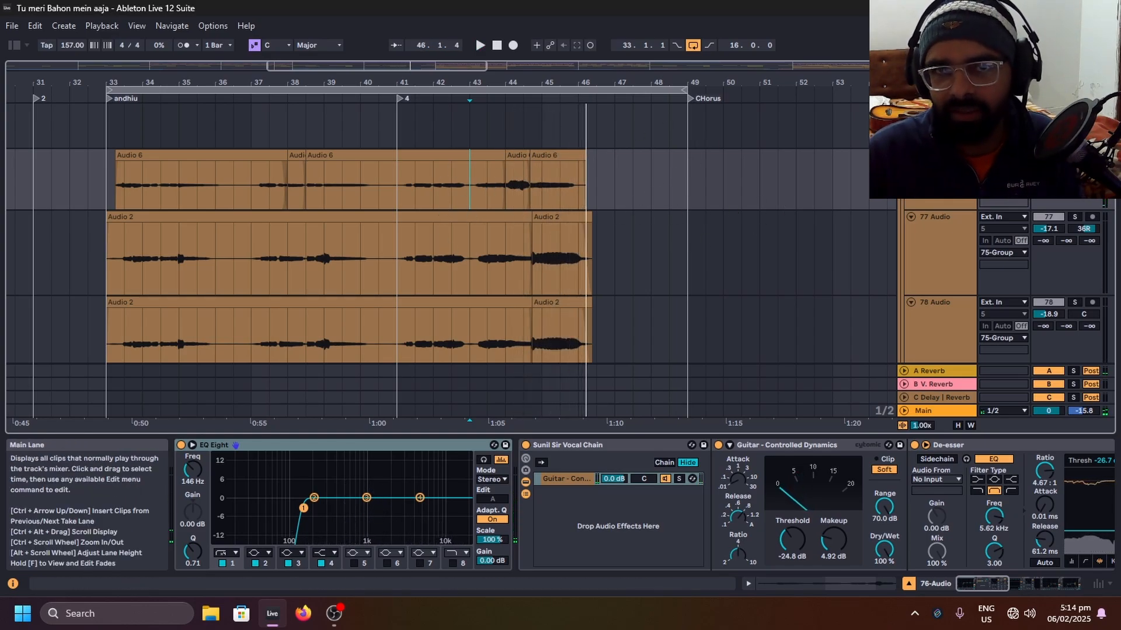
Step: Solo the 77 Audio harmony during playback, set its volume to -13.2 dB, and clear the solo
click(1075, 217)
key(space)
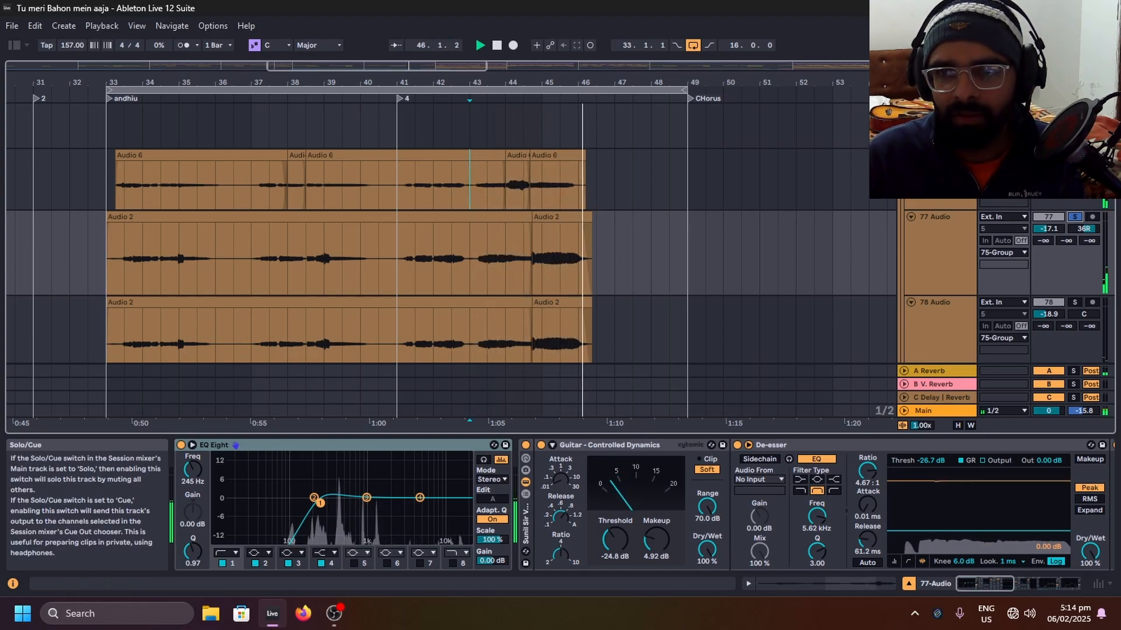
key(space)
key(space)
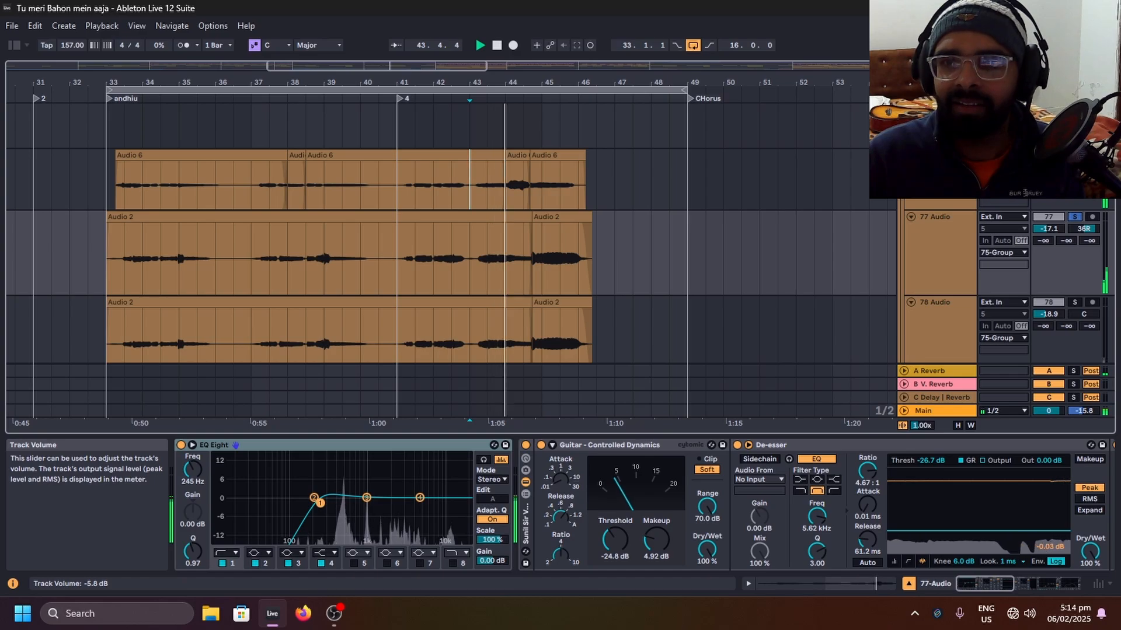
drag(1048, 229, 1048, 222)
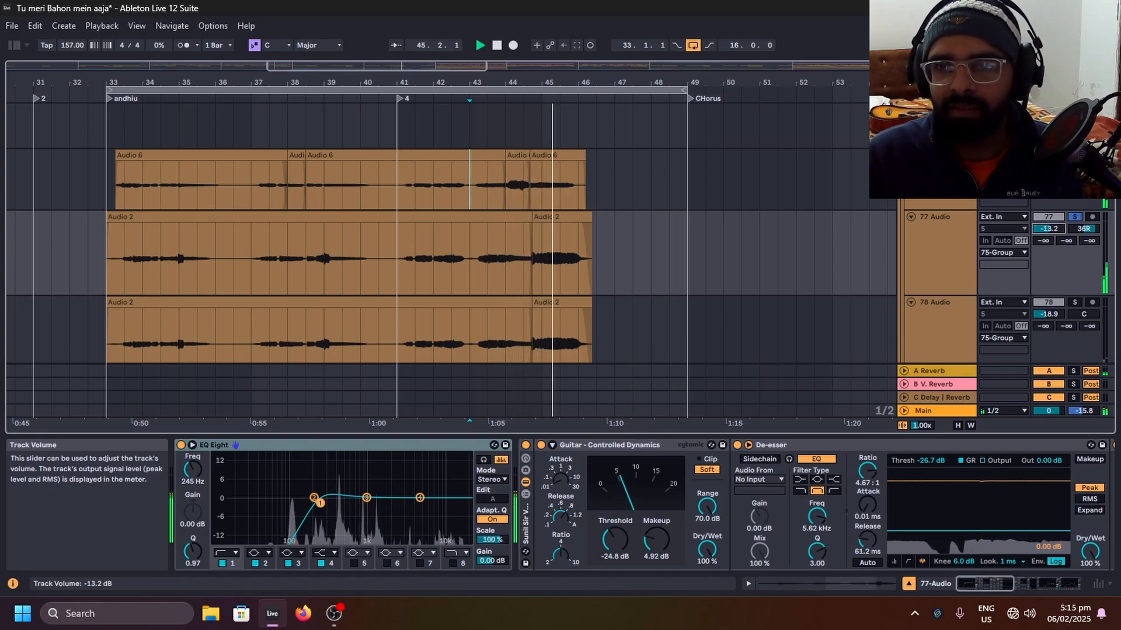
click(1074, 216)
key(space)
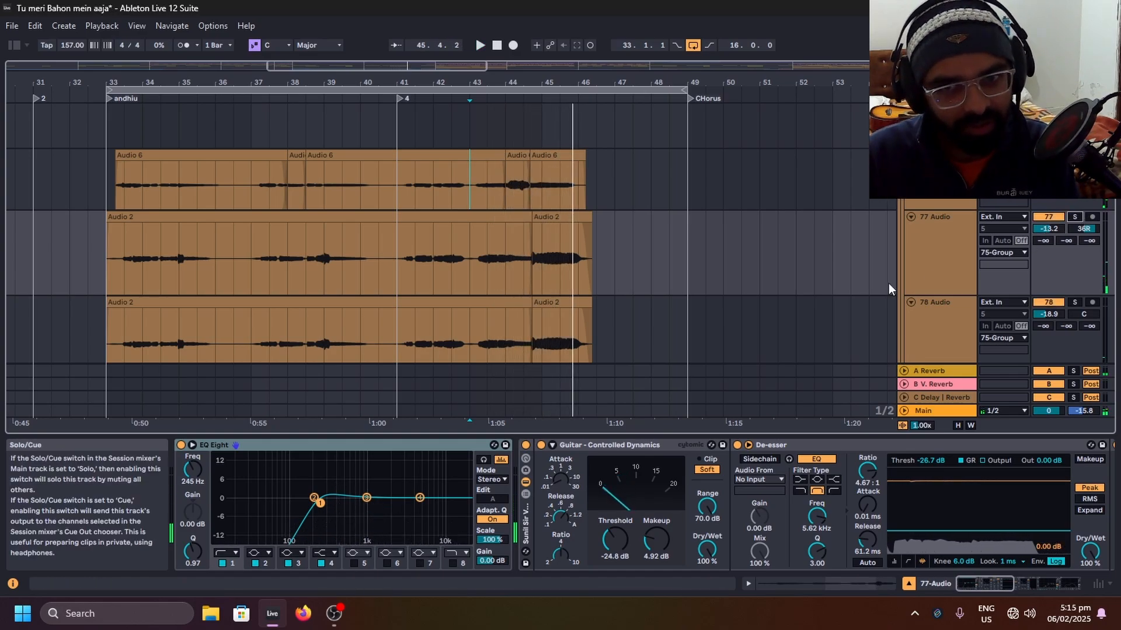
Step: Solo the 78 Audio harmony and play it from bar 33
scroll(891, 290, down, 3)
click(108, 255)
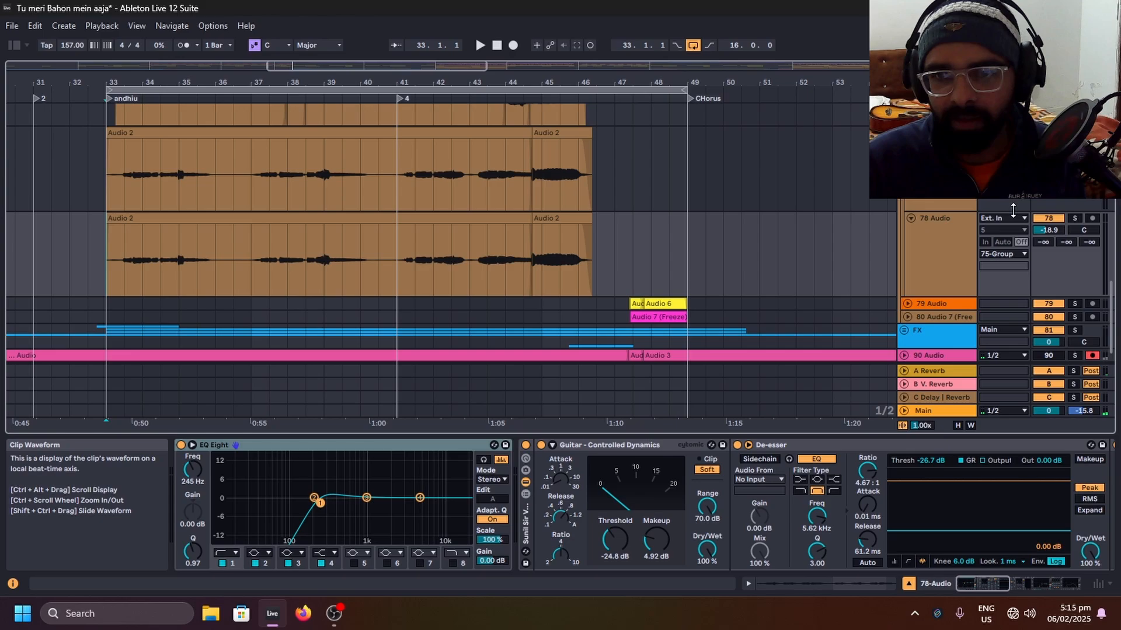
click(1073, 218)
scroll(493, 280, up, 2)
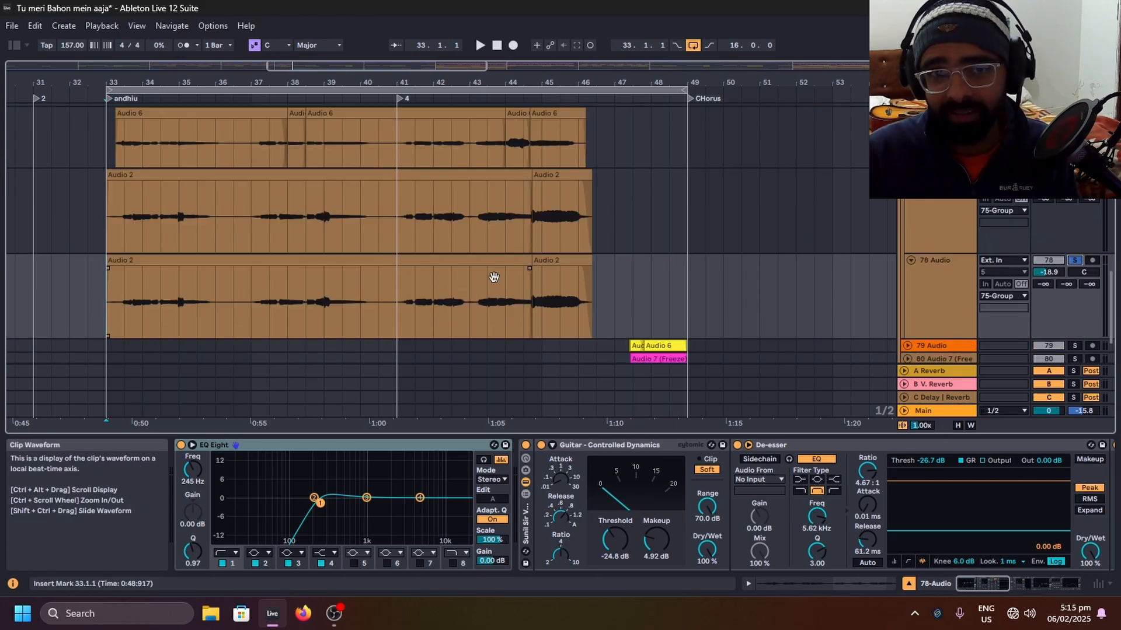
scroll(710, 244, up, 3)
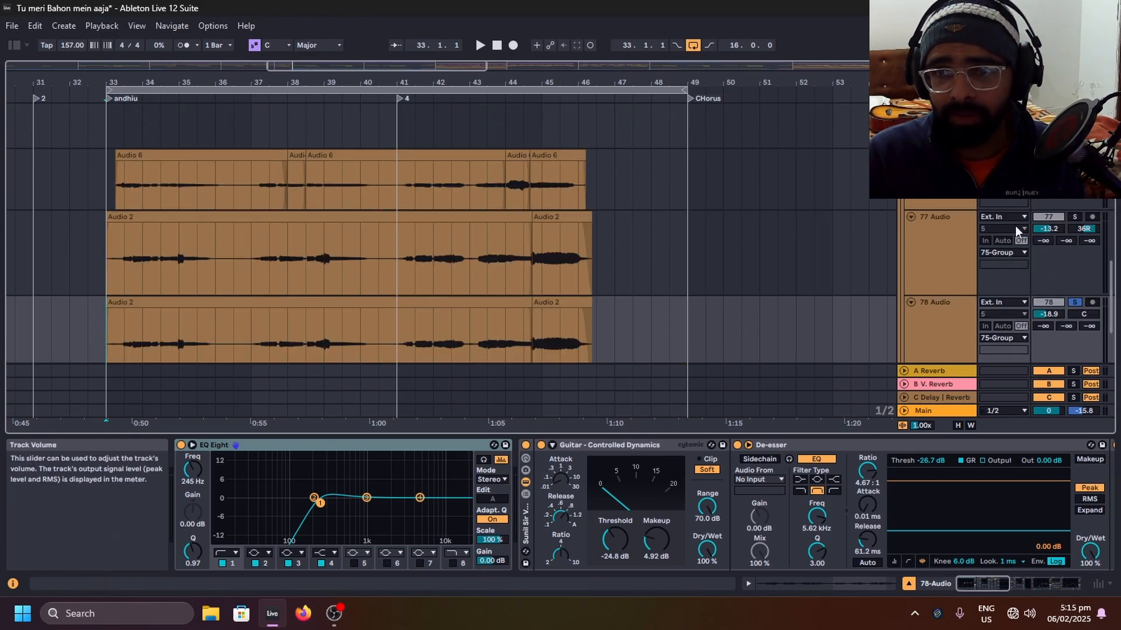
key(space)
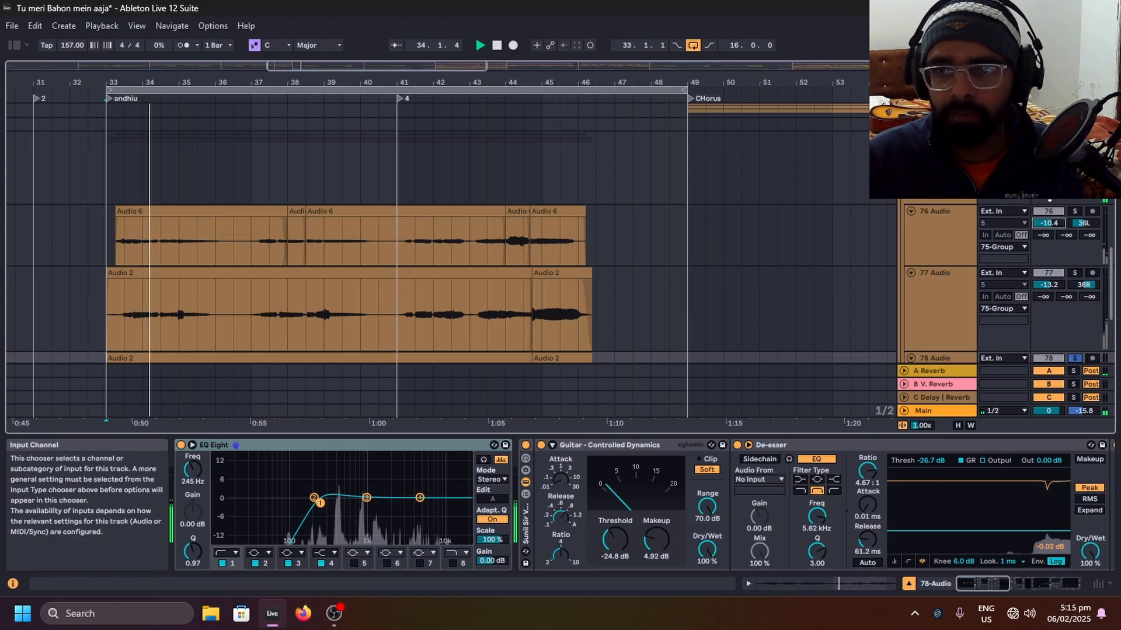
Step: Solo the 75 Group to hear its harmonies together, then stop playback
click(1075, 138)
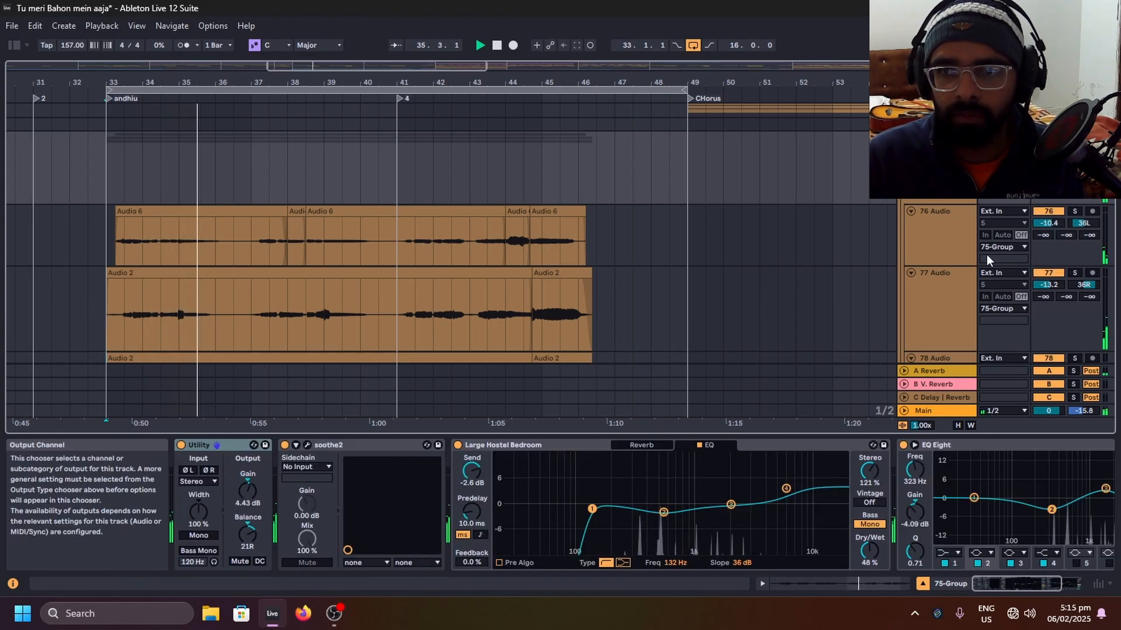
scroll(541, 242, down, 5)
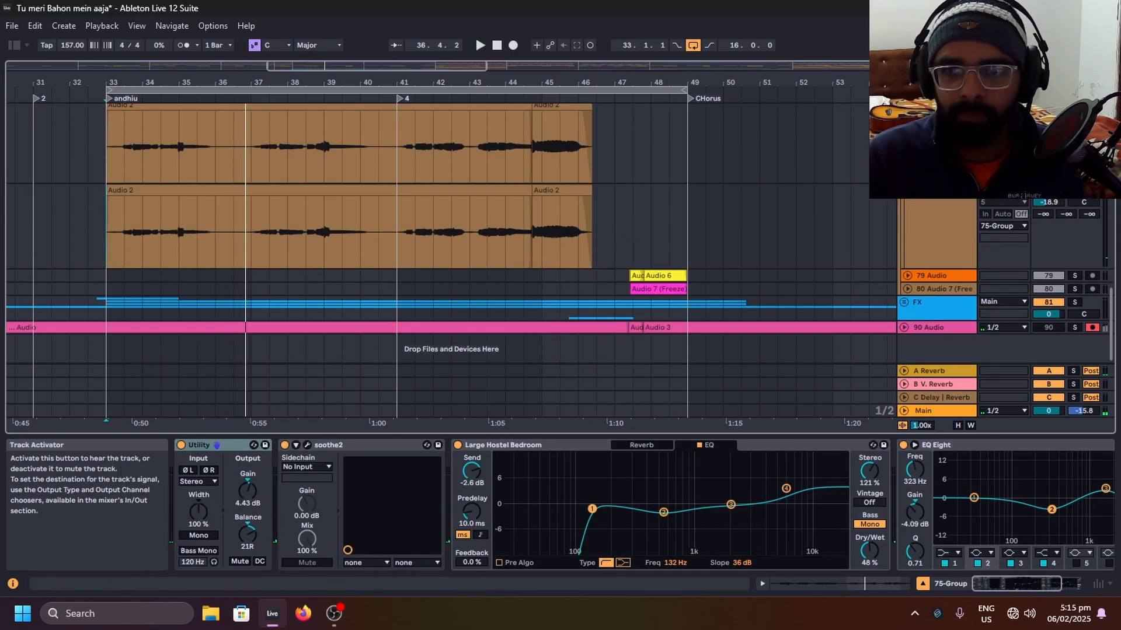
key(space)
Step: Play the soloed 78 Audio harmony from bar 41 and examine its effect chain through to the last devices
click(651, 140)
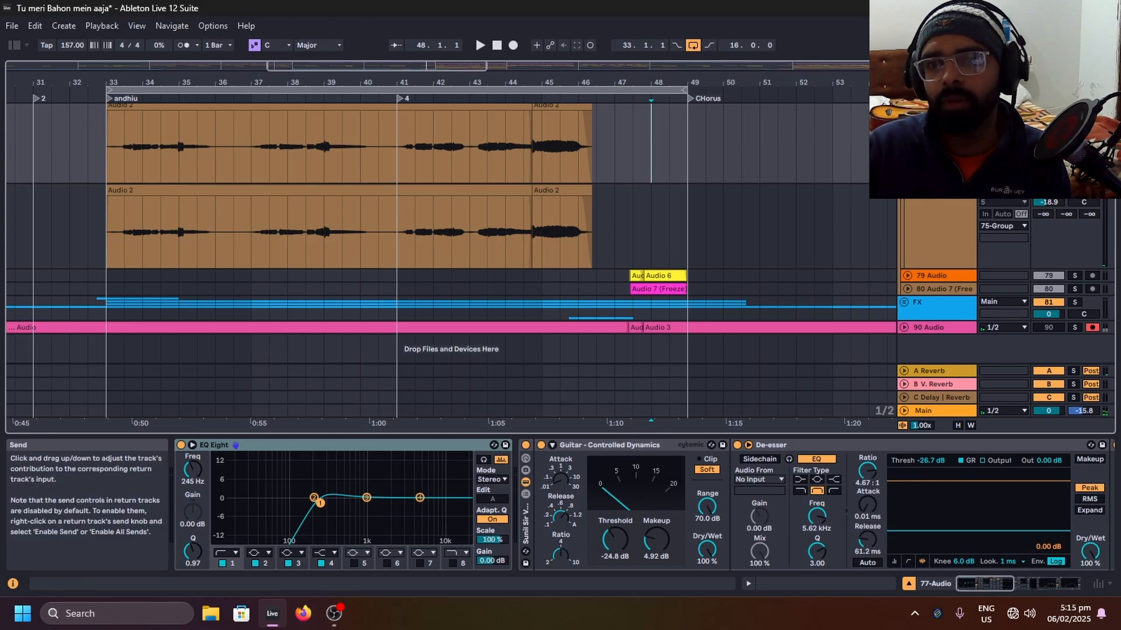
click(510, 236)
click(412, 205)
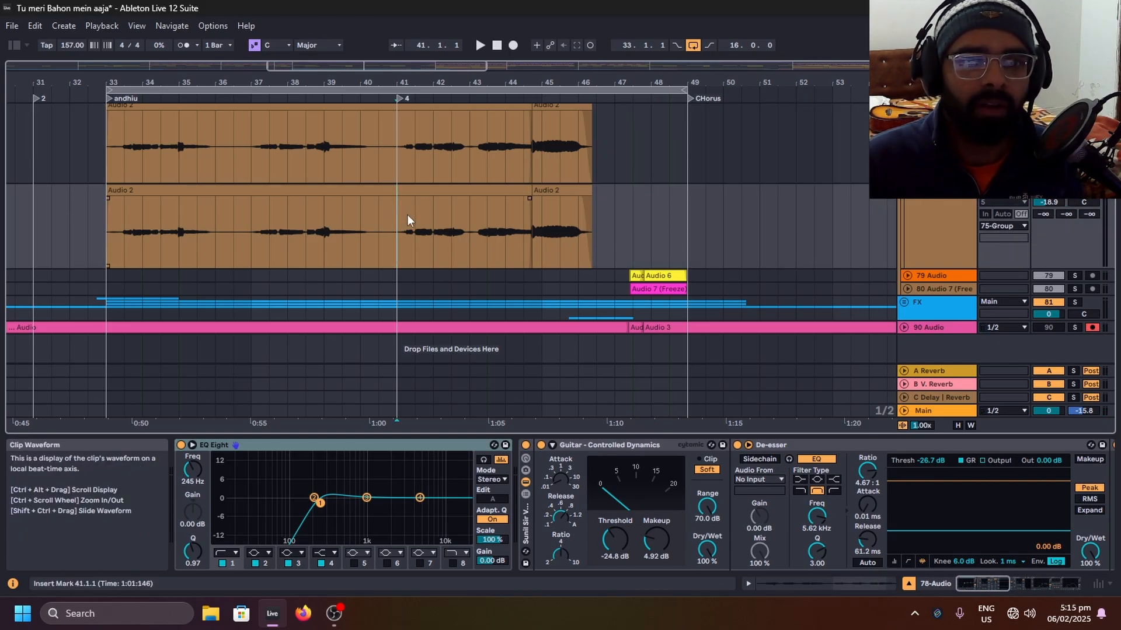
key(space)
key(shift+Tab)
key(shift+Tab)
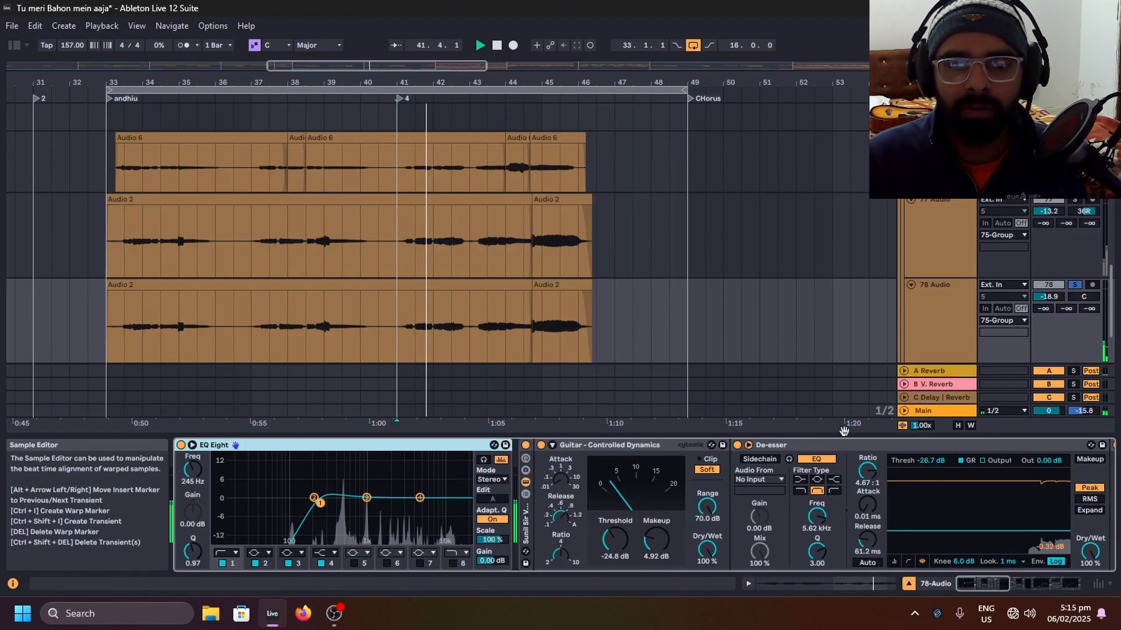
scroll(750, 480, down, 10)
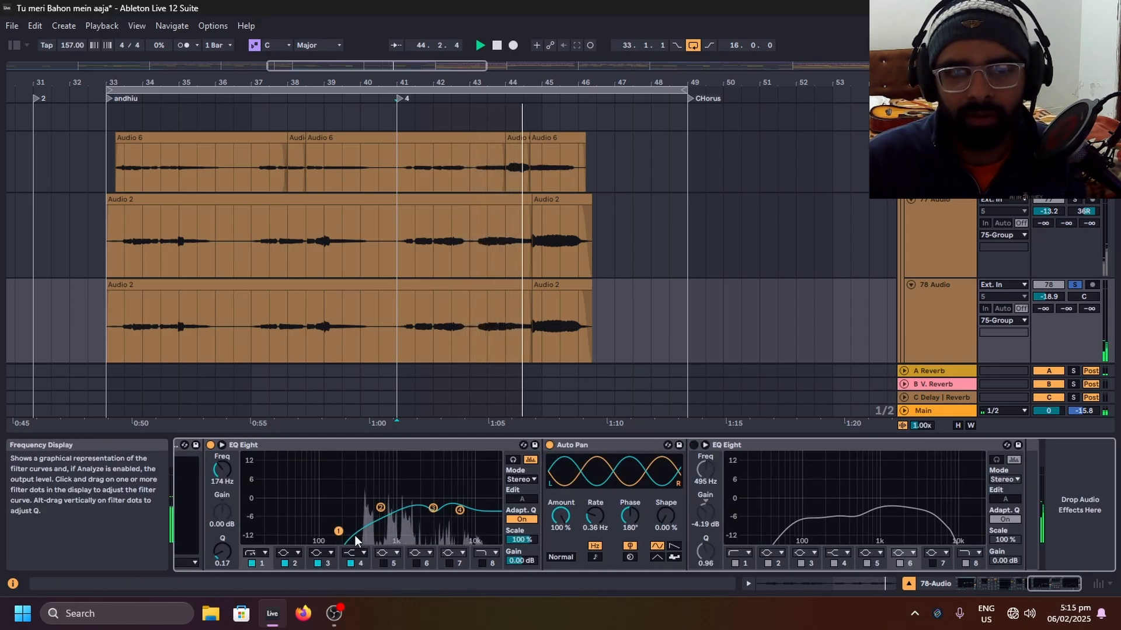
Step: Fold the 75 Group and save the project
scroll(767, 247, up, 5)
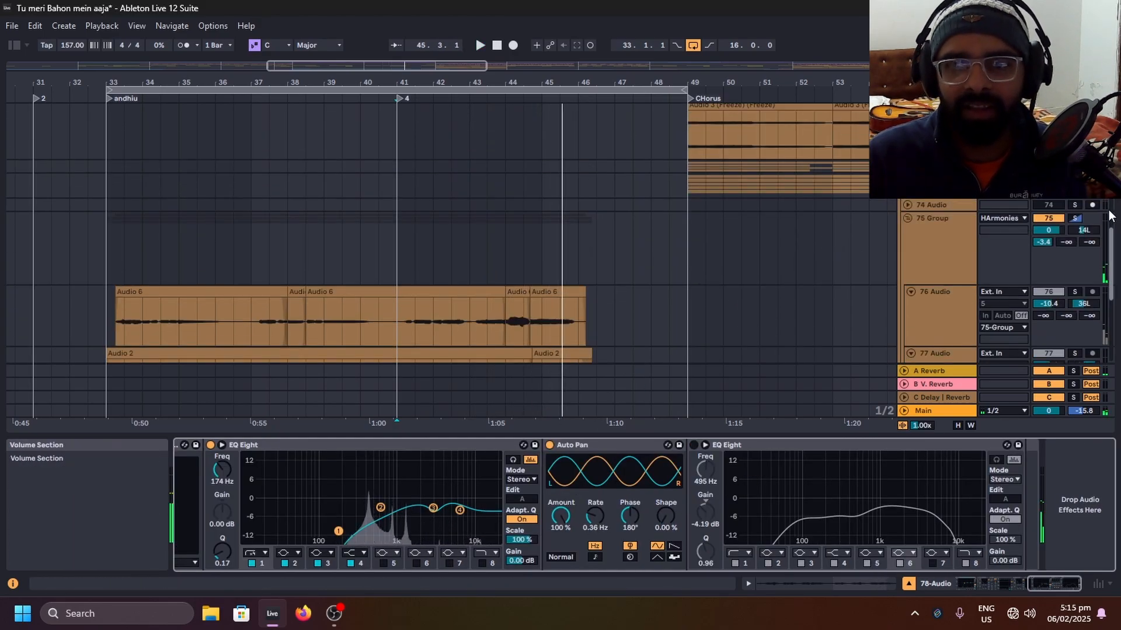
click(914, 214)
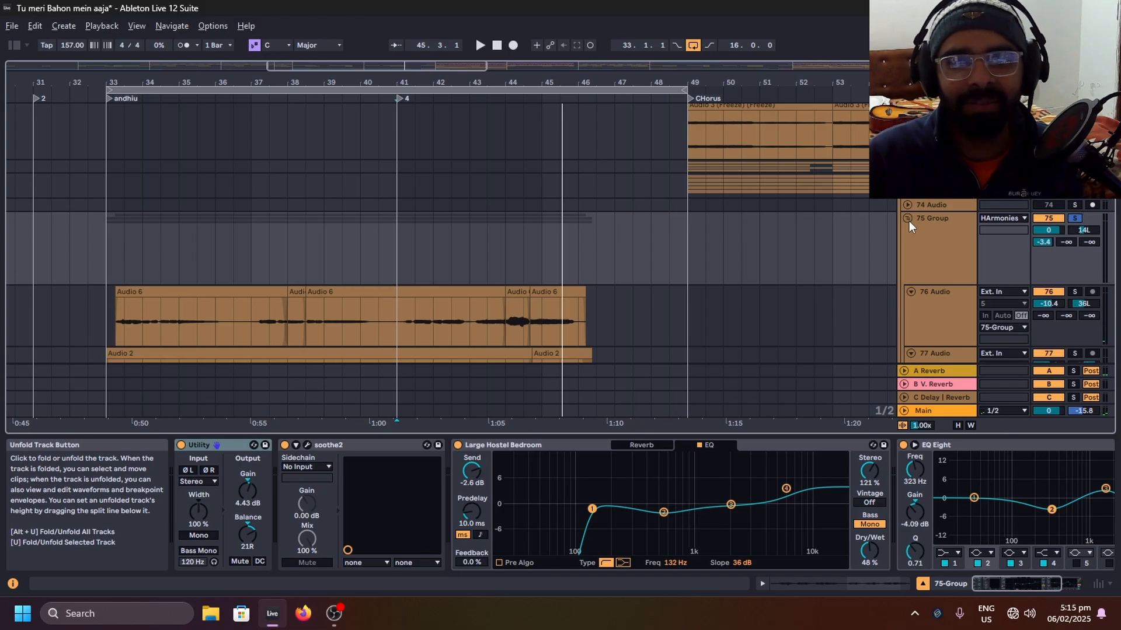
click(908, 220)
key(ctrl+s)
Step: Play from bar 41 up to the chorus, clearing the solo to hear the harmonies within the full mix
key(space)
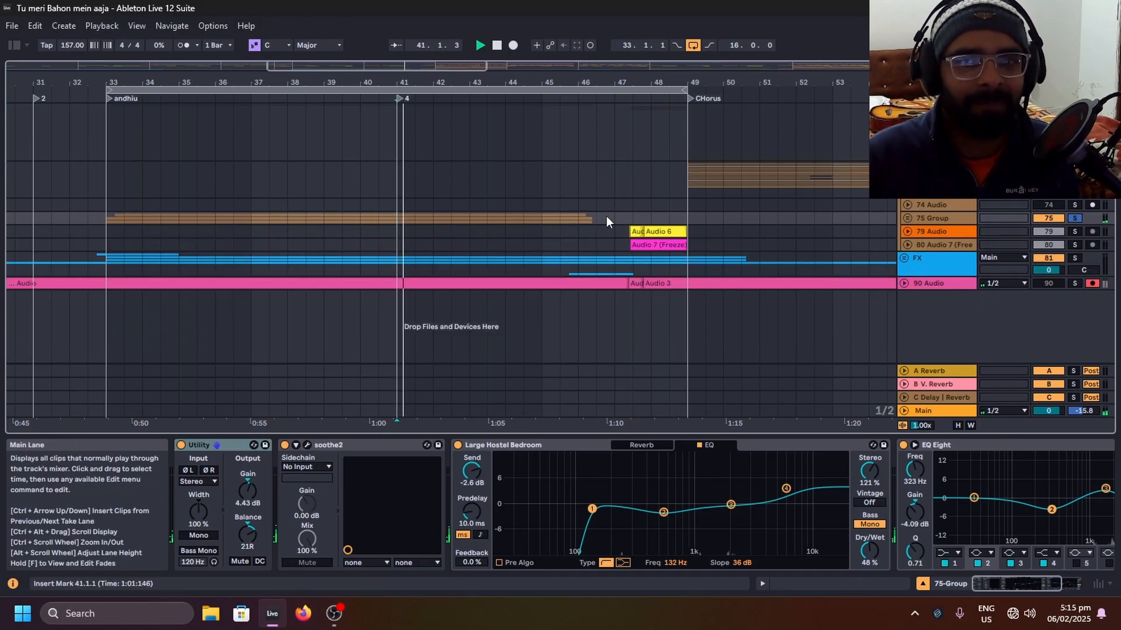
scroll(607, 220, up, 2)
key(w)
scroll(630, 228, up, 3)
click(1074, 168)
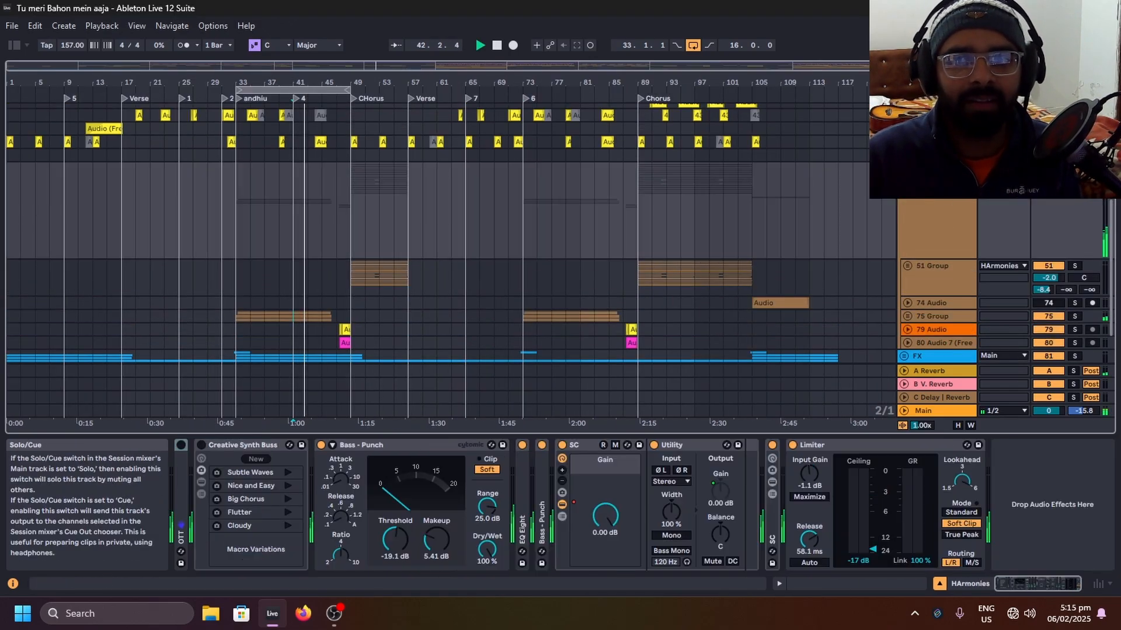
scroll(516, 207, down, 3)
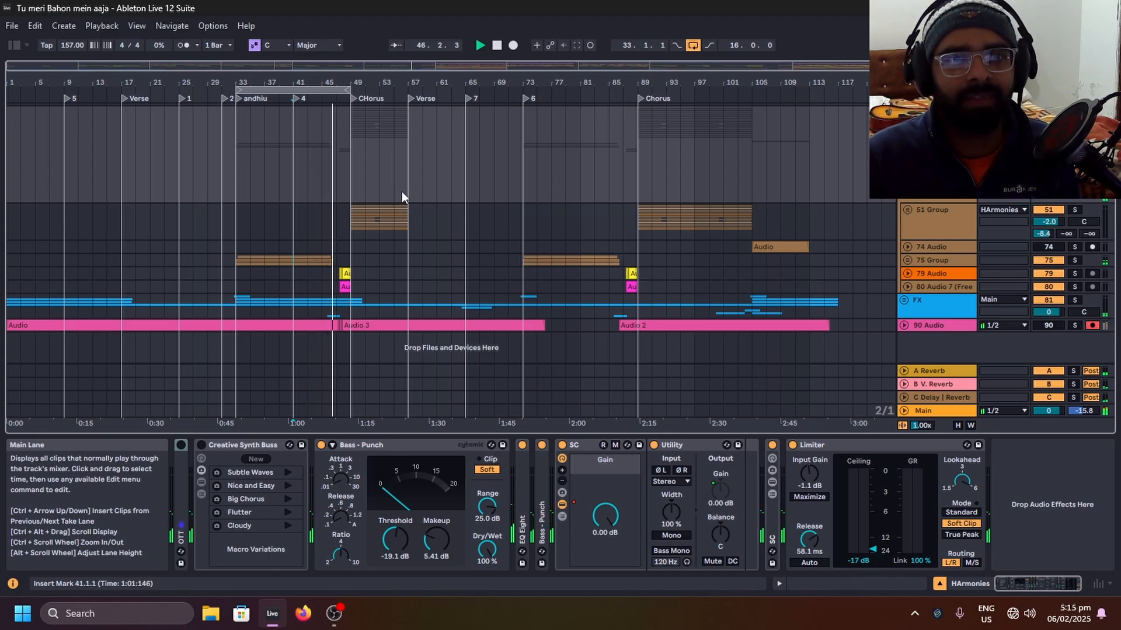
scroll(344, 186, up, 3)
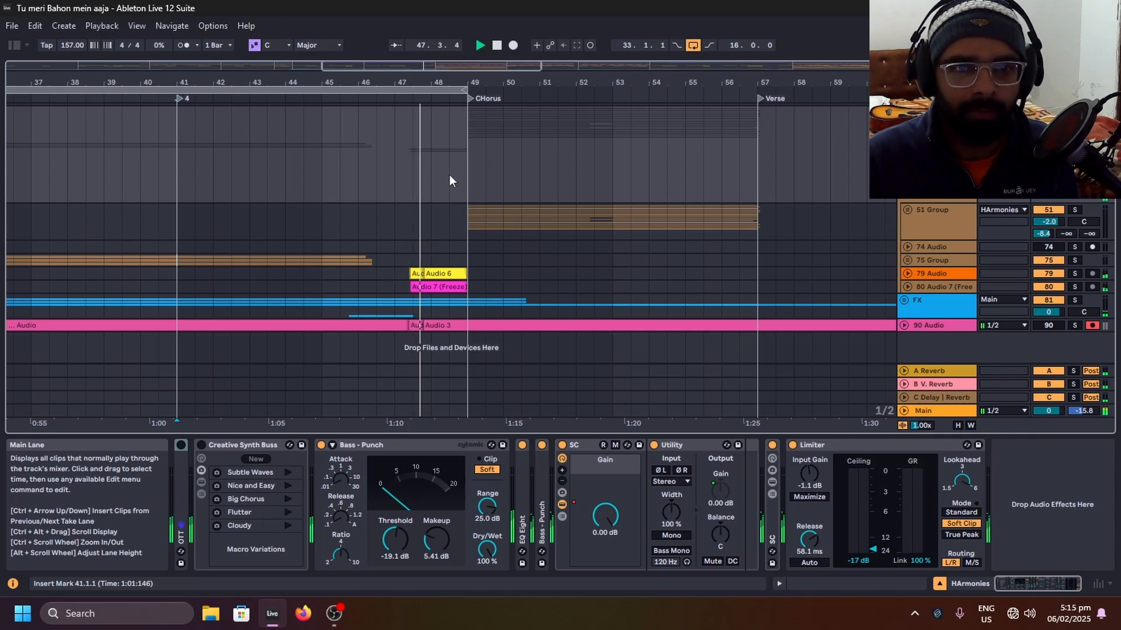
key(space)
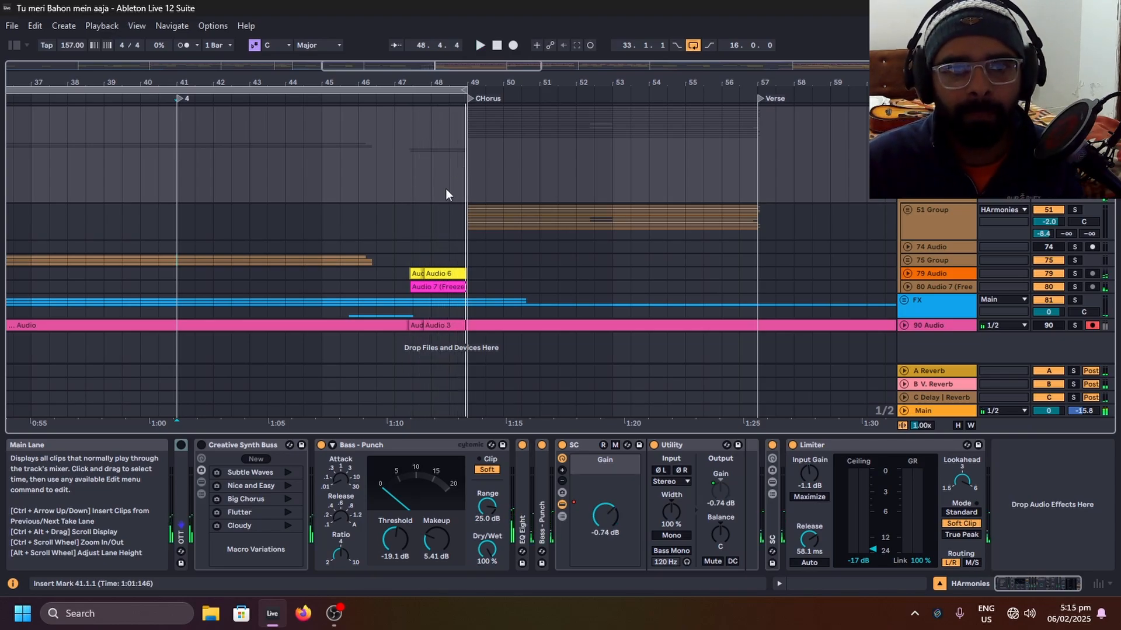
Step: Unfold the 79 Audio and 80 Audio 7 (Freeze) tracks around their short clips just before the chorus
scroll(432, 201, up, 5)
click(414, 213)
scroll(471, 205, down, 5)
scroll(487, 222, up, 2)
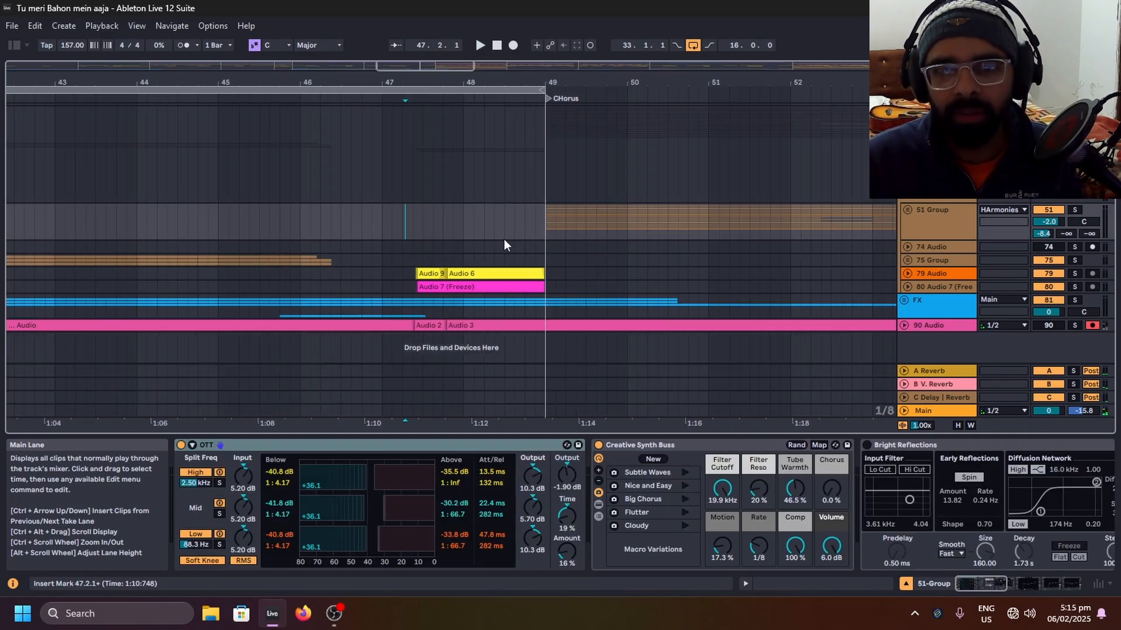
scroll(503, 244, up, 3)
click(908, 275)
click(907, 328)
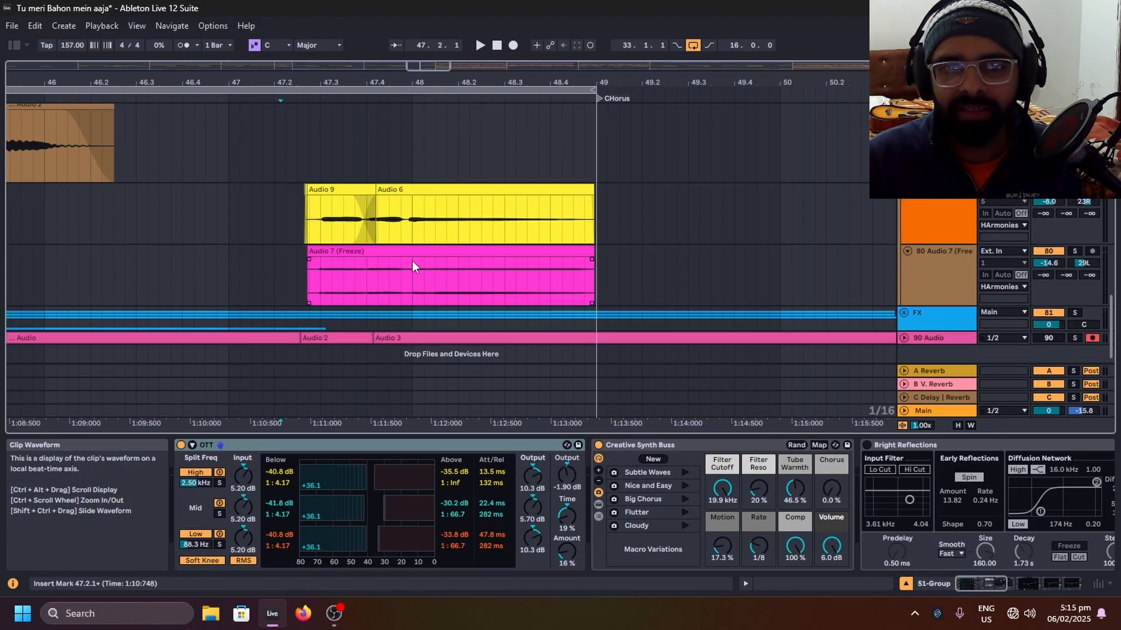
Step: Play the soloed 79 Audio clips leading into the chorus, and select the range from bar 47 to just past bar 49
key(Down)
key(Left)
key(space)
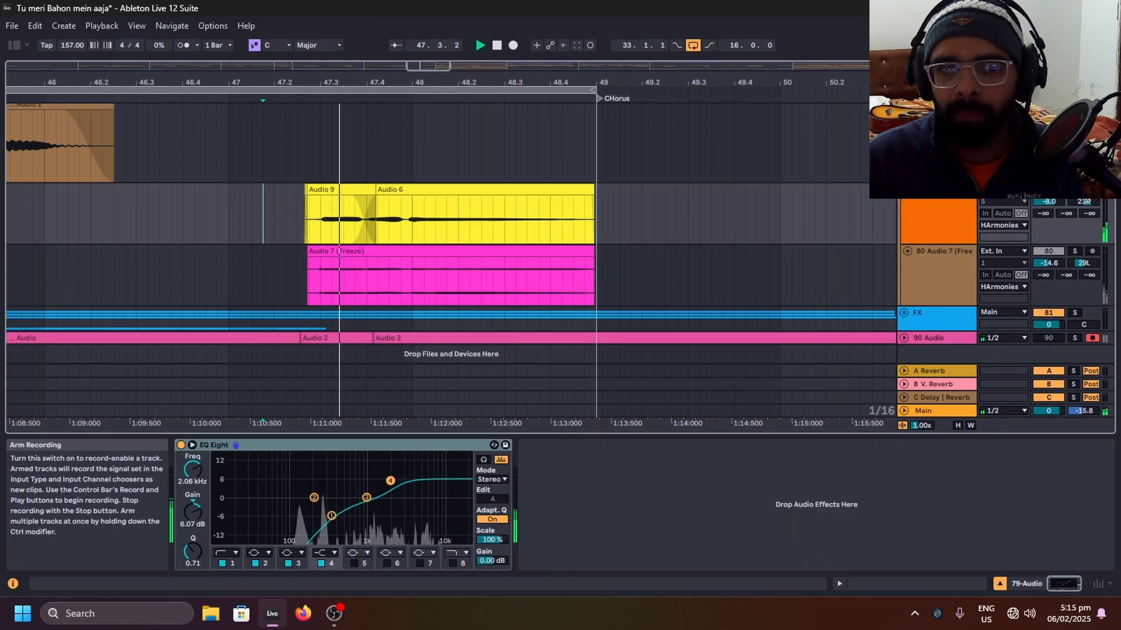
drag(277, 211, 630, 213)
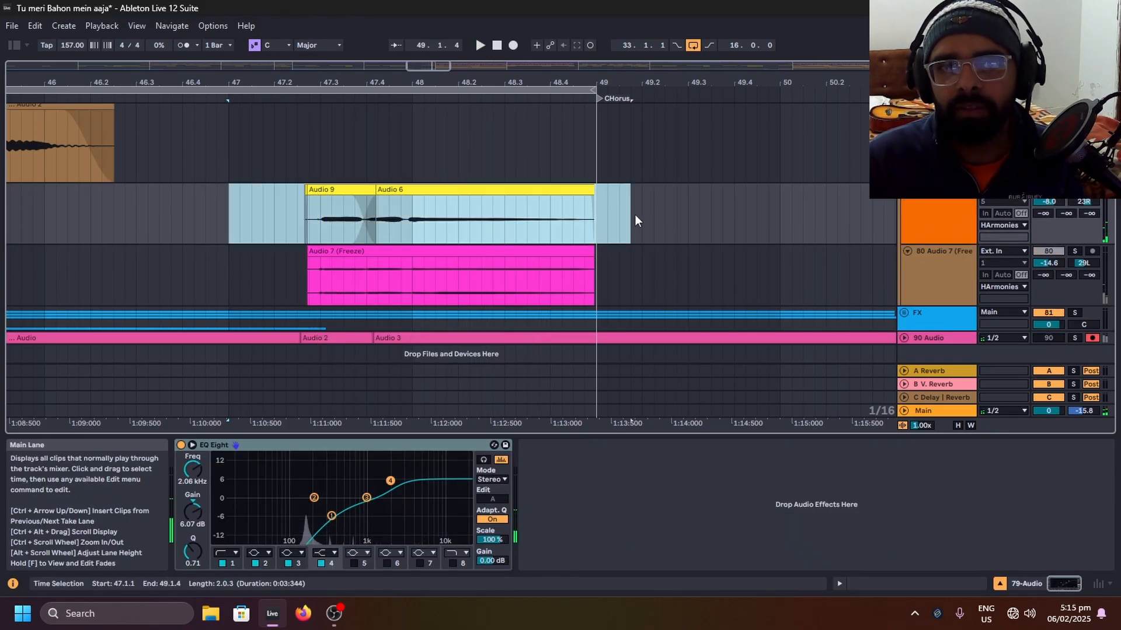
key(space)
Step: Solo the 80 Audio 7 (Freeze) track, play it from bar 47, and clear the solo
click(227, 275)
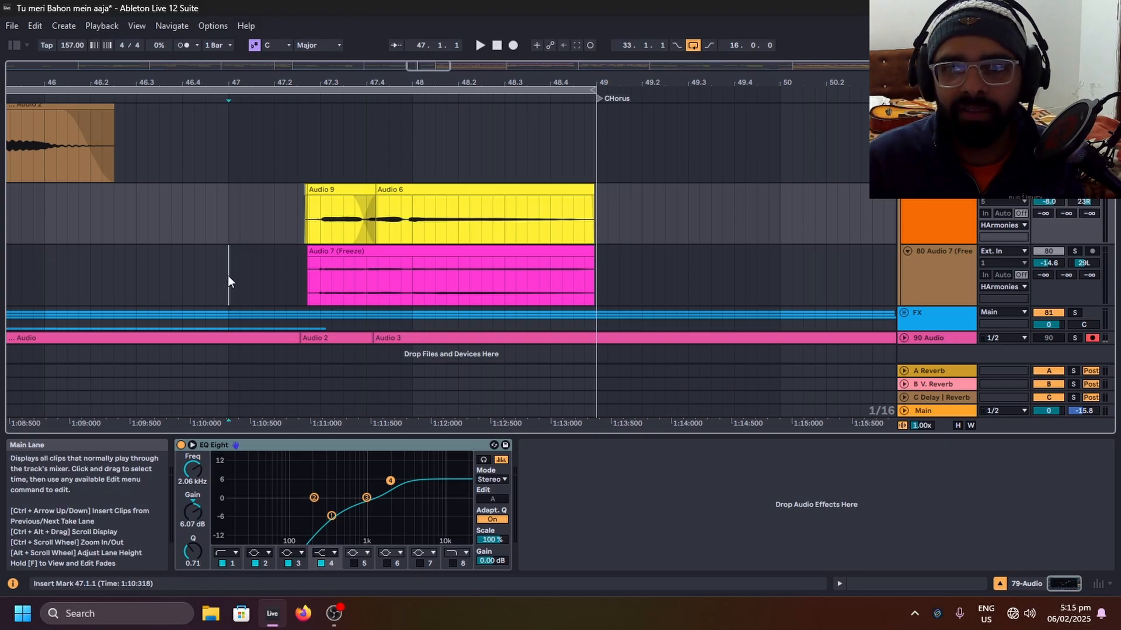
click(1076, 251)
key(space)
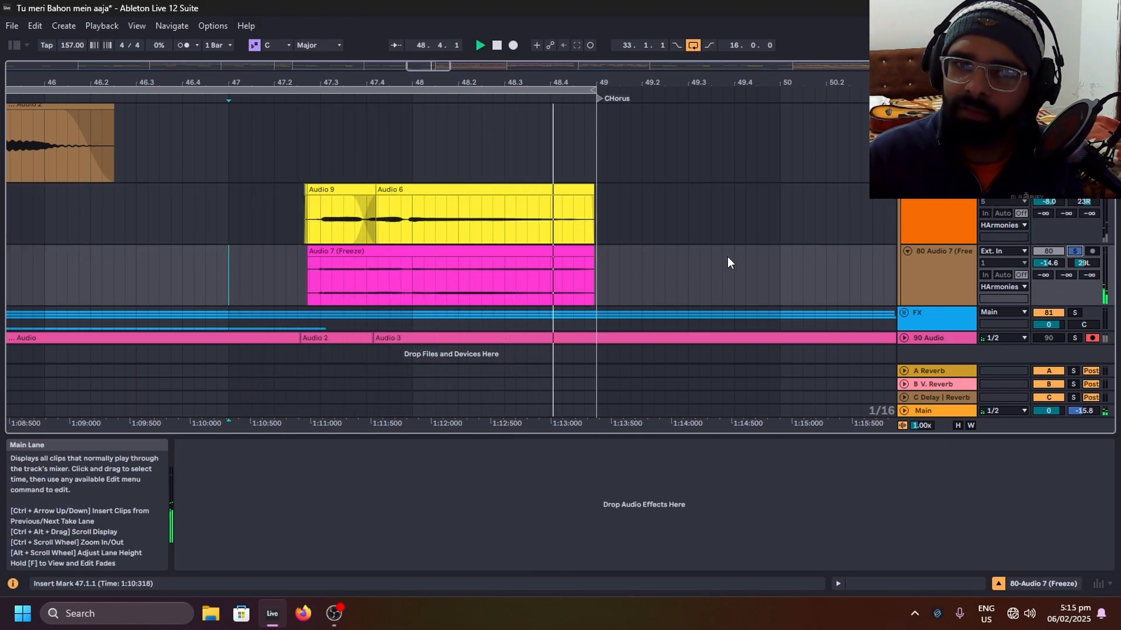
key(space)
click(1074, 251)
Step: Fold the HArmonies group and show the whole arrangement
scroll(788, 230, up, 2)
scroll(758, 257, up, 10)
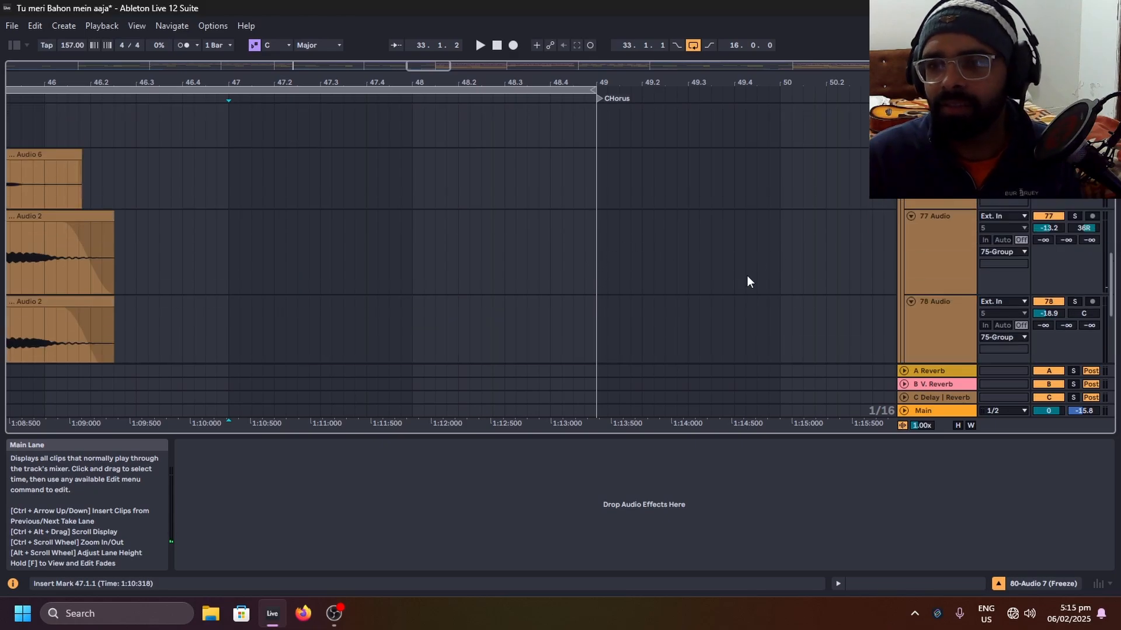
click(906, 219)
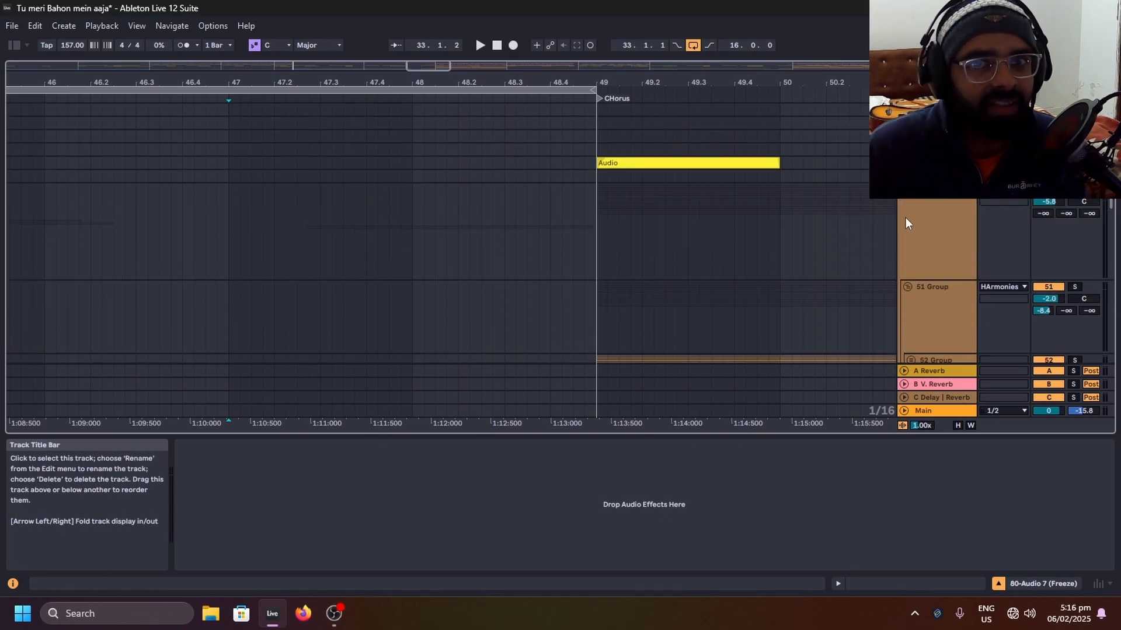
key(w)
Step: Loop the first chorus from bar 49 to bar 57 and unfold the 12 Group to show its tracks
drag(366, 133, 405, 166)
key(ctrl+l)
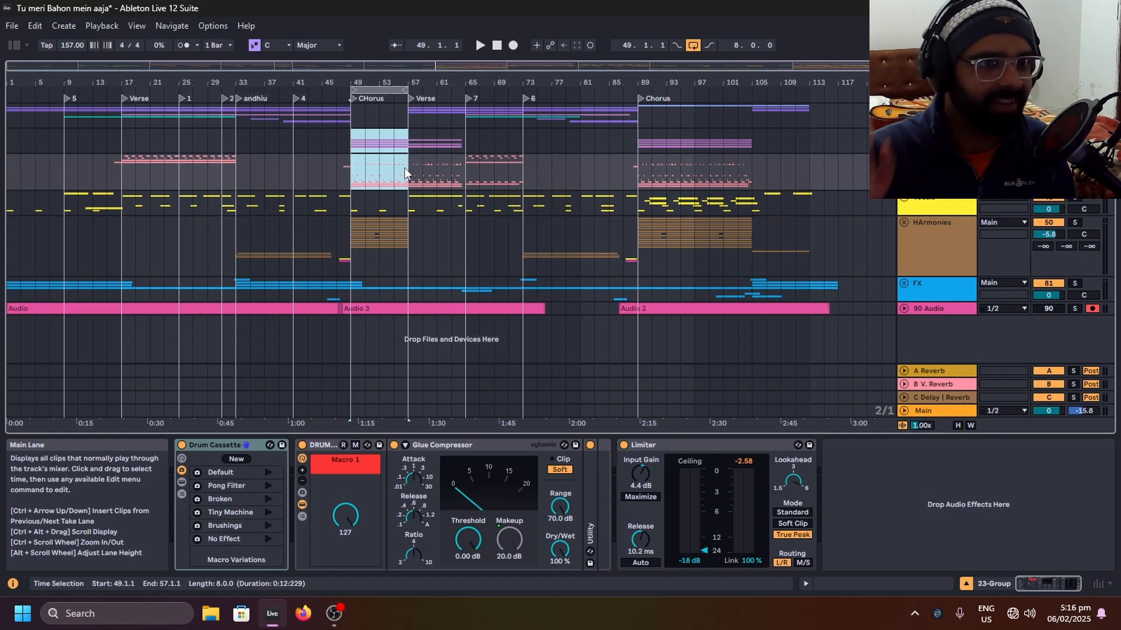
scroll(395, 177, up, 3)
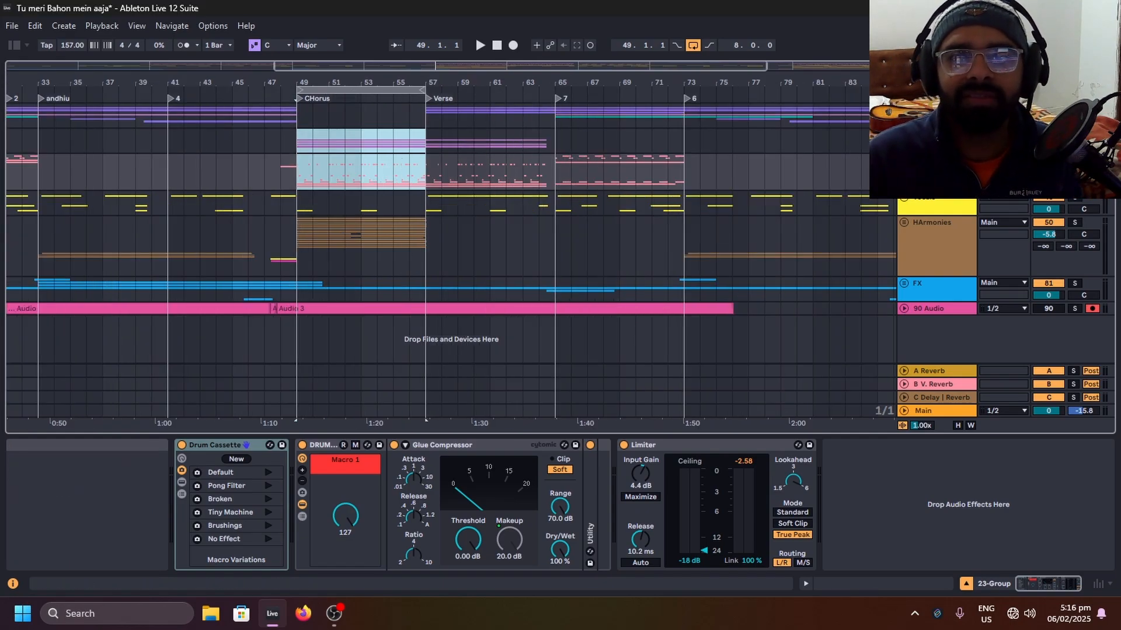
click(934, 140)
click(903, 140)
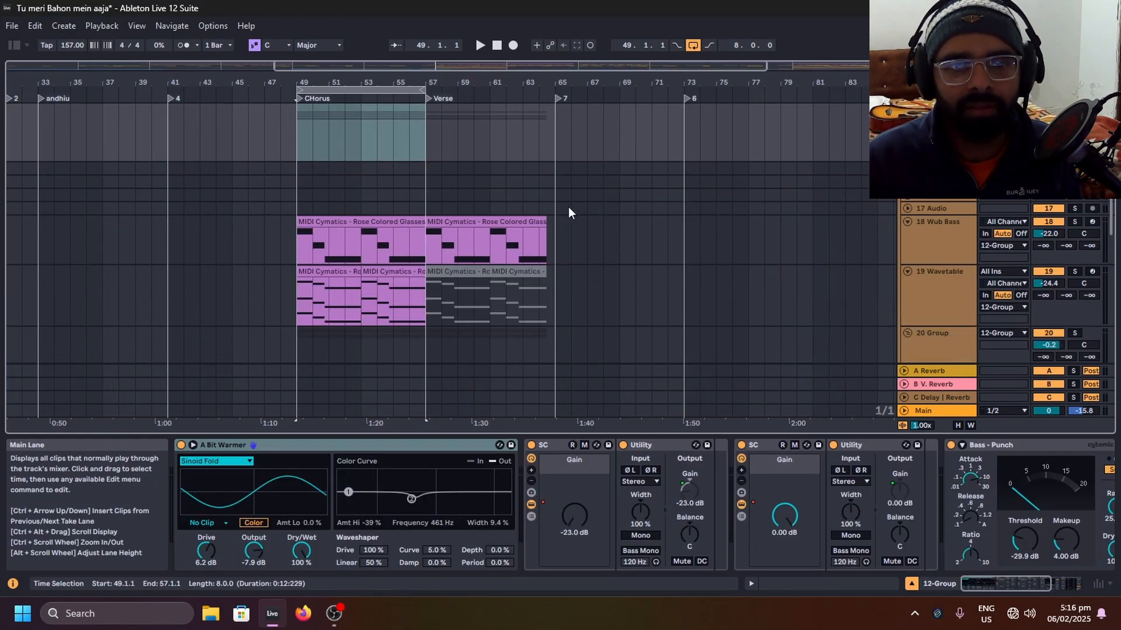
Step: Play the chorus from bar 49 and look over the tracks inside the 12 Group
click(297, 141)
key(space)
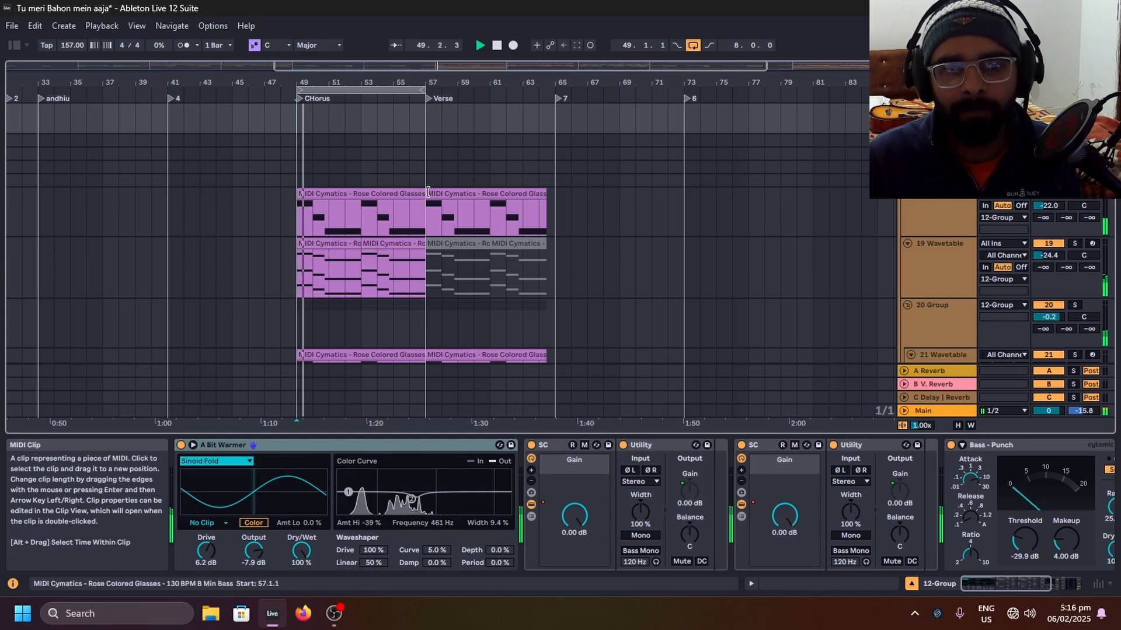
ctrl+scroll(288, 275, up, 3)
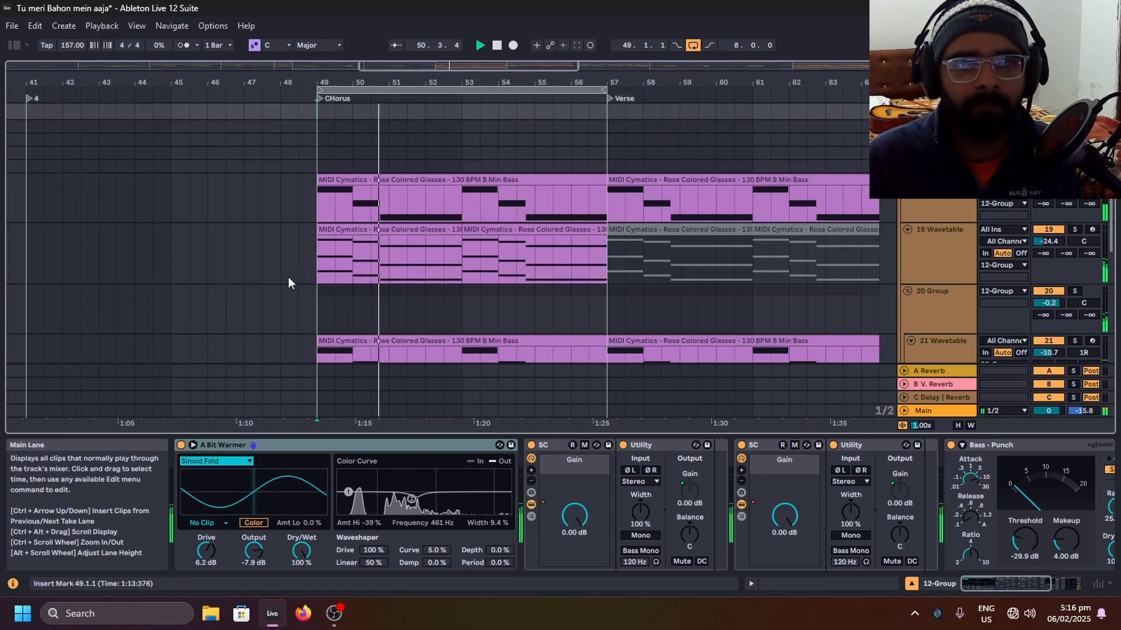
scroll(468, 266, down, 2)
scroll(495, 256, down, 3)
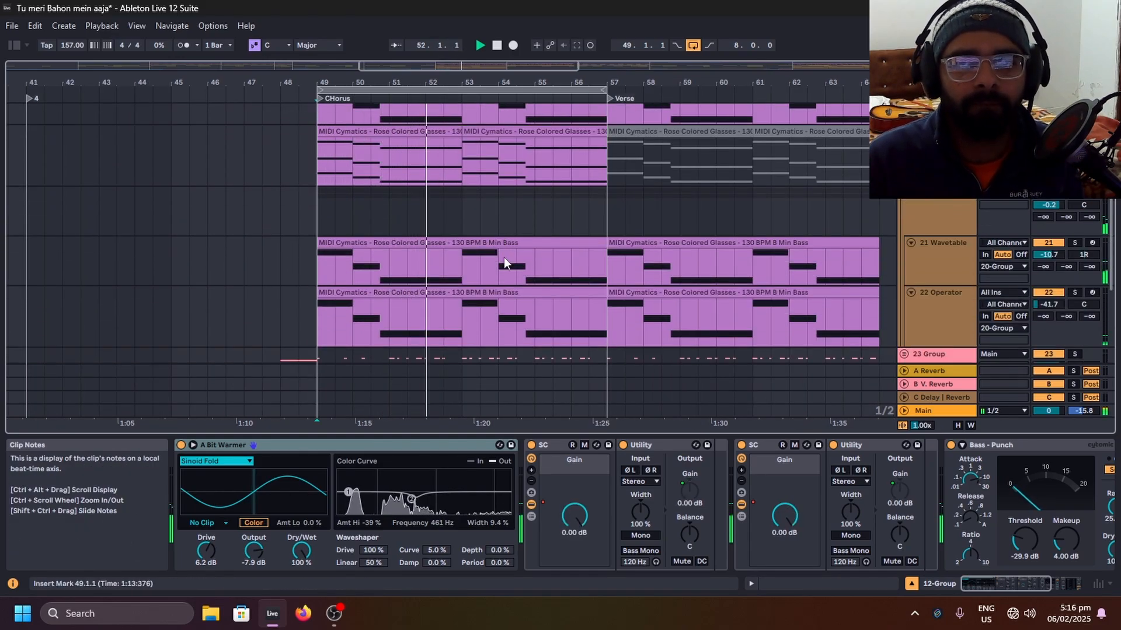
scroll(500, 258, down, 1)
scroll(553, 265, up, 5)
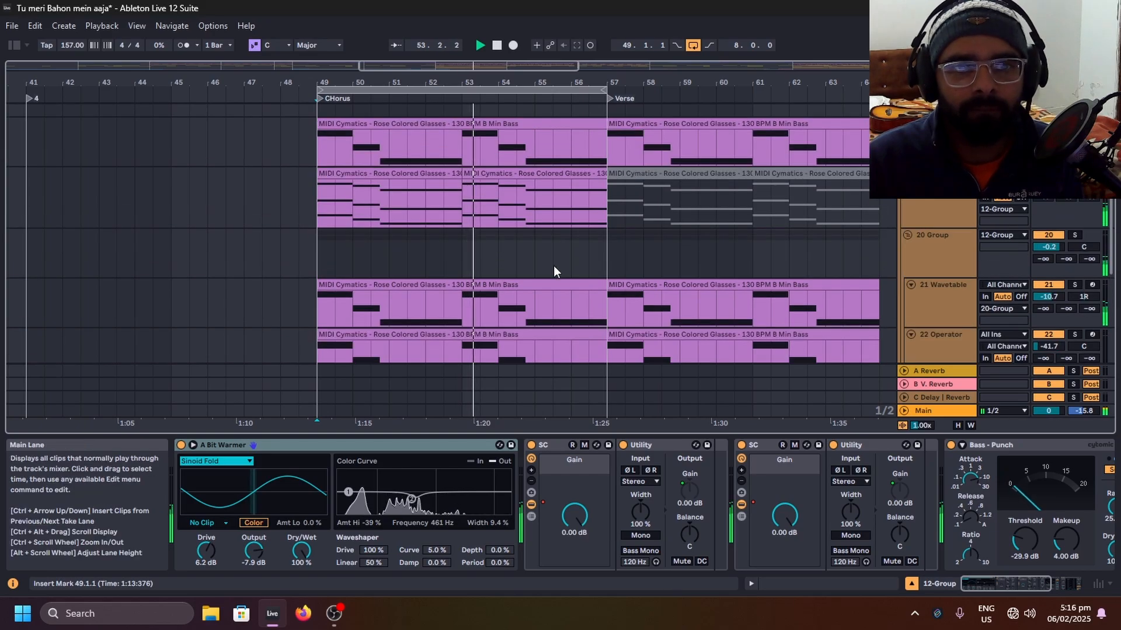
Step: Show the automation envelopes in the arrangement and stop playback
click(957, 98)
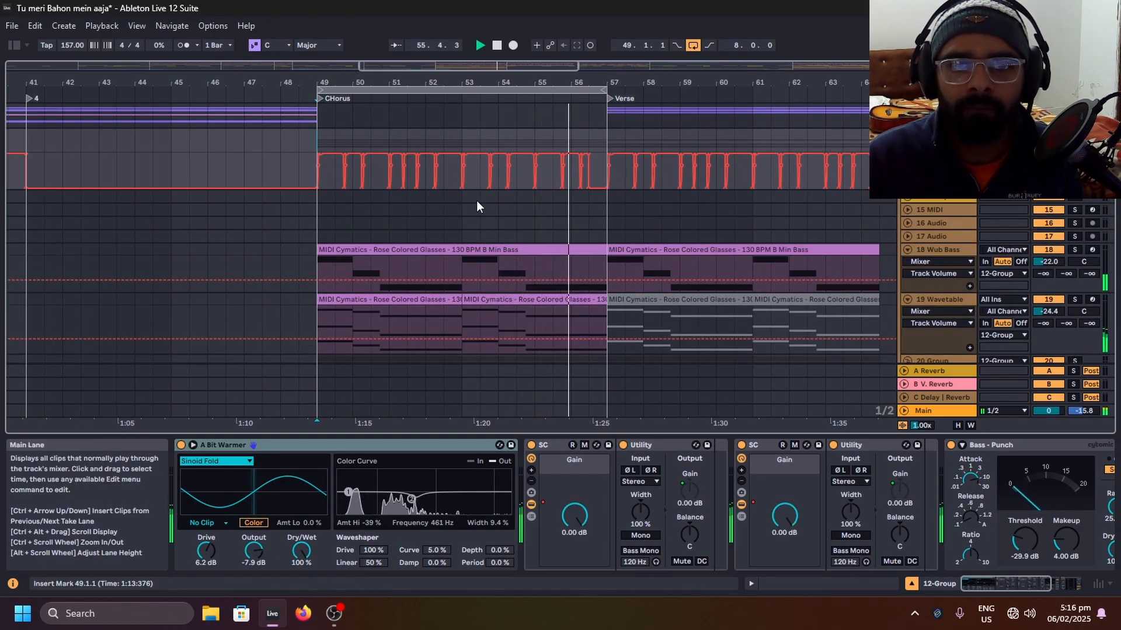
key(space)
ctrl+scroll(399, 195, up, 3)
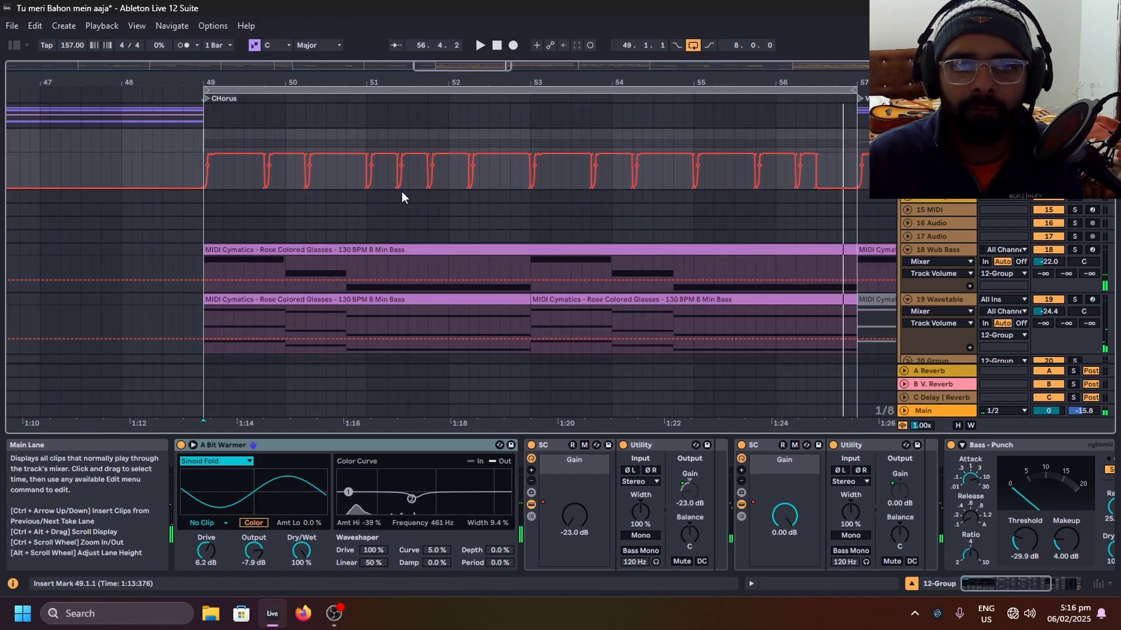
Step: Play the chorus from the middle of bar 50 and select the 12 Group's automation dip from 51.2.2 to 51.3.2
click(336, 177)
key(space)
ctrl+scroll(339, 177, up, 3)
drag(406, 175, 359, 174)
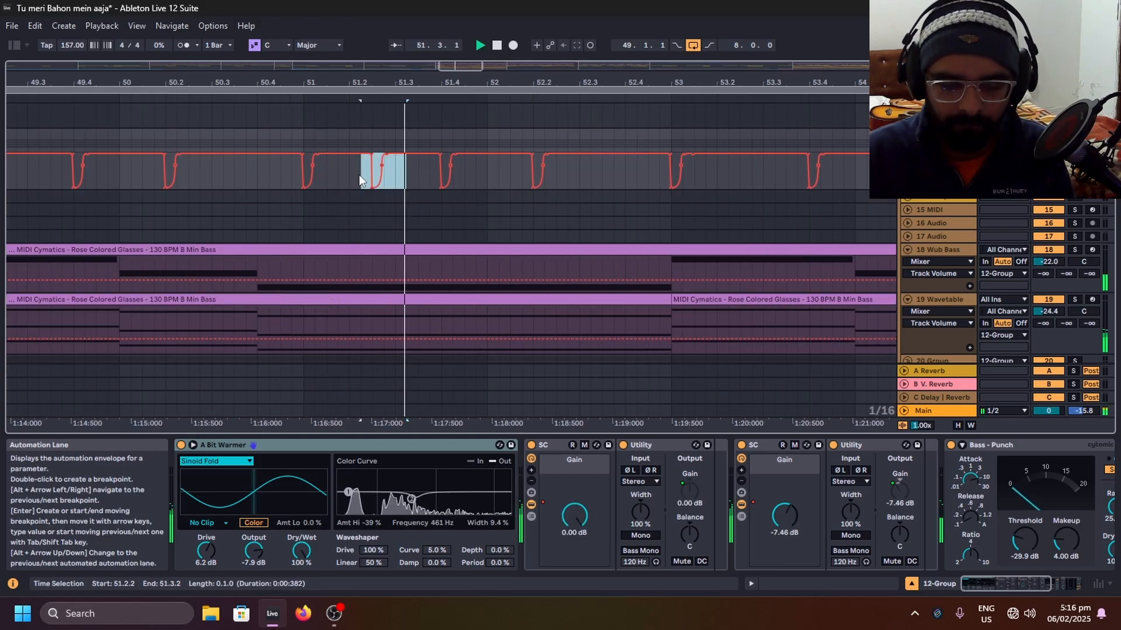
Step: Select the 12 Group's automation range from 59.2.1 to 59.3.1 in the verse and stop playback
ctrl+scroll(344, 187, down, 5)
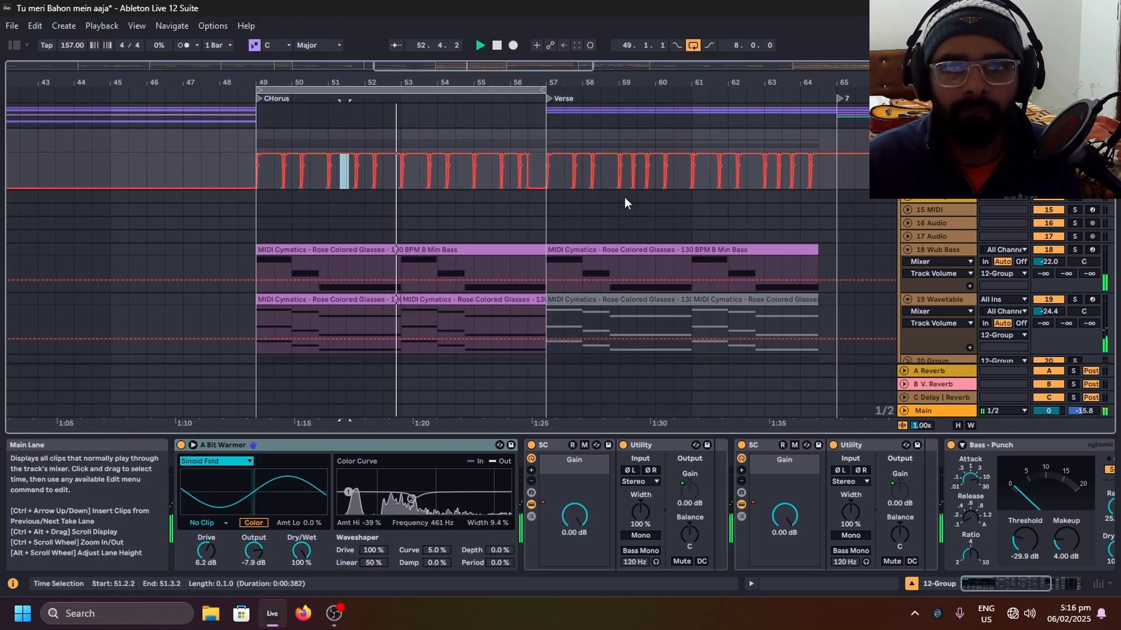
ctrl+scroll(641, 181, down, 3)
drag(619, 174, 626, 174)
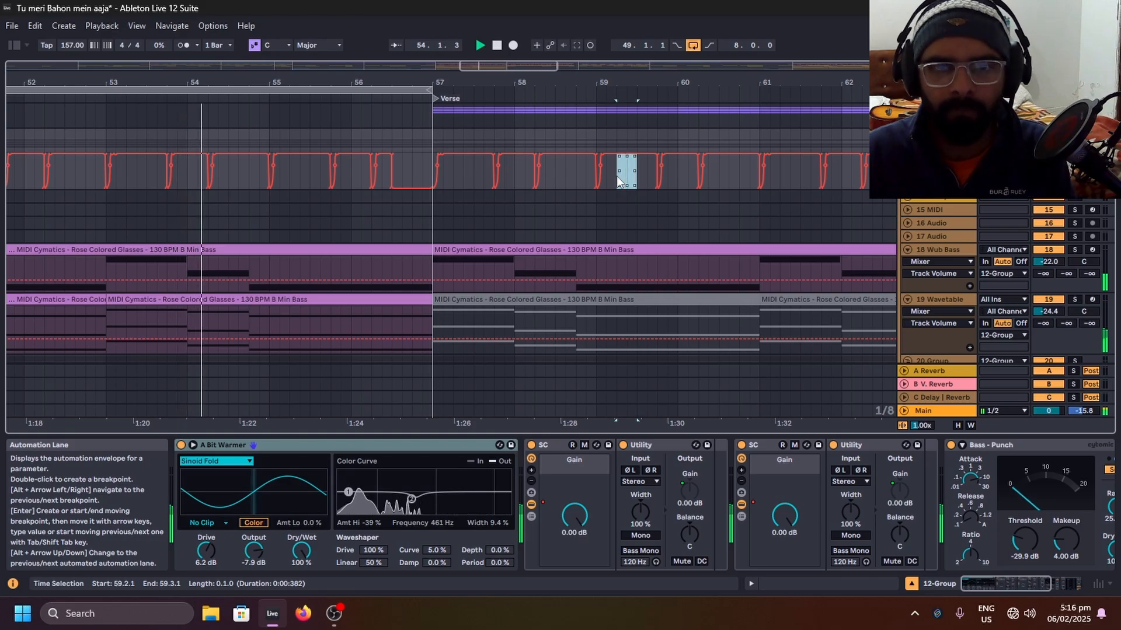
ctrl+scroll(601, 187, down, 5)
key(space)
Step: Solo the 18 Wub Bass track and play it briefly from bar 50
scroll(331, 224, down, 2)
ctrl+scroll(337, 216, up, 3)
click(384, 166)
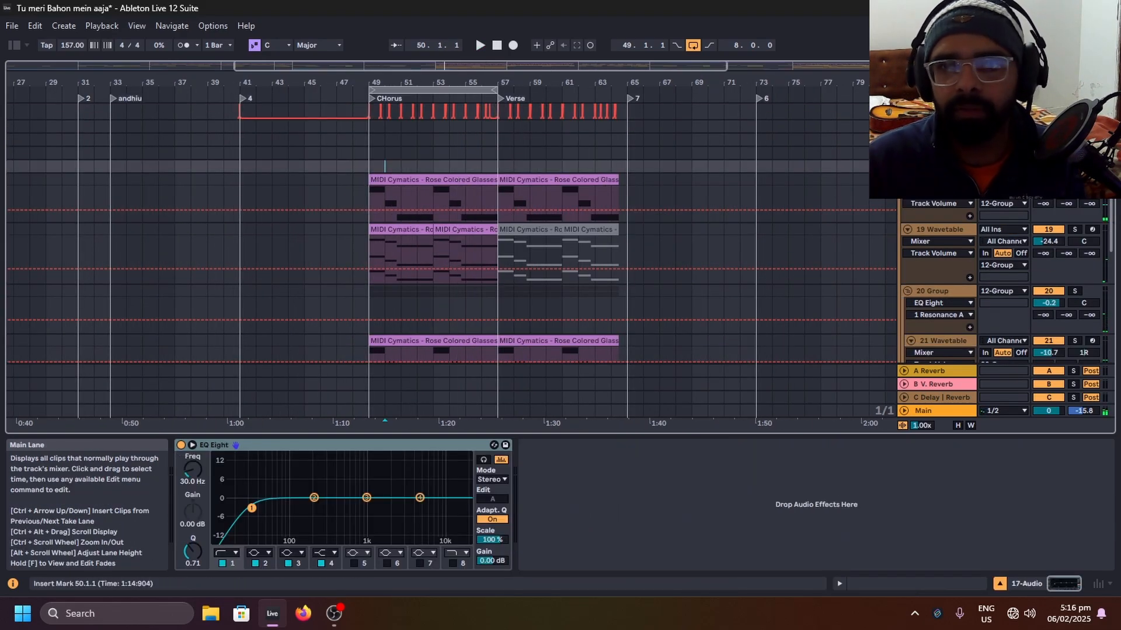
click(1075, 179)
scroll(471, 198, down, 1)
key(space)
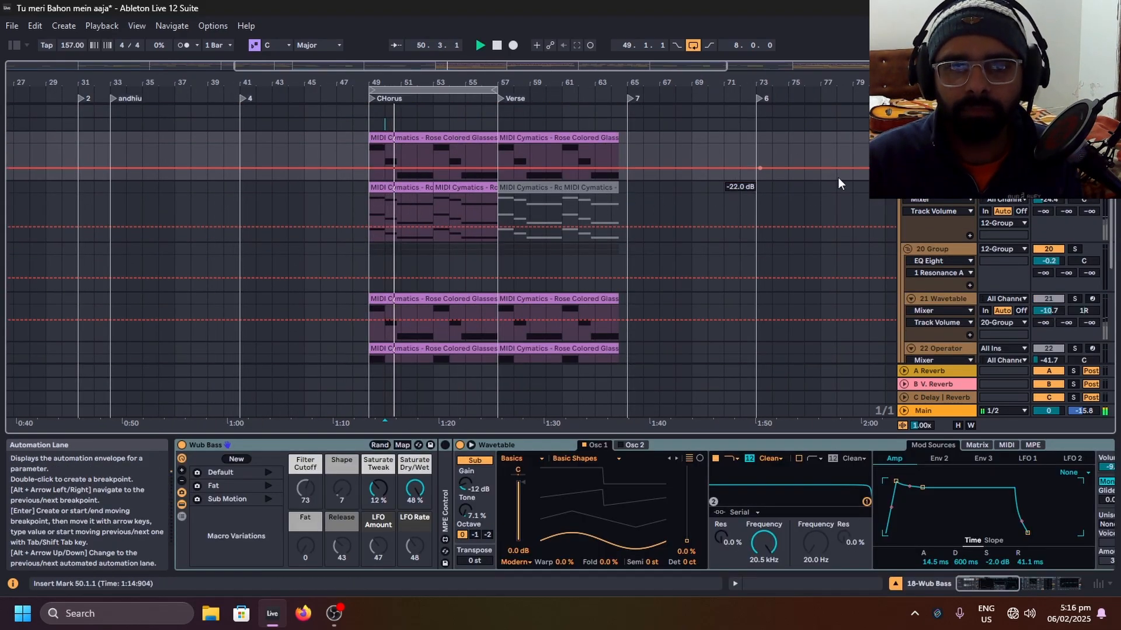
key(space)
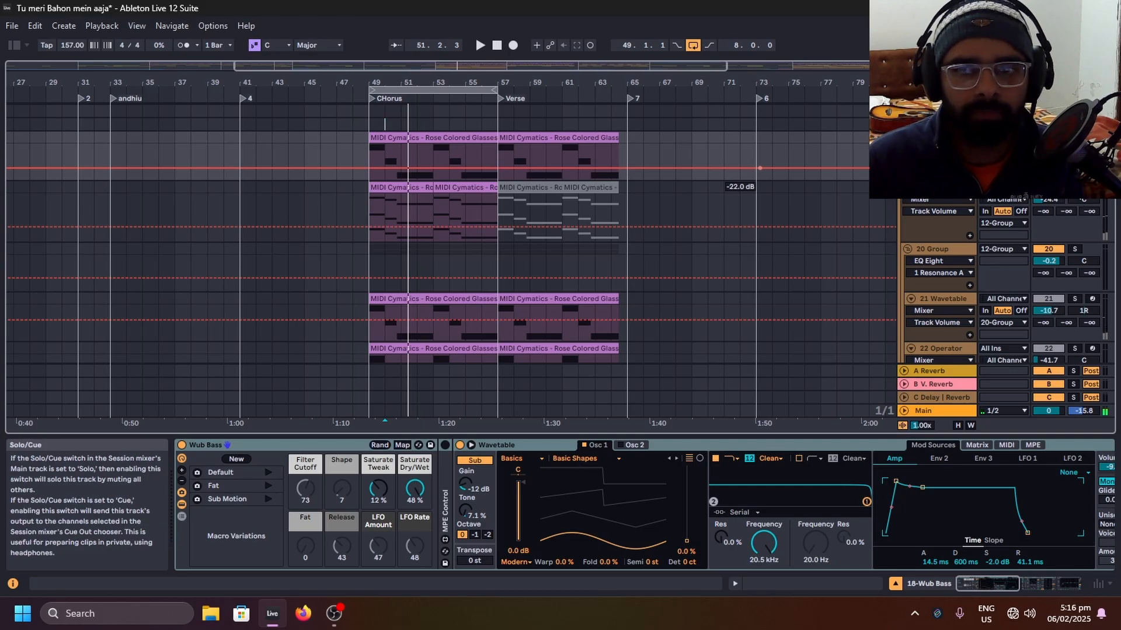
Step: Solo the 19 Wavetable track and play its first chorus clip from bar 49
click(450, 230)
click(402, 188)
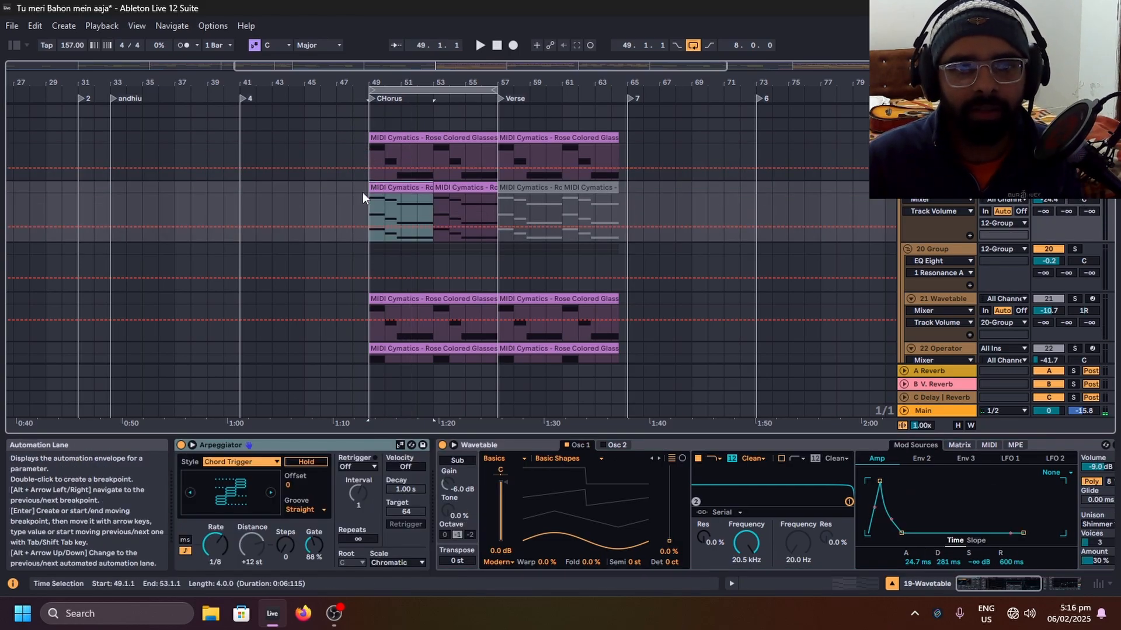
scroll(365, 194, up, 5)
scroll(782, 201, down, 2)
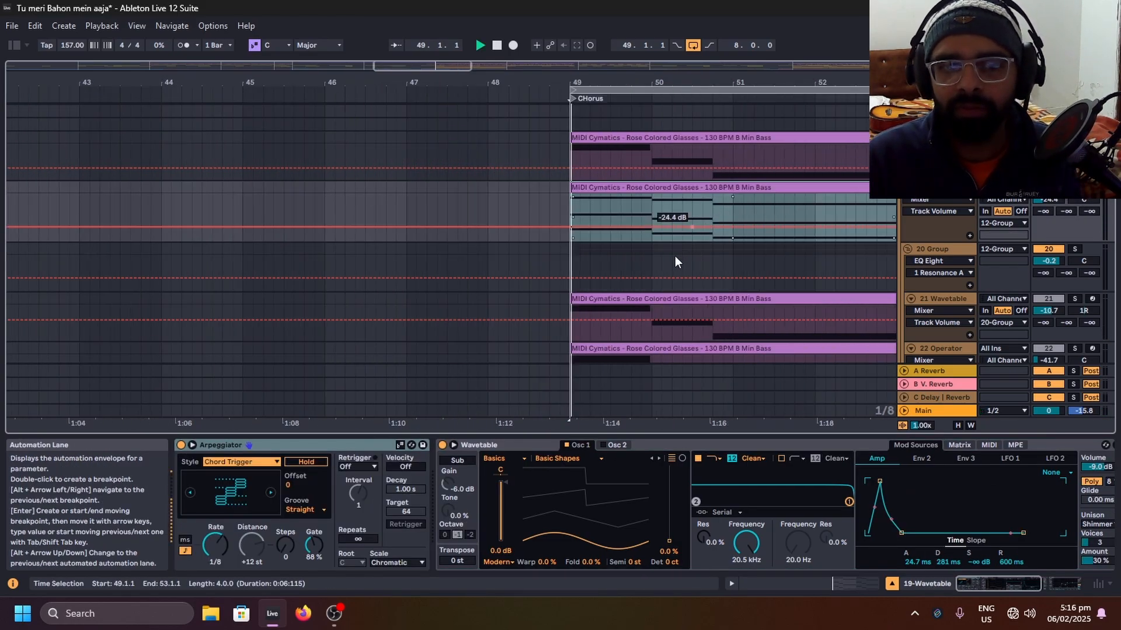
key(space)
Step: Examine the EQ Eight curve in the 19 Wavetable track's device chain and stop playback
scroll(738, 489, down, 5)
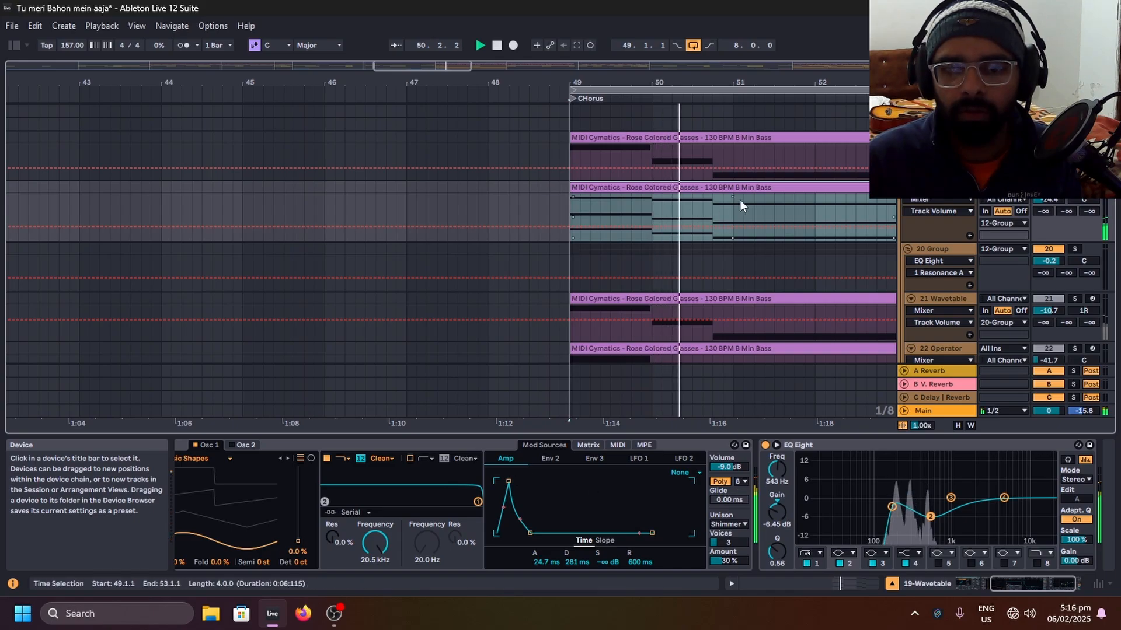
click(913, 462)
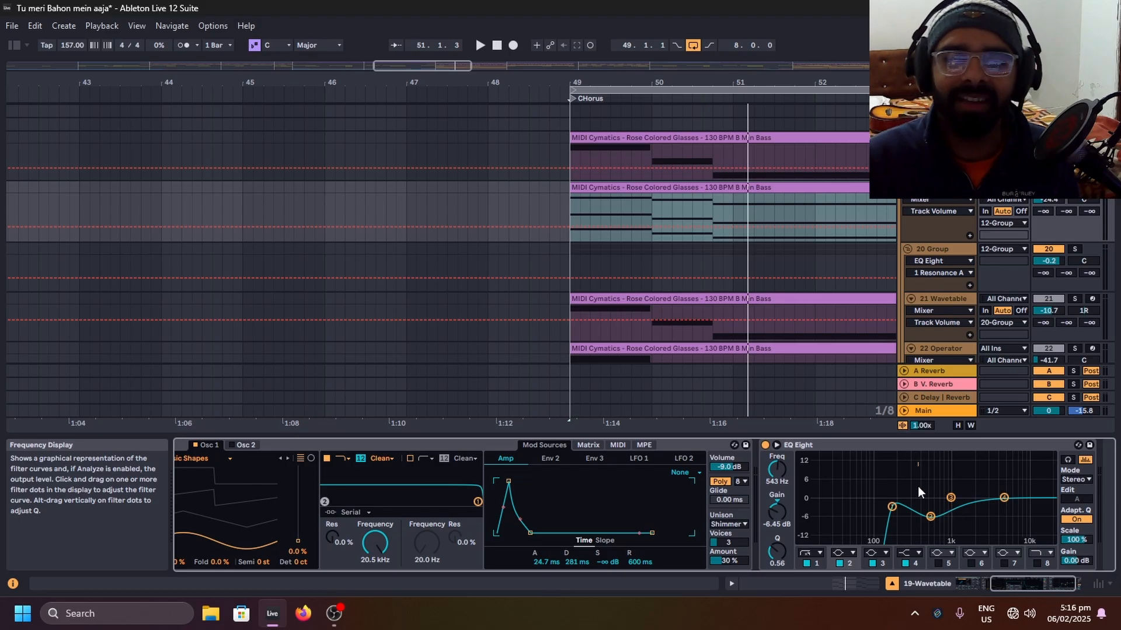
drag(960, 540, 959, 540)
scroll(608, 281, down, 5)
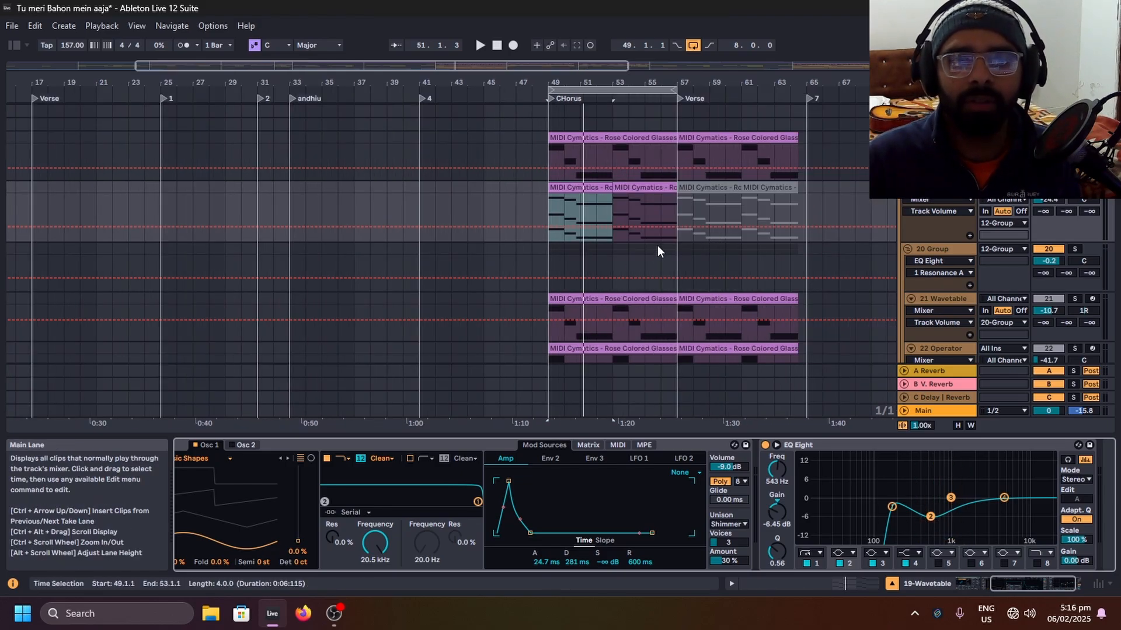
Step: Solo the 21 Wavetable track, play it from bar 49, and select its chorus clip
scroll(780, 153, down, 3)
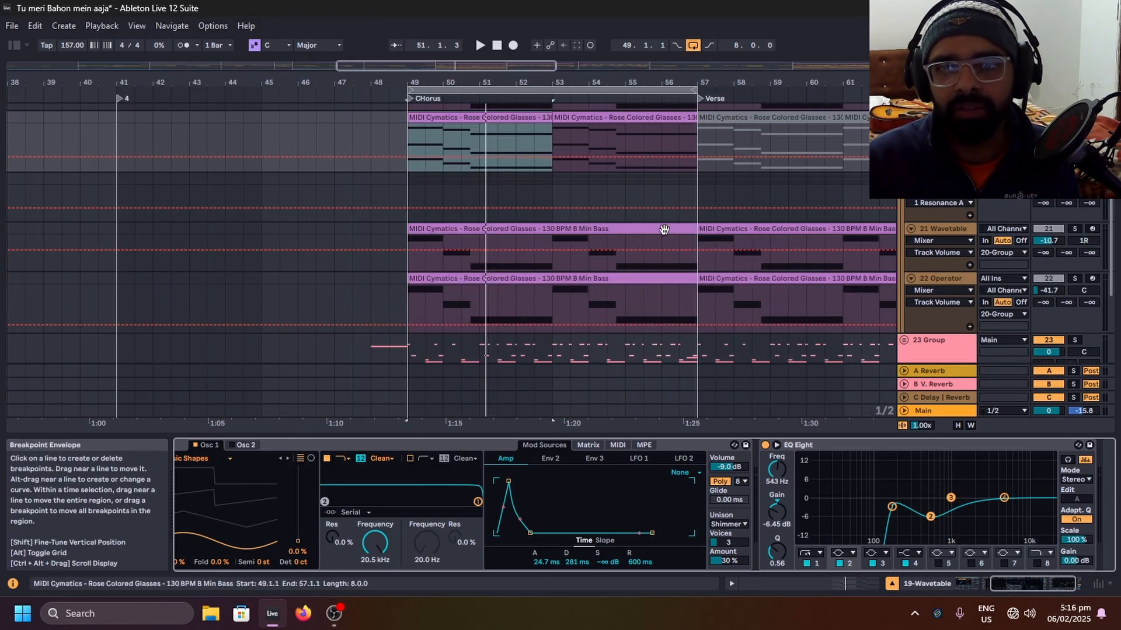
scroll(806, 175, up, 4)
click(1074, 228)
key(space)
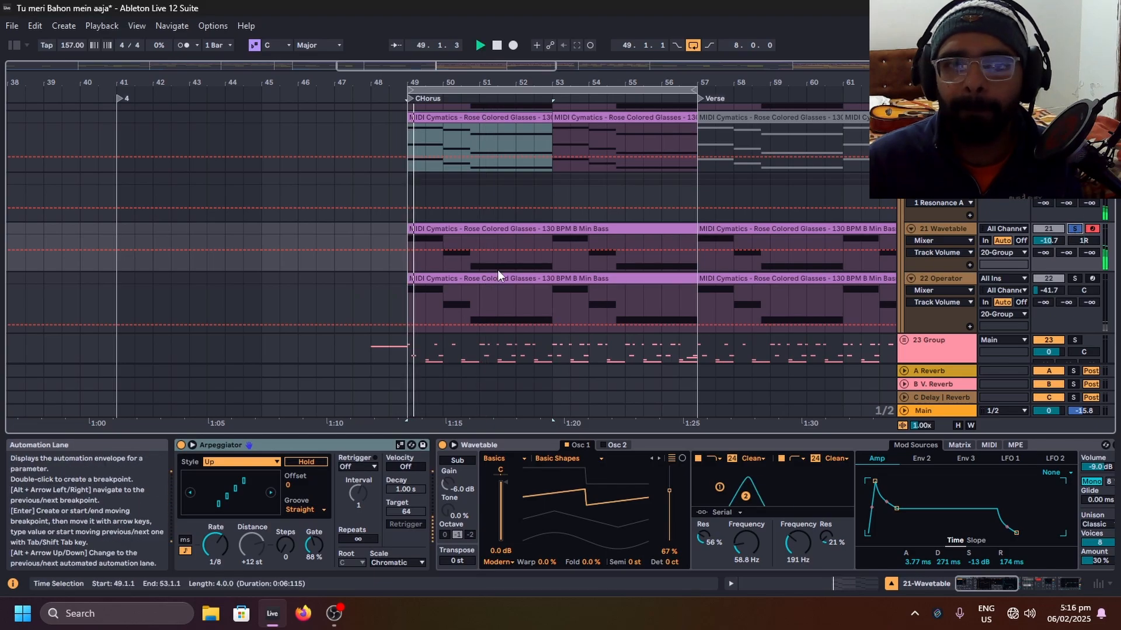
click(453, 236)
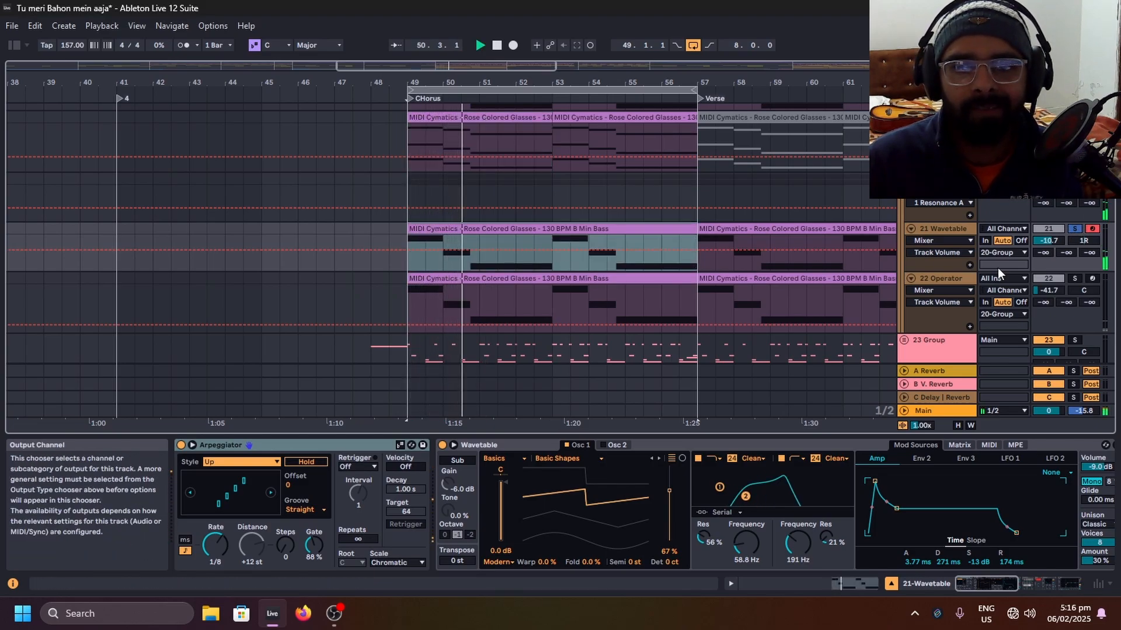
Step: Switch the Hi-Quality option of the 21 Wavetable track's synth on and back off
right_click(696, 447)
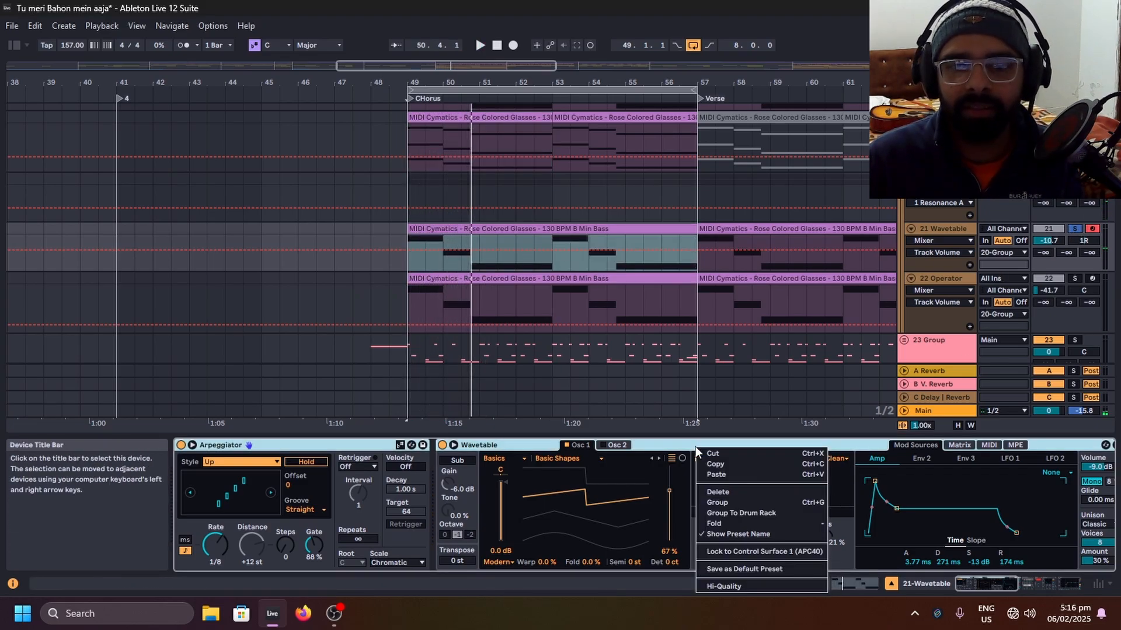
click(741, 585)
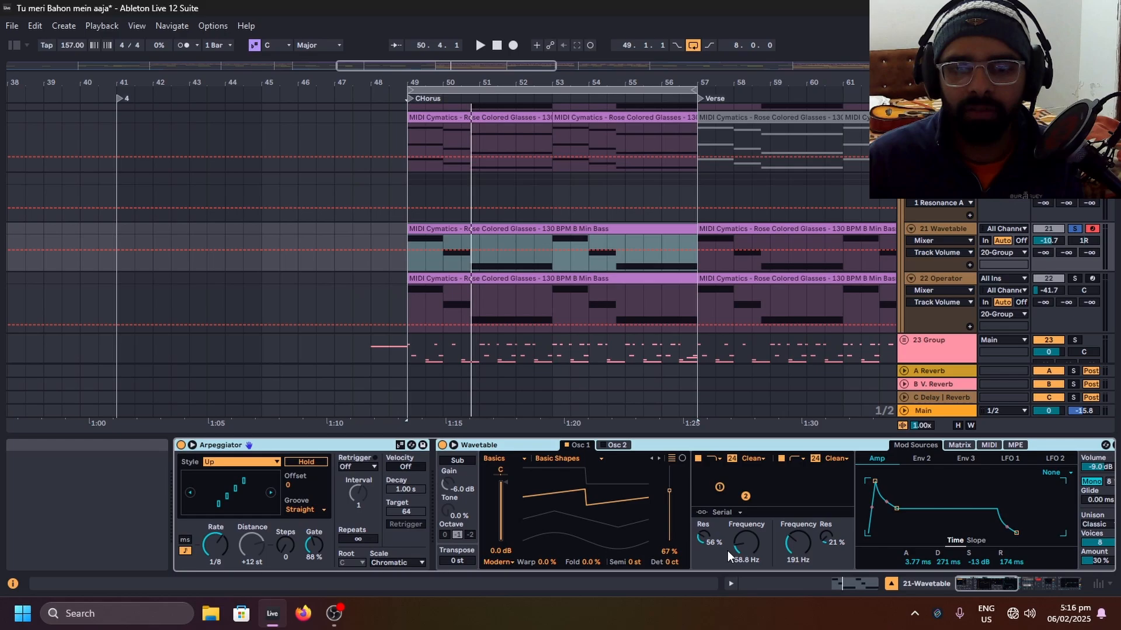
right_click(693, 446)
click(721, 586)
Step: Play the soloed 21 Wavetable track, fold its Wavetable device, and show the effects after it
key(space)
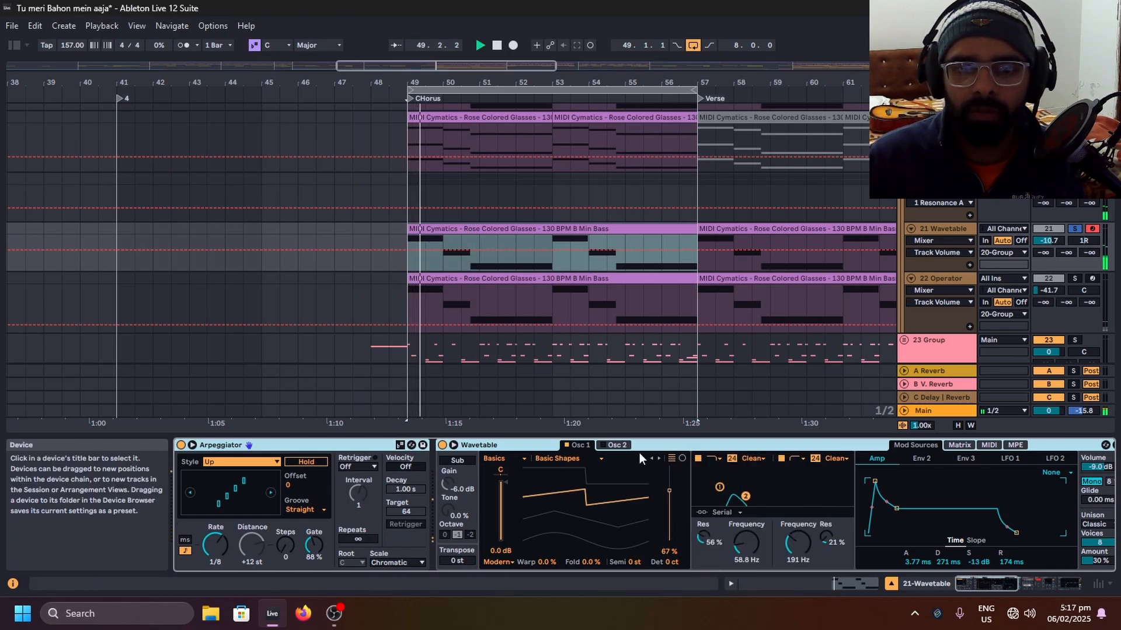
double_click(664, 447)
scroll(695, 484, right, 5)
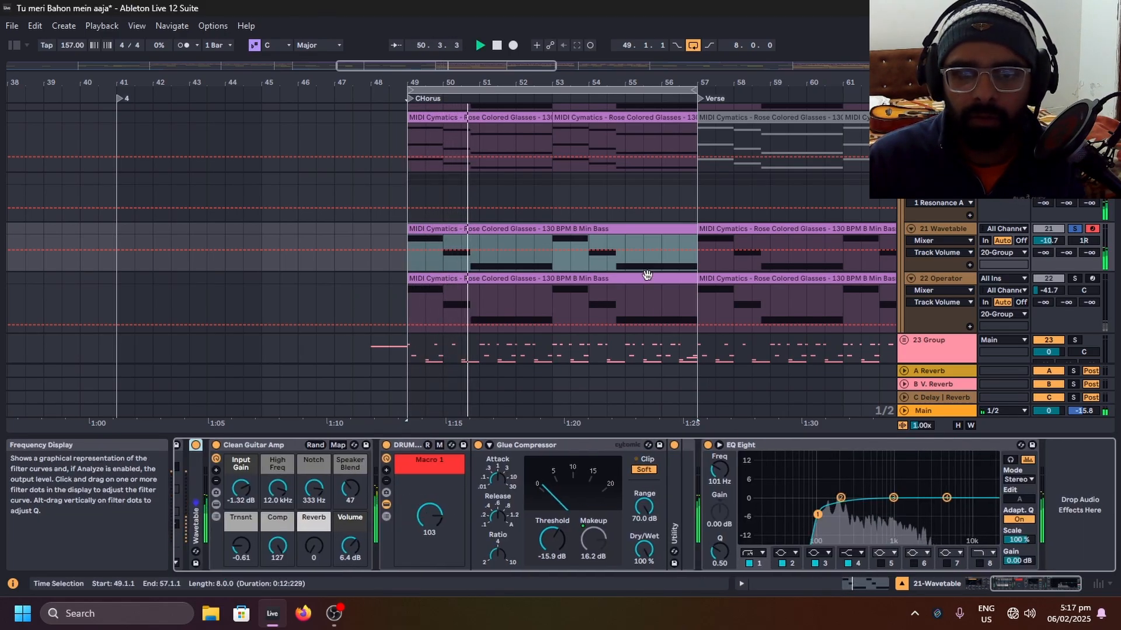
key(space)
Step: Solo the 22 Operator track and play its chorus clip from bar 49
scroll(1050, 251, down, 1)
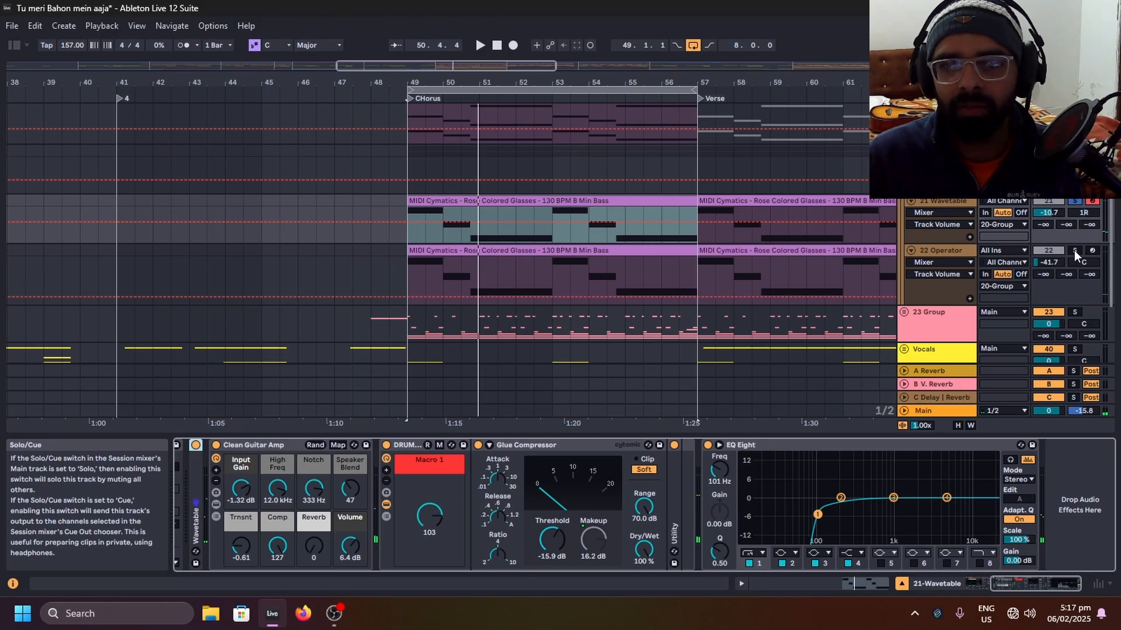
click(1074, 251)
key(space)
click(512, 248)
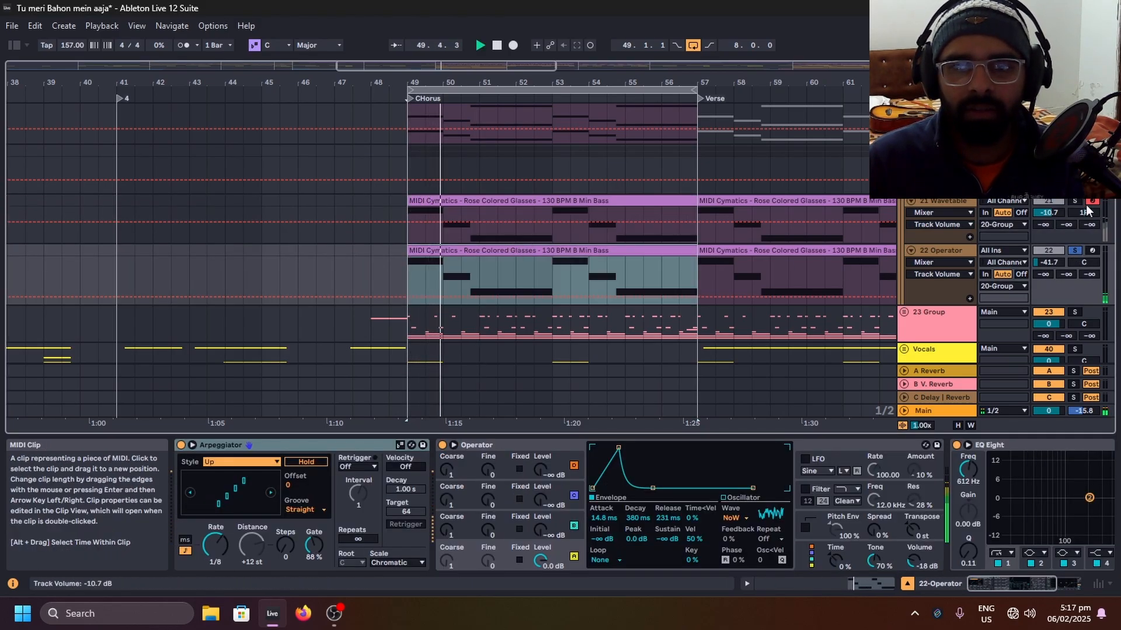
key(space)
Step: Solo the 20 Group, hide the automation envelopes, and play the group from bar 49
click(1074, 151)
click(1048, 151)
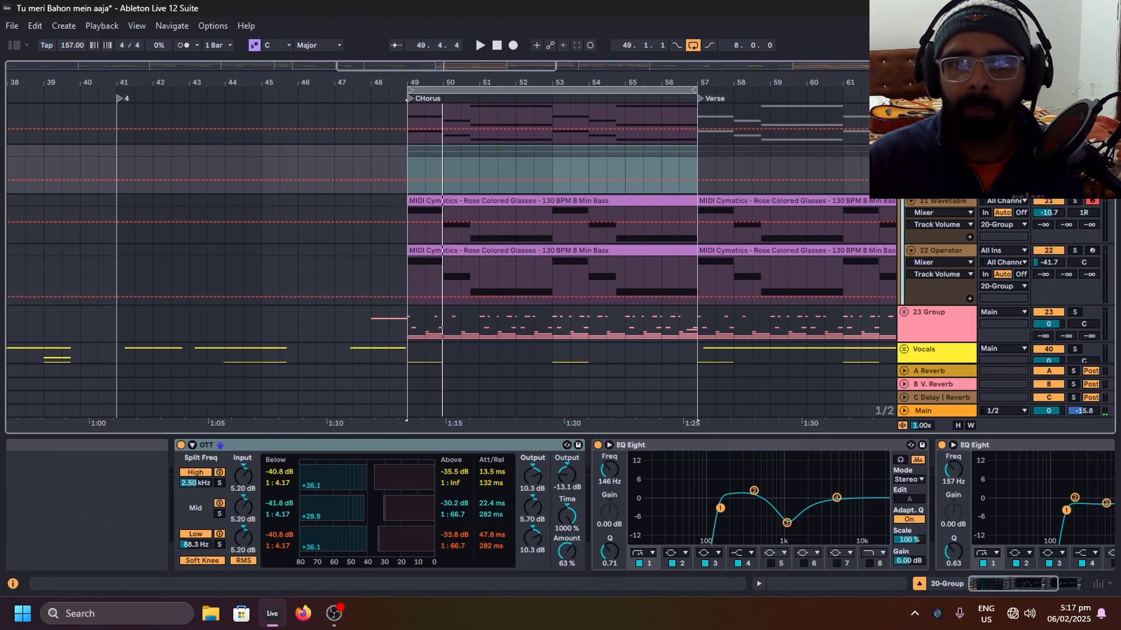
click(908, 83)
key(space)
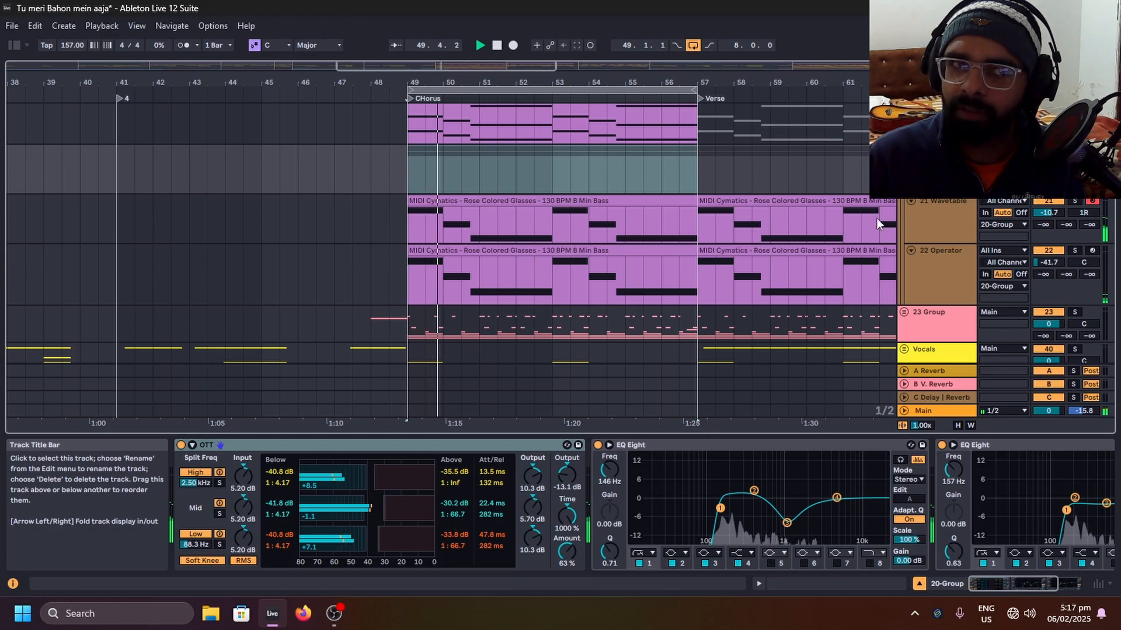
key(space)
Step: Solo the 23 Group, play it from bar 49, and unfold it to look through its drum tracks
scroll(717, 243, down, 3)
scroll(717, 247, up, 2)
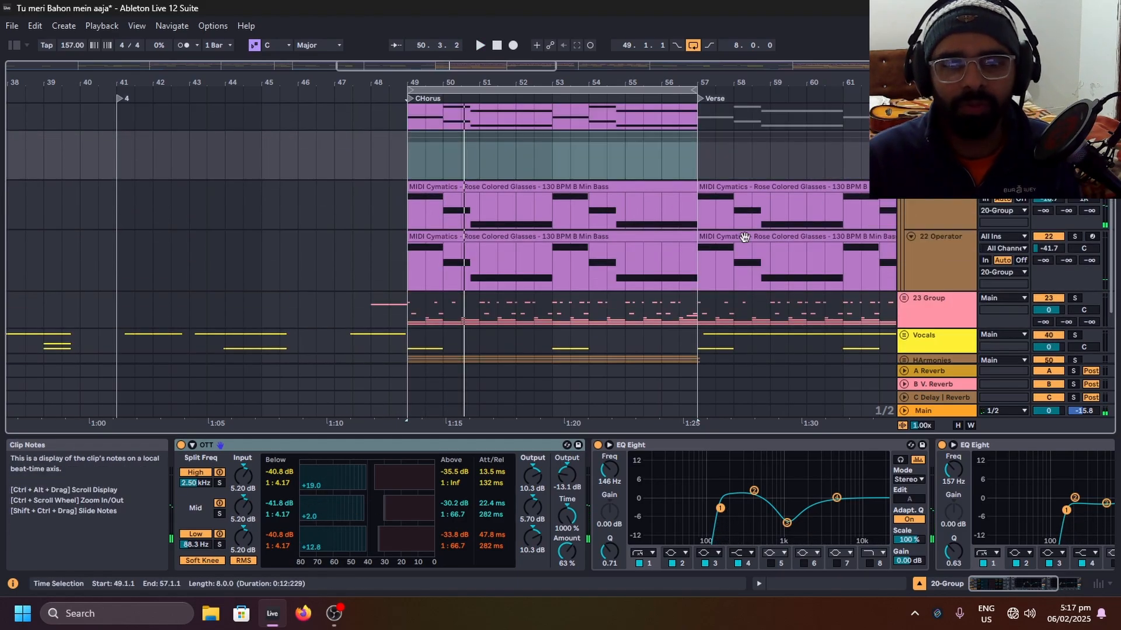
click(1069, 270)
key(space)
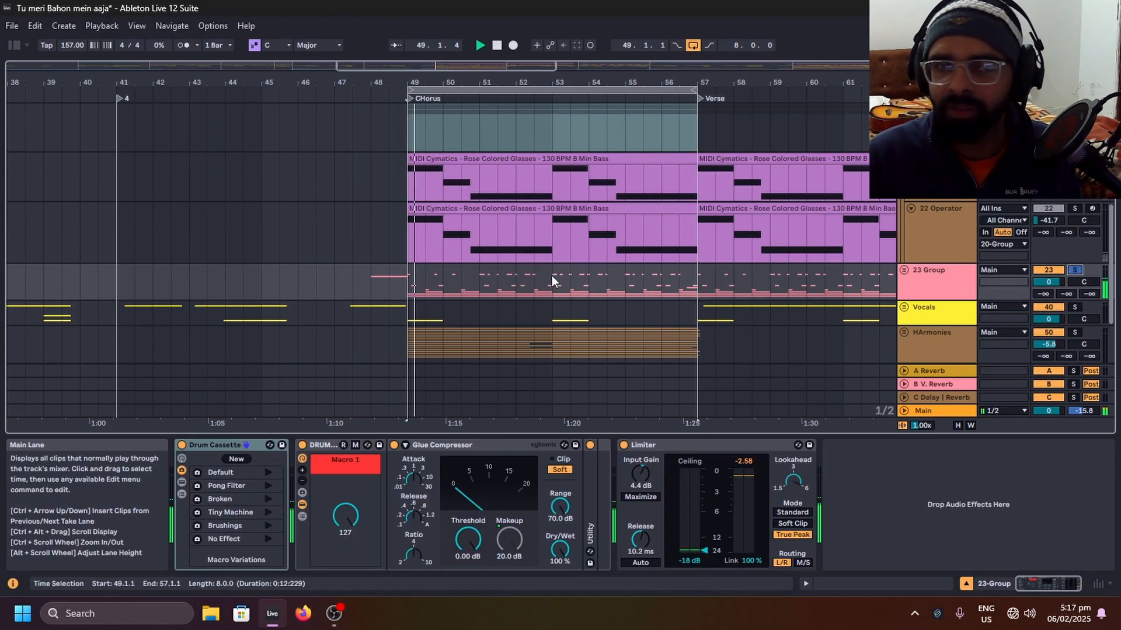
click(903, 270)
scroll(517, 269, down, 5)
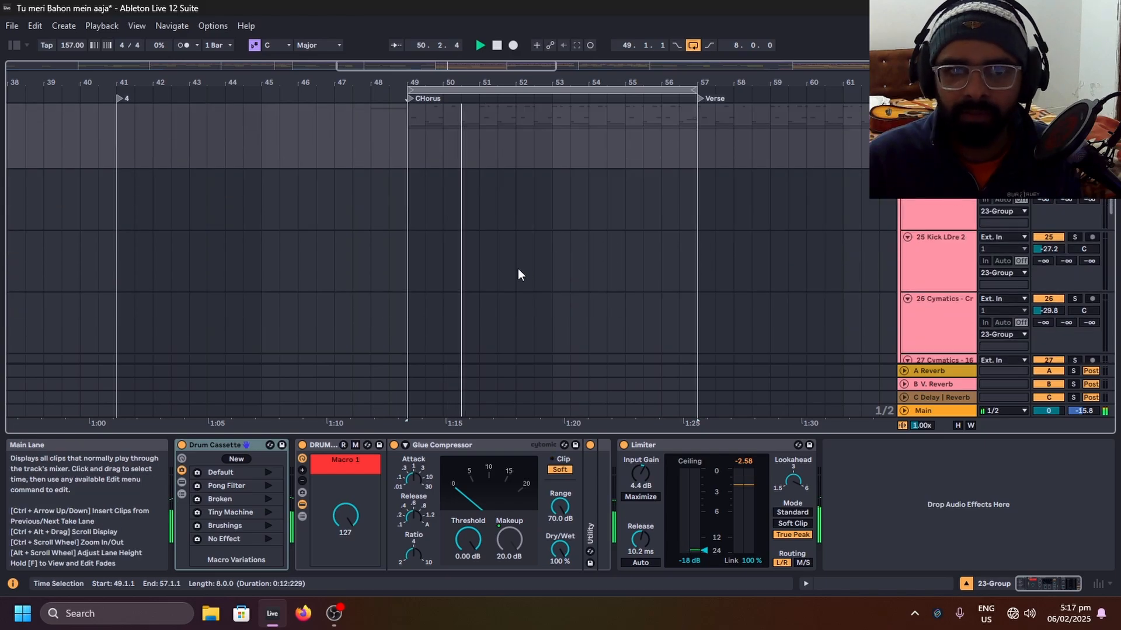
scroll(441, 265, up, 3)
key(space)
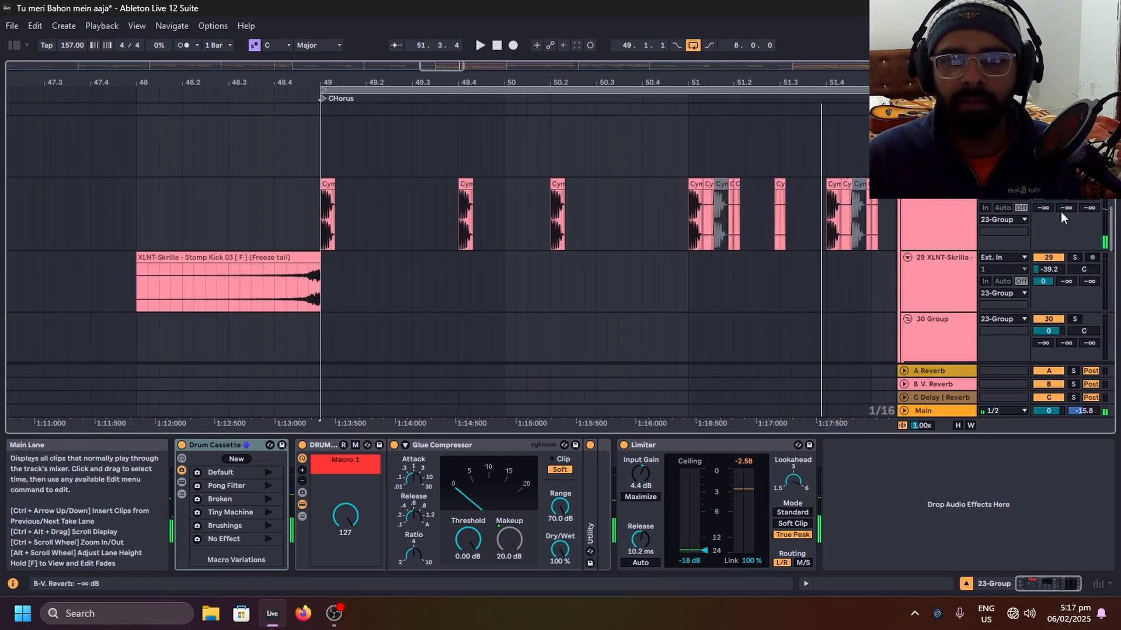
Step: Solo the World Wonder Kick track, play it from bar 49, and select band 1 in its EQ Eight
click(1074, 184)
click(327, 234)
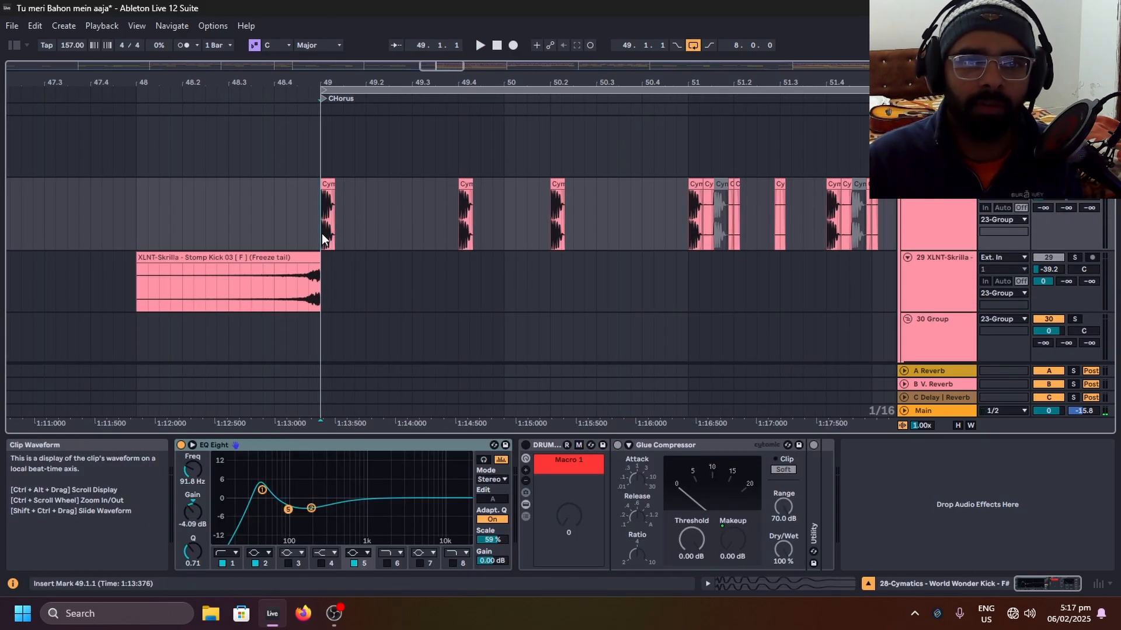
key(space)
scroll(388, 253, down, 1)
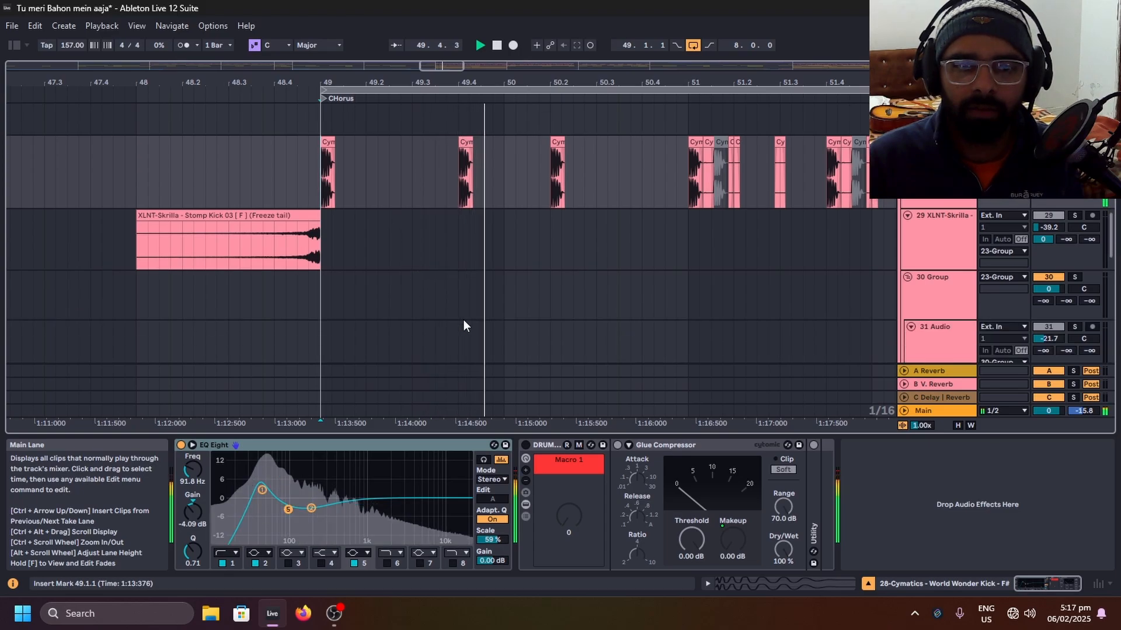
click(262, 489)
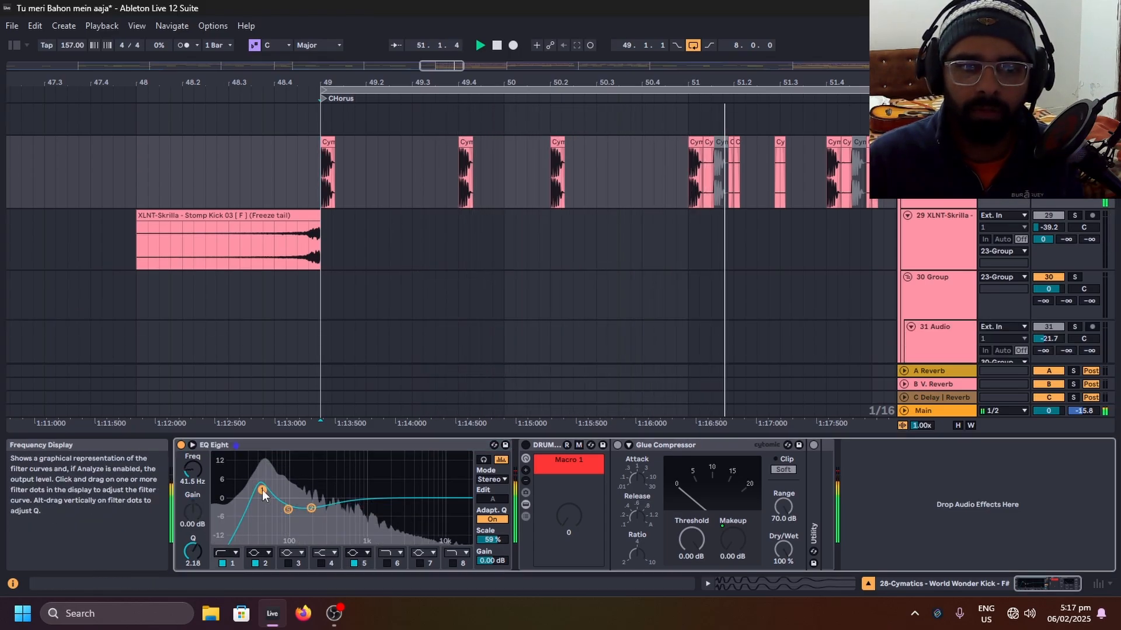
Step: Set the Q of band 1 in the World Wonder Kick's EQ Eight to 2.01 and stop playback
mouse_move(183, 551)
mouse_down()
mouse_move(183, 562)
mouse_move(199, 540)
mouse_up()
scroll(433, 295, down, 5)
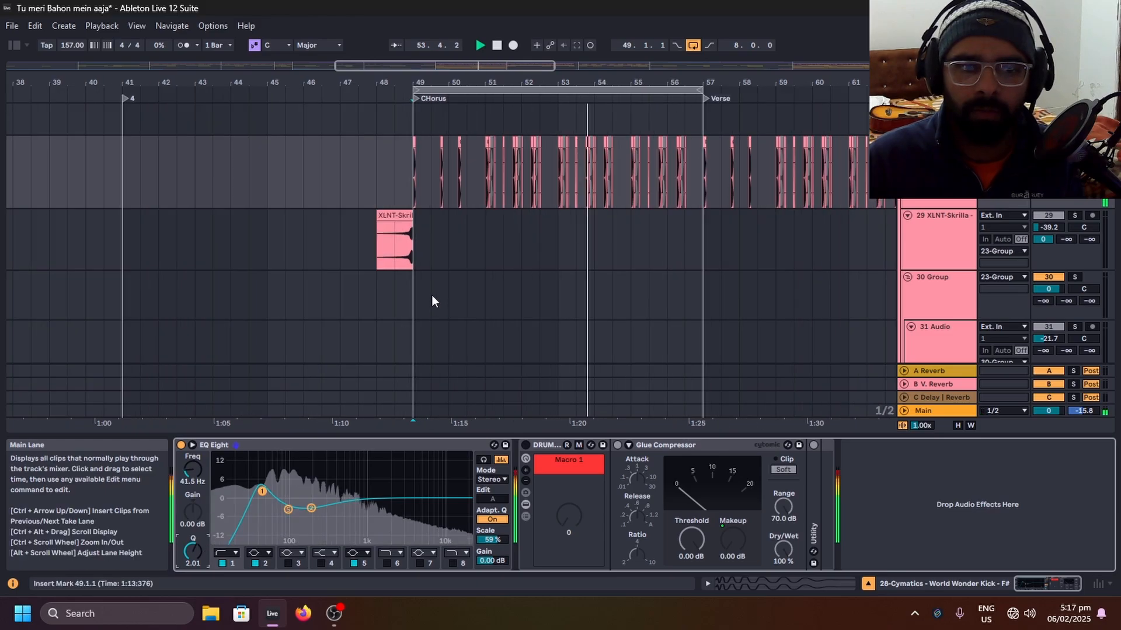
scroll(595, 216, down, 1)
key(space)
scroll(595, 216, down, 1)
scroll(759, 234, down, 2)
scroll(432, 226, up, 2)
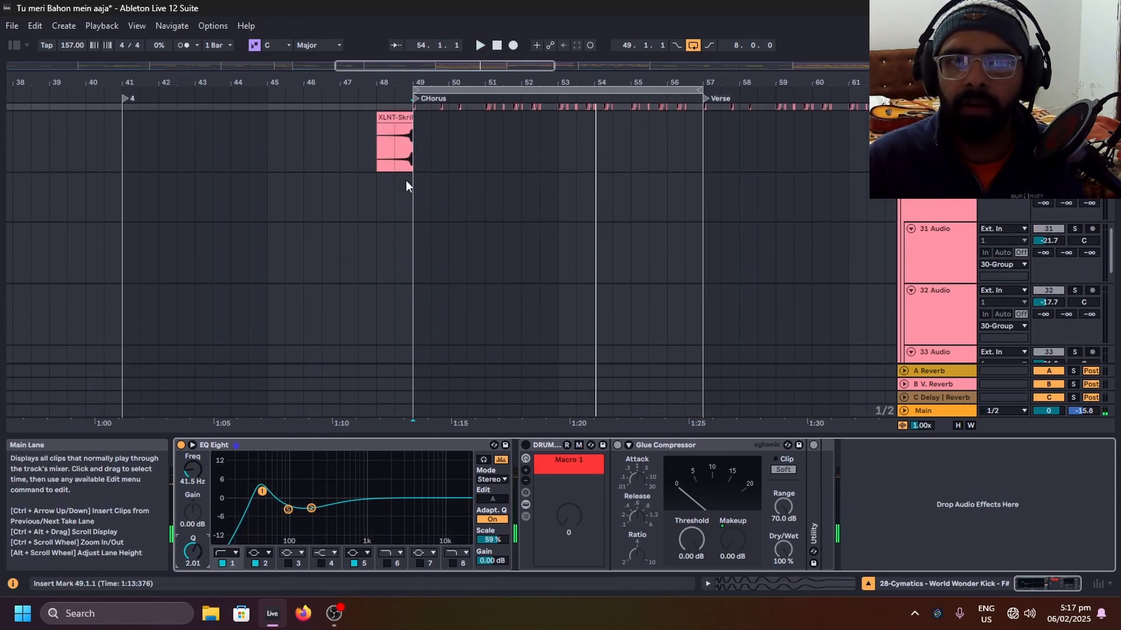
Step: Solo the XLNT-Skrilla Stomp Kick 03 track and play its reversed-looking clip from bar 48 into the chorus
click(382, 153)
key(space)
click(1074, 118)
key(space)
key(space)
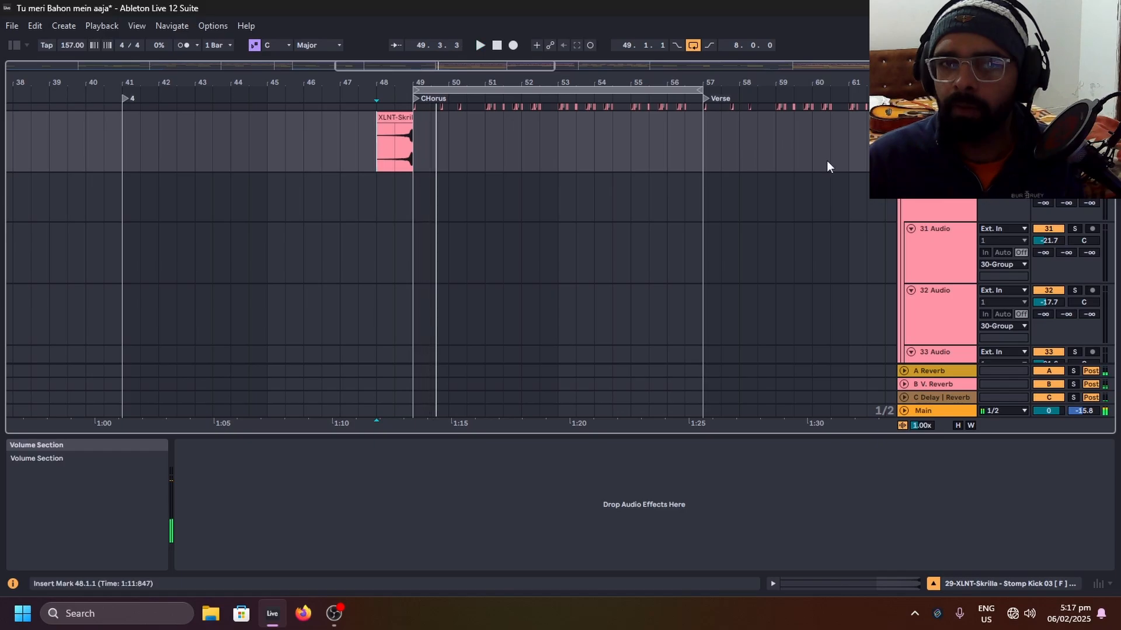
Step: Solo the 34 Rim Taka Natural track and play it from bar 49
scroll(525, 180, down, 1)
click(419, 199)
scroll(418, 199, down, 1)
key(space)
scroll(525, 263, down, 1)
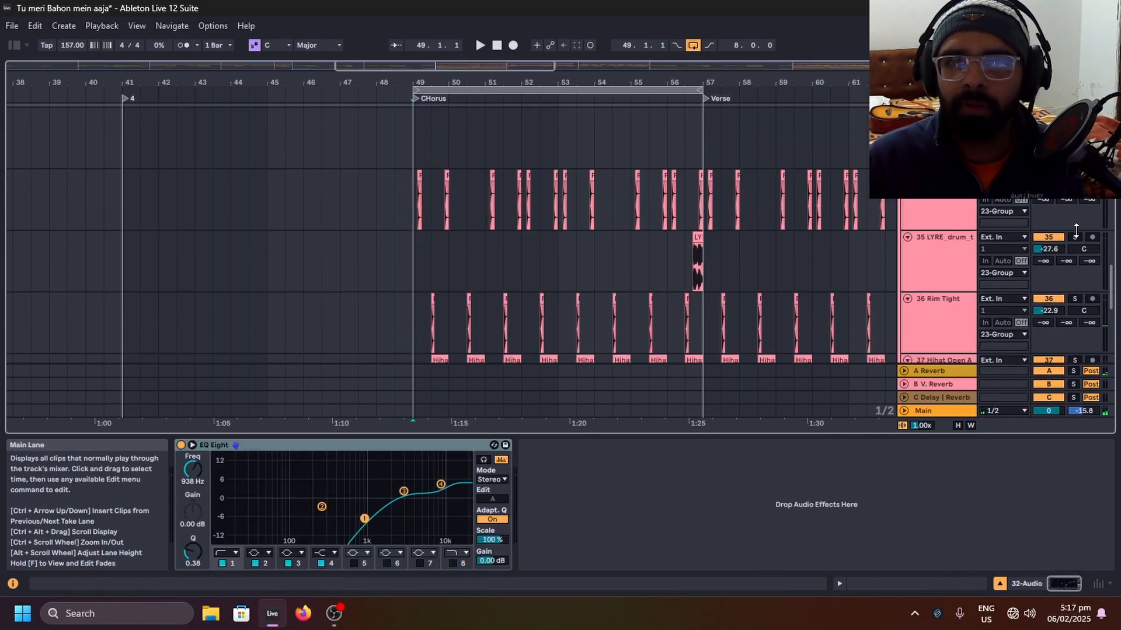
click(444, 228)
key(space)
scroll(443, 236, up, 2)
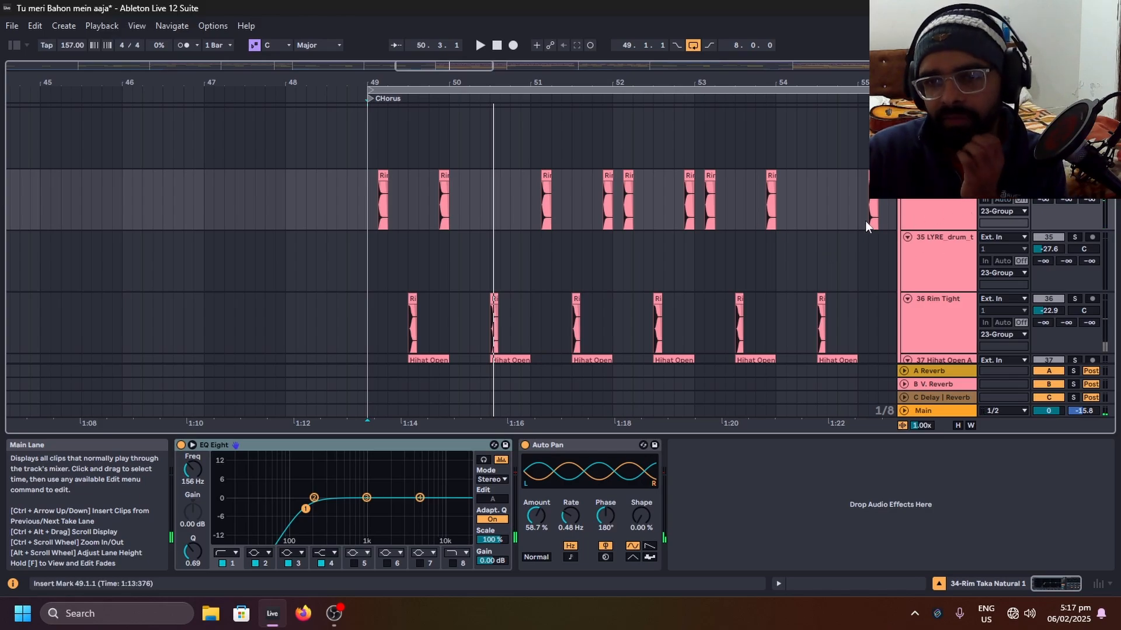
Step: Solo the 36 Rim Tight track and play it from bar 49
click(377, 313)
key(space)
scroll(397, 300, down, 1)
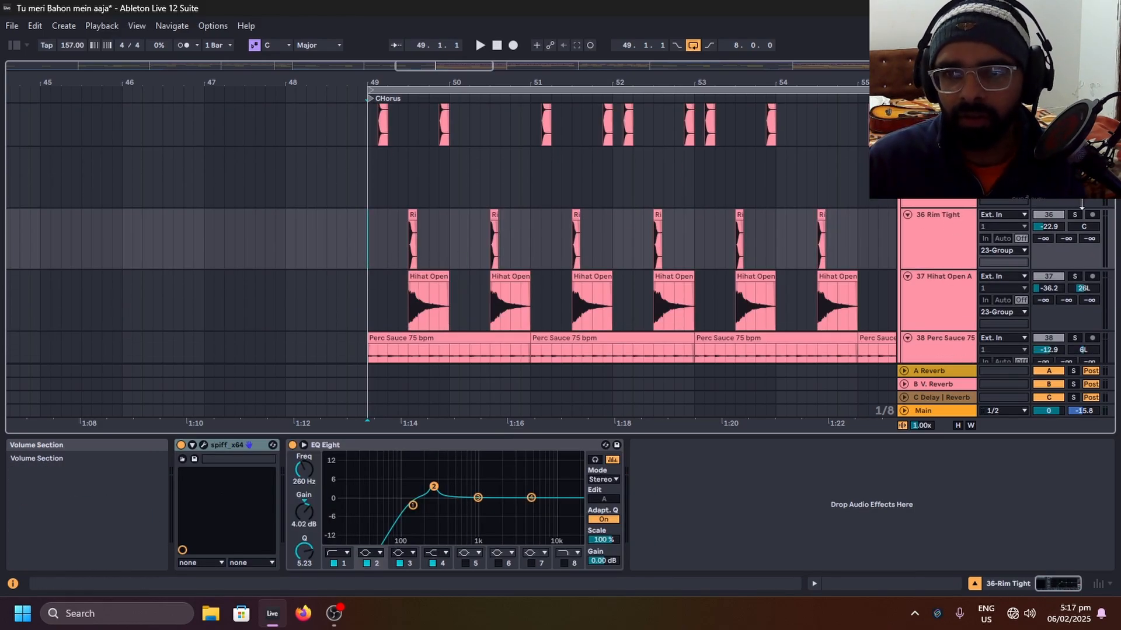
click(1074, 214)
key(space)
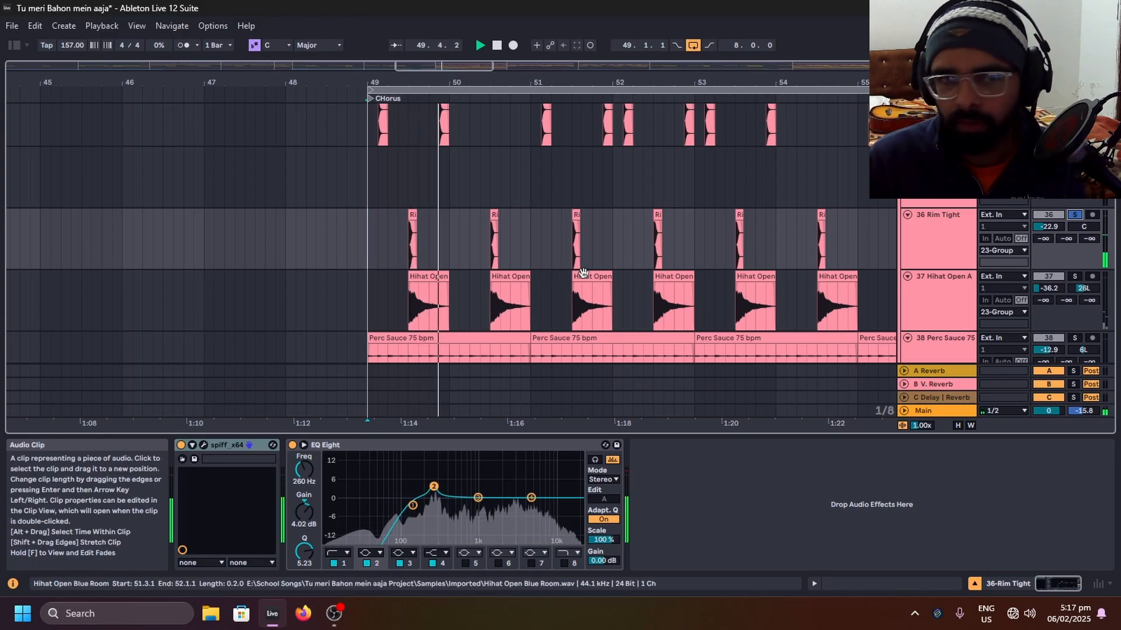
key(space)
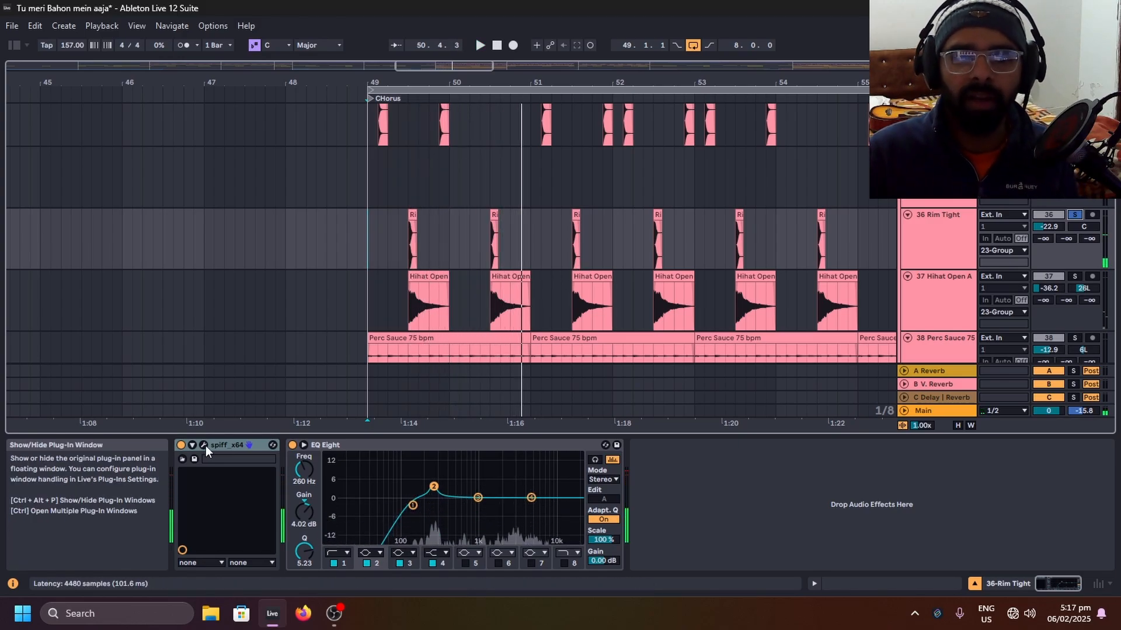
Step: Open the Rim Tight track's spiff plug-in window and play the first rim clip from 49.3
click(203, 445)
drag(366, 87, 587, 297)
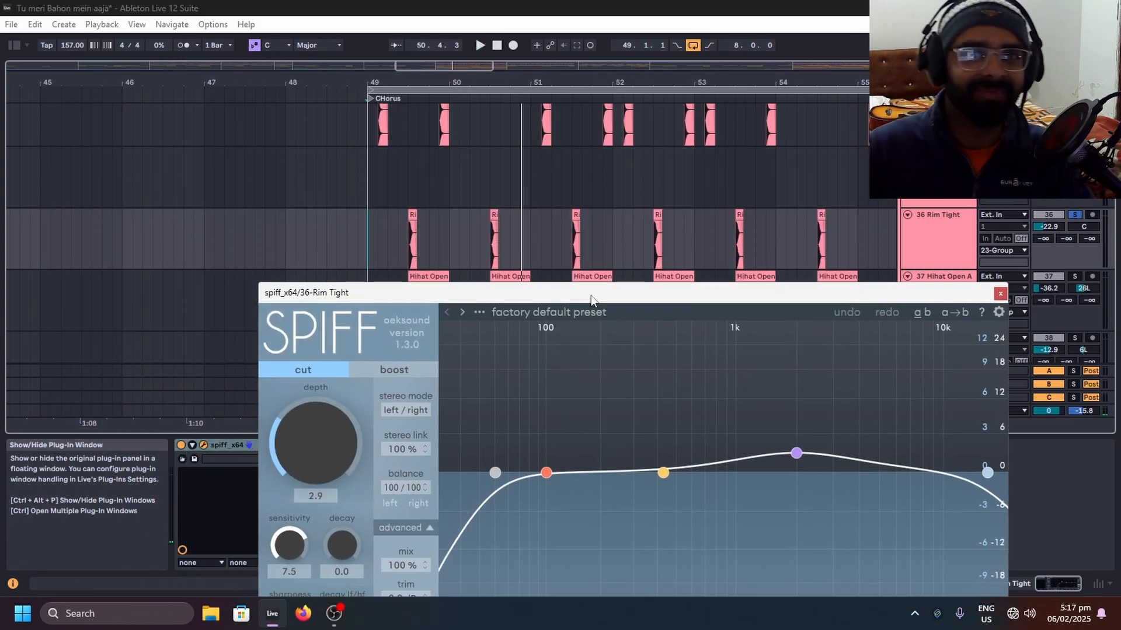
key(space)
scroll(393, 226, up, 7)
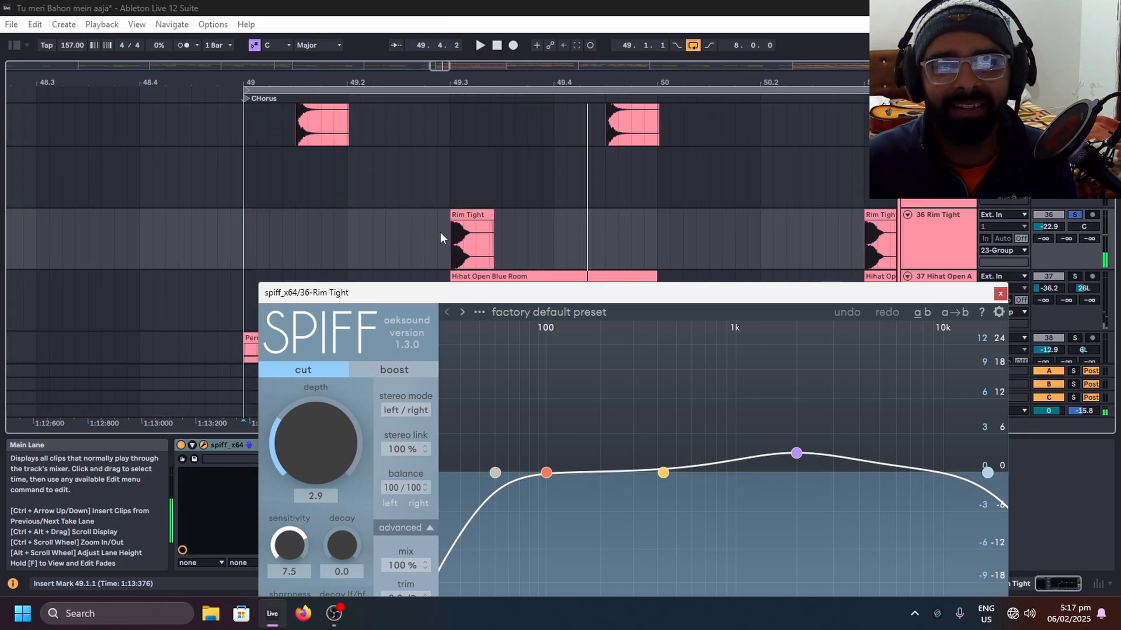
click(442, 238)
key(space)
drag(451, 299, 717, 189)
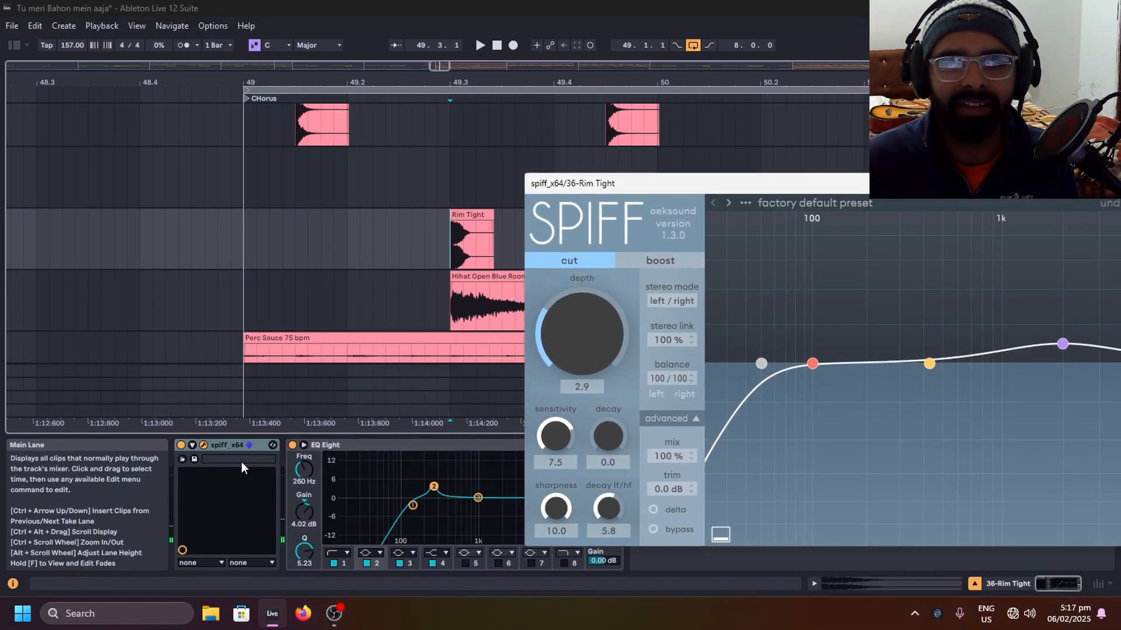
Step: Play the Rim Tight clip with spiff switched off to compare the sound, restore the effect, and close its window
click(174, 447)
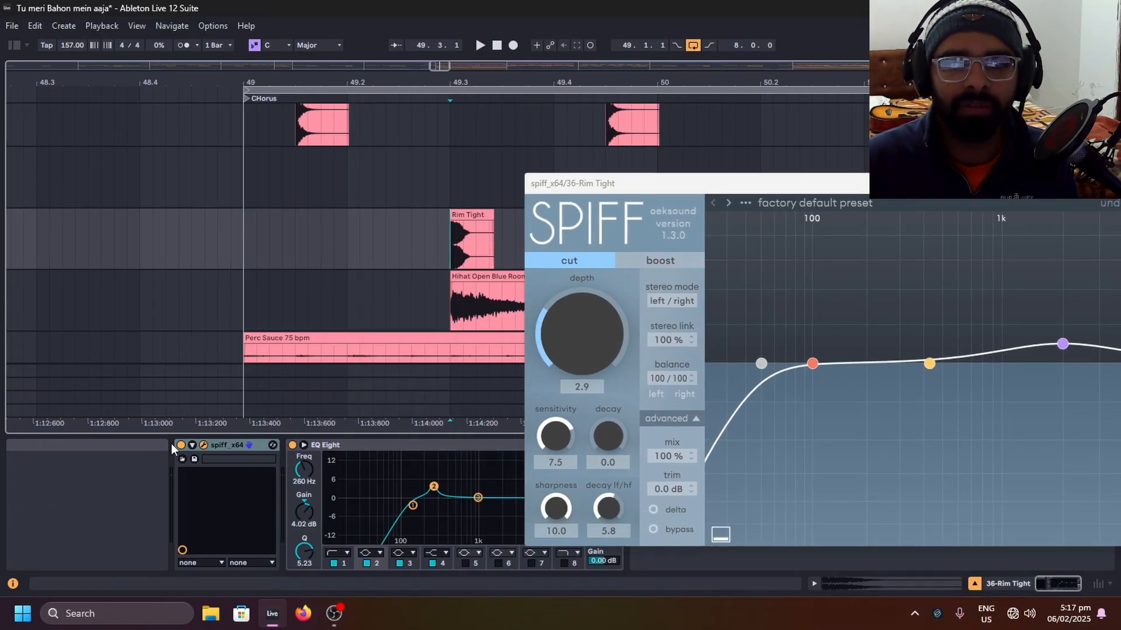
key(space)
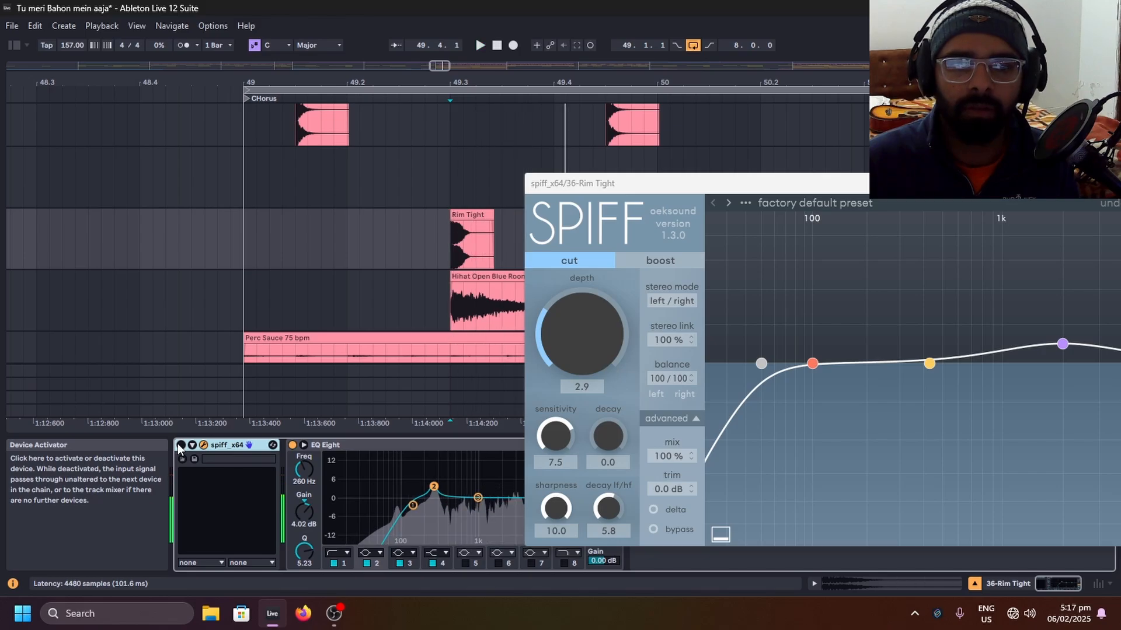
drag(655, 184, 258, 170)
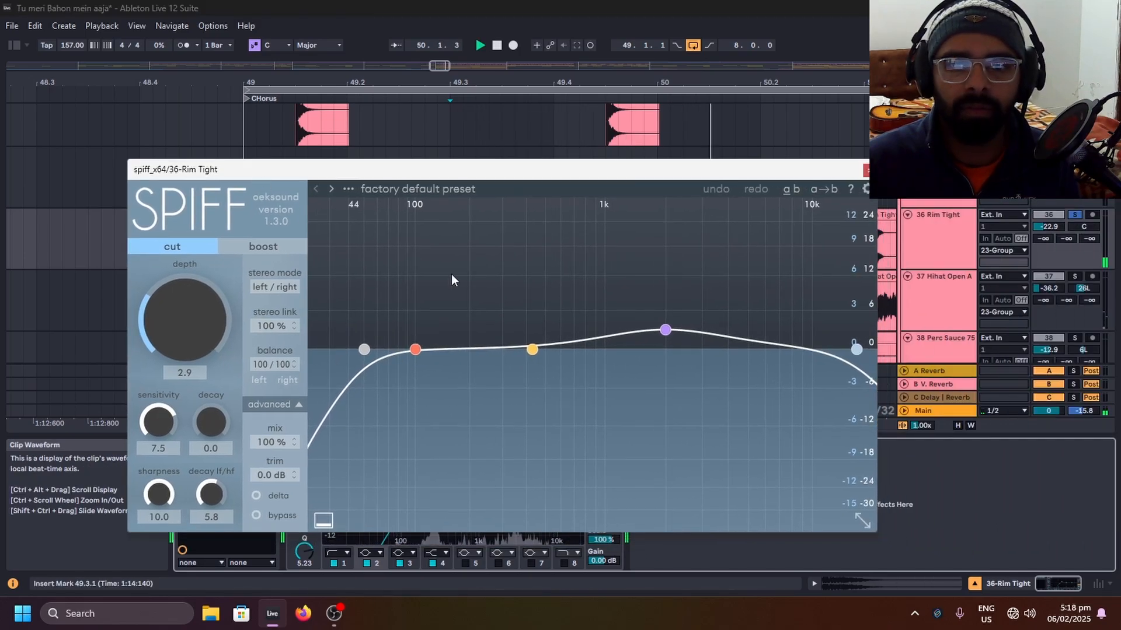
click(868, 171)
scroll(654, 286, down, 1)
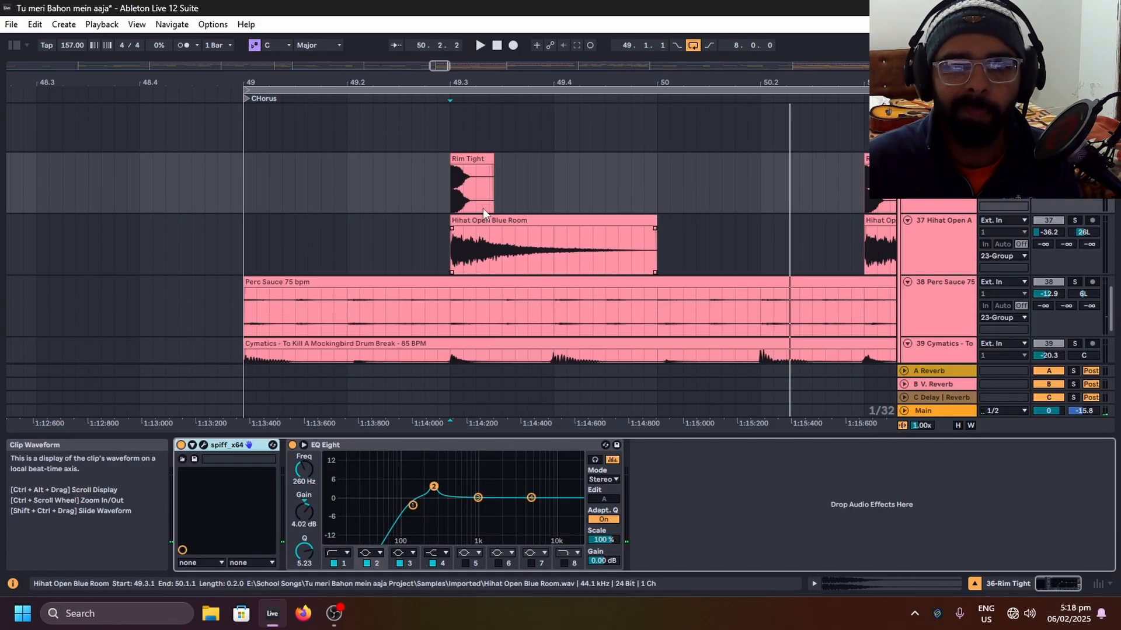
Step: Solo the 37 Hihat Open track and play its first clip from 49.3
click(445, 252)
click(1074, 220)
key(space)
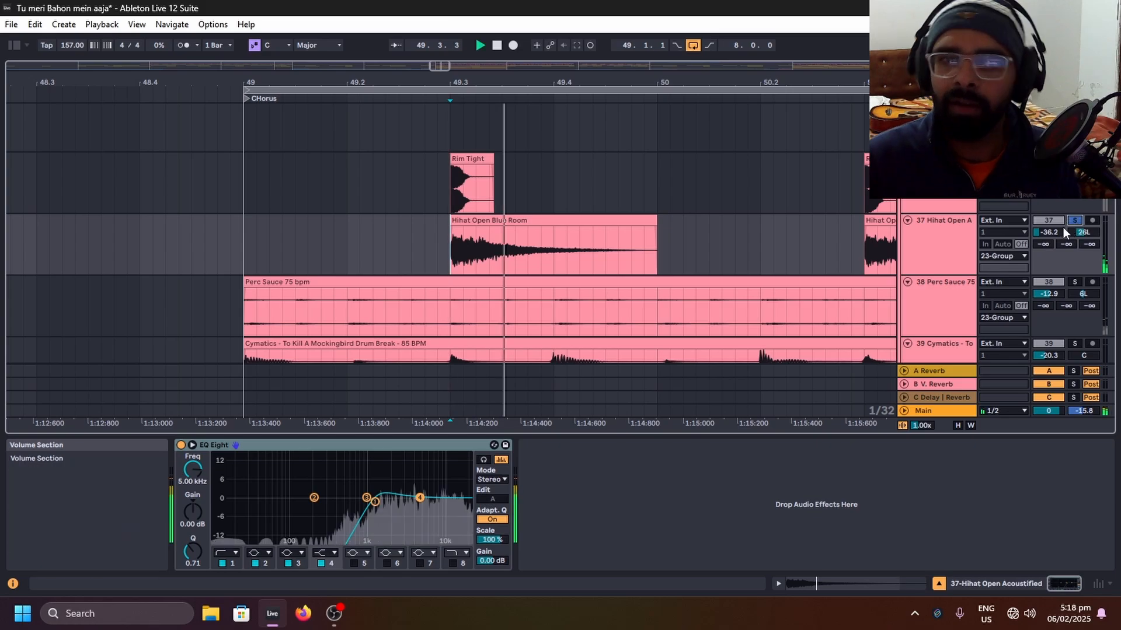
key(space)
click(1074, 221)
scroll(712, 224, down, 5)
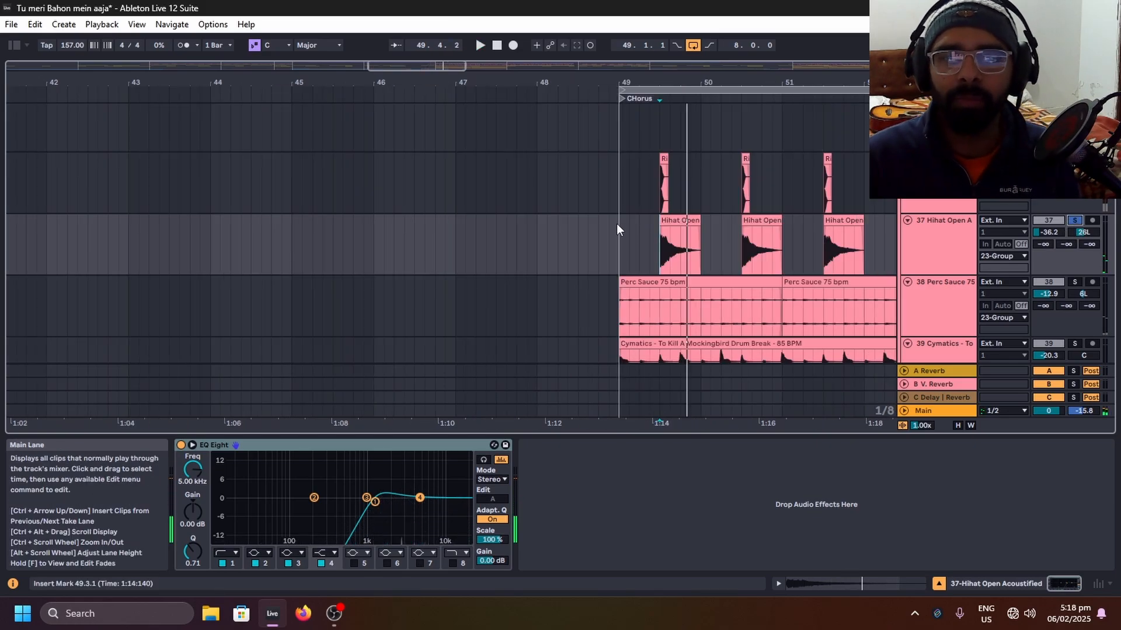
Step: Solo the 38 Perc Sauce 75 bpm track and play its loop from bar 49
scroll(618, 250, down, 2)
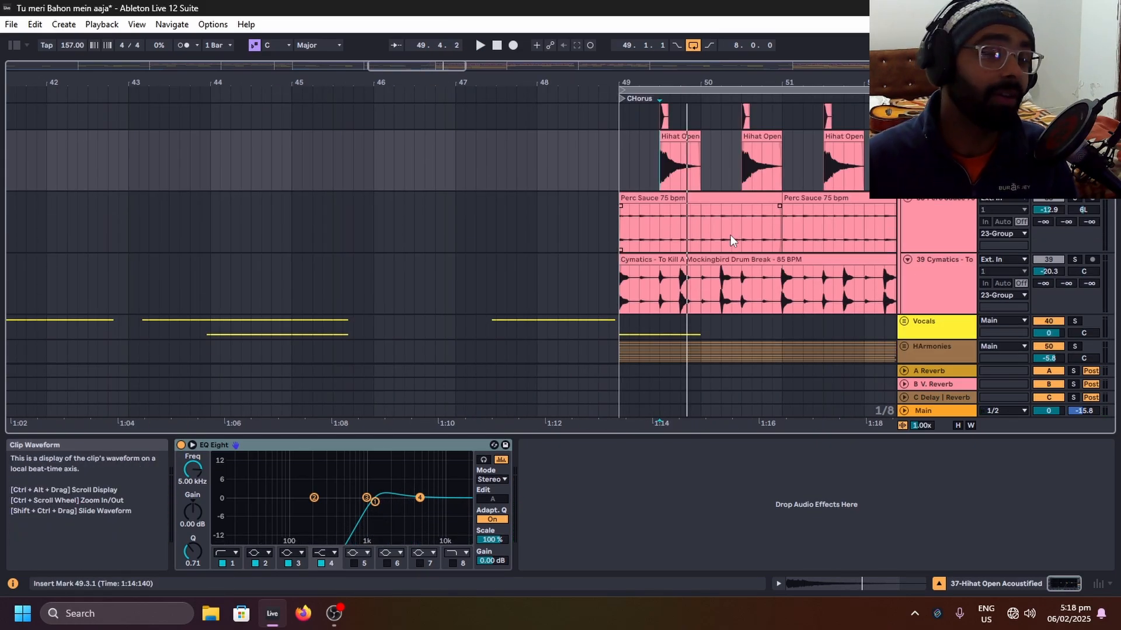
click(700, 225)
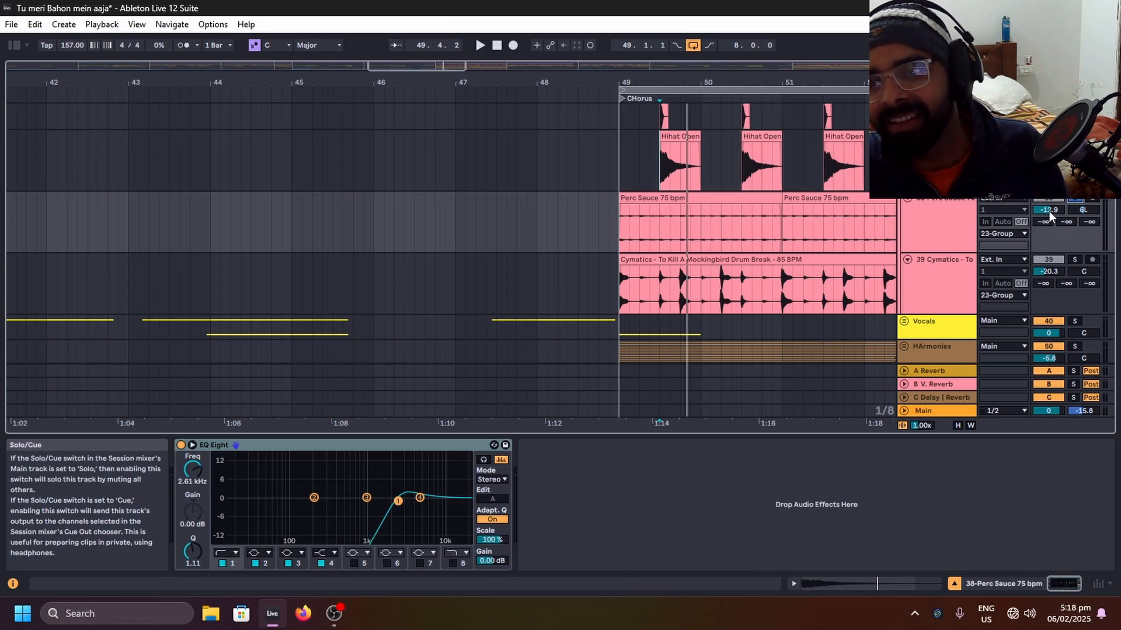
click(683, 200)
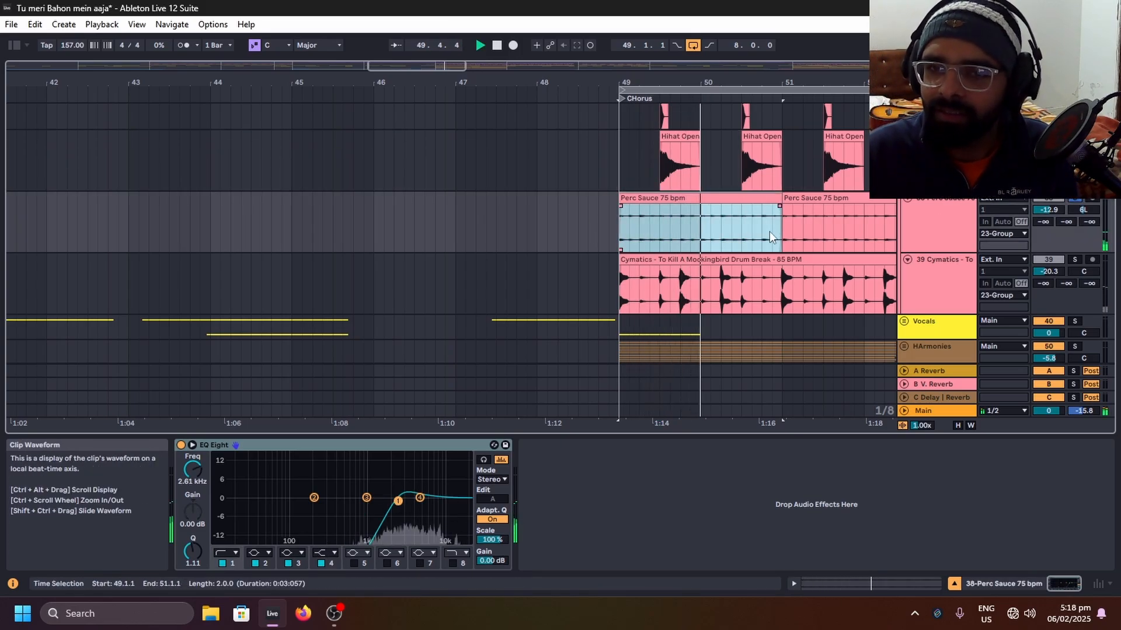
key(minus)
scroll(656, 249, down, 2)
scroll(758, 233, up, 2)
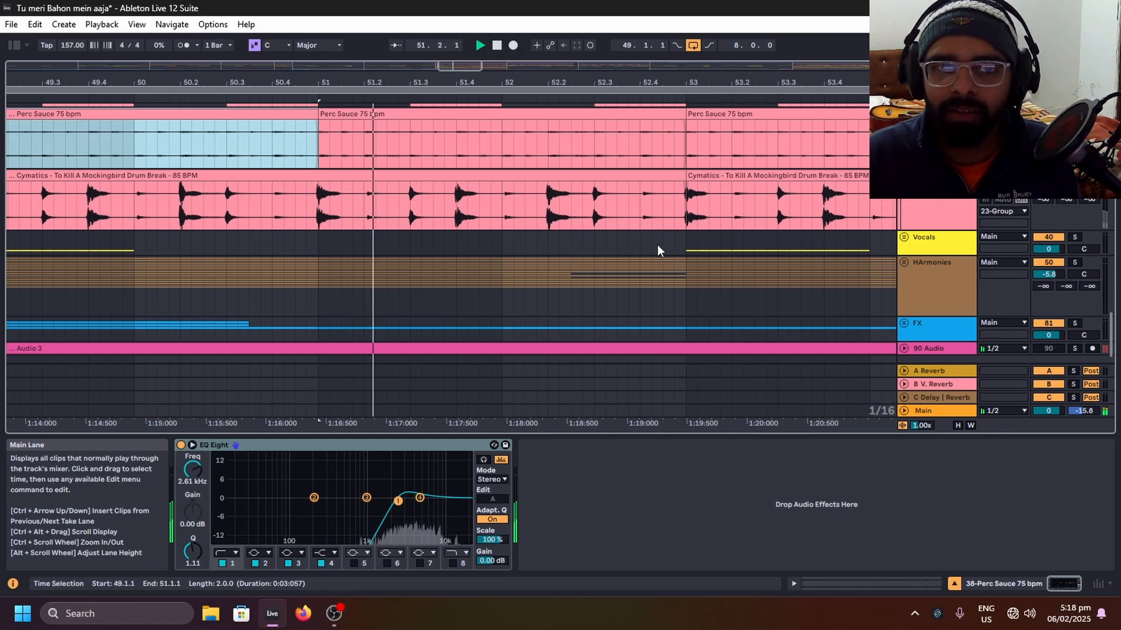
scroll(657, 244, down, 1)
scroll(633, 229, up, 1)
key(space)
drag(318, 201, 488, 190)
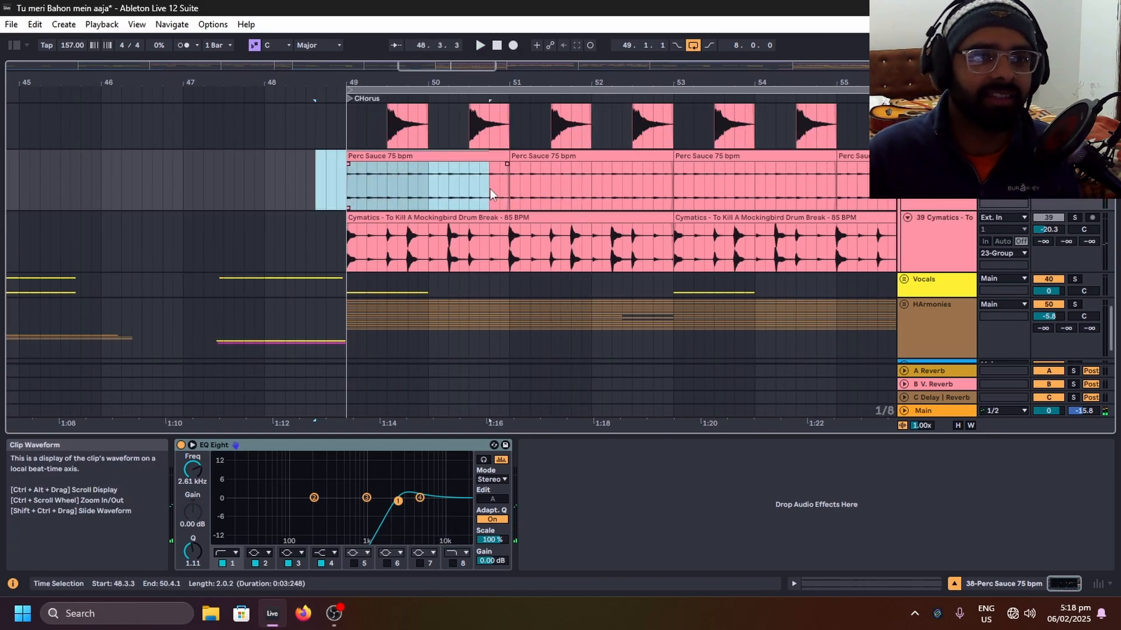
scroll(489, 188, up, 2)
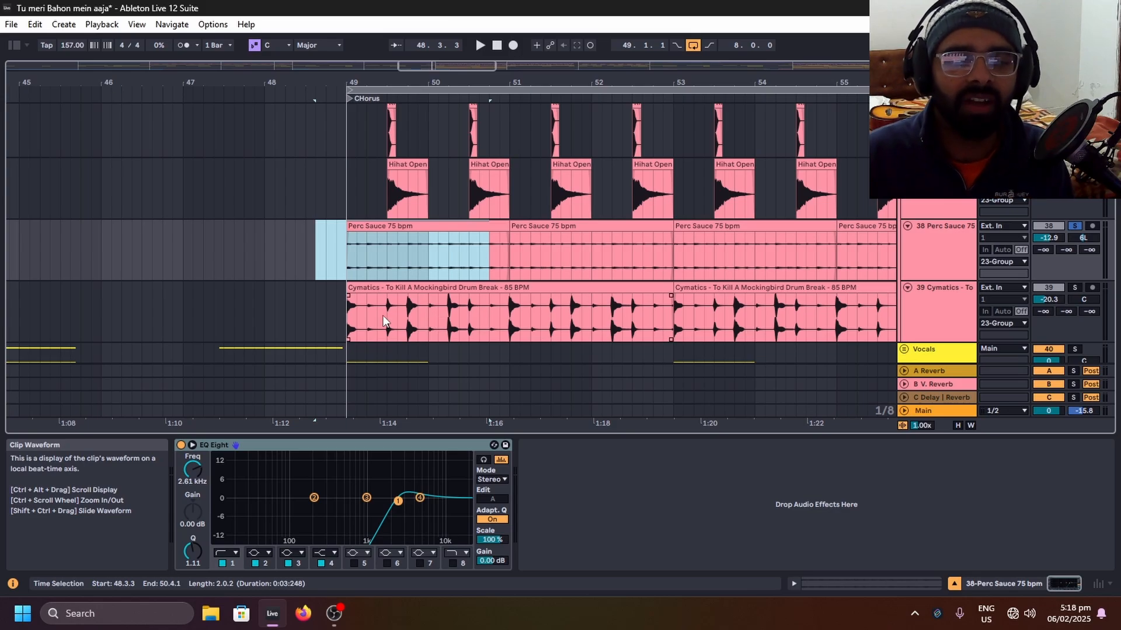
Step: Solo the 39 Cymatics To Kill A Mockingbird Drum Break track and play it from bar 49
click(346, 326)
scroll(478, 319, up, 3)
scroll(700, 312, down, 3)
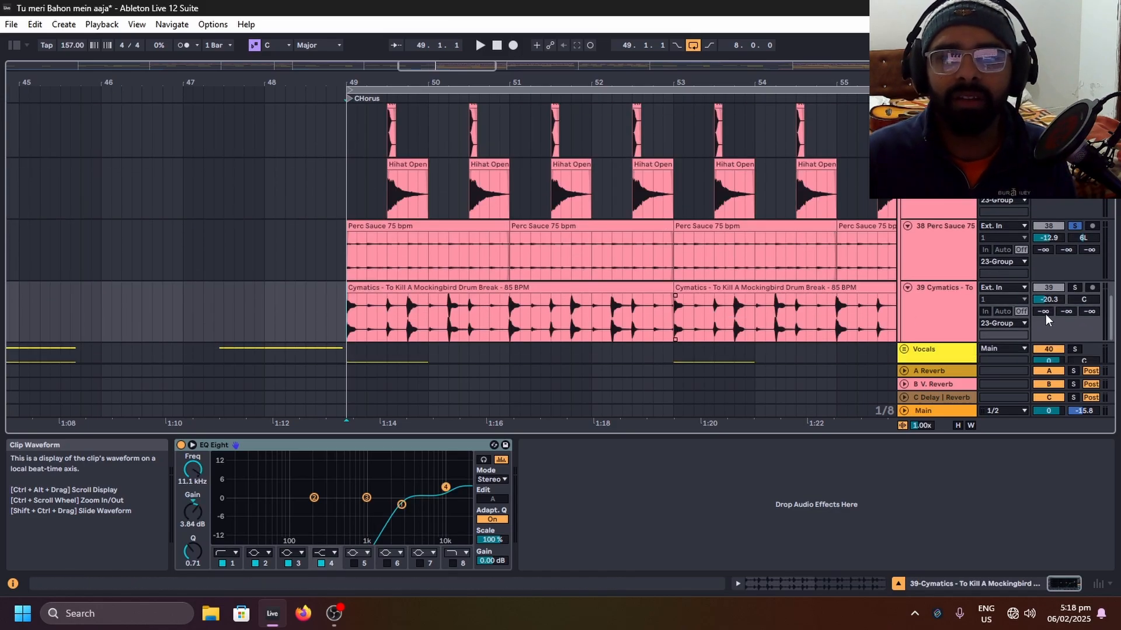
click(1074, 288)
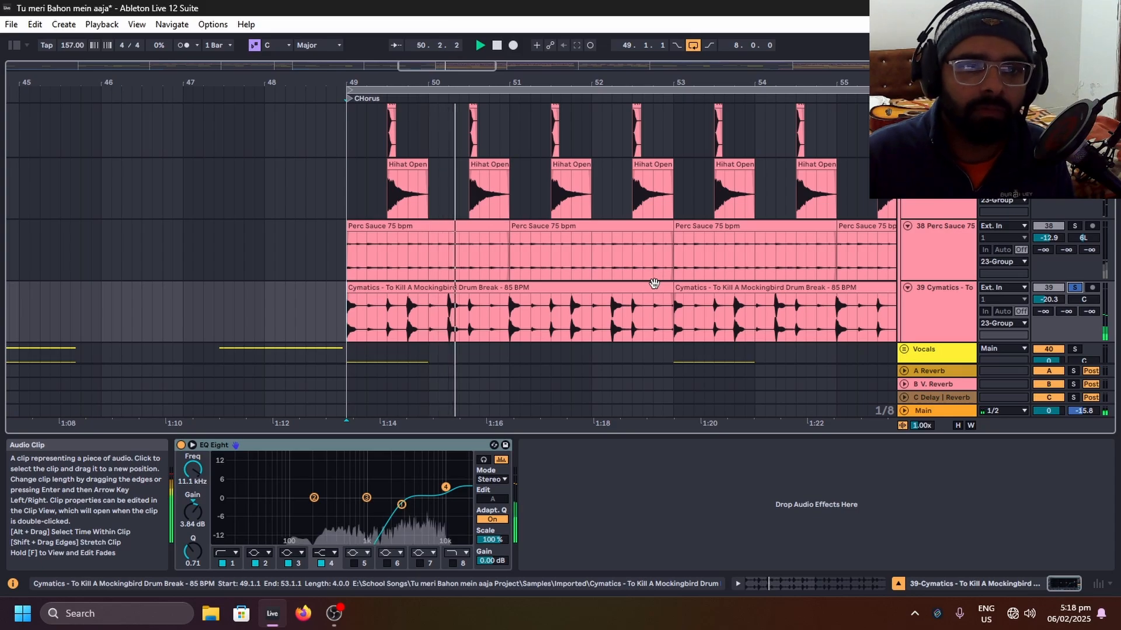
Step: Solo the whole 23 Group, play it from bar 49, and look through its drum tracks down to the vocals
scroll(653, 274, up, 10)
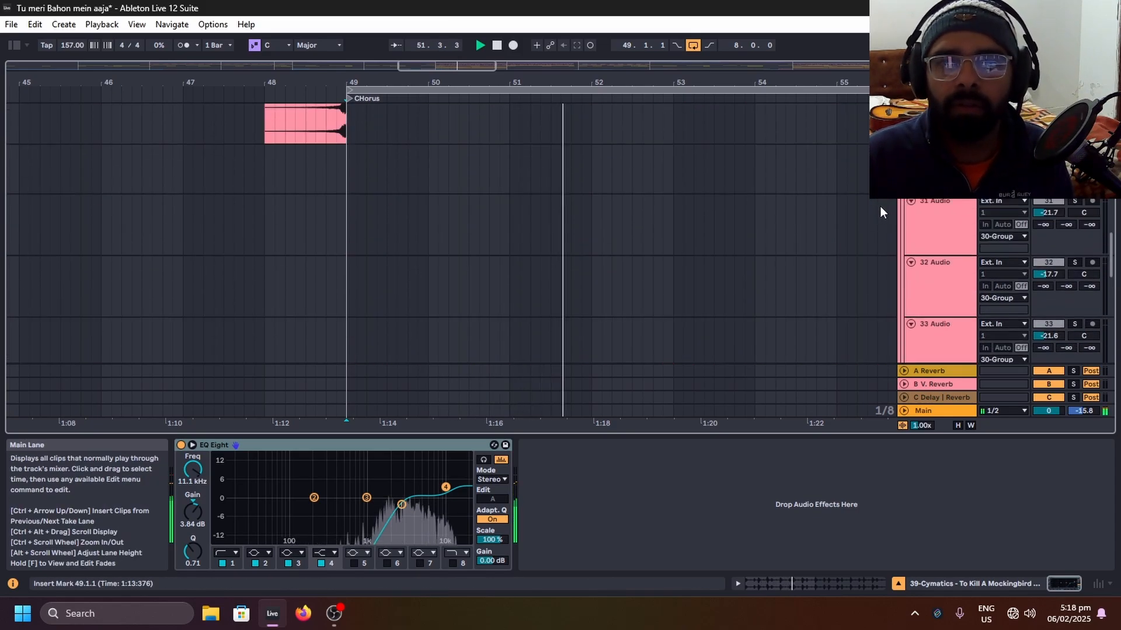
scroll(1076, 206, up, 10)
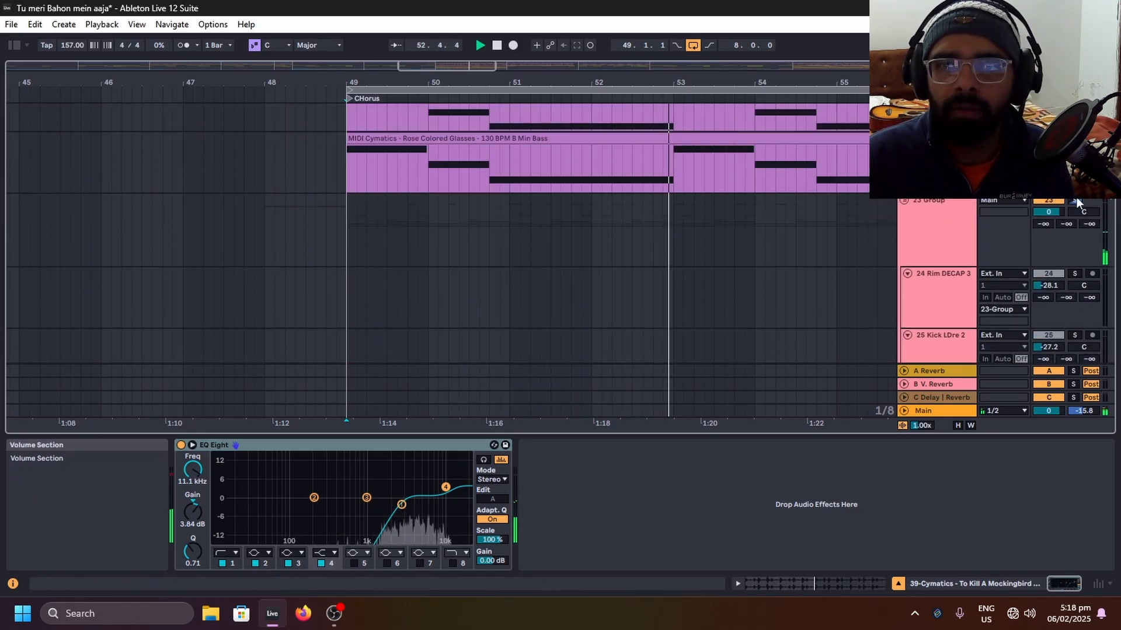
click(1075, 201)
scroll(761, 254, down, 4)
scroll(761, 250, down, 3)
scroll(735, 248, down, 7)
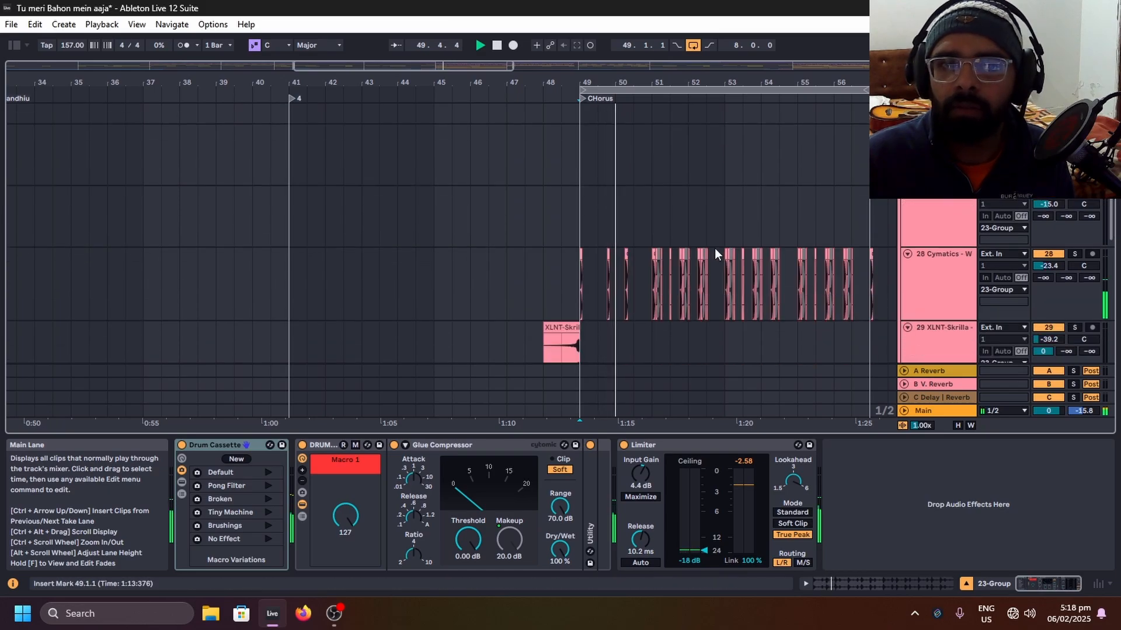
scroll(705, 256, down, 8)
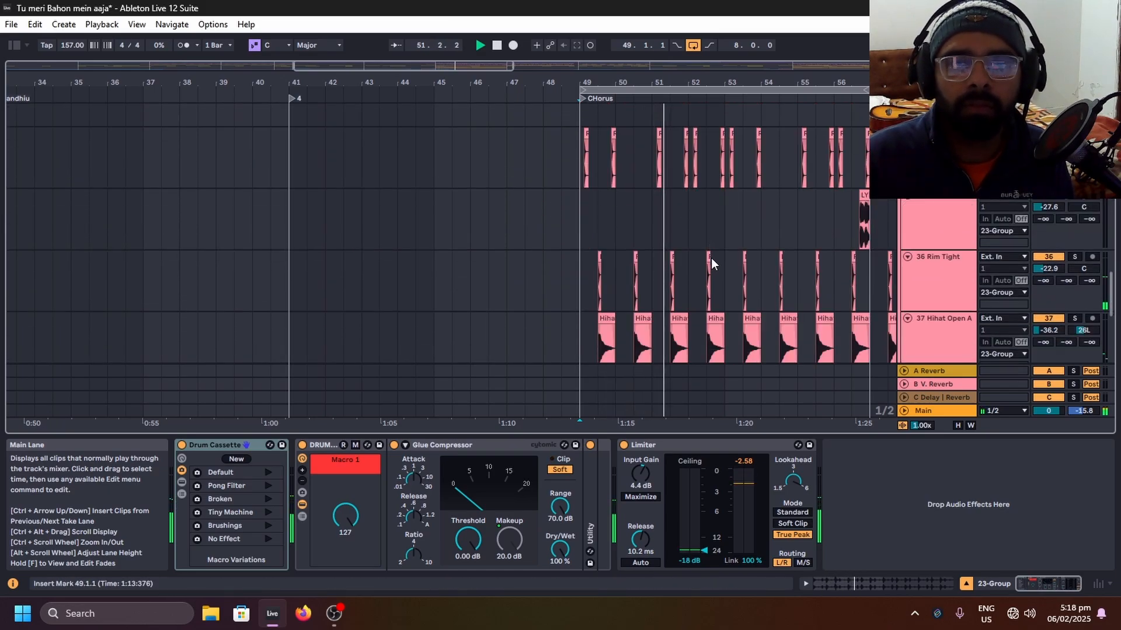
scroll(738, 264, up, 4)
scroll(738, 263, down, 1)
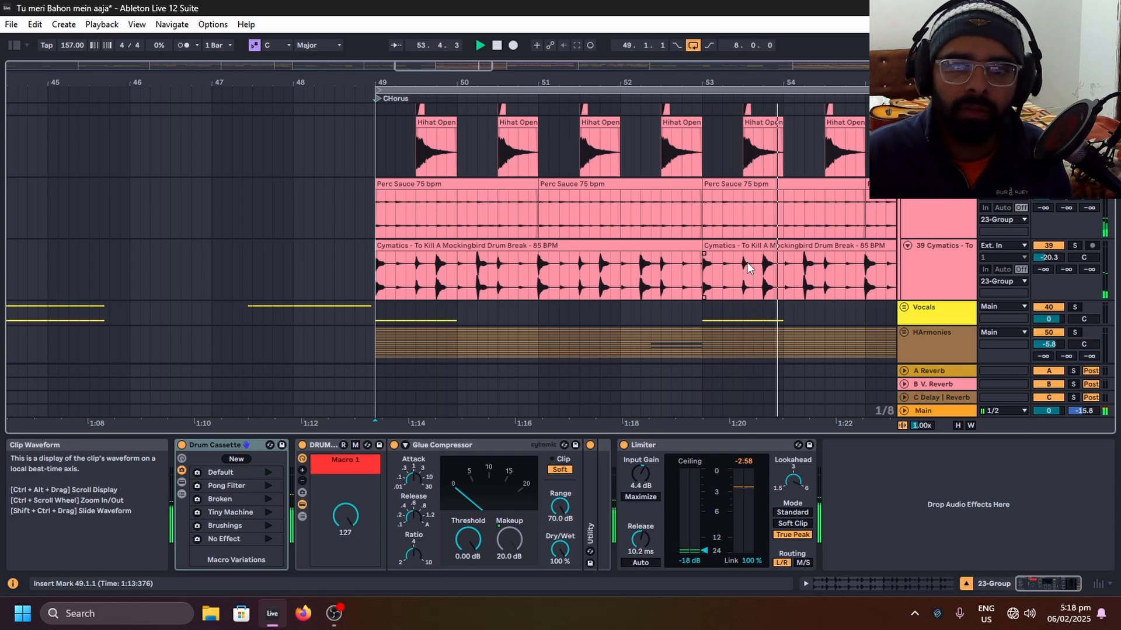
scroll(747, 262, down, 1)
scroll(747, 261, down, 5)
scroll(485, 245, down, 4)
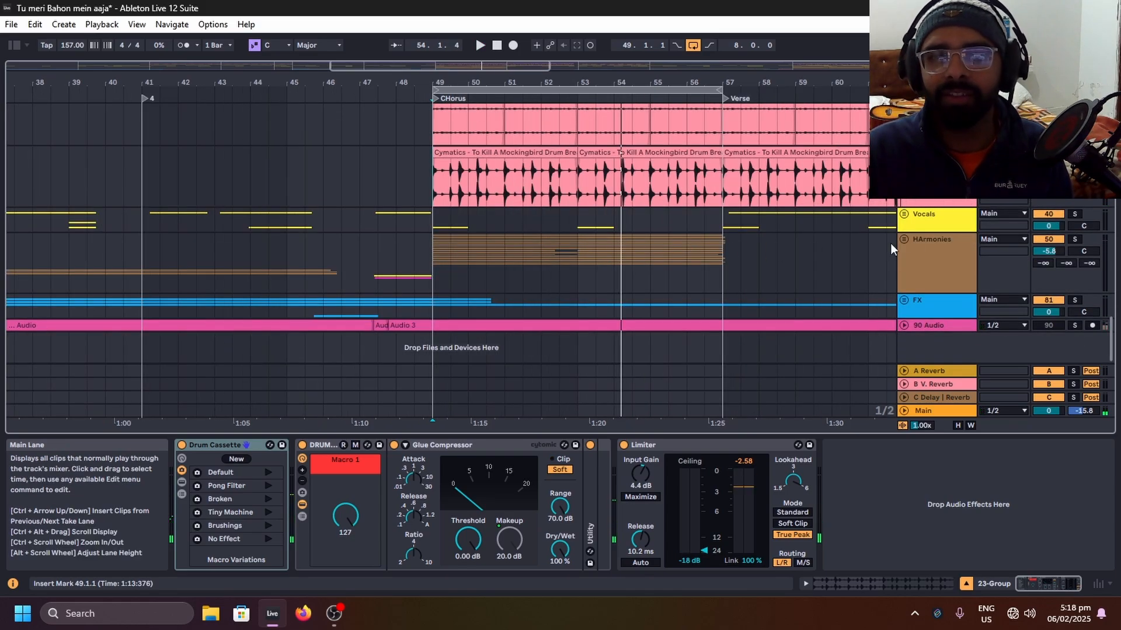
Step: Solo the Vocals group, unfold it, play its chorus clips from bar 49, and fold it again
click(1075, 215)
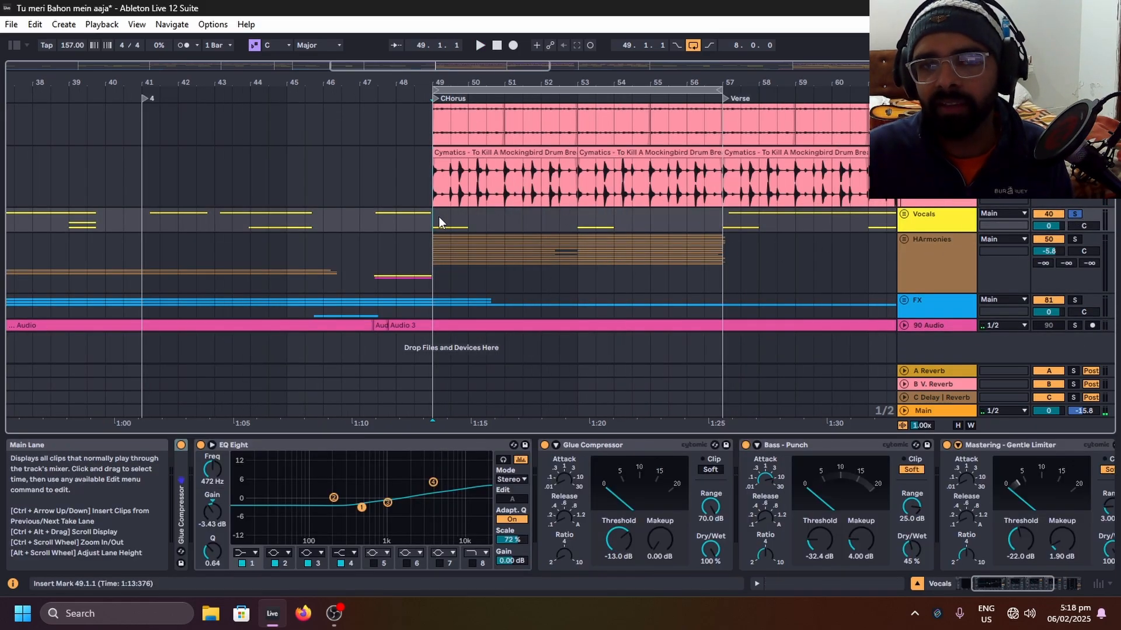
click(903, 215)
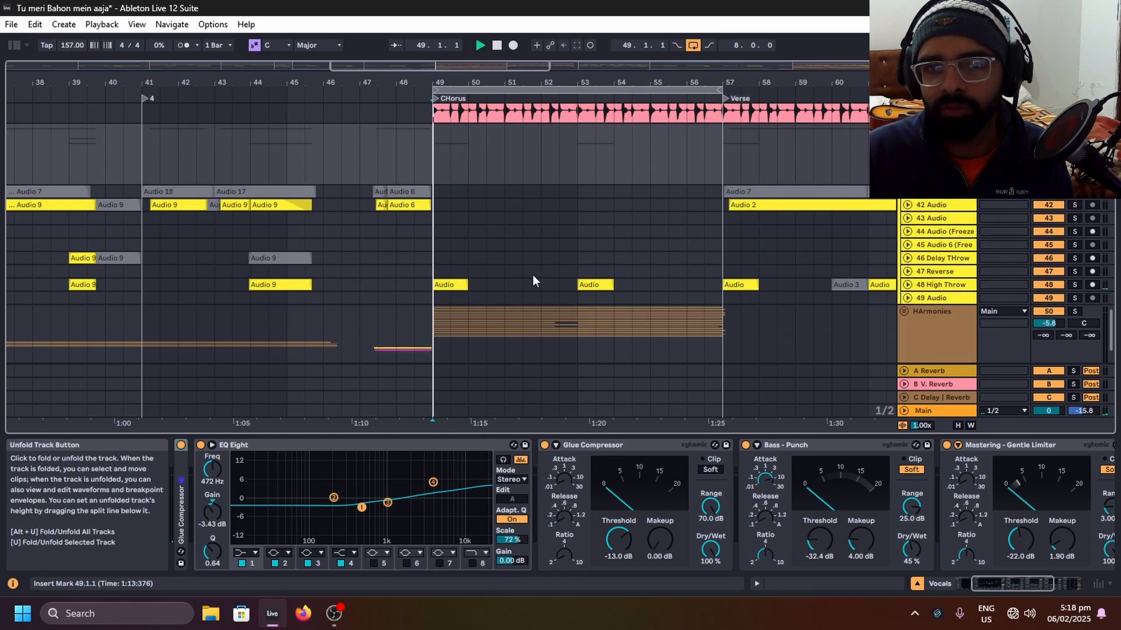
key(space)
scroll(546, 272, up, 3)
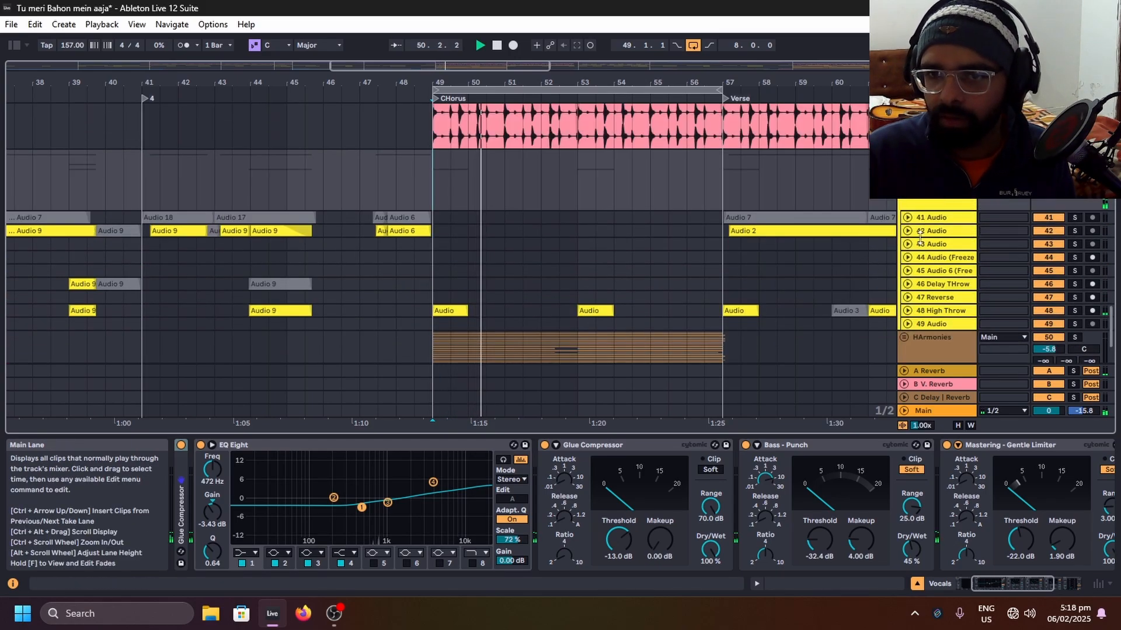
key(space)
click(904, 199)
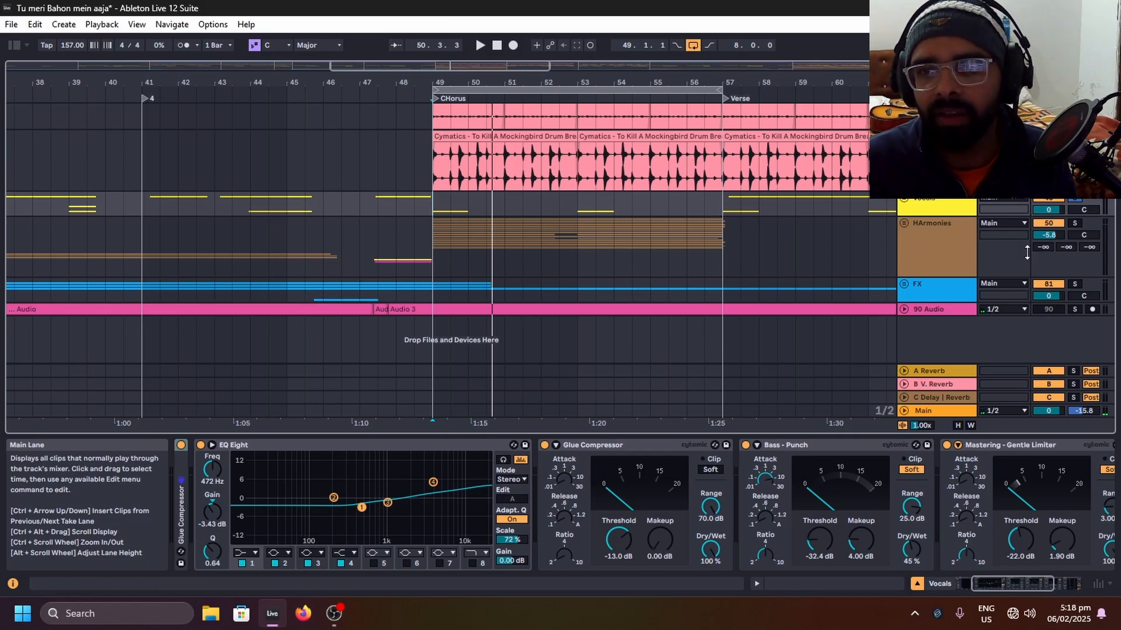
Step: Solo the HArmonies group, play its chorus section from bar 49, and unfold it to look through its subgroups
click(1075, 224)
drag(431, 231, 711, 249)
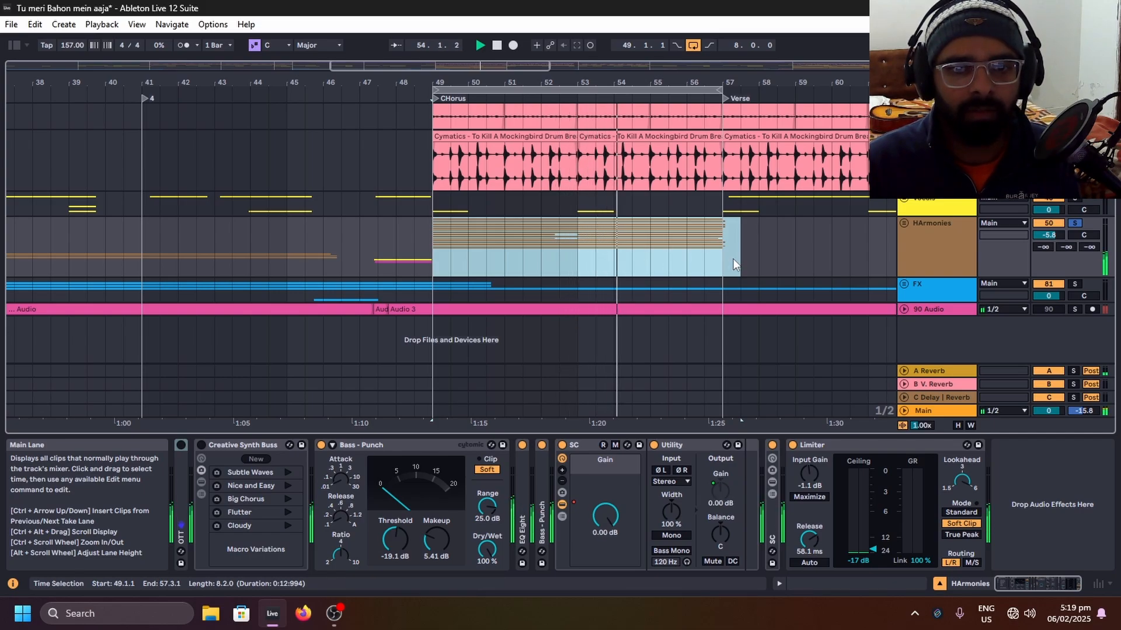
click(903, 223)
scroll(750, 258, down, 5)
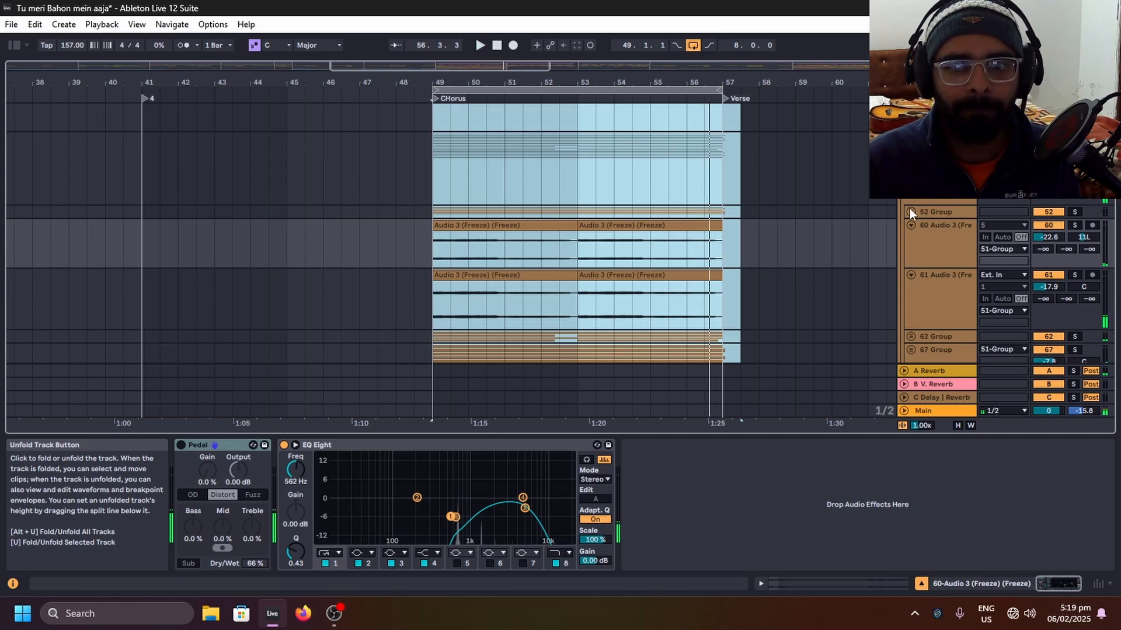
scroll(909, 210, up, 4)
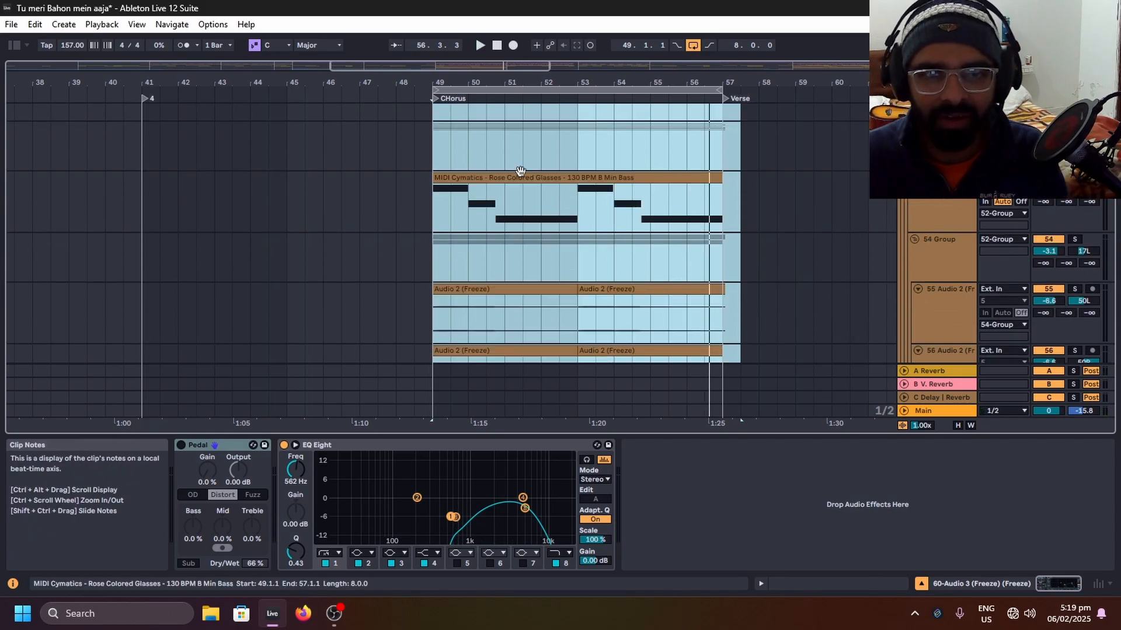
Step: Solo the Base track in the 52 Group and select its chorus MIDI clip
click(504, 146)
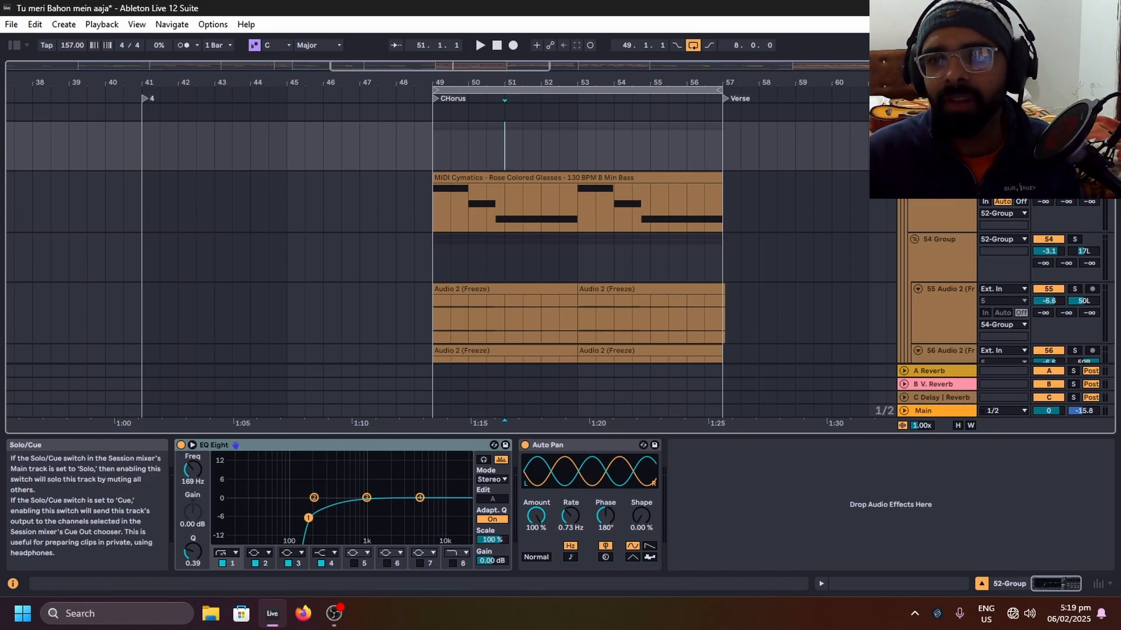
click(629, 205)
click(628, 205)
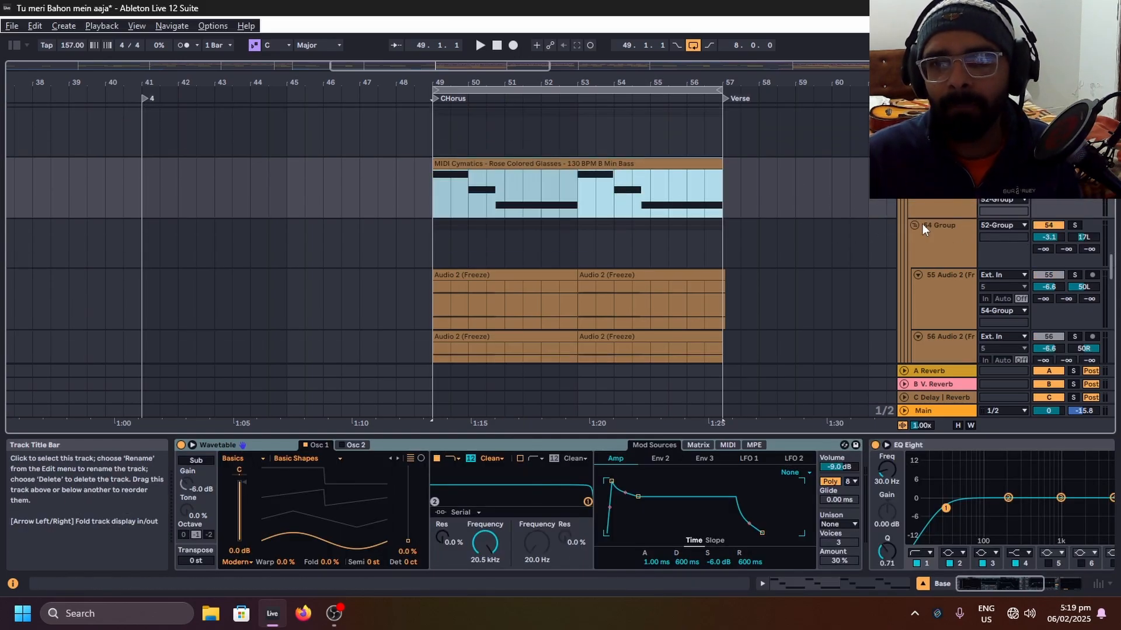
Step: Fold the 54 and 57 groups and the 60 and 61 Audio 3 tracks
click(918, 223)
click(912, 209)
scroll(909, 216, down, 5)
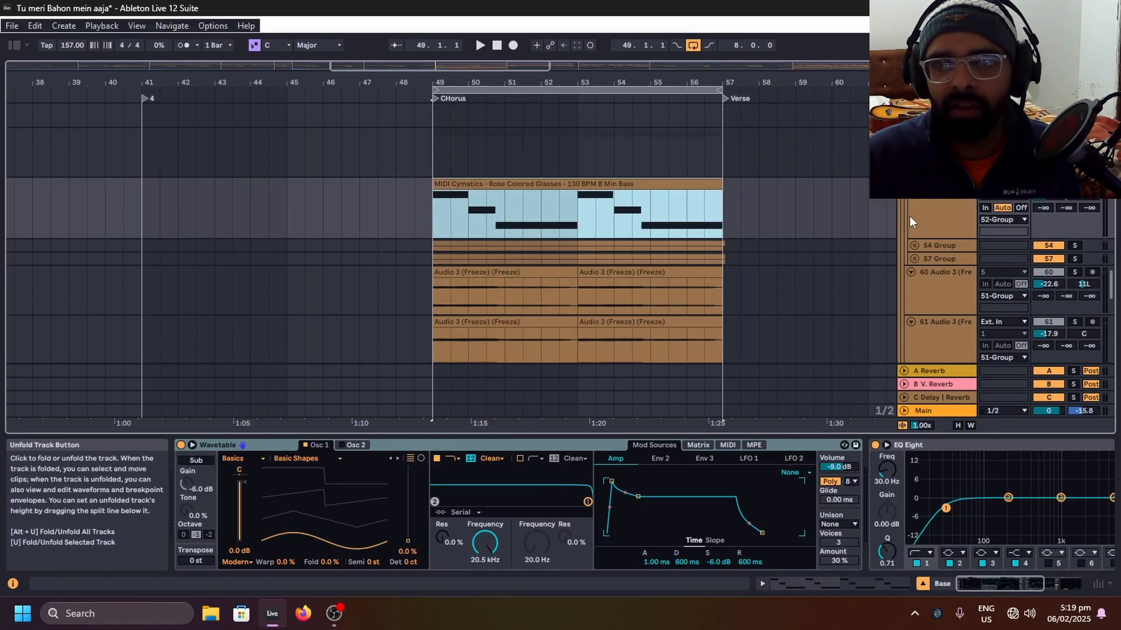
scroll(909, 198, down, 2)
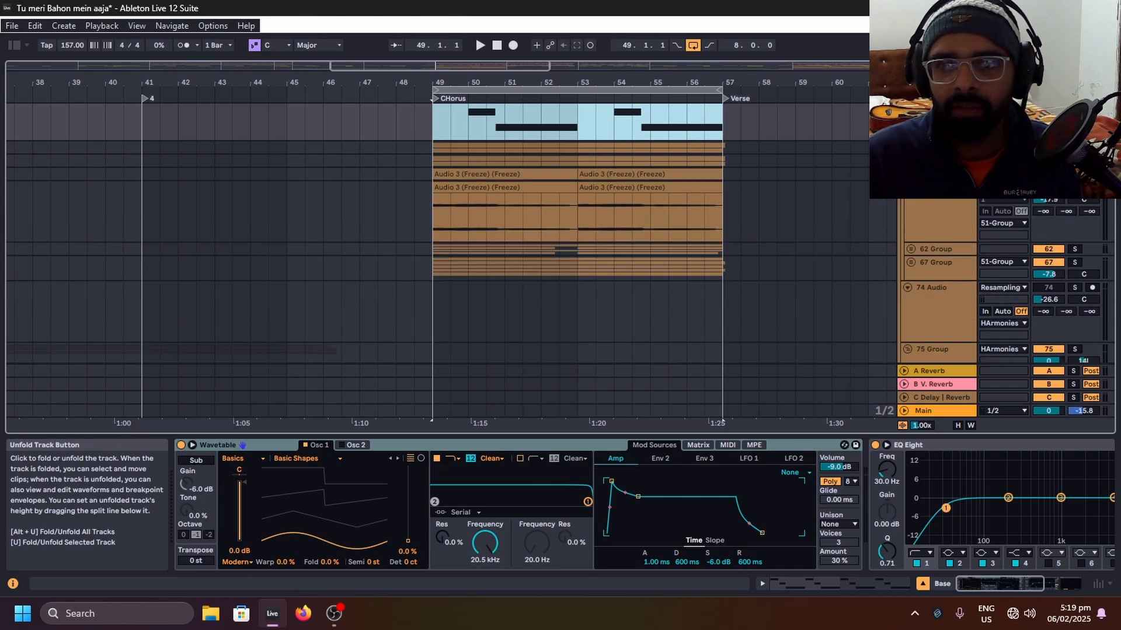
click(906, 198)
click(910, 188)
Step: Unfold the 62 and 67 groups and collapse the tracks inside them
click(909, 201)
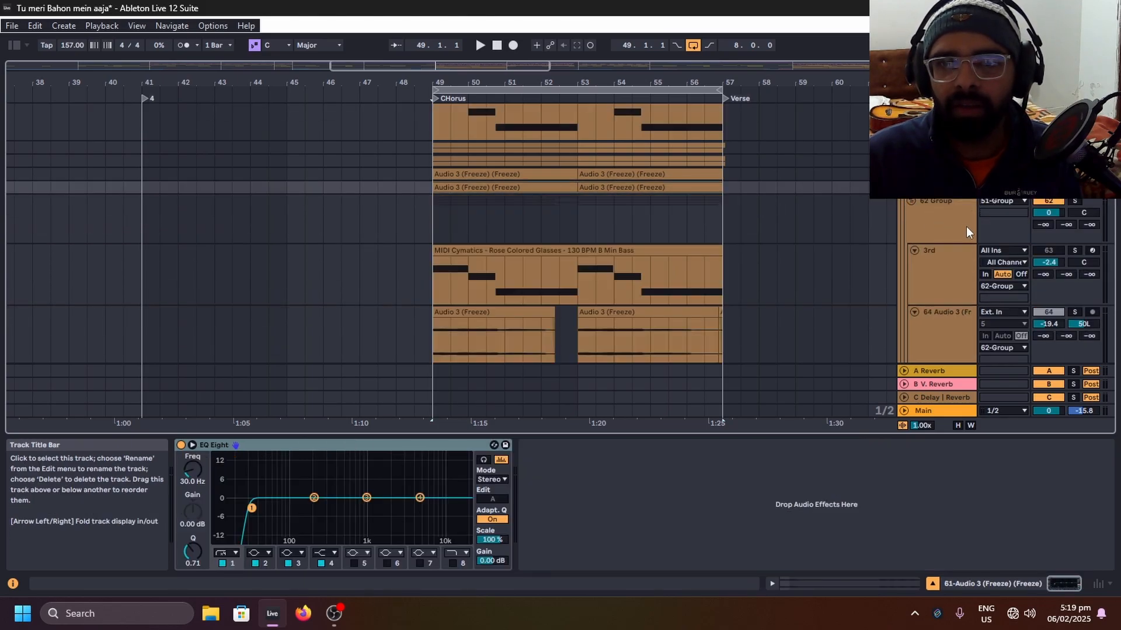
scroll(913, 316, down, 3)
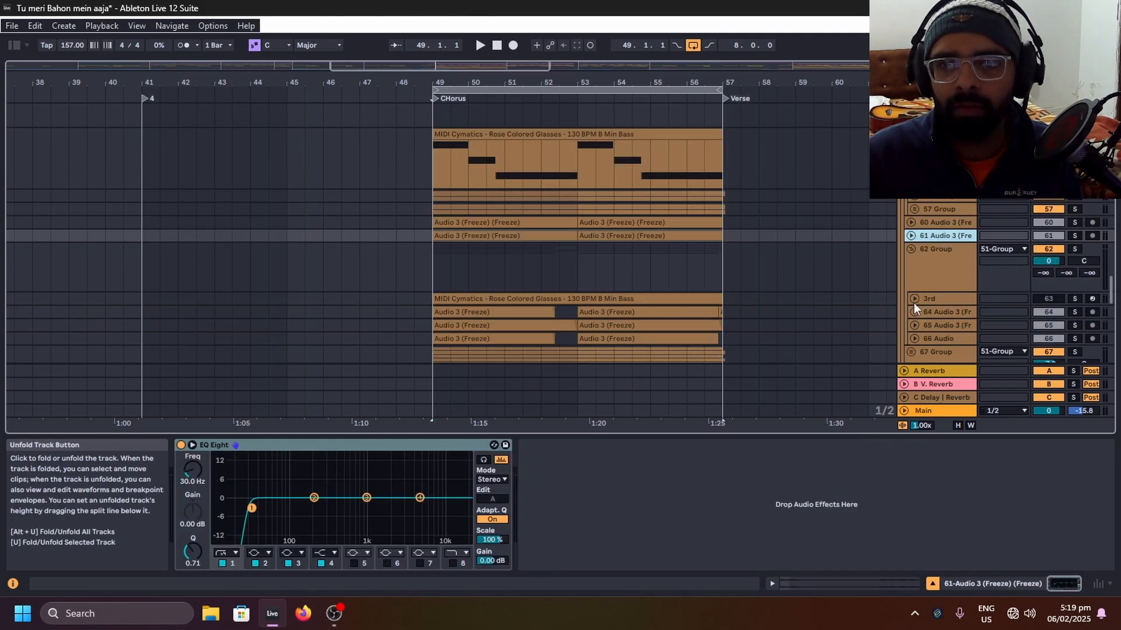
scroll(913, 300, down, 3)
click(910, 202)
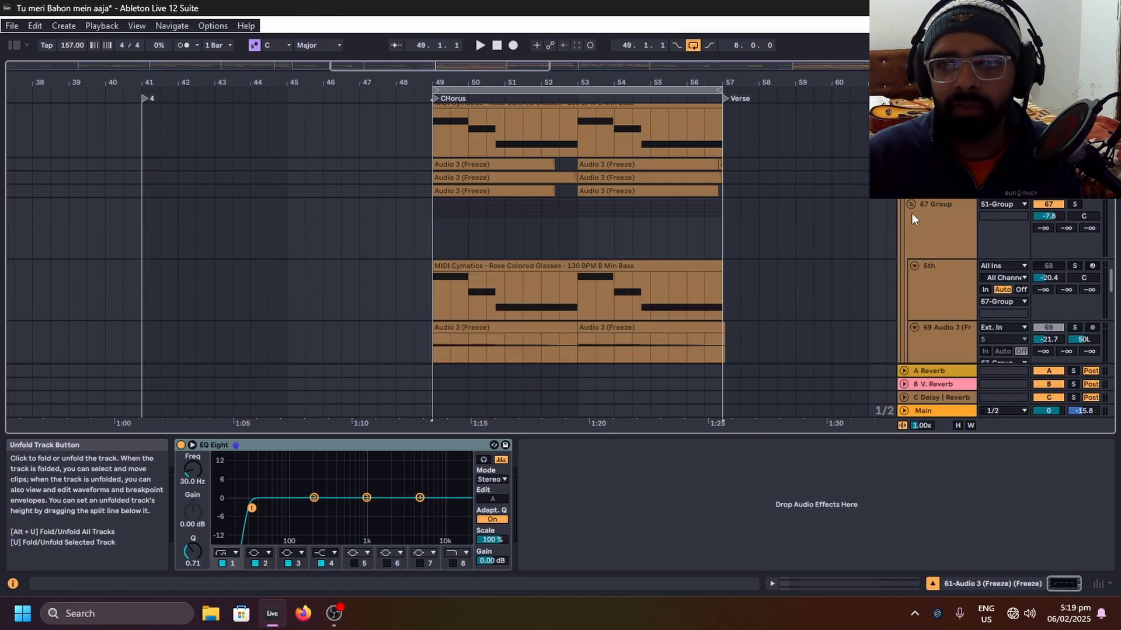
click(915, 329)
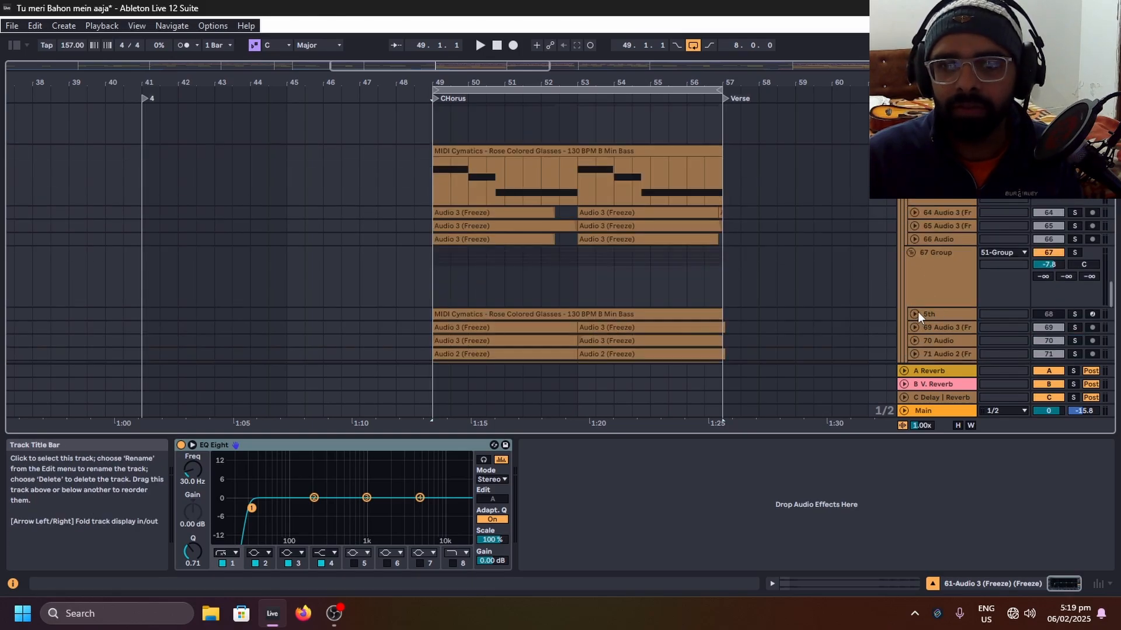
Step: Select the Base track's chorus clip and play it from bar 49
scroll(818, 314, up, 10)
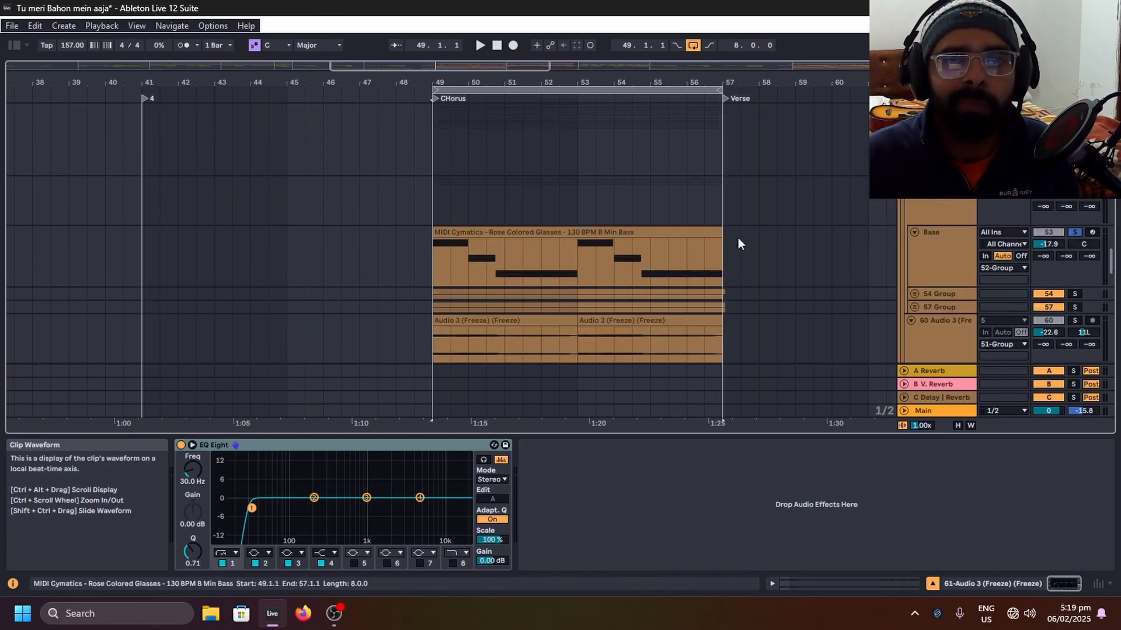
click(477, 255)
key(space)
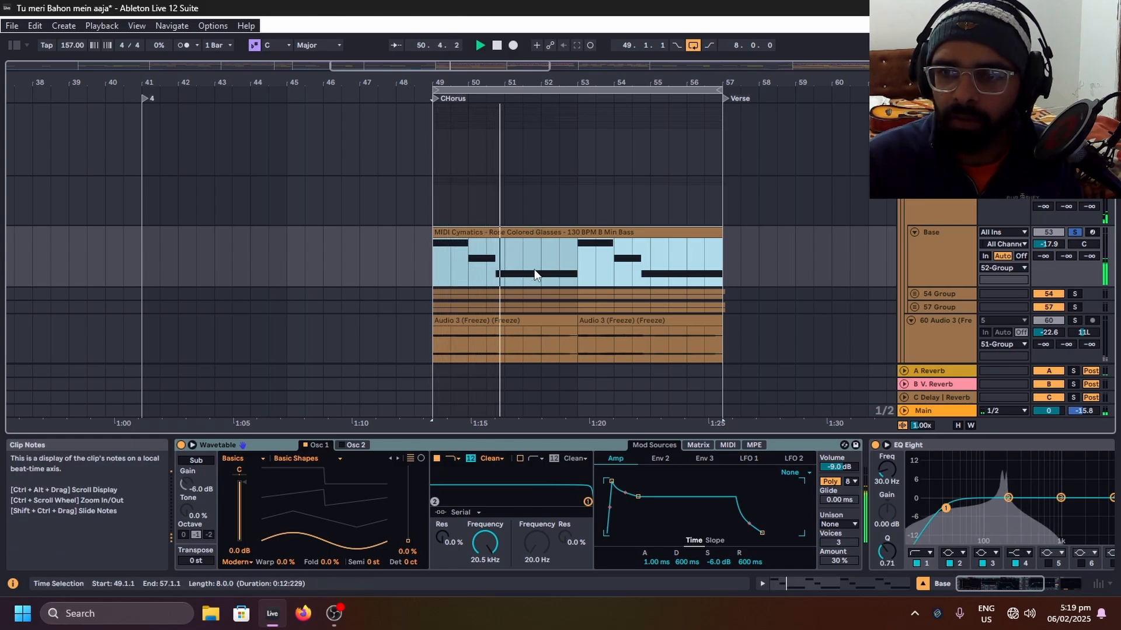
key(space)
Step: View the 52 Group's effects chain and the Base track's Wavetable and EQ Eight devices
click(957, 201)
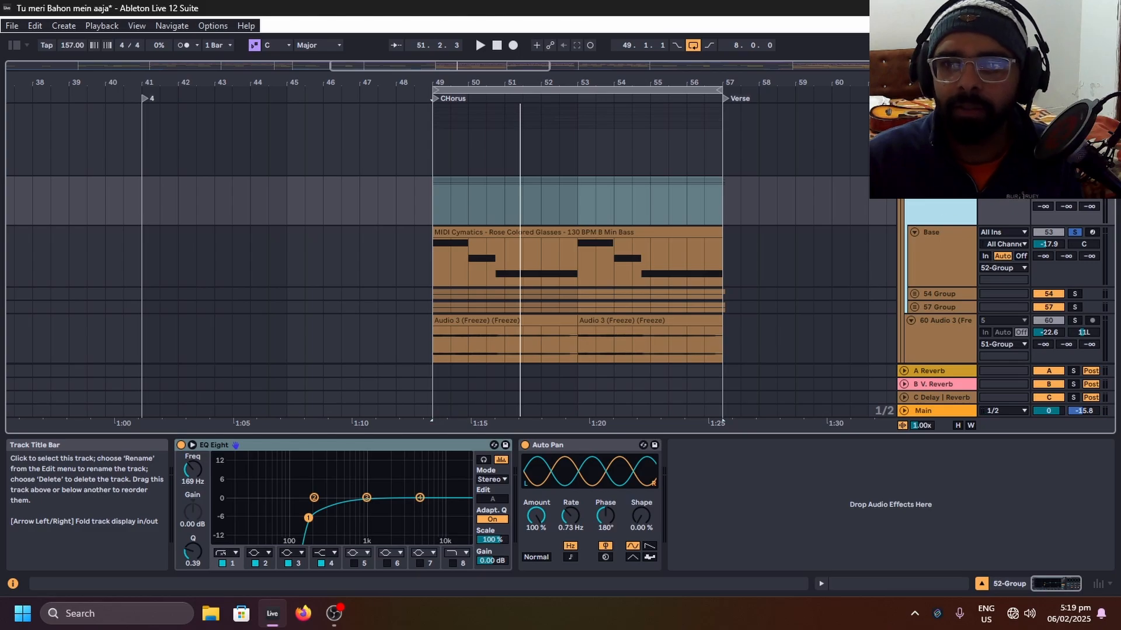
click(941, 145)
scroll(939, 169, up, 3)
scroll(933, 233, down, 5)
click(945, 220)
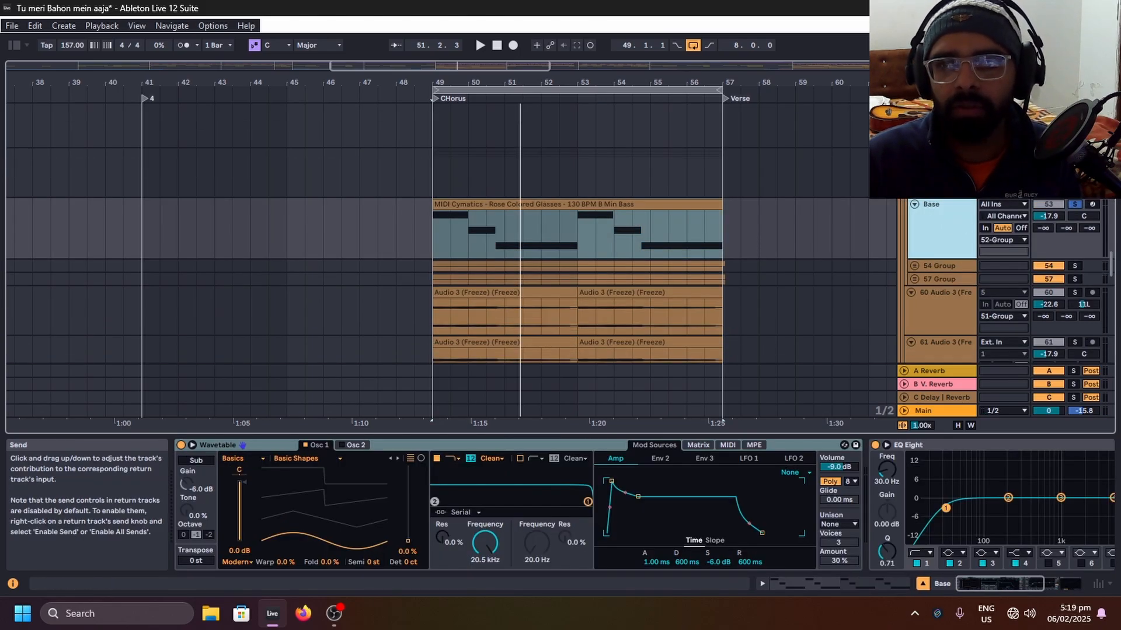
Step: Solo the 54 Group and play it from bar 49
click(1077, 265)
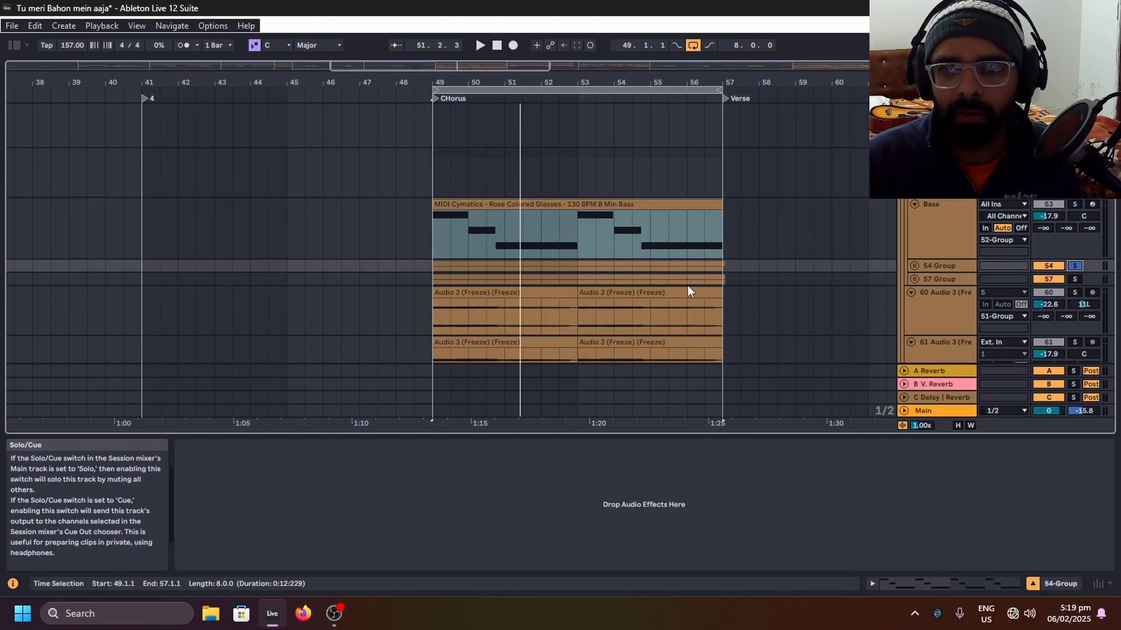
scroll(464, 268, down, 1)
click(436, 260)
key(space)
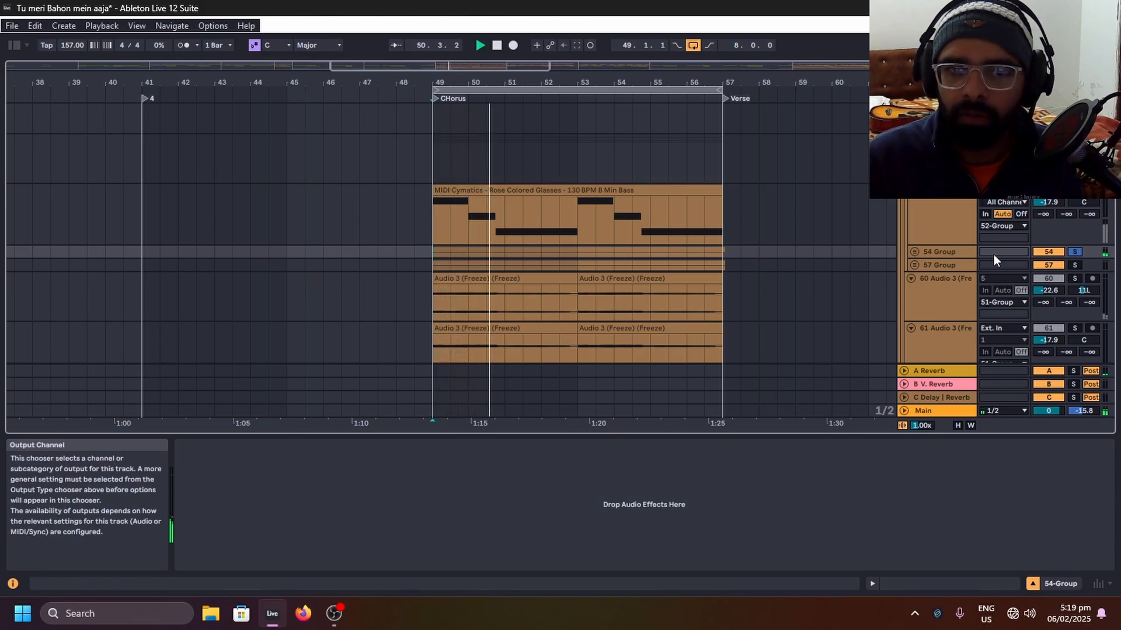
key(space)
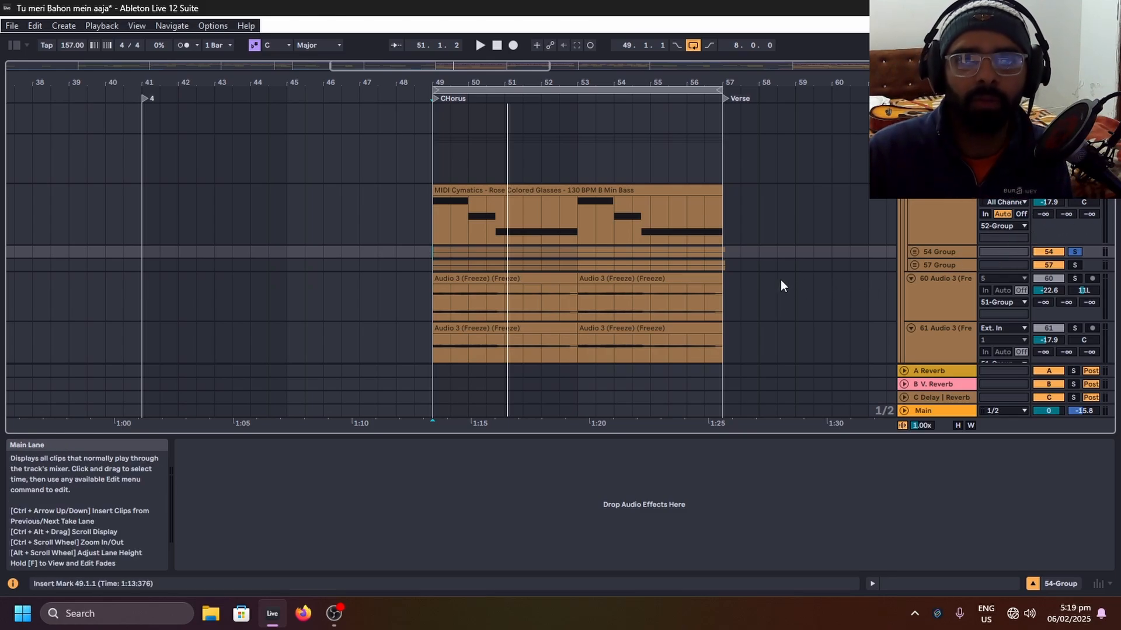
Step: Solo the 57 Group and play it from the start of the chorus
click(1075, 265)
key(space)
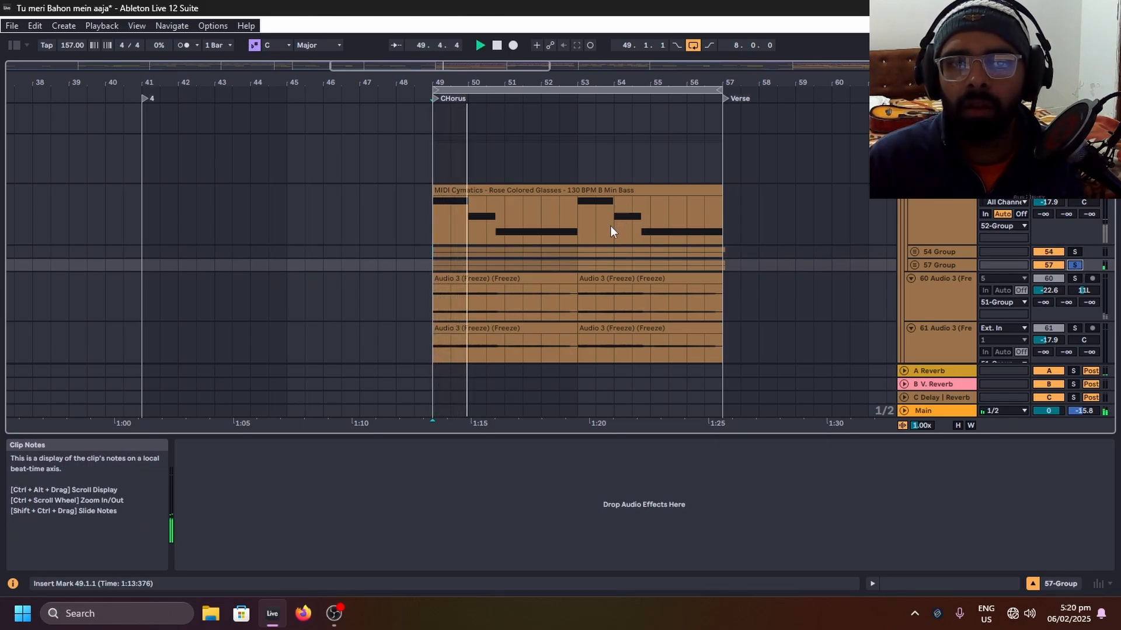
key(space)
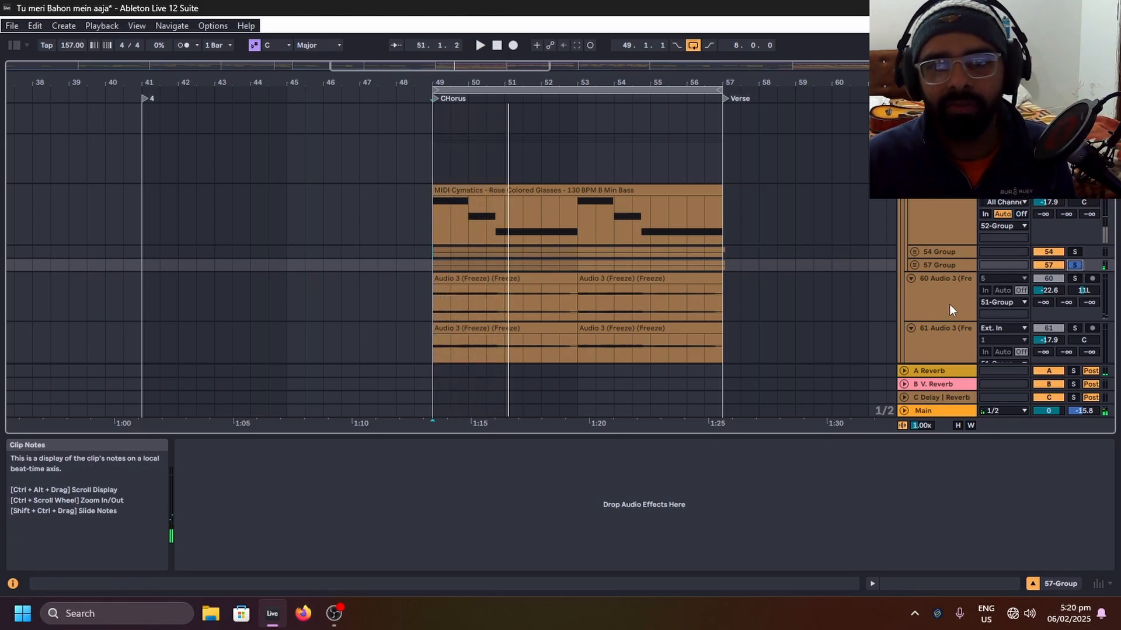
Step: Select the 52 Group to show its EQ Eight and Auto Pan, and play all its layers together from bar 49
scroll(1006, 213, up, 3)
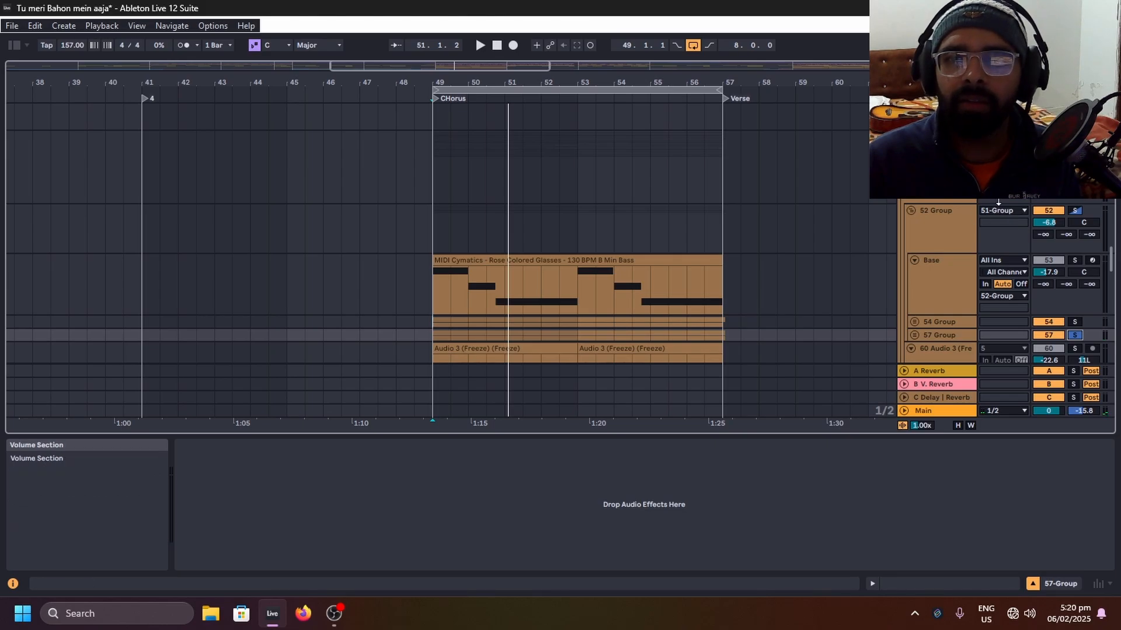
click(933, 240)
scroll(966, 299, down, 2)
key(space)
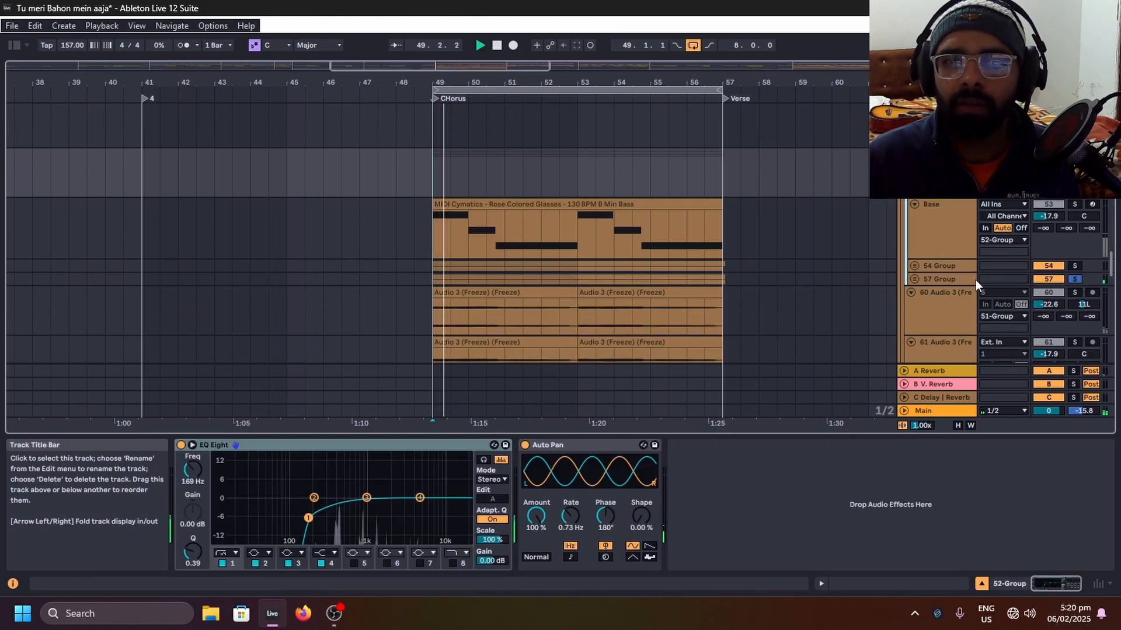
scroll(975, 279, up, 1)
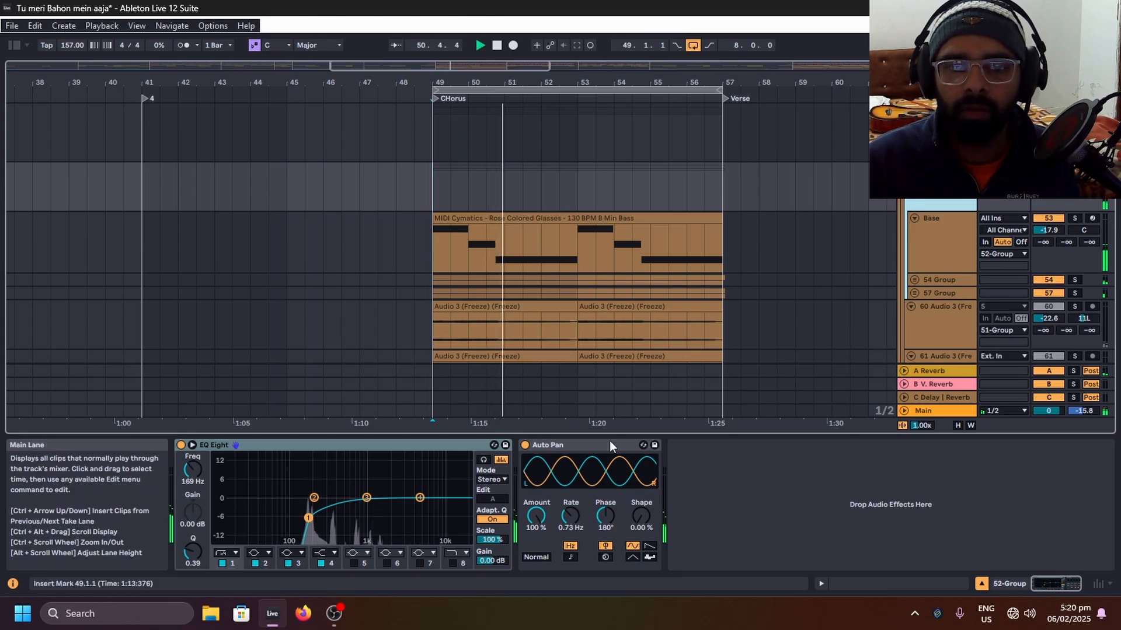
Step: Adjust the Auto Pan amount on the 52 Group to 78.6 % during playback, then stop
drag(523, 528, 524, 555)
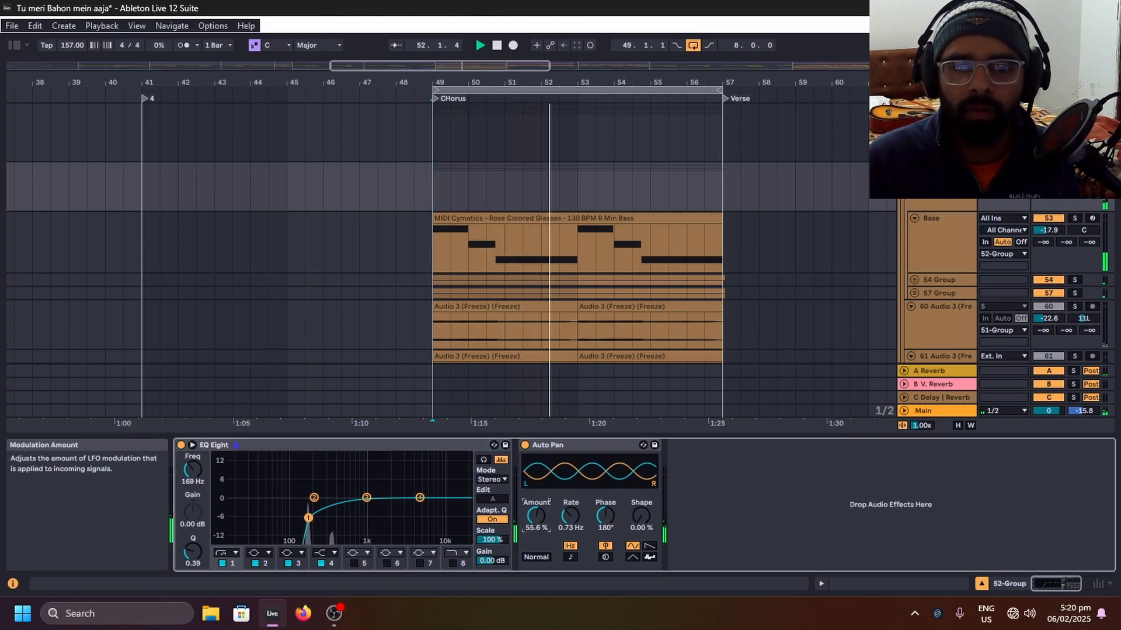
scroll(843, 252, down, 5)
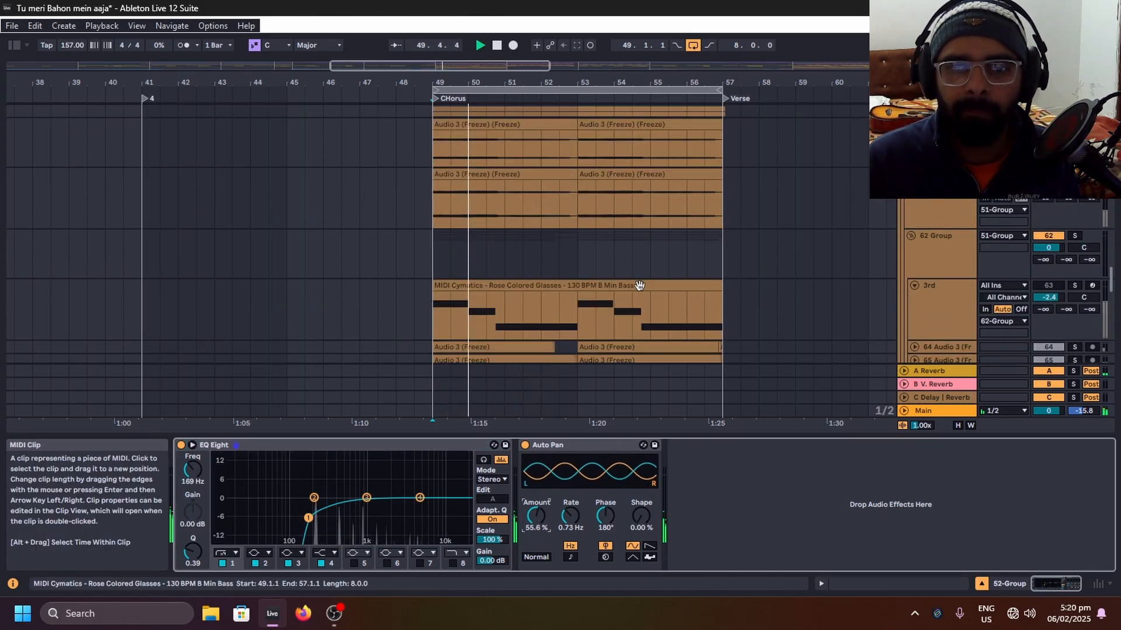
drag(545, 511, 545, 496)
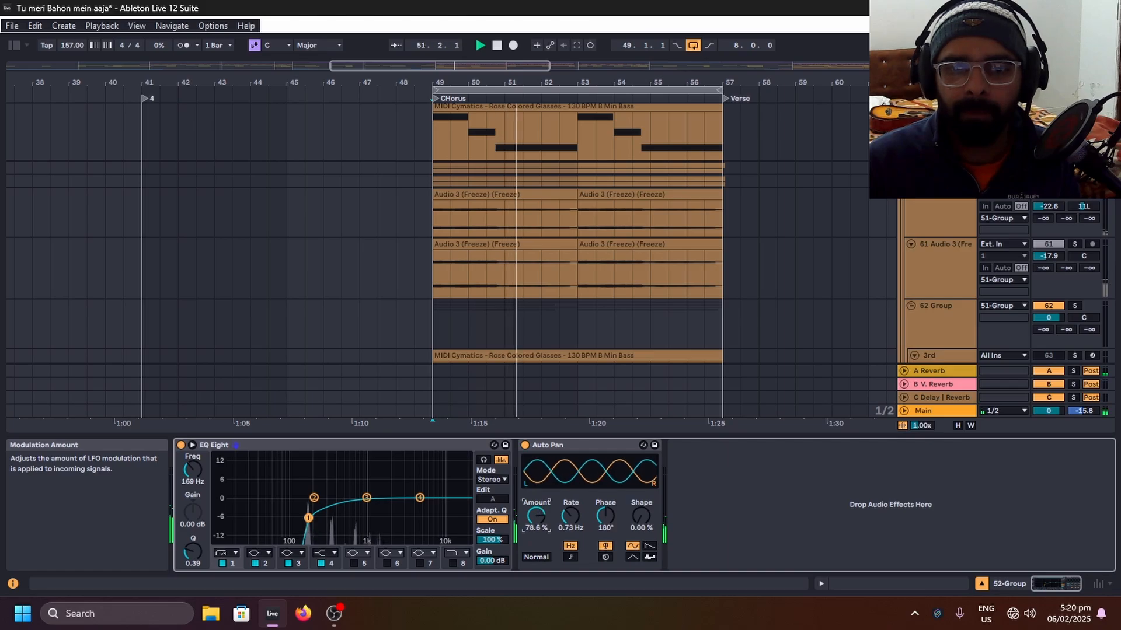
scroll(664, 248, down, 3)
key(space)
Step: Solo the 60 Audio 3 track and play its frozen clips from bar 49
scroll(975, 242, up, 2)
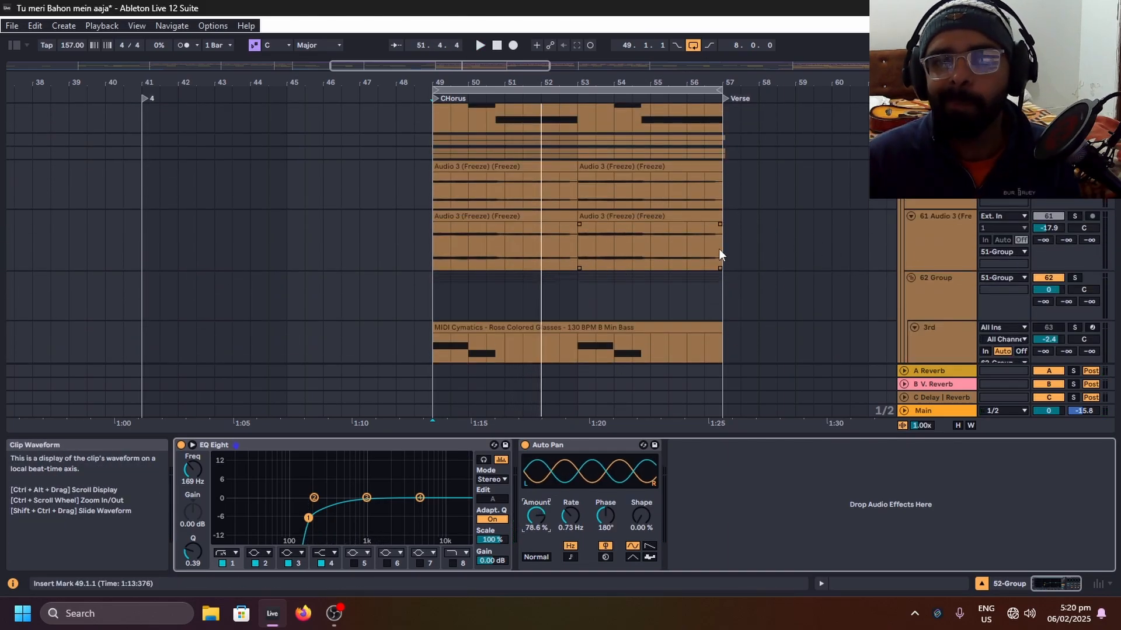
scroll(719, 248, up, 2)
click(1072, 210)
scroll(571, 238, up, 2)
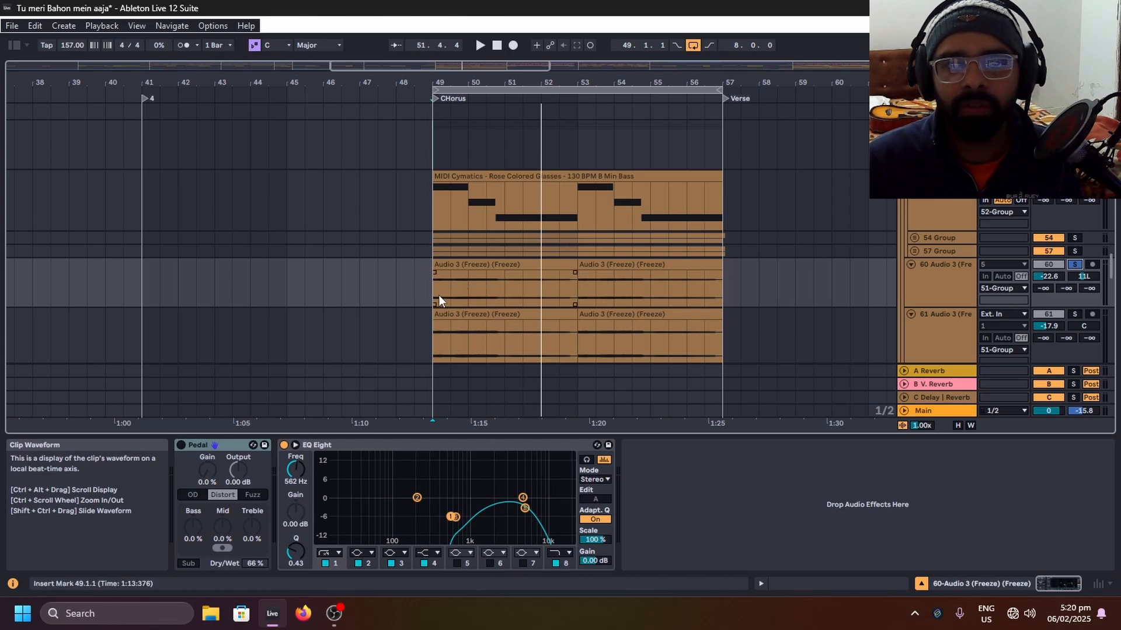
key(space)
scroll(443, 292, down, 1)
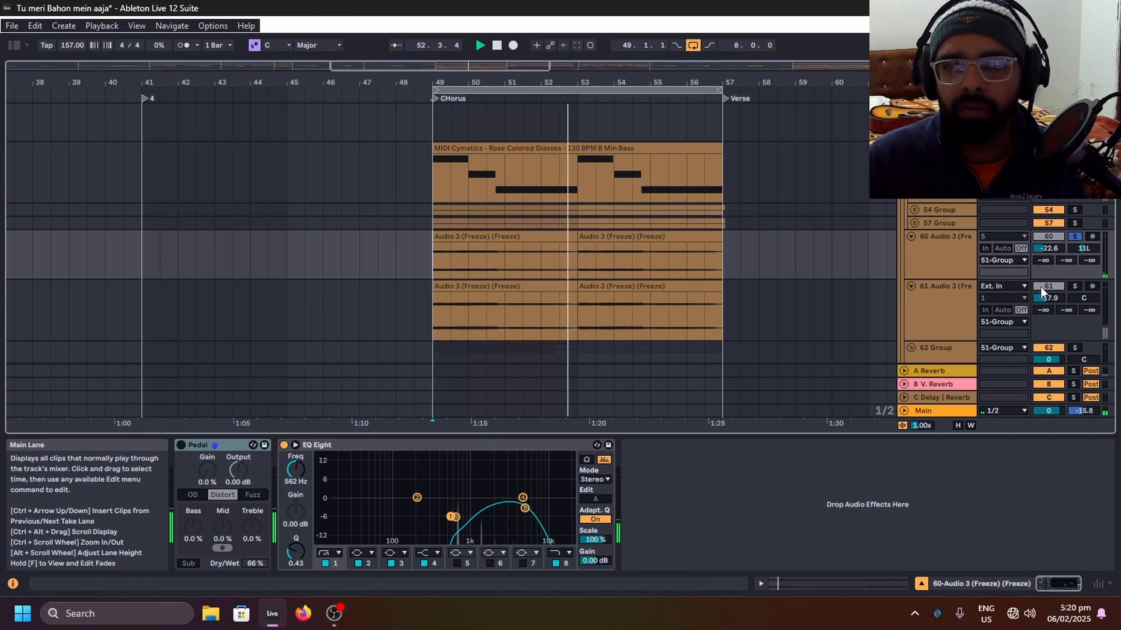
key(space)
Step: Solo the 61 Audio 3 track and play it from bar 49
click(1074, 286)
click(494, 298)
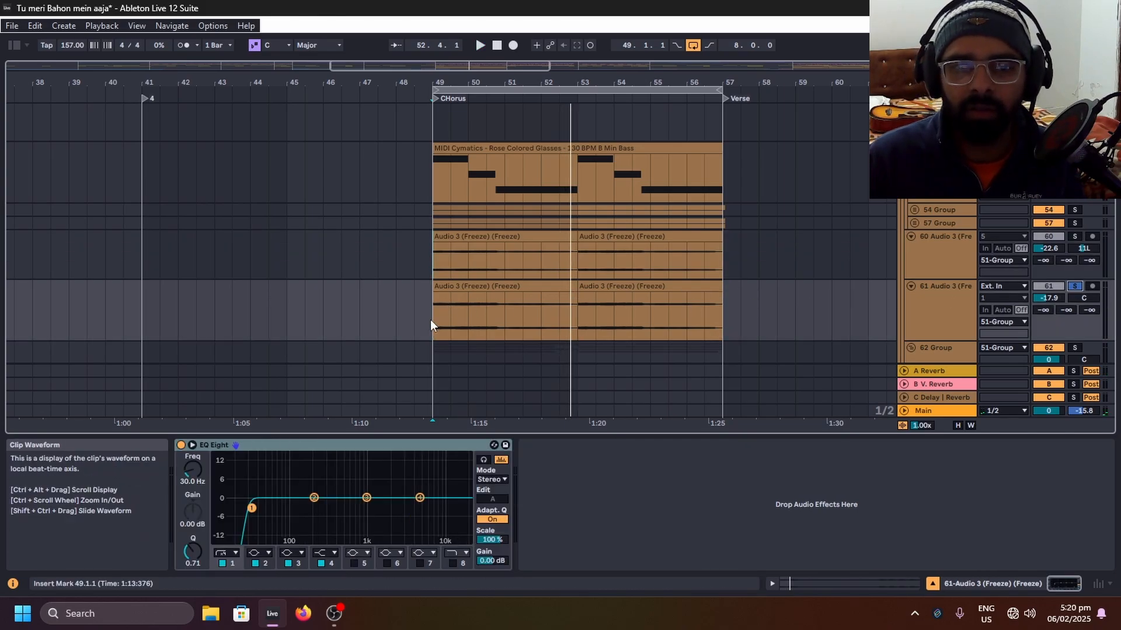
key(space)
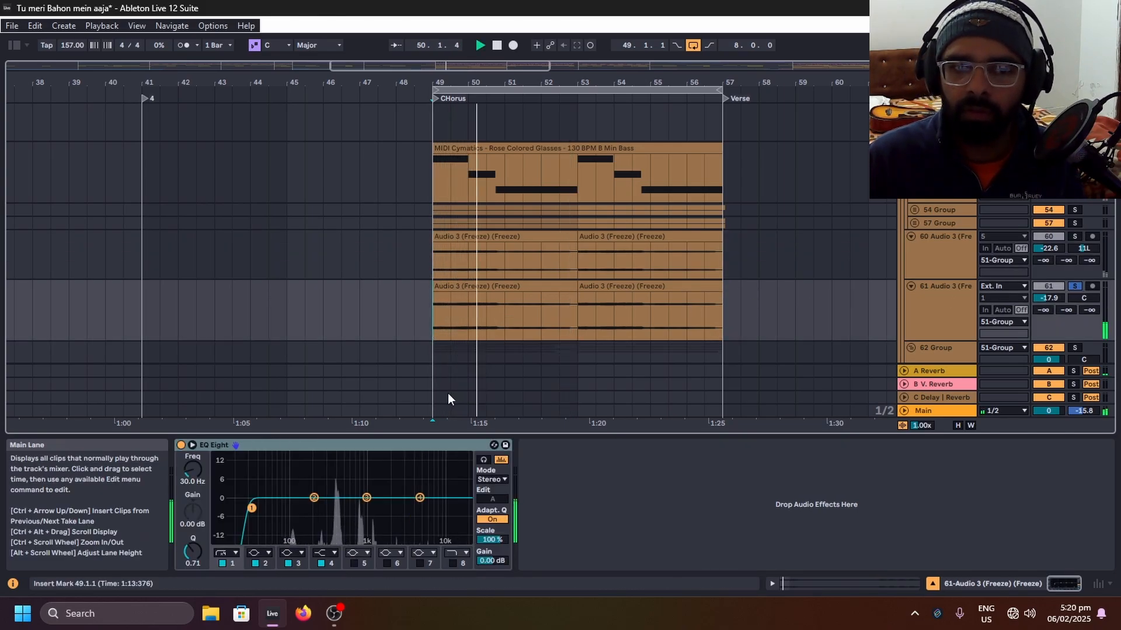
Step: Move the low-cut band of the 61 Audio 3 track's EQ Eight to 65.3 Hz during playback, then stop
drag(251, 509, 277, 522)
scroll(541, 297, down, 1)
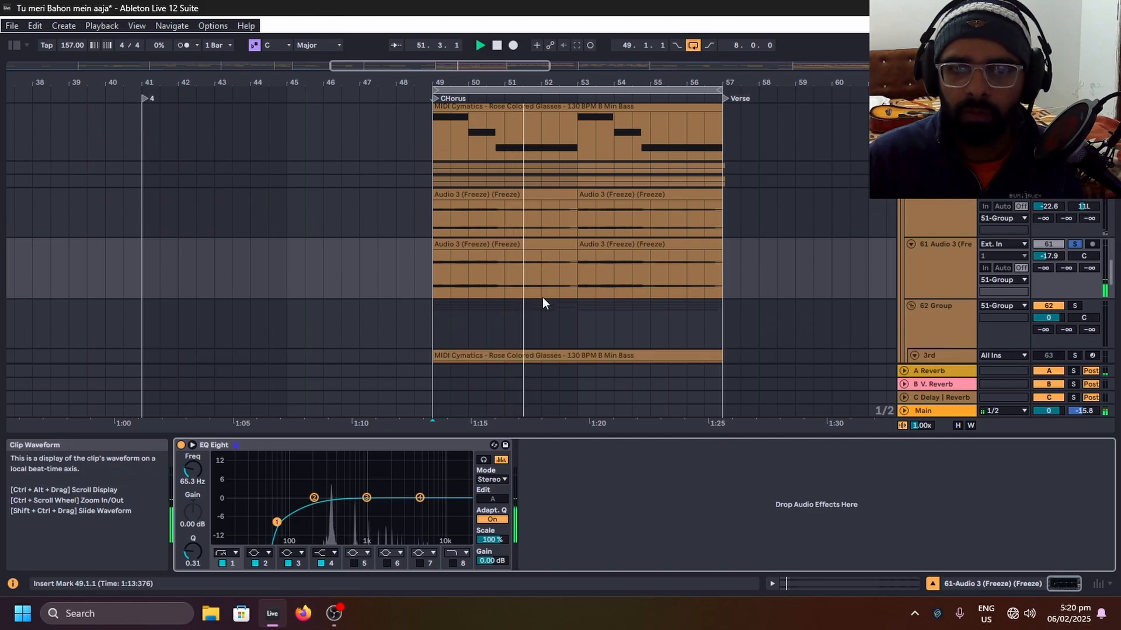
scroll(542, 298, down, 1)
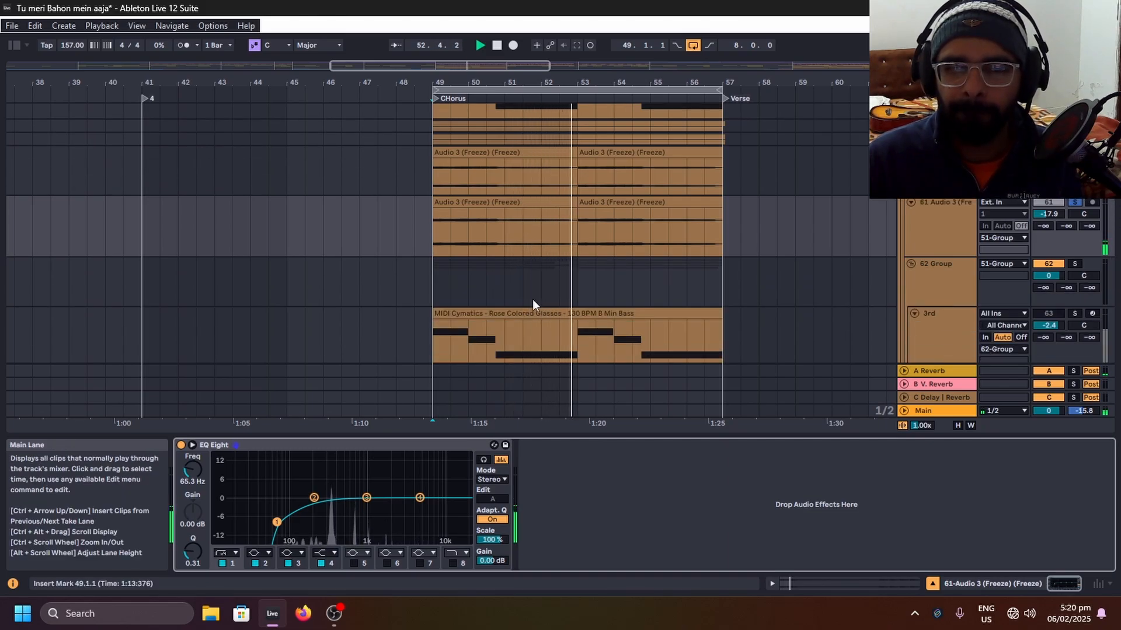
key(space)
scroll(700, 248, down, 2)
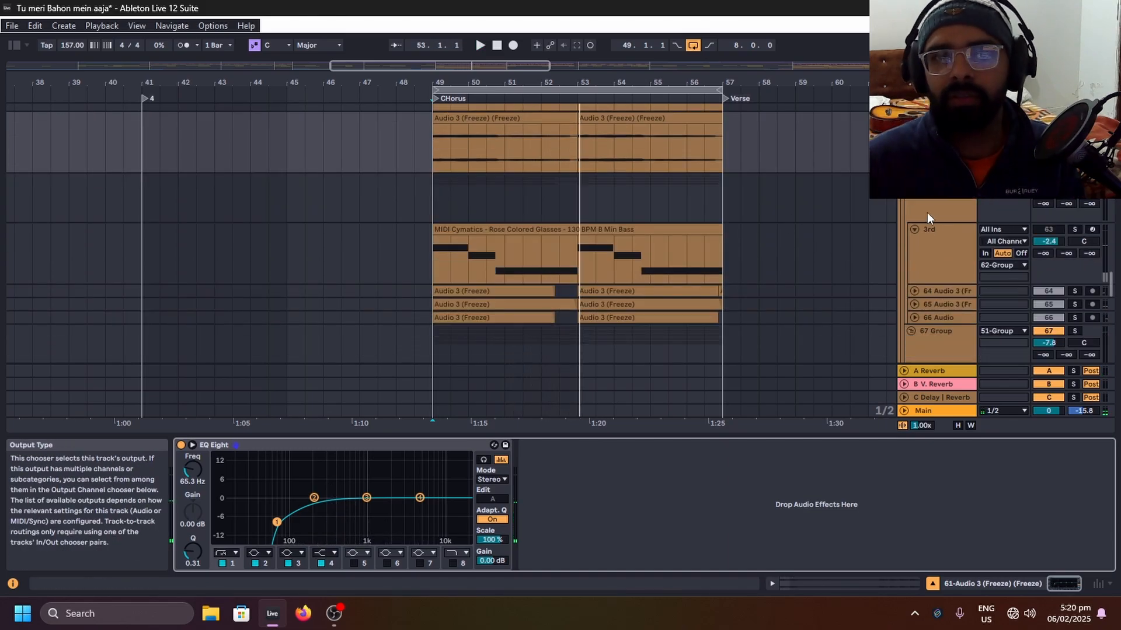
scroll(811, 258, up, 2)
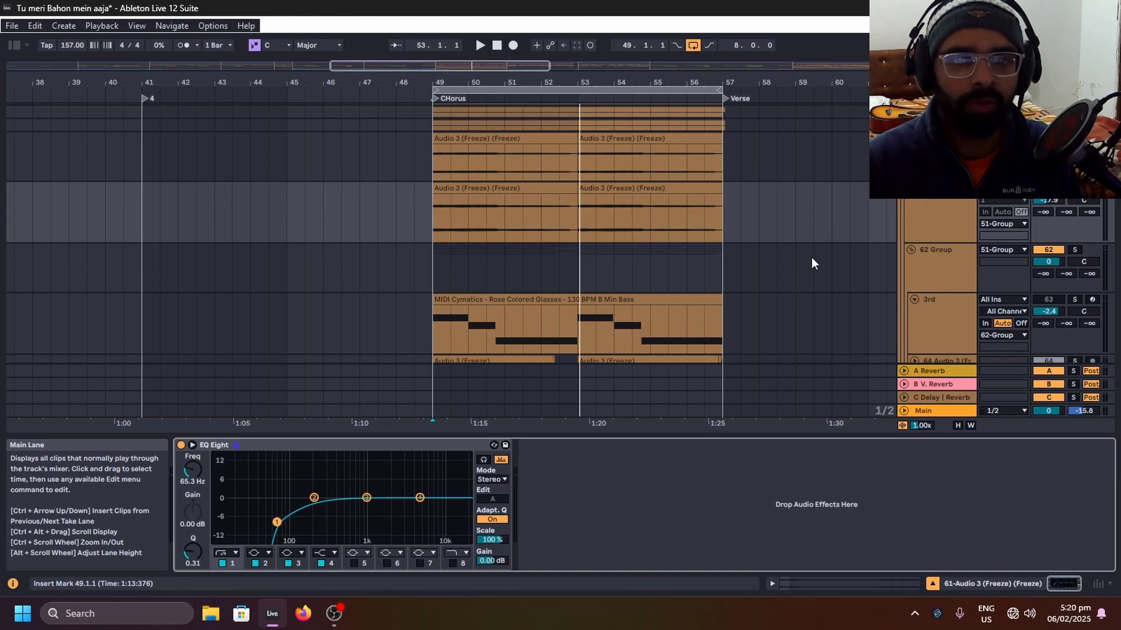
Step: Unfold and solo the 64 Audio 3 track, then play its frozen clips from bar 49
scroll(847, 317, down, 2)
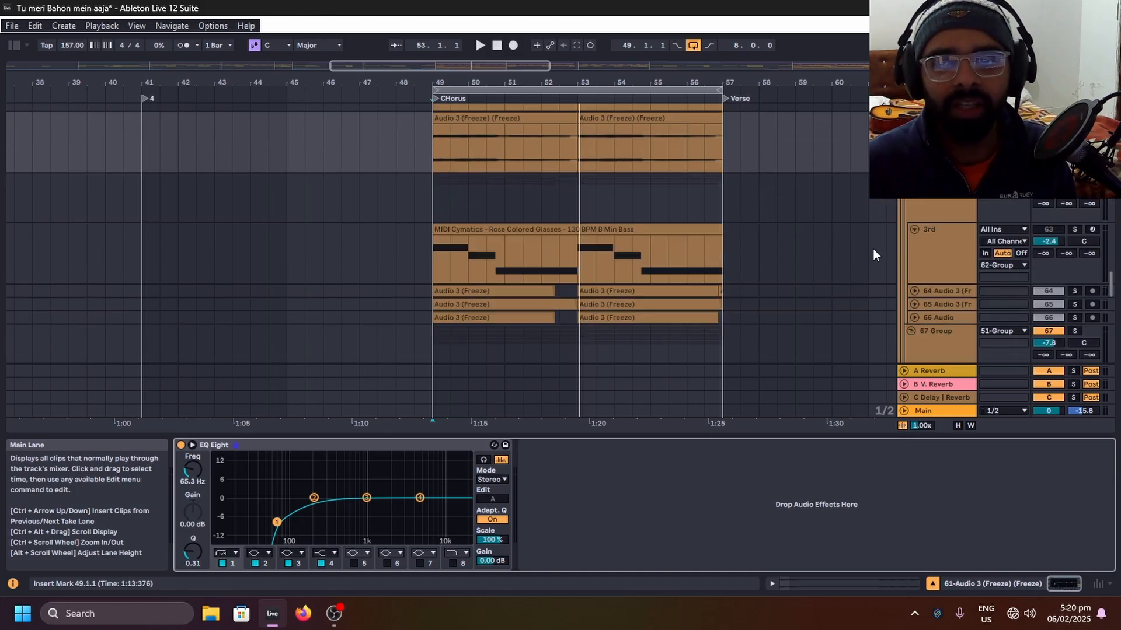
click(914, 290)
click(1075, 221)
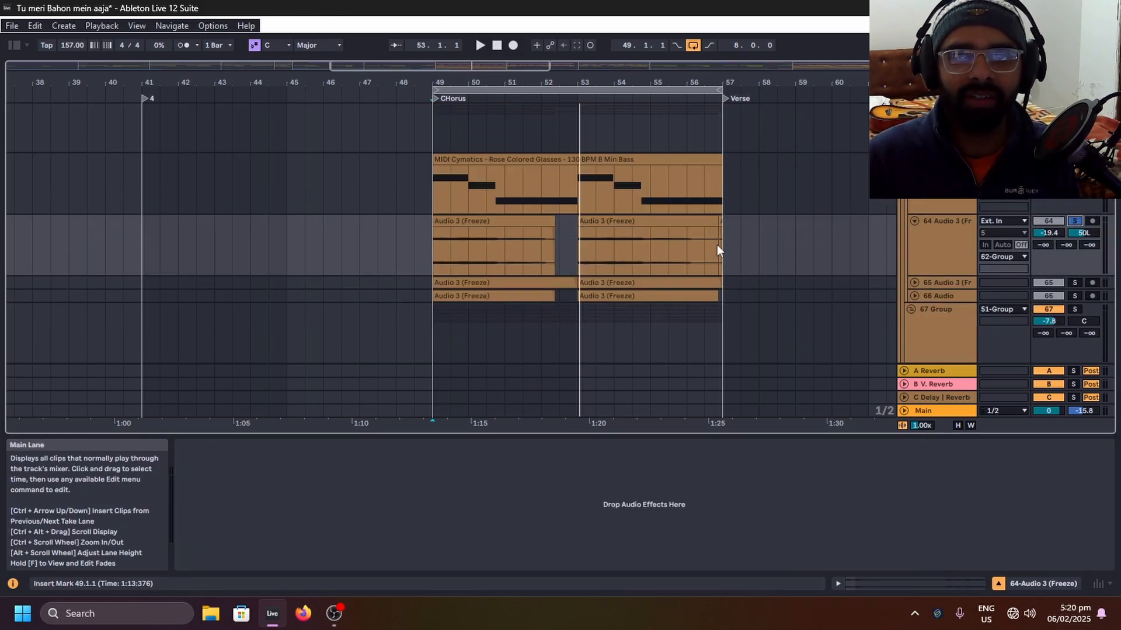
key(space)
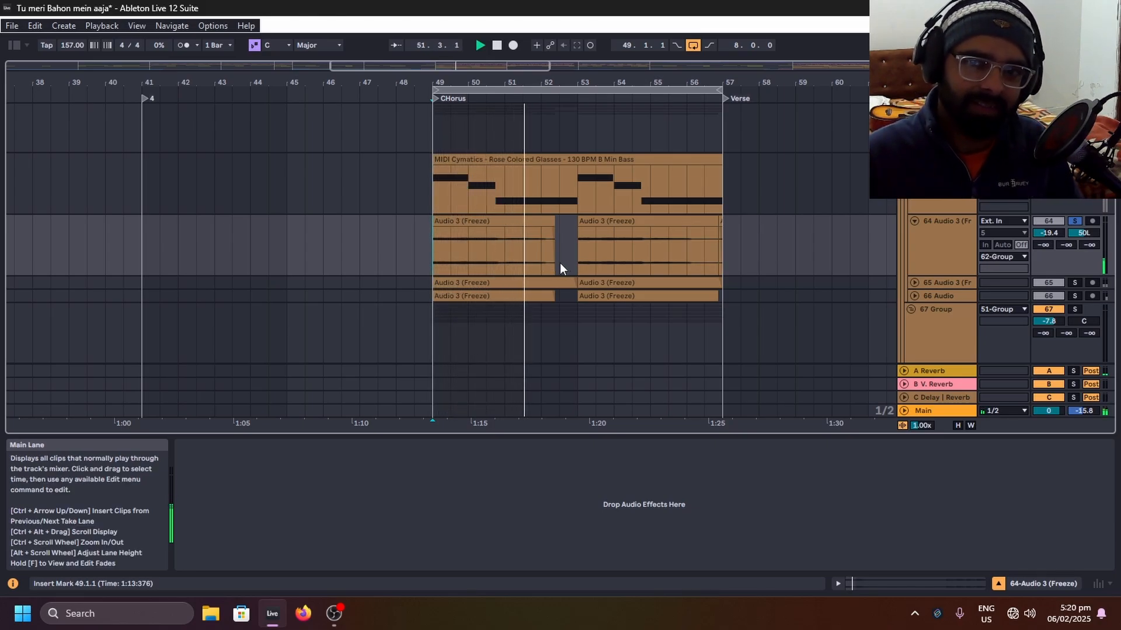
click(638, 275)
key(space)
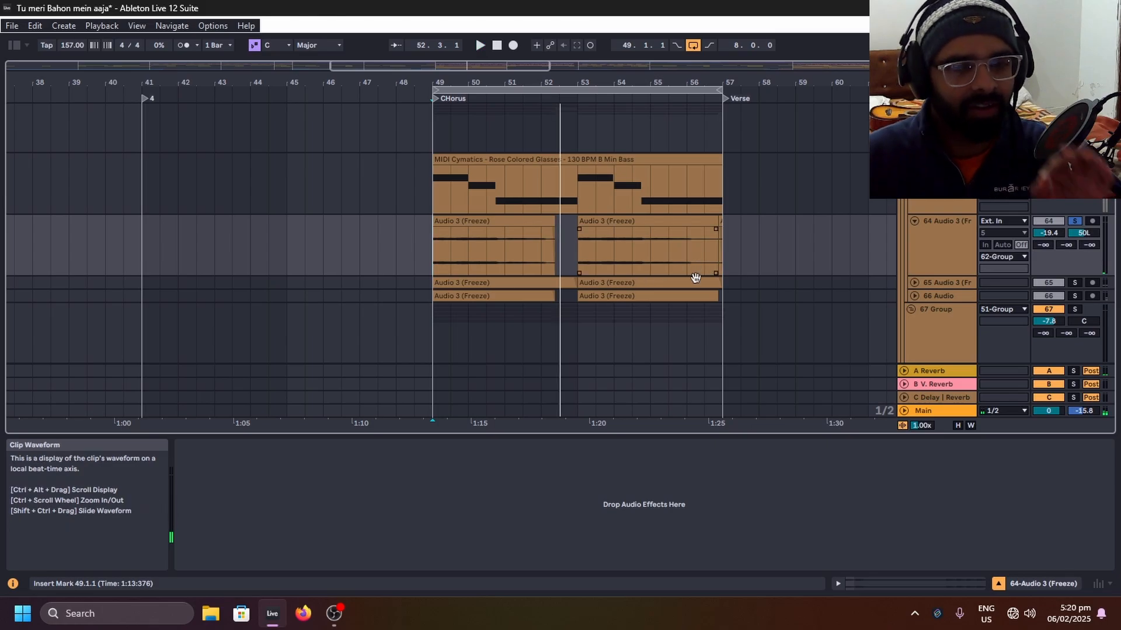
Step: Solo the 65 Audio 3 track and play it from bar 49
scroll(804, 251, down, 1)
click(1075, 241)
key(space)
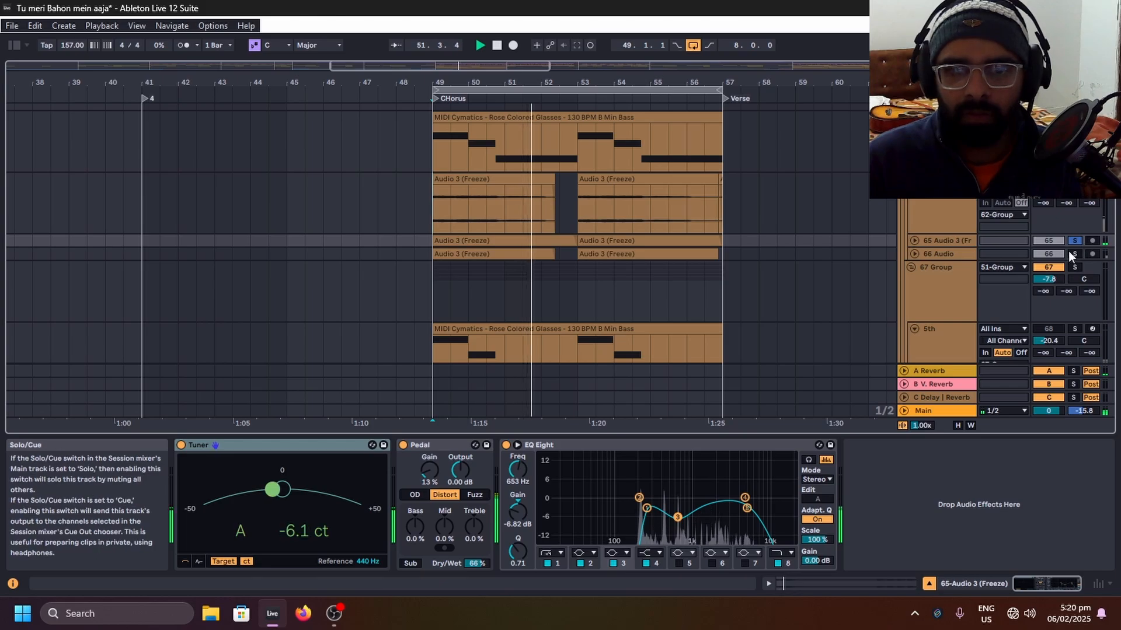
key(space)
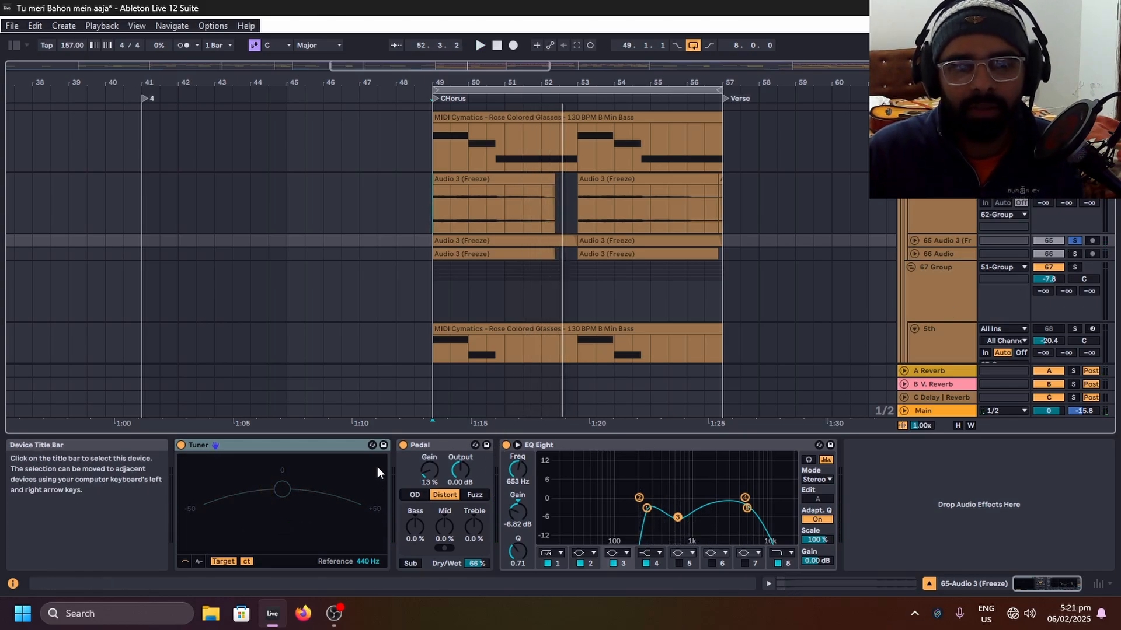
Step: Compare the 65 Audio 3 track with its Pedal effect bypassed and re-enabled while playing from bar 49
key(space)
click(402, 446)
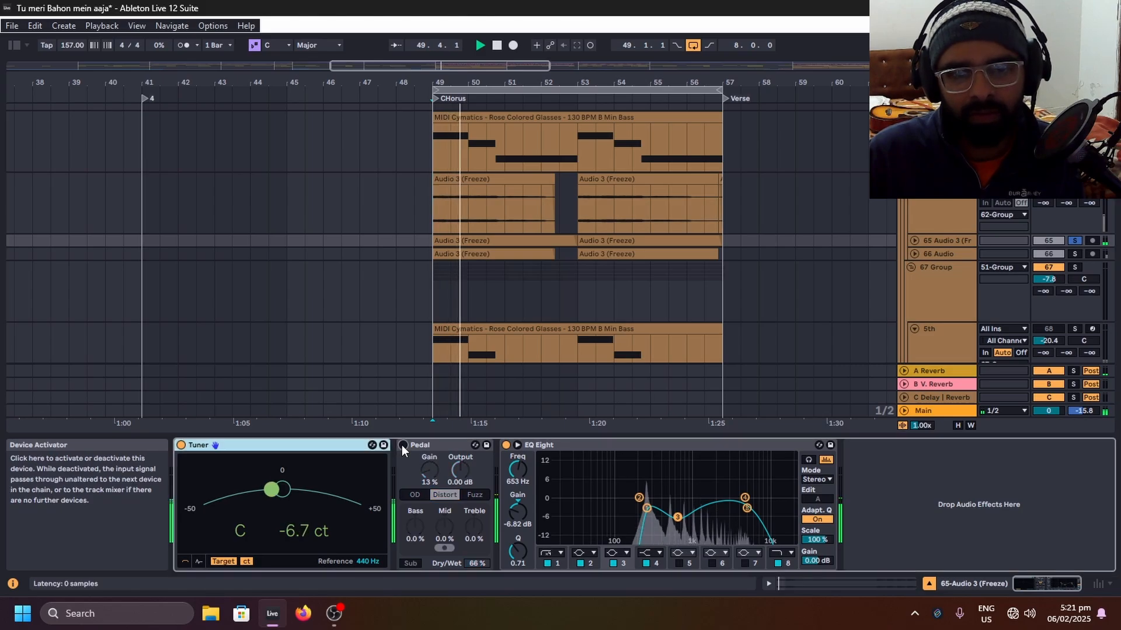
click(401, 445)
key(space)
key(space)
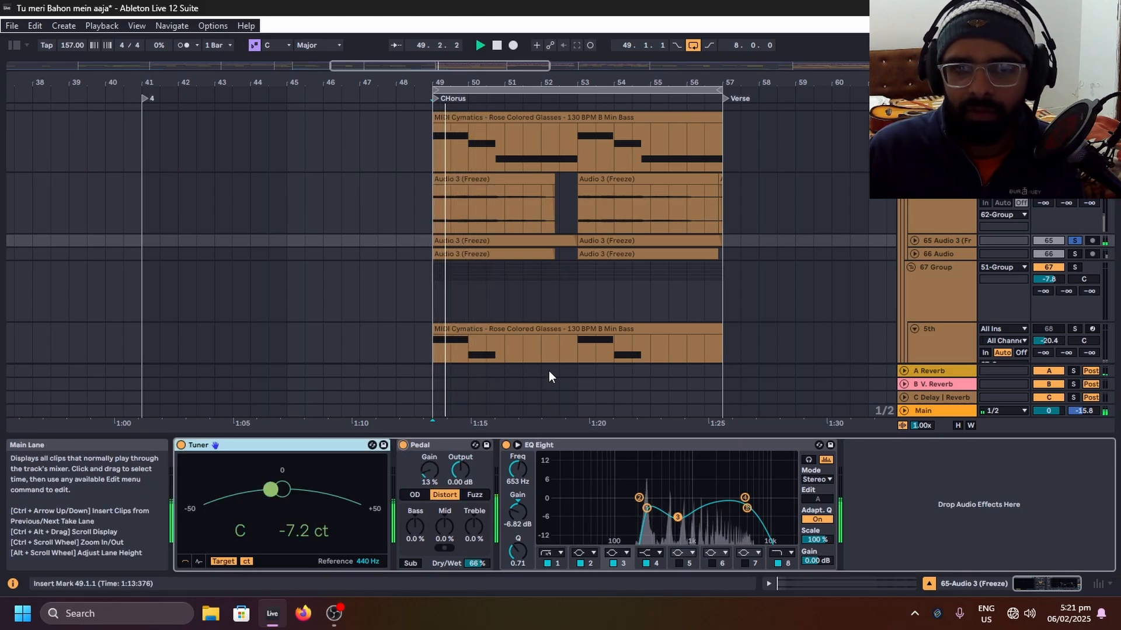
key(space)
Step: Solo the 66 Audio track and play it from bar 49
click(1072, 252)
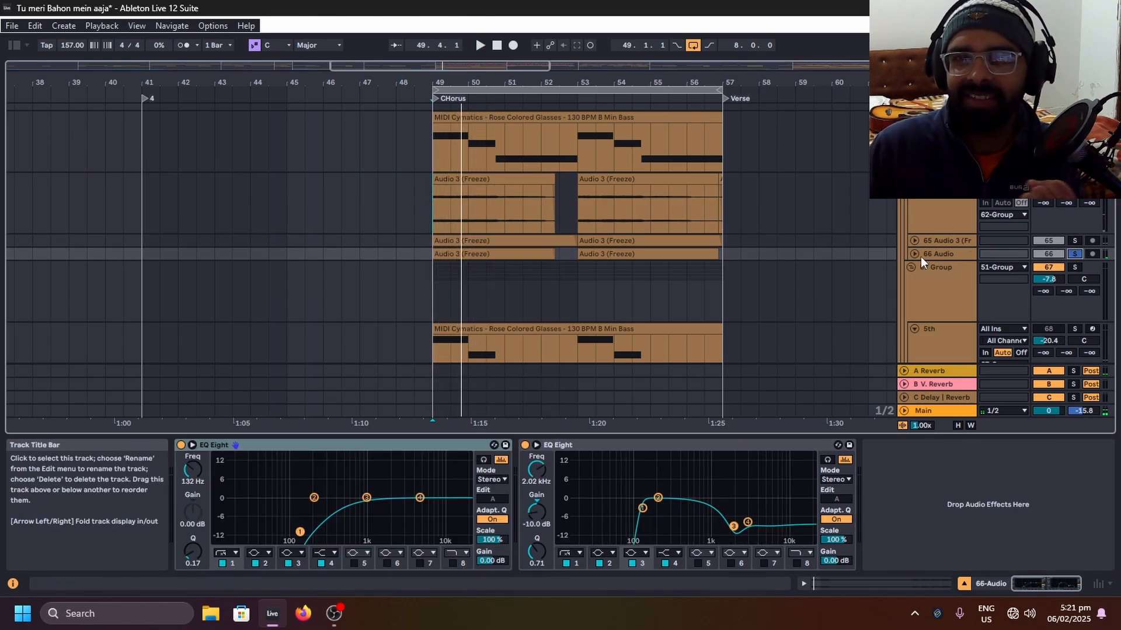
key(space)
scroll(890, 243, down, 3)
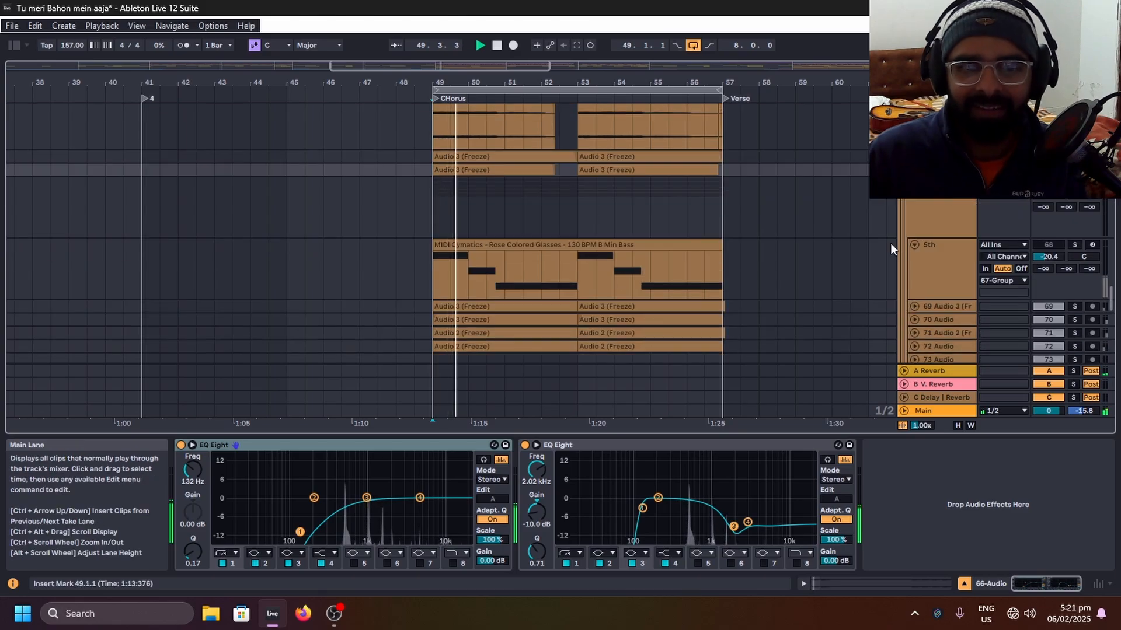
scroll(891, 242, up, 2)
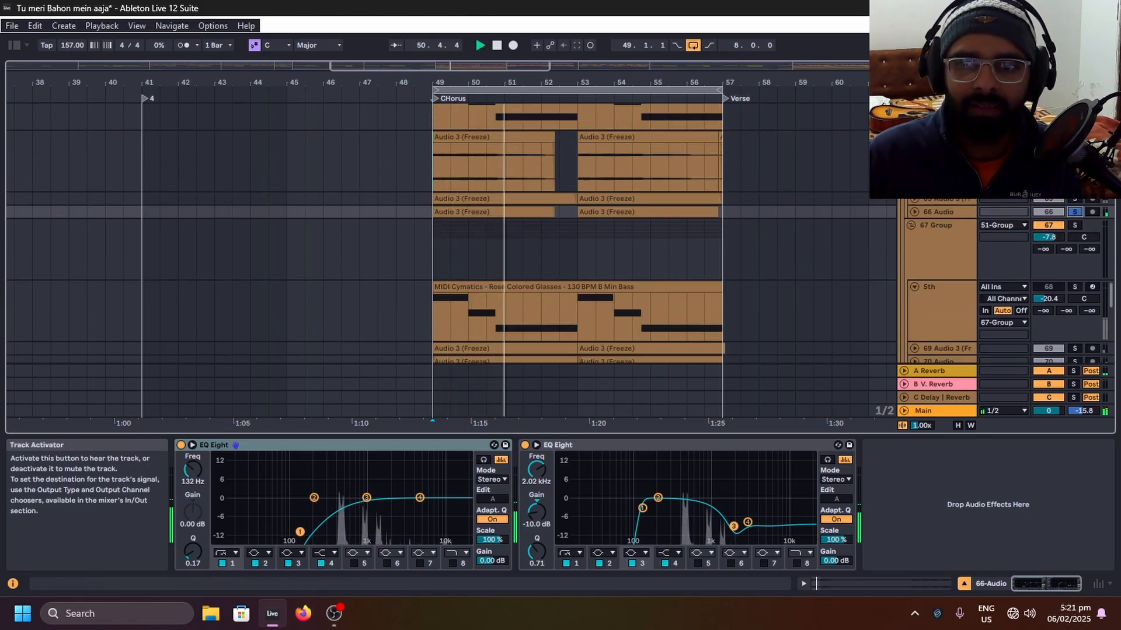
key(space)
Step: Play the 64 Audio 3 and 66 Audio tracks soloed together, then stop and unfold 66 Audio
click(1074, 137)
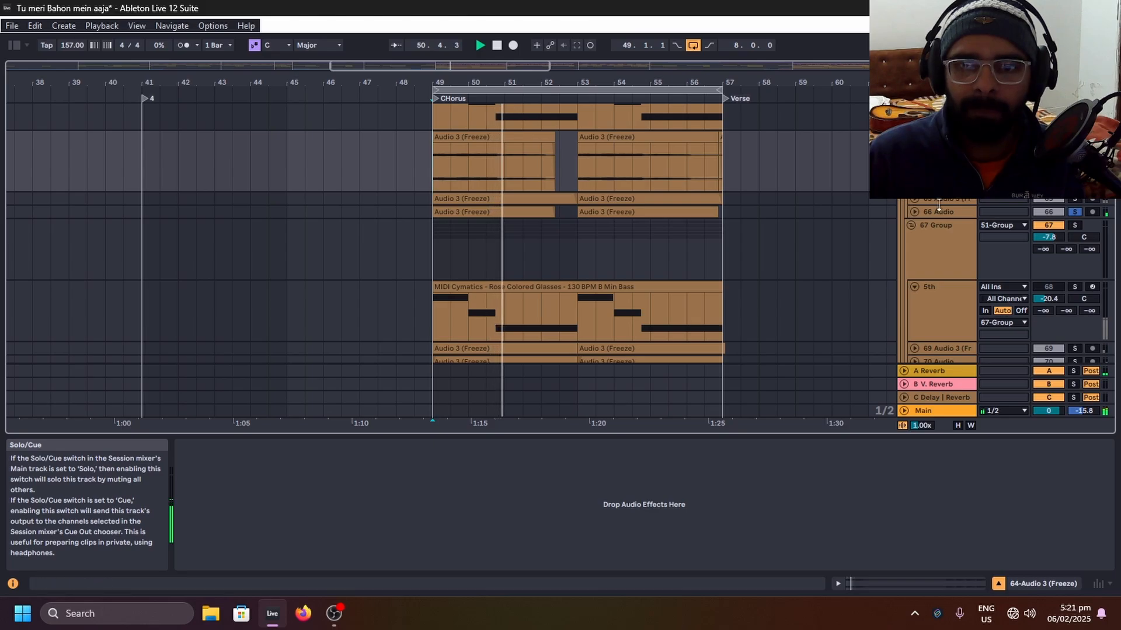
key(space)
click(913, 211)
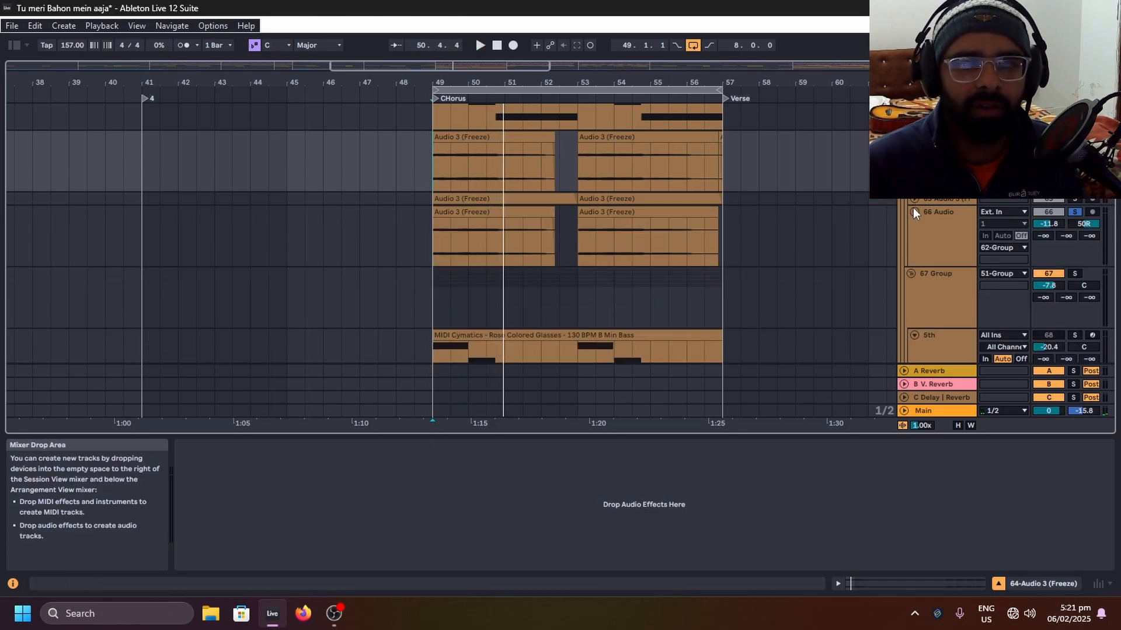
Step: Unfold and solo the 69 Audio 3 track, select its first frozen clip and play from bar 49
scroll(804, 174, down, 5)
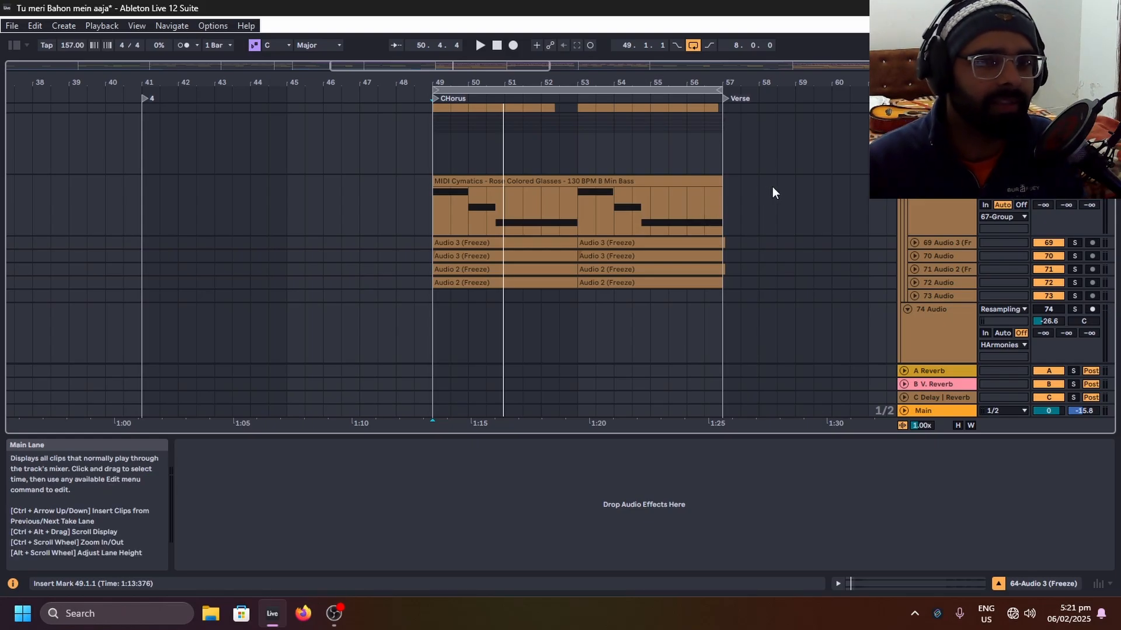
click(913, 238)
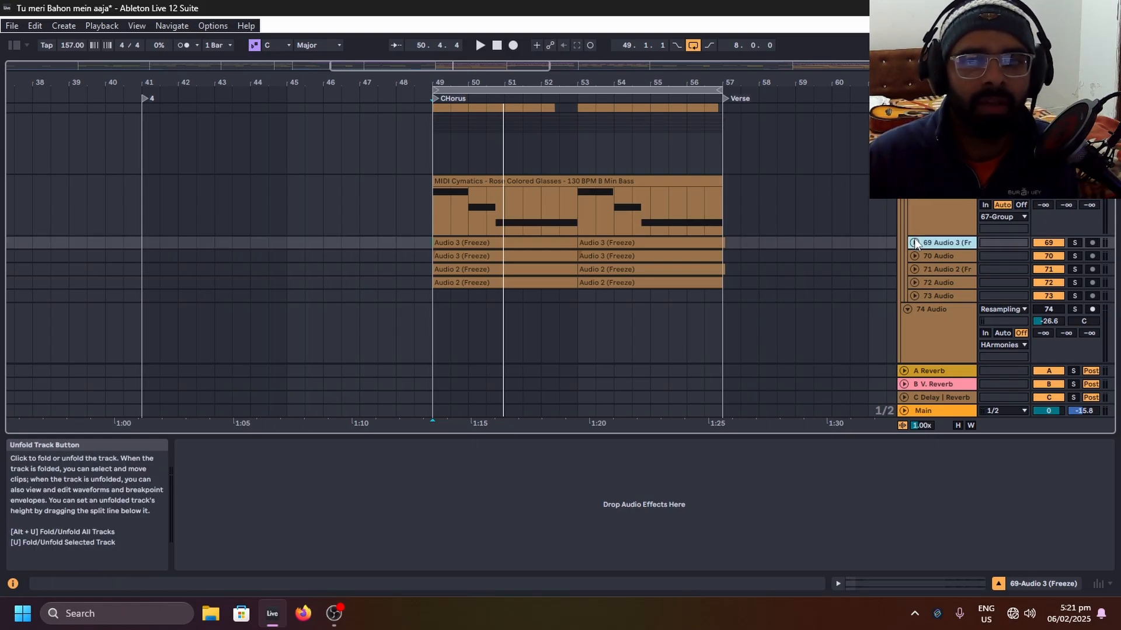
click(914, 243)
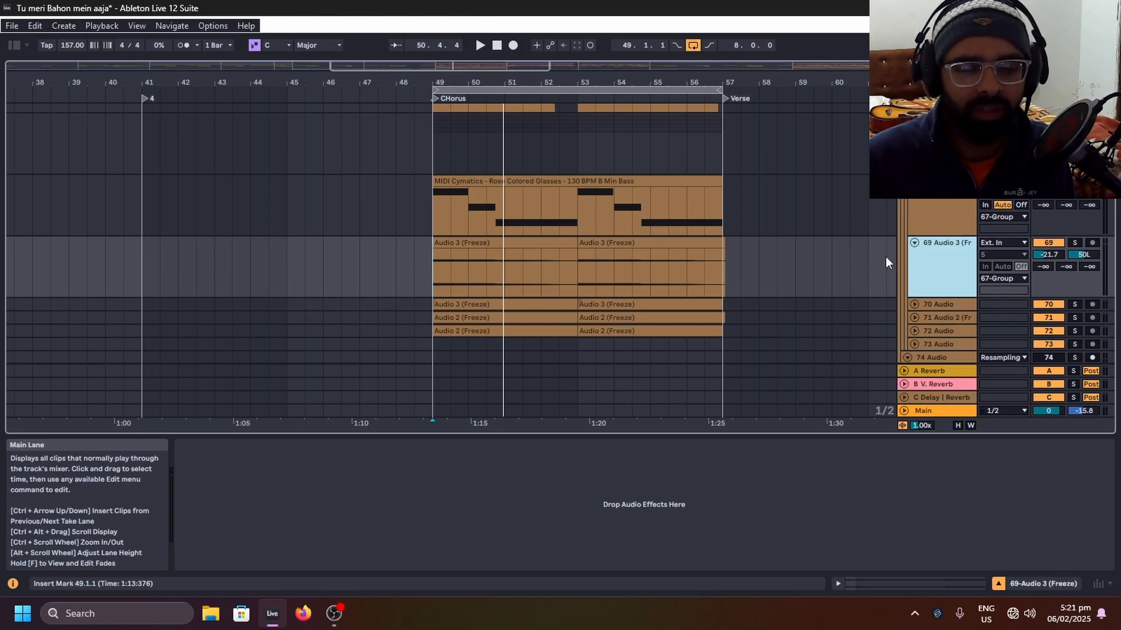
click(1074, 242)
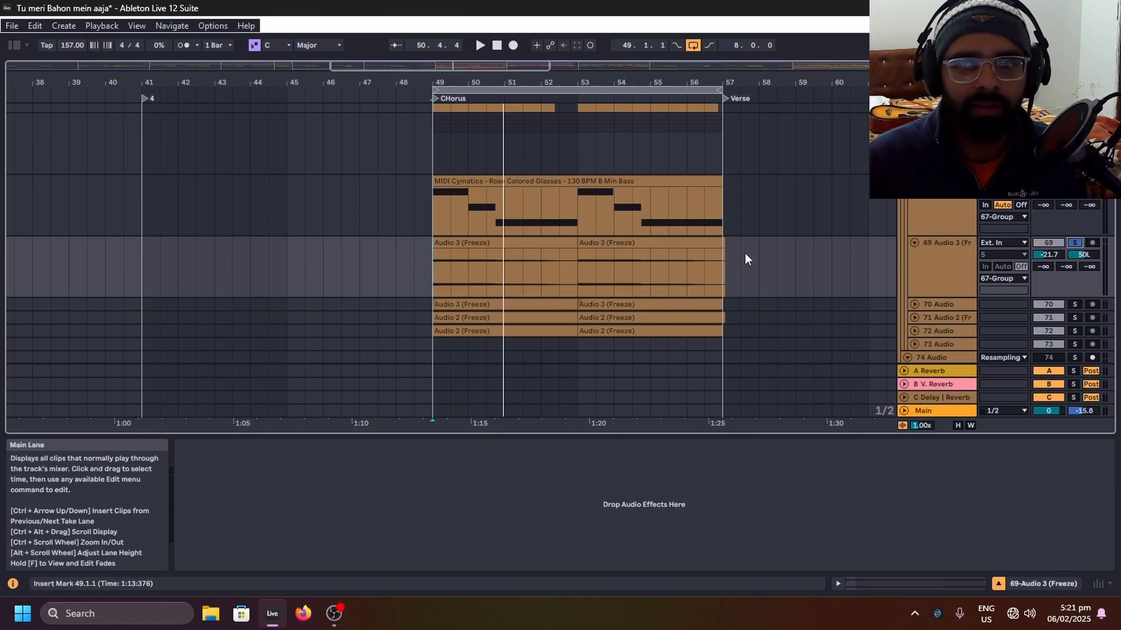
click(449, 243)
scroll(426, 261, up, 5)
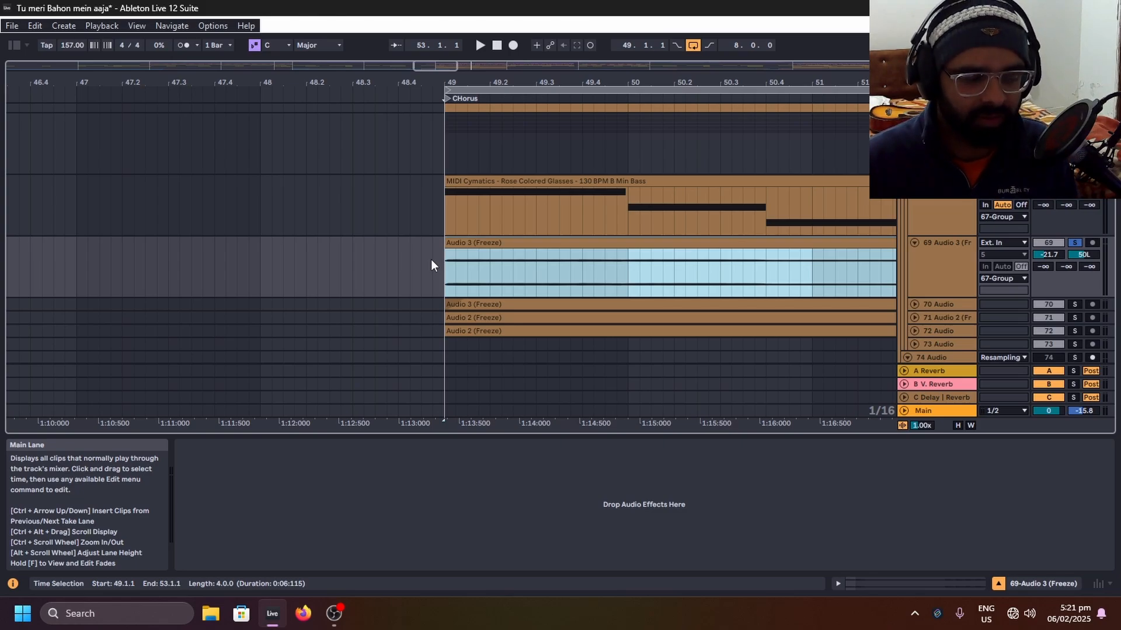
scroll(432, 259, down, 6)
scroll(464, 245, up, 4)
key(space)
scroll(592, 222, down, 1)
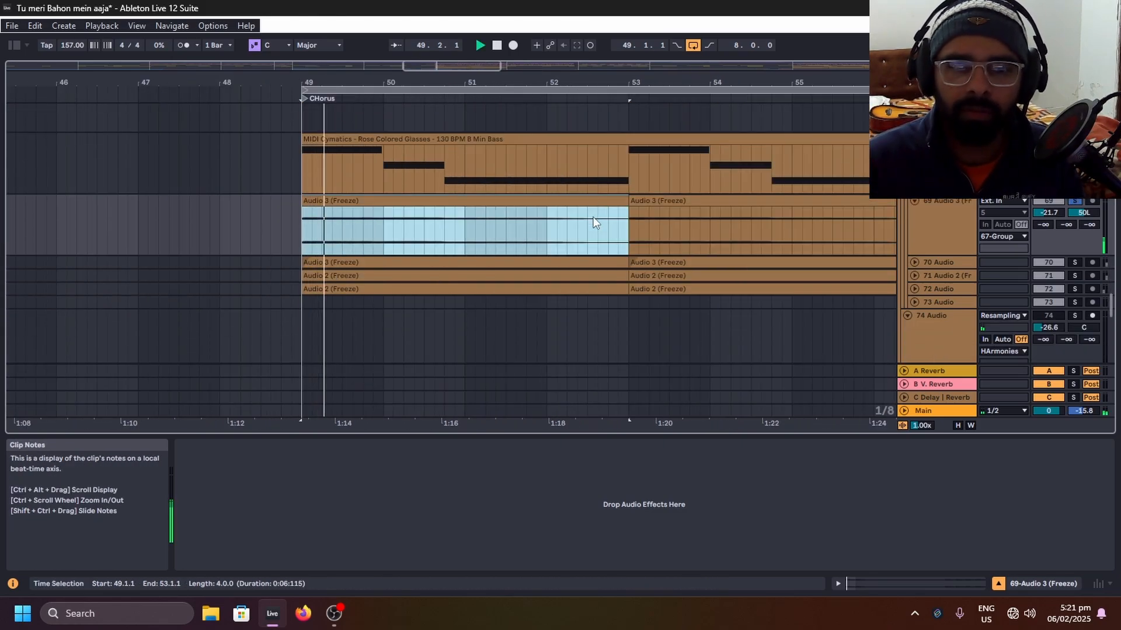
scroll(780, 249, down, 5)
scroll(825, 250, up, 5)
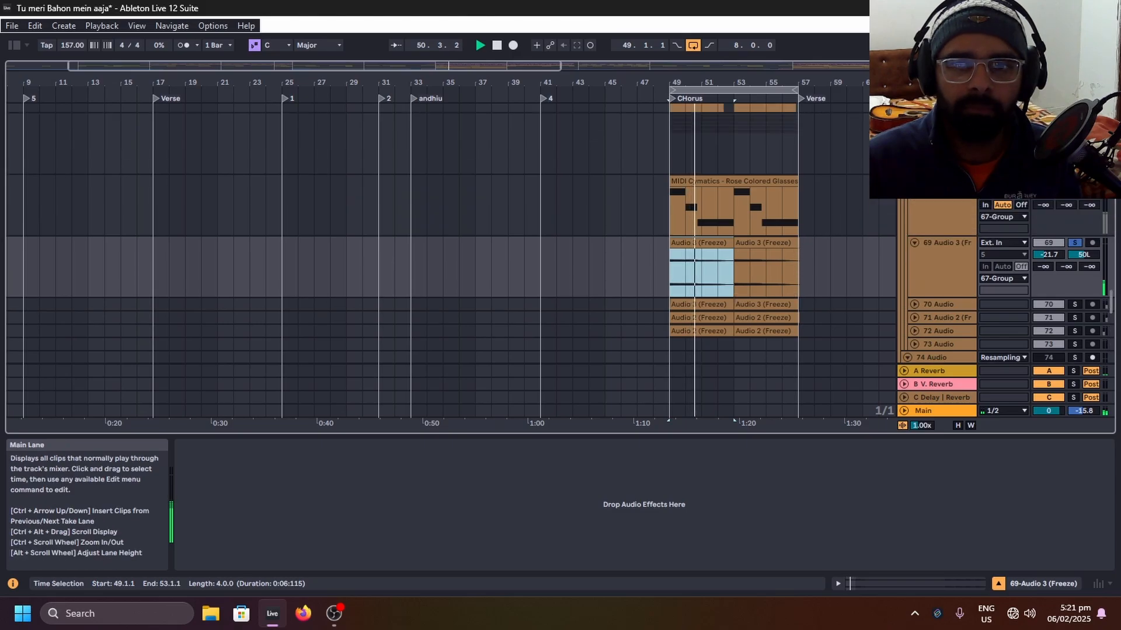
Step: Unfold and solo the 70 Audio track, play it from bar 49 and select its range from bar 46 to 58
scroll(957, 219, down, 3)
scroll(854, 256, down, 1)
click(915, 248)
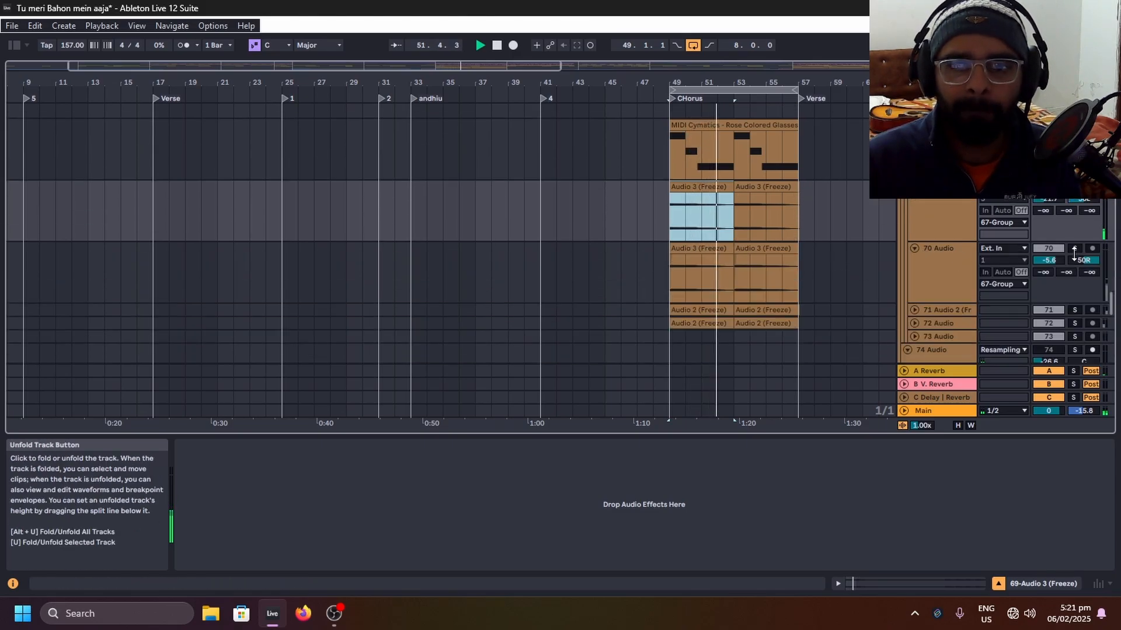
click(1074, 250)
key(space)
key(space)
scroll(817, 259, down, 2)
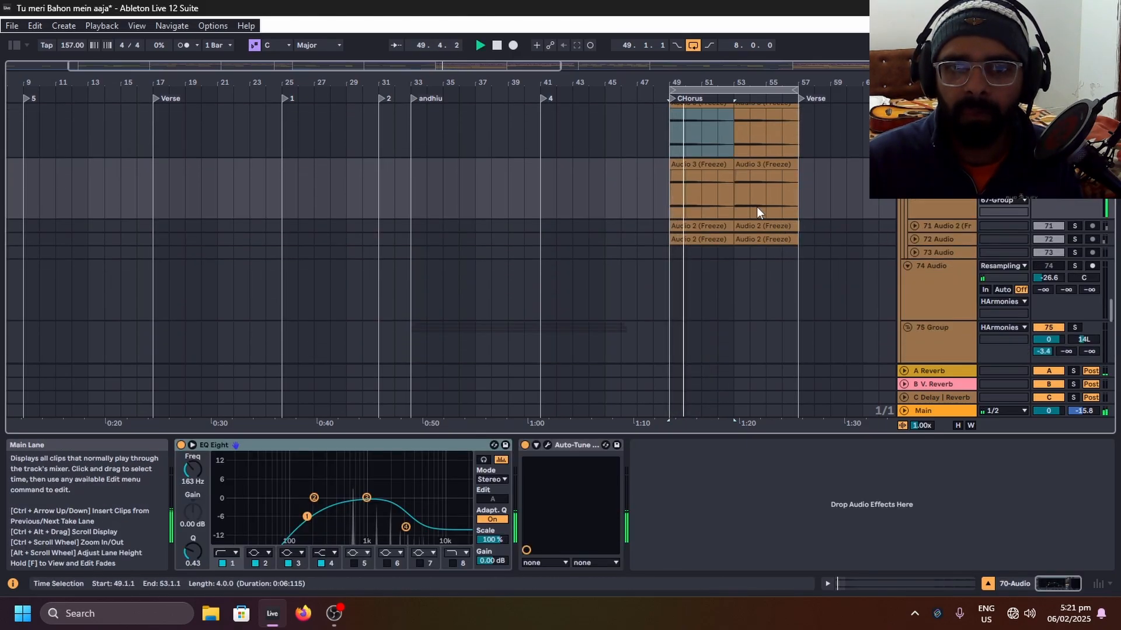
drag(622, 186, 817, 198)
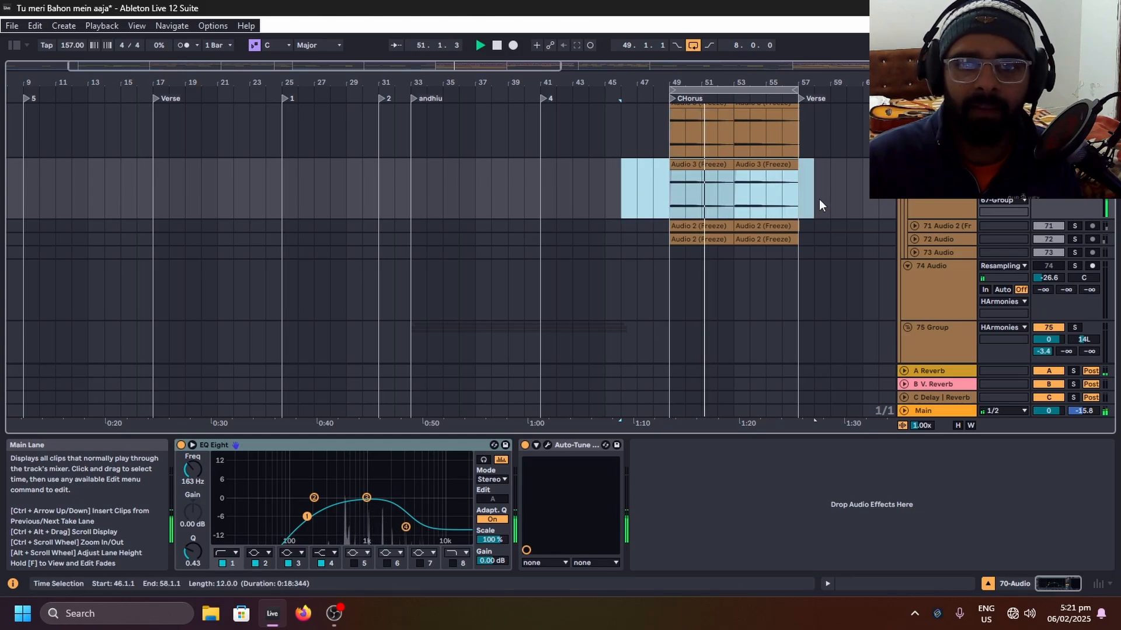
Step: Unfold and solo the 71 Audio 2 track, then play it from just before bar 49
click(914, 226)
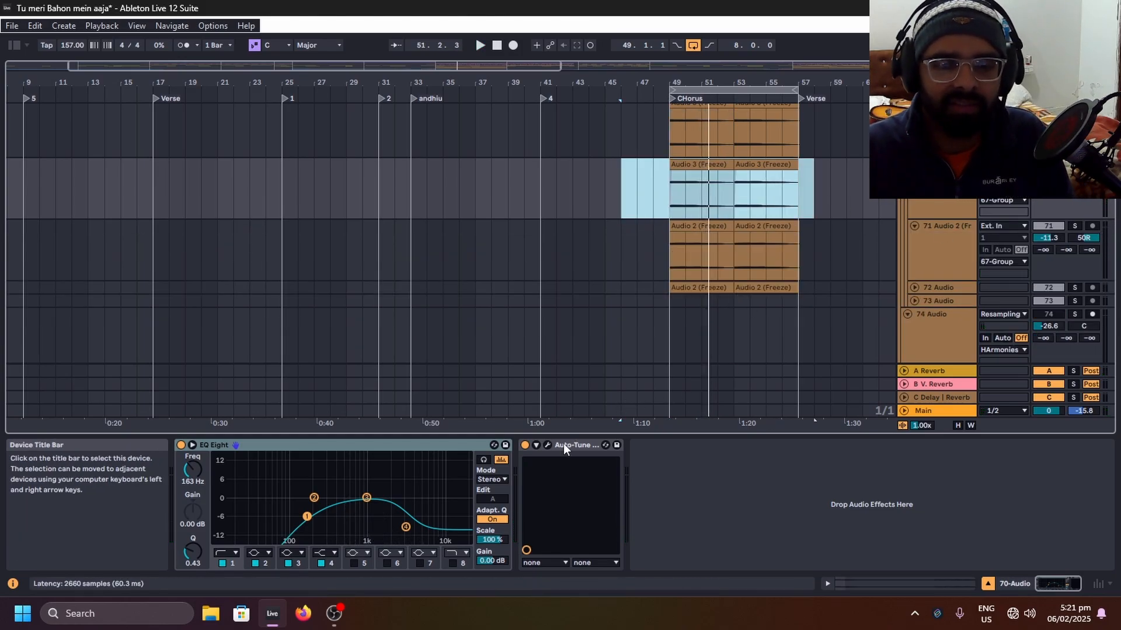
click(1074, 226)
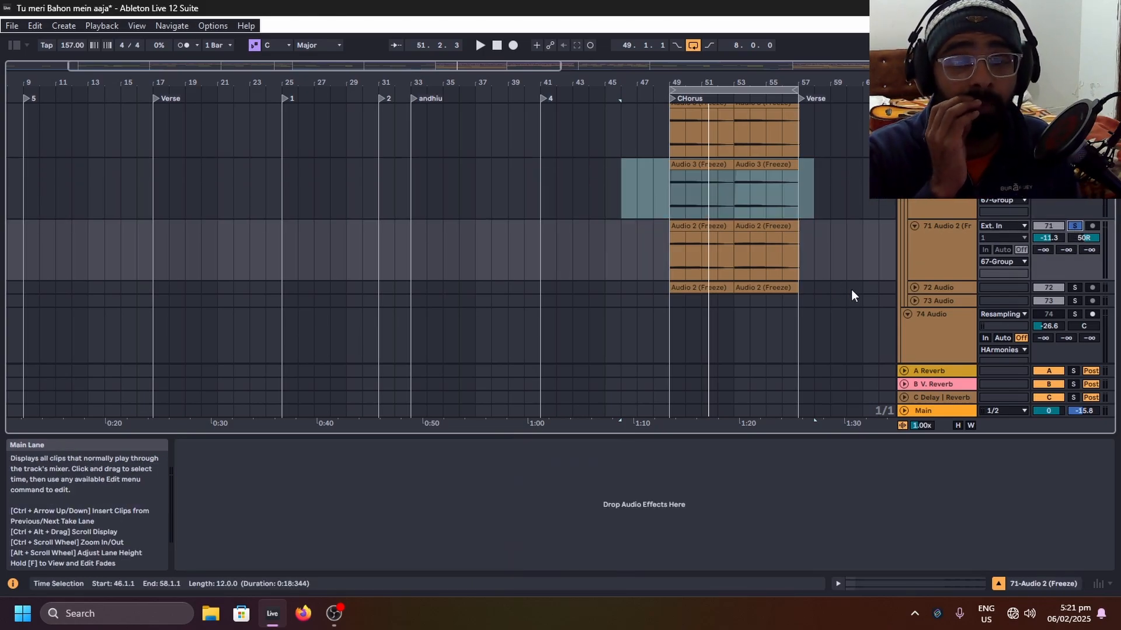
click(668, 254)
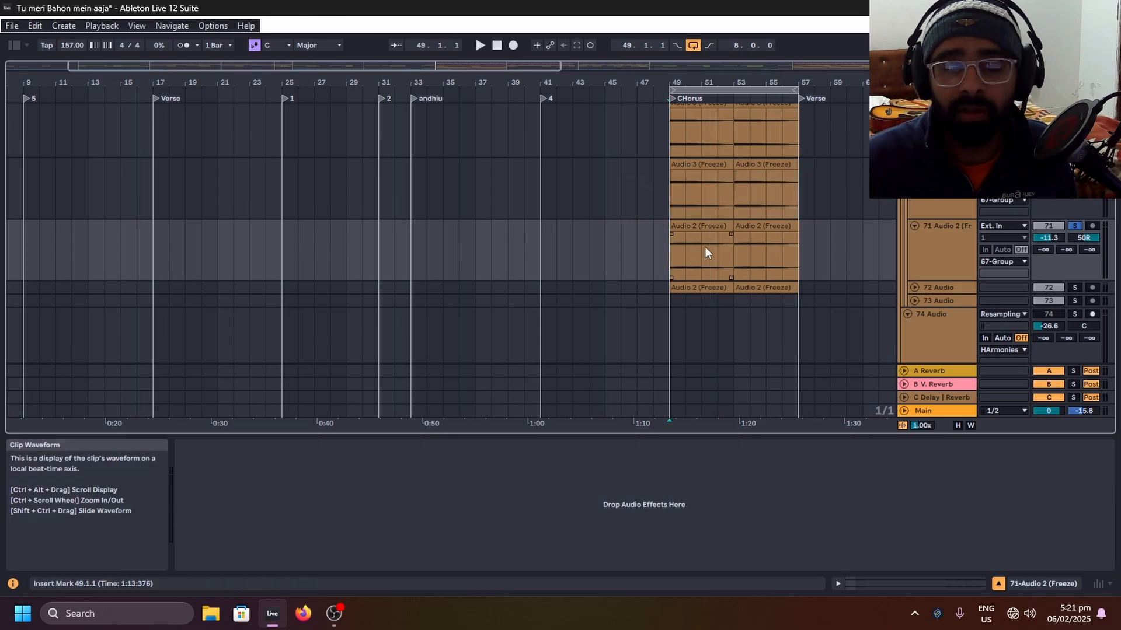
scroll(748, 245, up, 5)
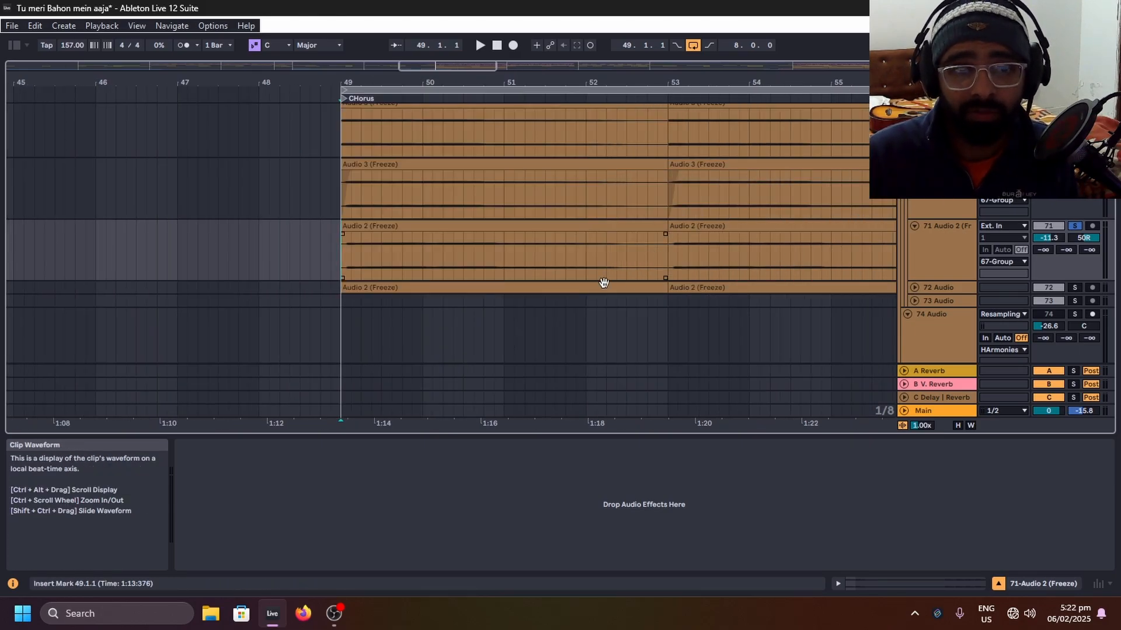
click(336, 257)
key(space)
scroll(351, 251, down, 3)
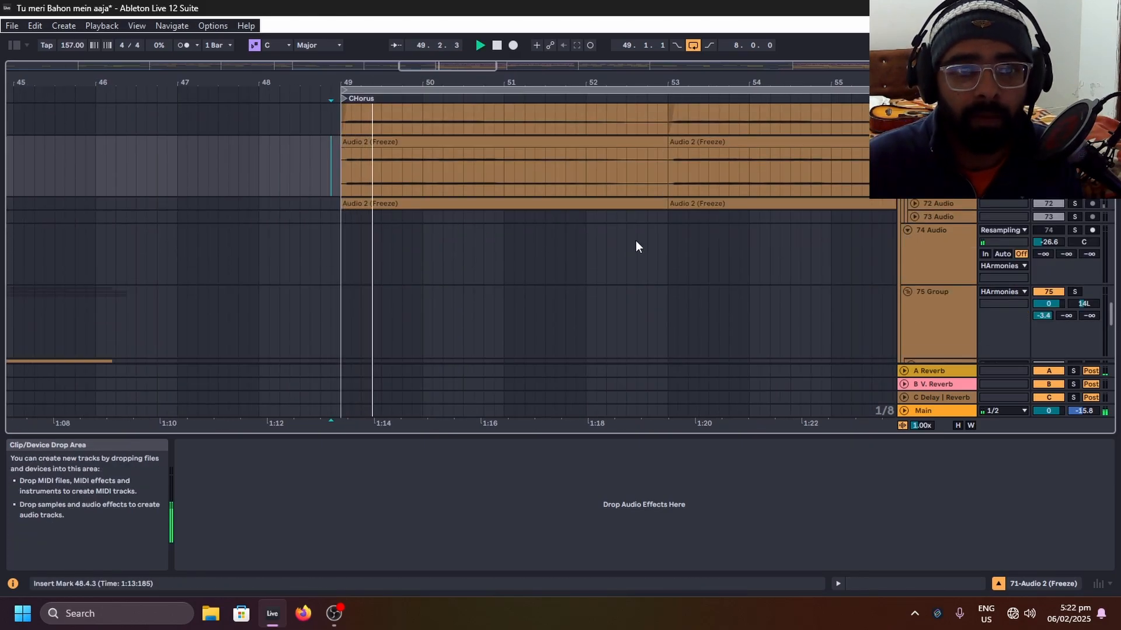
Step: Unfold and solo the 72 Audio track, play it from bar 49, then stop
click(914, 203)
scroll(759, 213, down, 5)
click(617, 179)
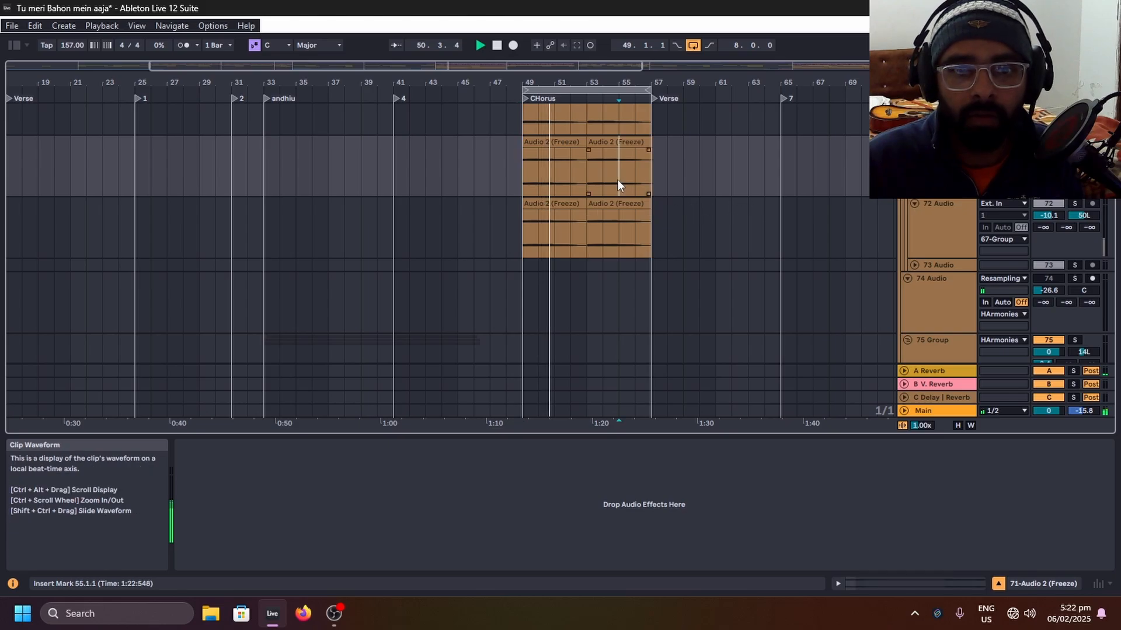
click(524, 230)
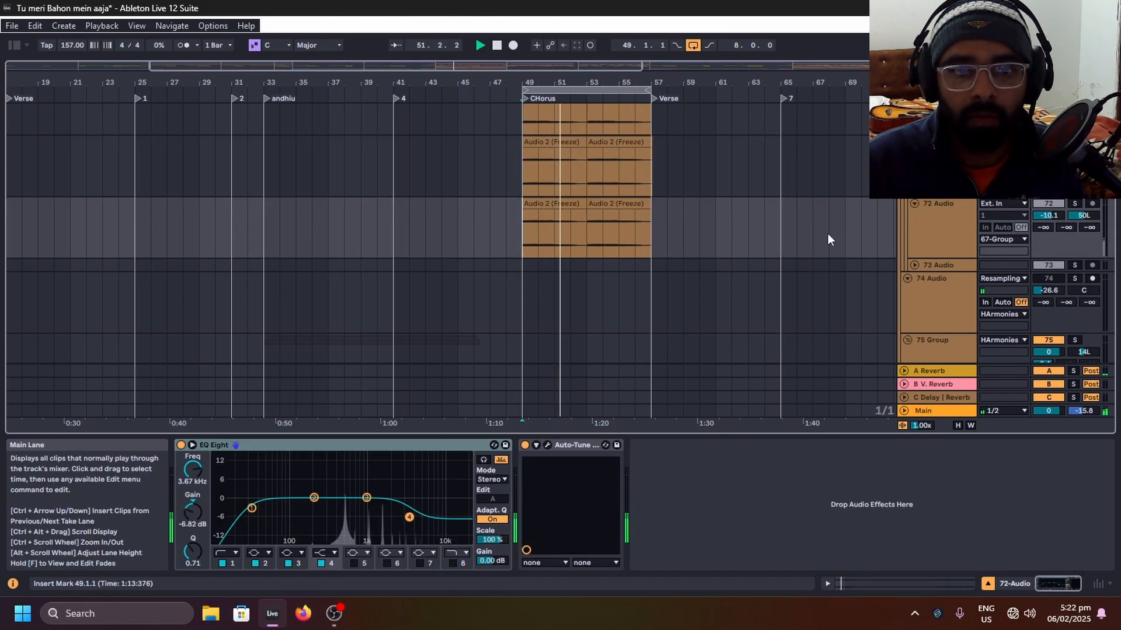
click(1074, 203)
scroll(710, 213, up, 8)
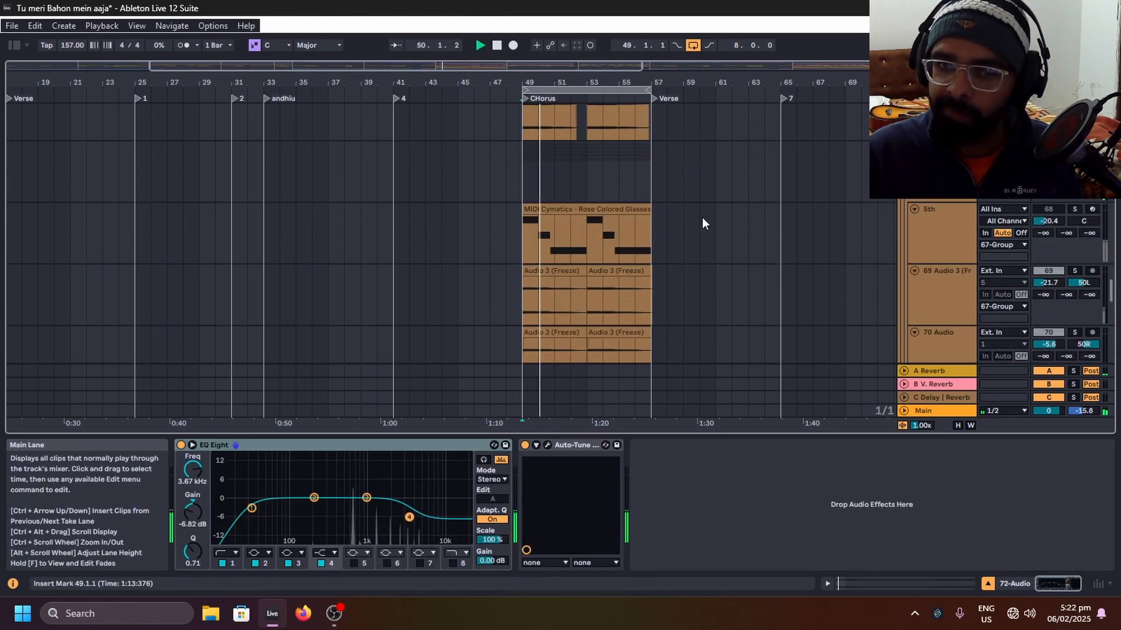
scroll(929, 205, up, 10)
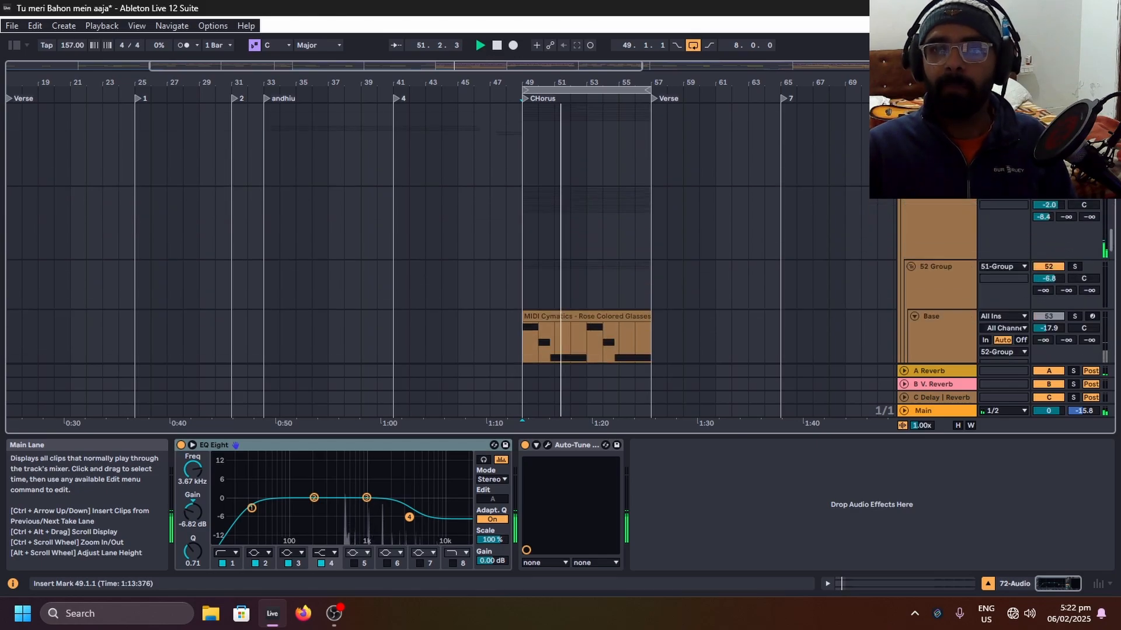
key(space)
Step: Fold the HArmonies group and play all its layers together from bar 49, then stop
click(903, 179)
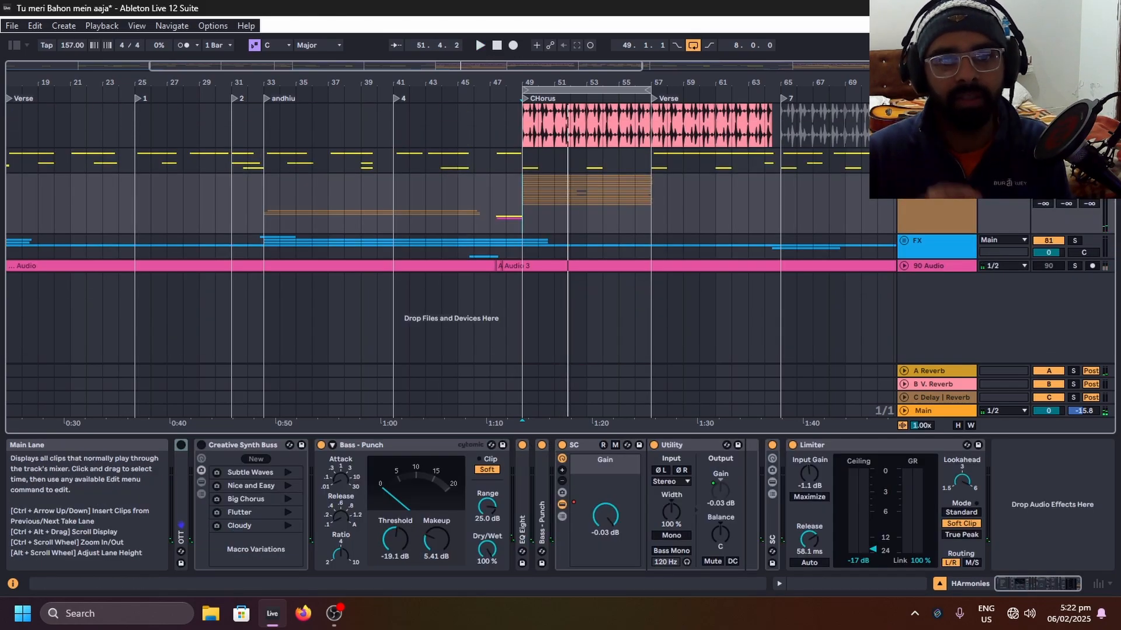
key(space)
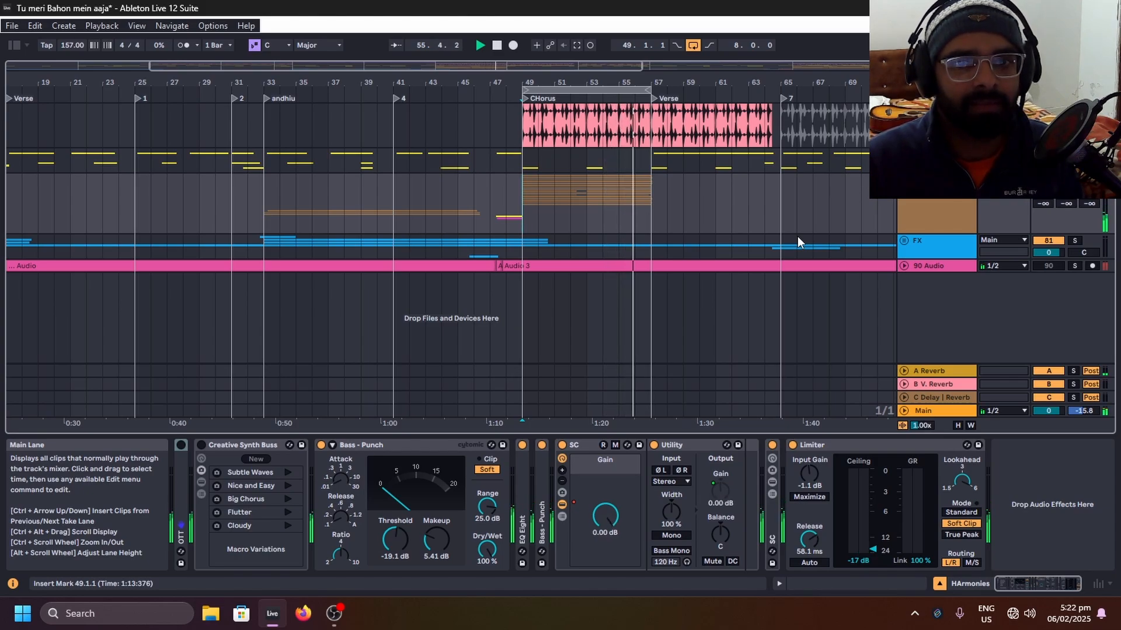
key(space)
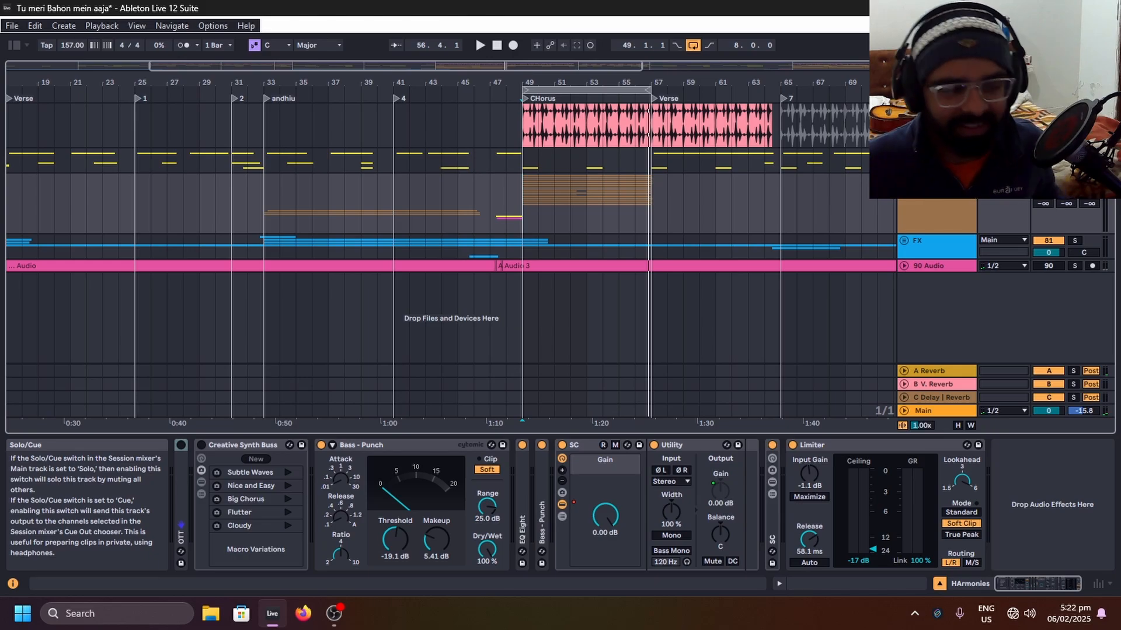
Step: Play all the layers from bar 49, then loop bars 57 to 65 from a selection on the HArmonies lane
key(space)
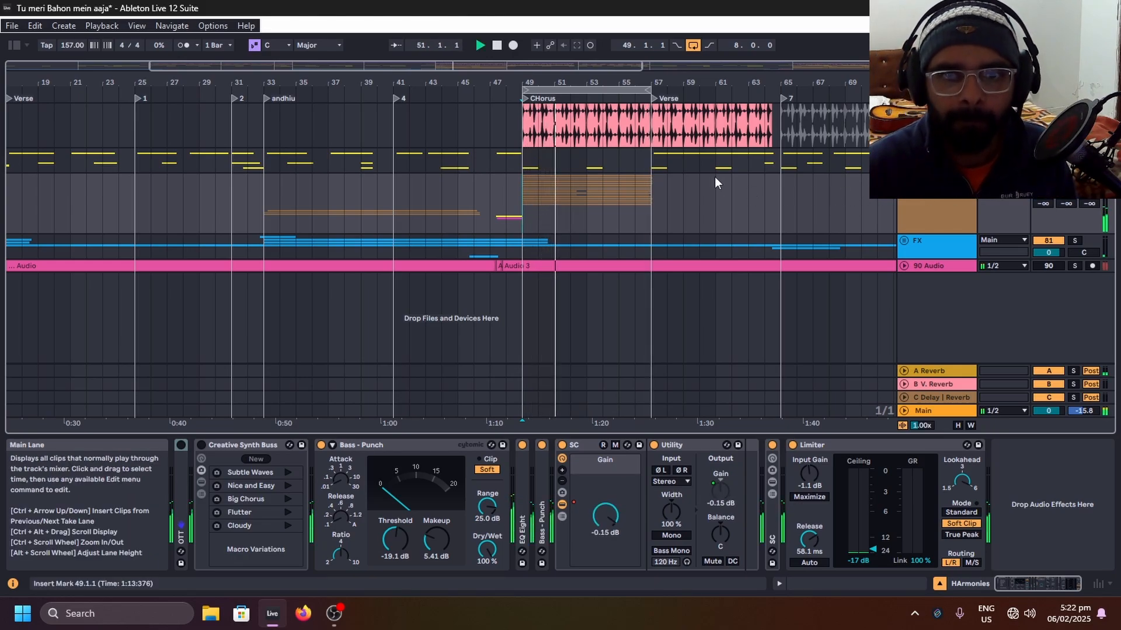
key(minus)
key(plus)
drag(424, 202, 553, 208)
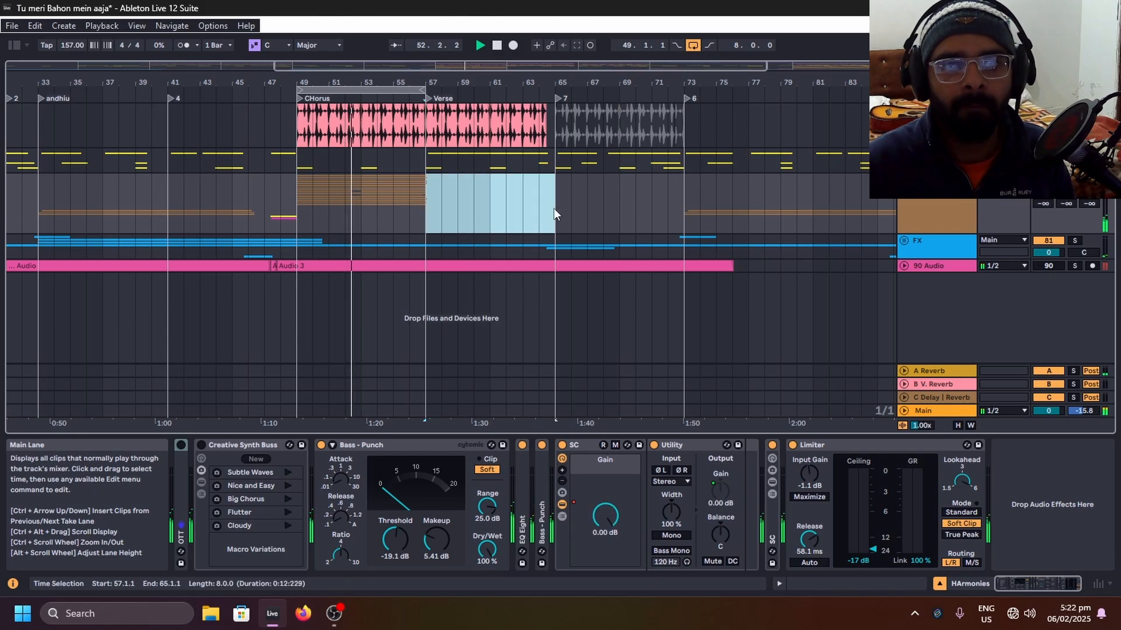
key(ctrl+l)
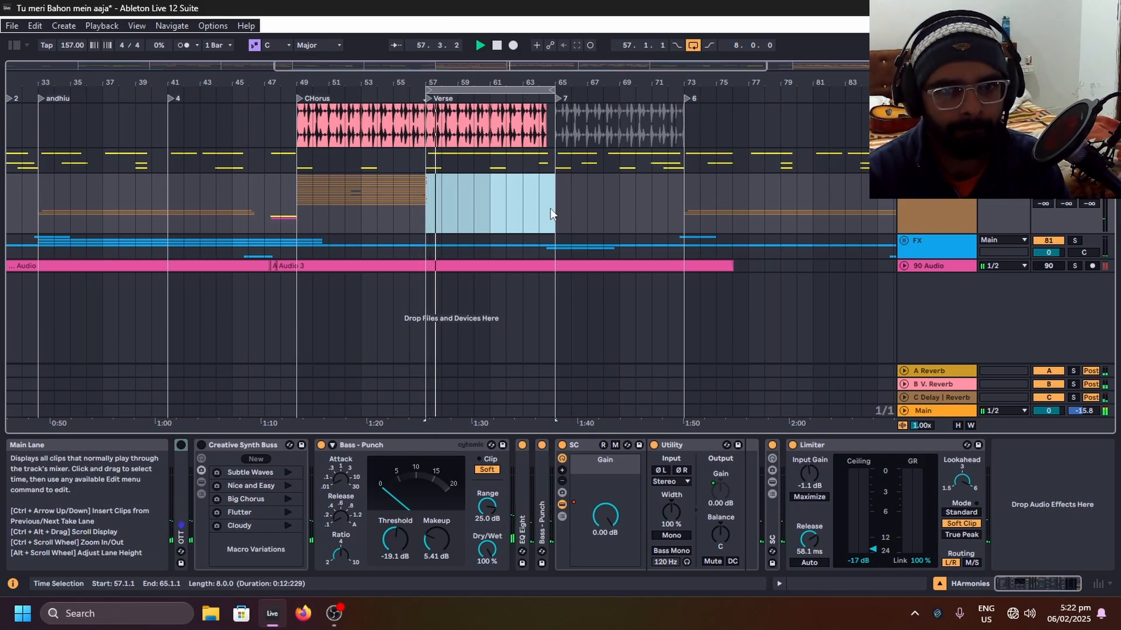
Step: Turn off arrangement looping and look through the drum tracks while the section after bar 57 plays
scroll(546, 201, up, 6)
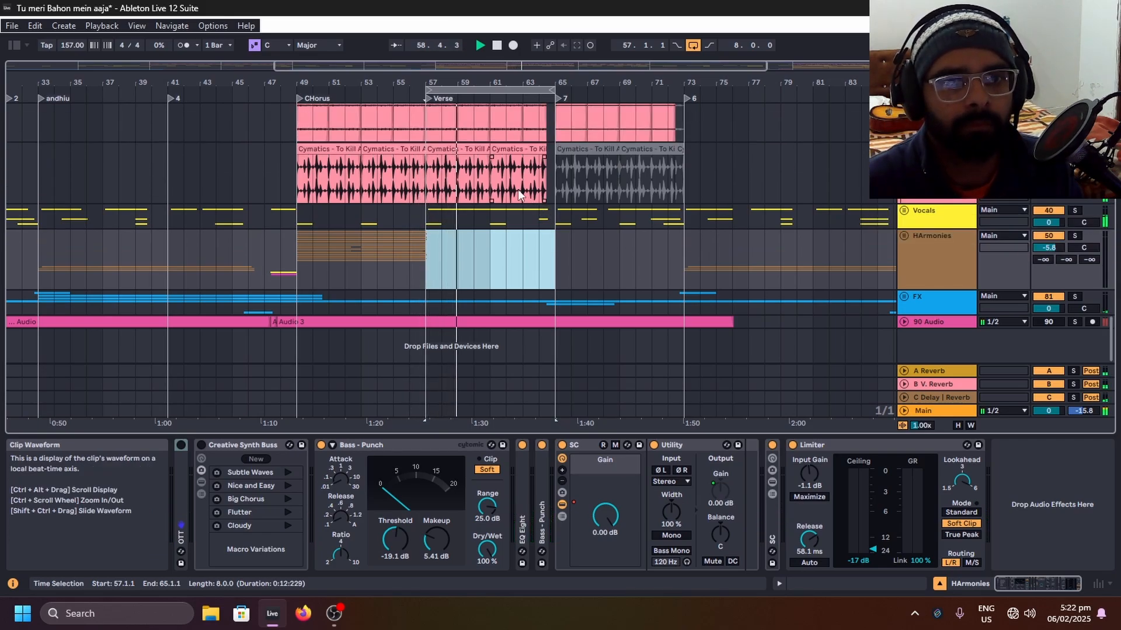
scroll(577, 190, up, 5)
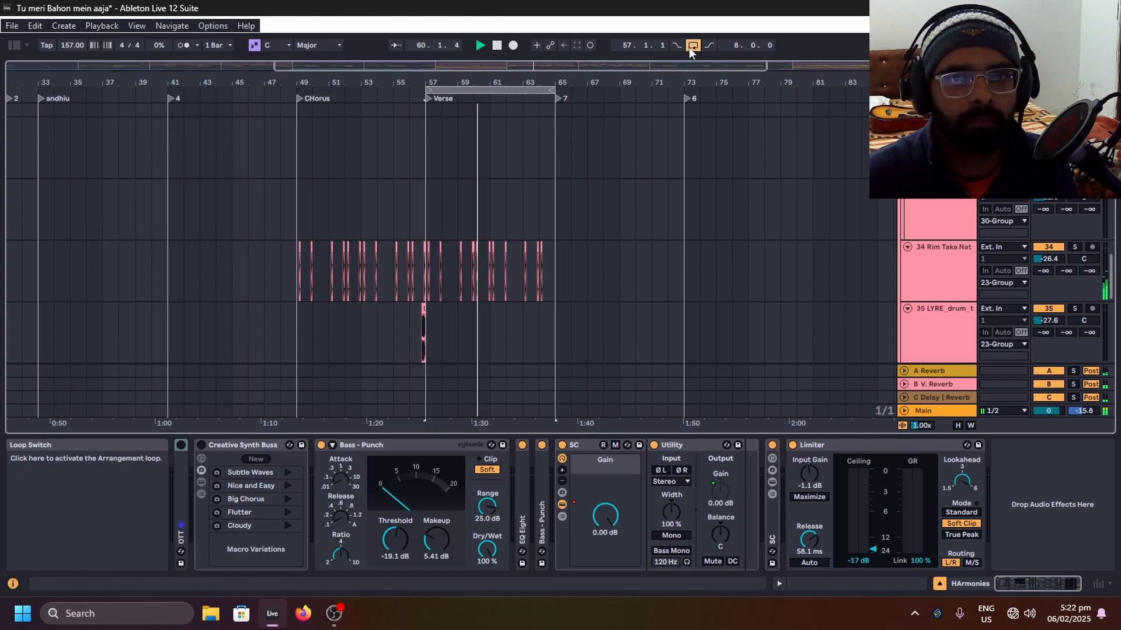
click(692, 45)
scroll(713, 181, up, 7)
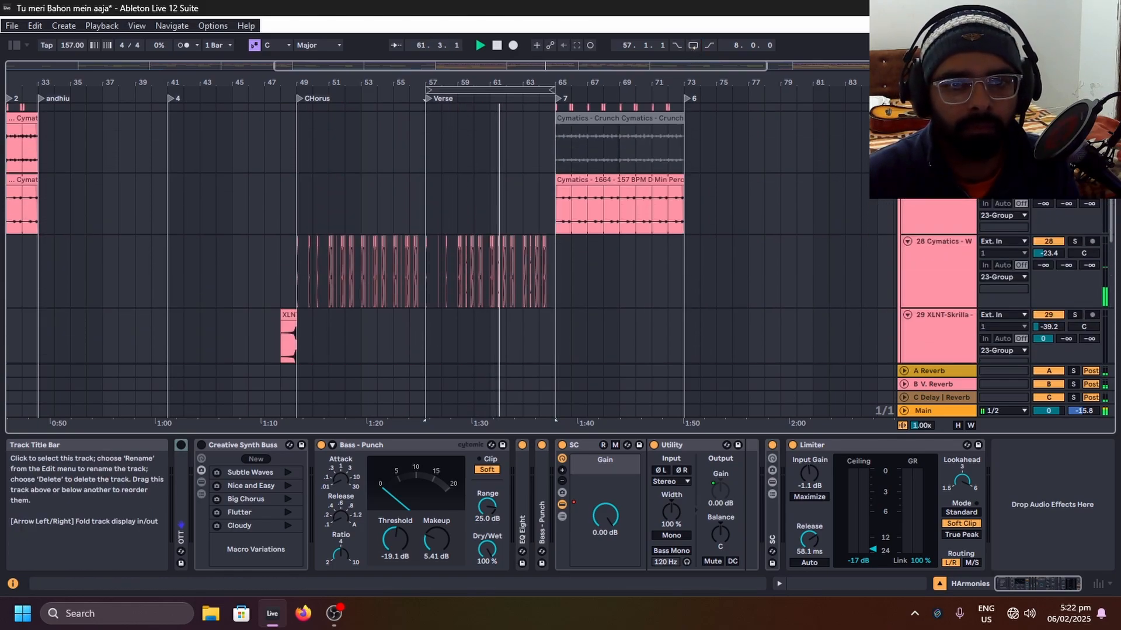
scroll(688, 243, up, 3)
scroll(688, 243, down, 10)
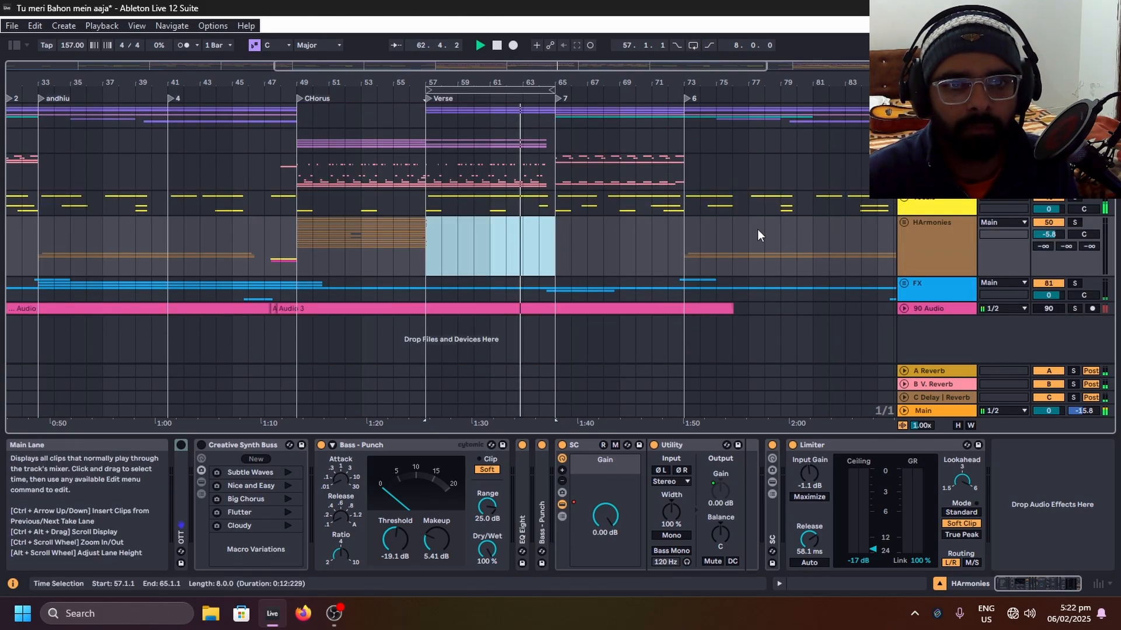
Step: Set the loop to bars 57 to 73 from the HArmonies lane and play it, then turn looping off and stop
drag(680, 247, 426, 247)
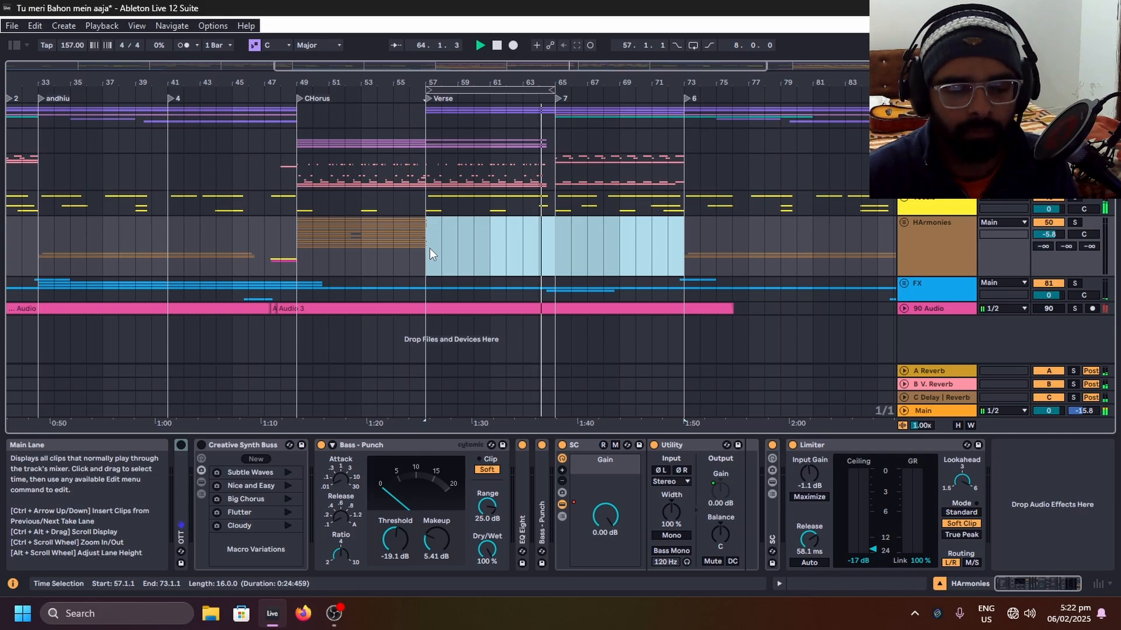
key(ctrl+l)
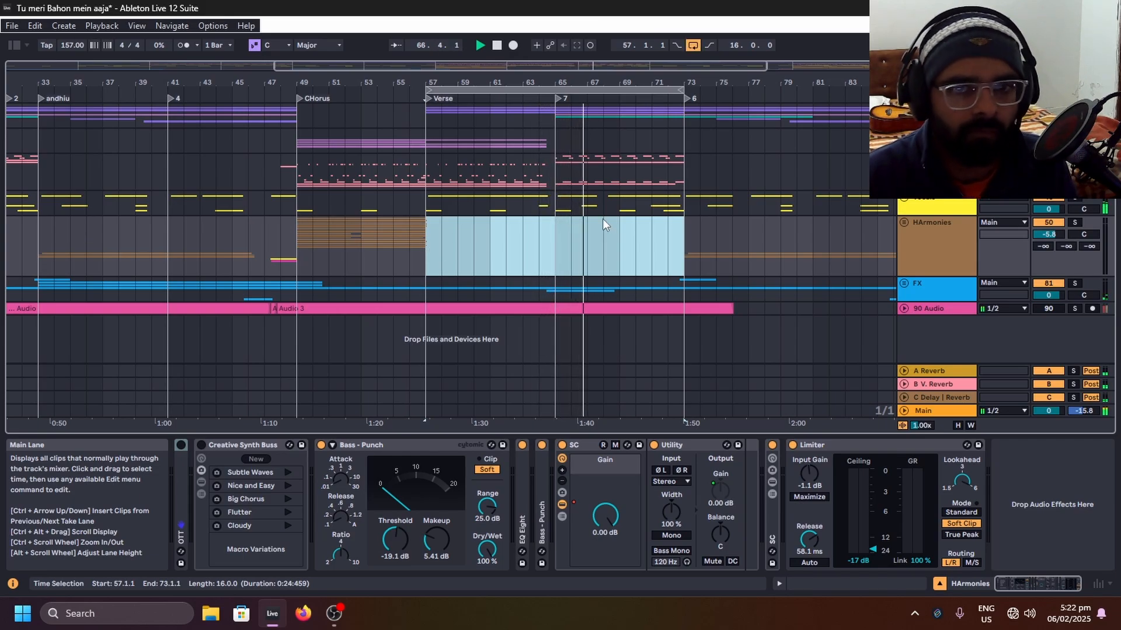
scroll(603, 219, down, 4)
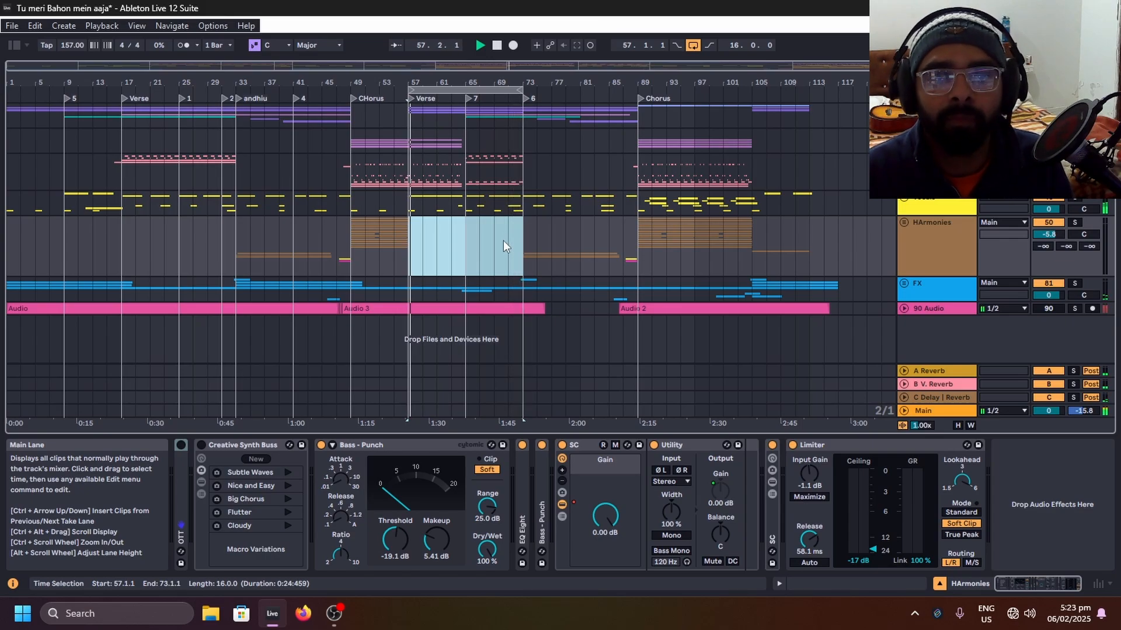
key(plus)
click(693, 46)
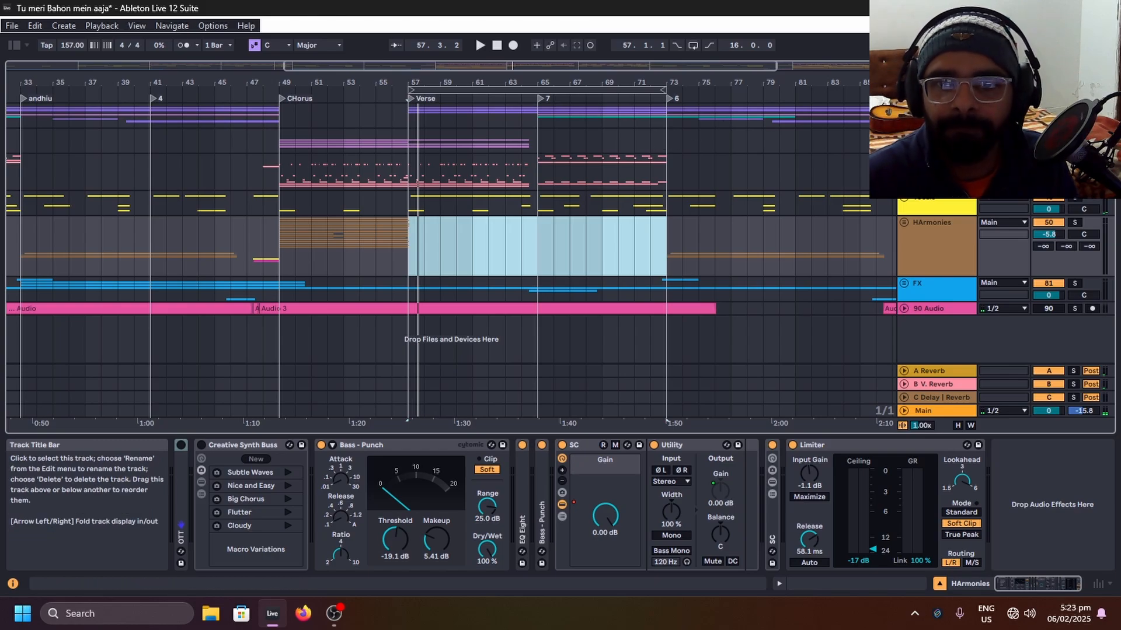
Step: Select bars 57 to 65 on the 1-Group lane, solo that group and play it briefly
key(plus)
drag(412, 120, 700, 124)
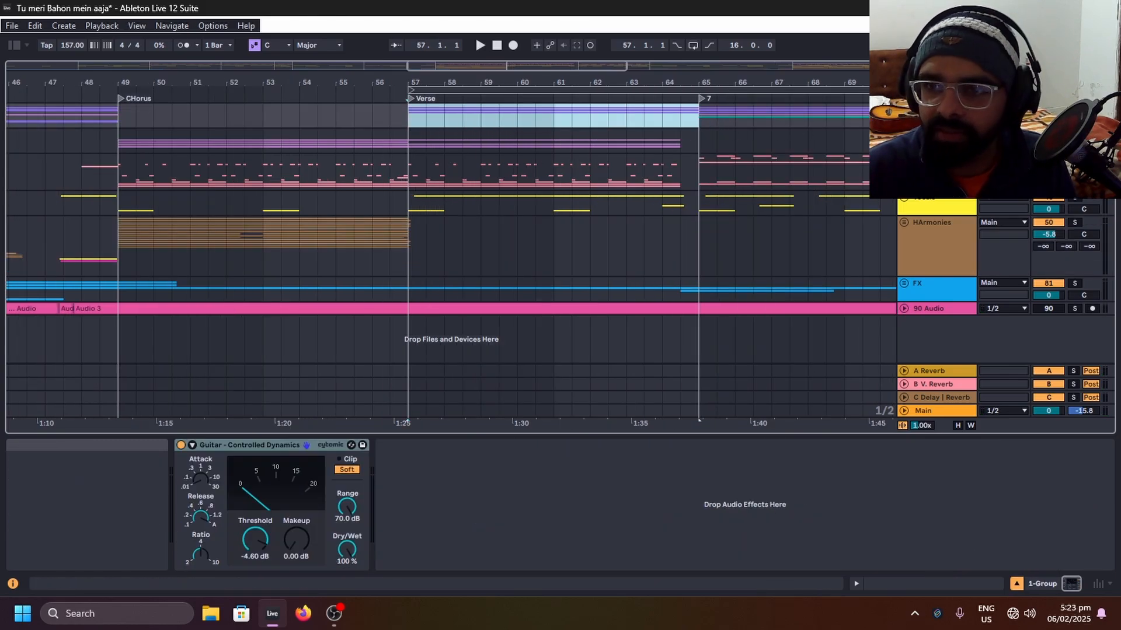
click(1075, 110)
key(space)
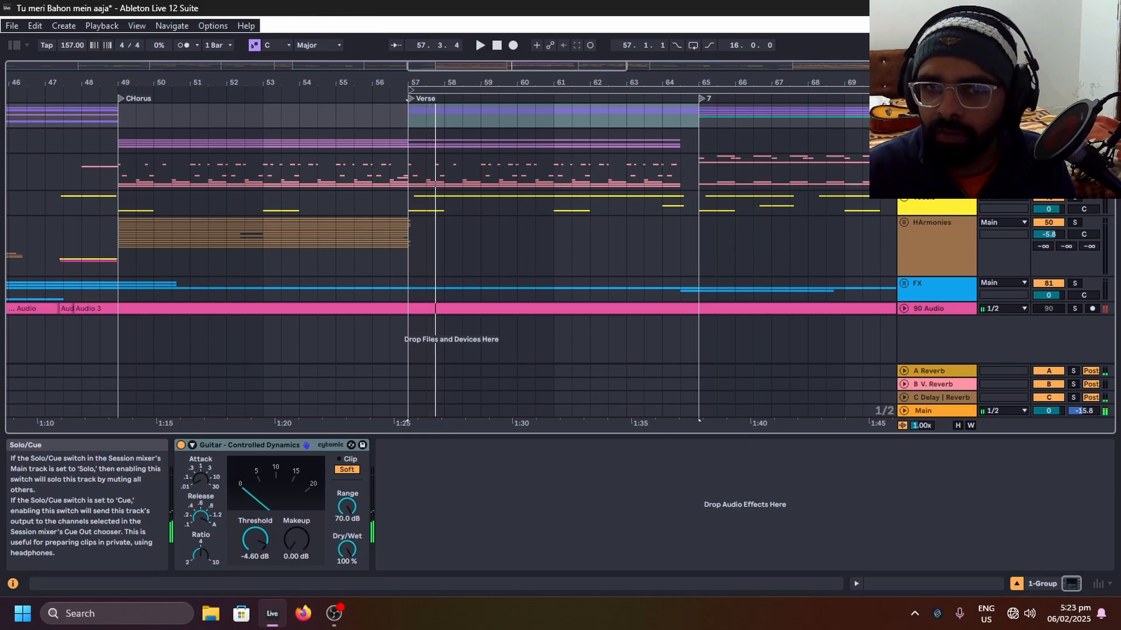
Step: Solo and unfold the 12-Group, select the 18 Wub Bass clip at bar 57 and play it briefly
click(1074, 135)
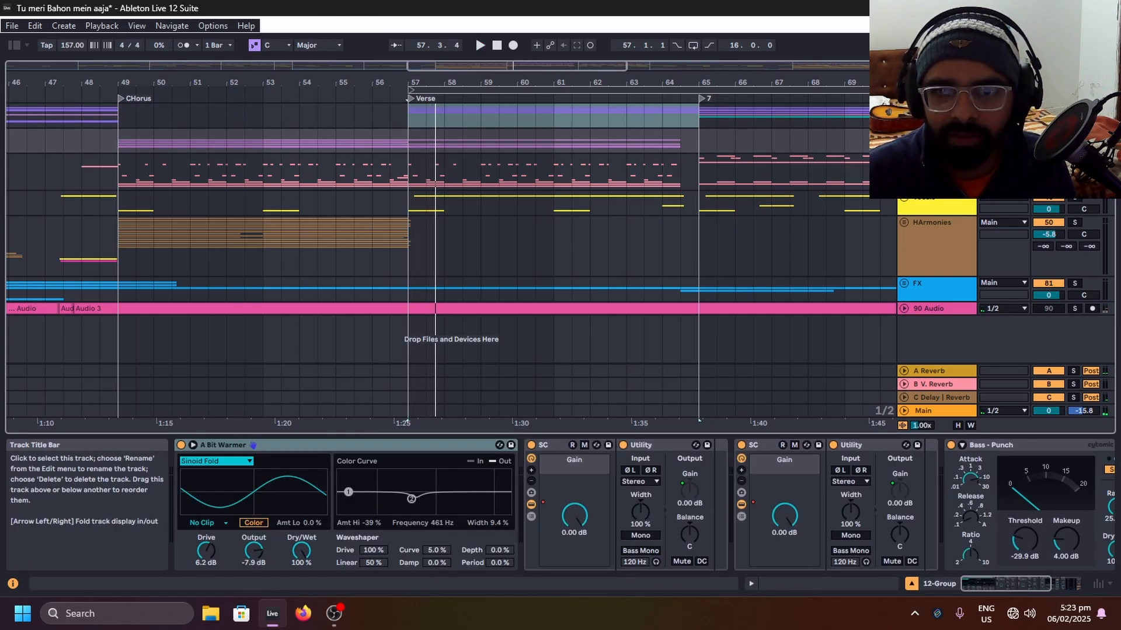
click(904, 135)
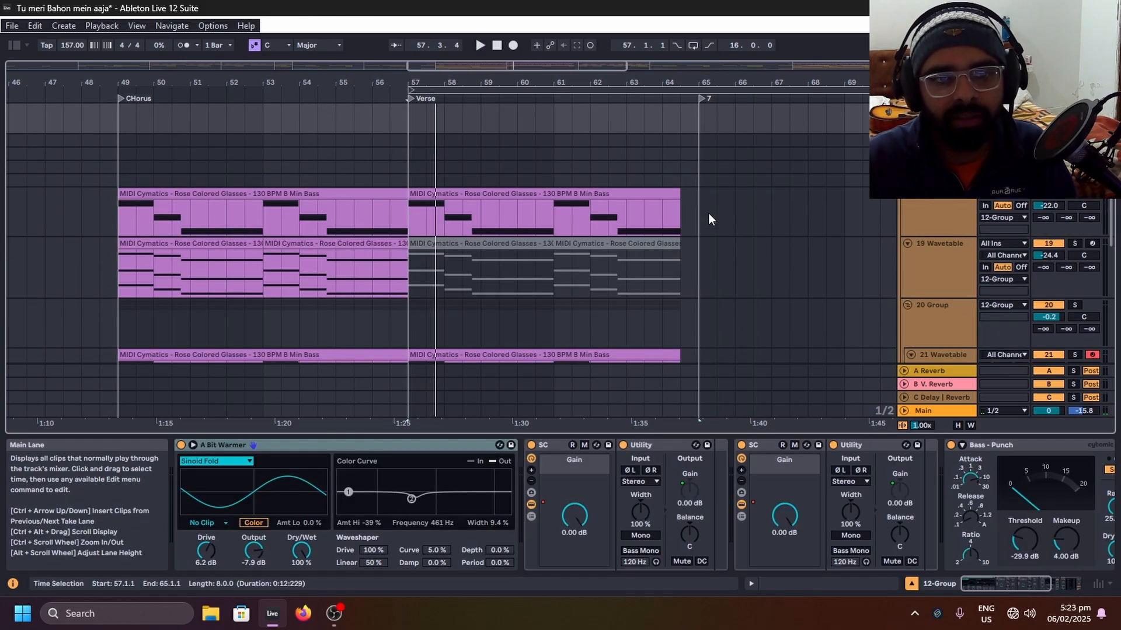
click(465, 187)
key(space)
scroll(475, 218, down, 4)
key(space)
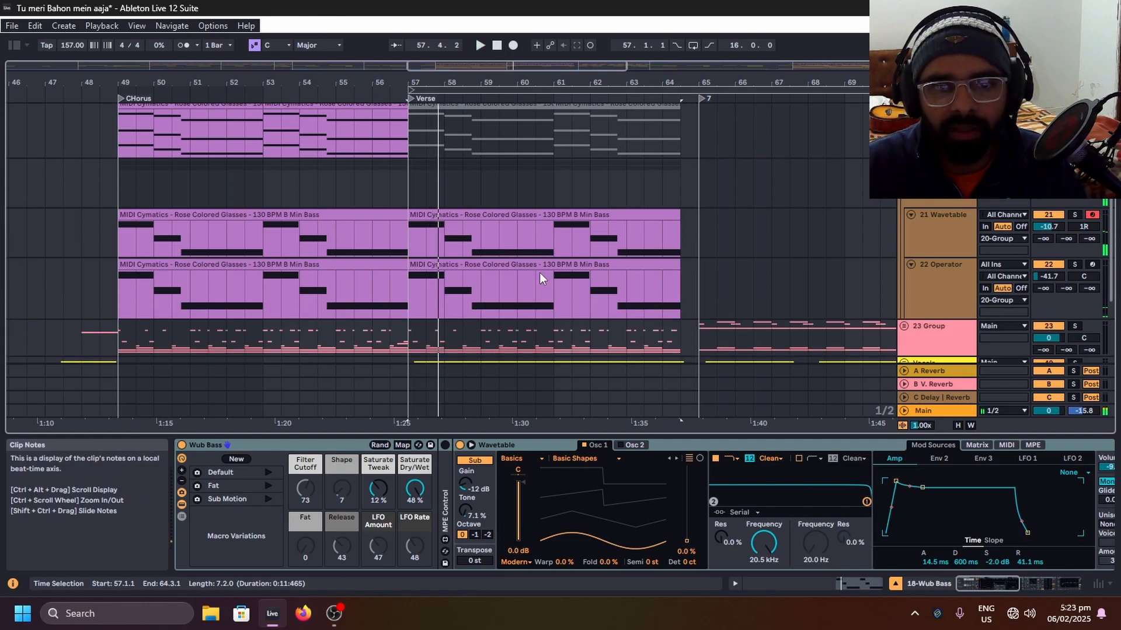
Step: Select the deactivated clip at bar 57 on the 19 Wavetable track, then fold the 12-Group
scroll(475, 245, up, 3)
click(450, 188)
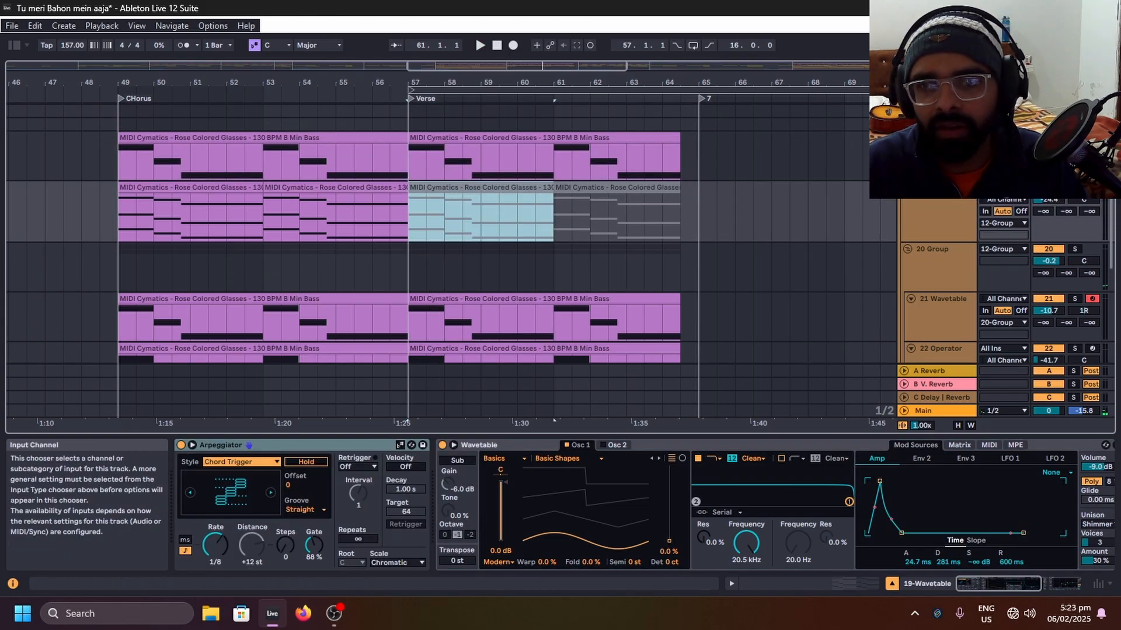
scroll(747, 185, up, 3)
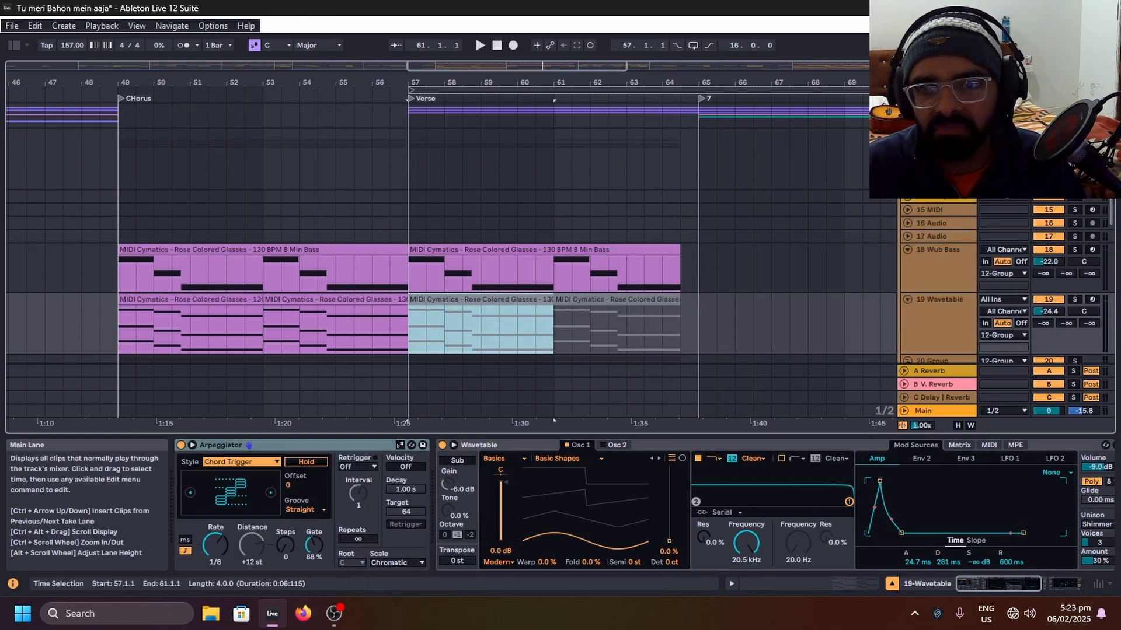
click(904, 135)
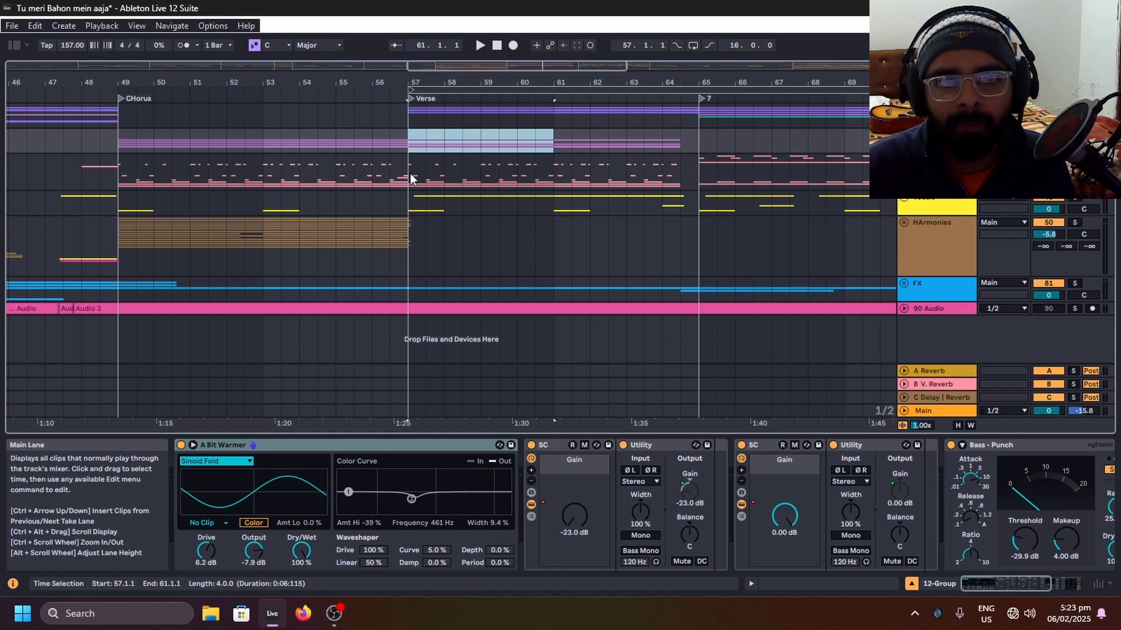
Step: Mark the verse from bar 57 on the 23-Group, 1-Group and Vocals lanes in turn
drag(410, 173, 642, 174)
drag(400, 106, 765, 112)
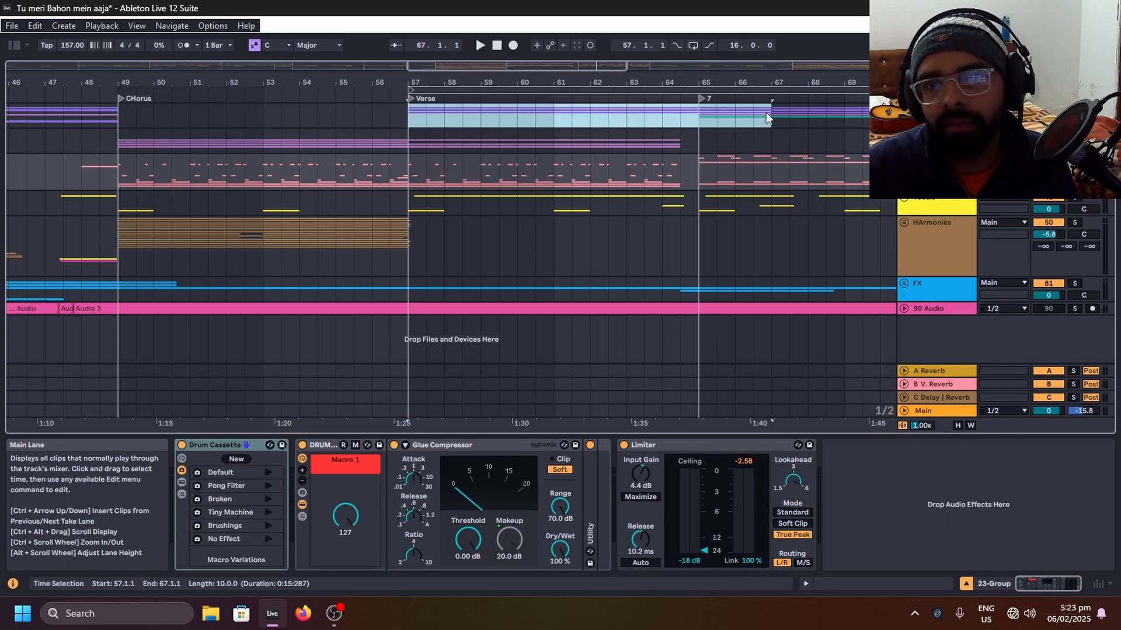
click(406, 200)
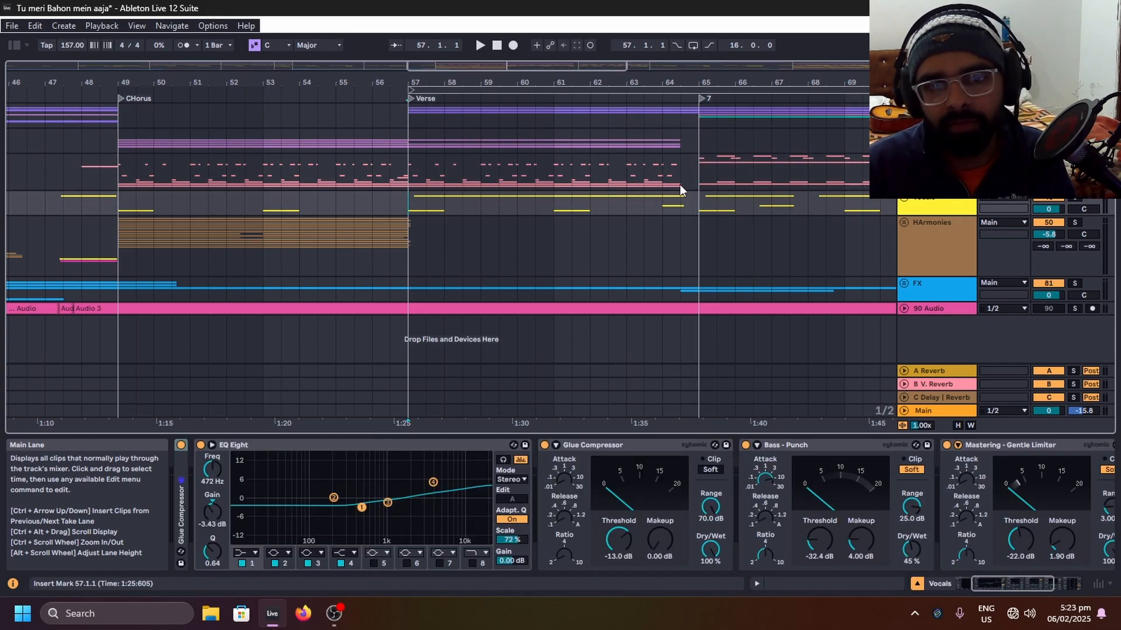
Step: Unfold the FX group, select the PAD Textures clips on track 85 from bar 1 to 119, then fold the group
scroll(583, 313, down, 8)
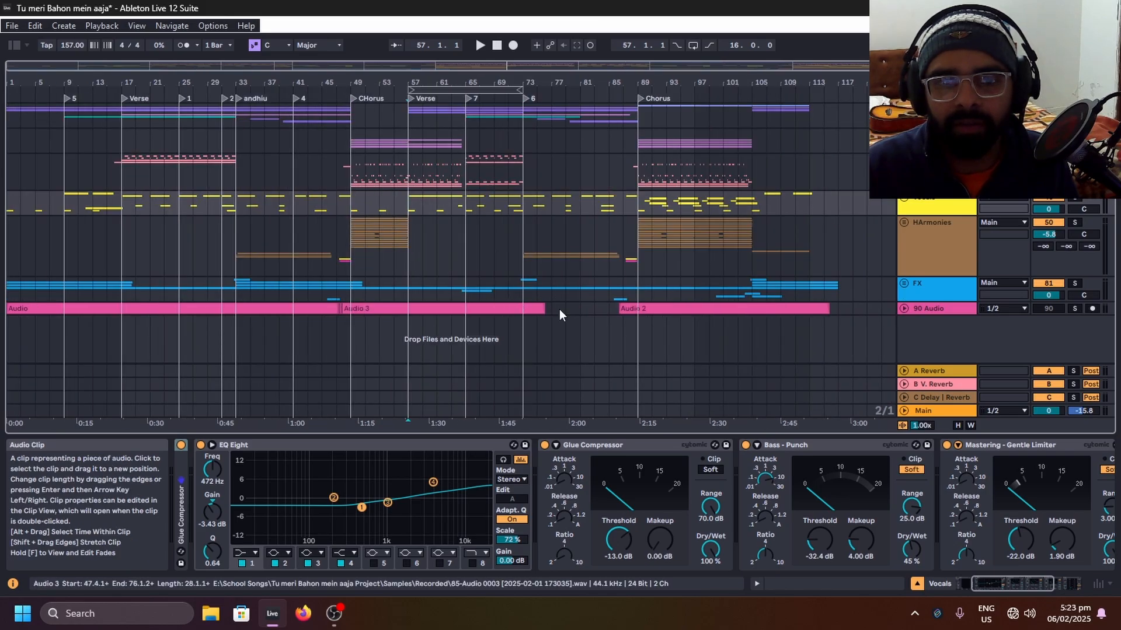
click(914, 289)
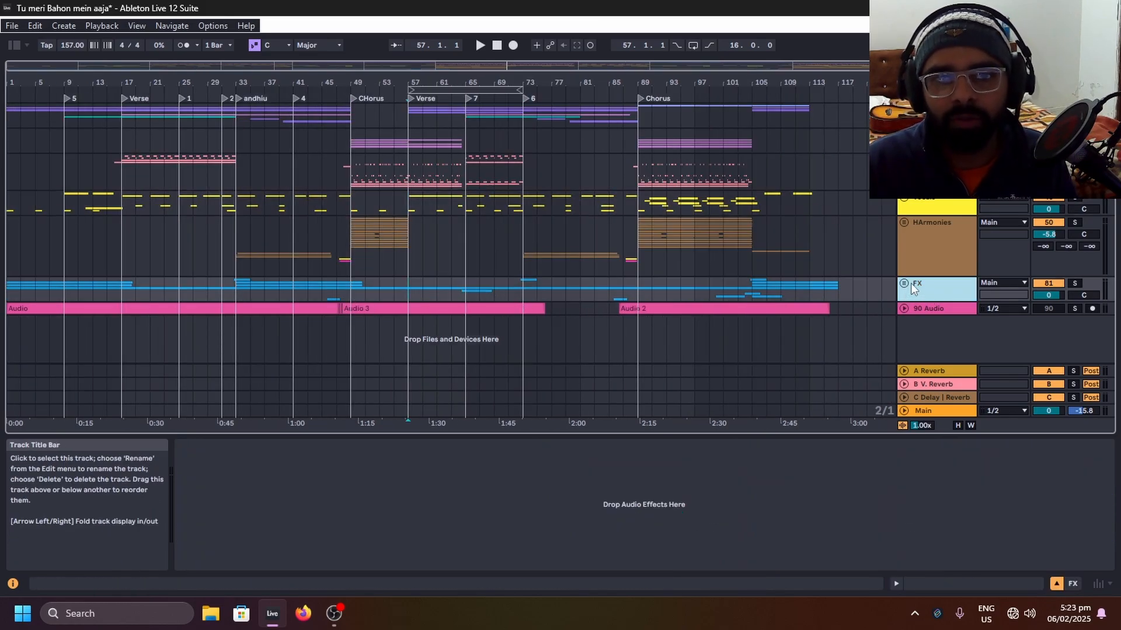
click(904, 284)
scroll(724, 301, down, 3)
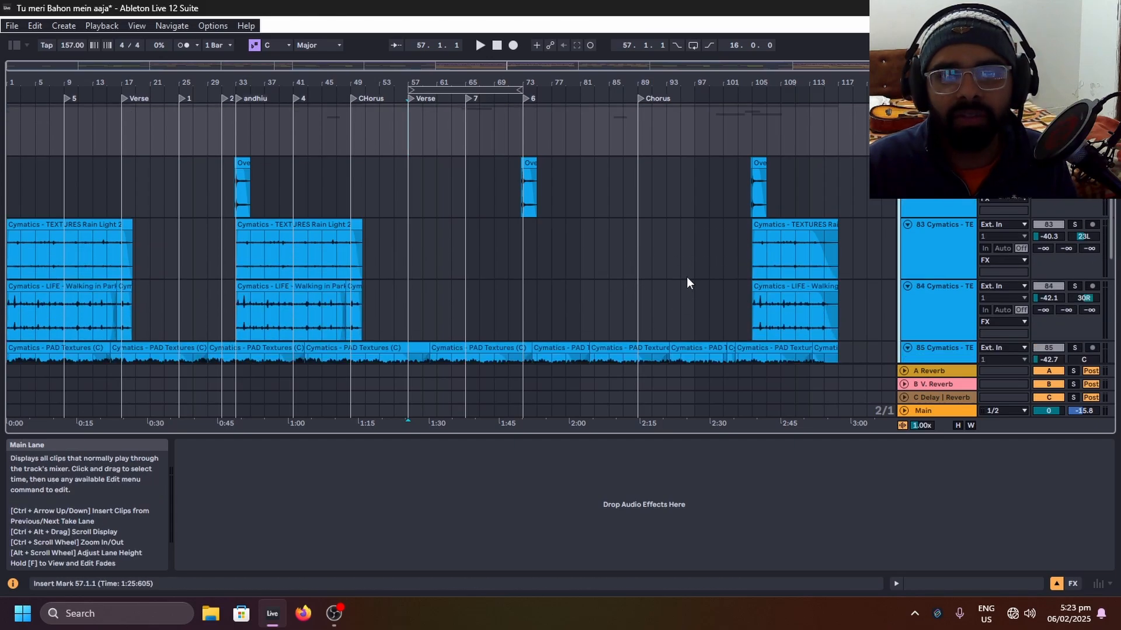
scroll(383, 334, down, 2)
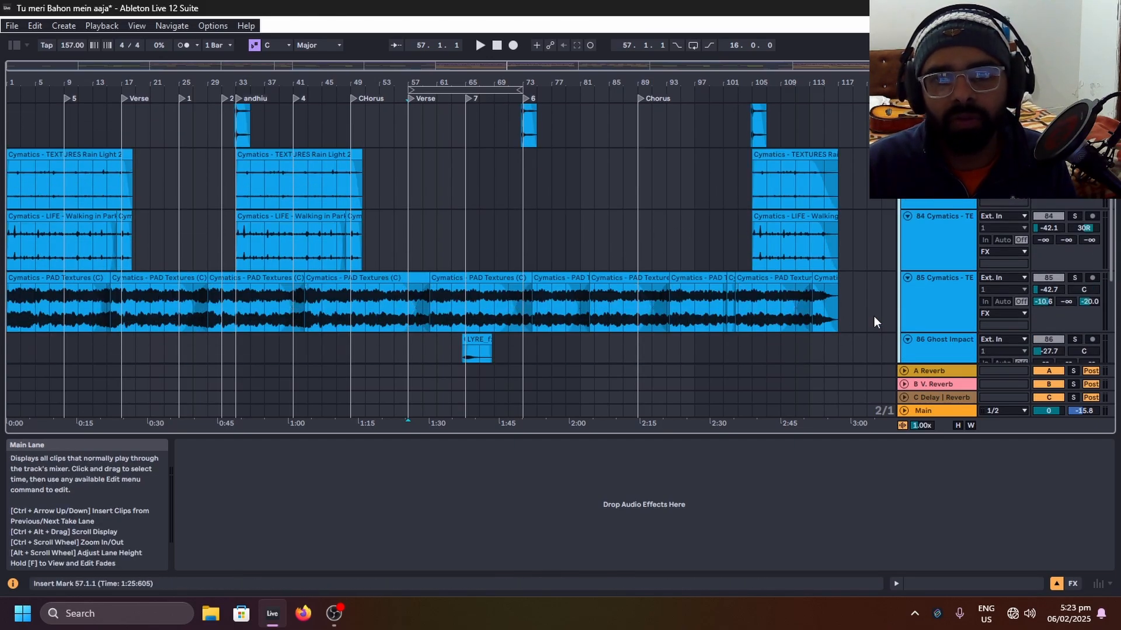
drag(874, 317, 9, 306)
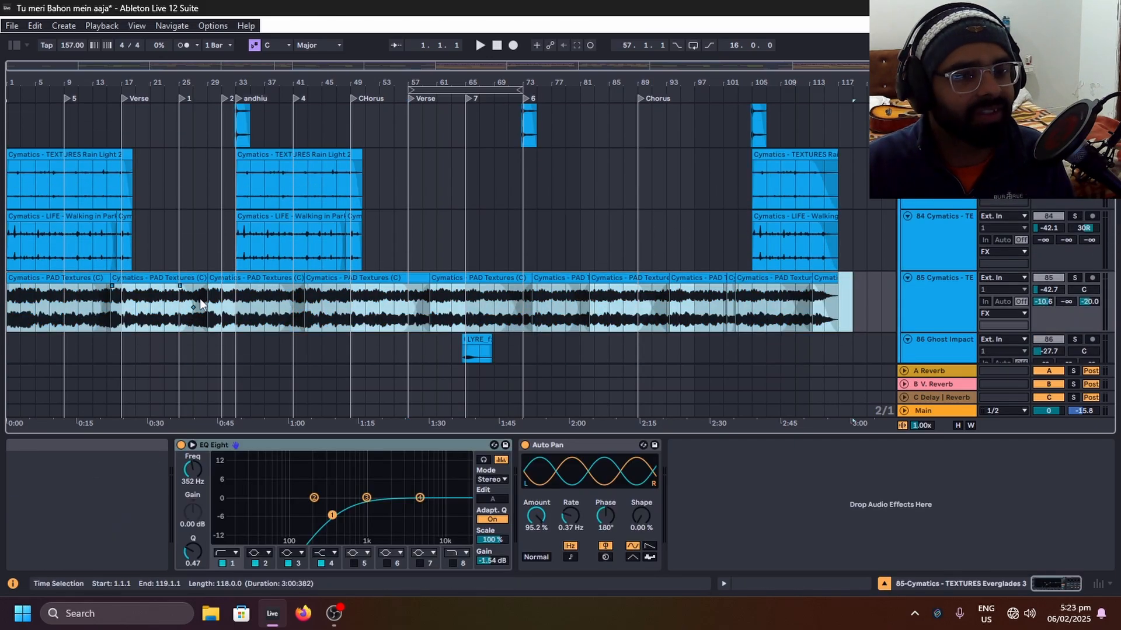
scroll(748, 234, up, 2)
scroll(748, 233, up, 5)
click(905, 237)
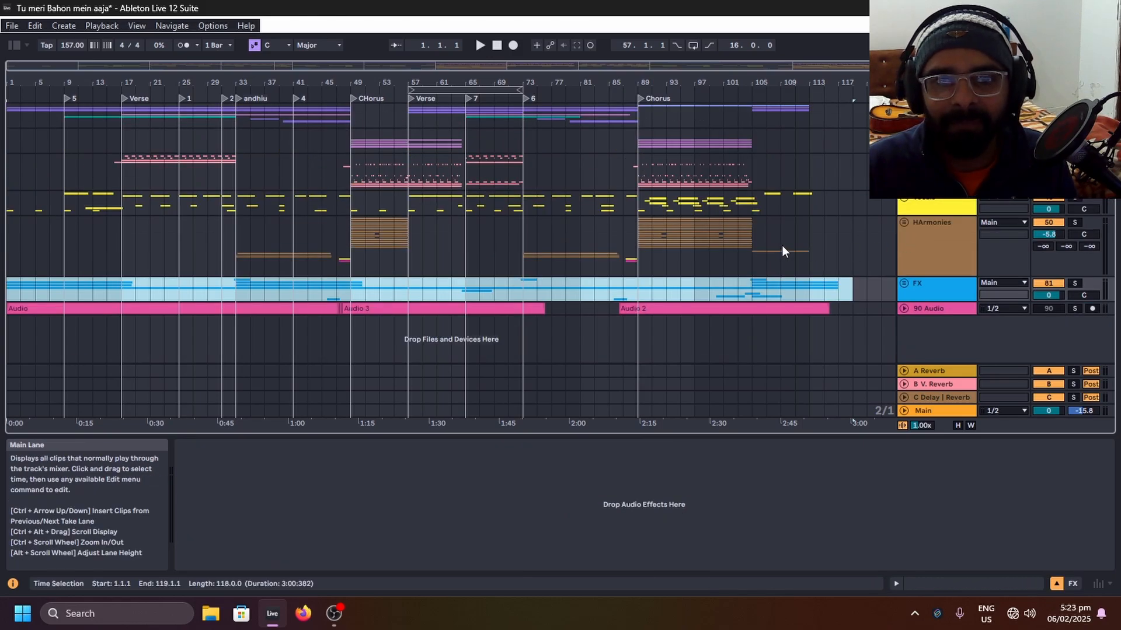
Step: Place the insert marker at bar 64 on the 12-Group lane and play from there
click(477, 174)
click(457, 177)
key(plus)
key(plus)
click(468, 140)
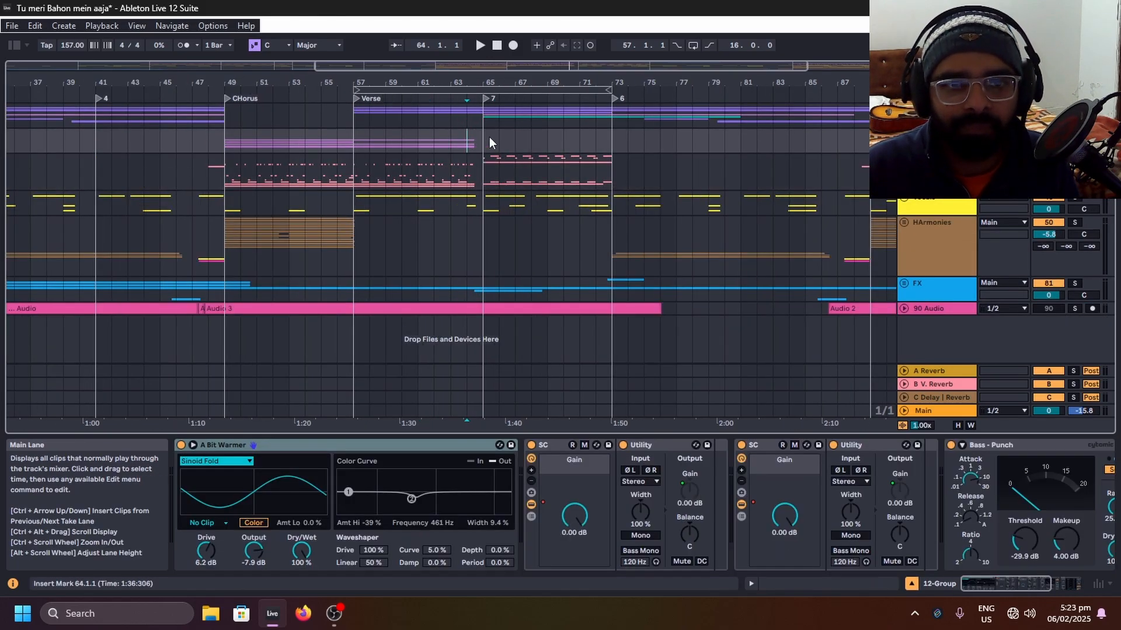
key(space)
Step: Play the full mix from 63.4.1 on the 23-Group lane through the transition at bar 65, then stop
click(483, 111)
scroll(466, 153, up, 4)
click(465, 158)
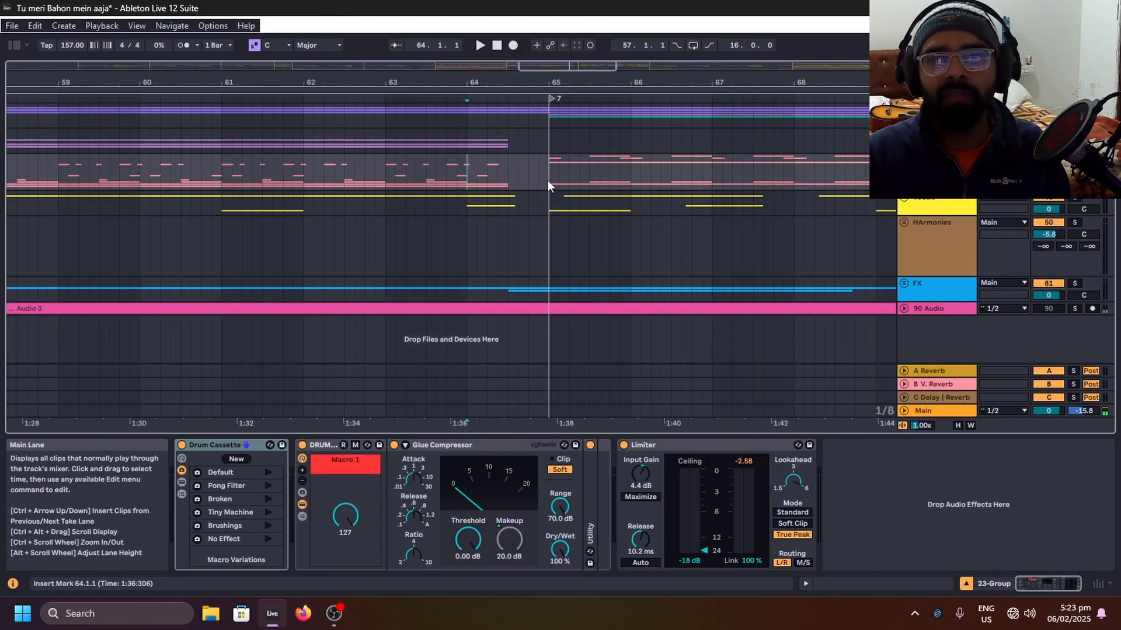
click(516, 177)
click(447, 170)
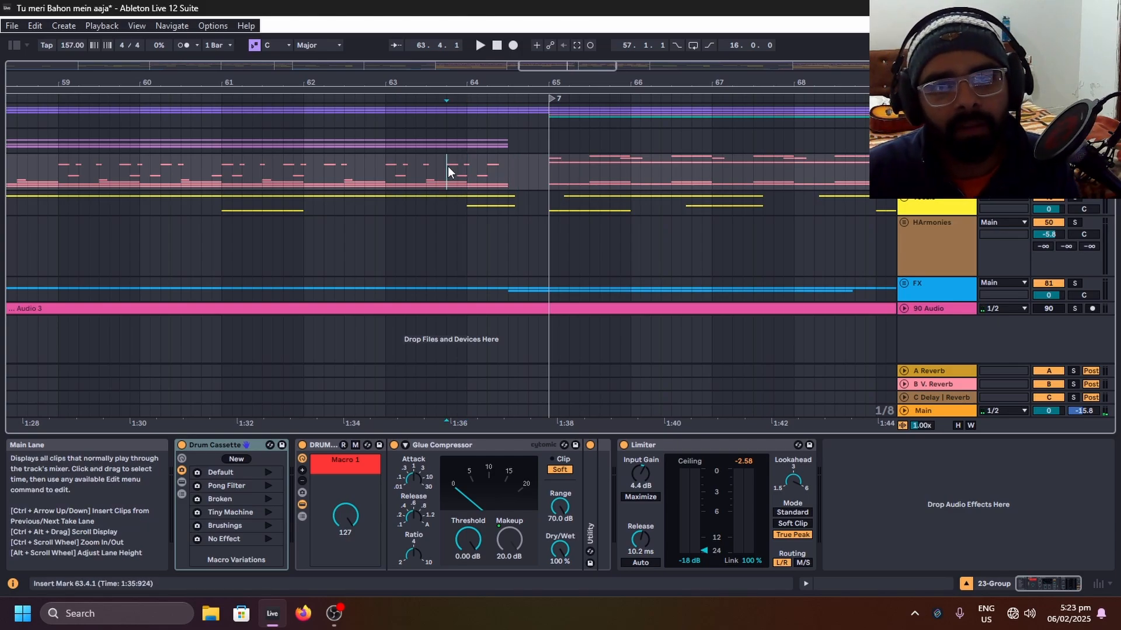
key(space)
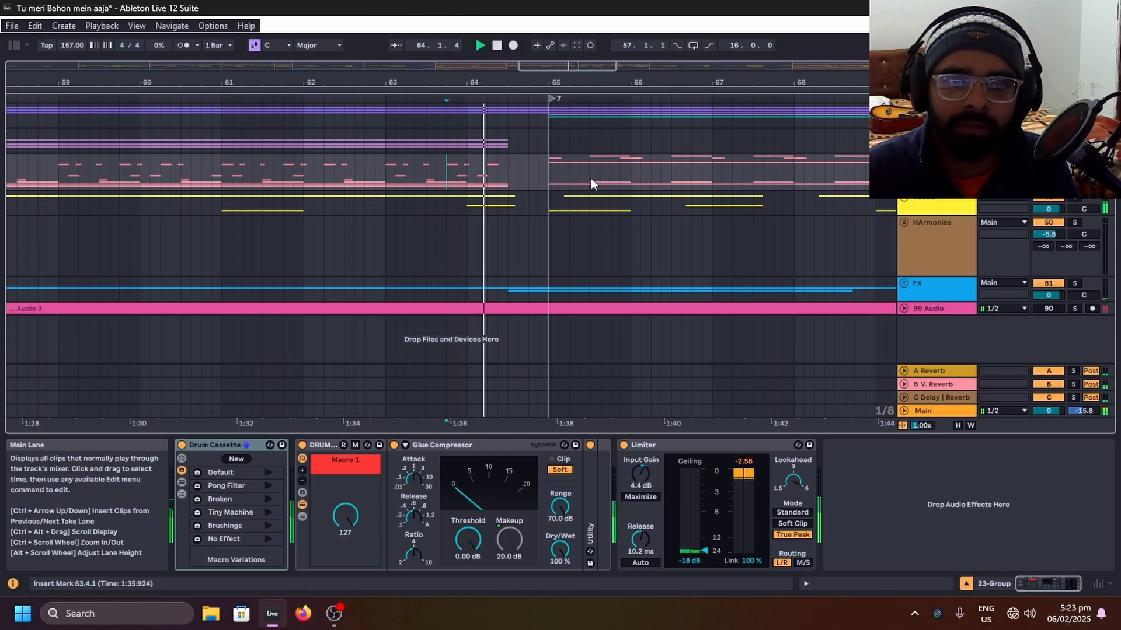
scroll(436, 189, down, 3)
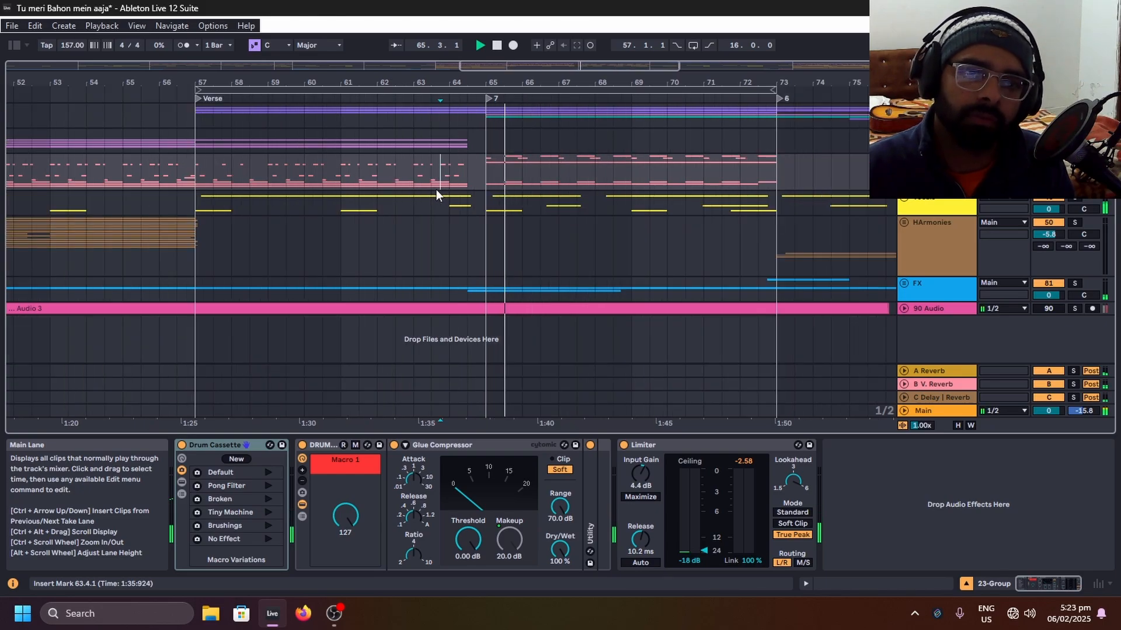
scroll(493, 193, down, 3)
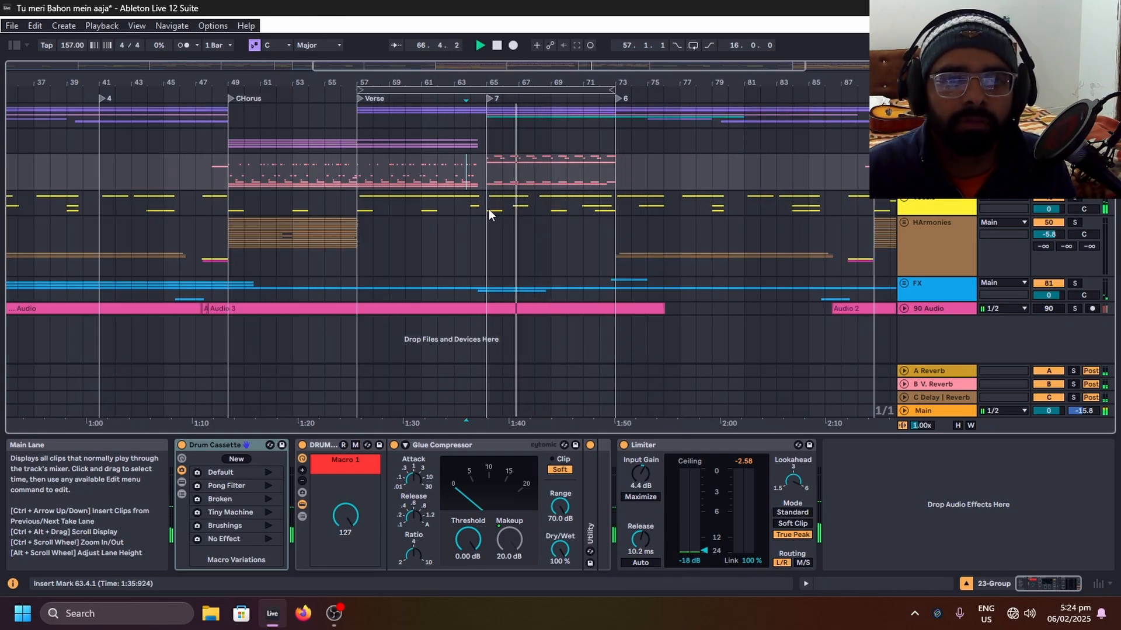
key(space)
Step: Unfold the 23-Group, select the 37 Hihat Open clips from bar 65 to 74, and play while reviewing the drum layers
click(904, 160)
scroll(569, 247, down, 2)
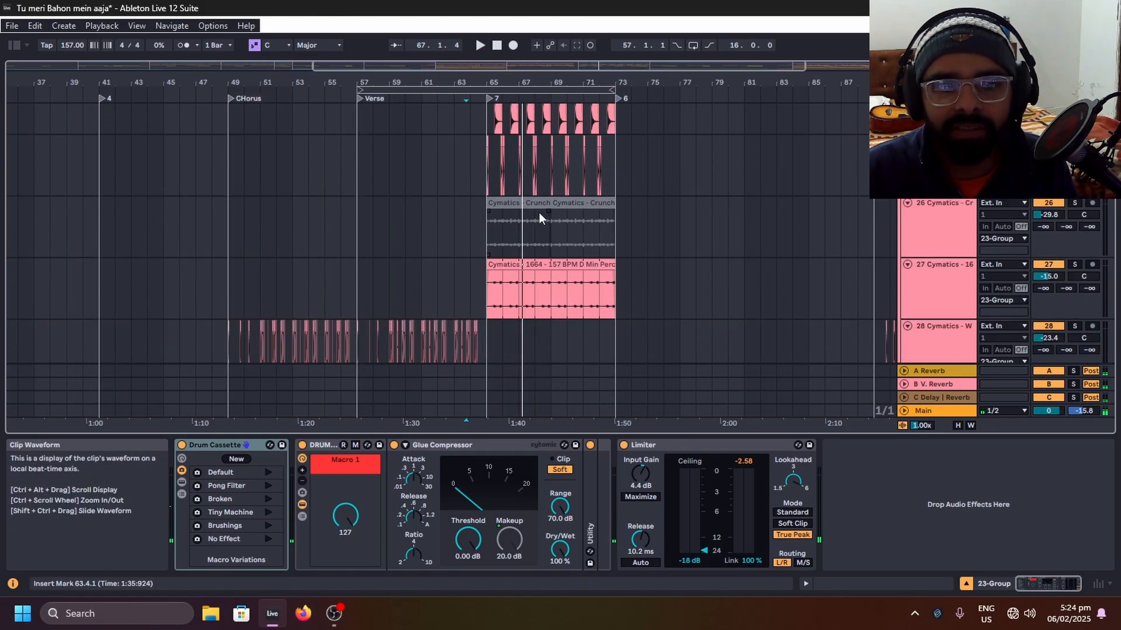
scroll(538, 212, up, 3)
scroll(490, 309, down, 1)
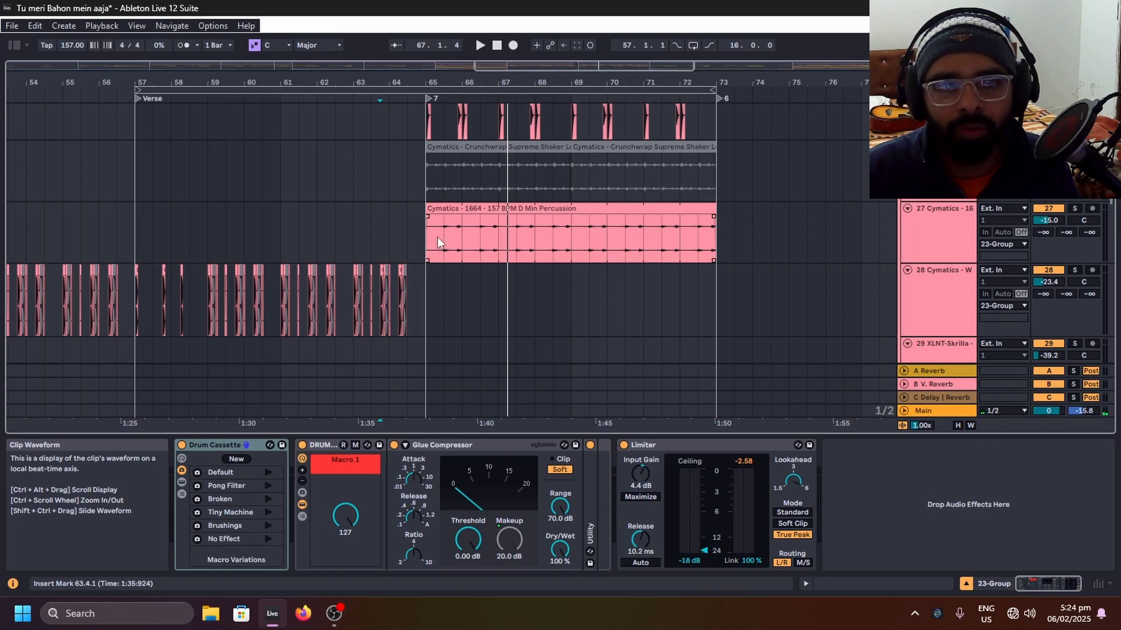
scroll(466, 239, down, 3)
scroll(571, 253, down, 5)
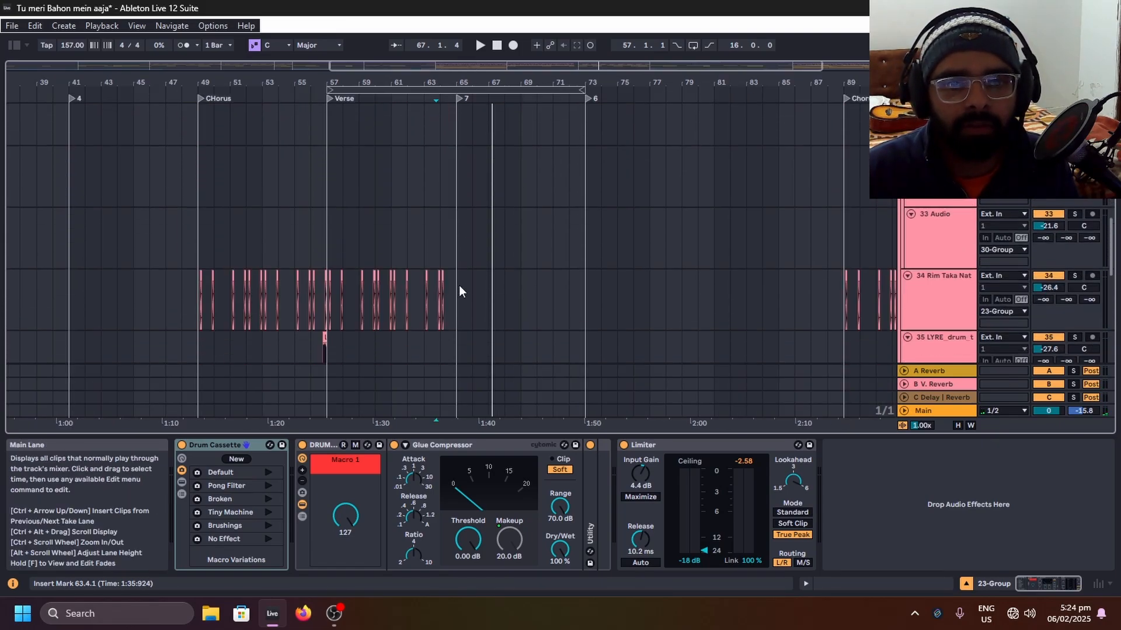
scroll(460, 286, down, 5)
drag(326, 257, 602, 253)
scroll(457, 259, up, 1)
scroll(625, 251, up, 1)
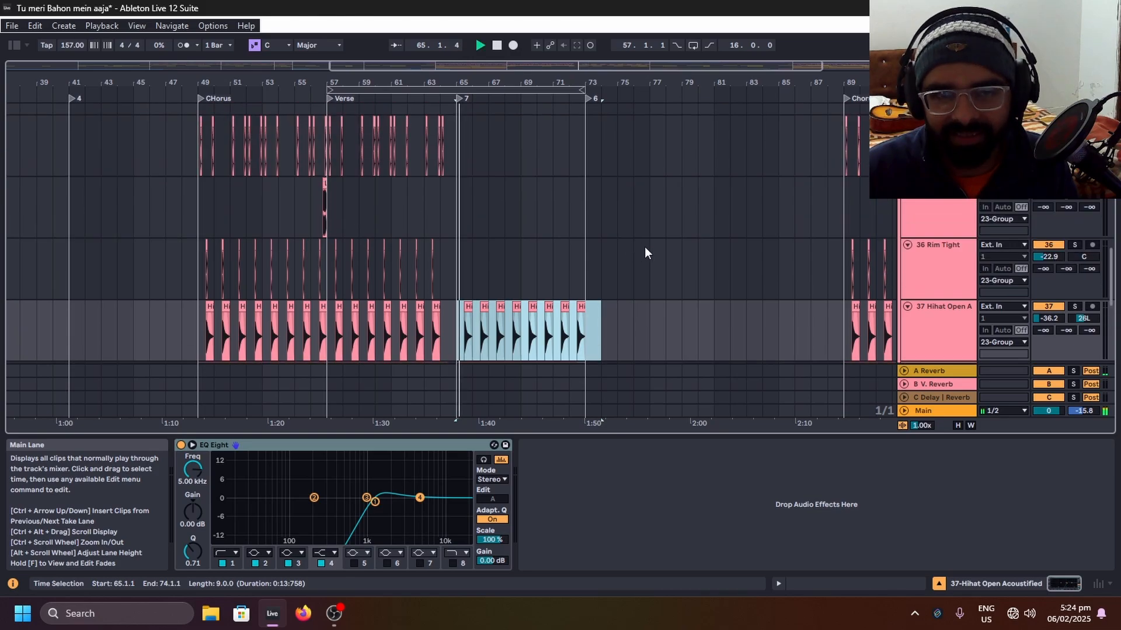
scroll(776, 208, up, 8)
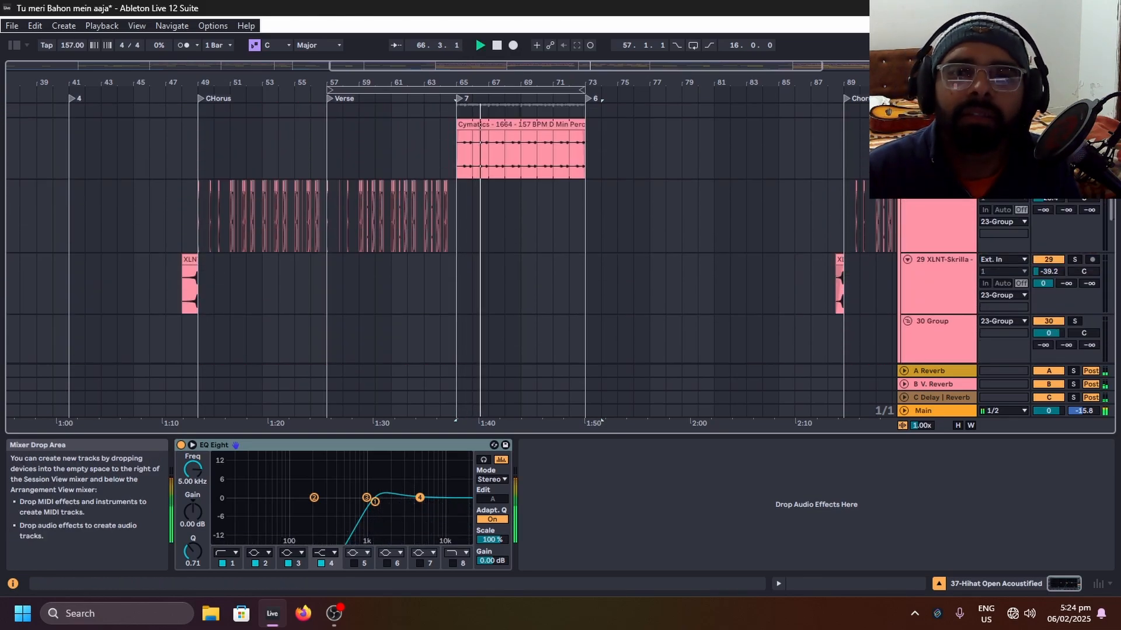
scroll(912, 206, up, 5)
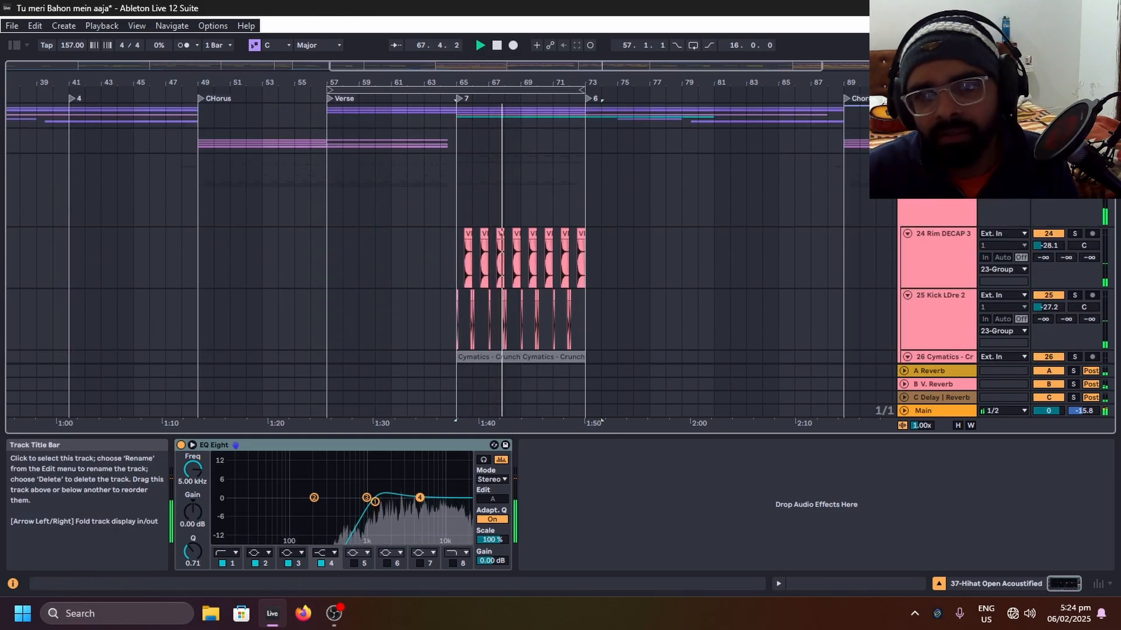
Step: Fold the 23-Group, save the set, and stop playback
click(904, 161)
scroll(600, 169, down, 3)
key(ctrl+s)
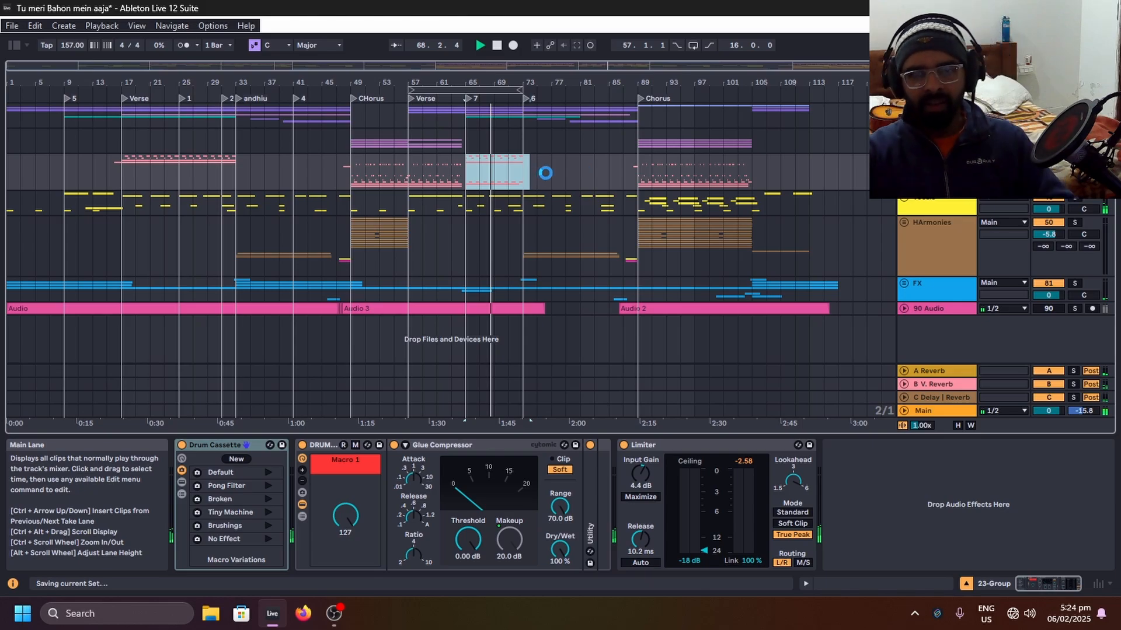
key(space)
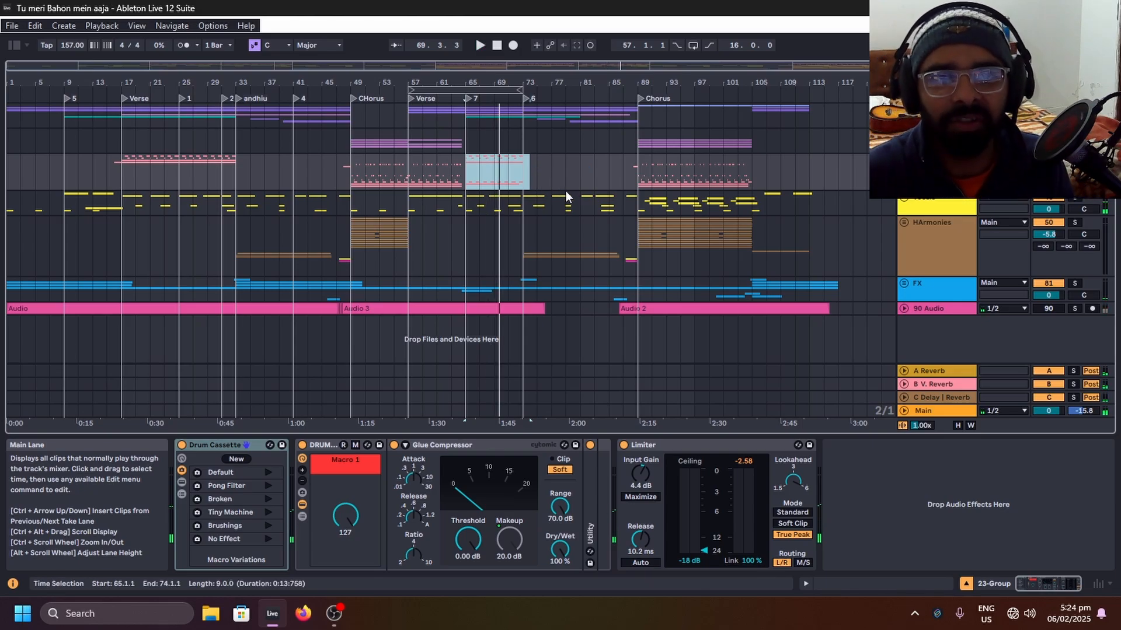
Step: Select bars 33 to 49 from the 1-Group through HArmonies lanes, then bars 73 to 87 through the FX lane for comparison
click(519, 121)
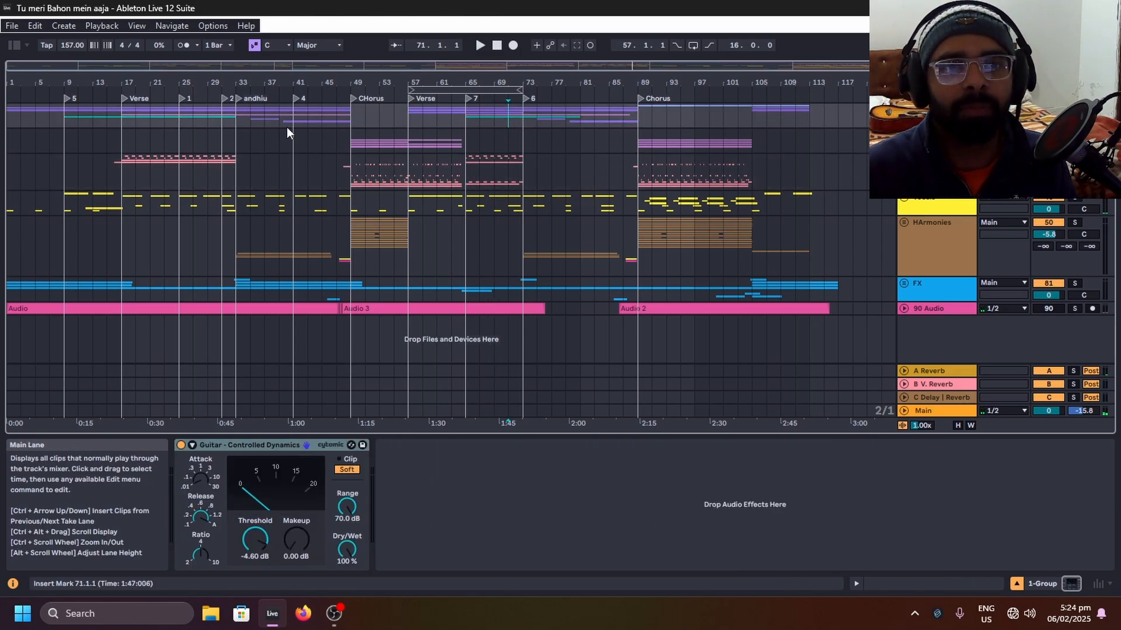
drag(231, 119, 343, 267)
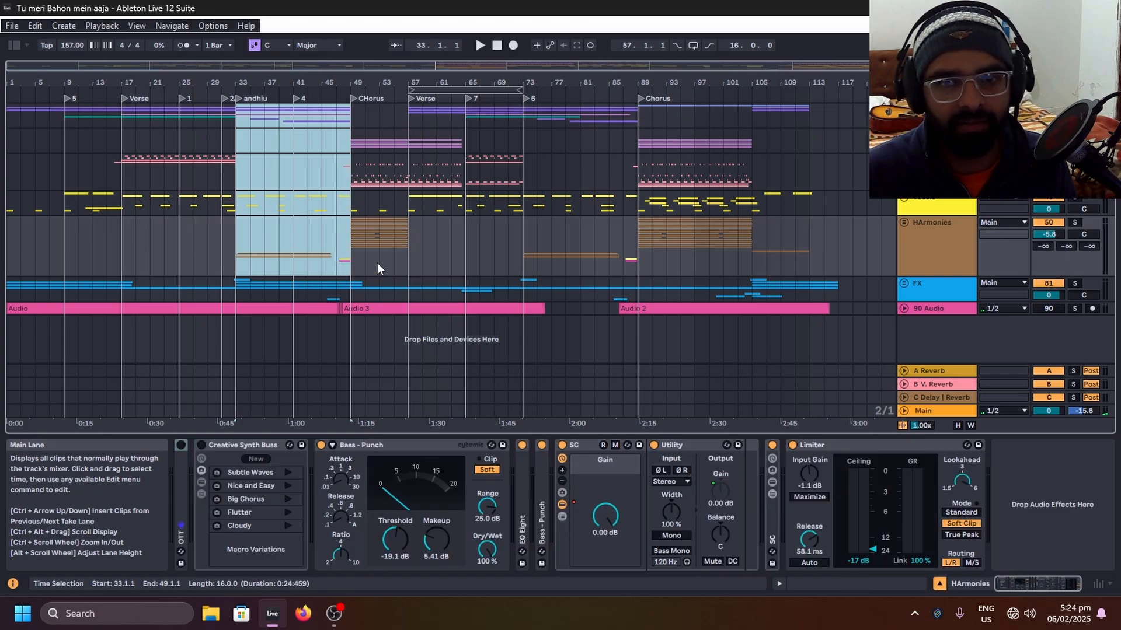
drag(524, 117, 626, 282)
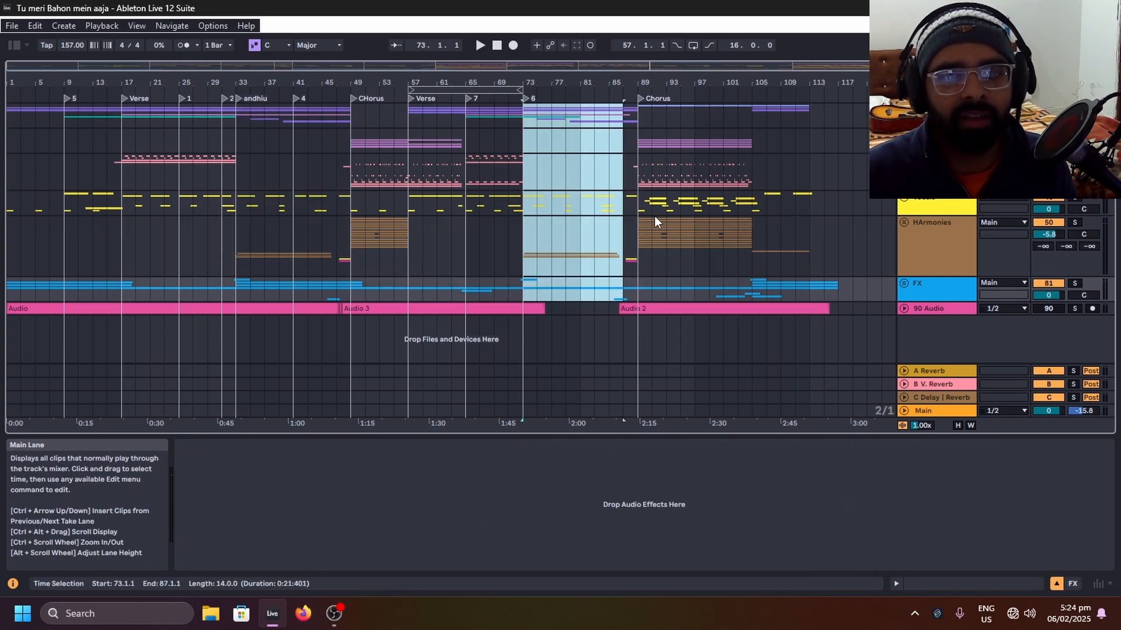
Step: Play the mix from 84.3.1 on the 1-Group lane toward the final chorus, then stop
ctrl+scroll(637, 120, up, 8)
click(469, 121)
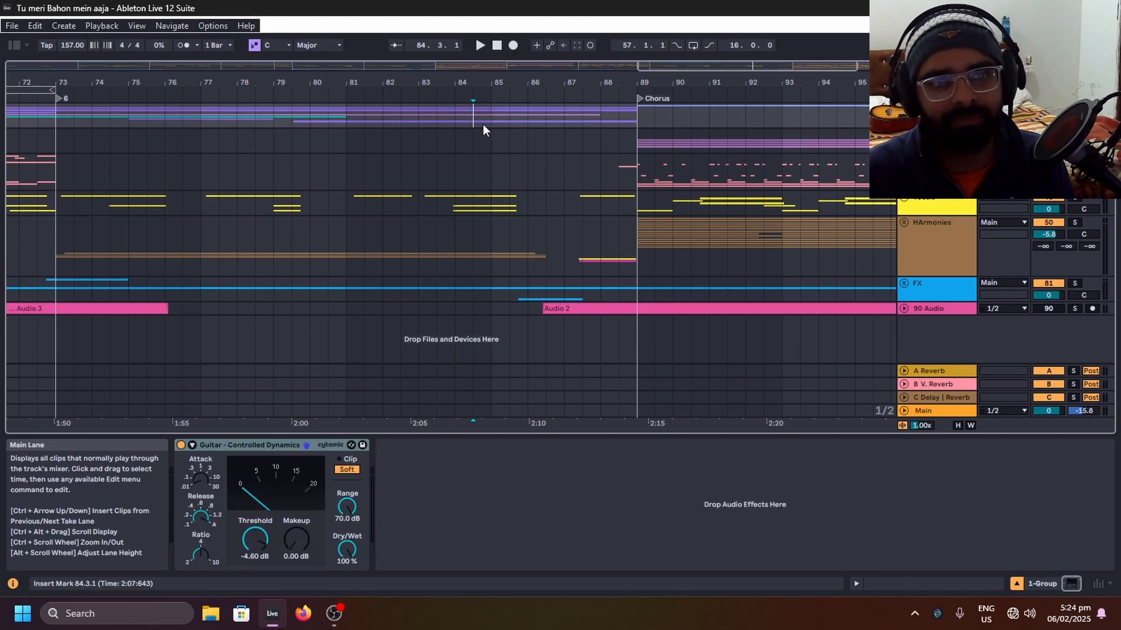
key(space)
ctrl+scroll(525, 140, down, 8)
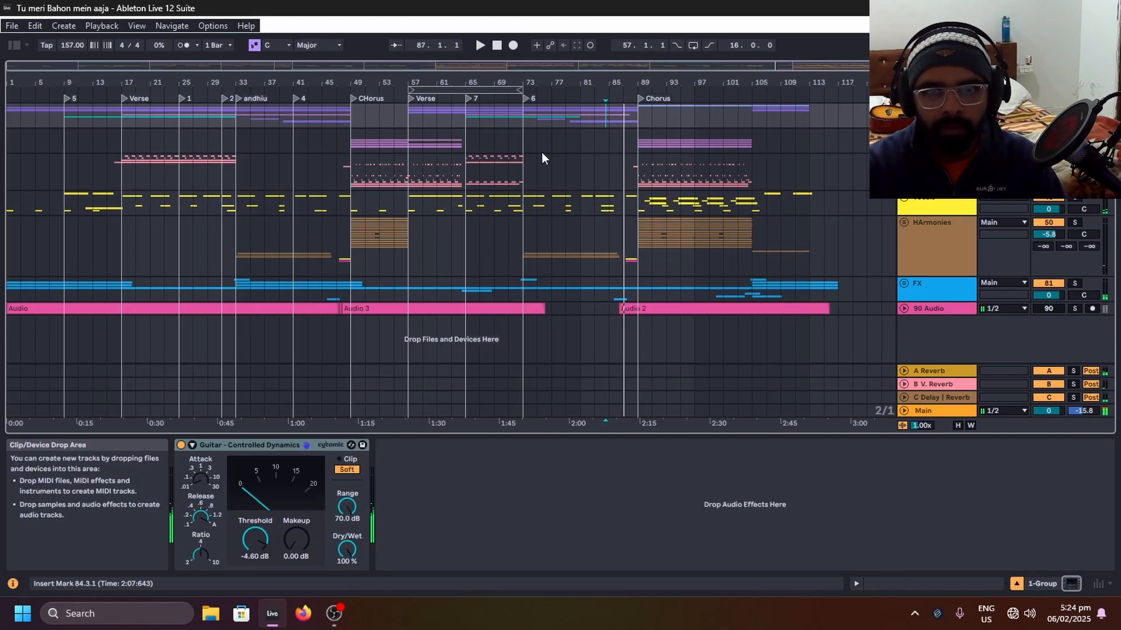
Step: Play the song from bar 73 on the 1-Group lane through the final chorus and ending
click(524, 117)
key(space)
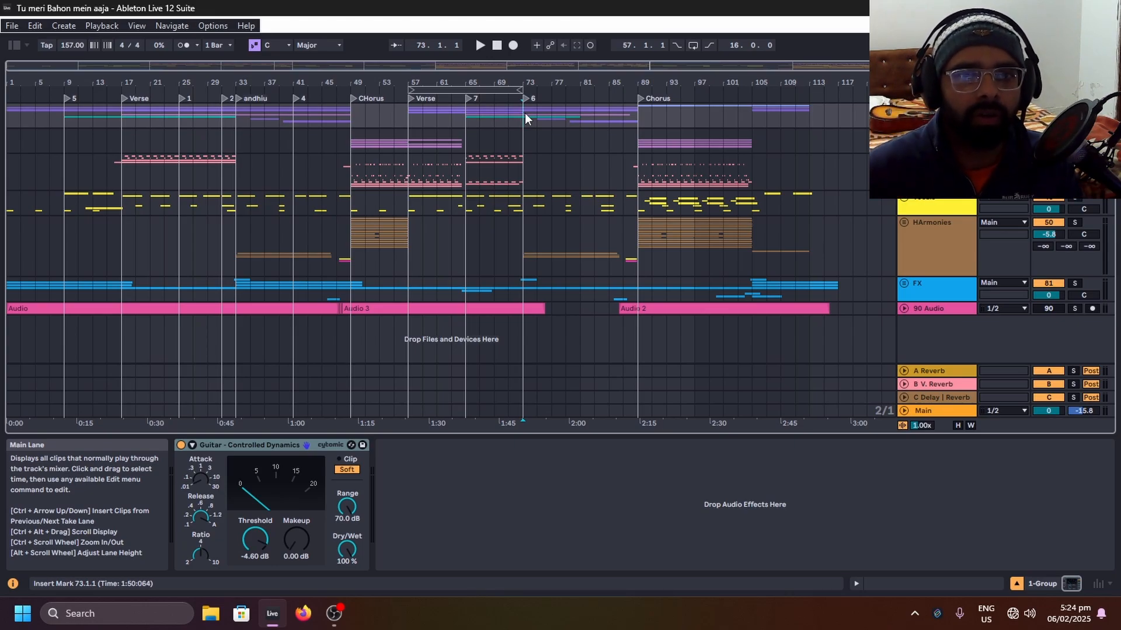
key(space)
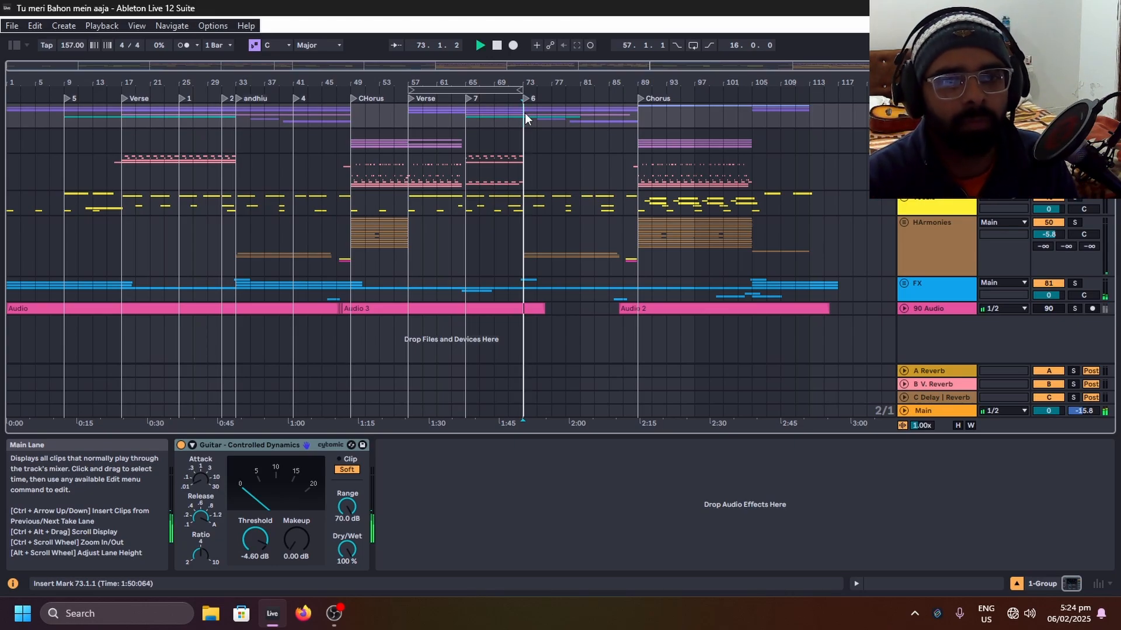
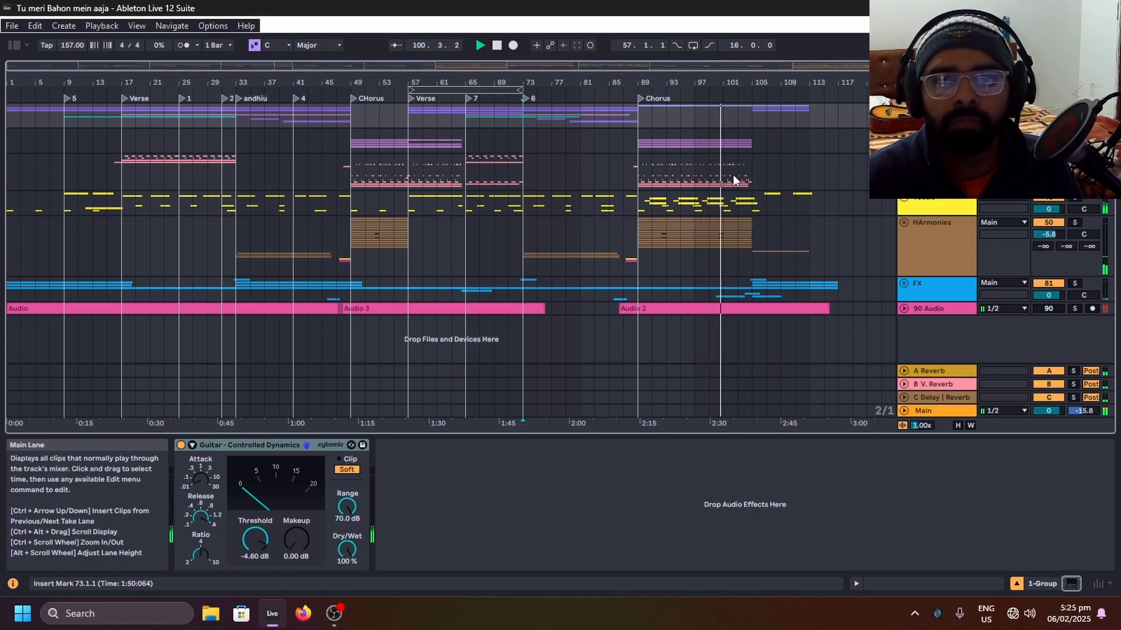
scroll(831, 189, up, 3)
ctrl+scroll(805, 194, up, 3)
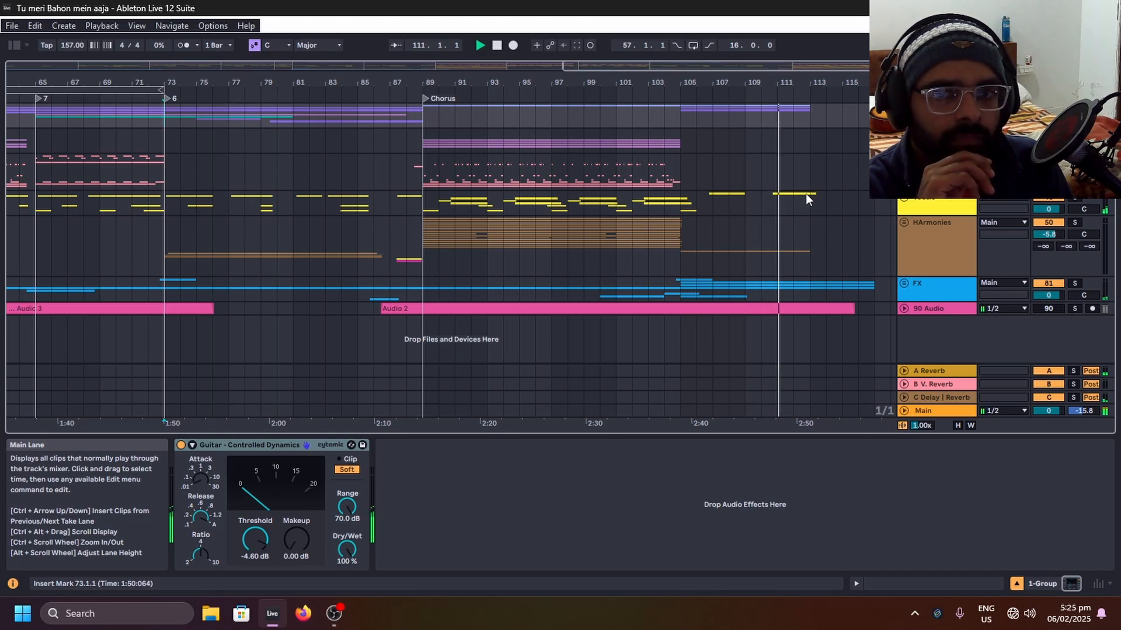
scroll(783, 209, down, 5)
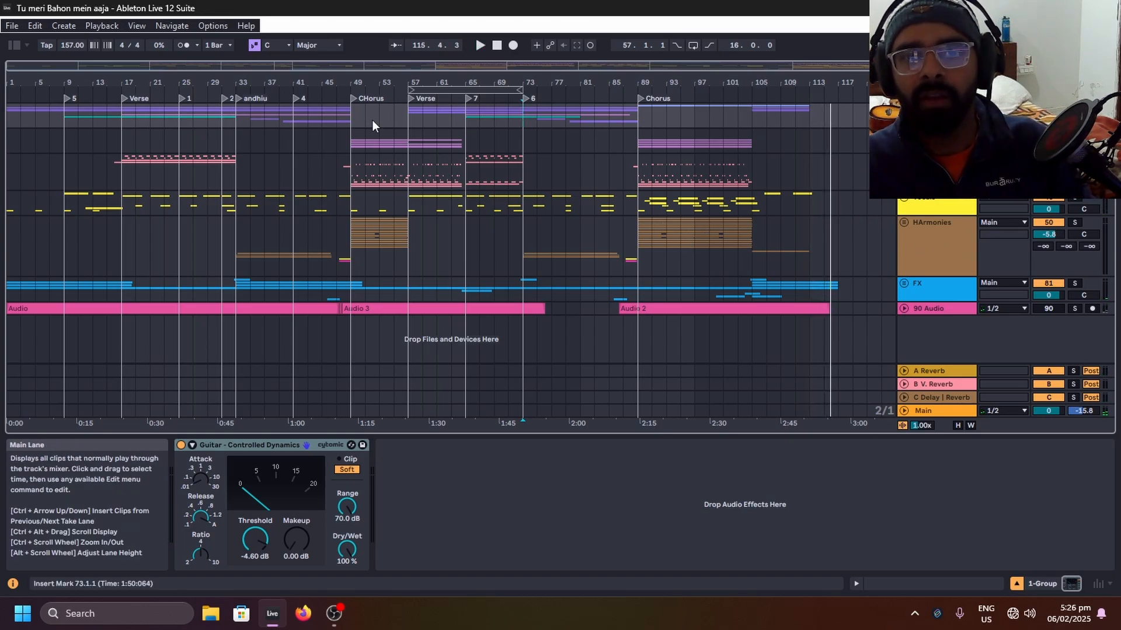
Step: Mark bars 73 to 89 on the 12-Group and 23-Group lanes, then the chorus from bar 89 to 105 on 12-Group and Vocals
drag(523, 169, 640, 143)
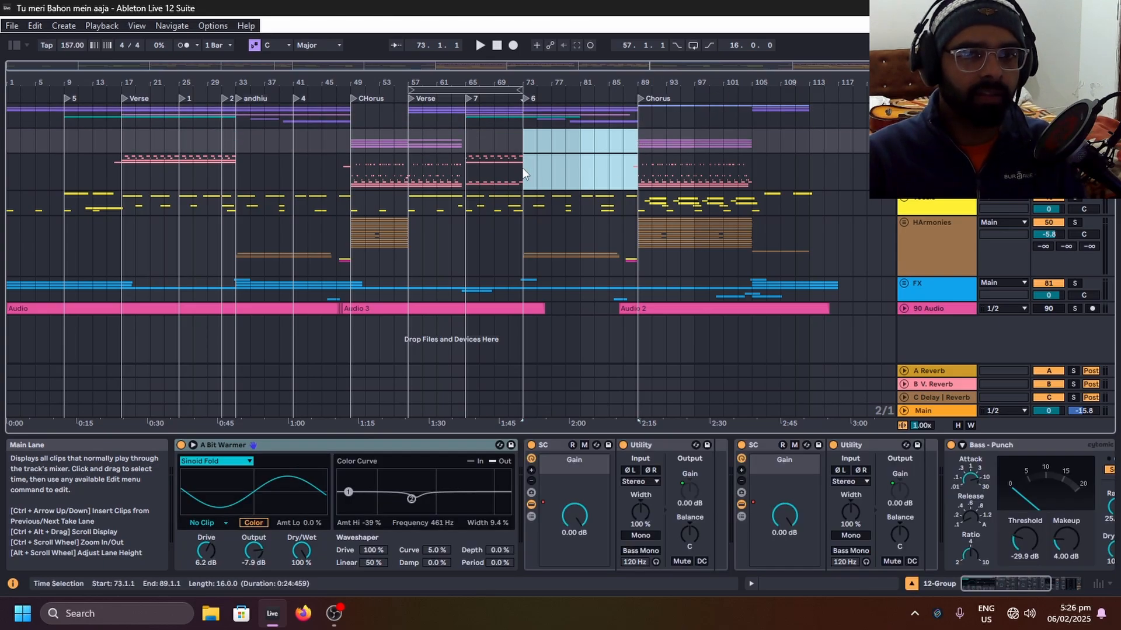
key(plus)
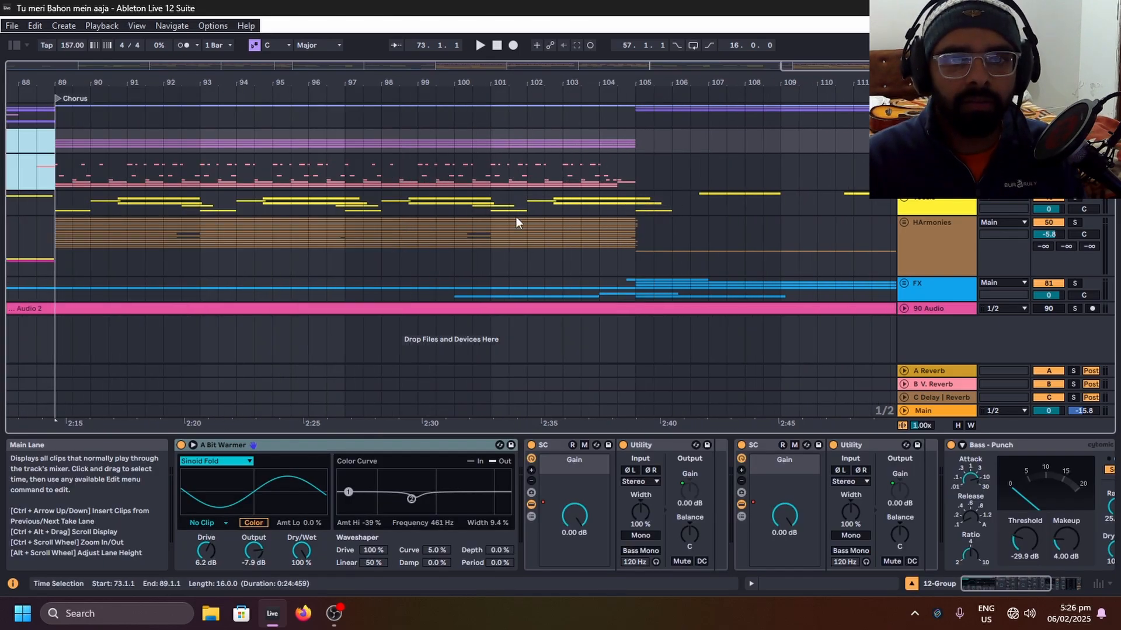
drag(305, 135, 561, 146)
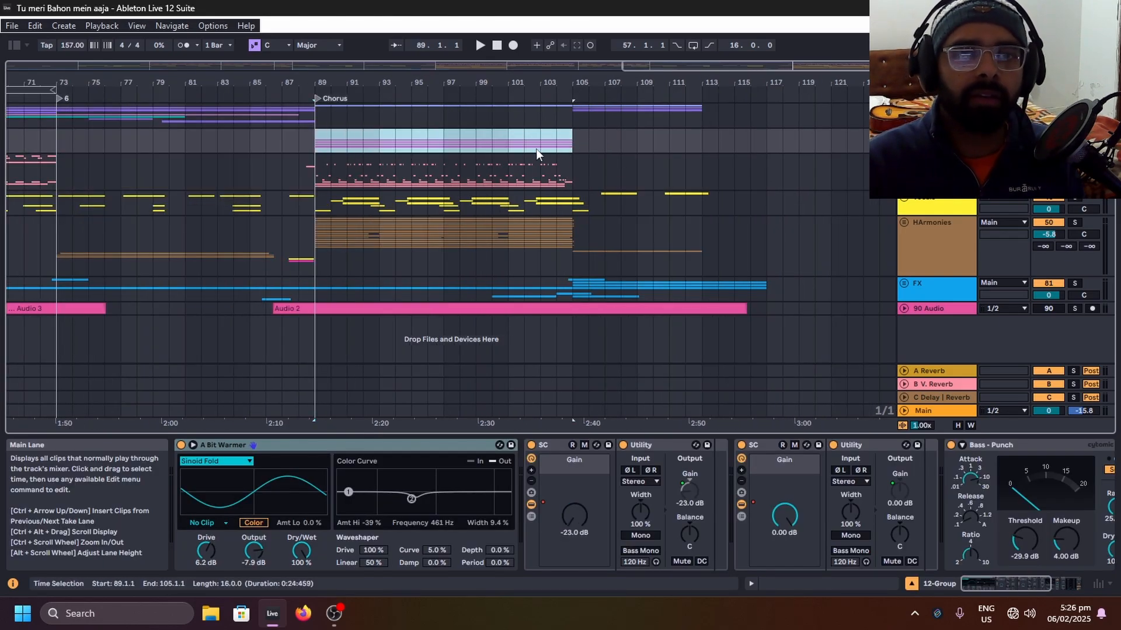
mouse_move(318, 201)
mouse_down()
mouse_move(370, 212)
mouse_move(590, 209)
mouse_up()
click(590, 209)
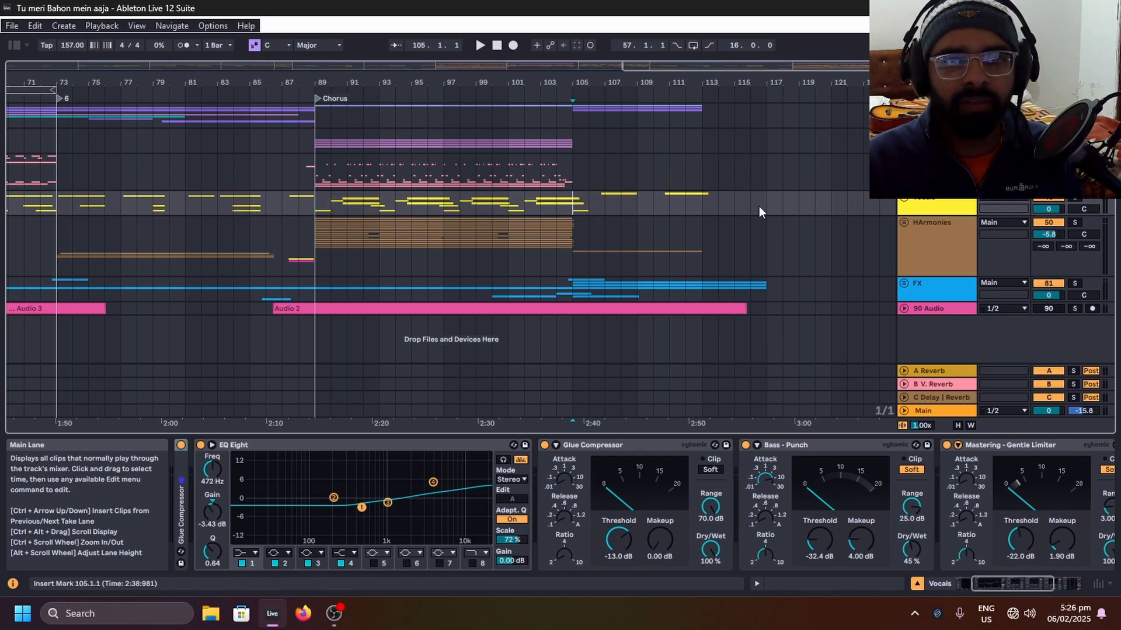
Step: Unfold the Vocals group, place the insert marker at bar 89 on the 43-Audio lane, and unfold all tracks to show their waveforms
click(904, 202)
scroll(476, 279, down, 2)
scroll(321, 193, up, 3)
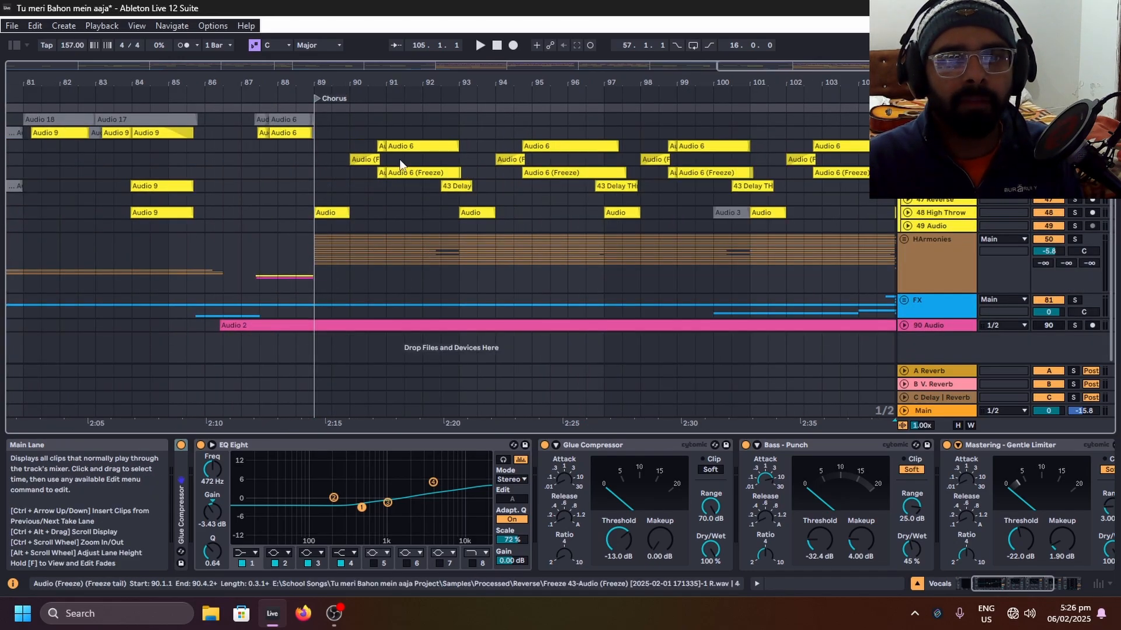
click(317, 184)
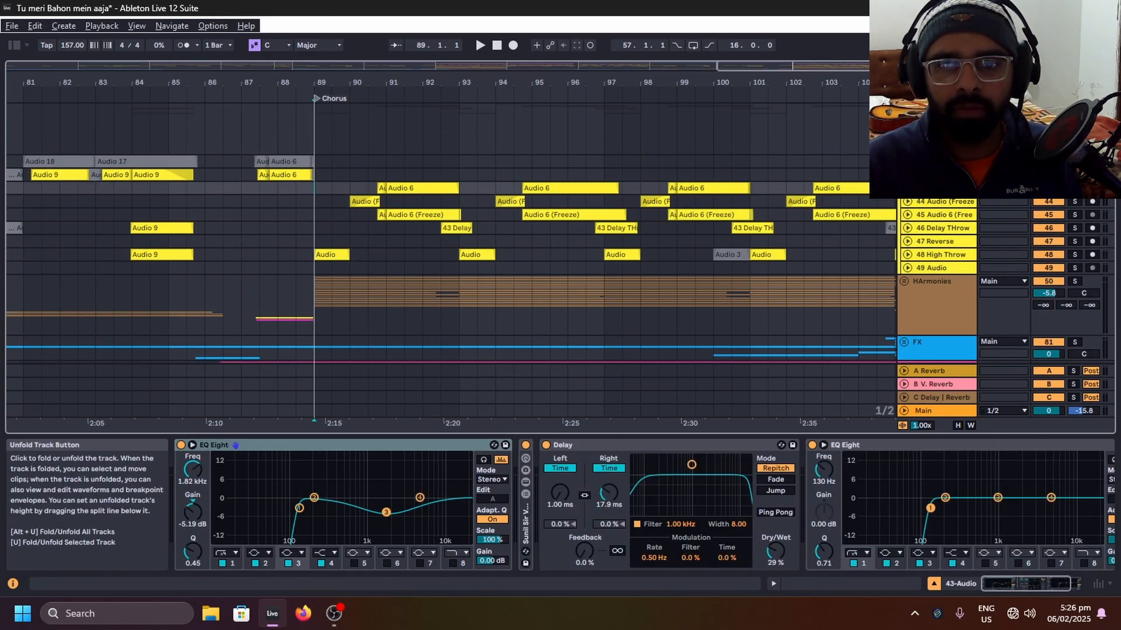
key(alt+u)
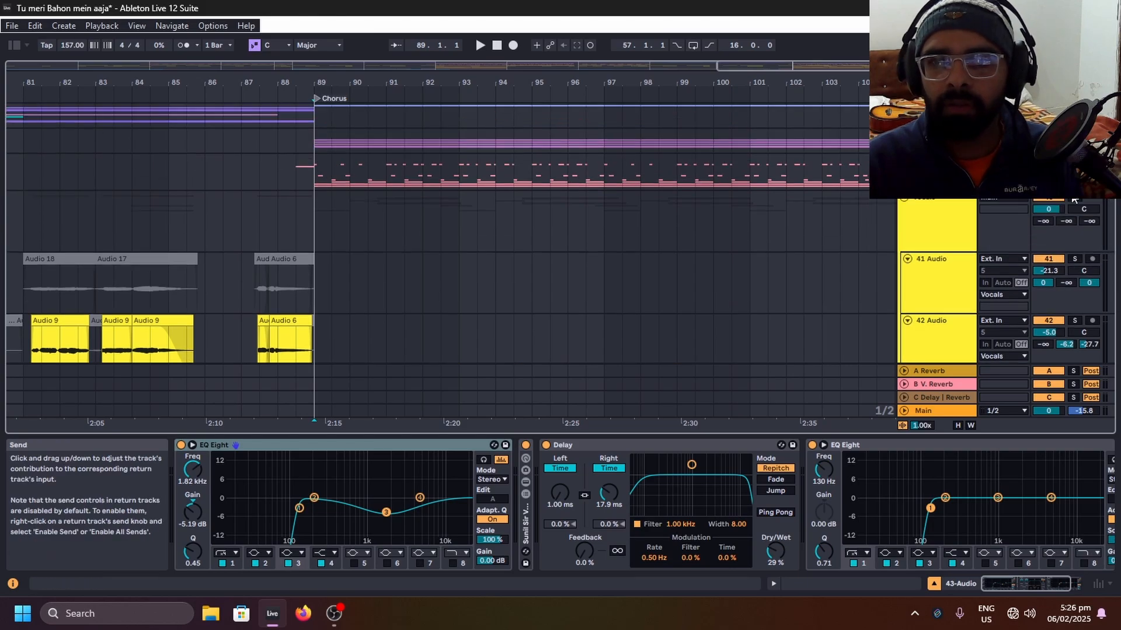
Step: Solo the Vocals group and play the final chorus from bar 89, restarting it once
key(space)
click(1061, 200)
scroll(552, 256, down, 5)
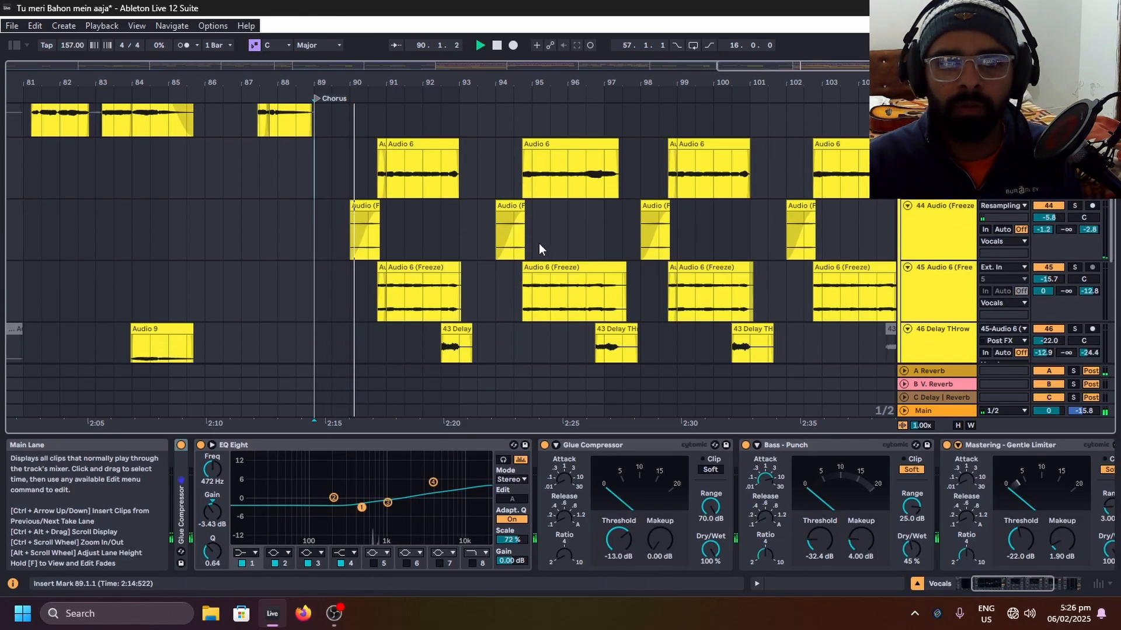
scroll(552, 256, up, 2)
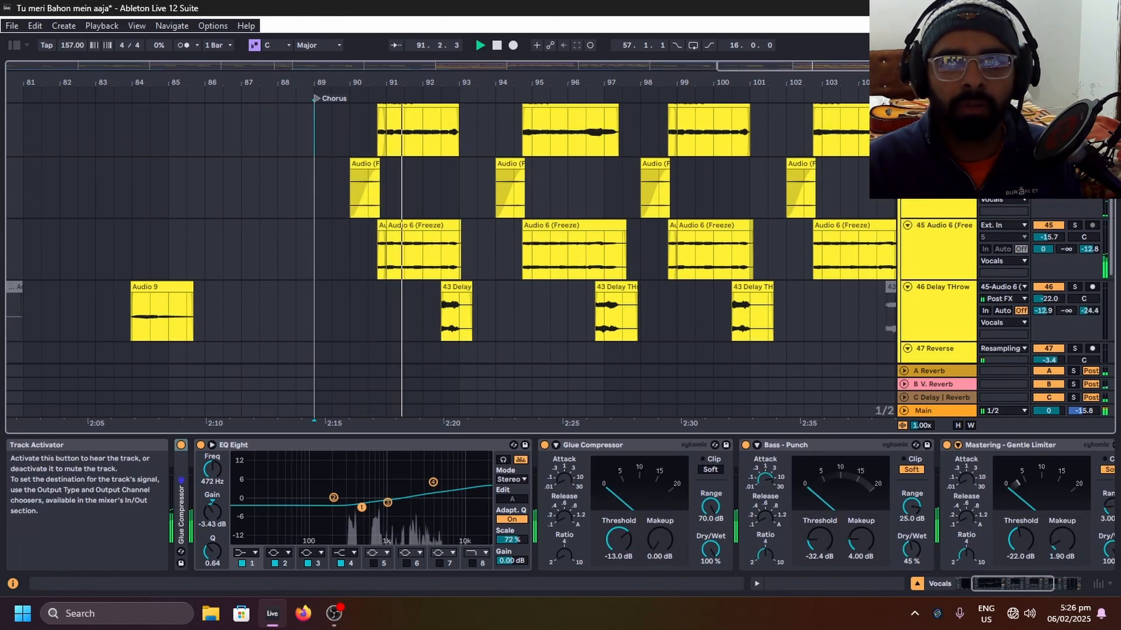
key(space)
key(space)
scroll(344, 207, up, 5)
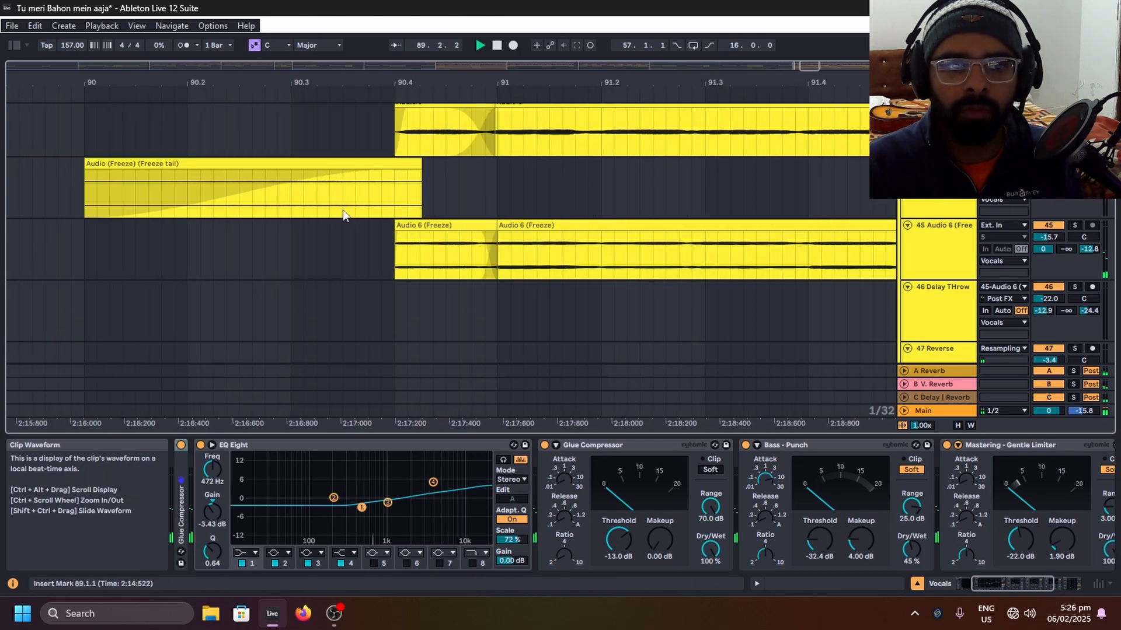
Step: Adjust the end fade of the freeze tail clip at bar 90 on track 44, and duplicate its four-bar section through bar 105
click(330, 204)
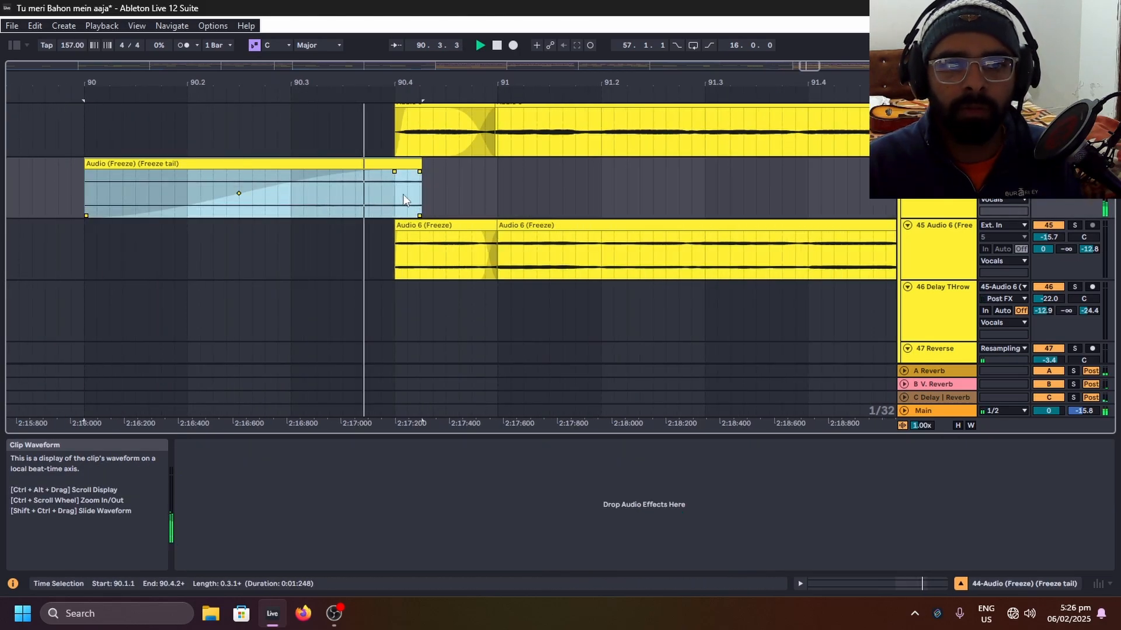
drag(418, 172, 387, 176)
scroll(258, 191, down, 5)
drag(239, 191, 509, 192)
scroll(552, 185, down, 5)
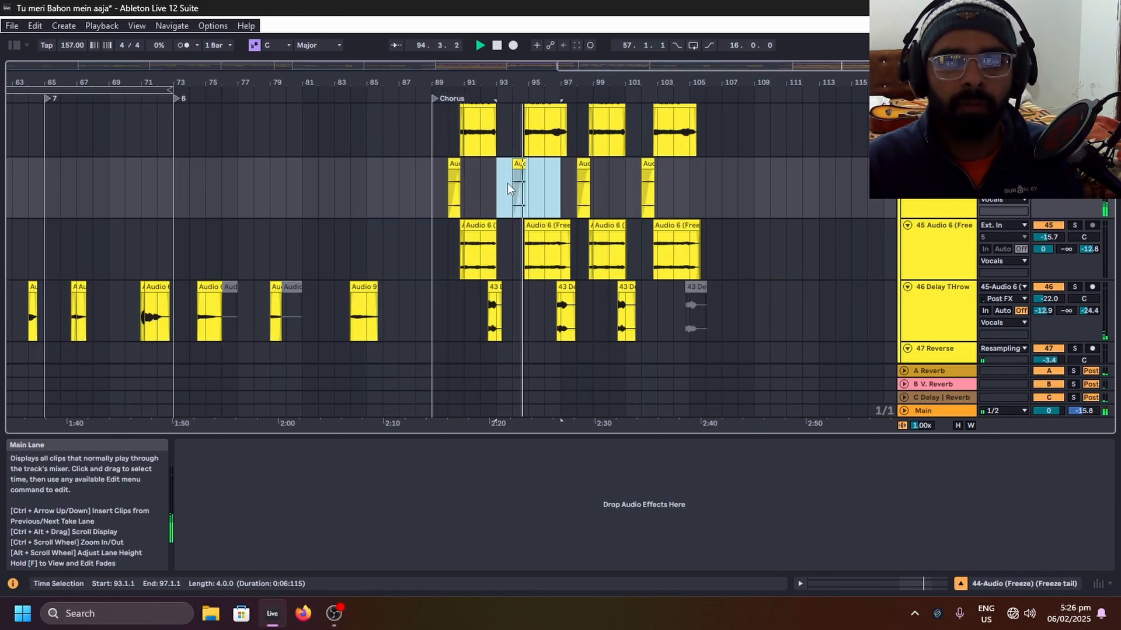
key(ctrl+d)
key(ctrl+d)
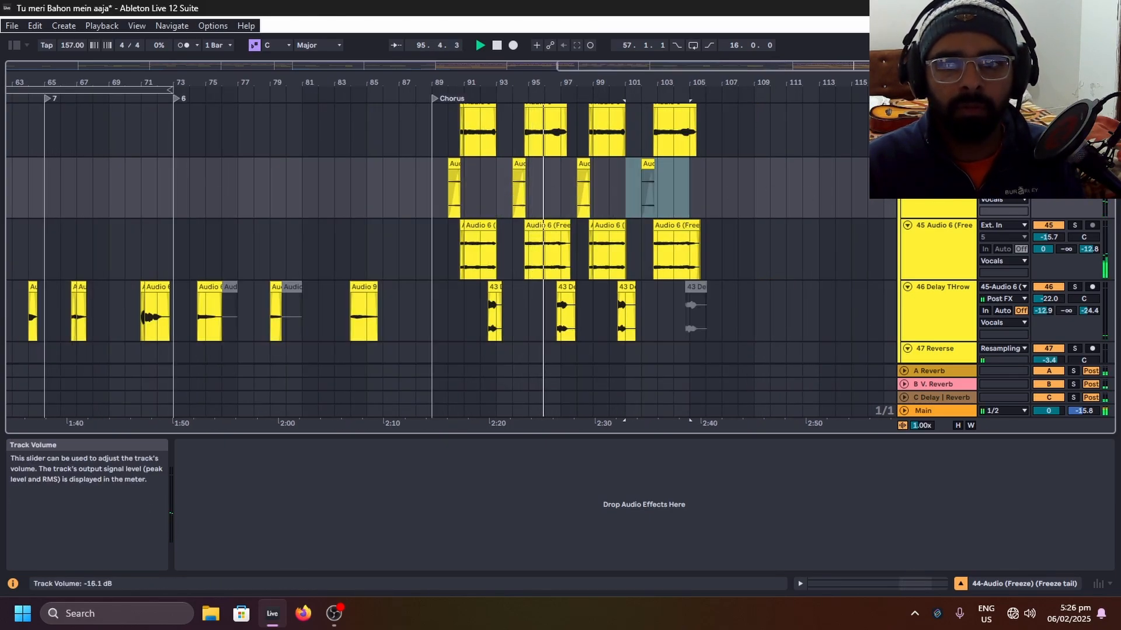
Step: Set track 44's volume to -16.1 dB and save the set
scroll(689, 155, up, 2)
key(ctrl+s)
scroll(520, 195, down, 3)
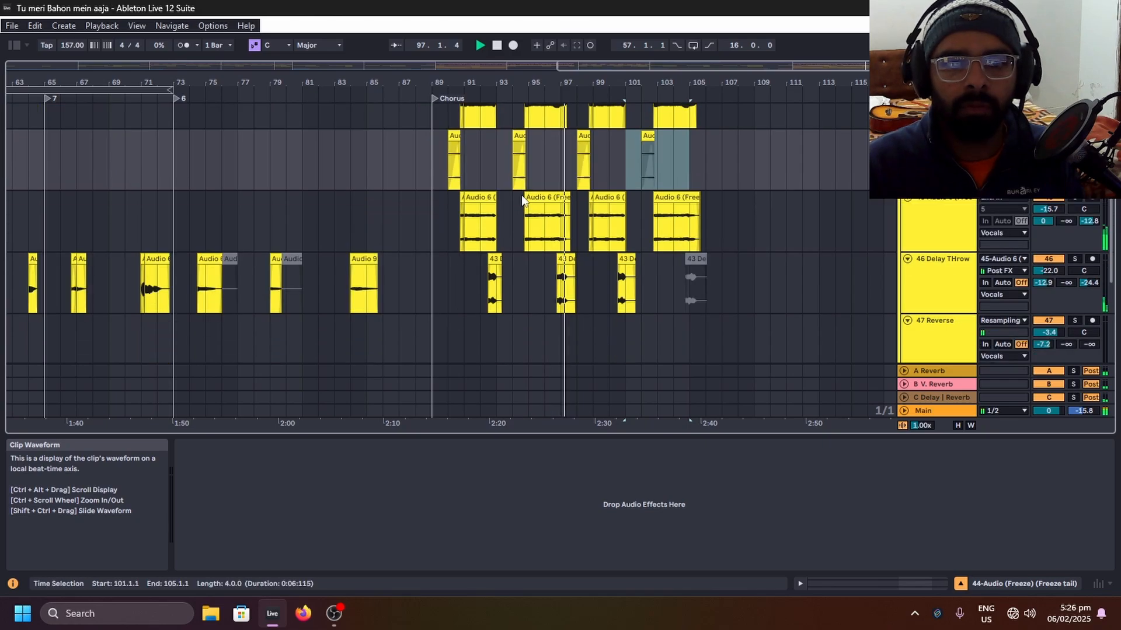
Step: Stop playback, place the insert marker at 90.3.3 on track 45, and select the 43-Audio clips from 88.3.1 to 98.1.1
click(447, 237)
scroll(447, 237, up, 5)
click(440, 228)
scroll(440, 228, up, 1)
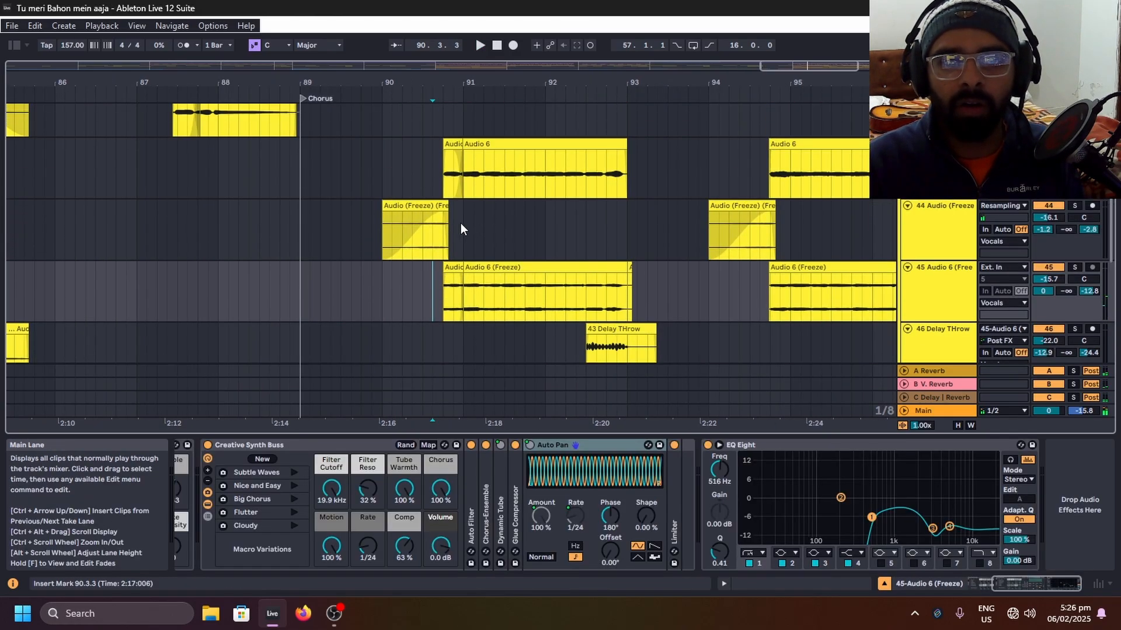
scroll(415, 173, down, 4)
drag(371, 174, 711, 173)
scroll(478, 244, down, 5)
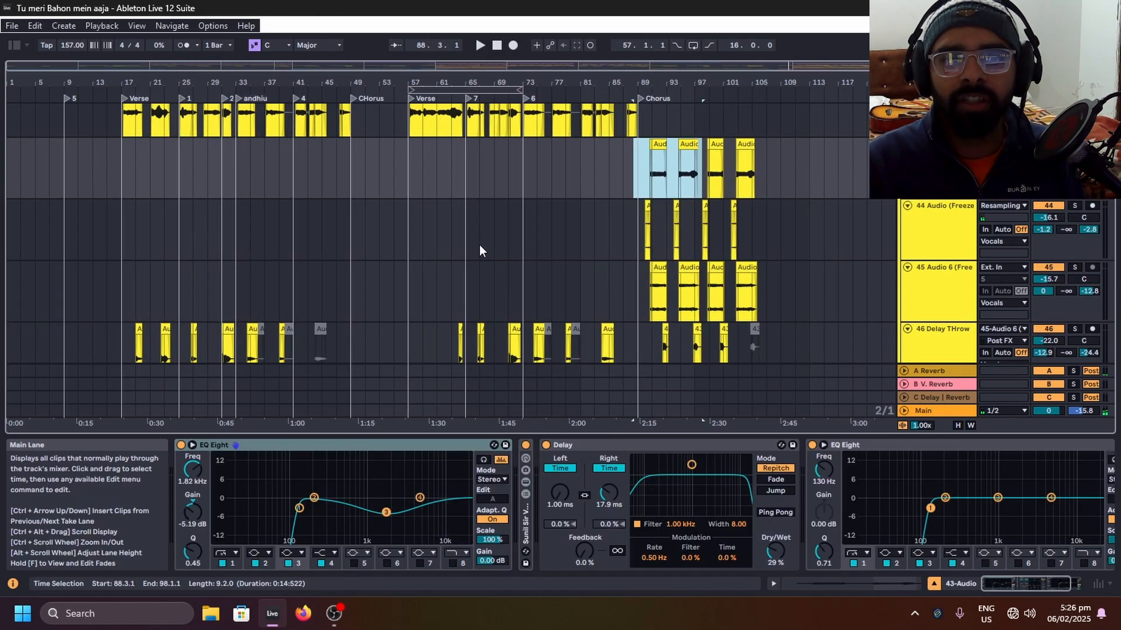
scroll(479, 244, down, 3)
scroll(753, 237, up, 5)
scroll(640, 258, up, 1)
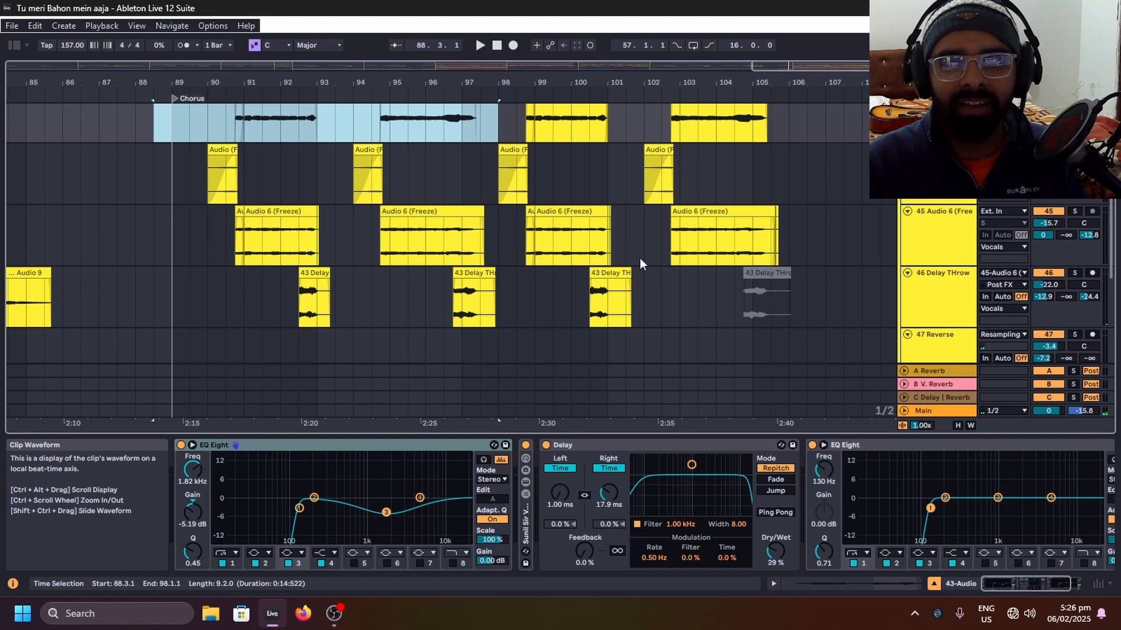
Step: Solo track 45 and play its chorus vocal clips from 90.3.1
click(190, 244)
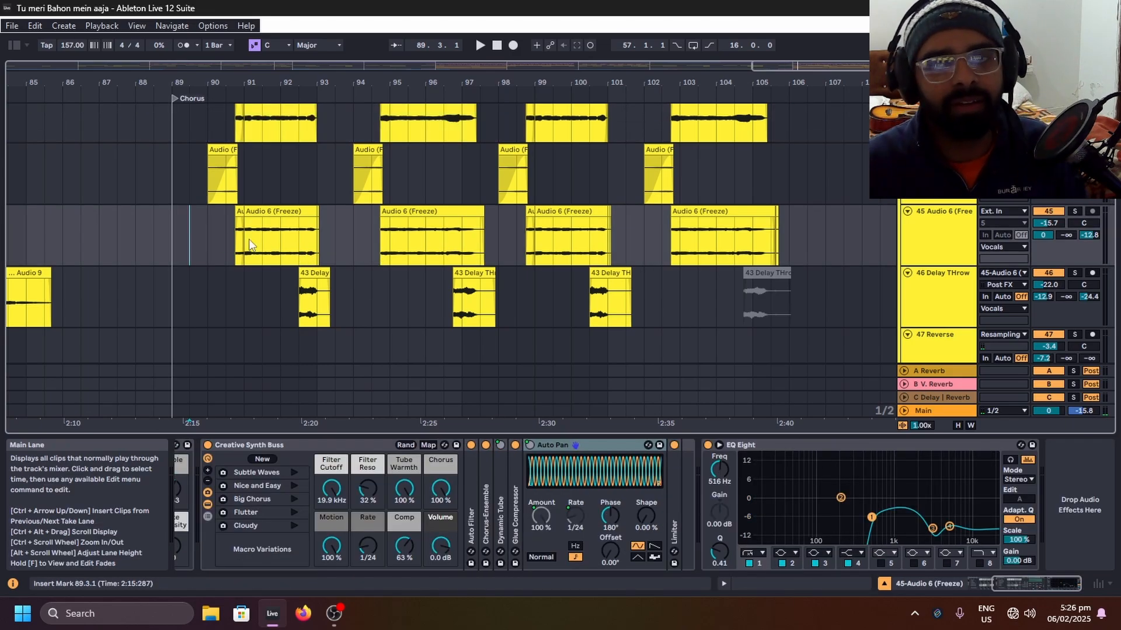
click(948, 222)
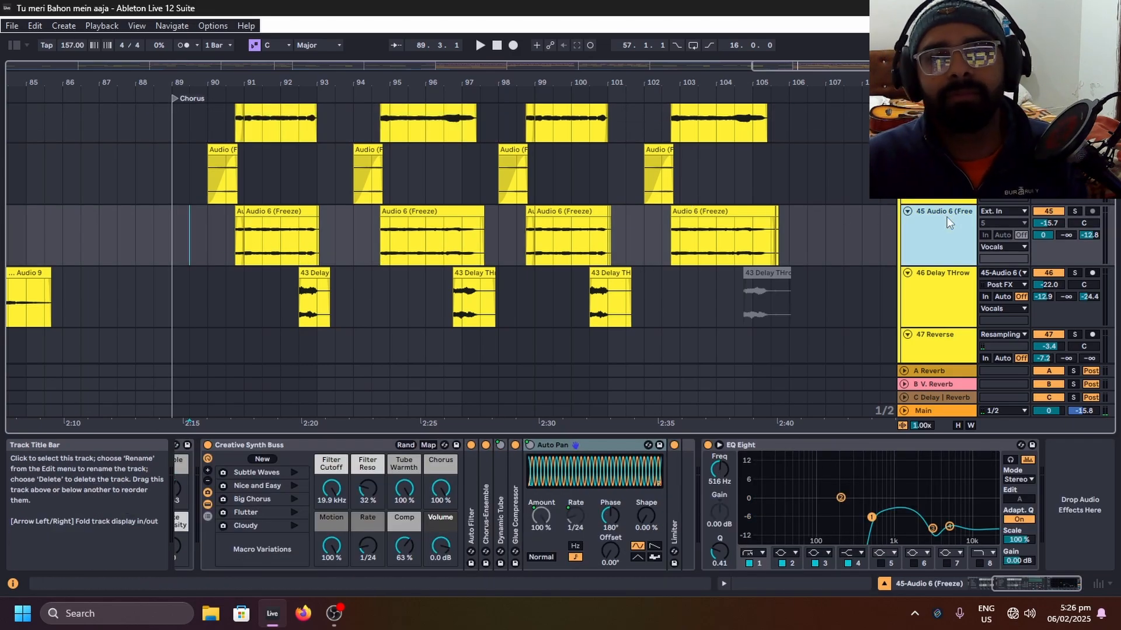
click(1074, 211)
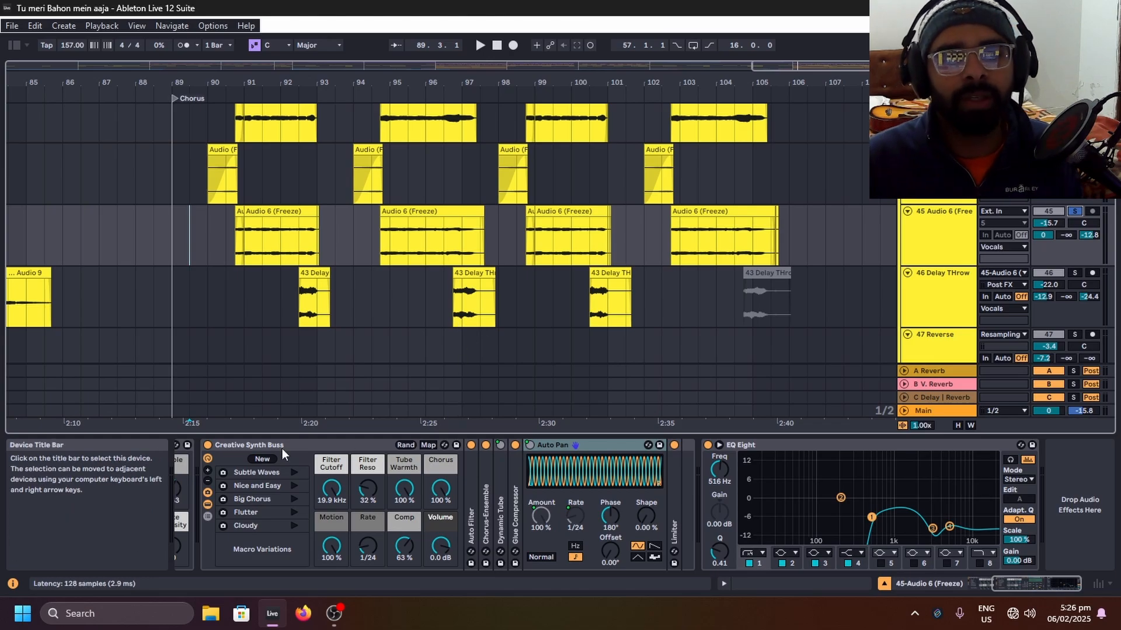
scroll(517, 458, up, 3)
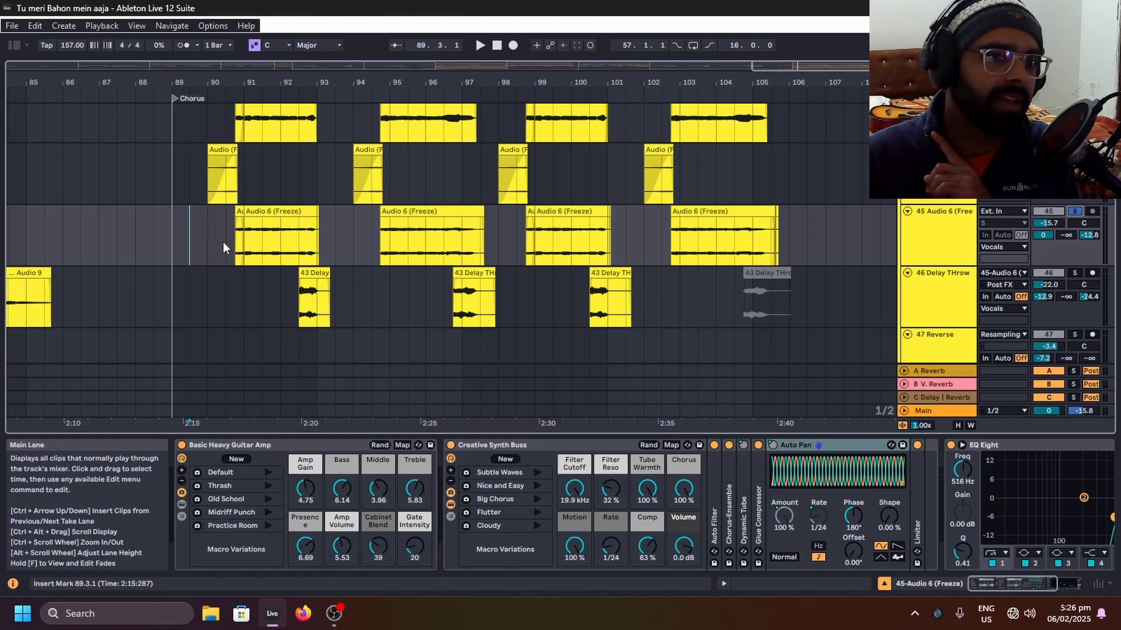
click(225, 248)
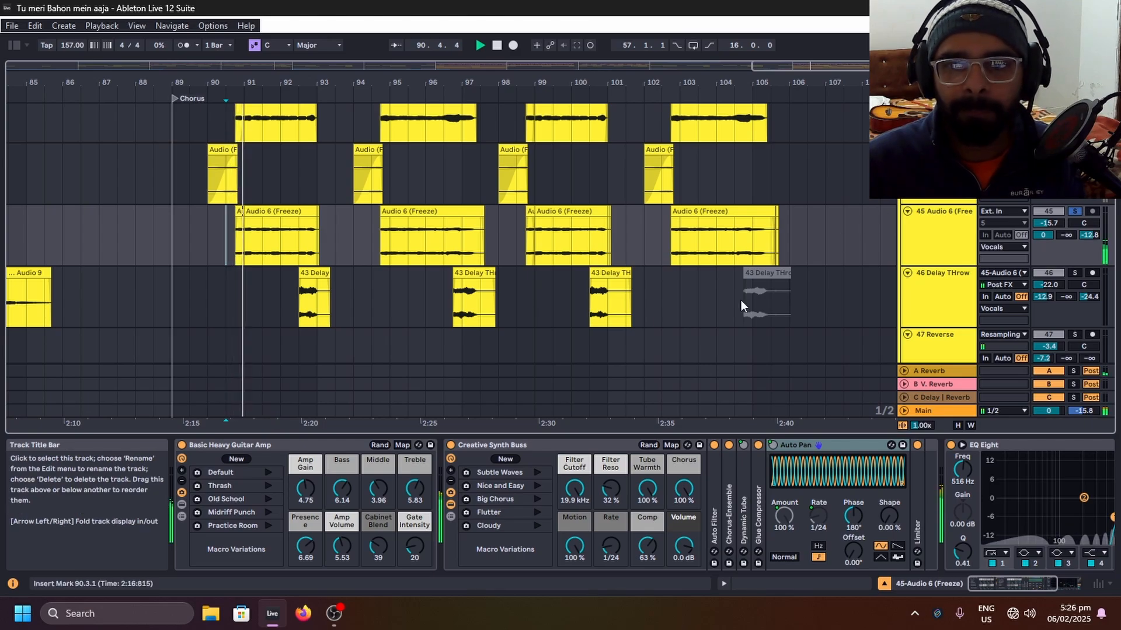
Step: Compare track 45 with the Basic Heavy Guitar Amp rack bypassed and re-enabled, and stop playback
click(222, 445)
click(183, 446)
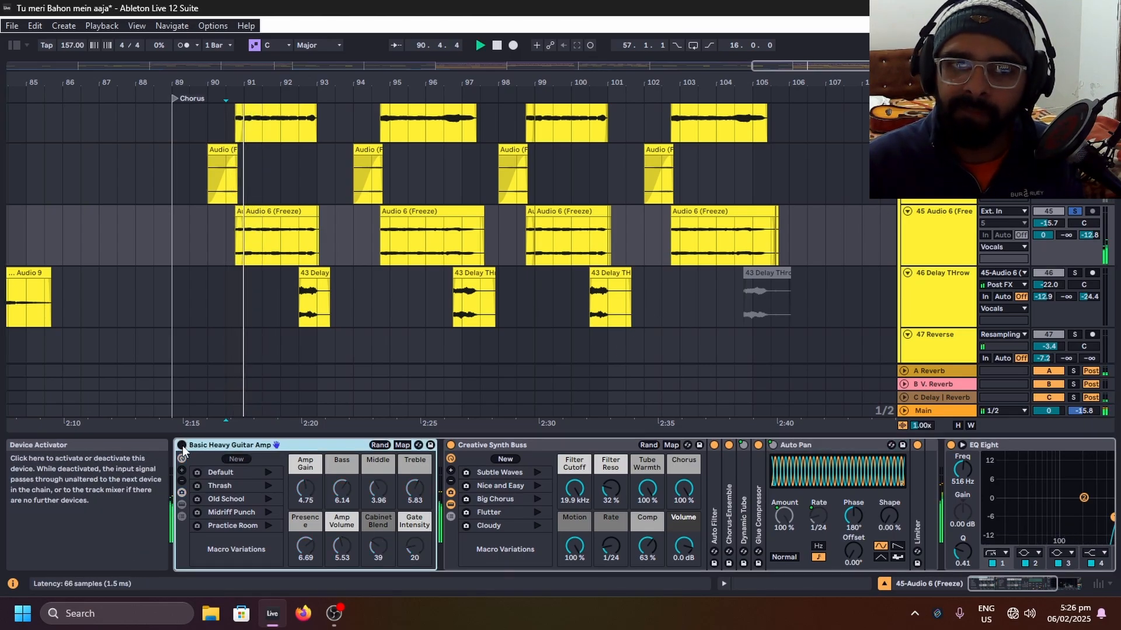
click(182, 446)
key(space)
Step: Select track 45's clips from 90.3.1 to 107.3.1, inspect their pitch transposition in the clip settings, and play them
drag(226, 238, 843, 243)
key(shift+Tab)
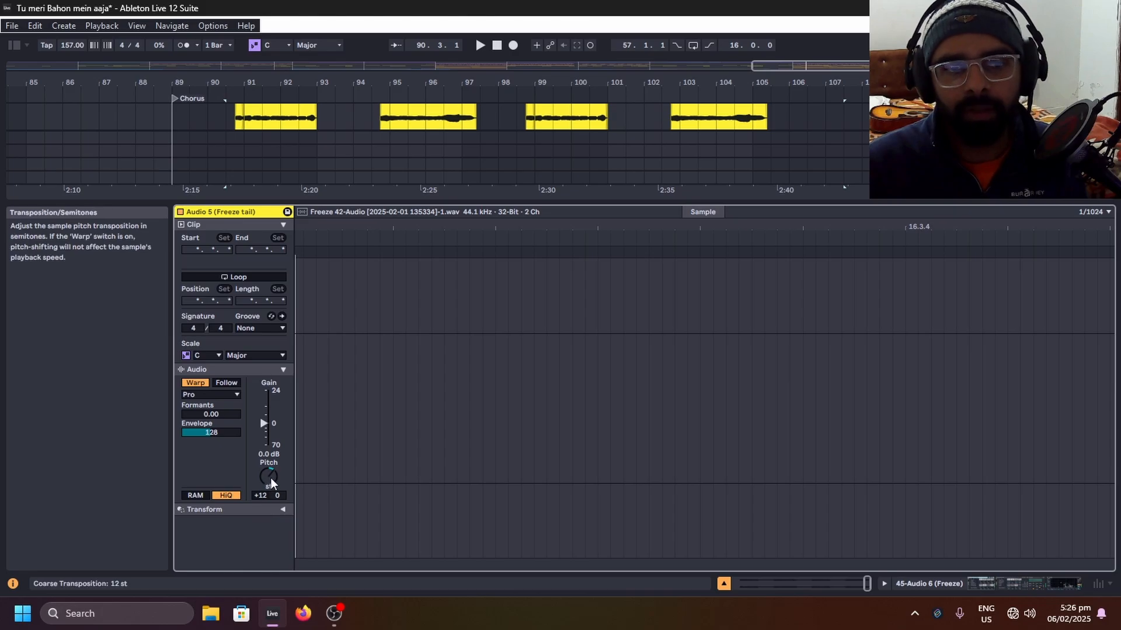
key(shift+Tab)
key(space)
Step: Compare track 45 with the Creative Synth Buss rack bypassed and re-enabled, and play it while examining the EQ Eight curve
click(450, 446)
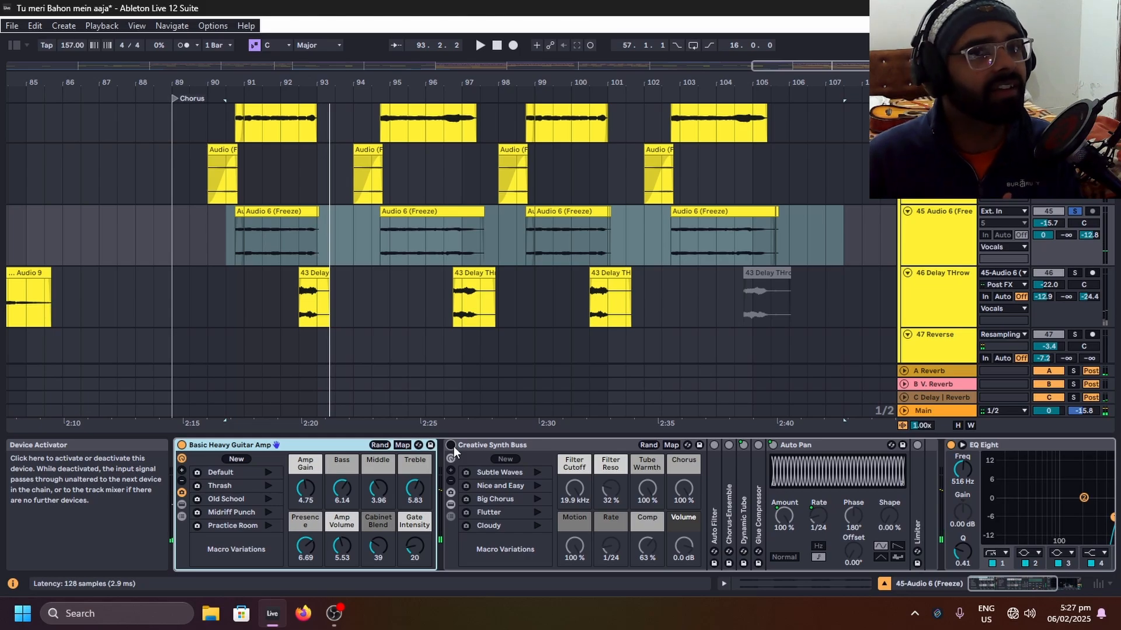
click(451, 445)
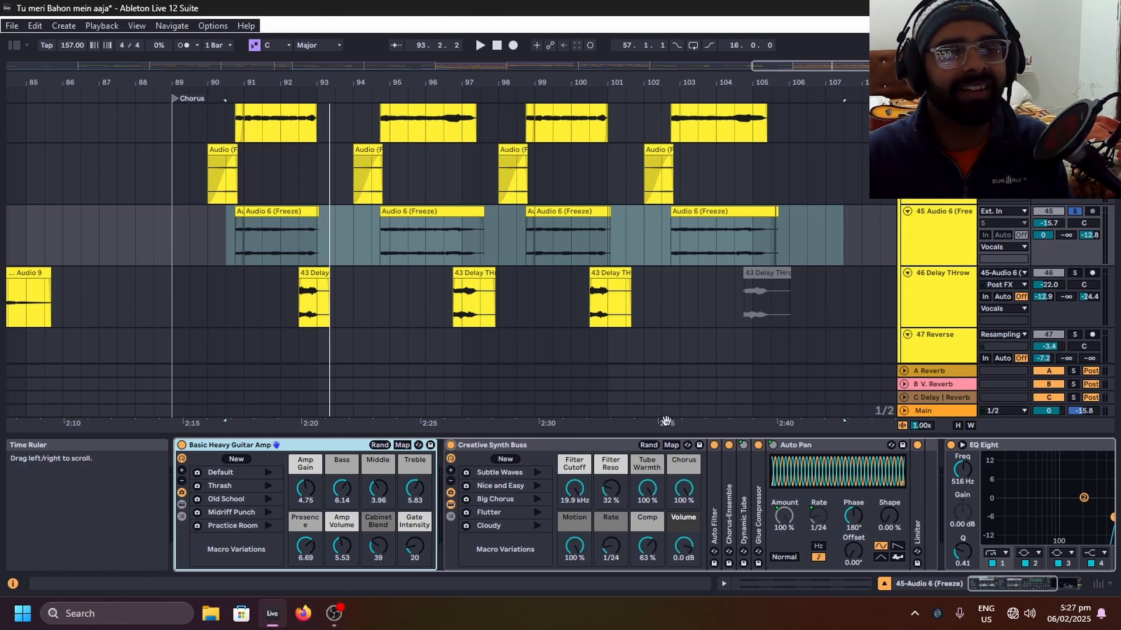
click(999, 524)
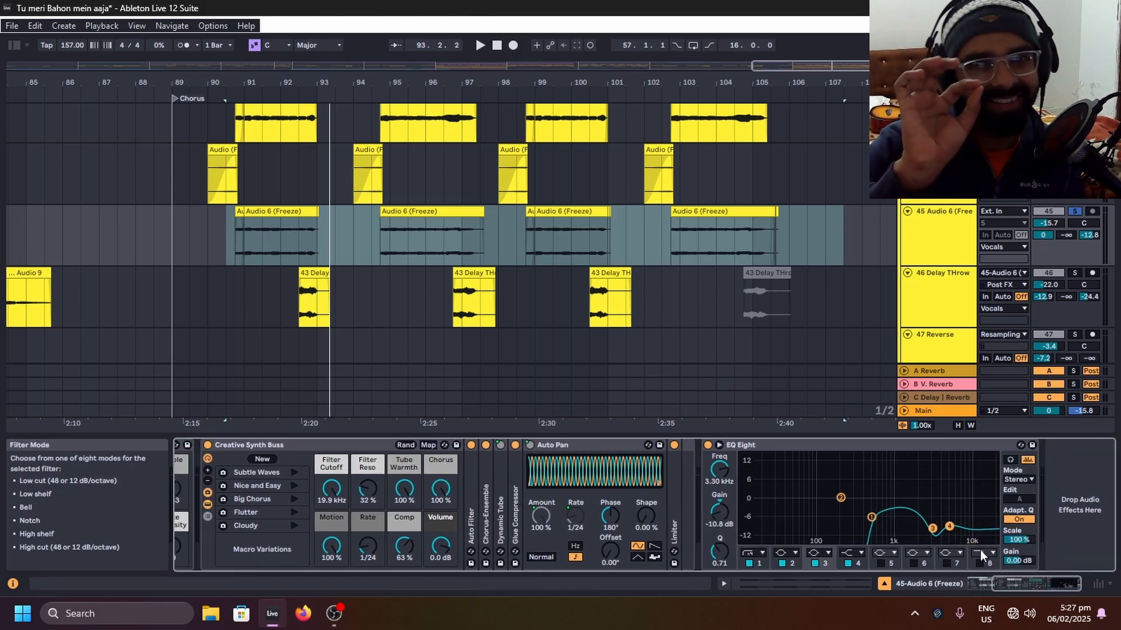
key(space)
scroll(623, 226, up, 3)
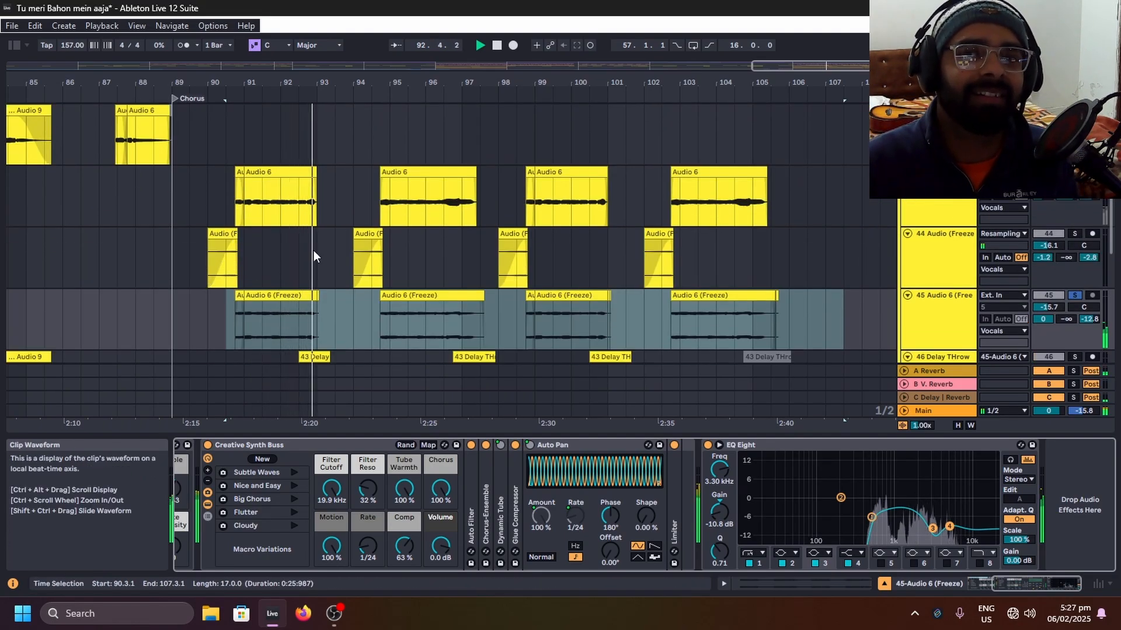
Step: Stop playback, solo track 44, and play its freeze tail clip from 90.1.1
scroll(208, 221, up, 2)
click(206, 220)
key(space)
scroll(233, 216, down, 3)
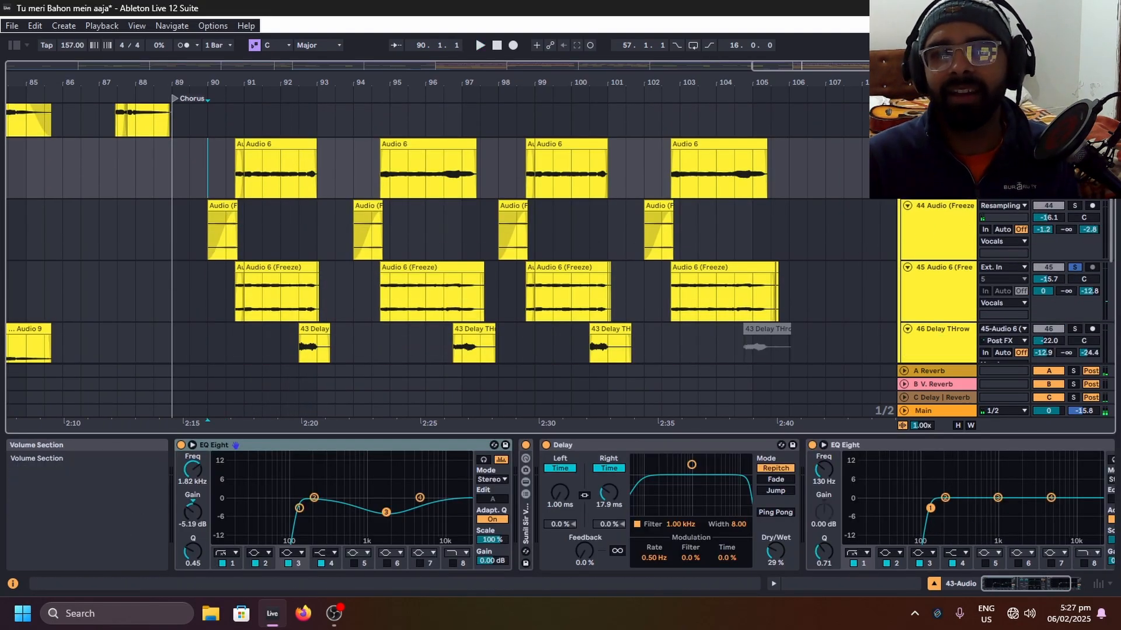
click(208, 232)
key(ctrl+f)
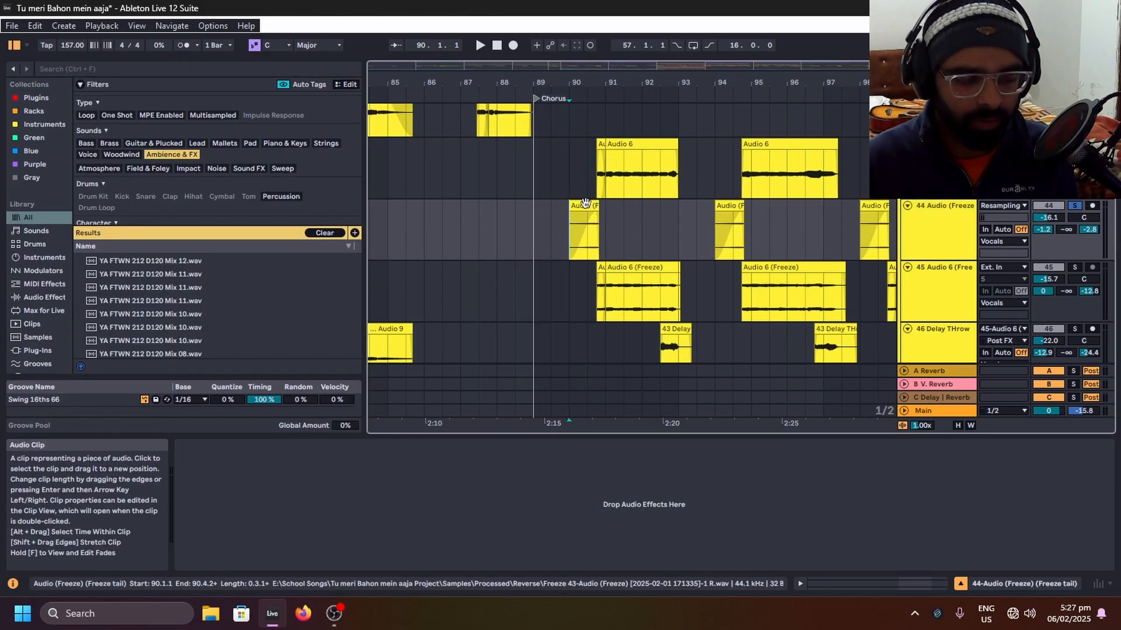
key(ctrl+alt+b)
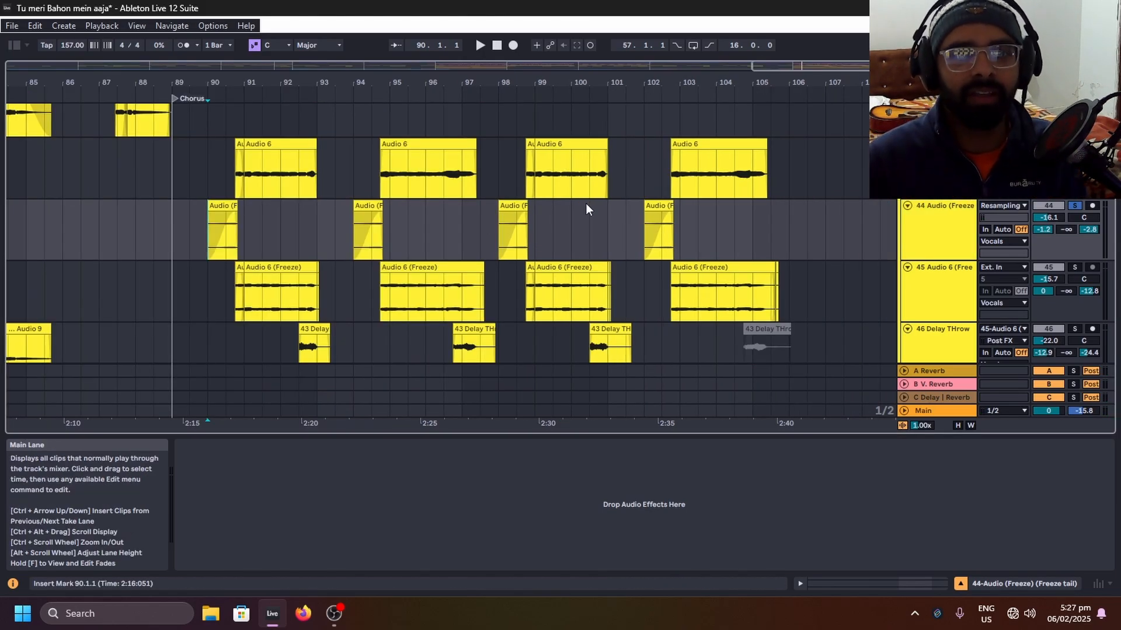
key(space)
Step: Switch the solo from track 44 to the Vocals group, and play the chorus vocals from 89.1.1
scroll(577, 206, up, 2)
scroll(576, 212, up, 3)
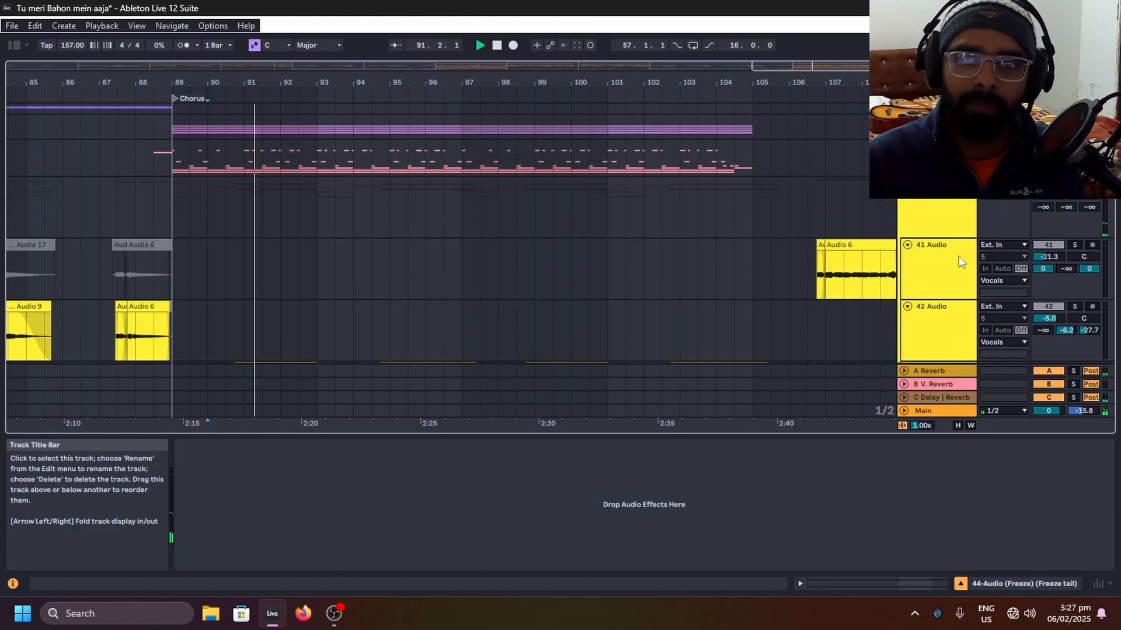
key(space)
click(640, 229)
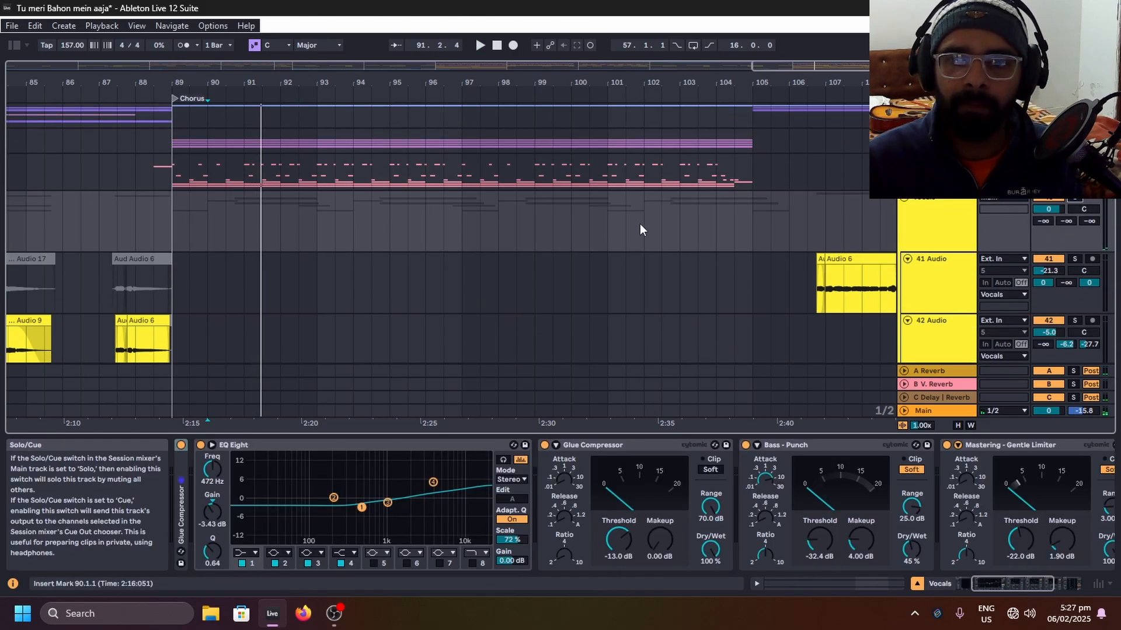
click(180, 212)
scroll(203, 211, down, 5)
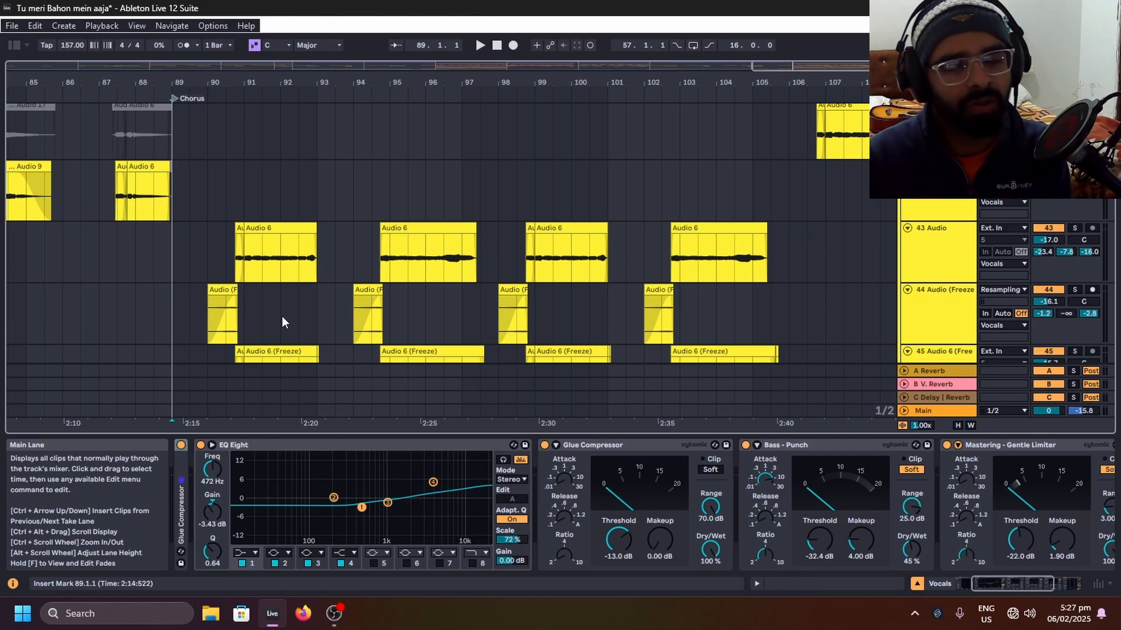
key(space)
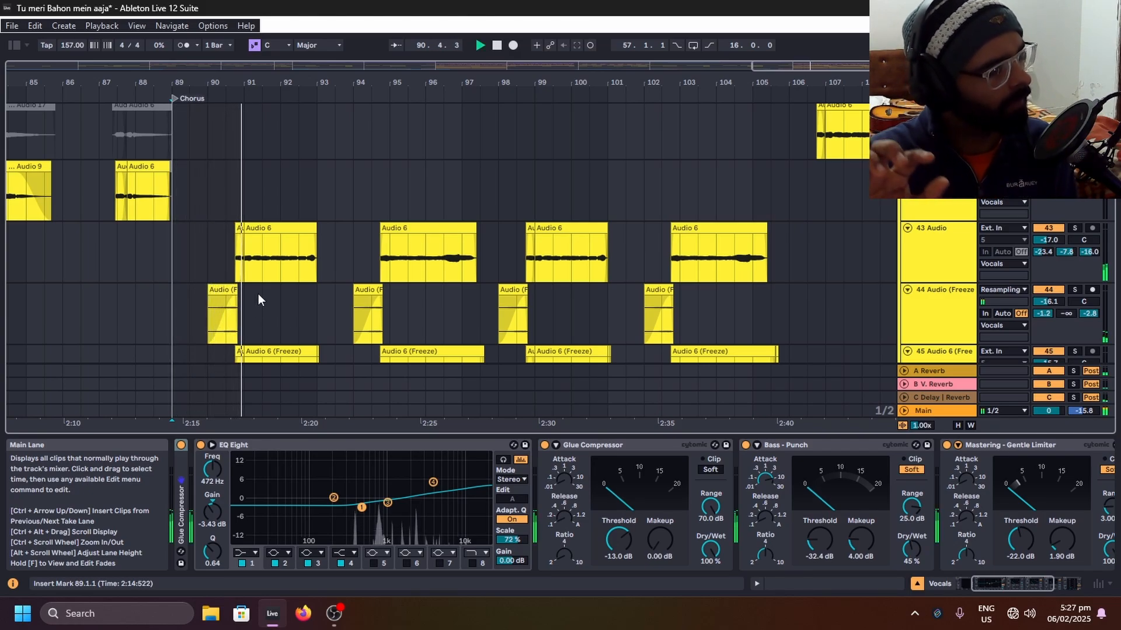
key(space)
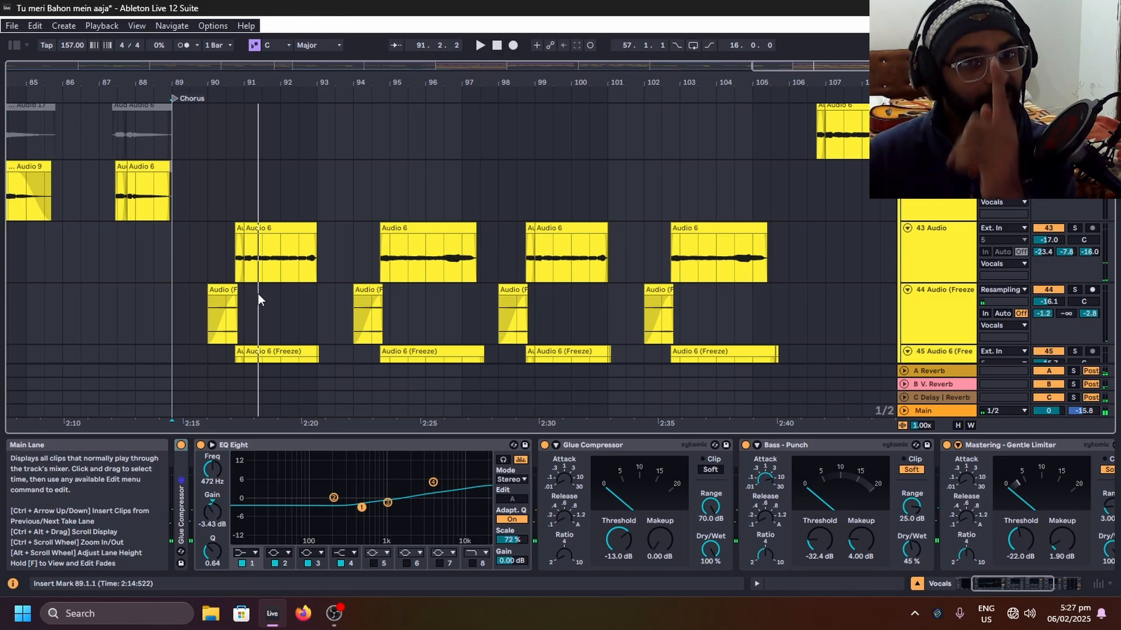
Step: Solo track 44 again and play its reversed freeze tail clip from 89.1.1
click(1075, 290)
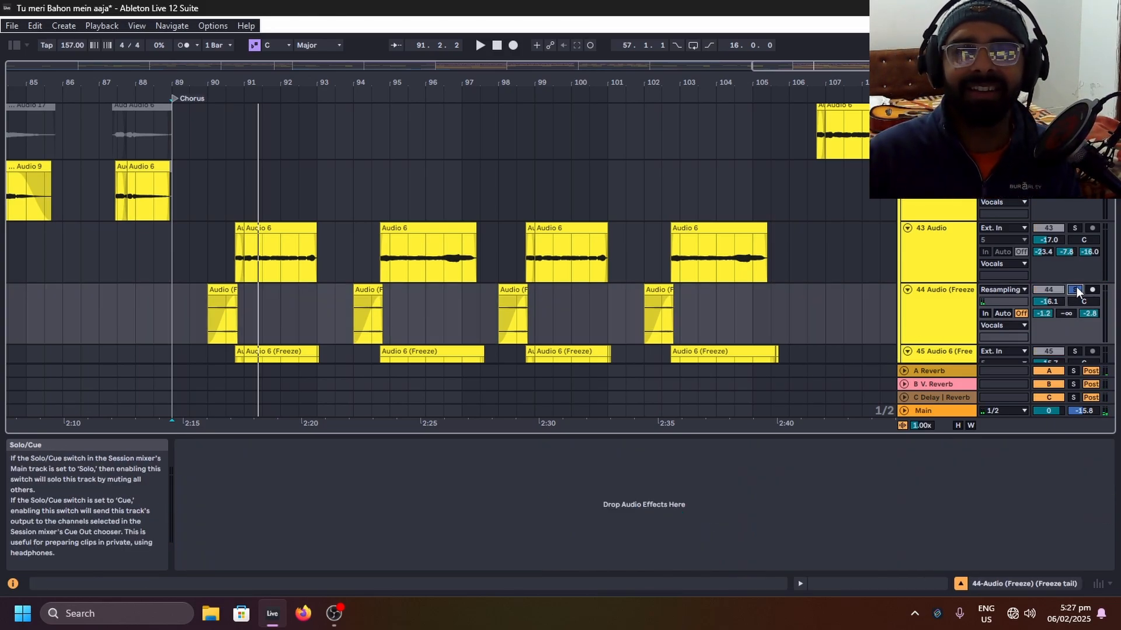
key(space)
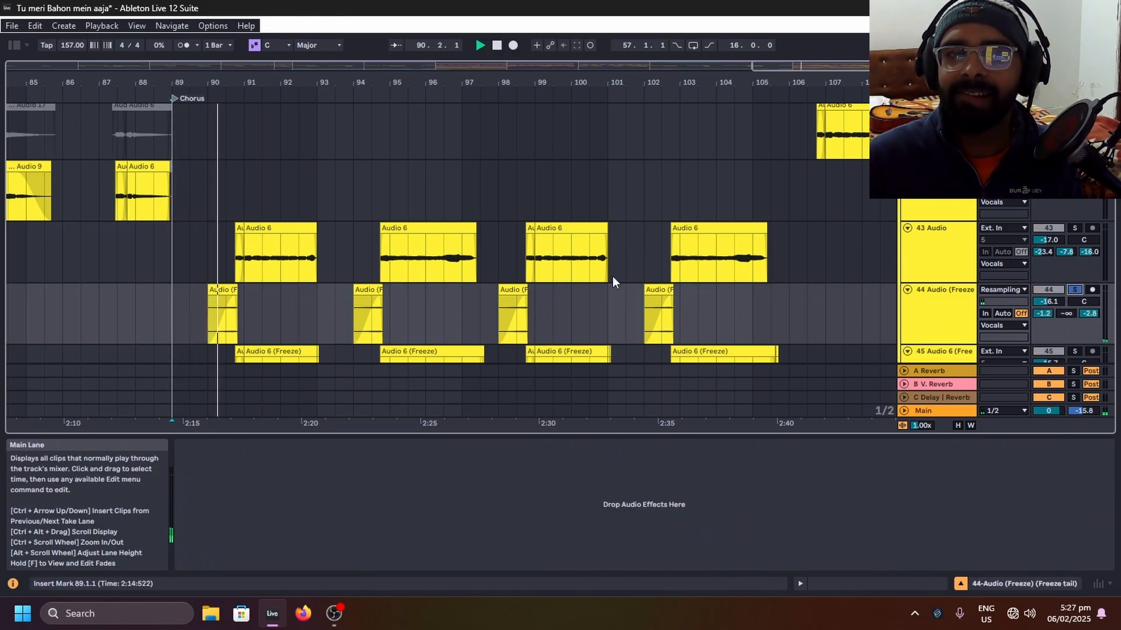
key(space)
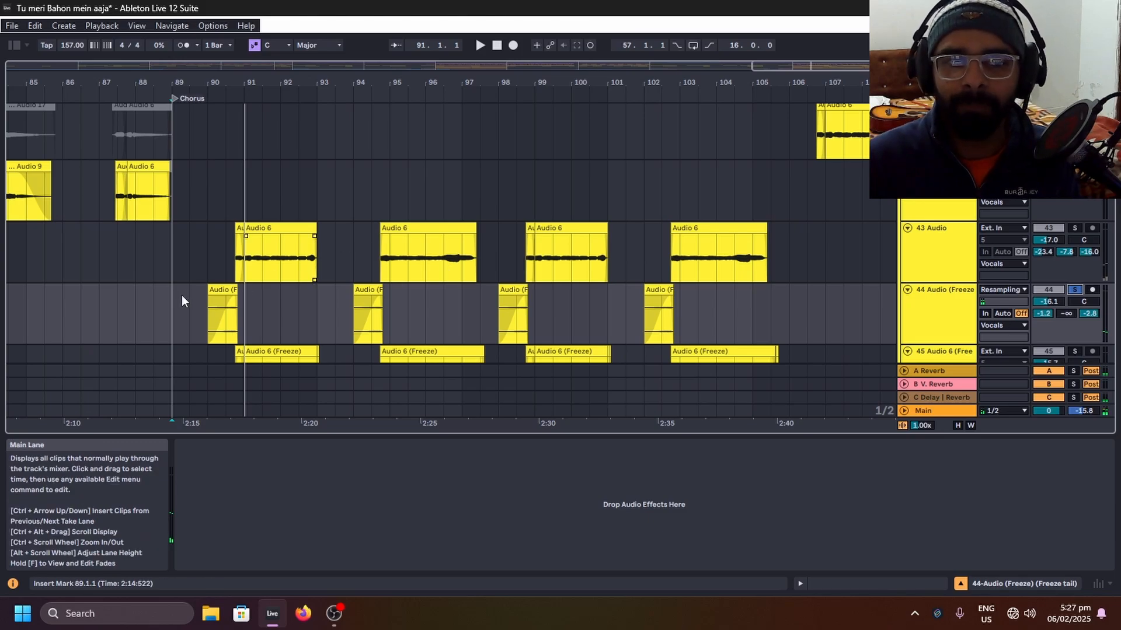
Step: Unsolo track 44 and play the combined chorus vocal layers from 89.1.1
click(181, 295)
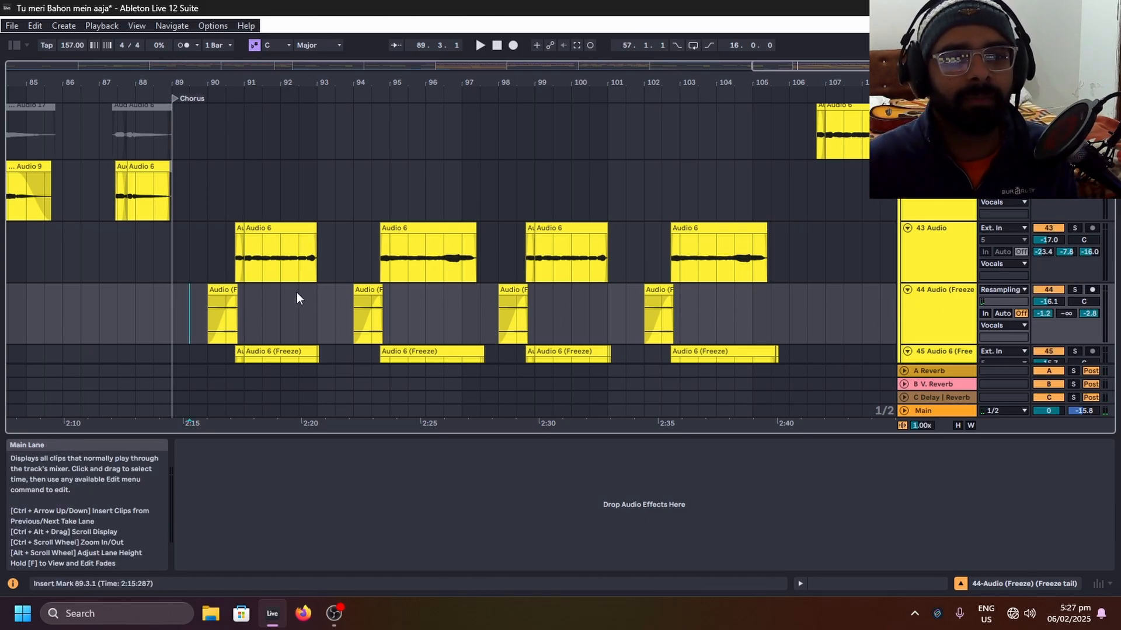
click(172, 311)
key(space)
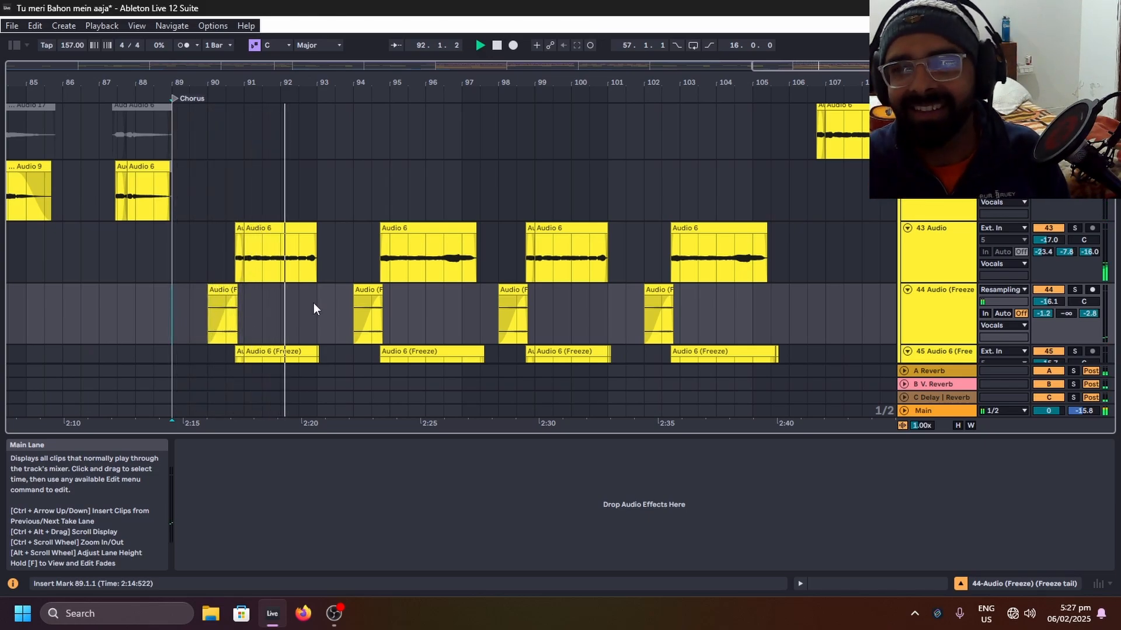
Step: Save the set and examine the final chorus clips on tracks 43 to 45 during playback
scroll(365, 306, down, 5)
key(ctrl+s)
scroll(854, 249, up, 3)
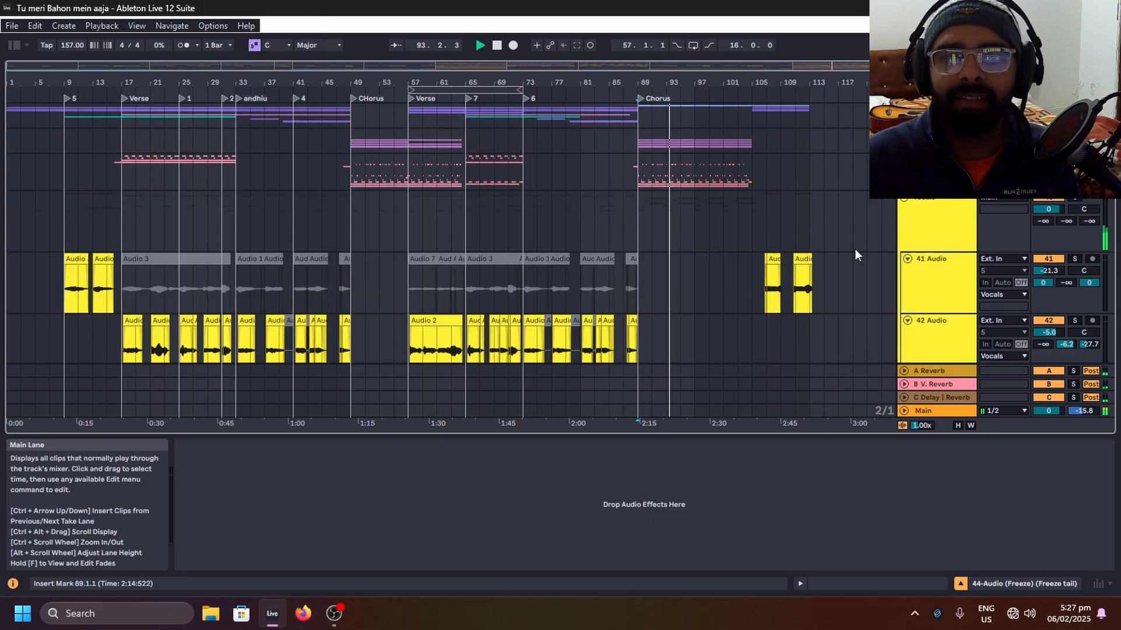
scroll(840, 258, up, 3)
scroll(811, 265, down, 4)
scroll(884, 254, up, 3)
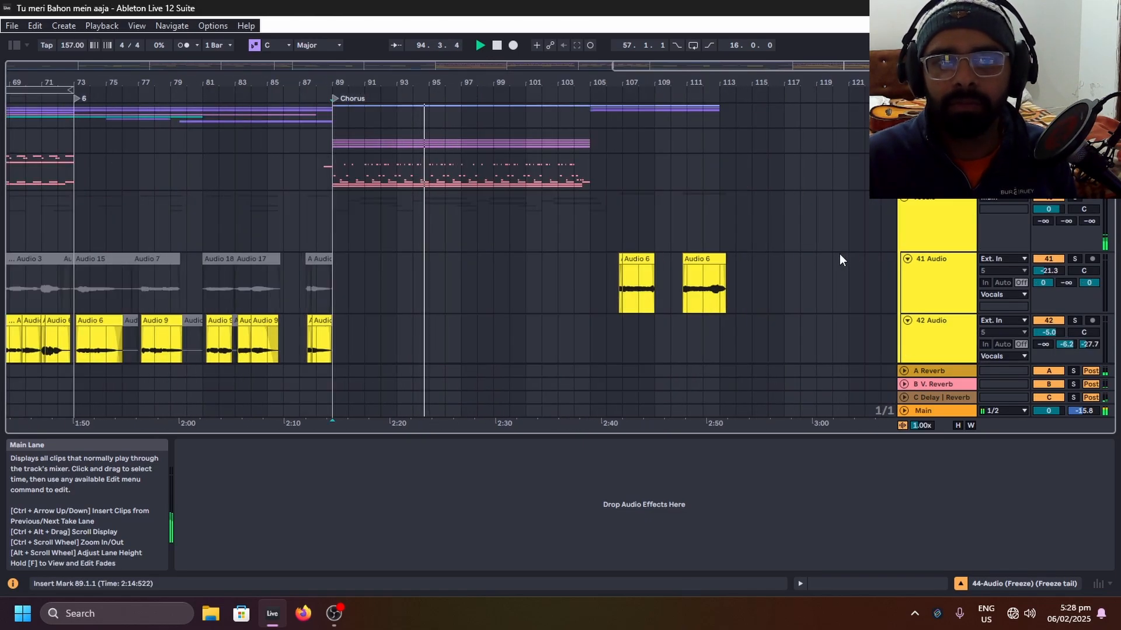
scroll(538, 262, down, 5)
scroll(855, 262, down, 2)
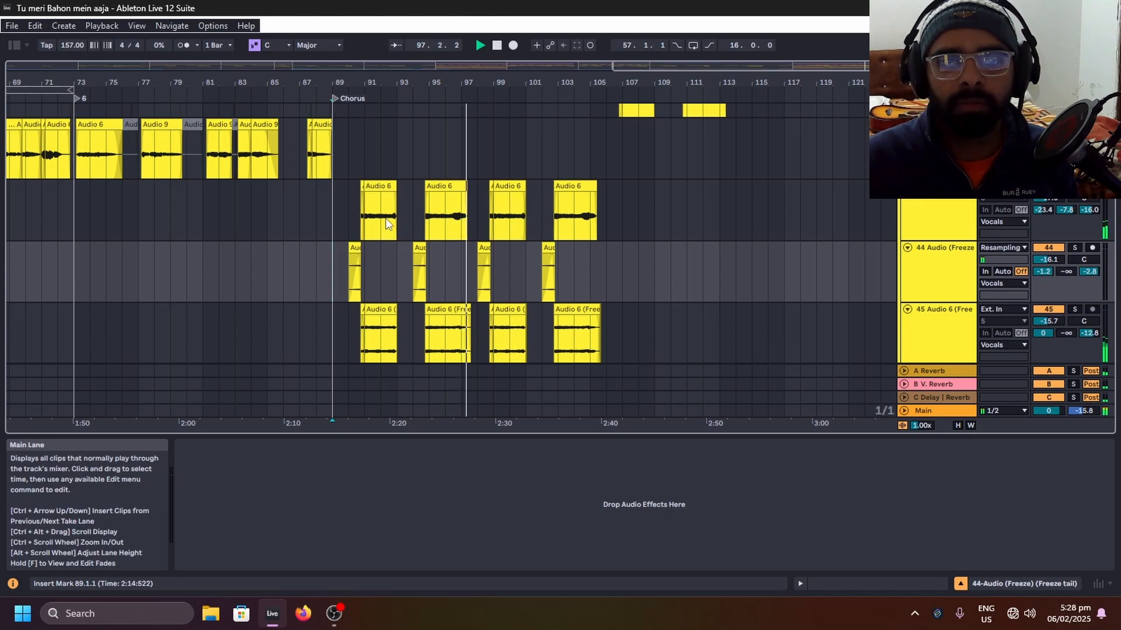
Step: Solo track 43, play its chorus clips from bar 90, and examine the crossfade at bar 91
key(space)
drag(350, 217, 736, 213)
click(1074, 186)
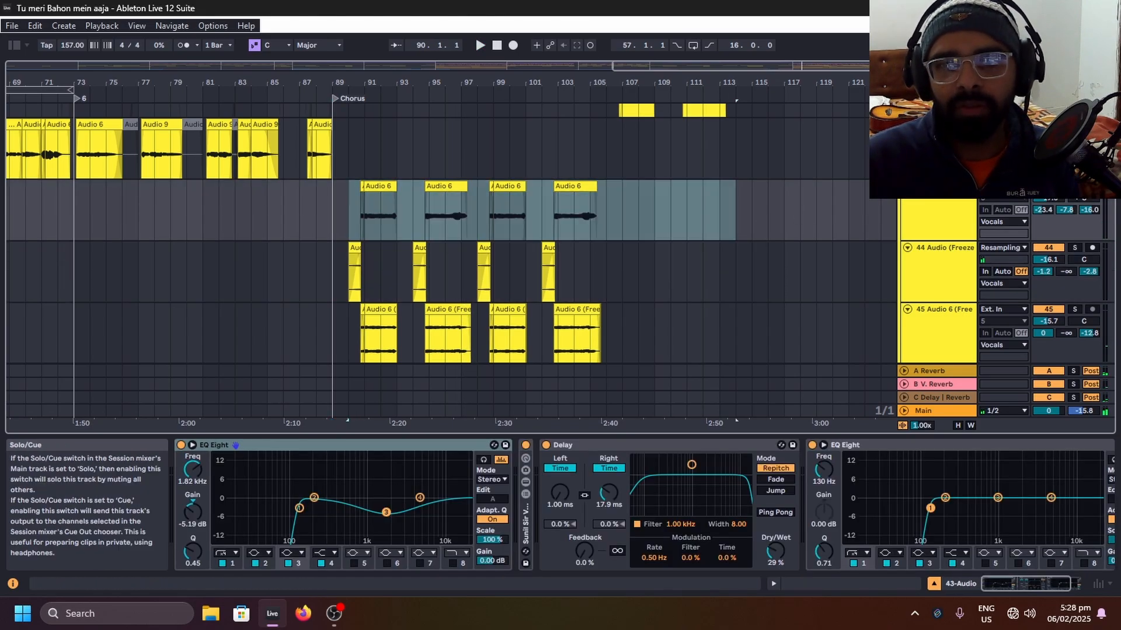
scroll(365, 221, up, 4)
scroll(316, 232, up, 4)
click(441, 205)
key(space)
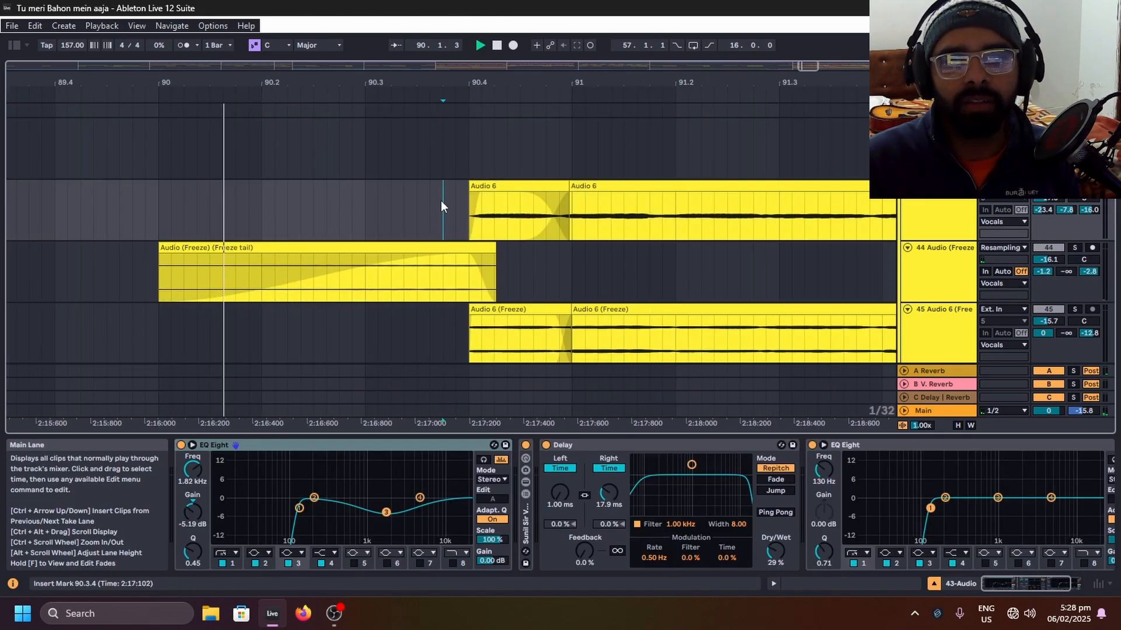
scroll(460, 208, down, 4)
scroll(607, 238, up, 1)
scroll(481, 280, up, 4)
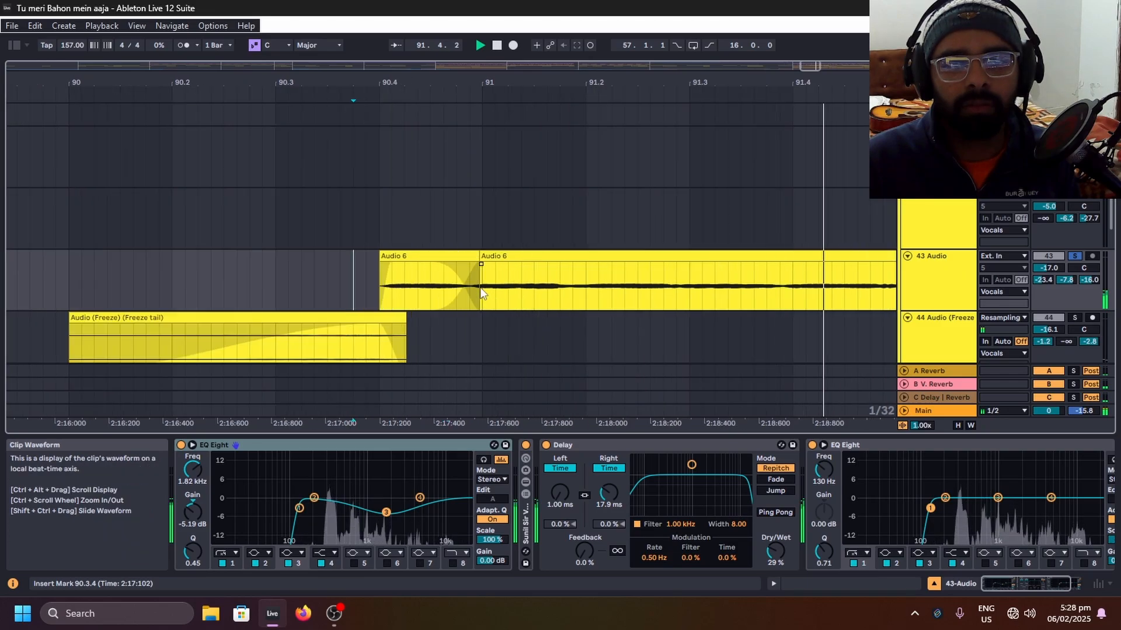
scroll(375, 279, down, 10)
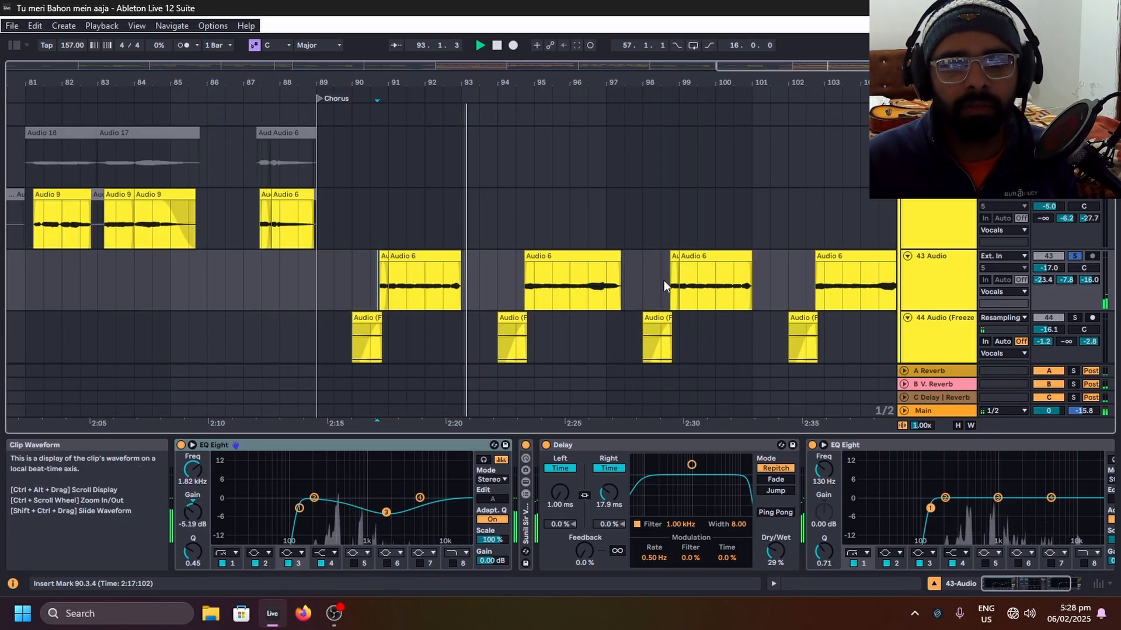
Step: Stop playback, unsolo track 43, and collapse the Vocals group
scroll(912, 222, up, 3)
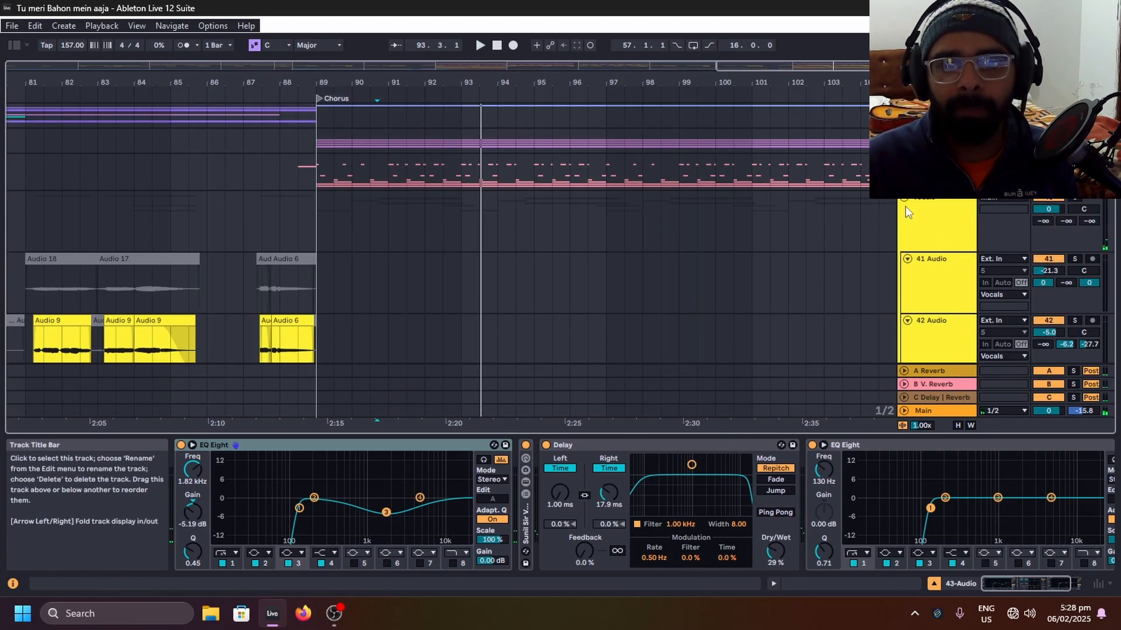
click(904, 201)
scroll(610, 196, down, 8)
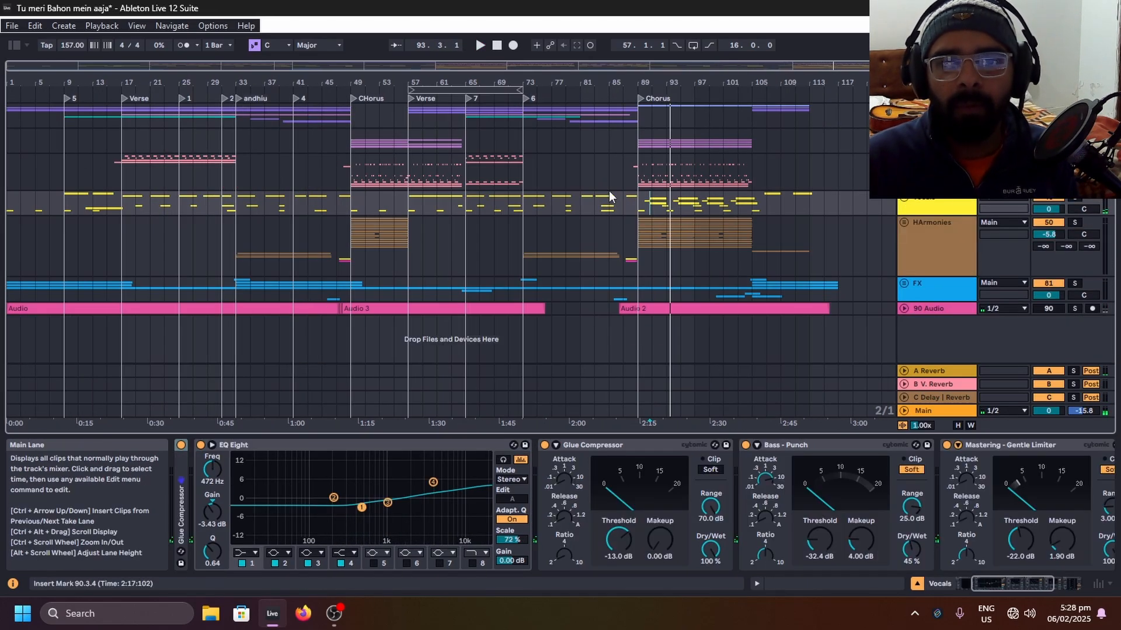
Step: Place the insert marker at 103.1.1 on the 23-Group track and play the end of the chorus
click(742, 175)
scroll(742, 176, up, 8)
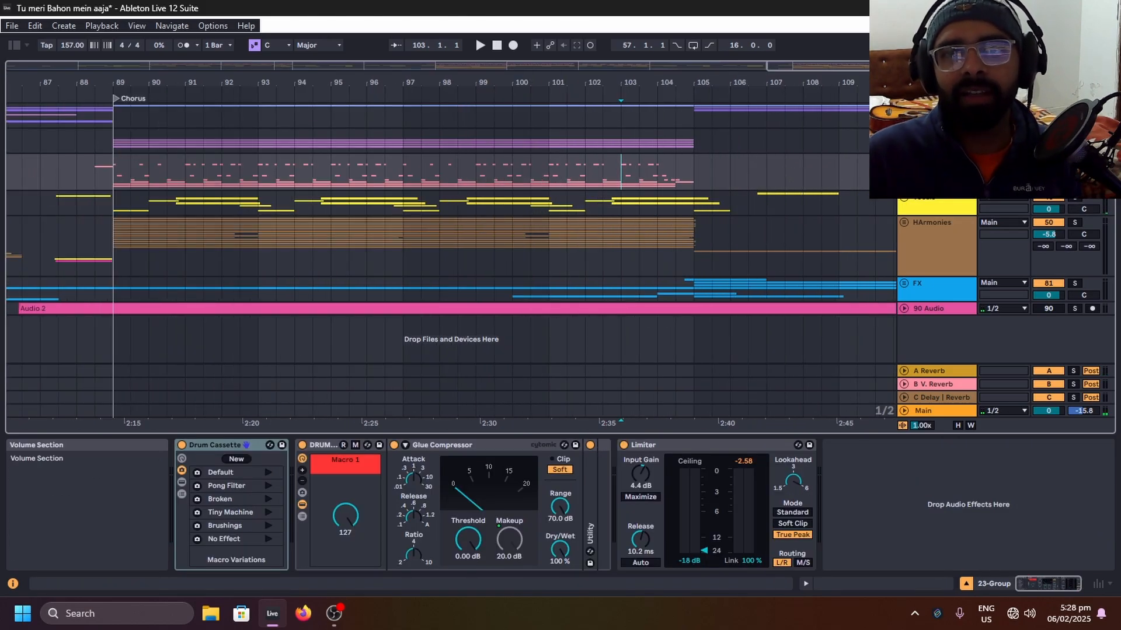
key(space)
scroll(726, 164, up, 4)
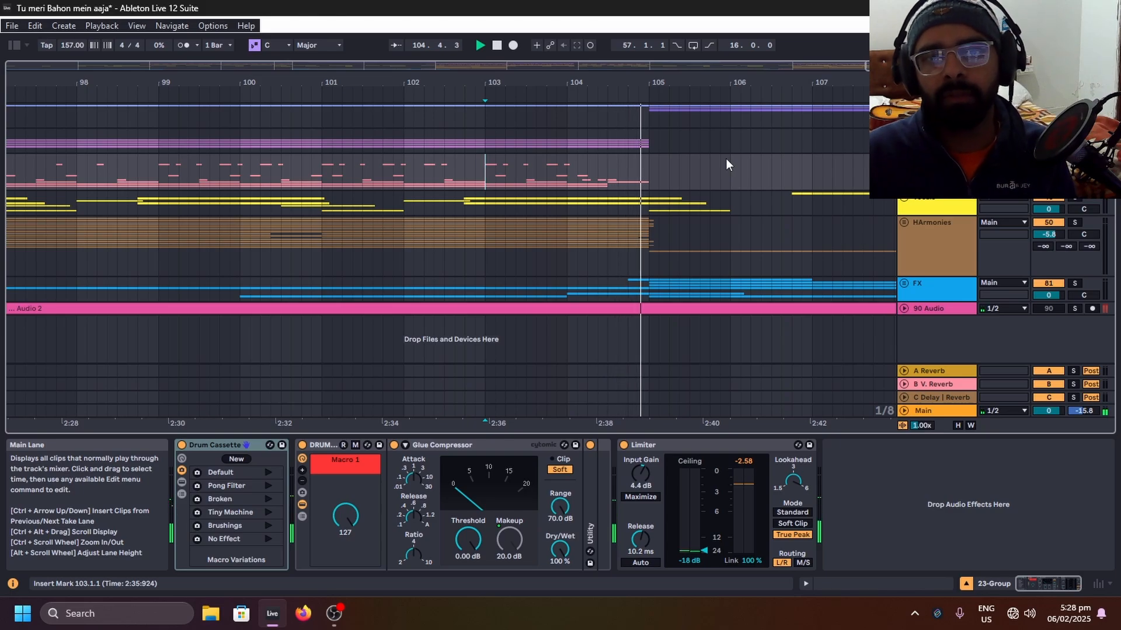
Step: Replay the end of the chorus from 103.1.1 and stop at bar 105
key(space)
key(space)
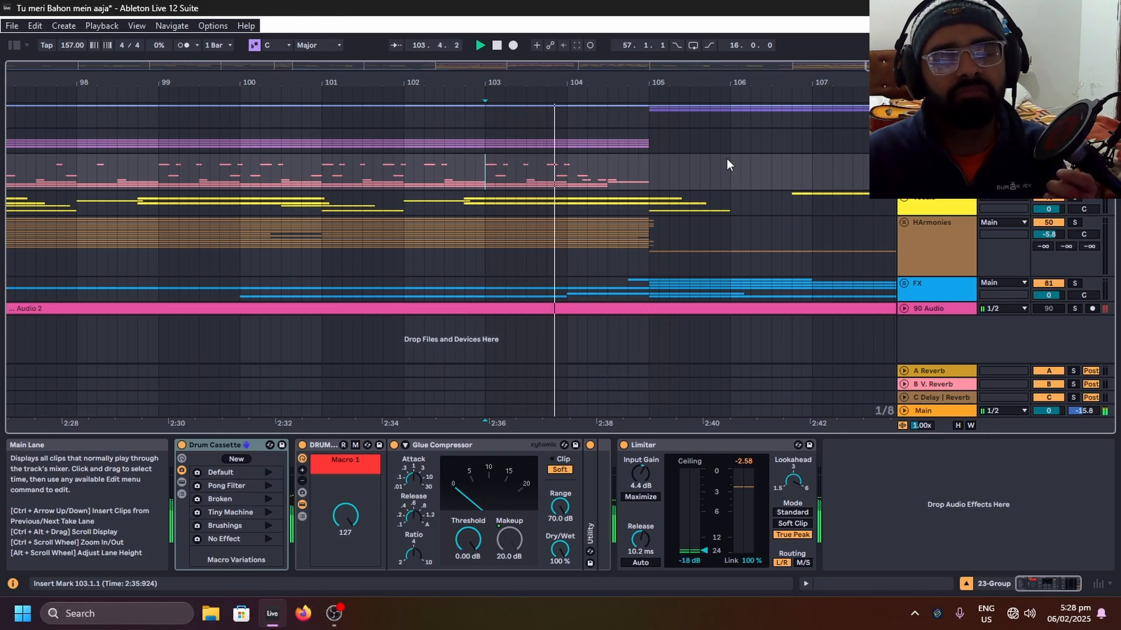
key(space)
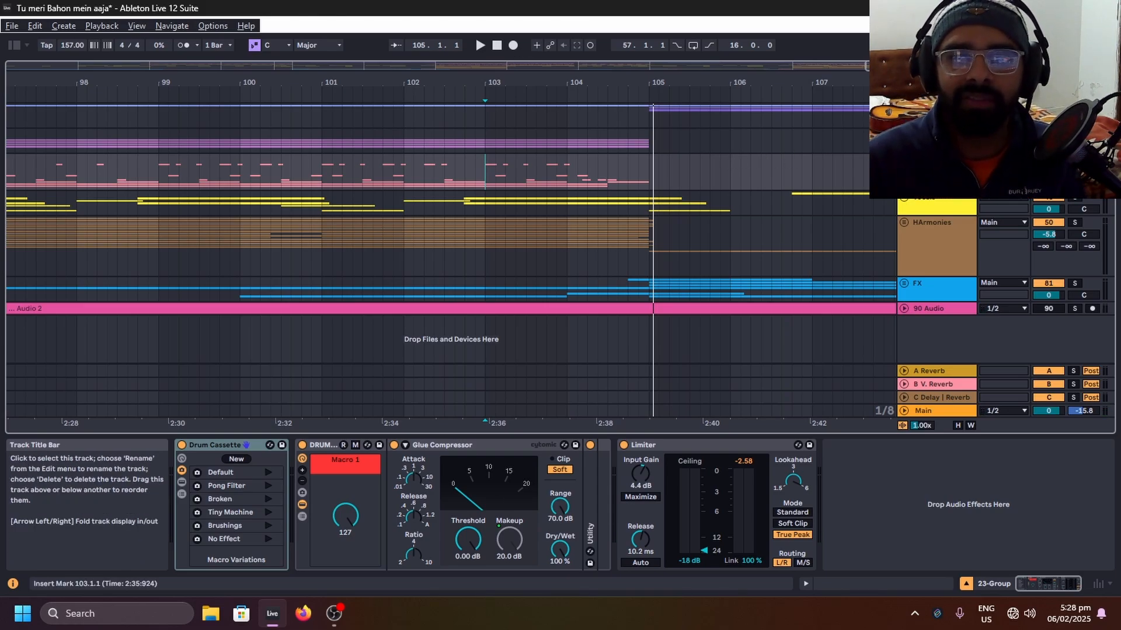
Step: Expand the 1-Group and examine its nested 3 Group clips after bar 105, collapsing the nested group again
click(893, 111)
click(904, 110)
scroll(830, 183, down, 10)
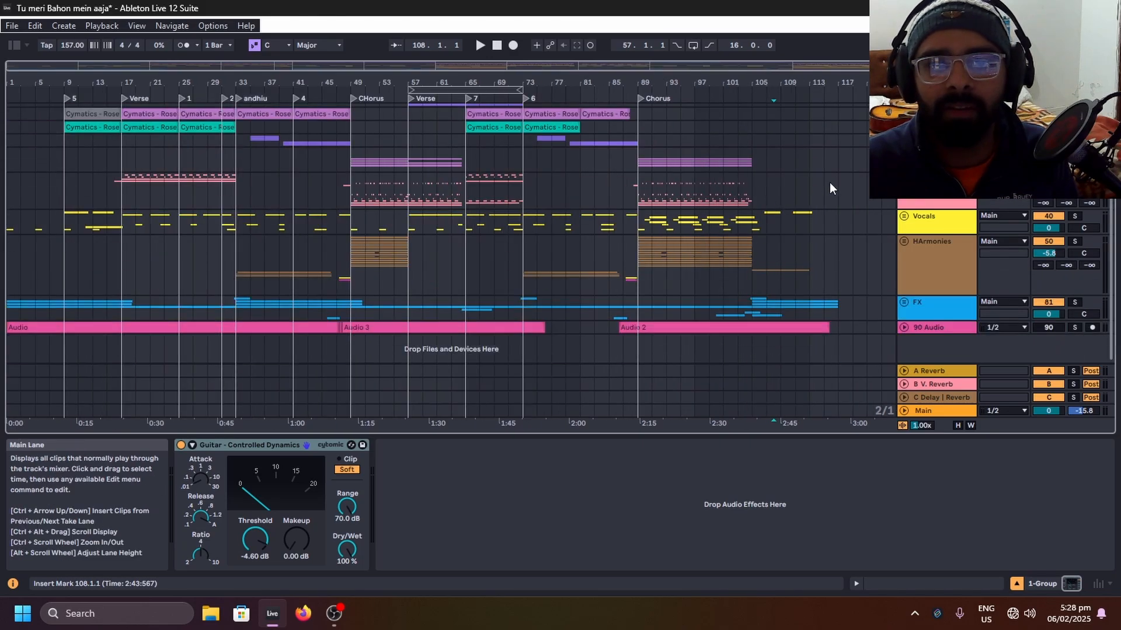
scroll(831, 187, up, 3)
ctrl+scroll(828, 184, up, 4)
click(903, 157)
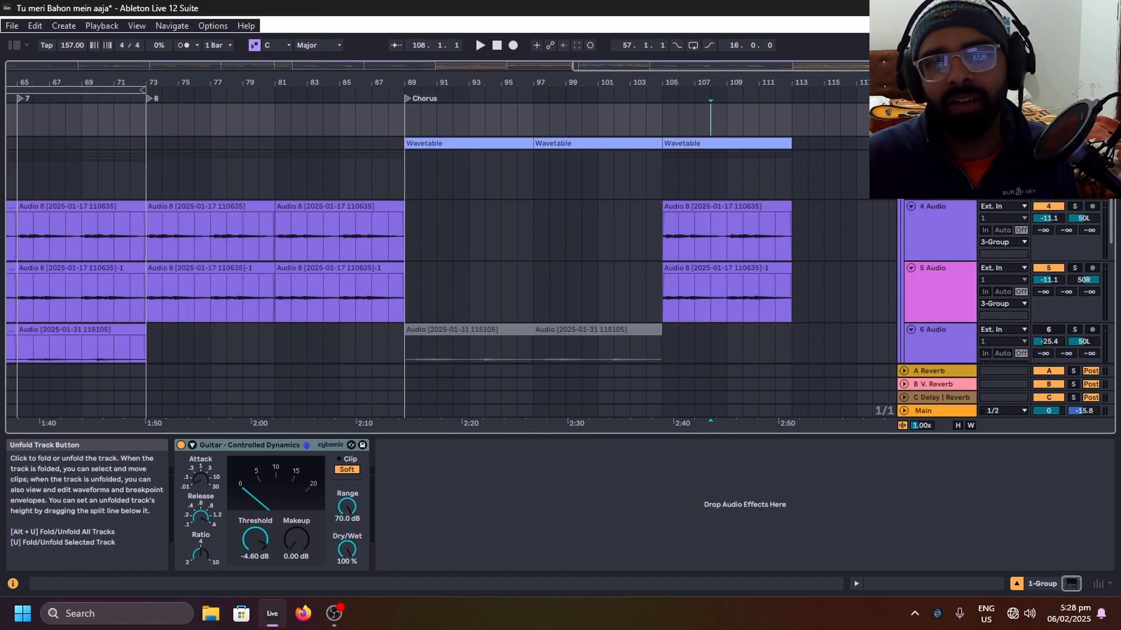
click(903, 157)
ctrl+scroll(700, 192, down, 4)
scroll(729, 197, down, 3)
ctrl+scroll(841, 219, up, 6)
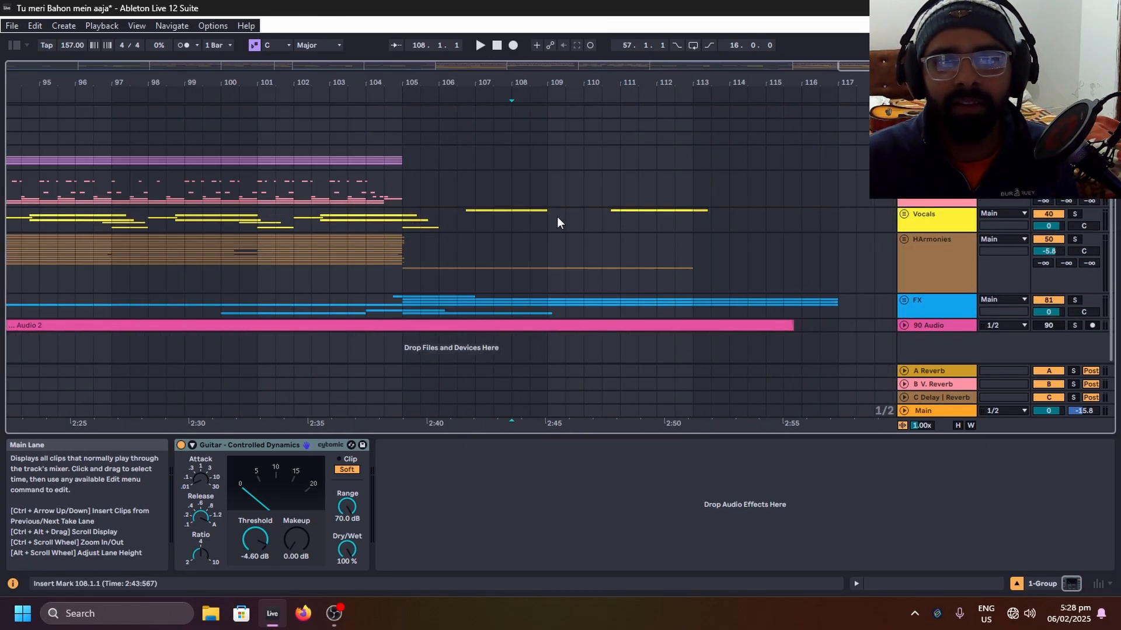
Step: Solo and unfold the Basic Bells track, and play its Wavetable clips from 89.1.1
click(405, 227)
scroll(534, 226, up, 3)
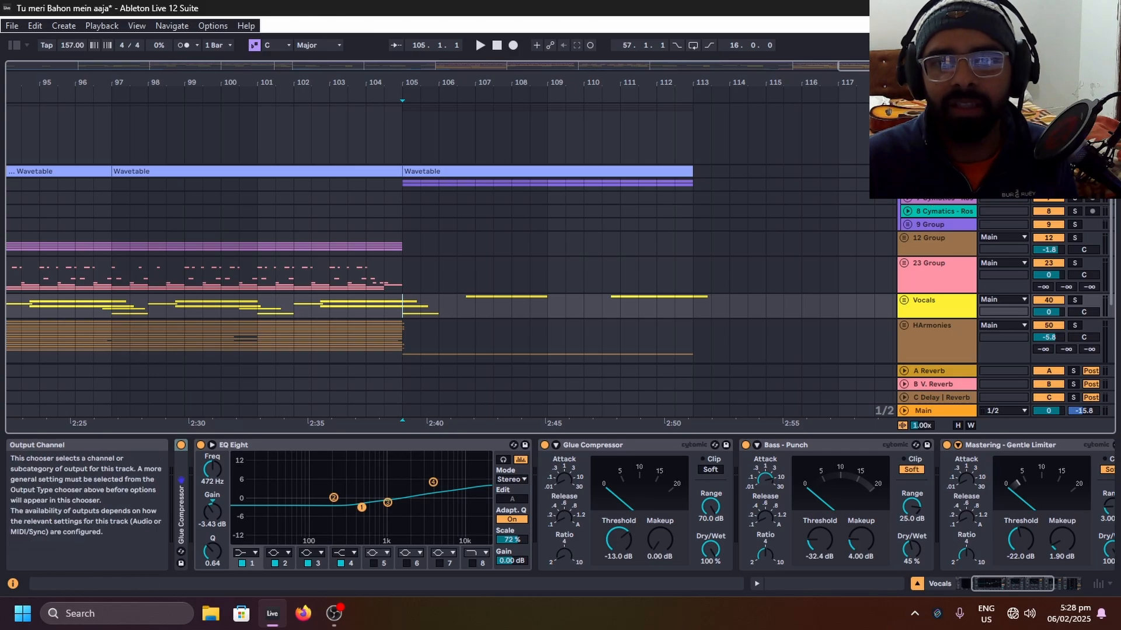
click(1075, 172)
click(907, 172)
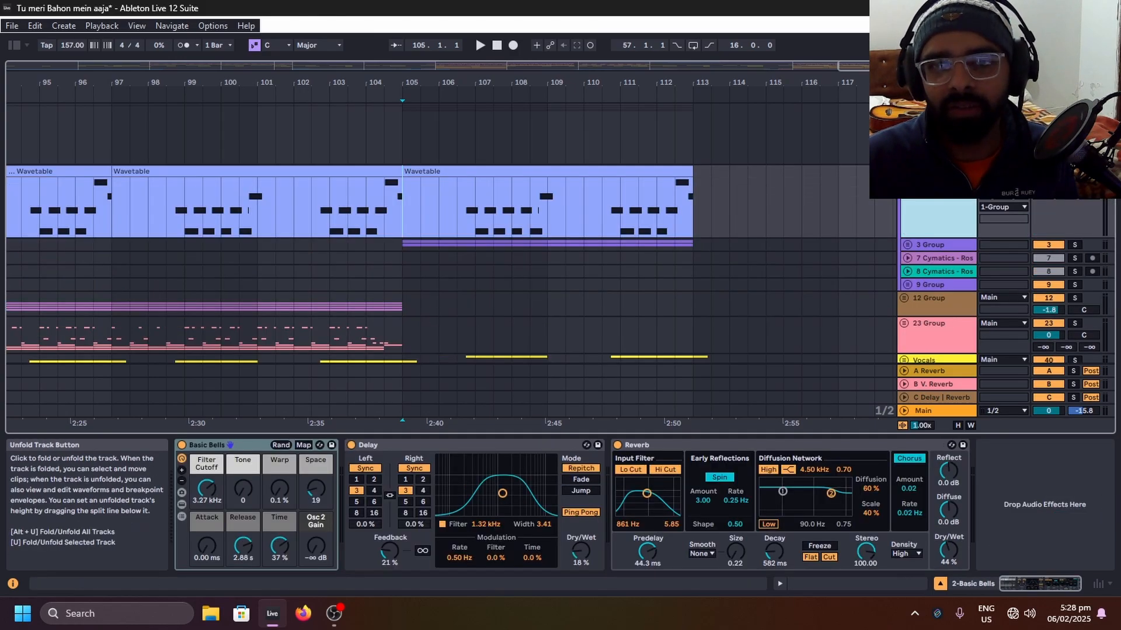
ctrl+scroll(707, 205, down, 3)
click(315, 197)
ctrl+scroll(327, 210, up, 3)
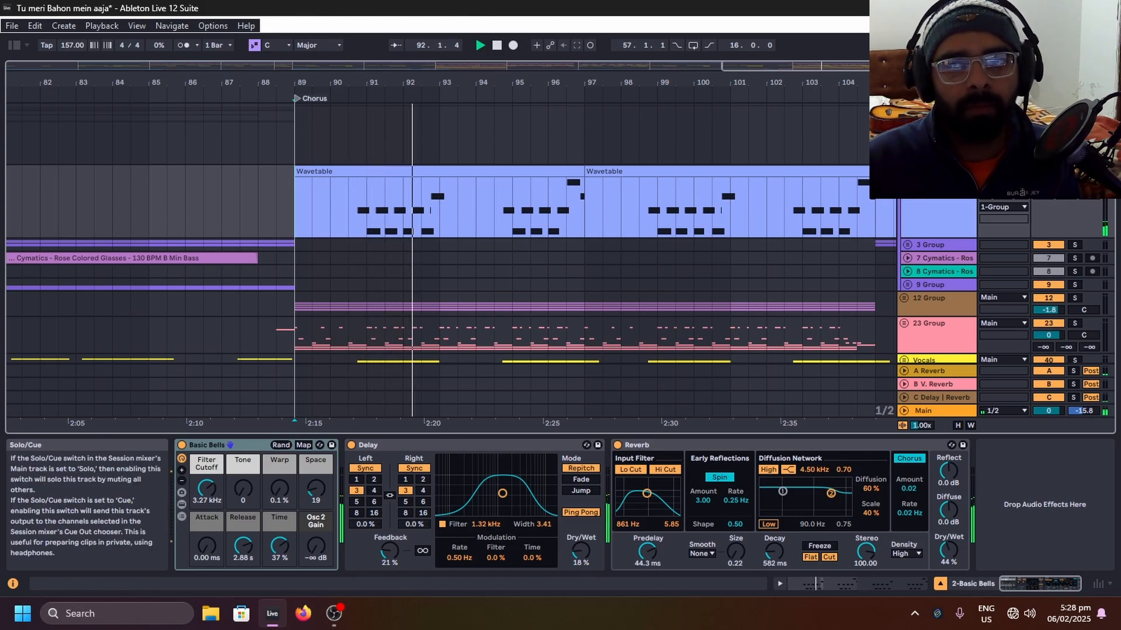
Step: Unsolo the Basic Bells track and play the chorus from 89.1.1 with all layers, stopping near bar 93
click(1074, 110)
key(space)
key(space)
ctrl+scroll(386, 230, up, 5)
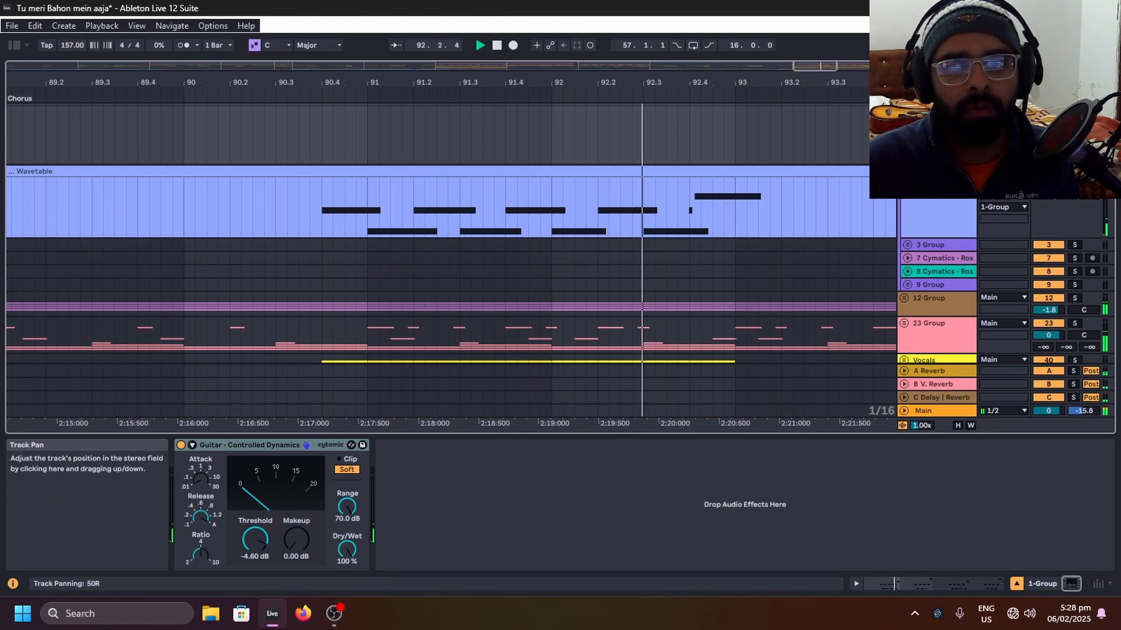
key(space)
ctrl+scroll(625, 219, down, 5)
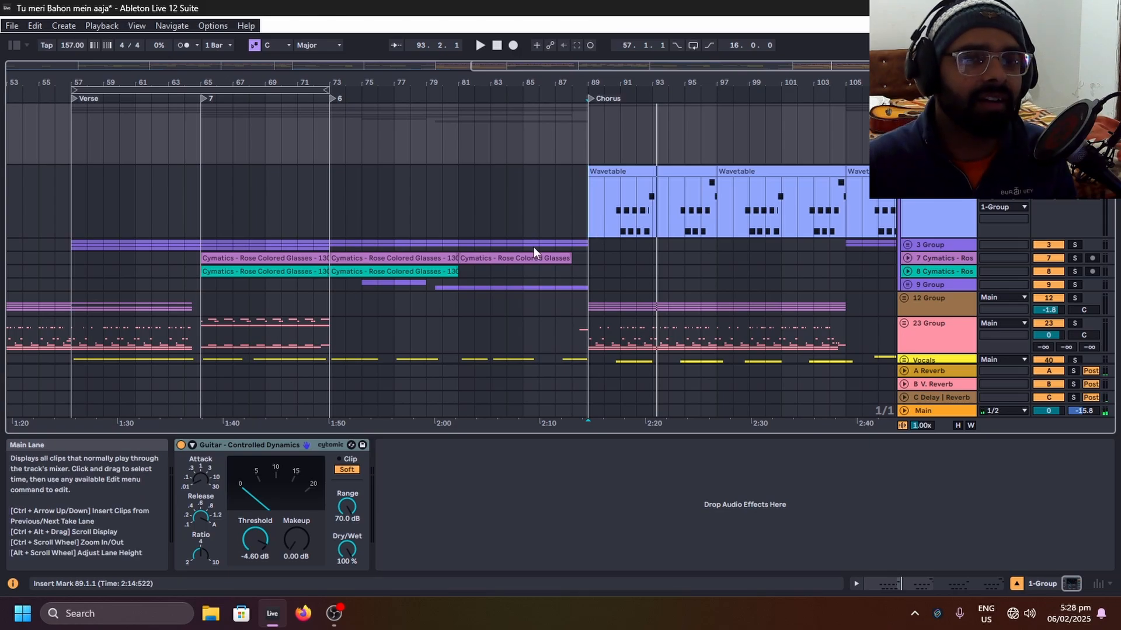
ctrl+scroll(534, 246, down, 3)
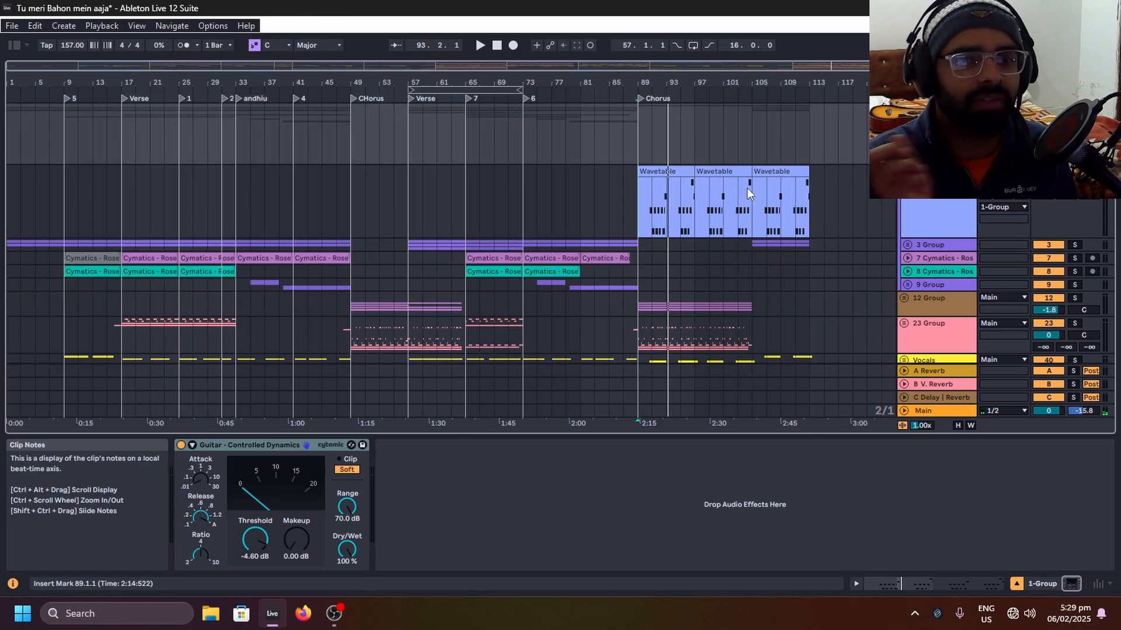
Step: Select the Wavetable clip spanning 105.1.1 to 113.1.1 and play the section, leaving the insert marker at 109.3.1
scroll(844, 220, up, 5)
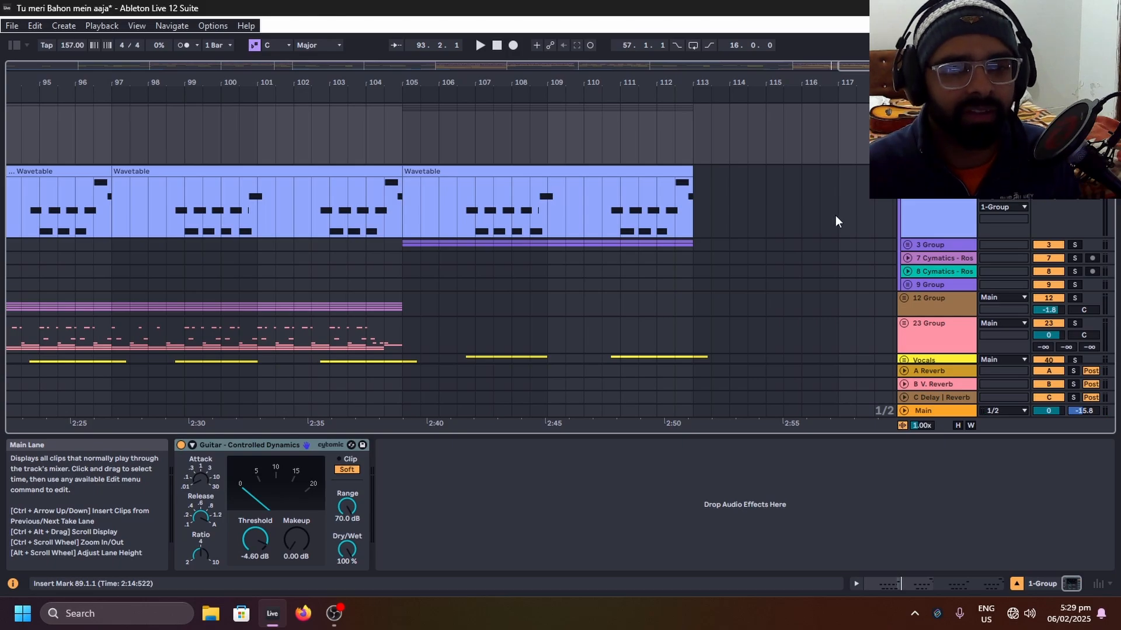
scroll(839, 230, down, 8)
scroll(797, 222, up, 4)
click(669, 175)
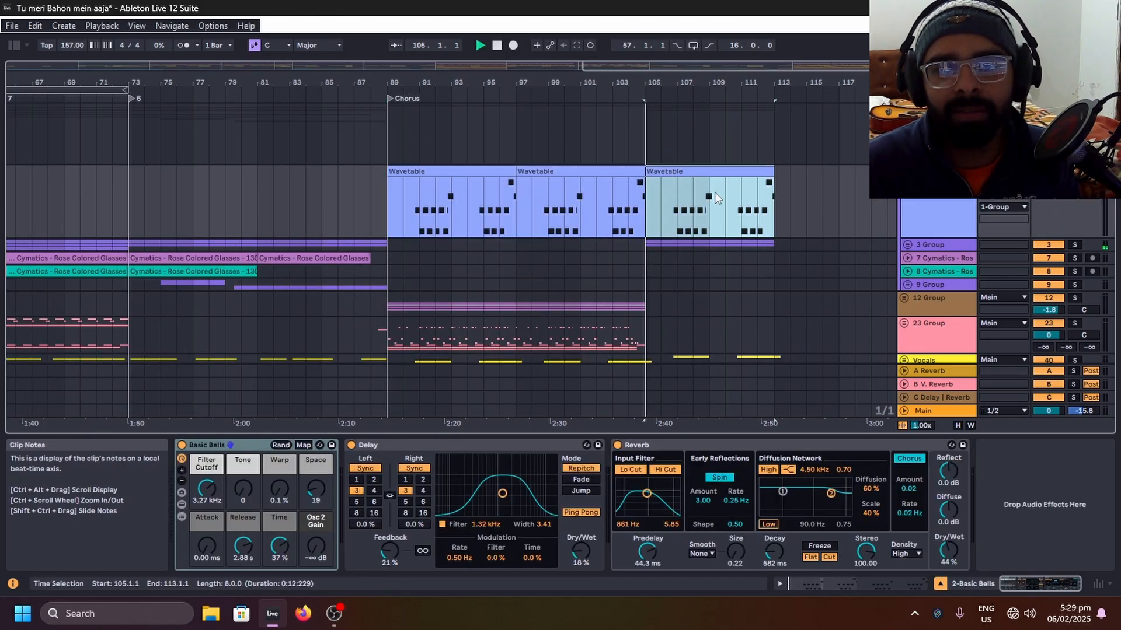
key(space)
scroll(790, 230, up, 4)
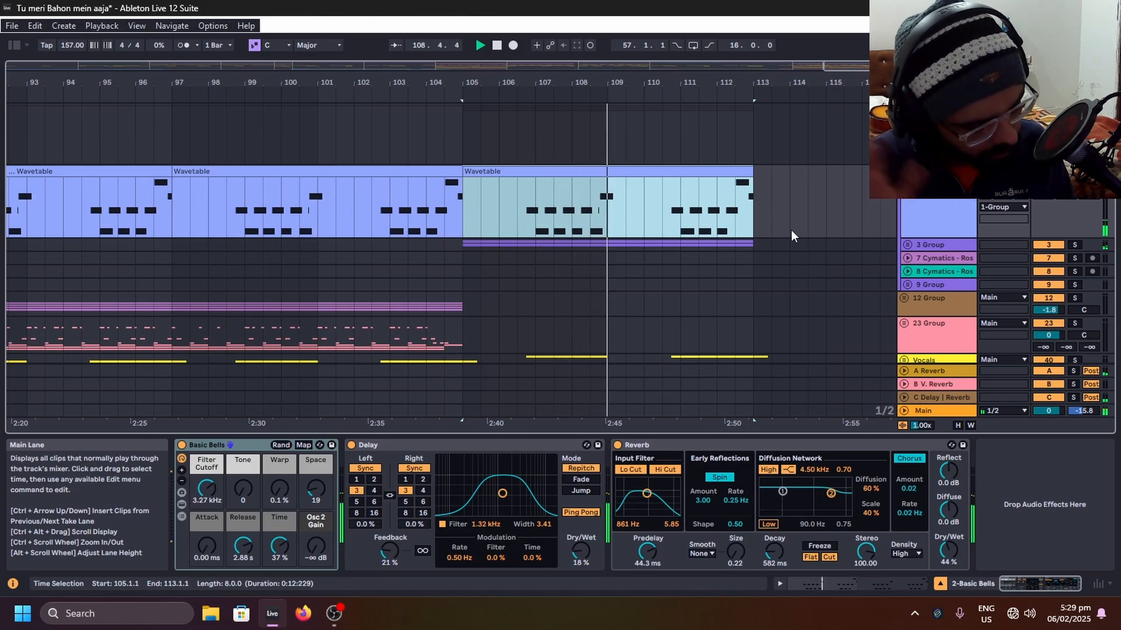
click(631, 186)
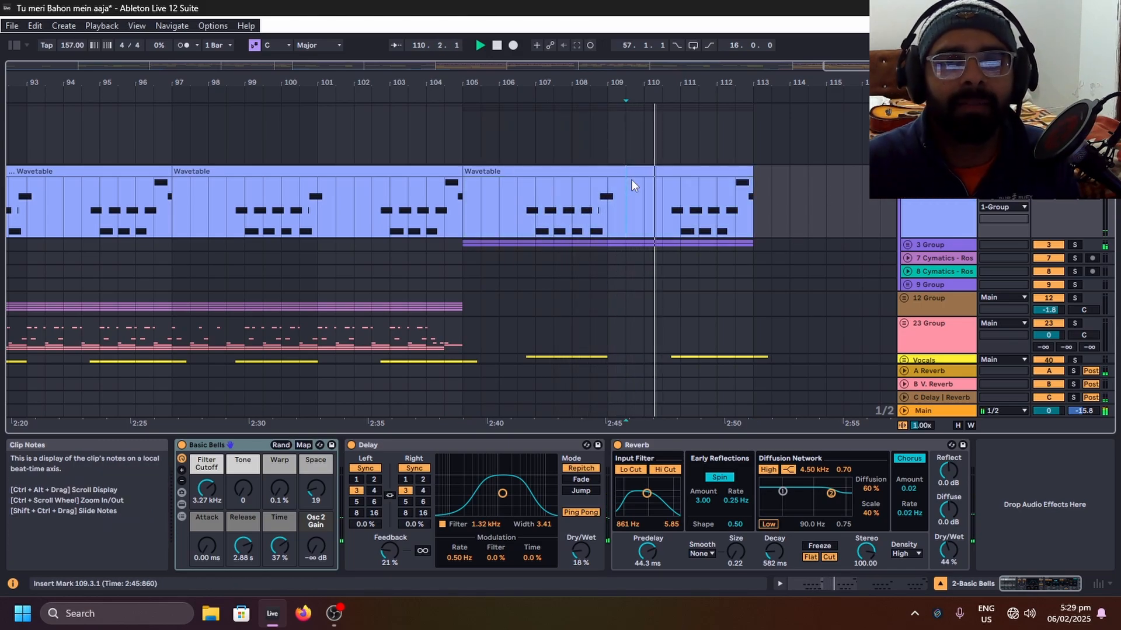
scroll(789, 177, up, 2)
scroll(789, 177, down, 4)
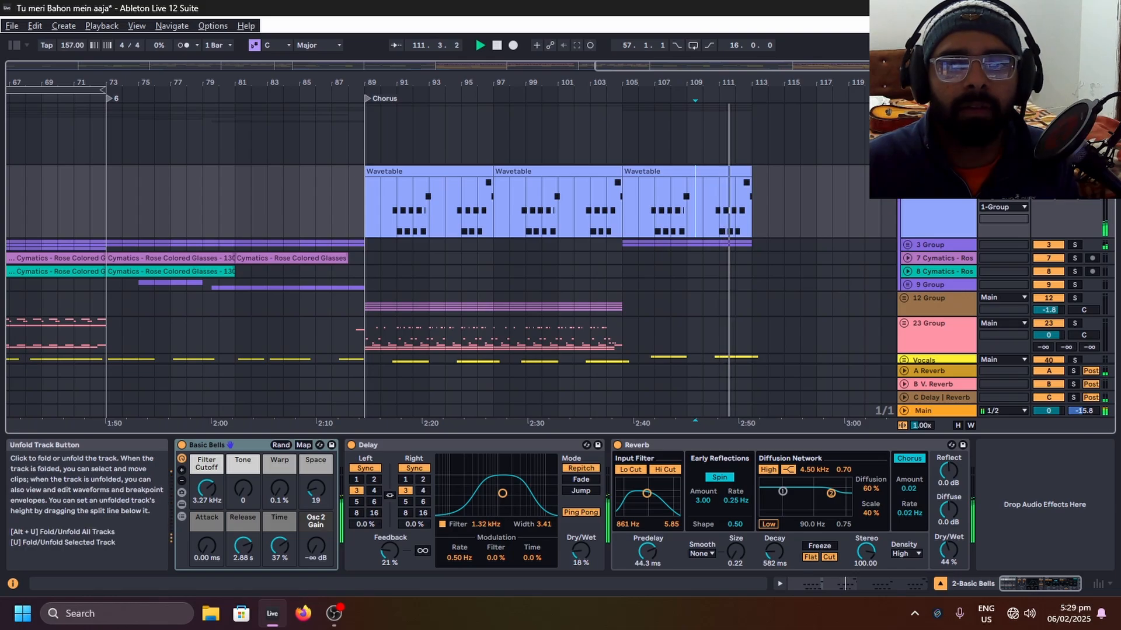
Step: Collapse the 1-Group and save the set
click(904, 111)
scroll(662, 179, down, 3)
key(ctrl+s)
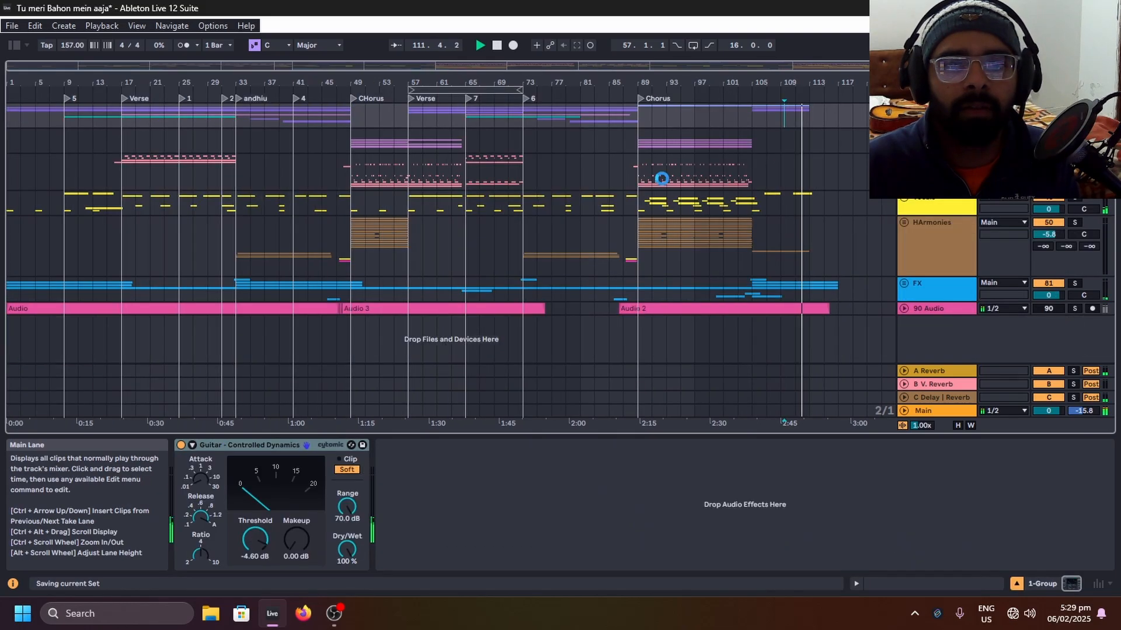
Step: Stop playback, expand the Vocals group, select 105.3.1 to 115.1.1 on track 41, and solo that track
click(906, 199)
scroll(787, 286, down, 5)
key(space)
scroll(787, 286, up, 4)
drag(715, 204, 479, 196)
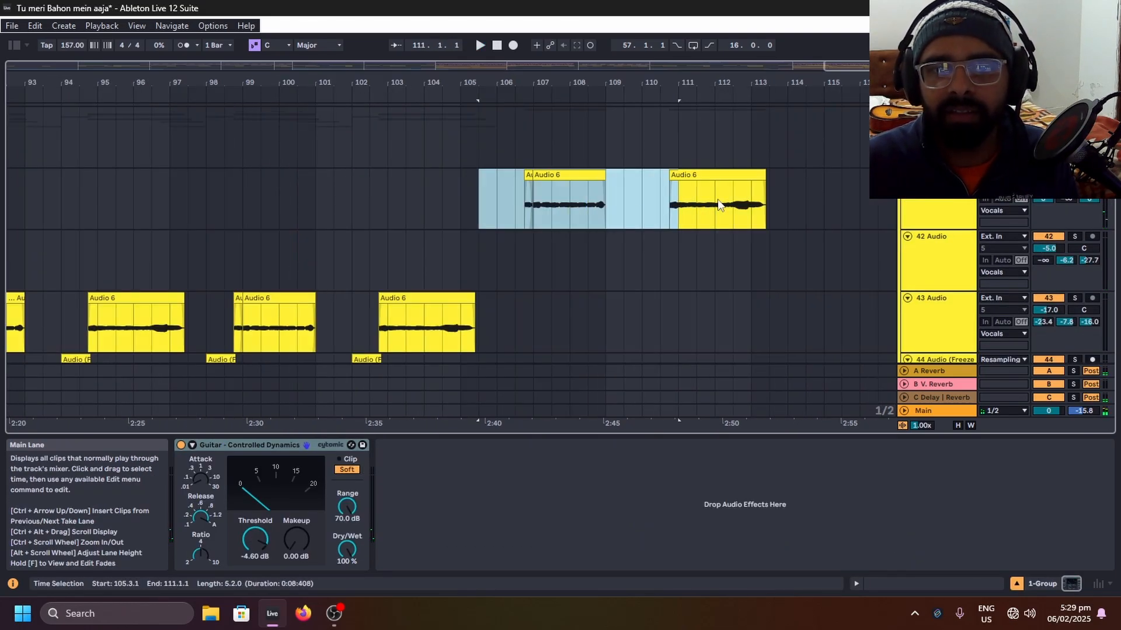
drag(719, 205, 823, 204)
click(938, 213)
click(1074, 176)
scroll(623, 241, down, 4)
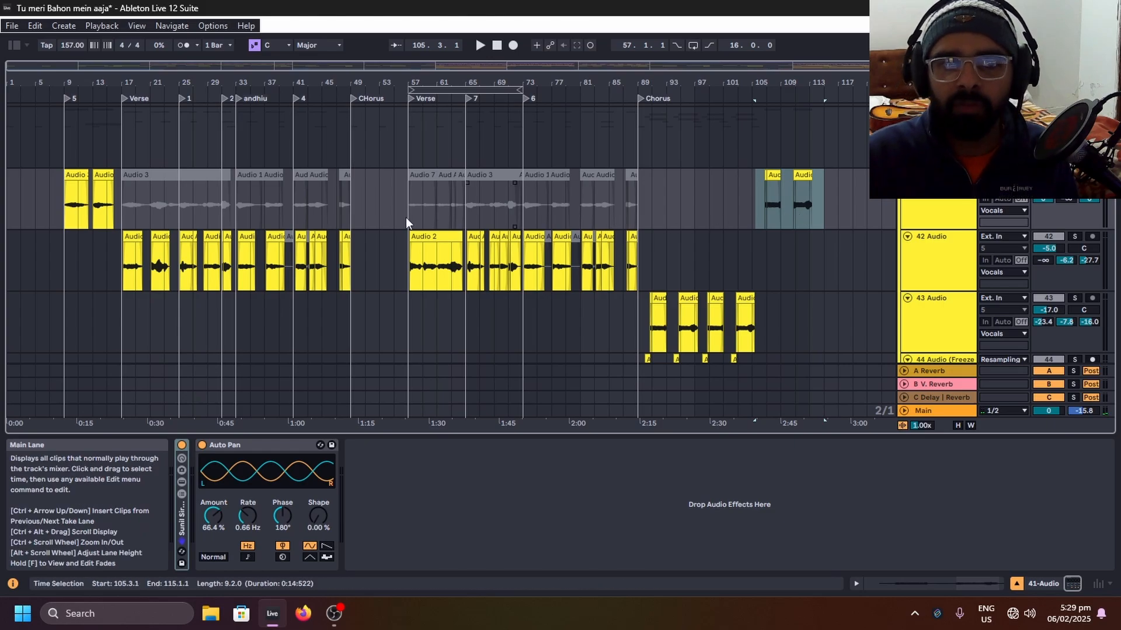
Step: Select the intro vocal clips on track 41 from 7.1.1 to 17.1.1 for comparison with the ending
click(64, 205)
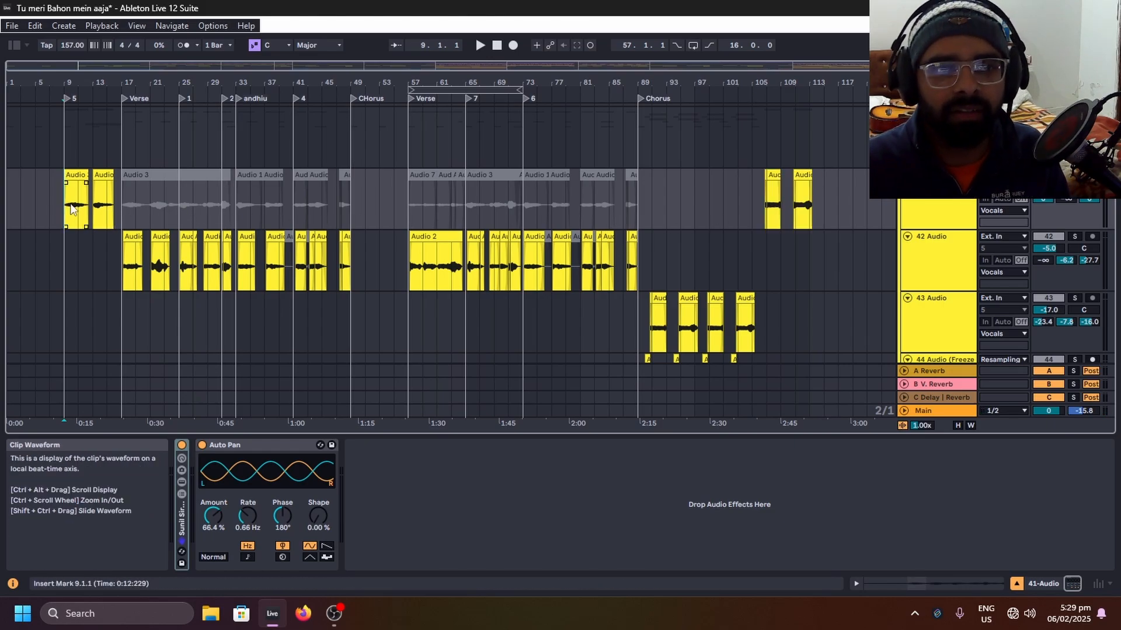
mouse_move(66, 207)
mouse_down()
mouse_move(117, 213)
mouse_move(55, 214)
mouse_up()
click(118, 214)
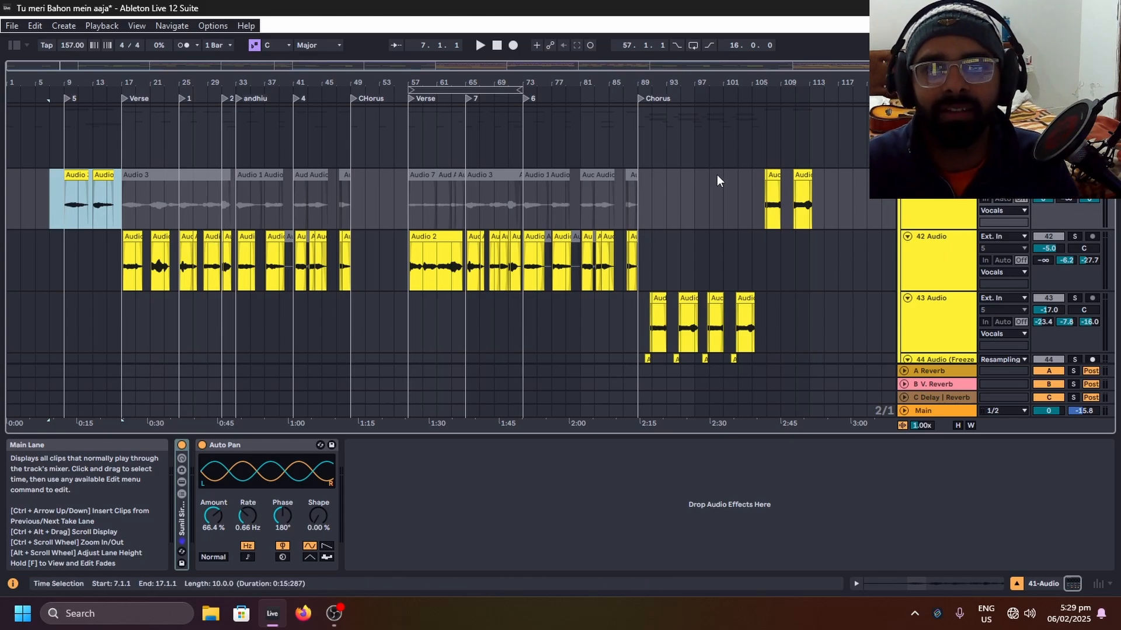
Step: Play the soloed ending vocals on track 41 from 105.3.1, save the set, and stop playback
scroll(765, 213, up, 6)
drag(729, 214, 713, 215)
key(space)
key(ctrl+s)
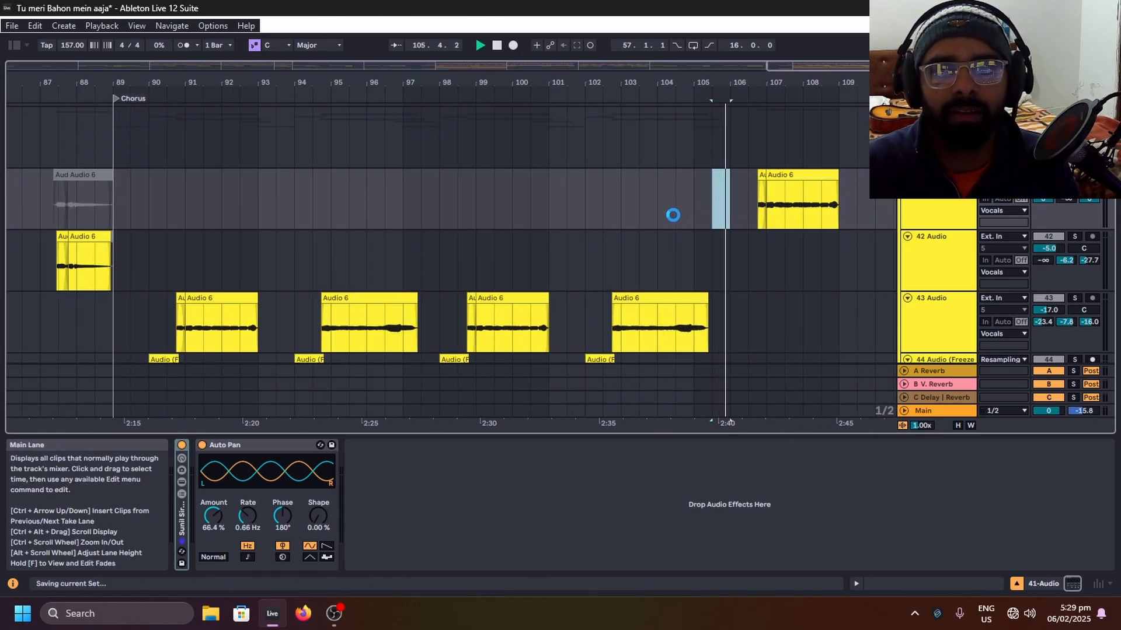
scroll(745, 194, down, 4)
scroll(819, 210, up, 4)
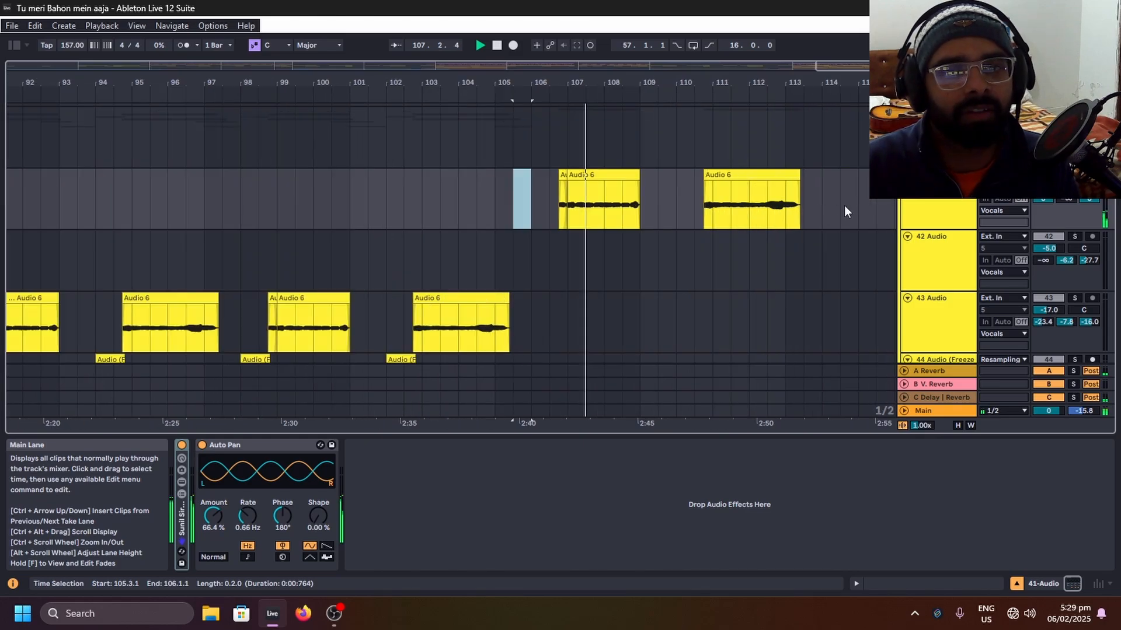
scroll(838, 215, down, 2)
scroll(833, 216, down, 3)
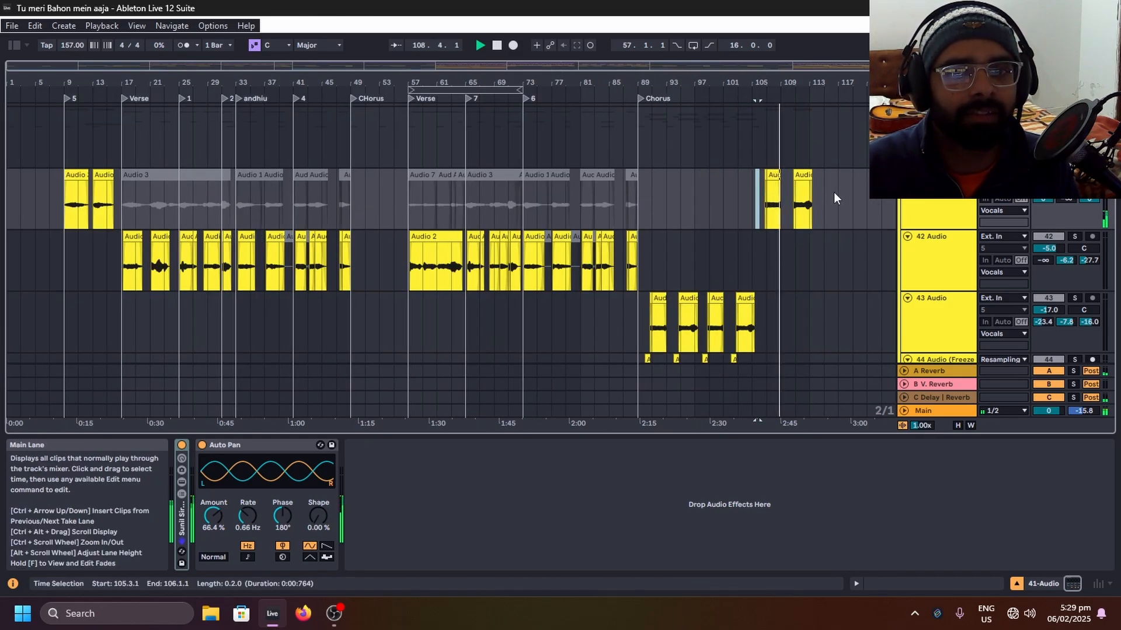
scroll(833, 193, up, 4)
key(space)
Step: Unsolo track 41 and collapse the Vocals group
scroll(833, 193, up, 1)
click(1075, 231)
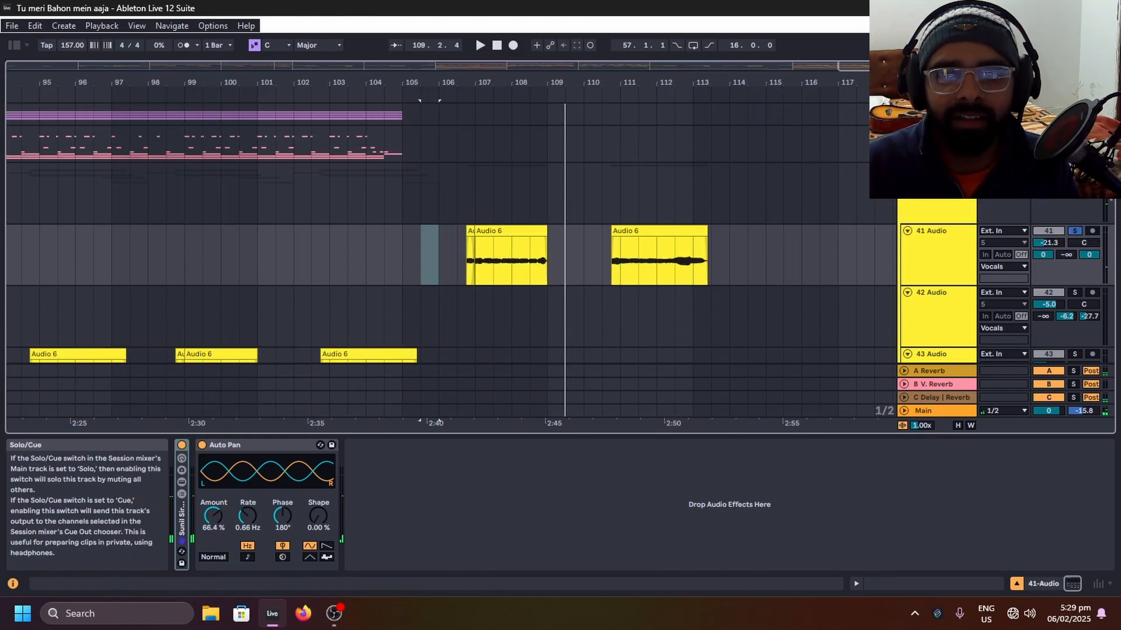
click(937, 186)
click(904, 169)
scroll(646, 197, down, 4)
scroll(829, 187, up, 4)
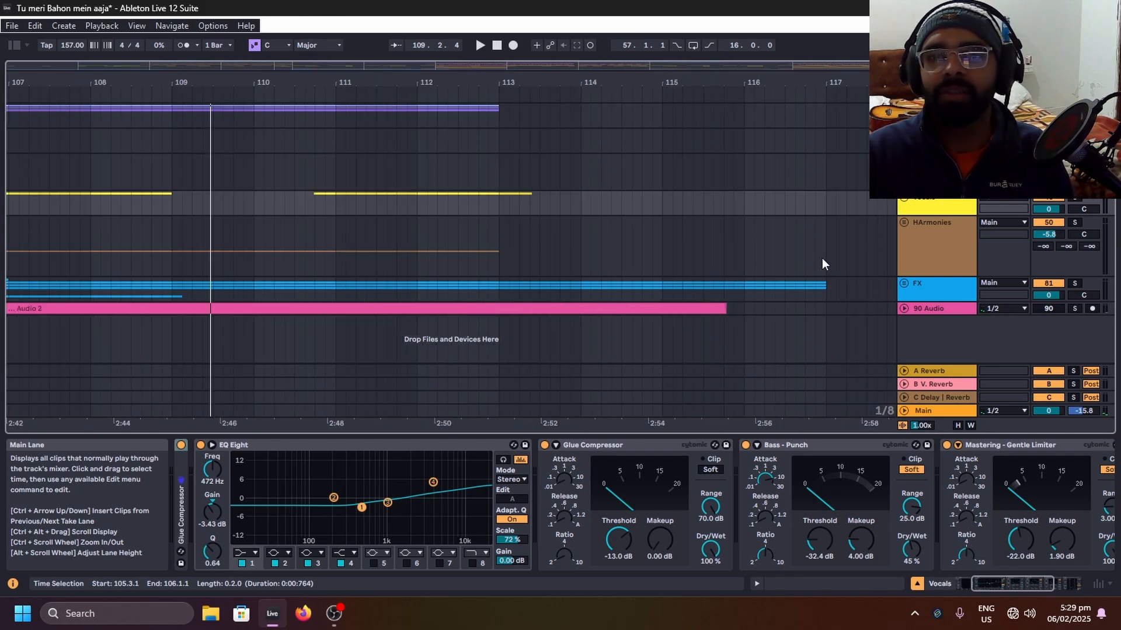
Step: Loop the whole song by selecting 1.1.1 to 117.1.1 on the HArmonies track, and save the set
click(823, 258)
scroll(821, 257, down, 4)
drag(684, 247, 2, 245)
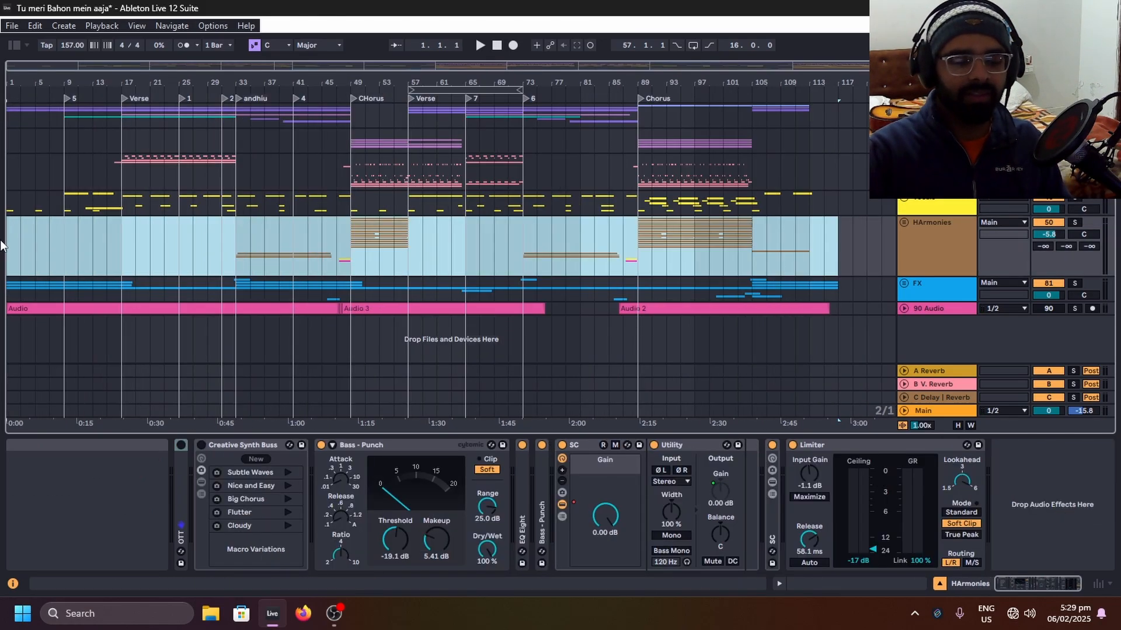
key(ctrl+l)
key(ctrl+s)
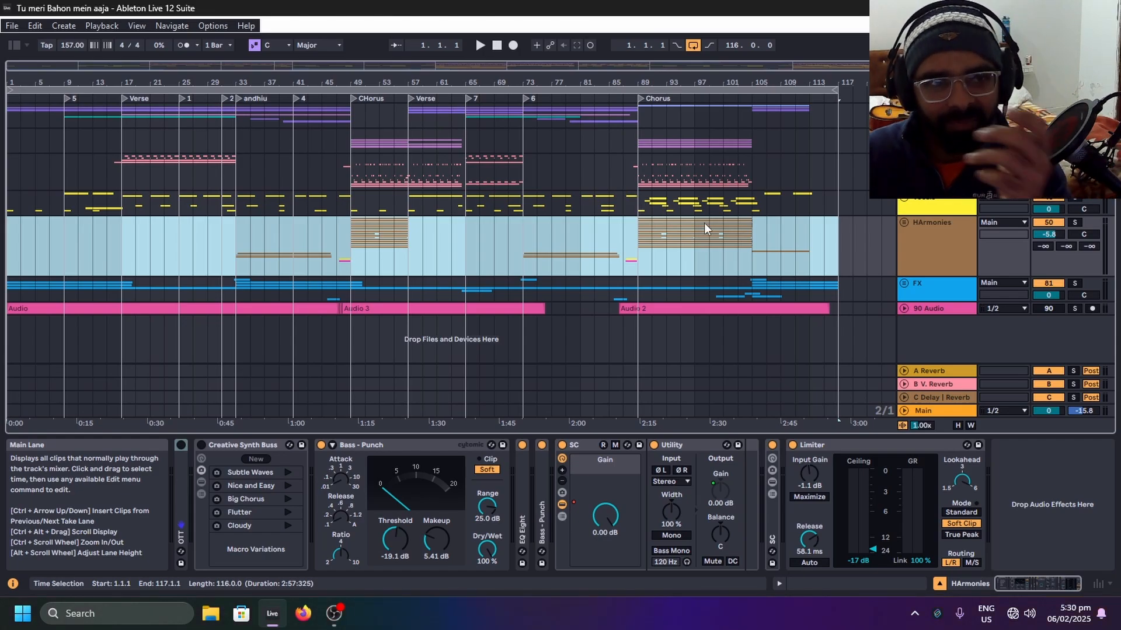
Step: Examine the Main track's device chain through its end and open Youlean Loudness Meter 2, moving its window below the arrangement
click(917, 412)
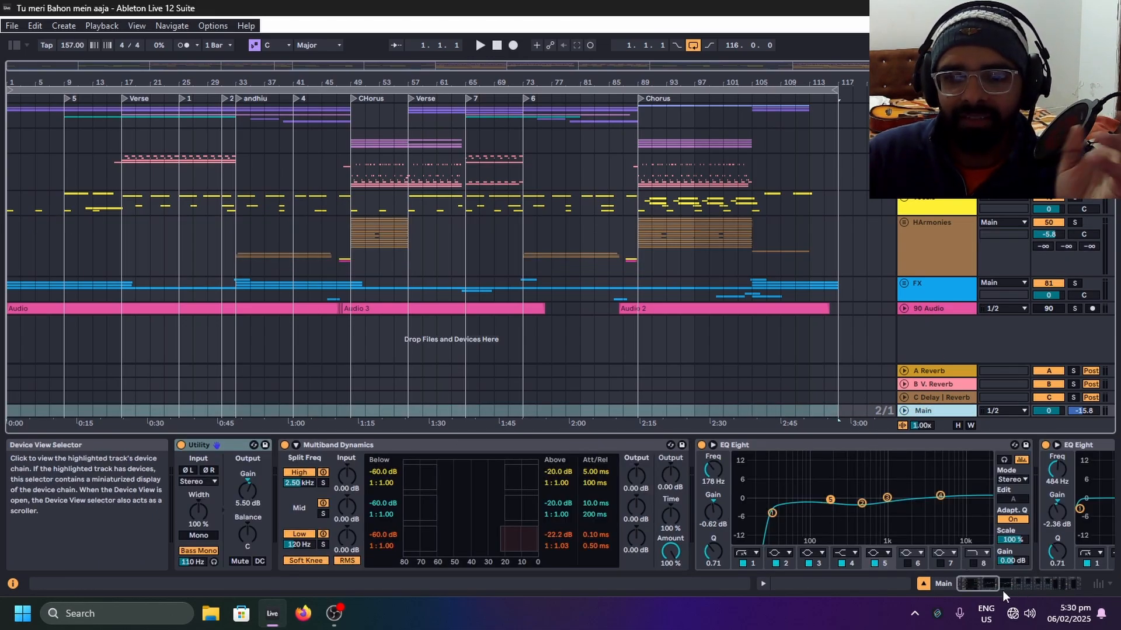
drag(965, 584, 1073, 582)
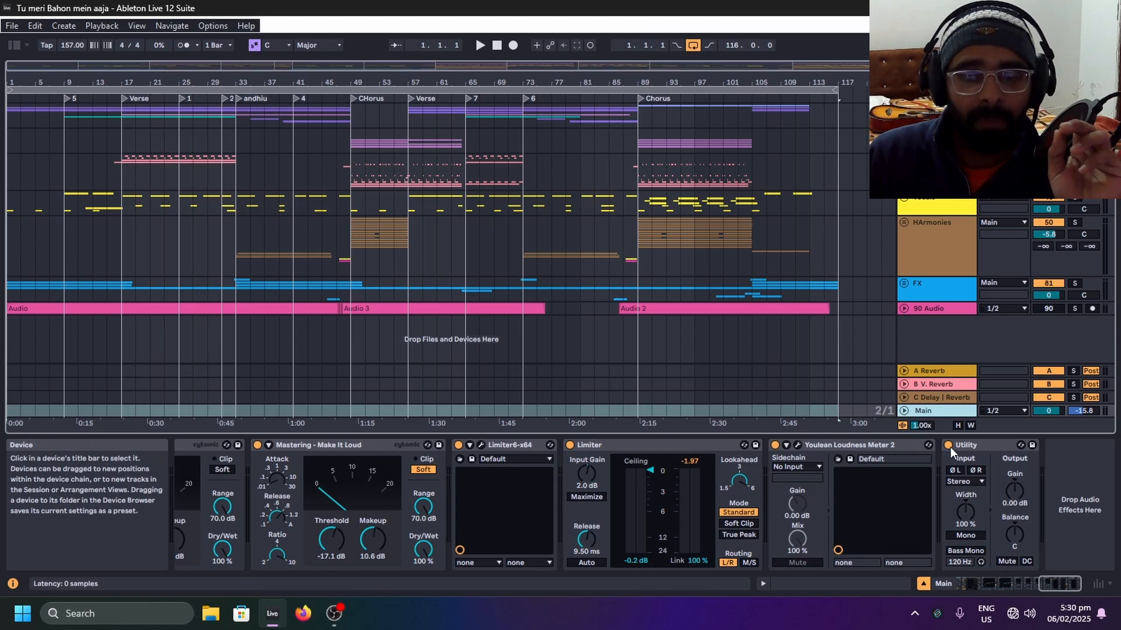
click(798, 445)
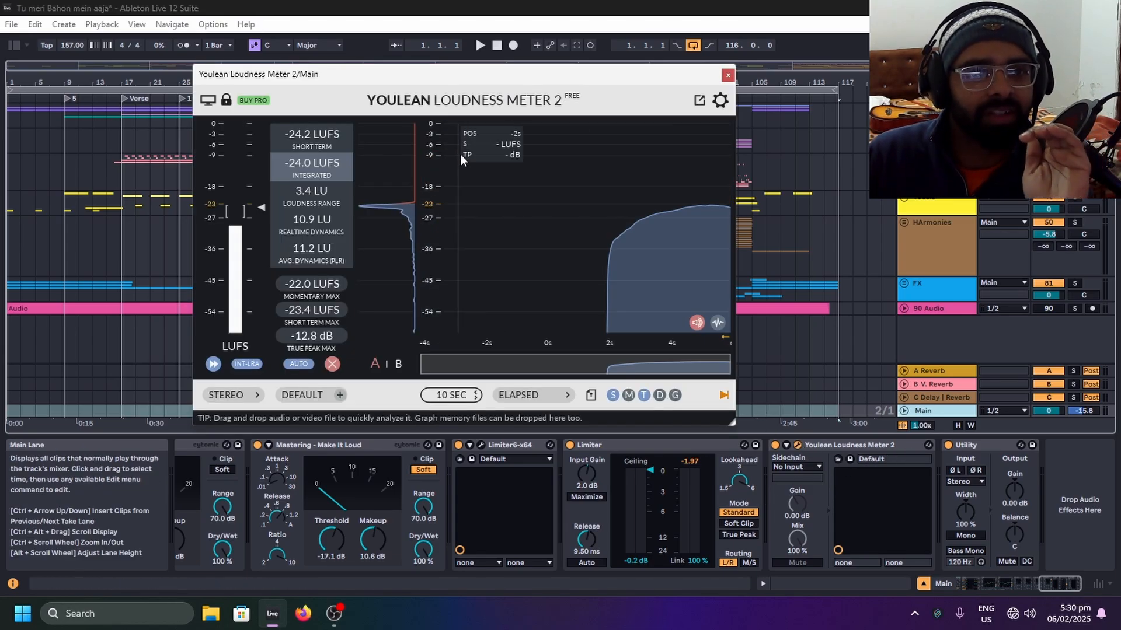
drag(459, 75, 539, 339)
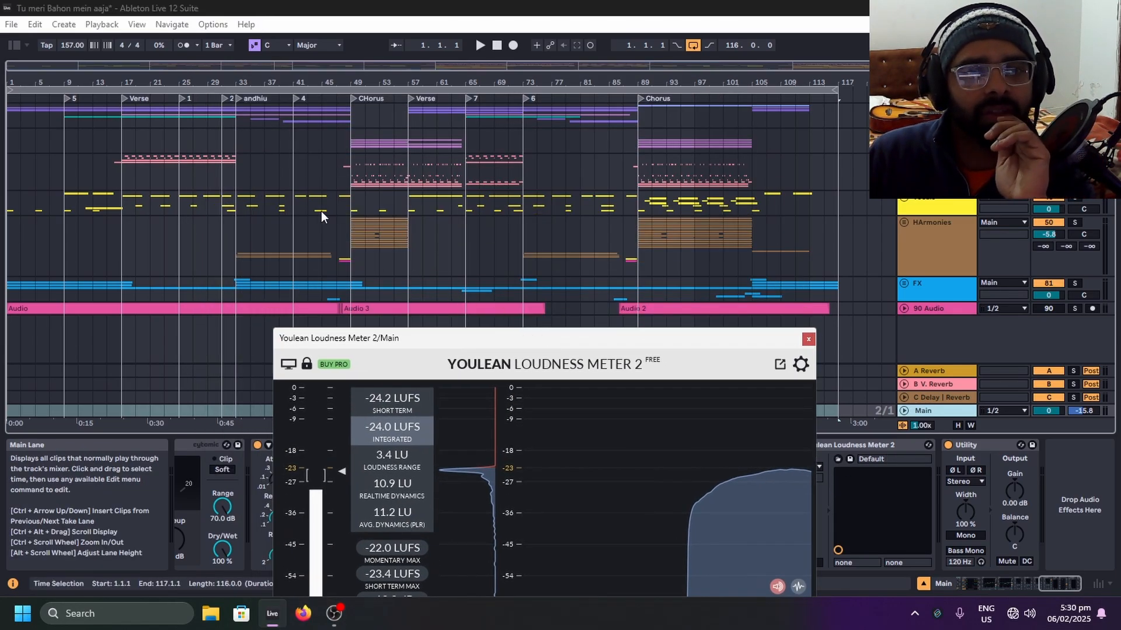
Step: Select the final chorus from 89.1.1 to 105.1.1 on the 23-Group track and set the loop to that range
click(335, 164)
click(624, 164)
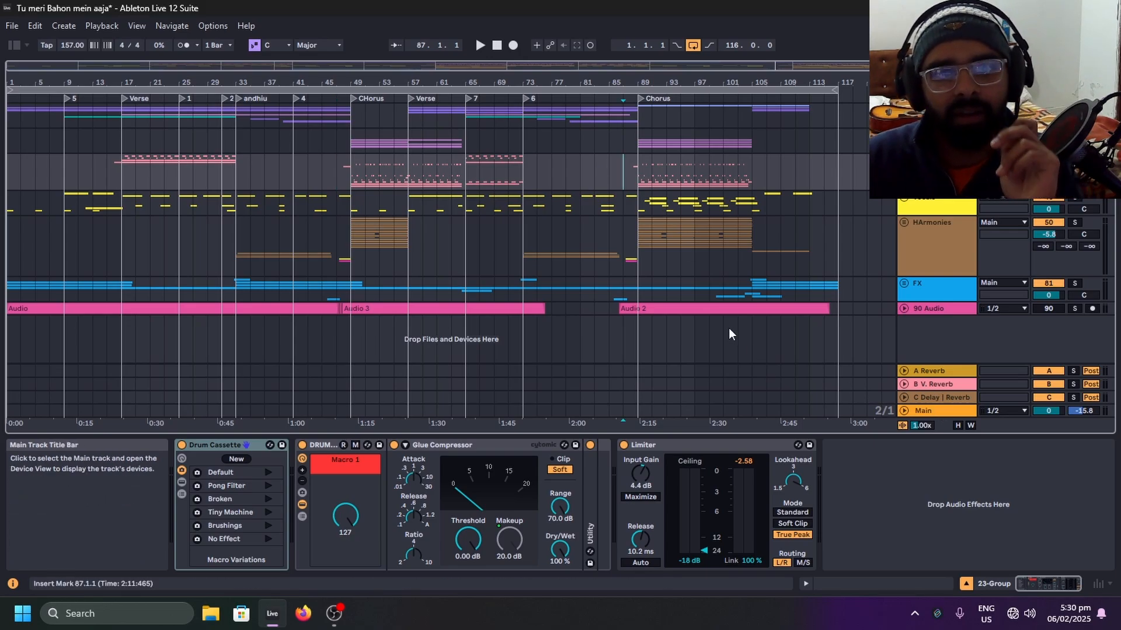
drag(643, 181, 783, 174)
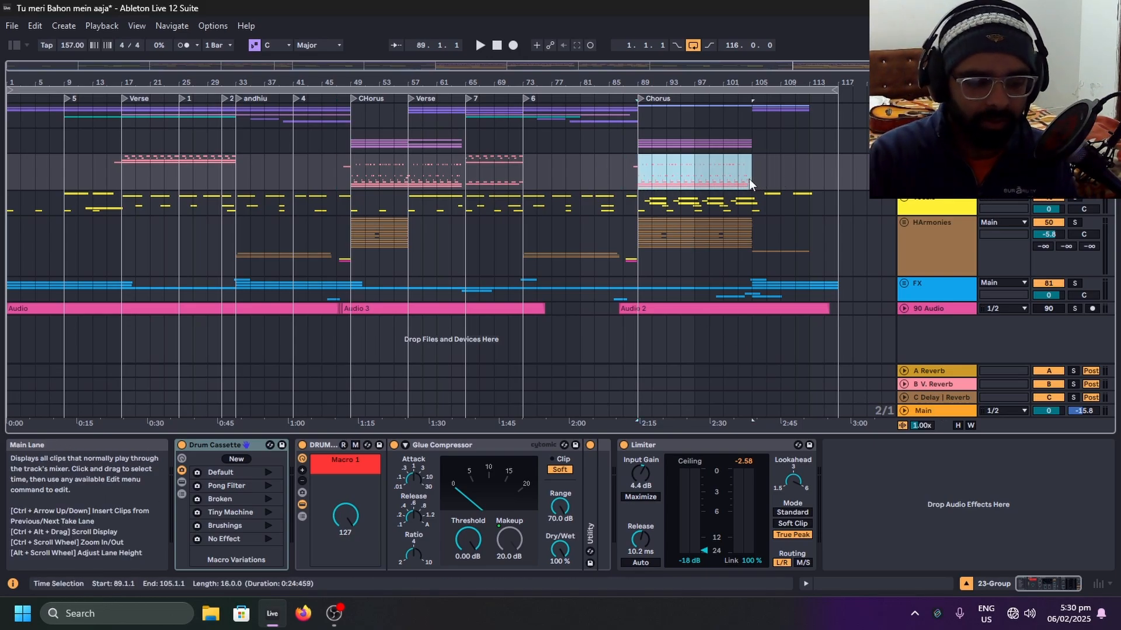
key(ctrl+l)
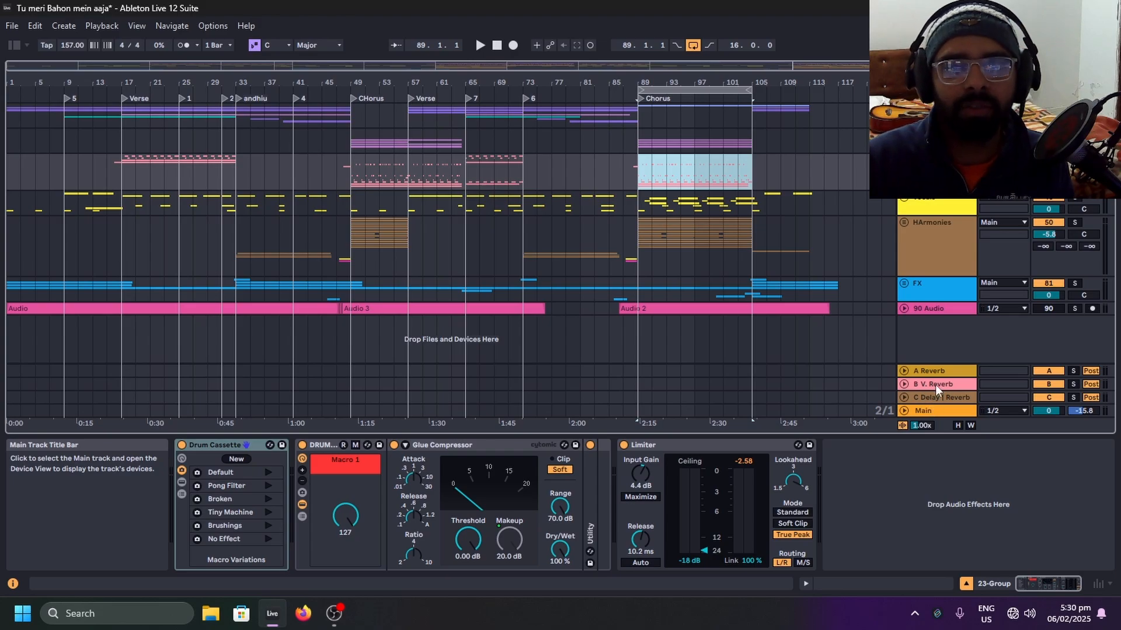
Step: Play the looped final chorus with the Main track selected and check its loudness in Youlean Loudness Meter 2, moving the meter clear of the chorus clips
click(930, 408)
key(space)
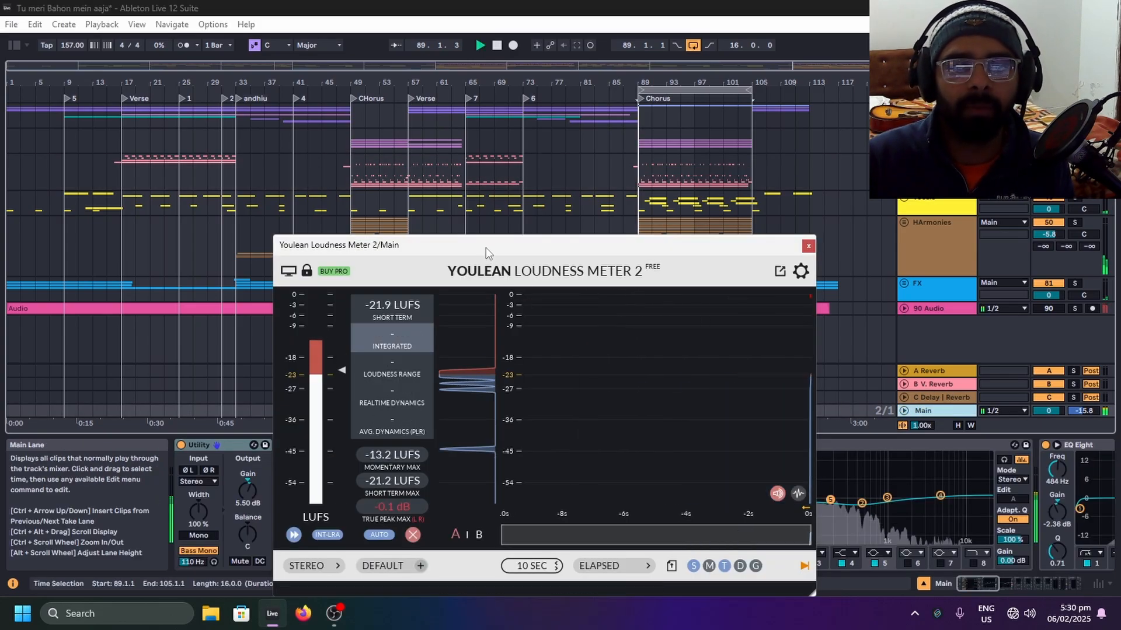
drag(485, 247, 456, 157)
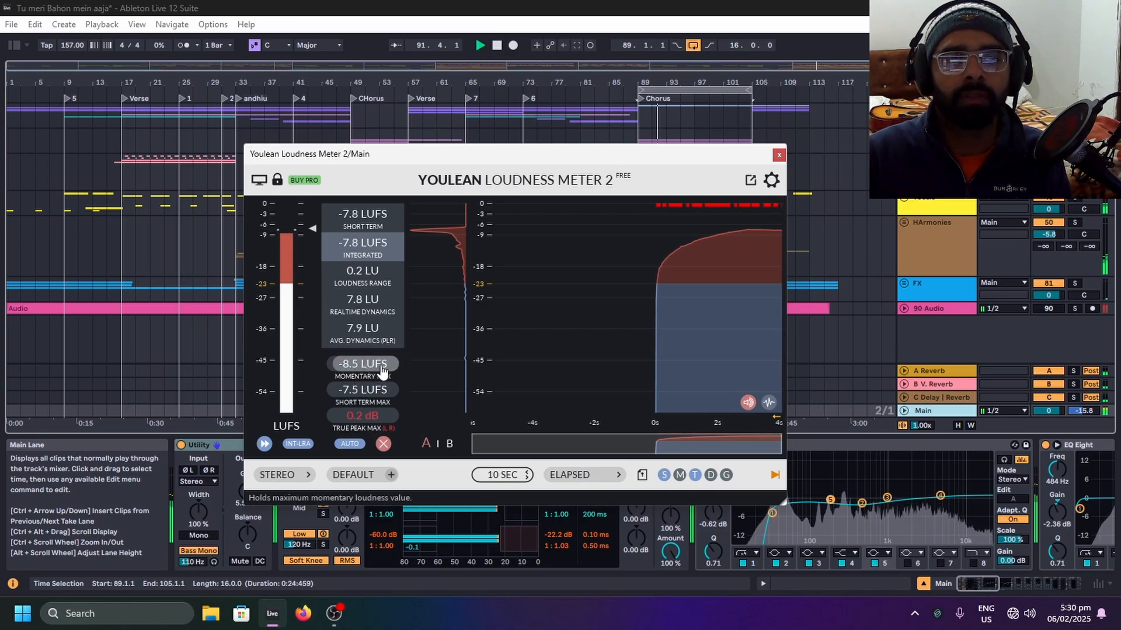
mouse_move(615, 254)
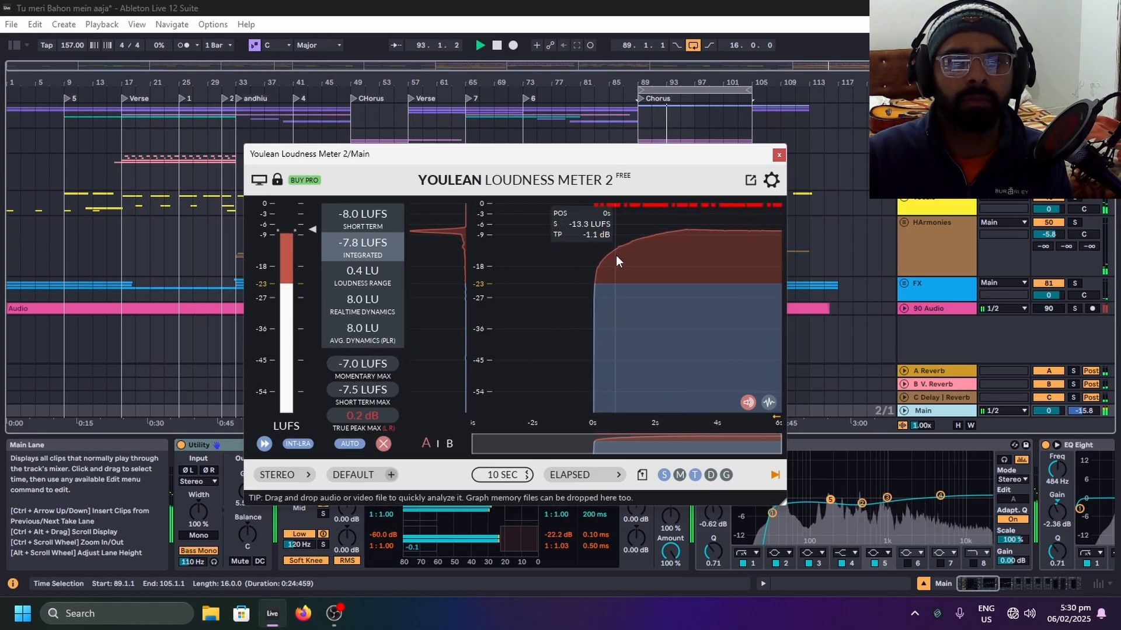
drag(565, 161, 355, 76)
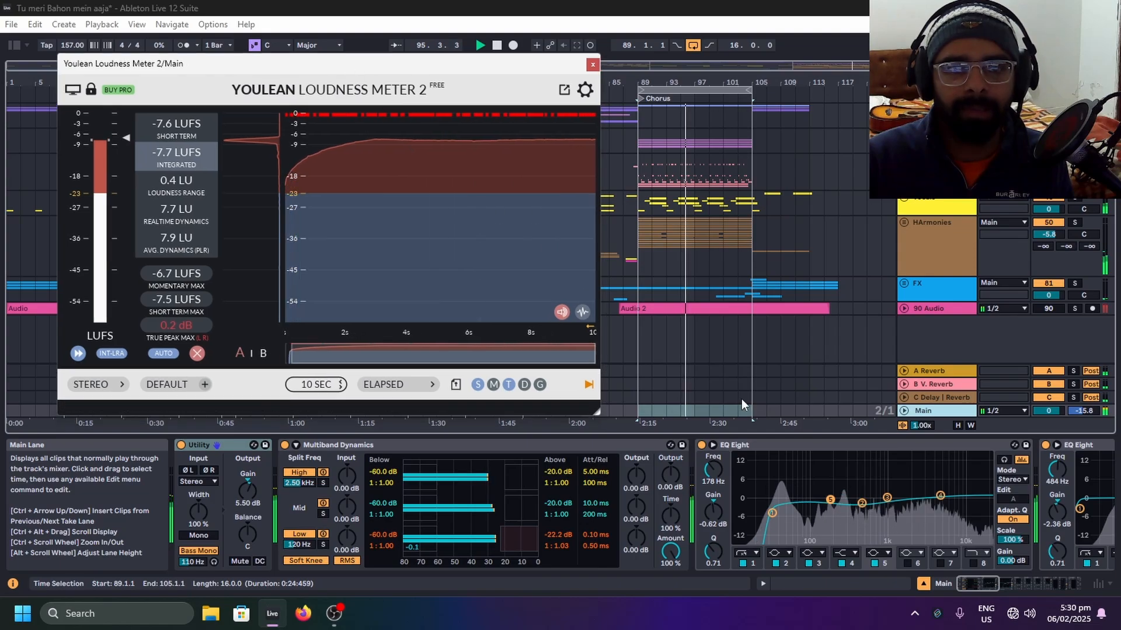
Step: Examine the Main track's final limiting devices and the Limiter6-x64 settings during chorus playback, closing the Limiter6 and Youlean windows
drag(974, 582, 1063, 576)
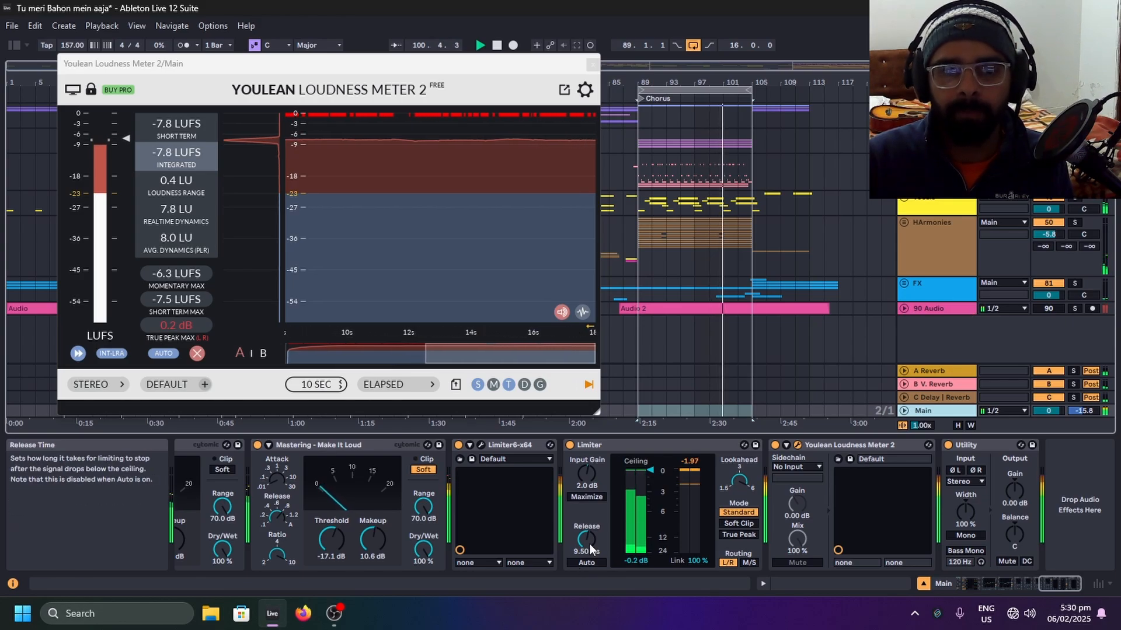
click(481, 445)
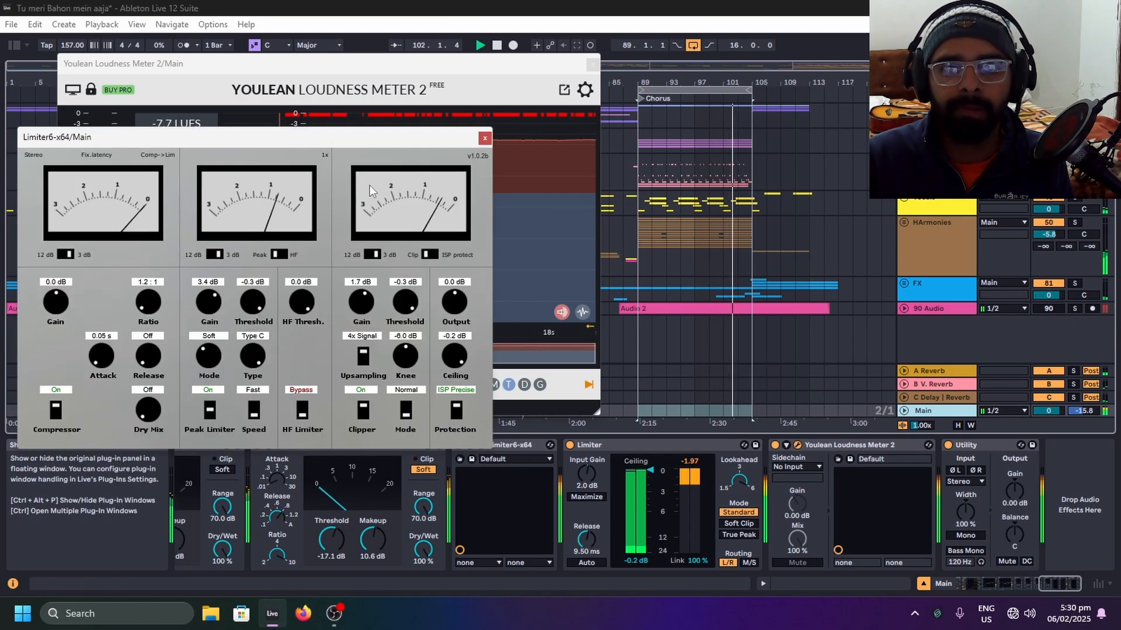
drag(262, 137, 857, 66)
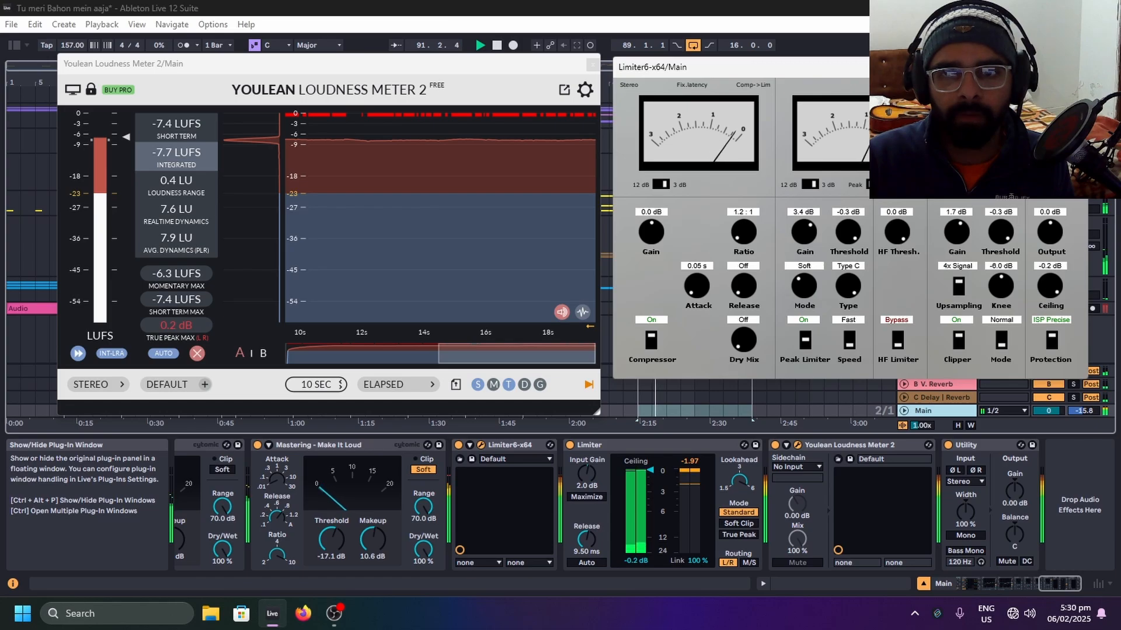
click(1080, 67)
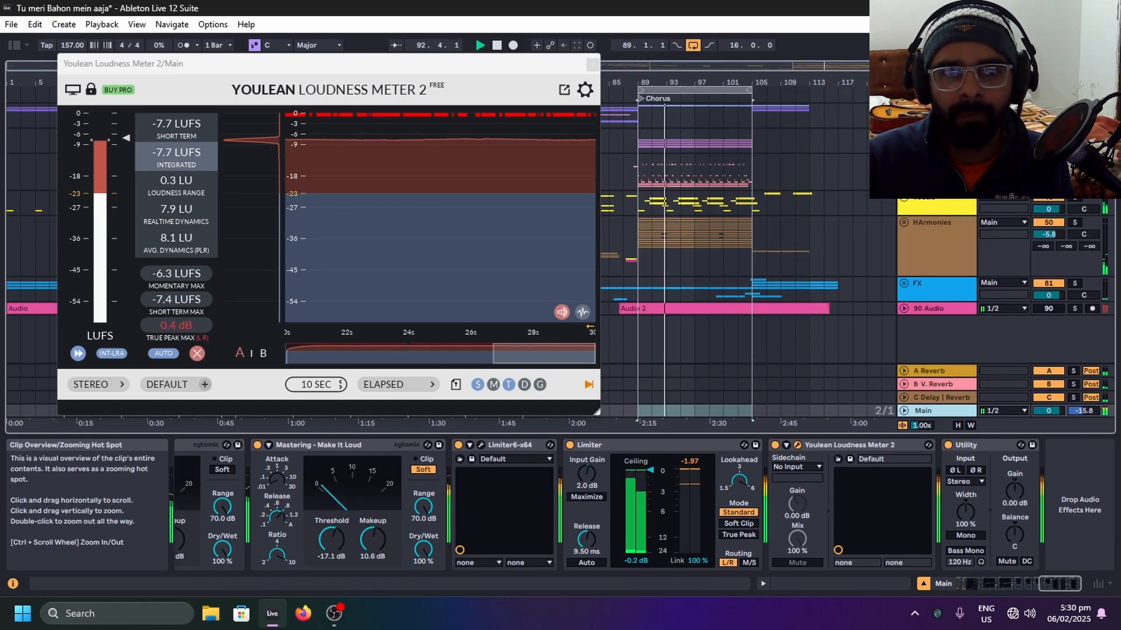
click(592, 66)
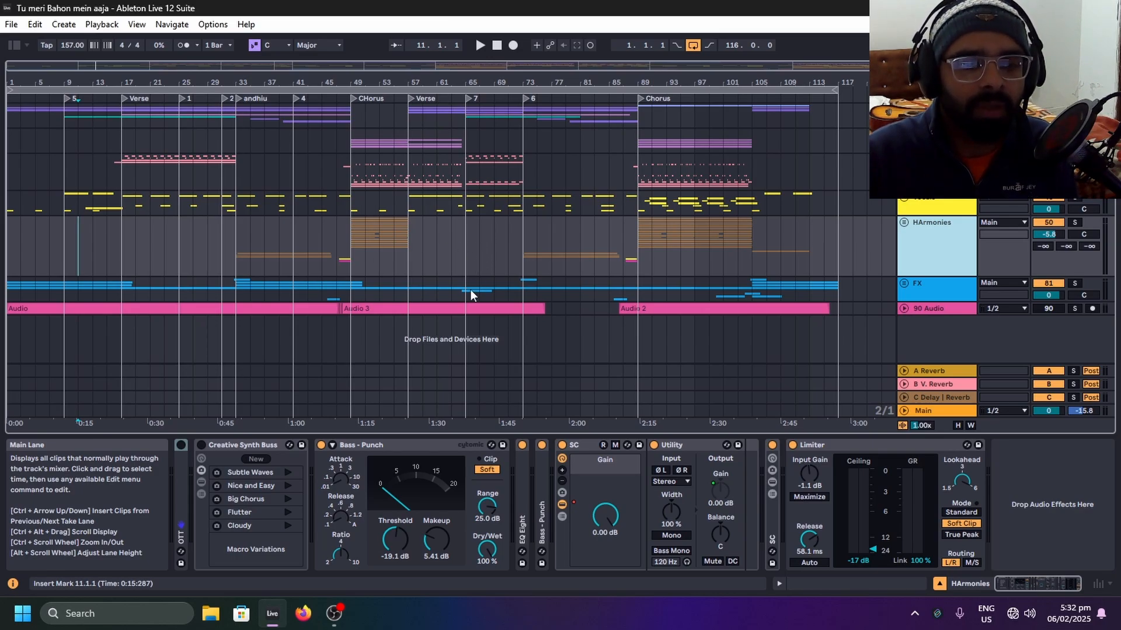
Step: Place the insert marker at 33.1.1 on the HArmonies track
click(241, 262)
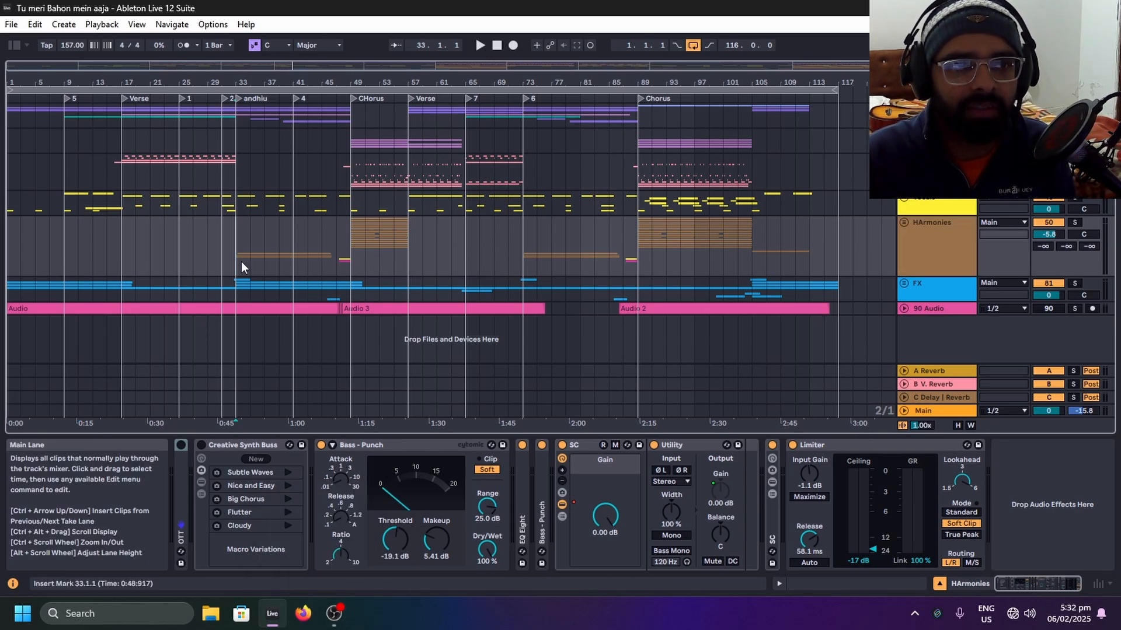